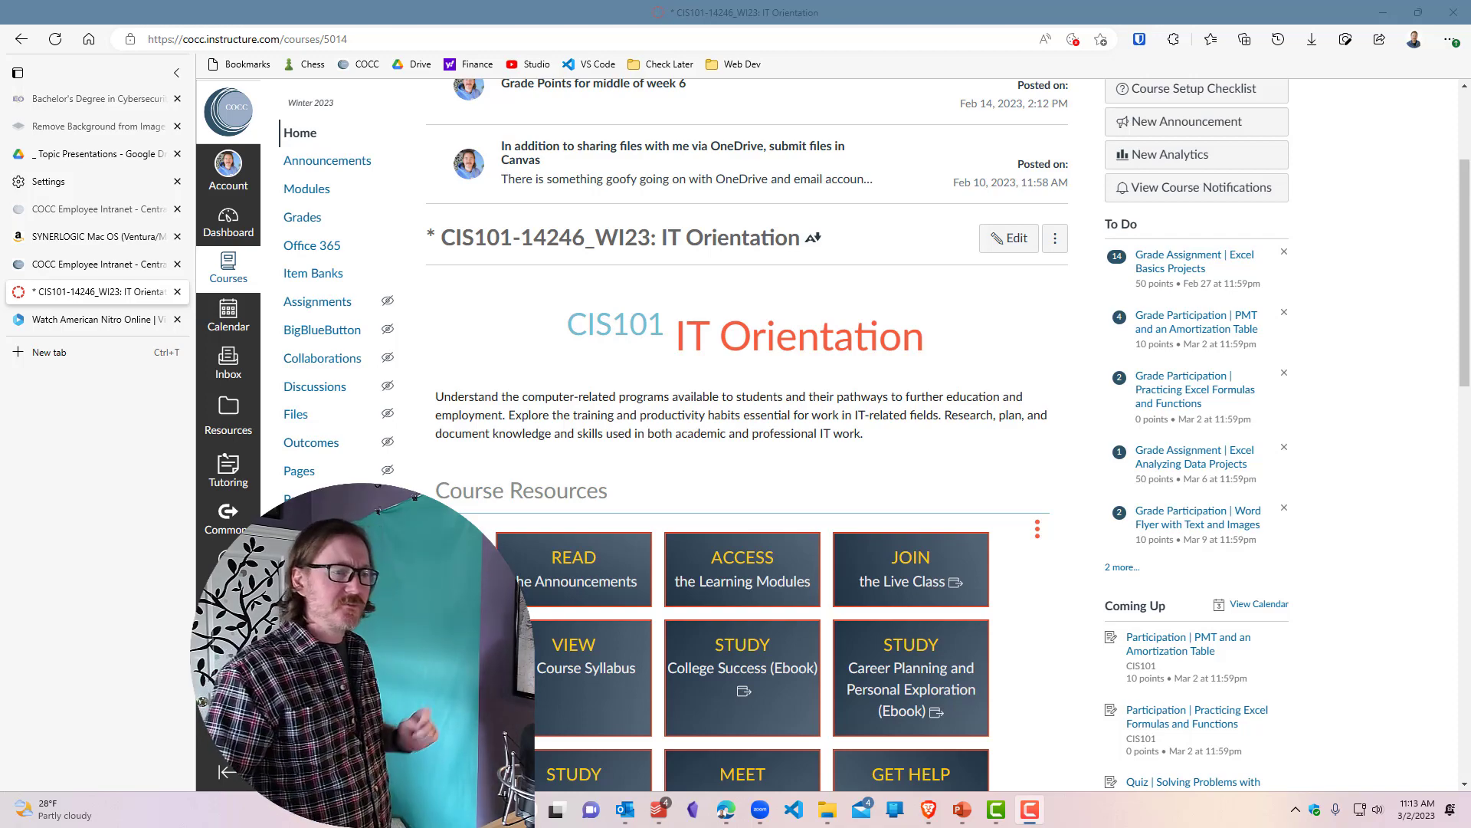
Step: Open the assignment "Excel Analyzing Data Projects" from the Week 08 module of the CIS101 course
scroll(774, 458, down, 4)
scroll(736, 460, down, 1)
scroll(698, 471, up, 5)
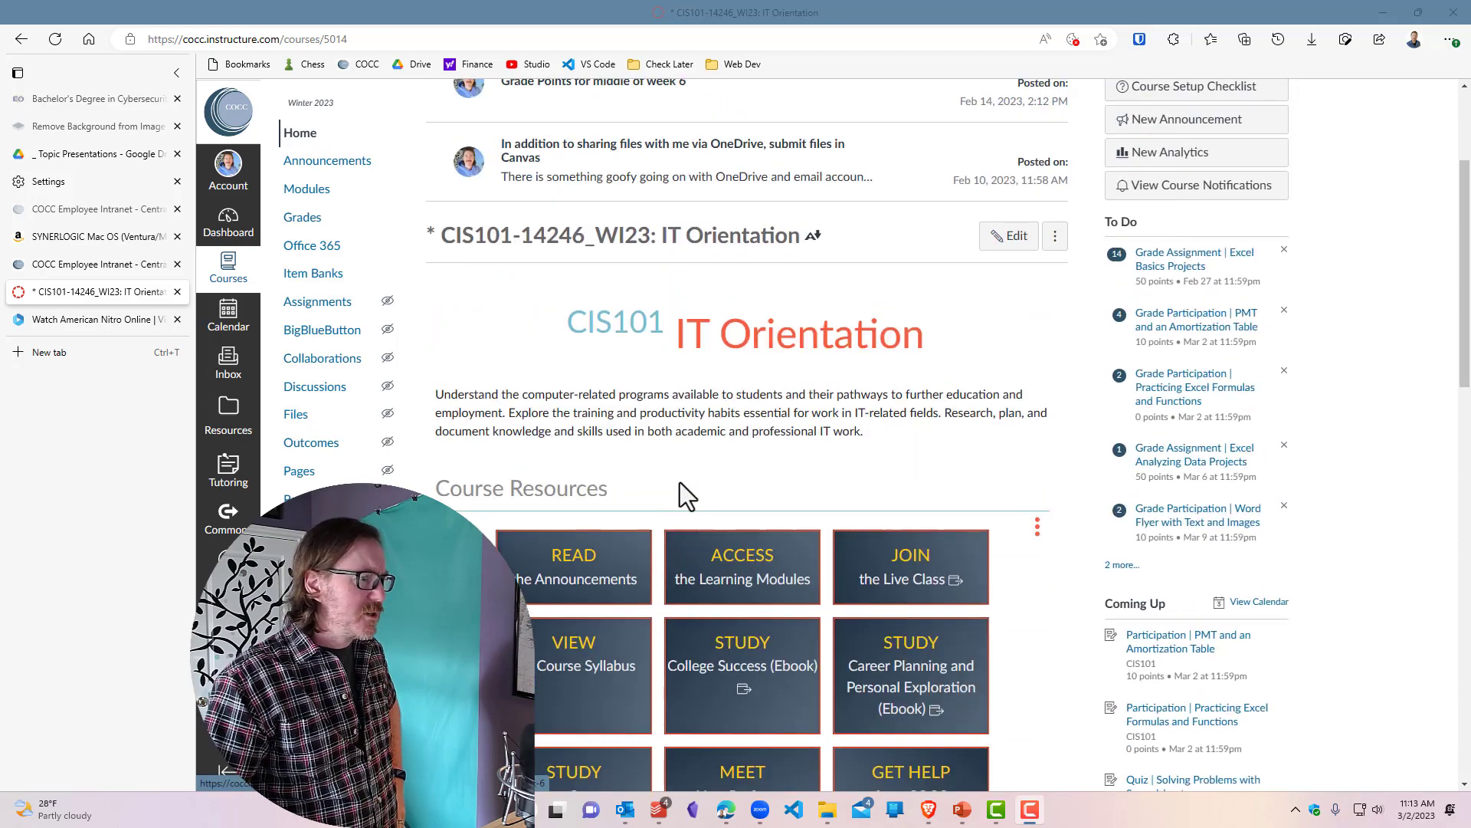
click(318, 192)
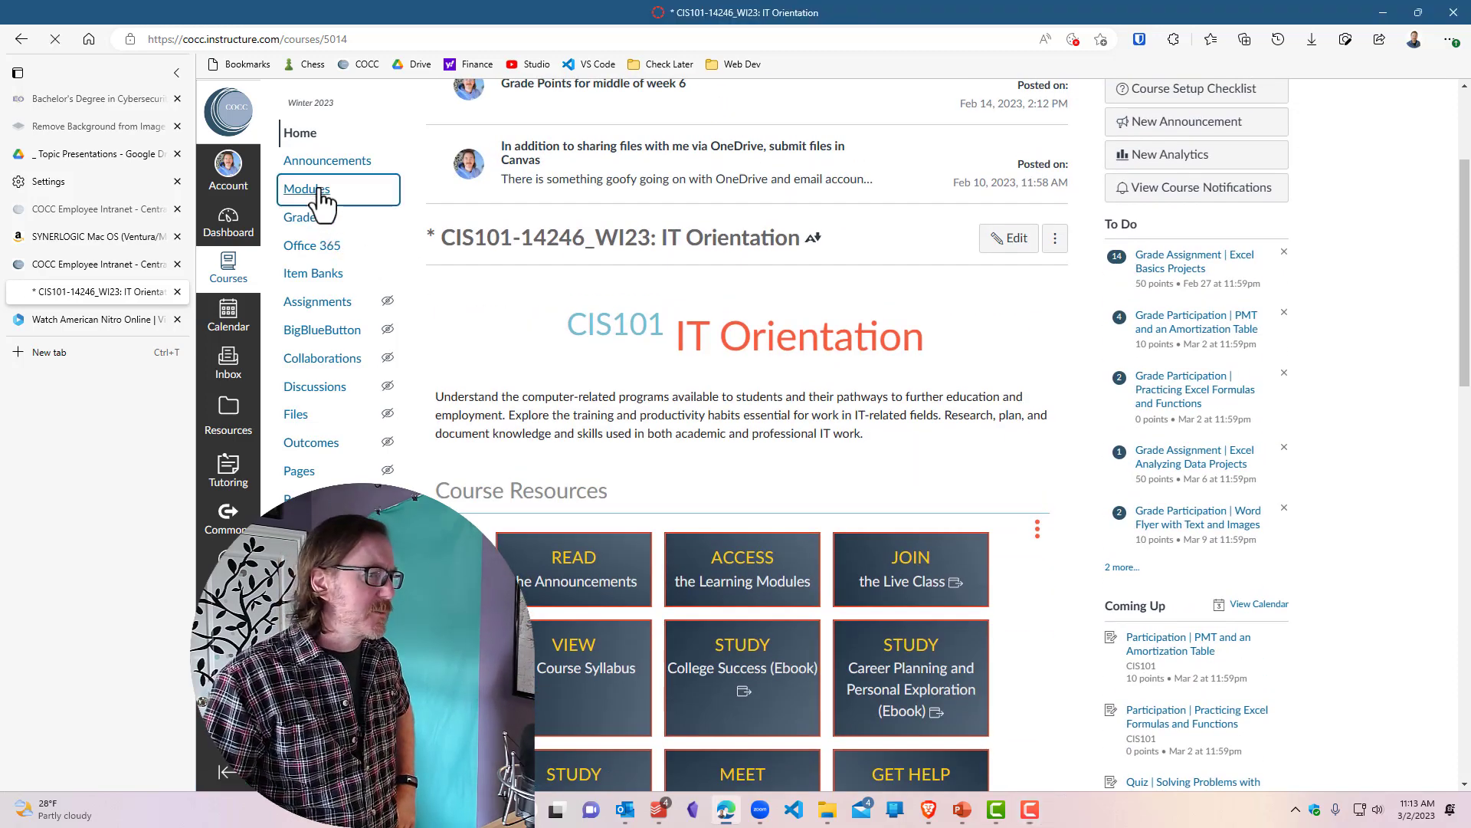
scroll(907, 398, down, 15)
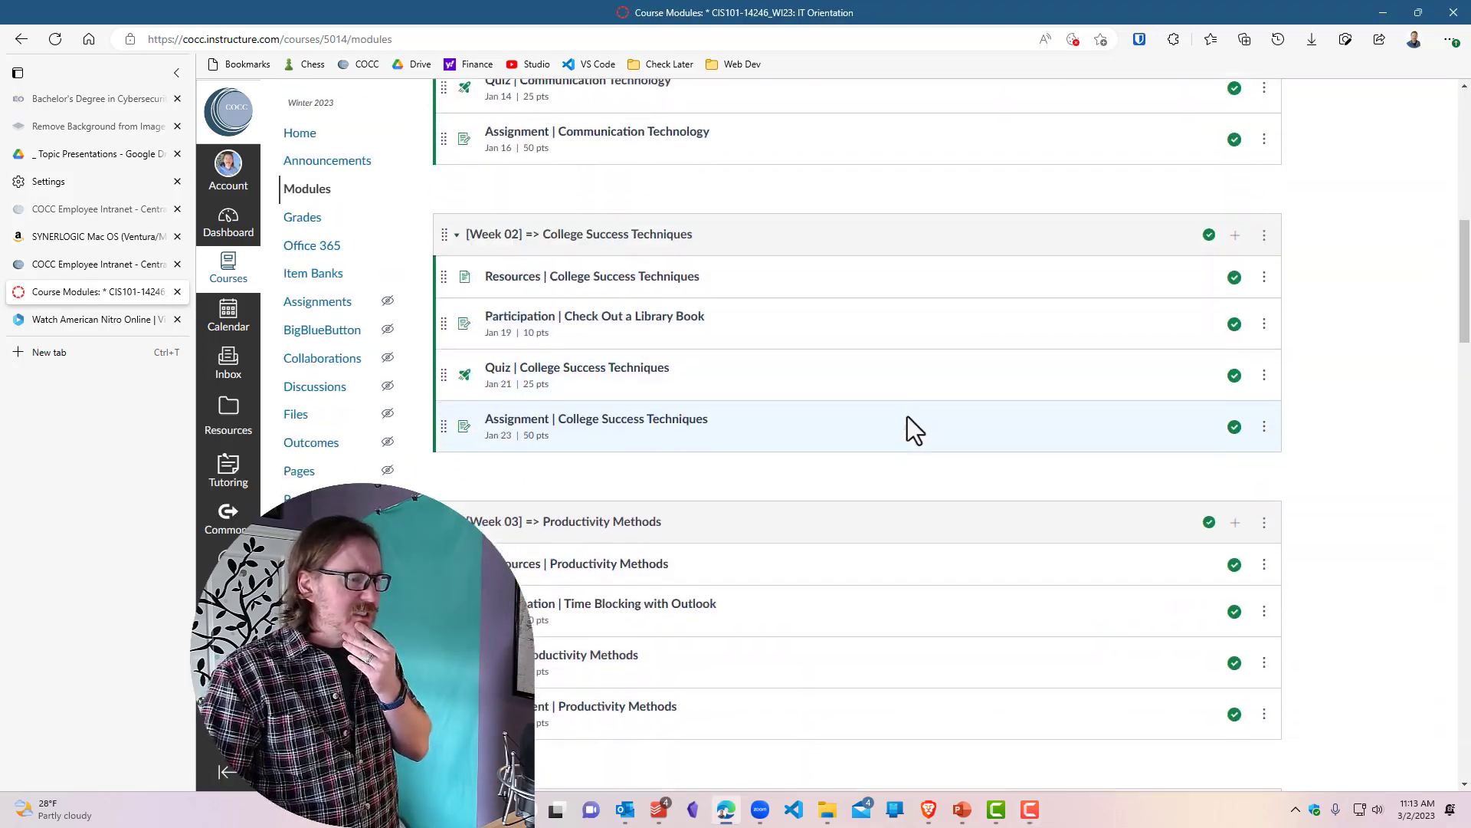
scroll(930, 419, down, 10)
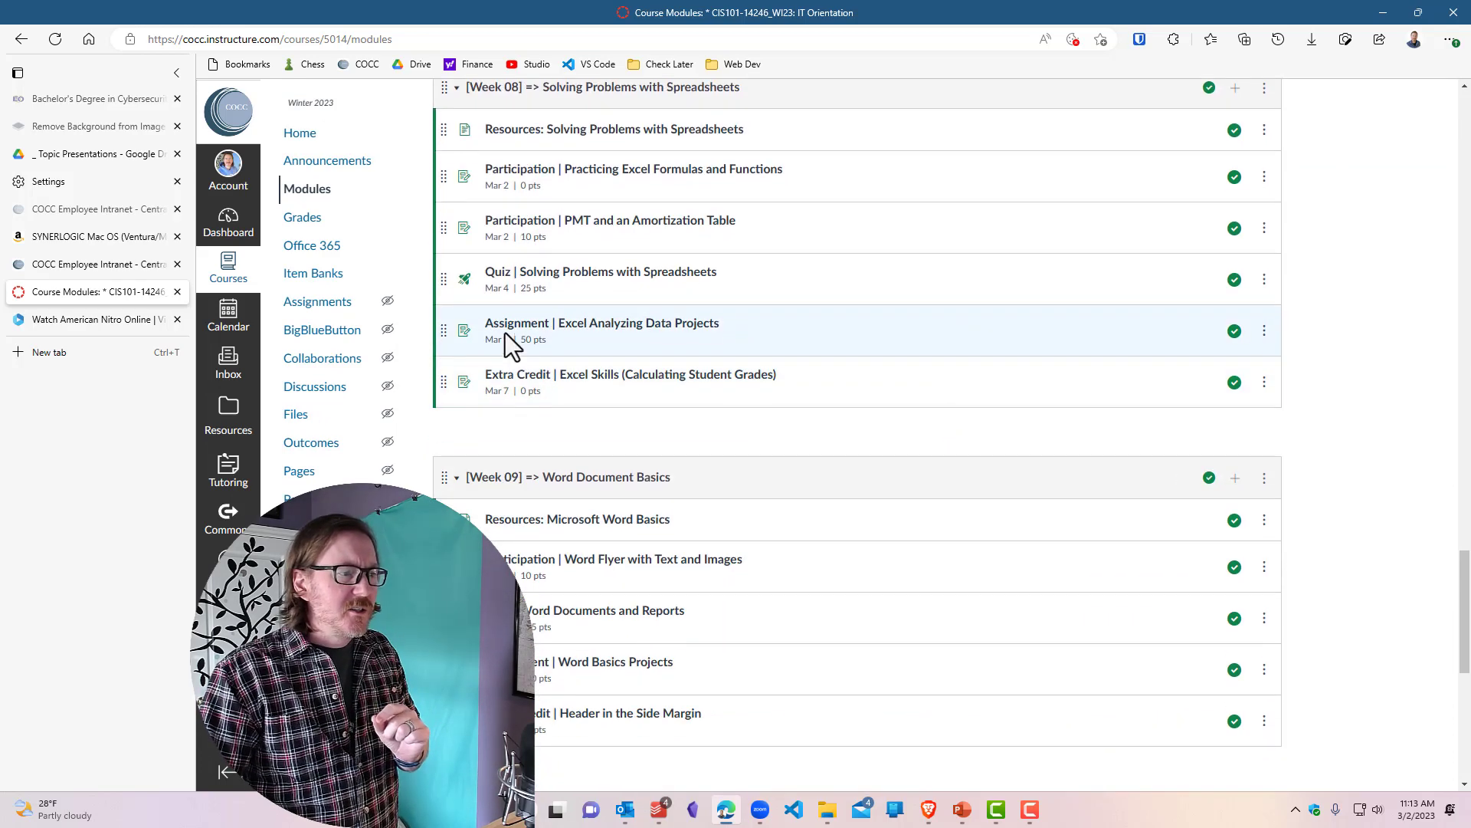
click(606, 328)
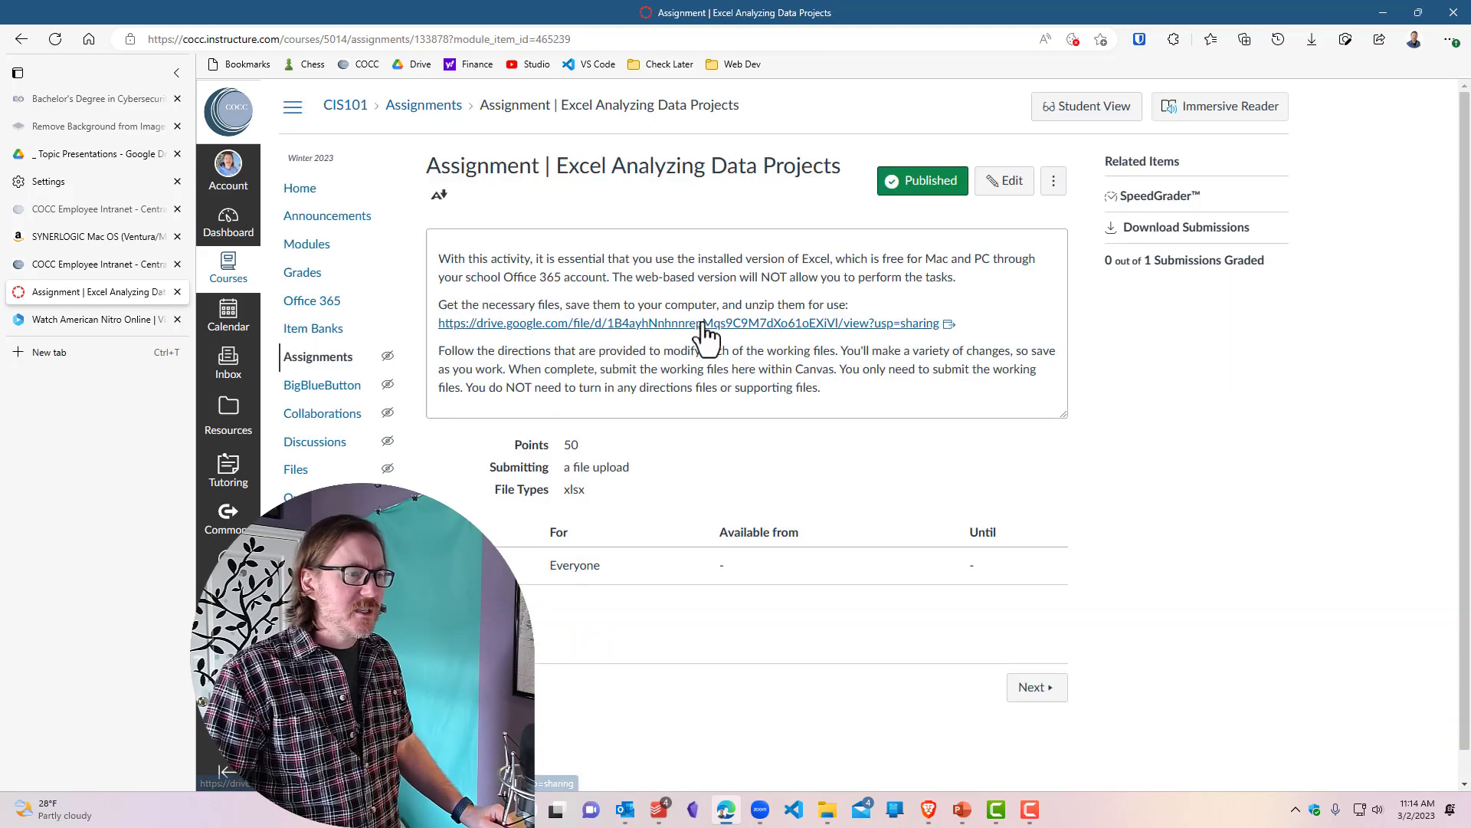
Step: Download CIS101 Asn Excel Analyzing Data Parts 1-2.zip from the assignment's Google Drive link and show it in its download folder
click(702, 322)
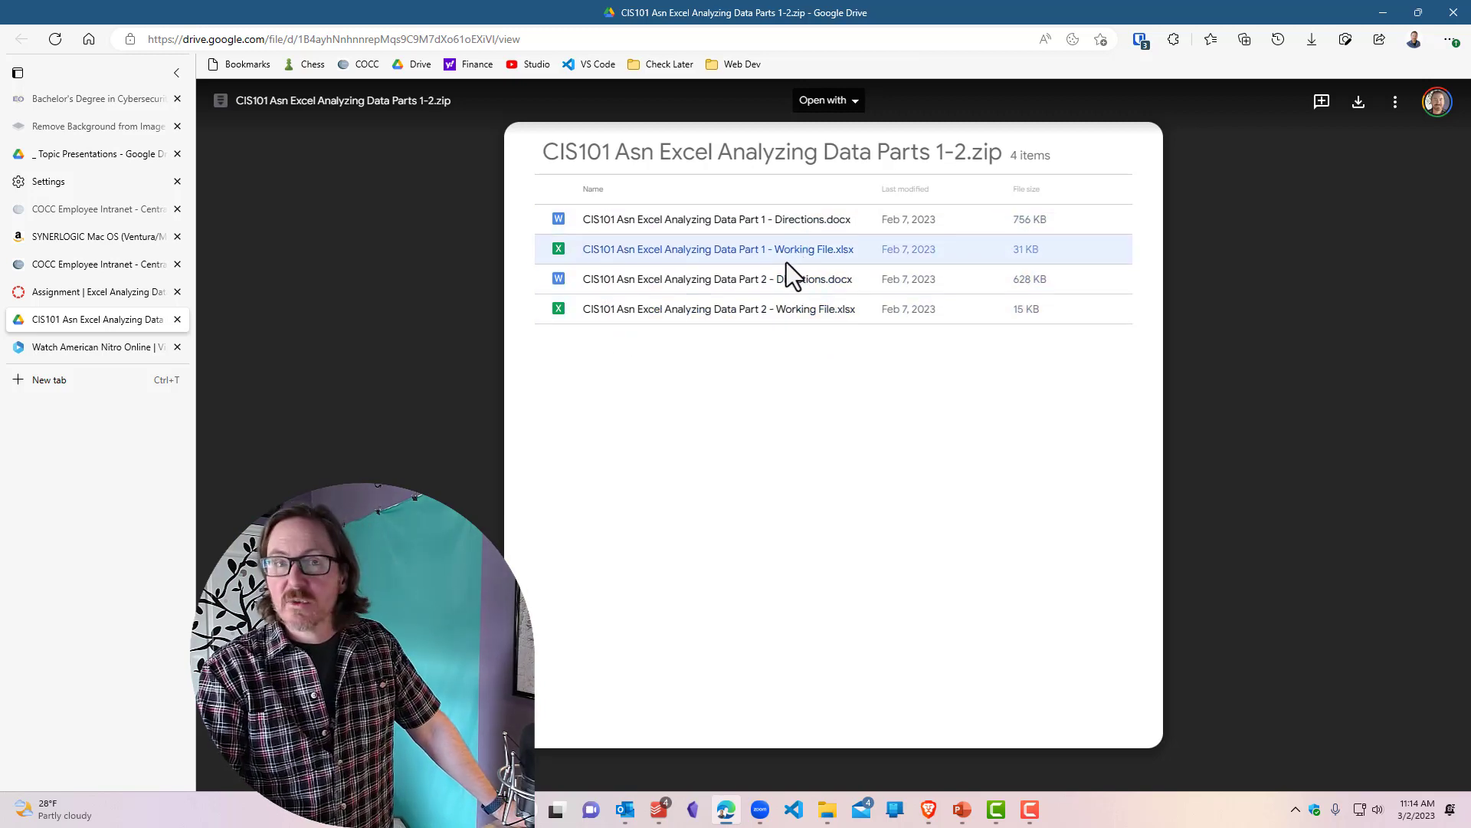
click(1359, 101)
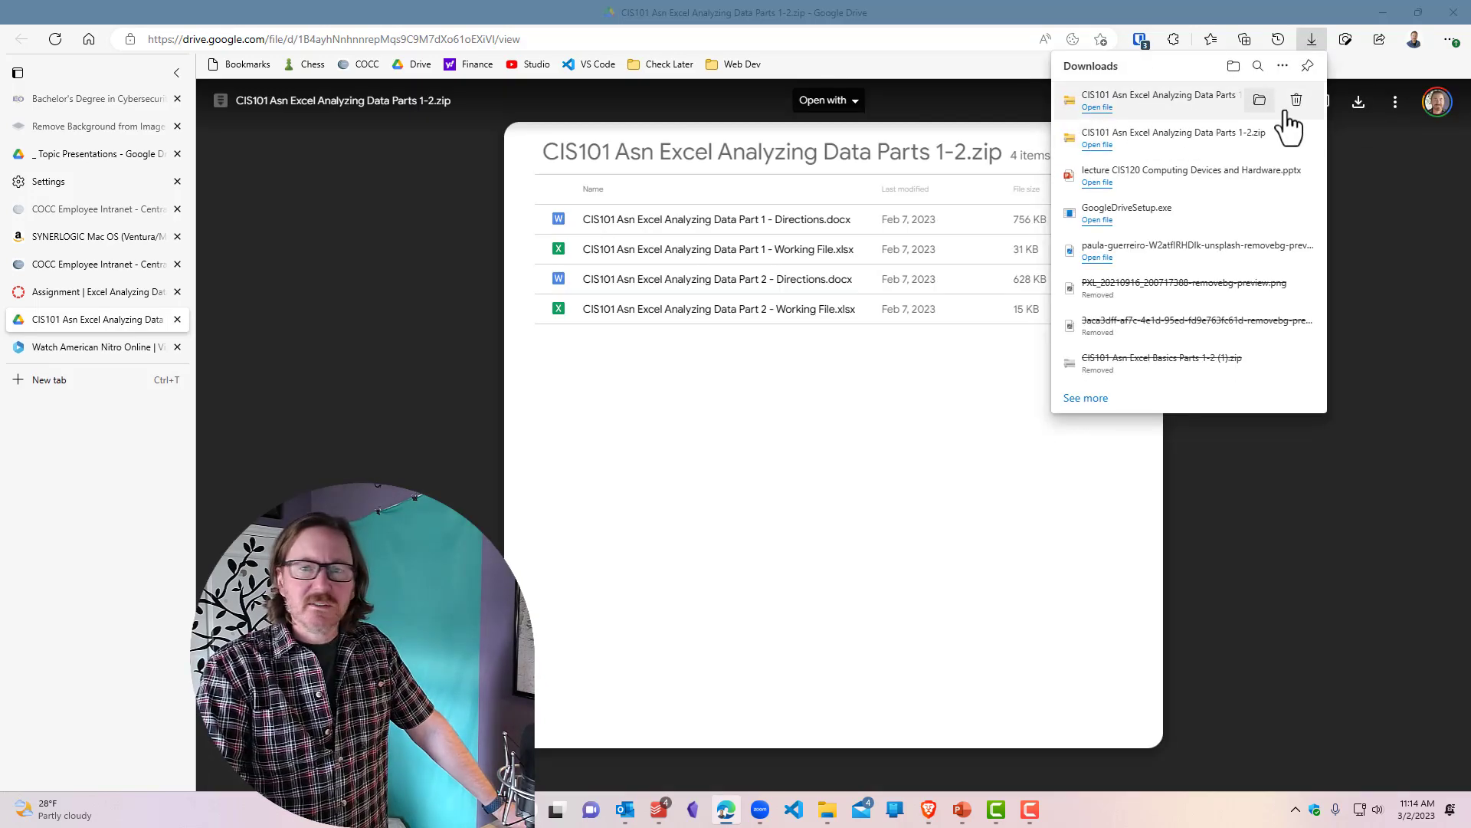
click(1259, 99)
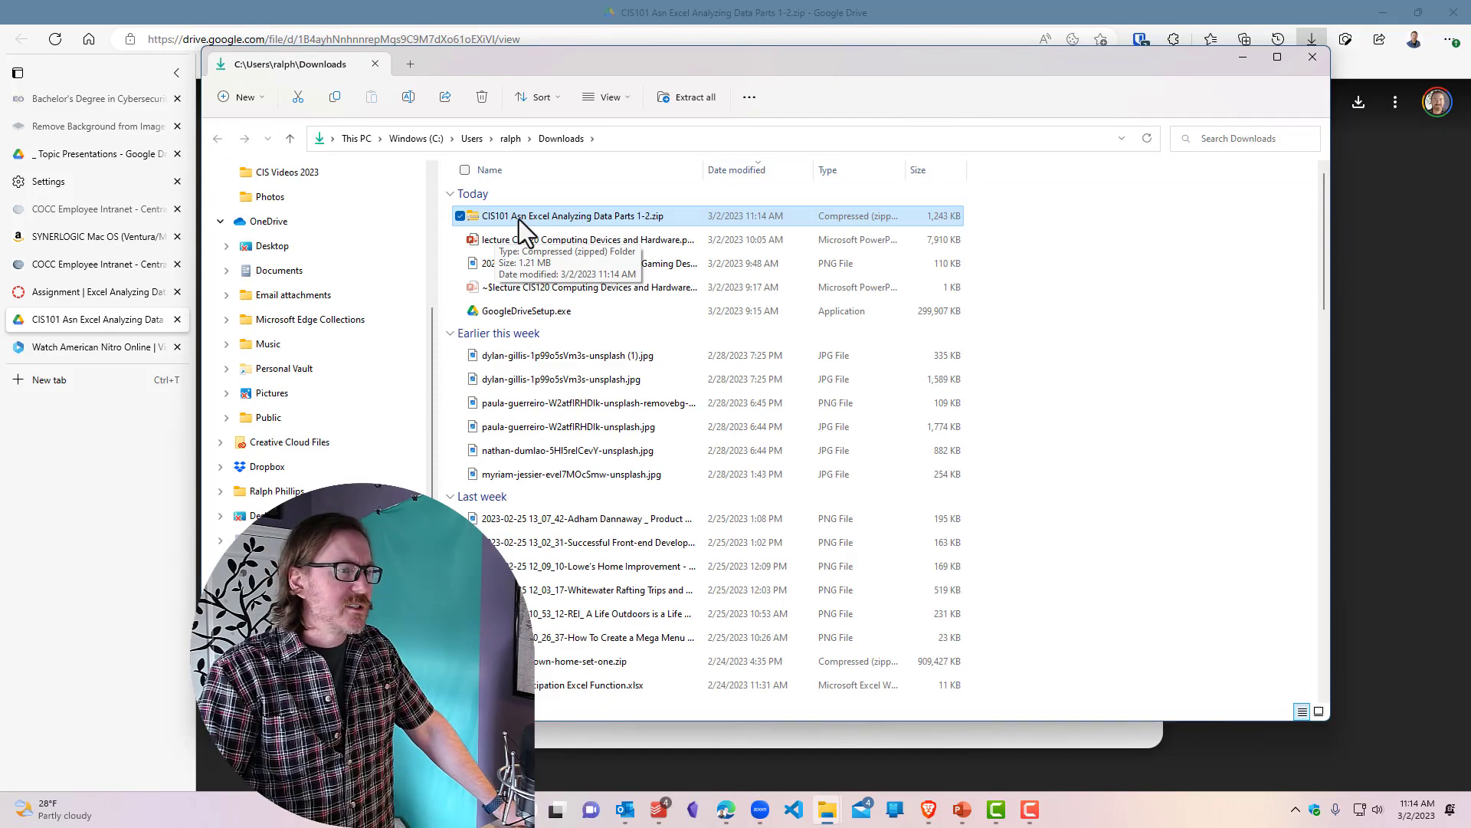
Step: Extract the Excel Analyzing Data Parts 1-2 zip, open the extracted folder and widen the Name column to show the full file names
right_click(518, 220)
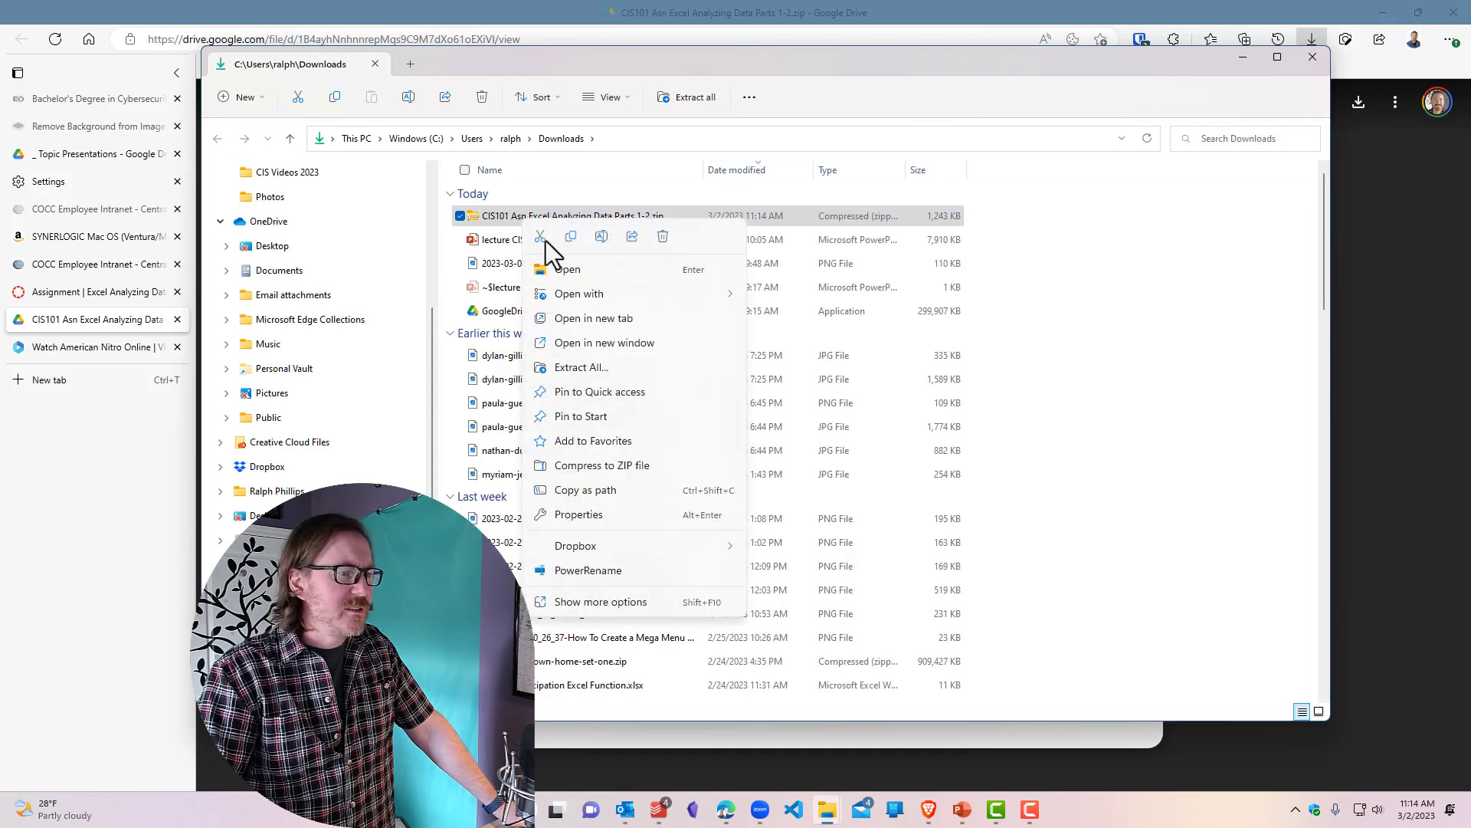
click(598, 368)
click(881, 556)
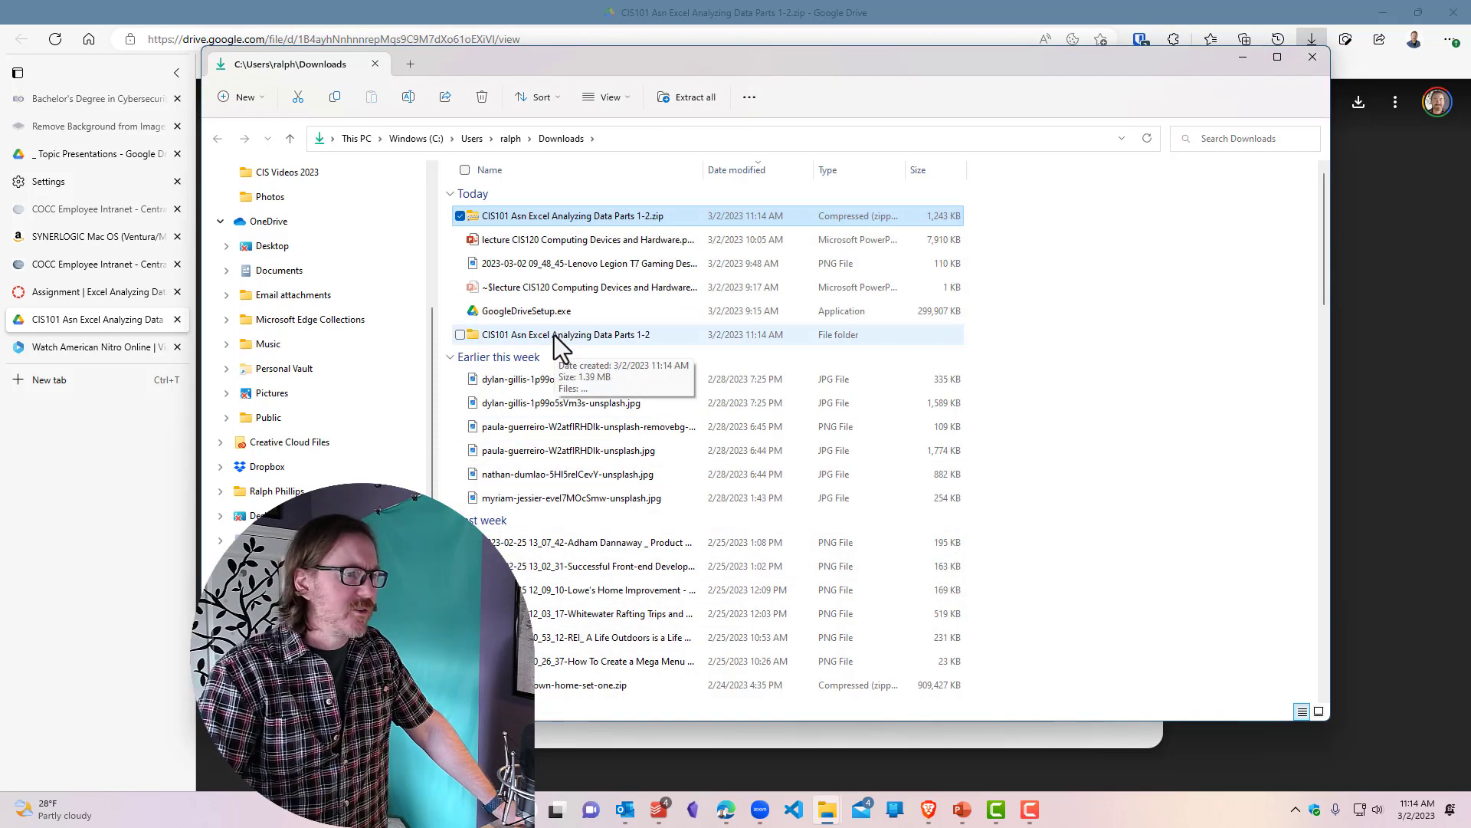
double_click(561, 343)
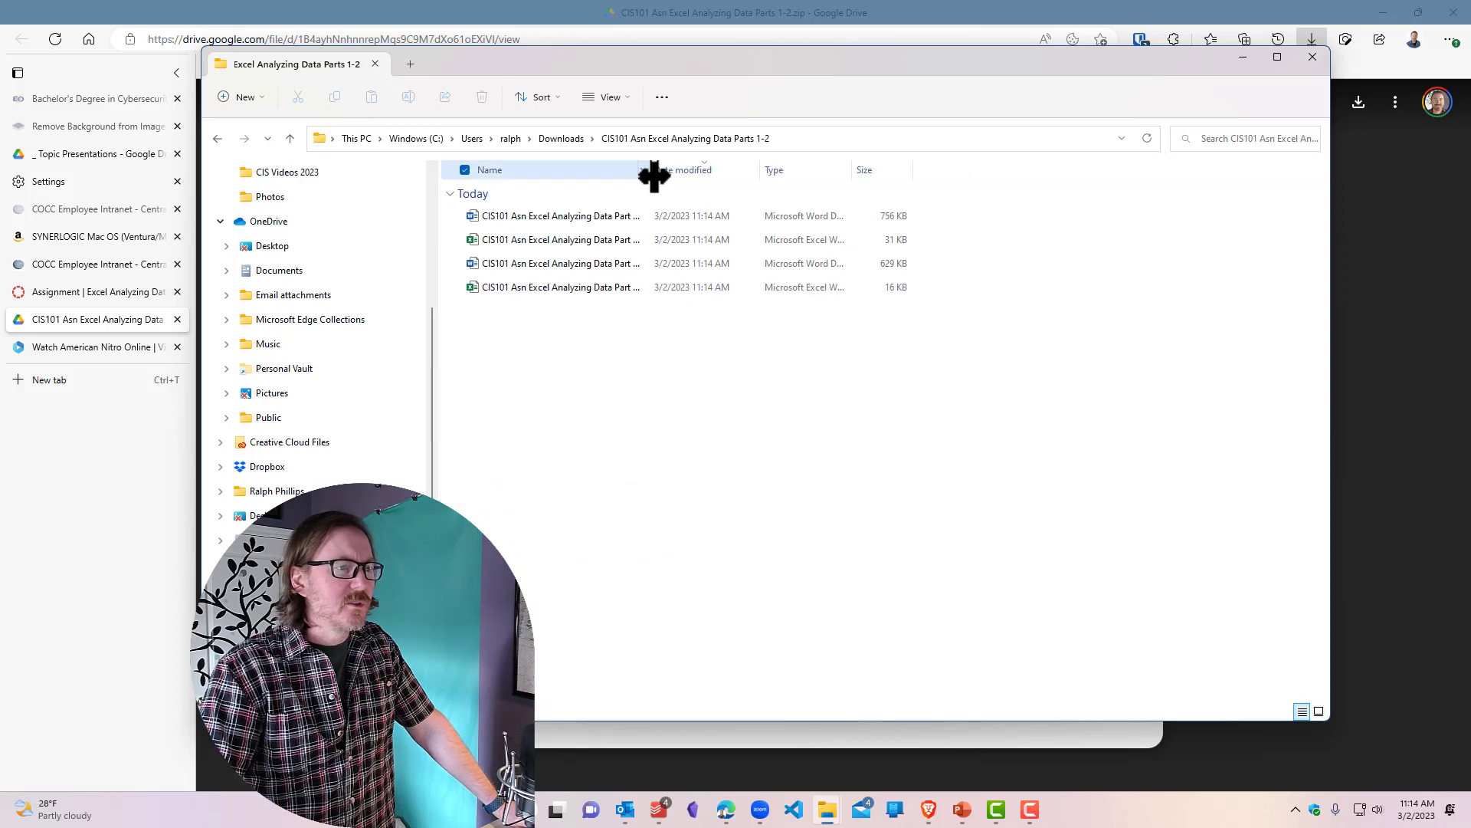
drag(654, 175, 838, 170)
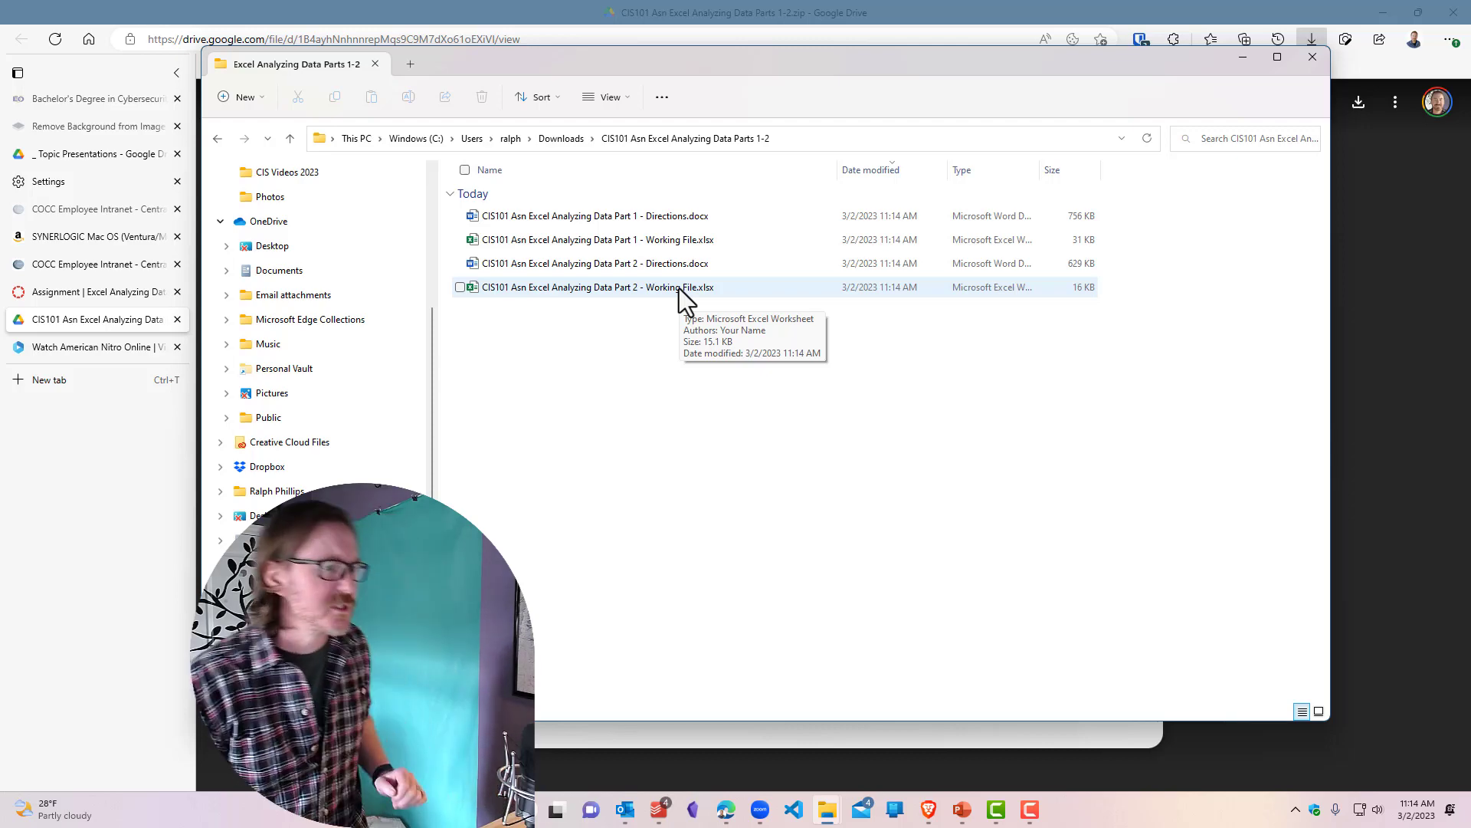
Step: Open the Part 2 working file in Excel and the Part 2 directions in Word, dismissing the proofing notice
click(580, 301)
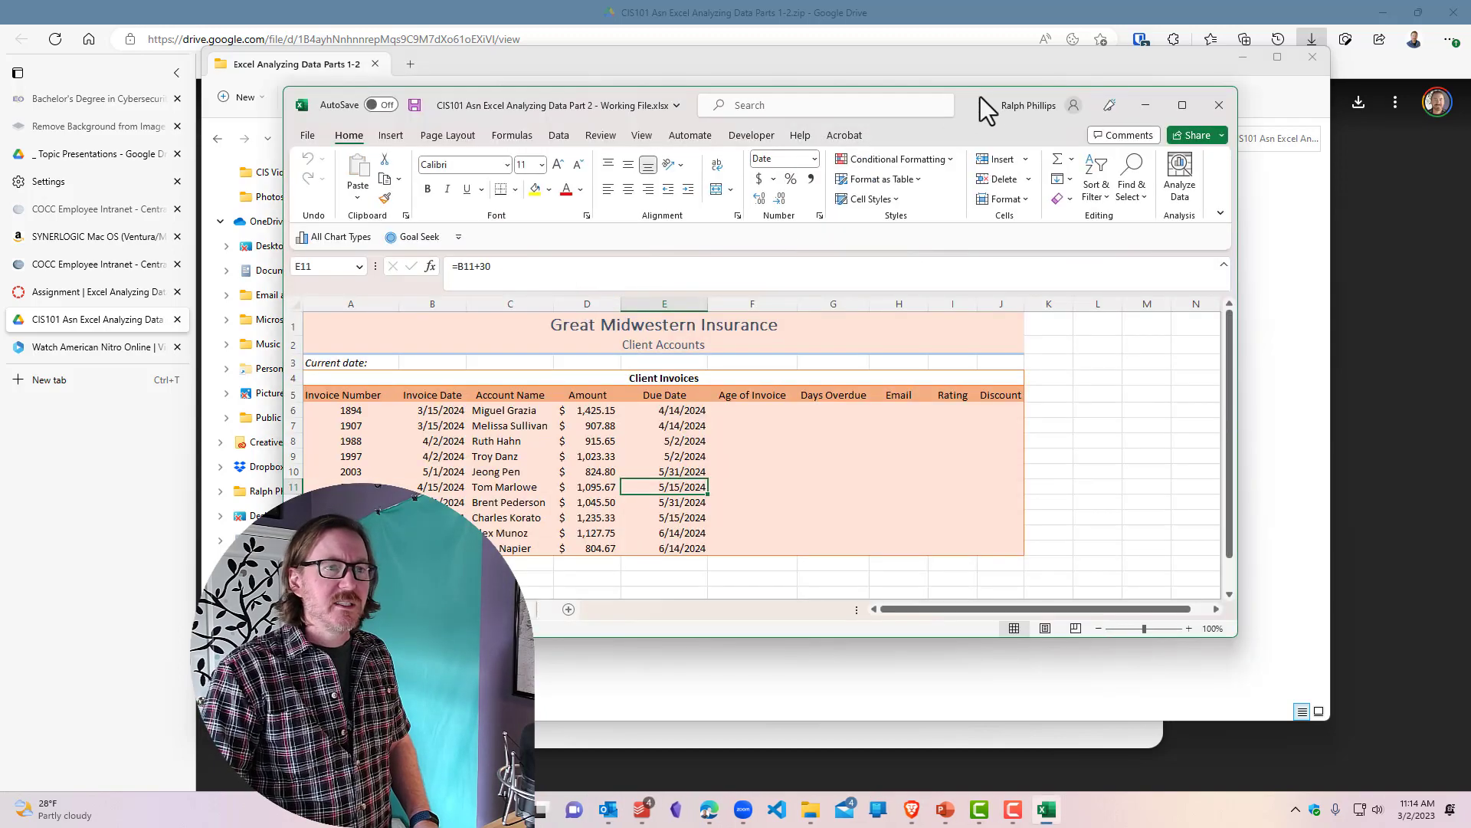
drag(984, 107, 1470, 459)
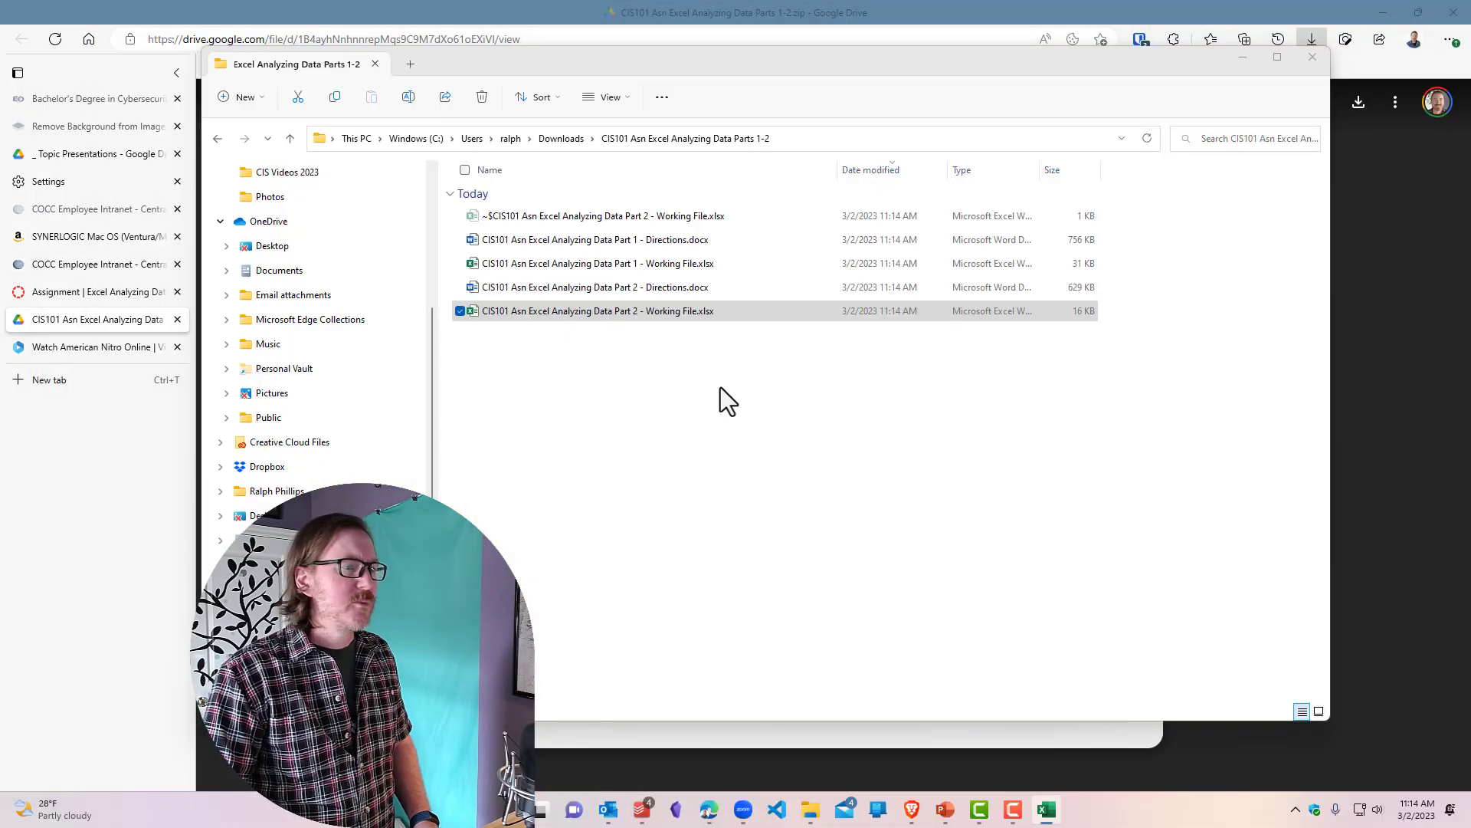
double_click(542, 293)
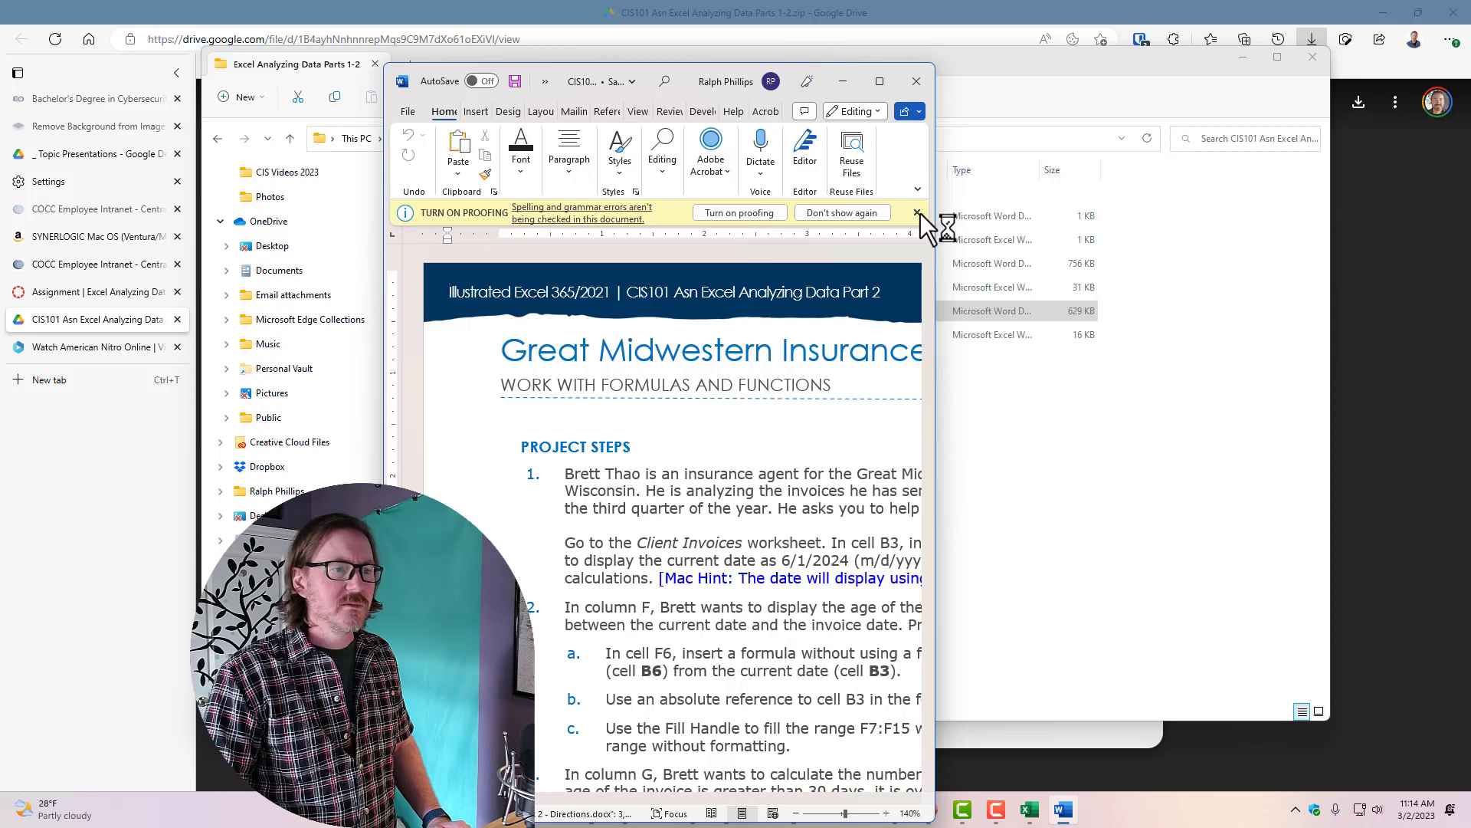
click(918, 212)
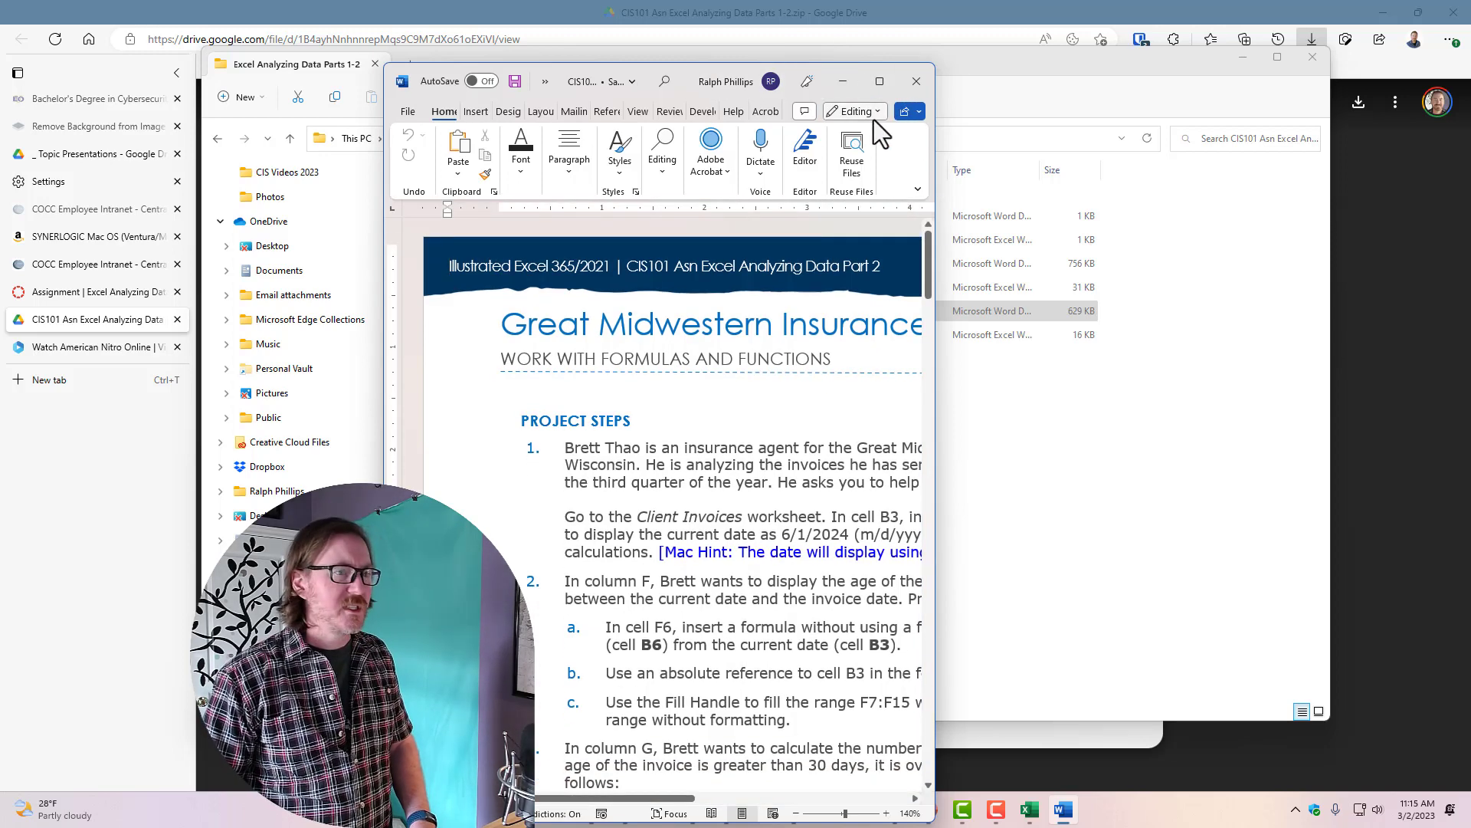
Step: Arrange the Word directions and the Excel working file side by side, giving the workbook the wider share
key(super+Left)
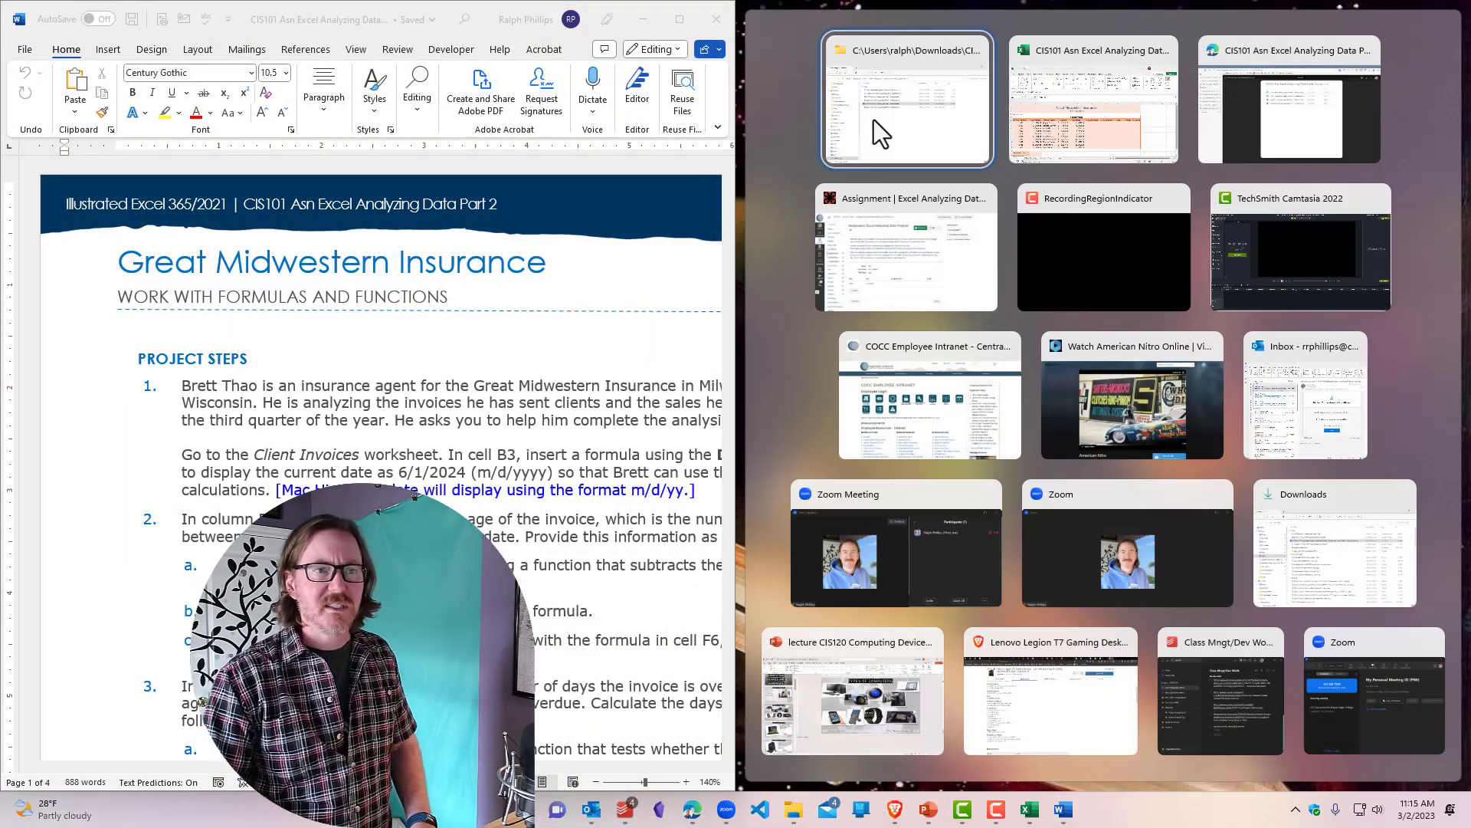
click(1140, 117)
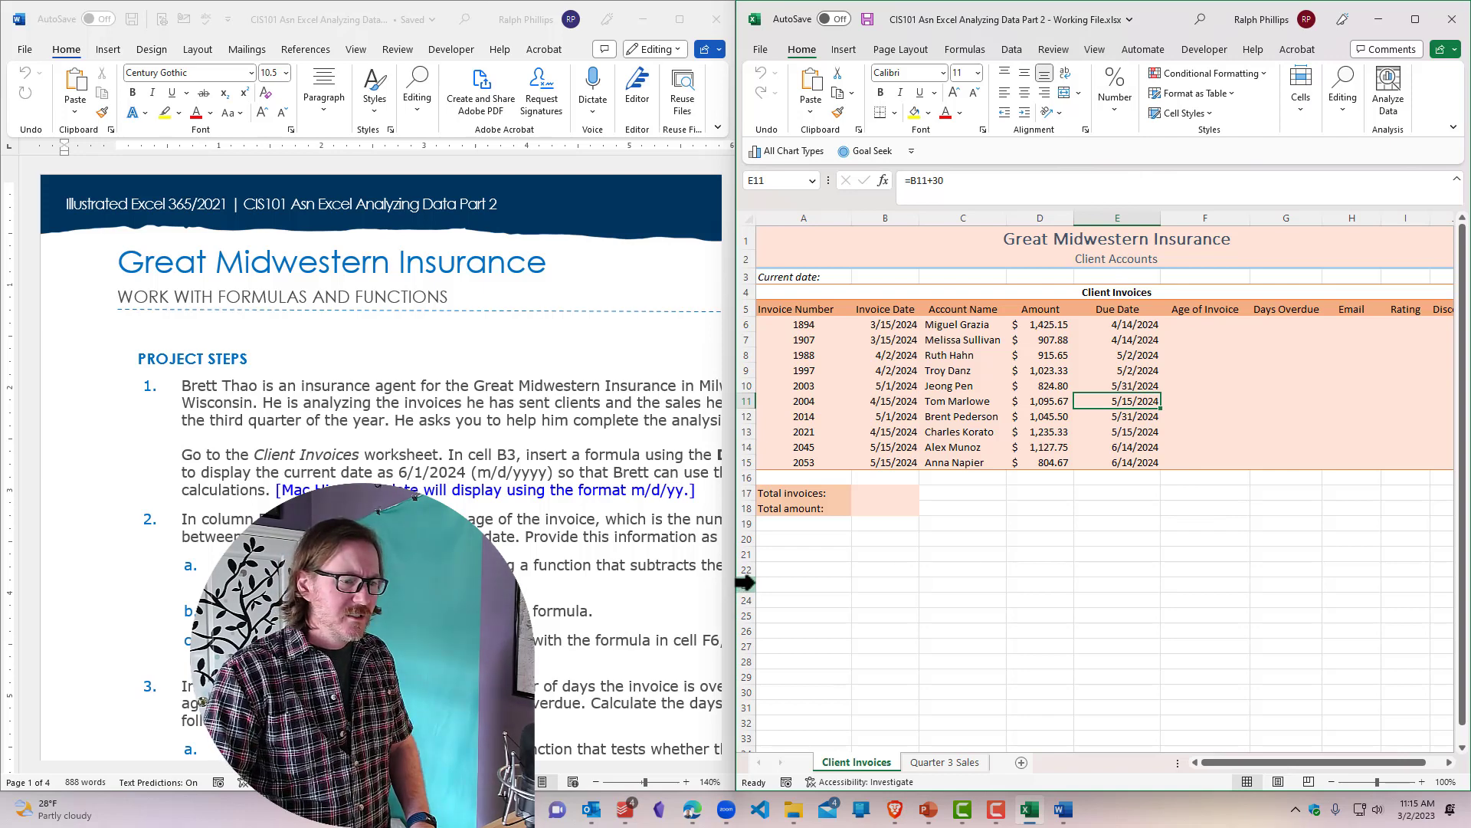
drag(743, 266, 548, 292)
Step: Zoom out the directions document until the full width of its page fits the narrow window
click(418, 411)
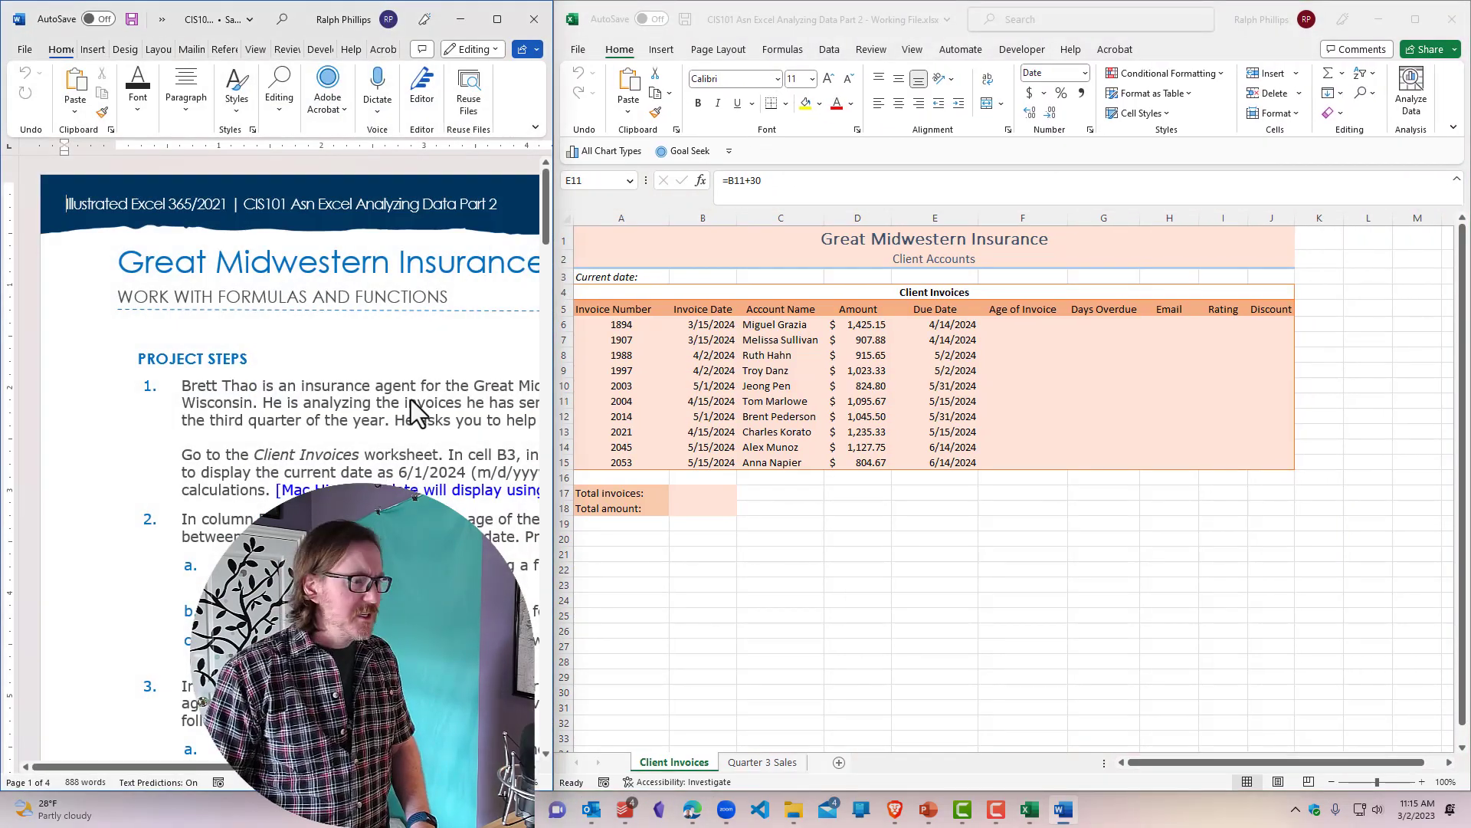
scroll(415, 399, down, 3)
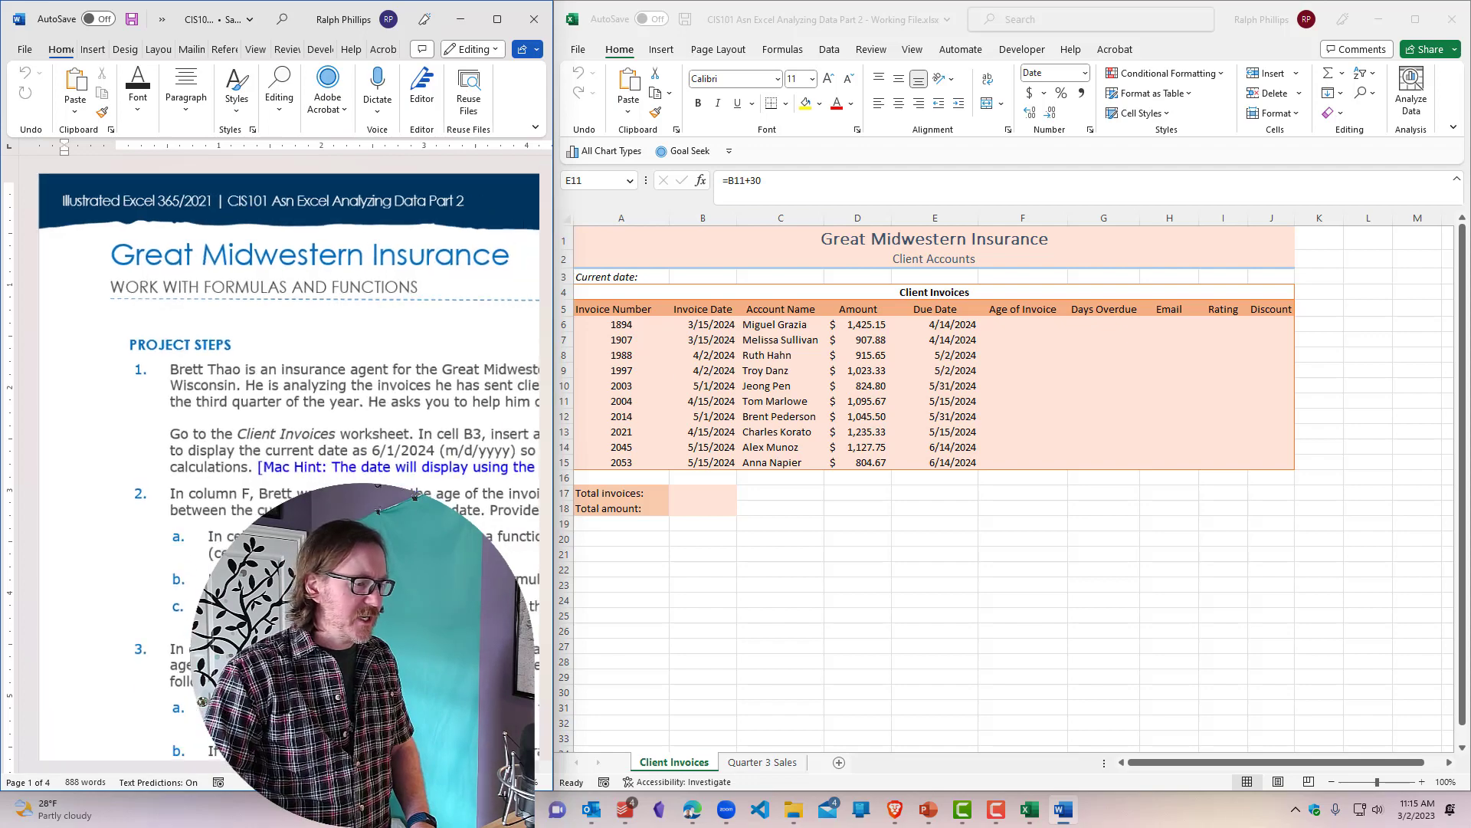
scroll(415, 399, down, 2)
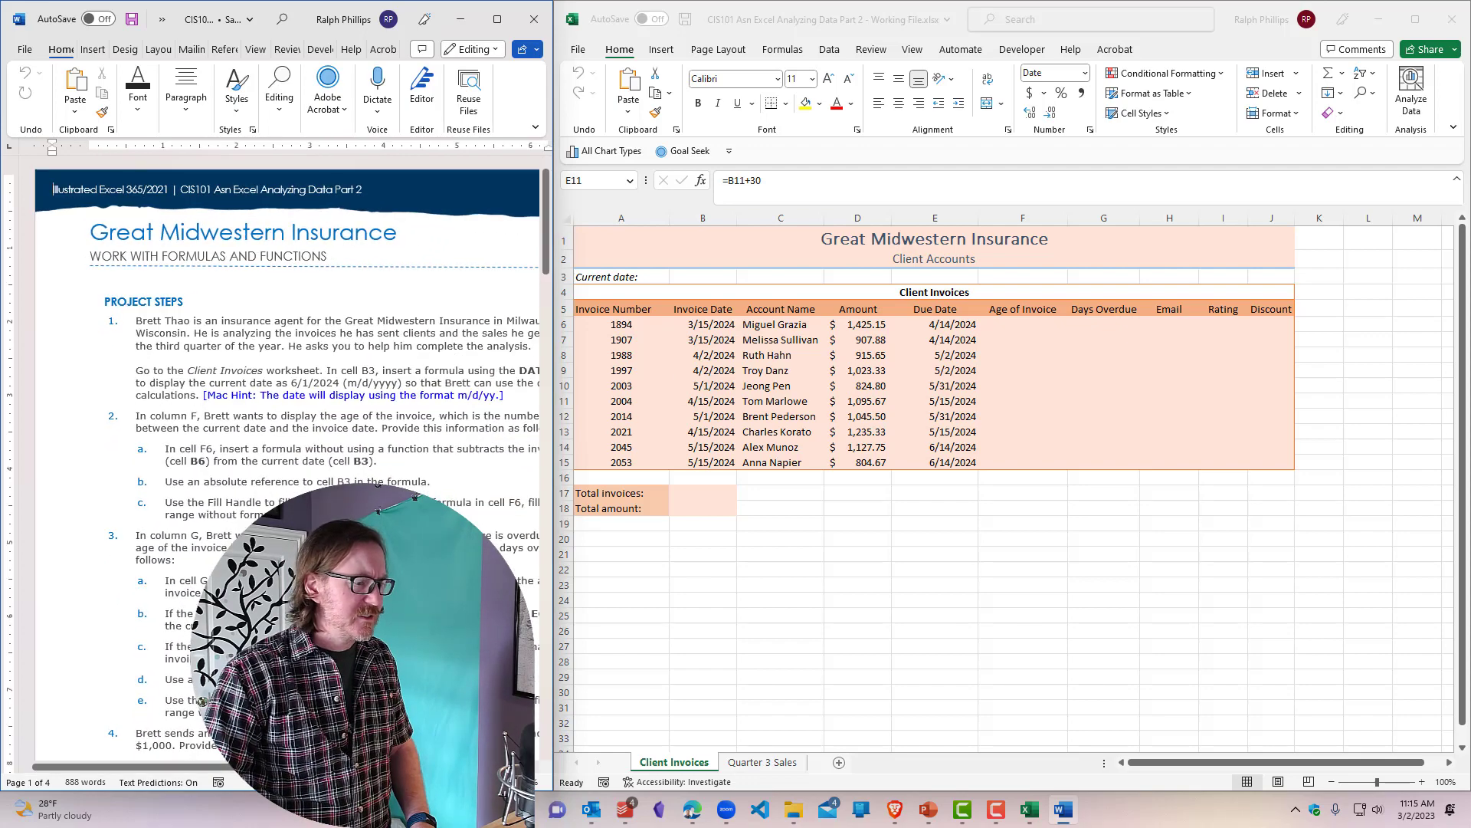
scroll(415, 400, down, 1)
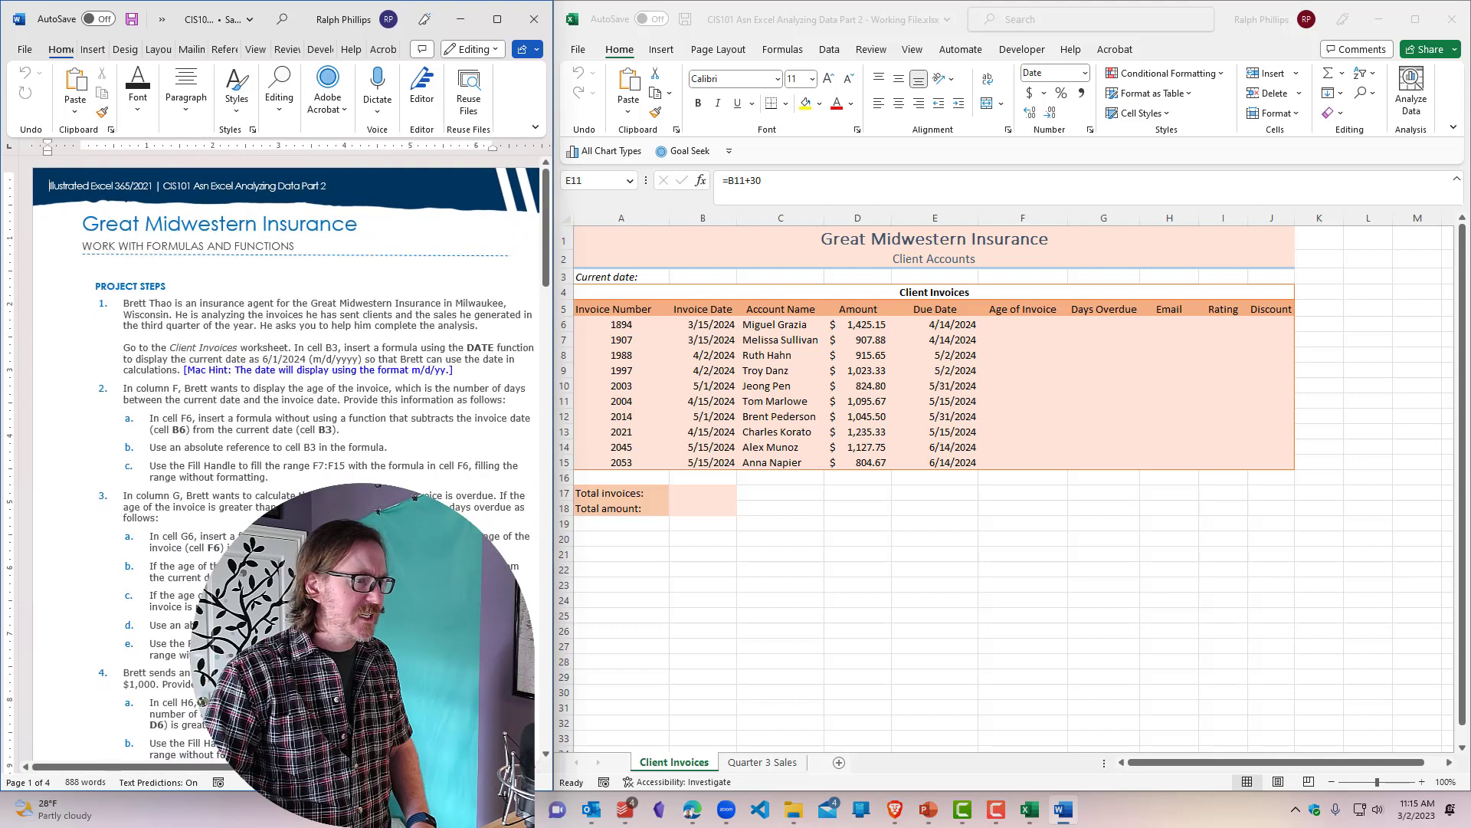
scroll(287, 460, down, 1)
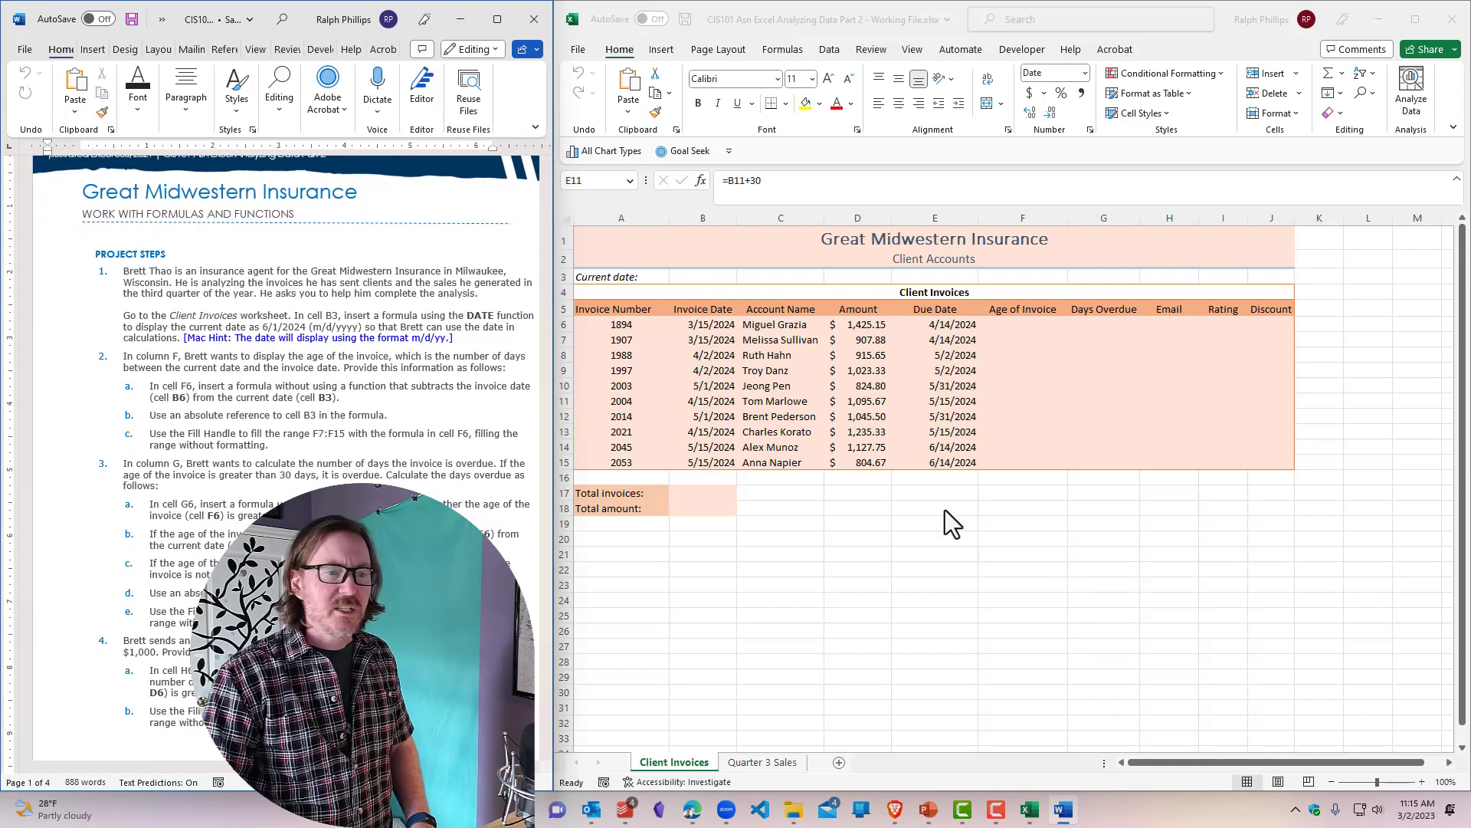
Step: Look over the Quarter 3 Sales worksheet and return to the Client Invoices worksheet
click(930, 532)
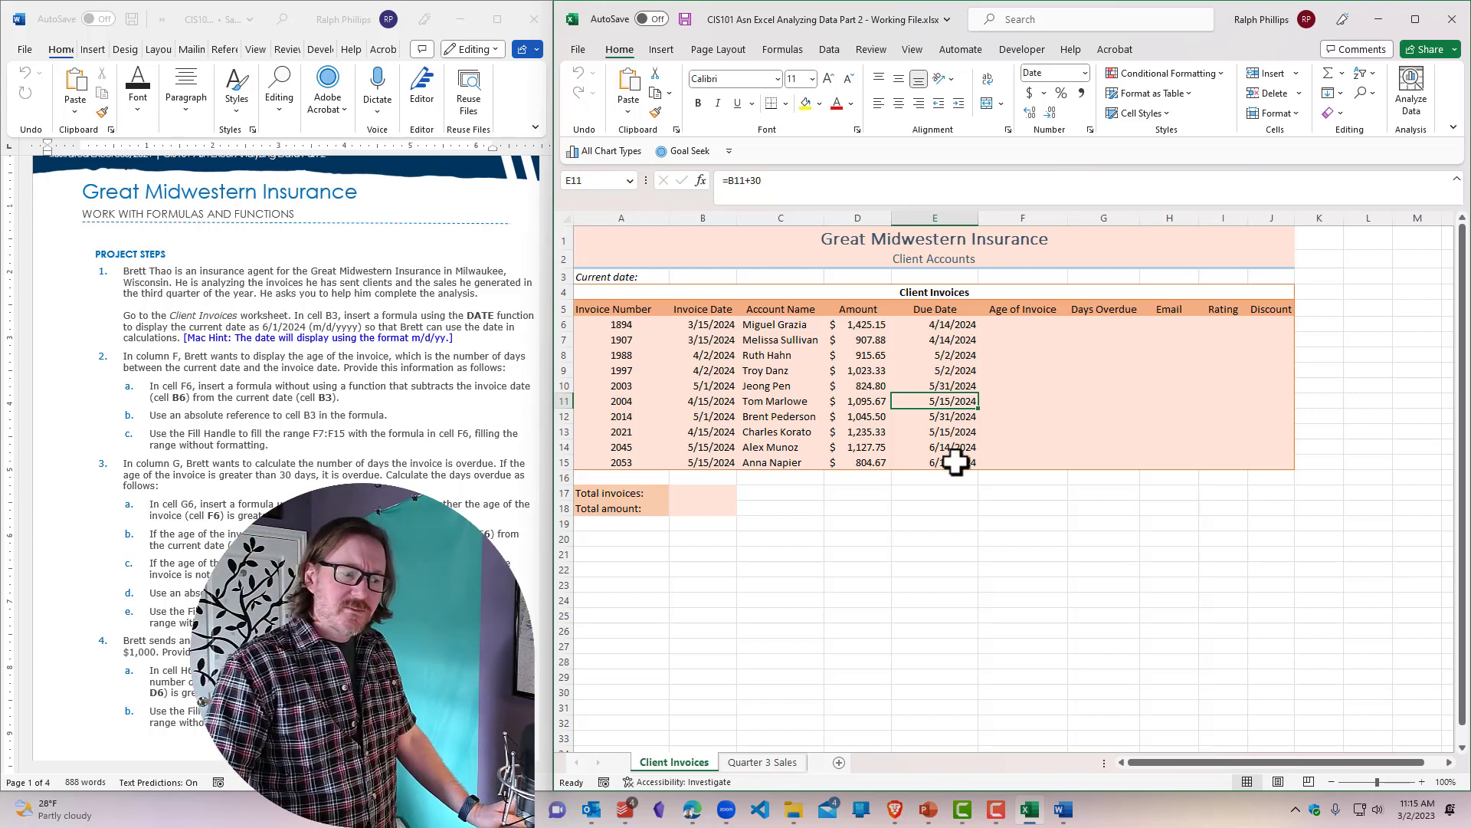
click(925, 509)
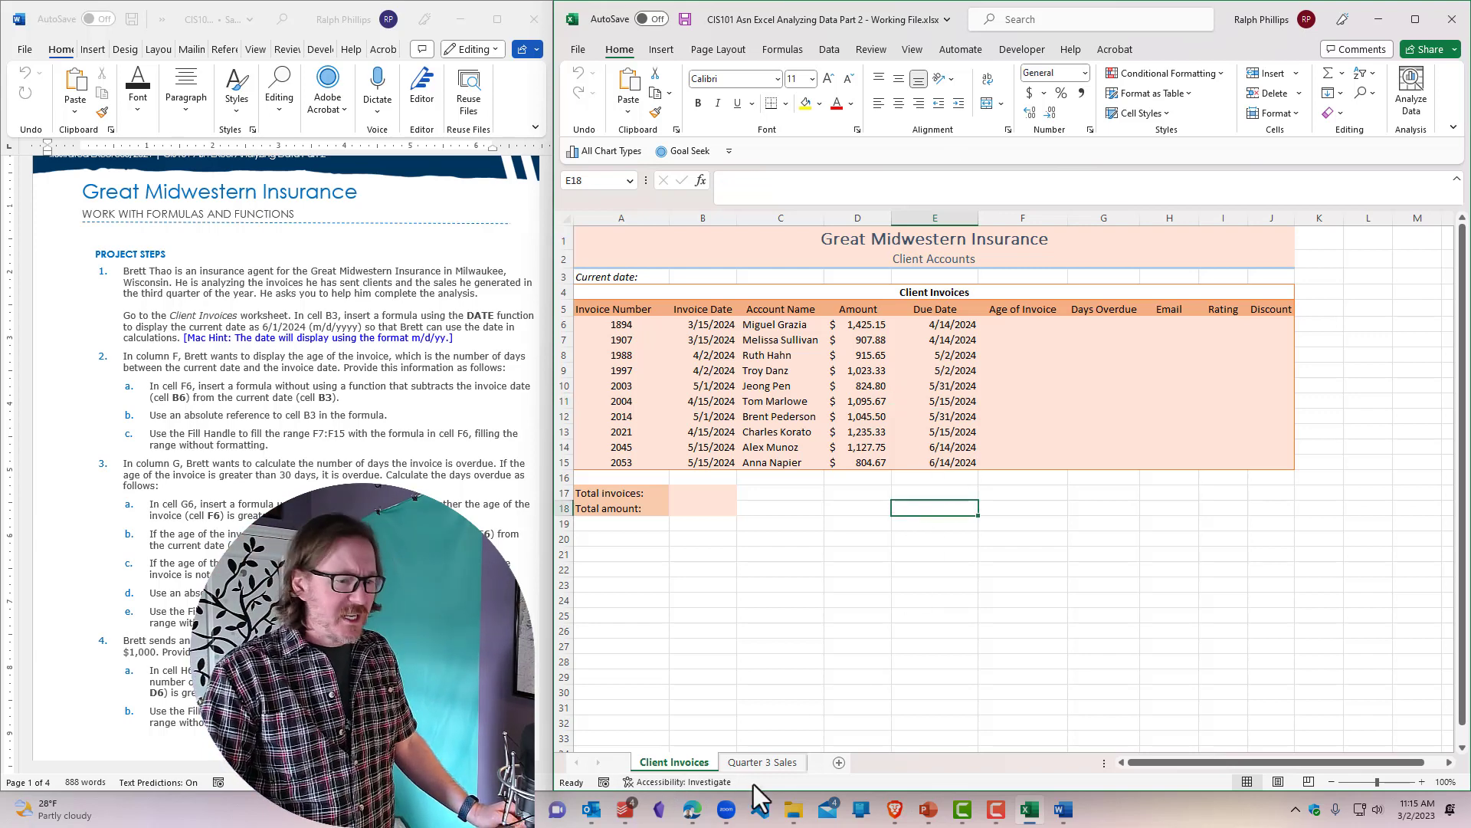
click(761, 762)
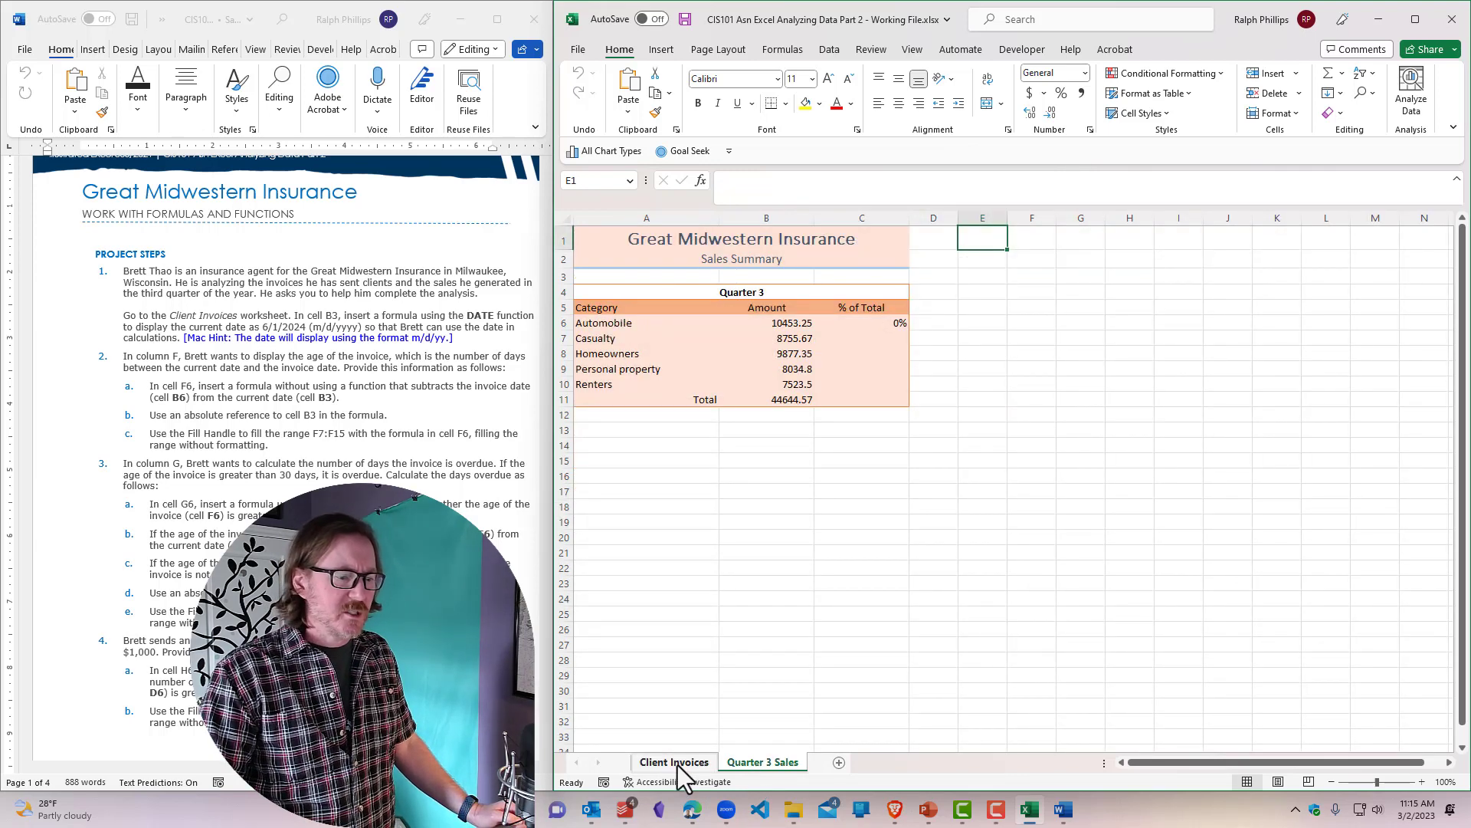
click(674, 761)
Step: Highlight in yellow the step 1 paragraph about inserting a DATE formula in cell B3 in the directions document
click(285, 287)
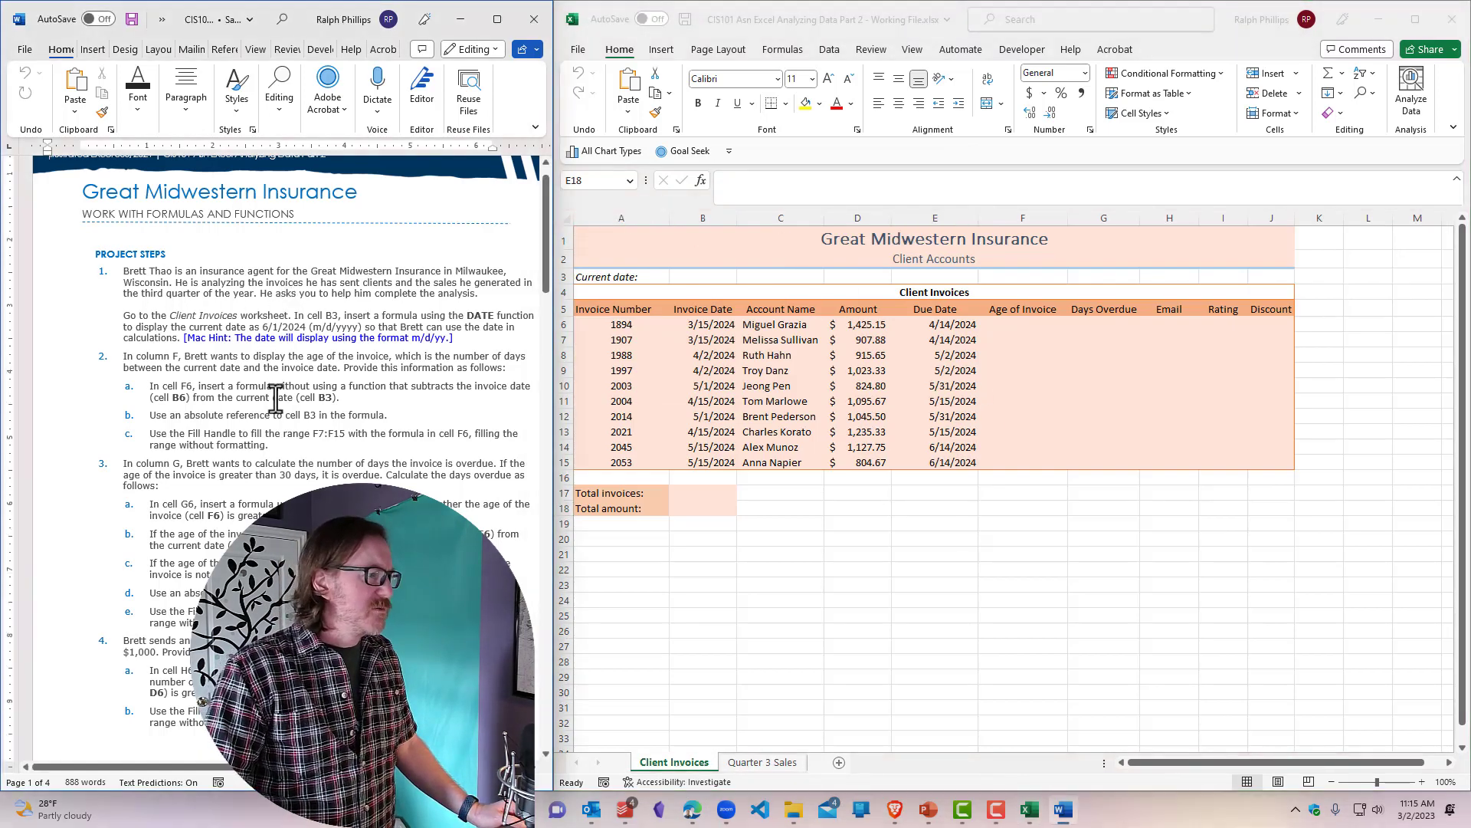
scroll(273, 397, down, 2)
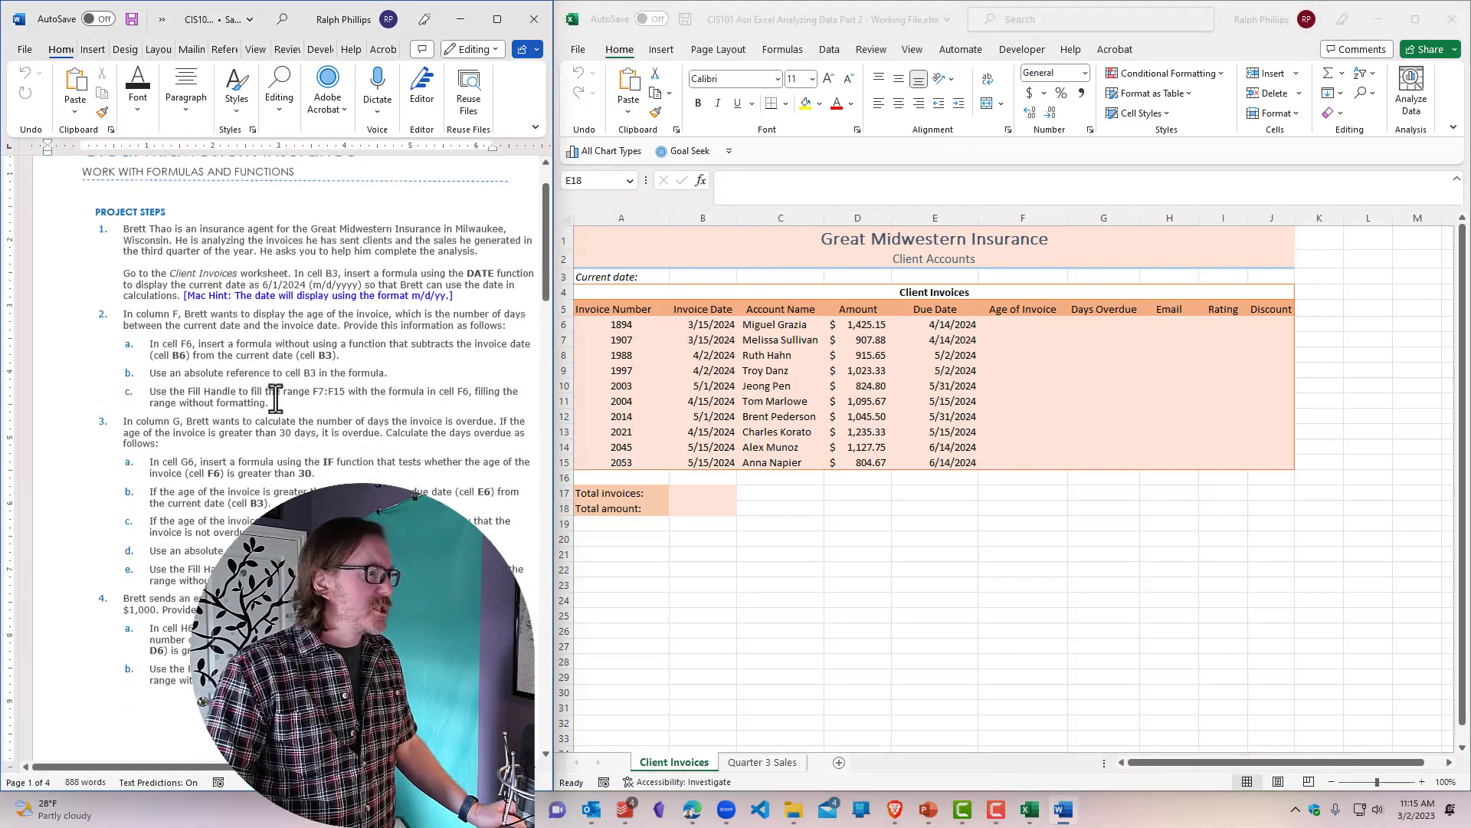
triple_click(142, 288)
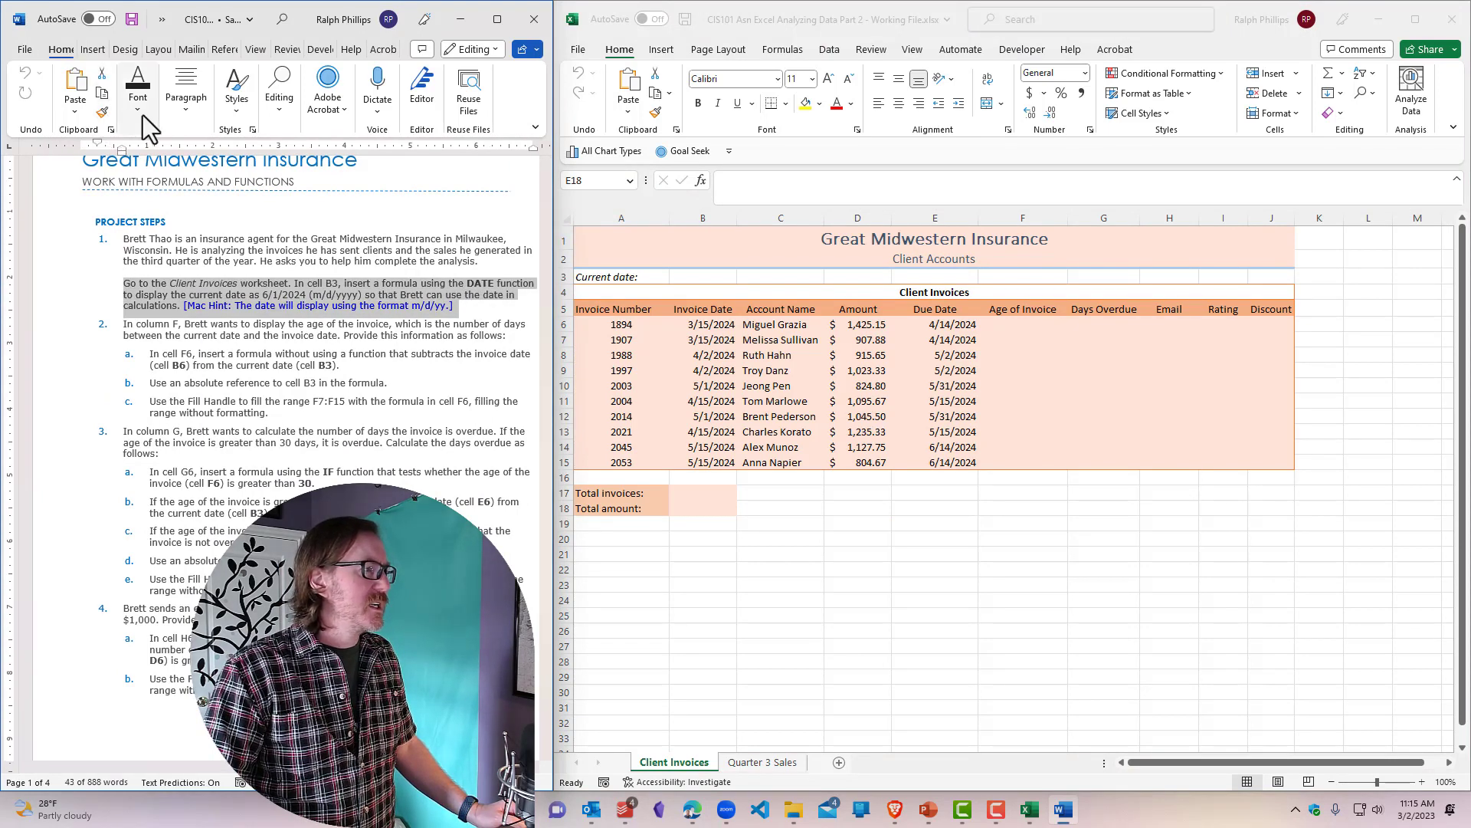
click(141, 115)
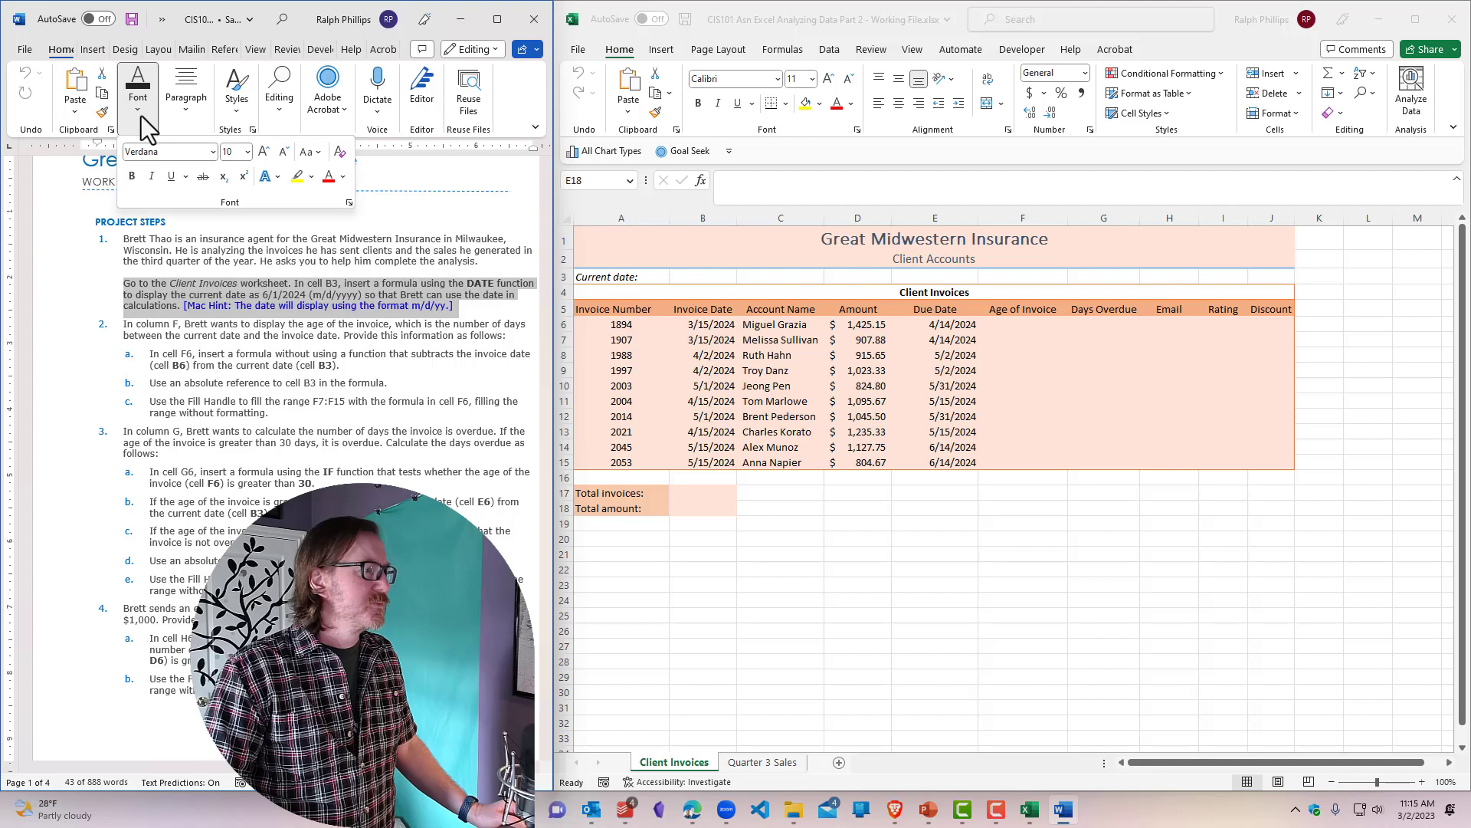
click(297, 176)
click(350, 368)
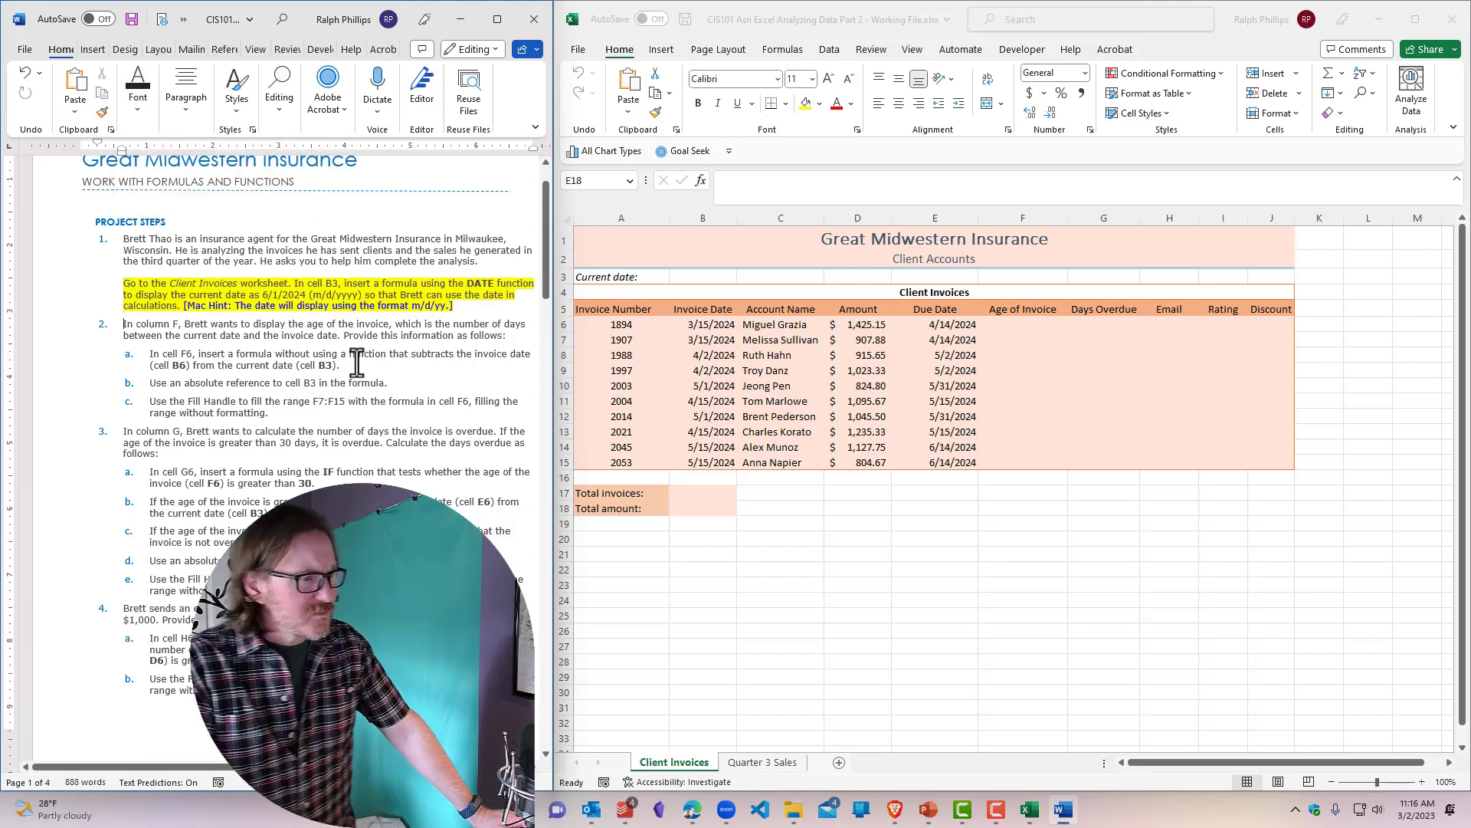
Step: Select cell B3 for the current date on the Client Invoices worksheet and enlarge the sheet view to 140%
scroll(349, 368, down, 1)
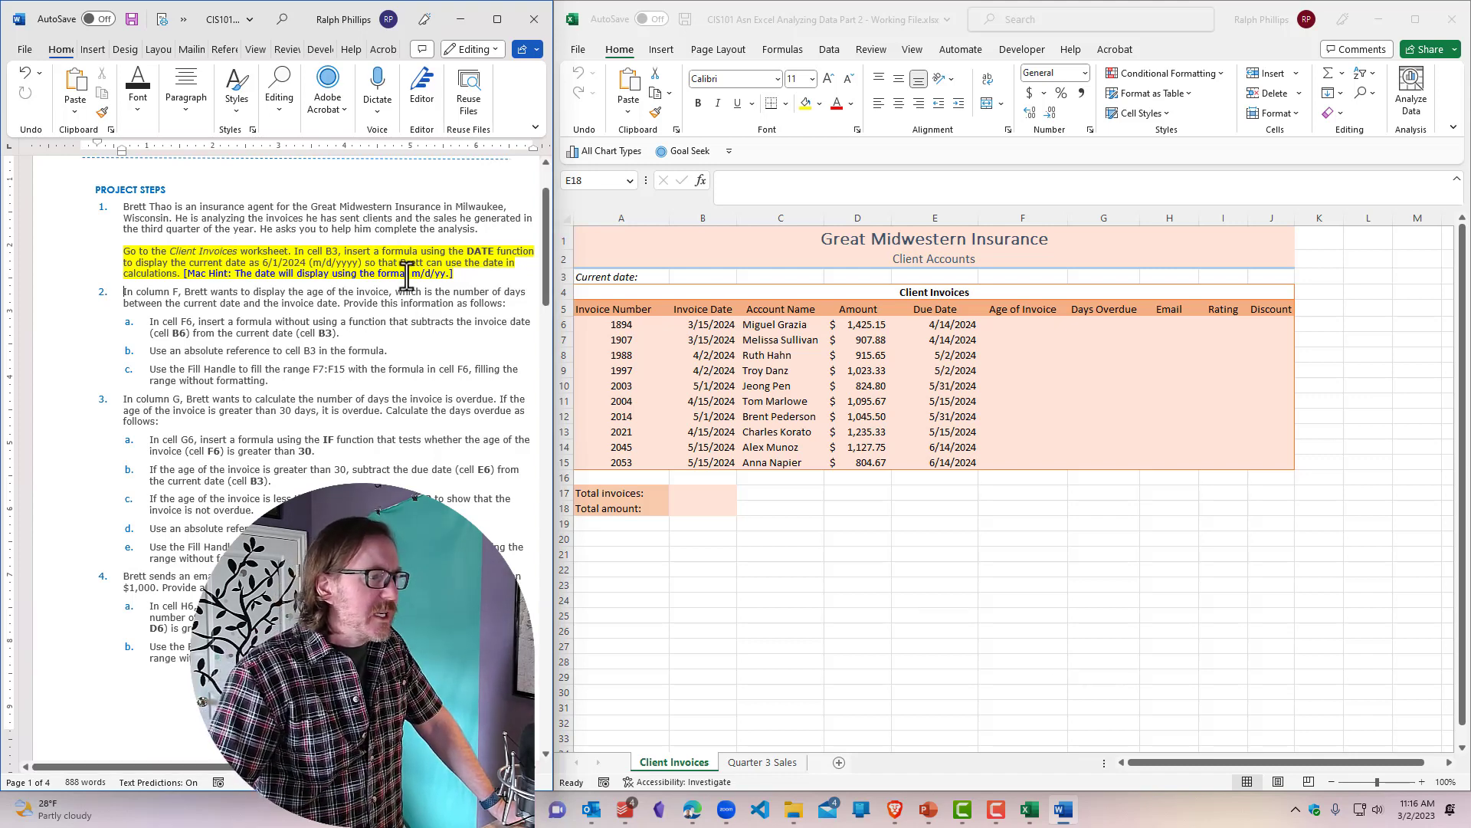
click(935, 508)
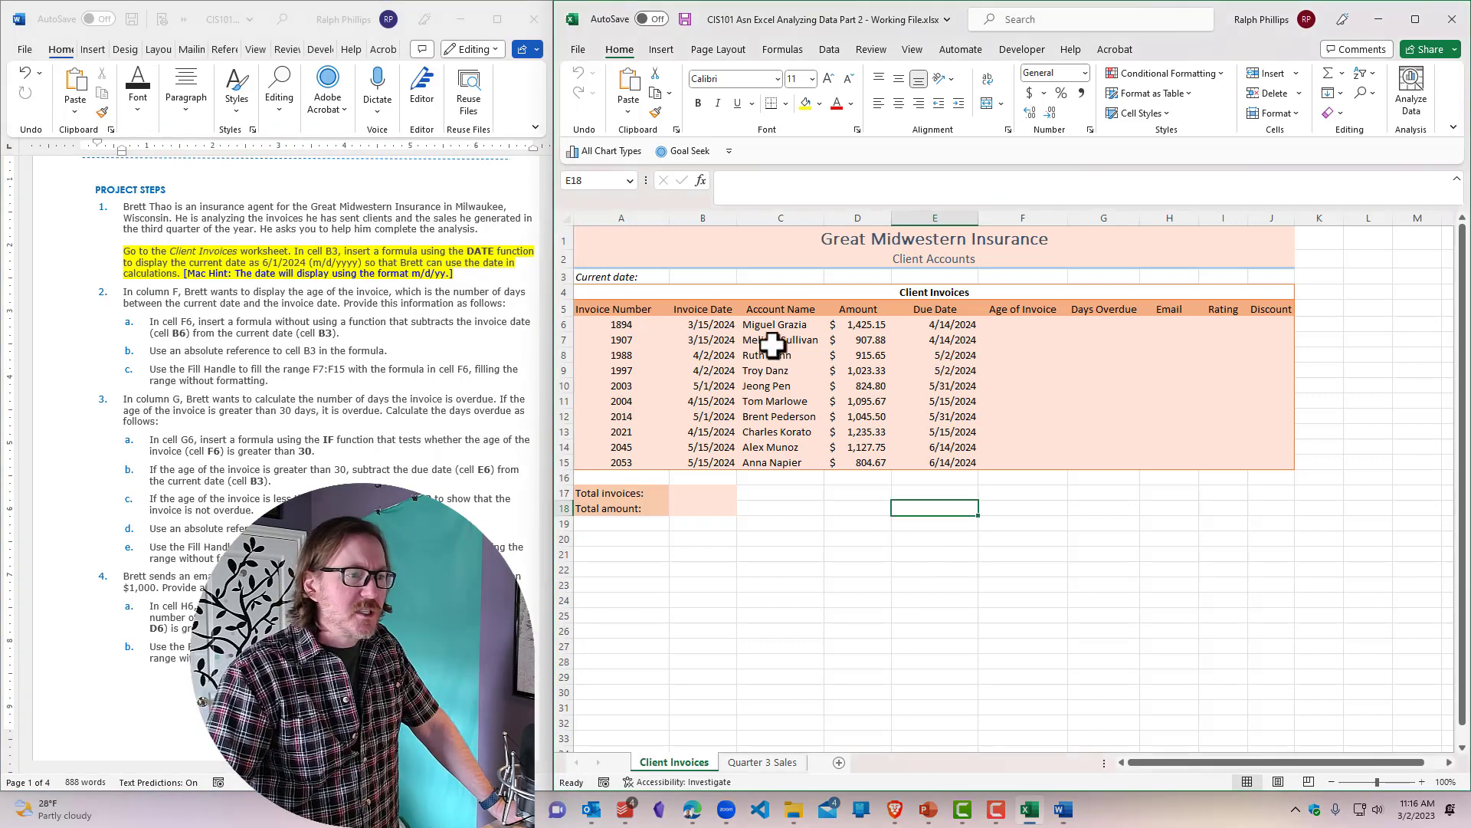
click(706, 277)
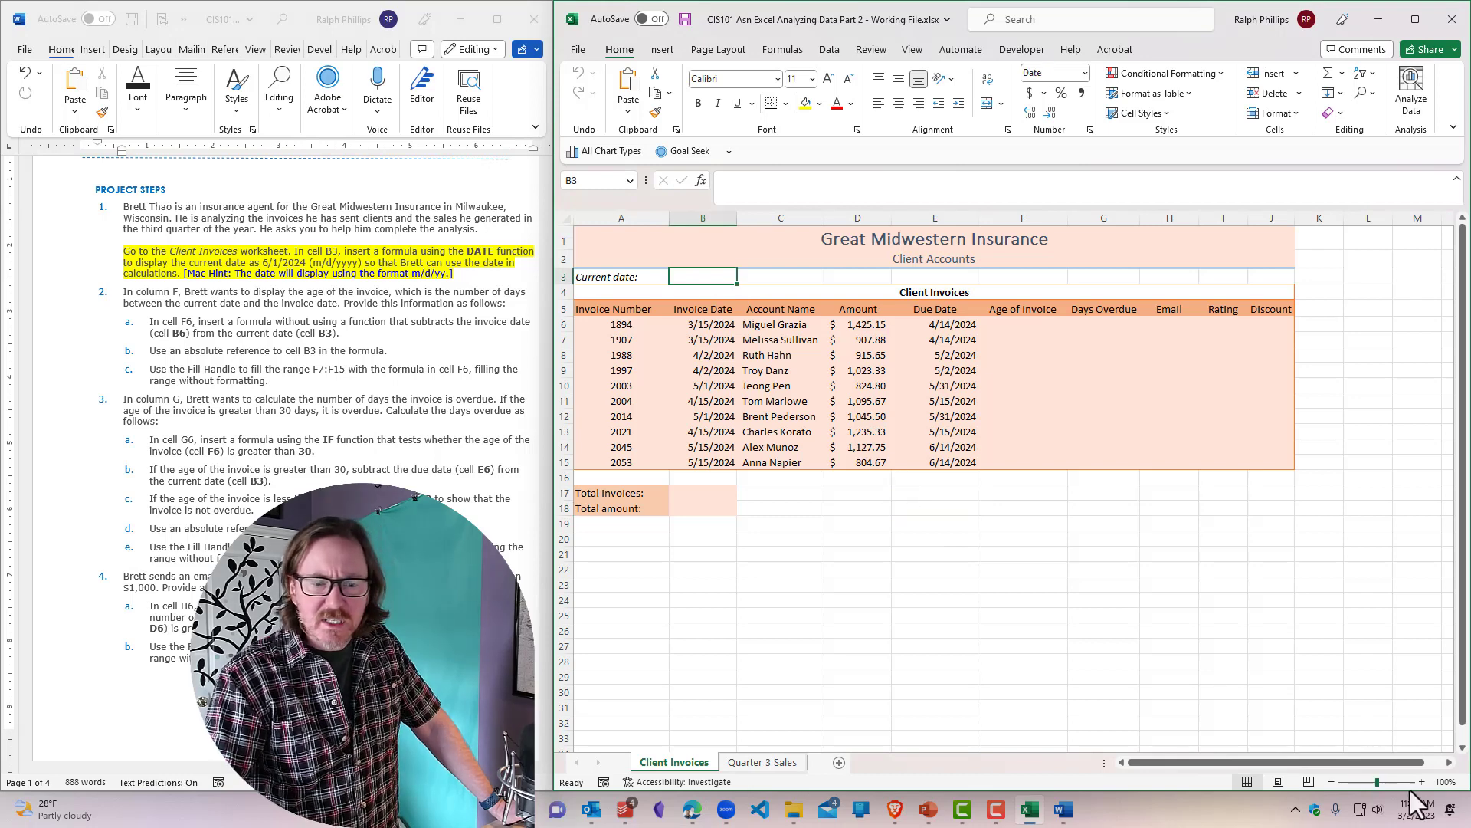
click(1422, 781)
click(1423, 782)
click(1422, 782)
click(1422, 782)
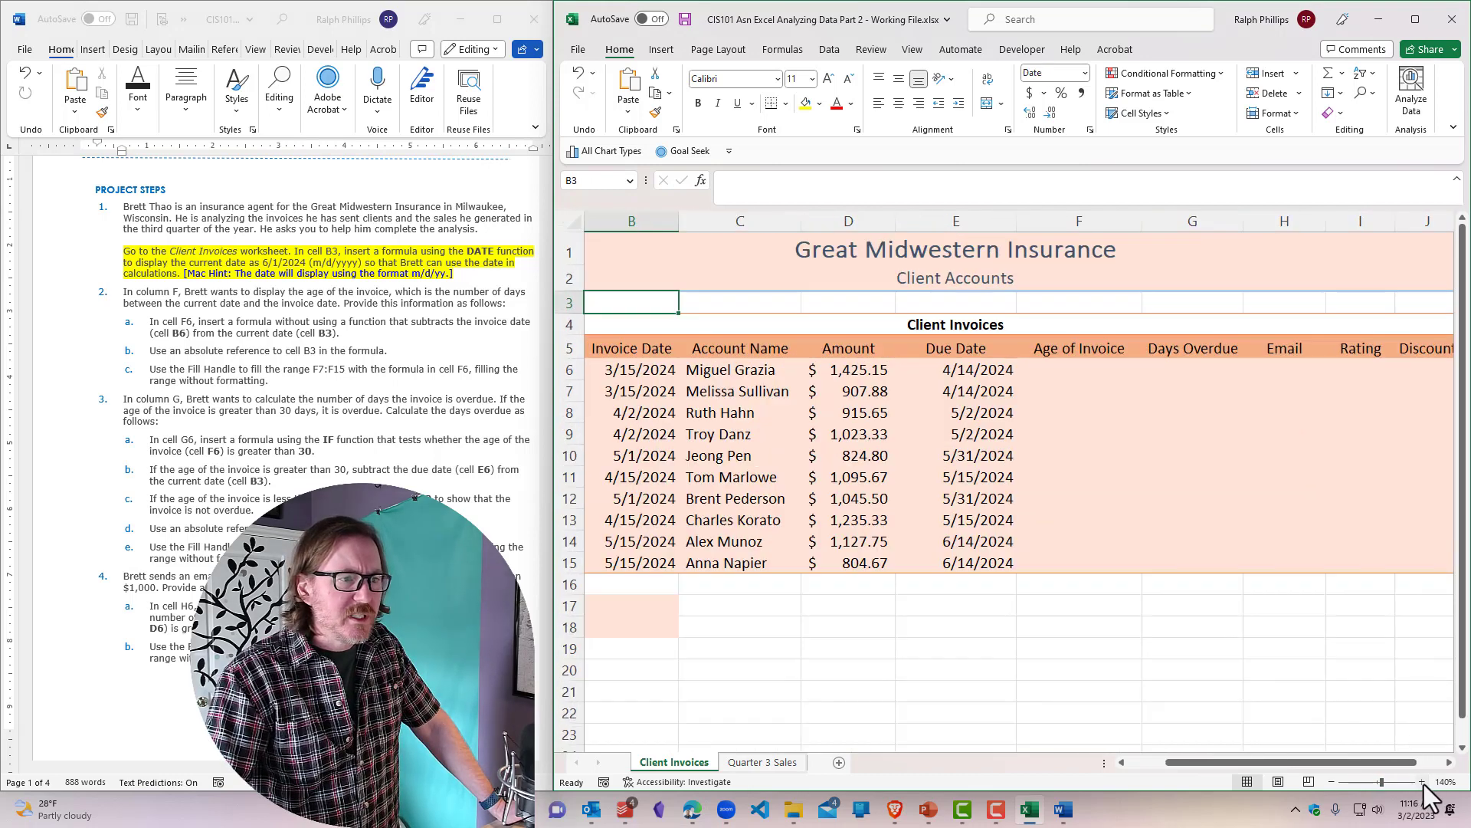
Step: Enlarge the Client Invoices sheet view to 180% with column A in view
click(1422, 781)
click(1423, 781)
drag(1329, 763, 1288, 762)
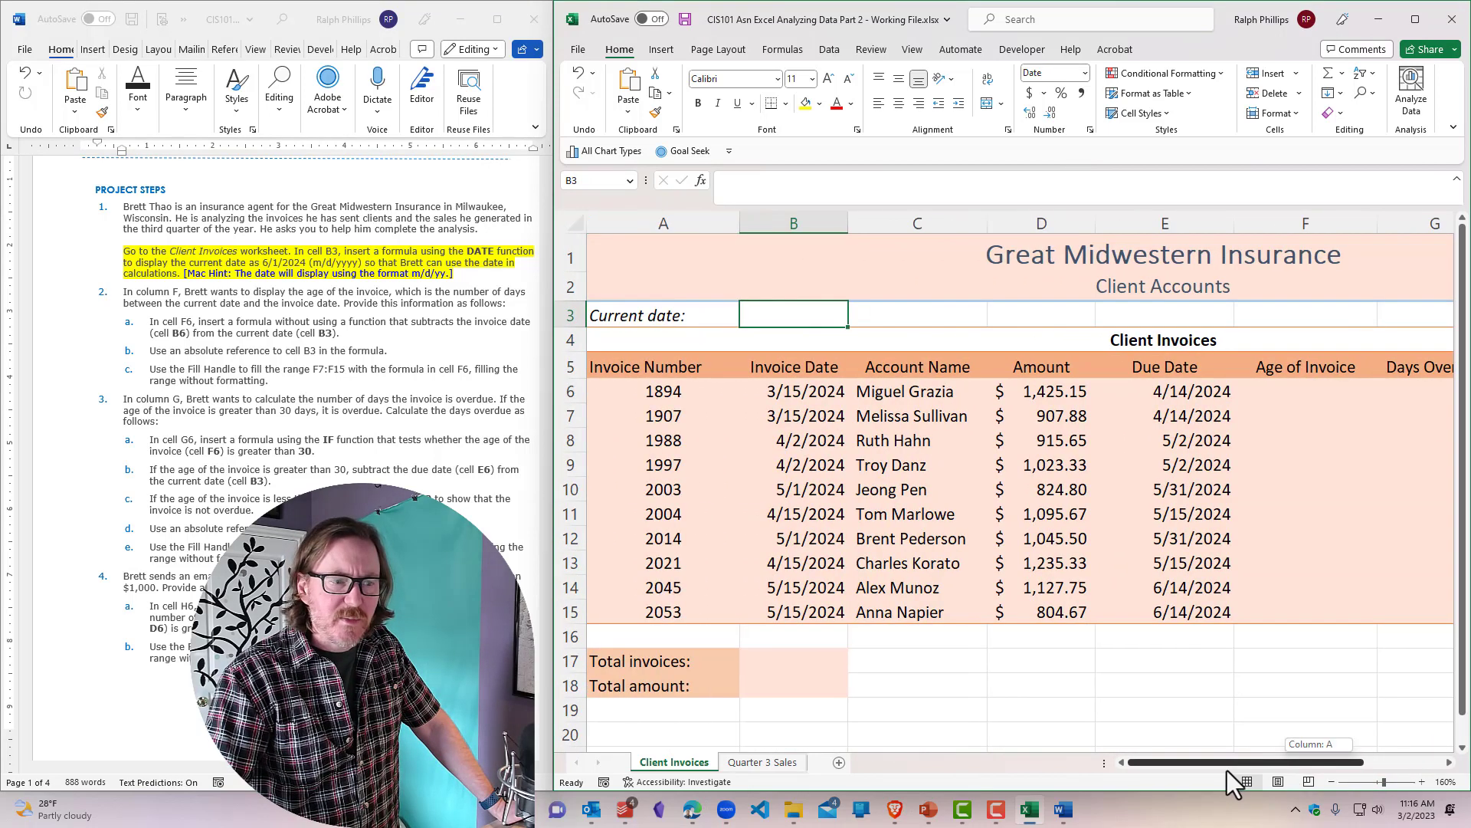
click(1422, 782)
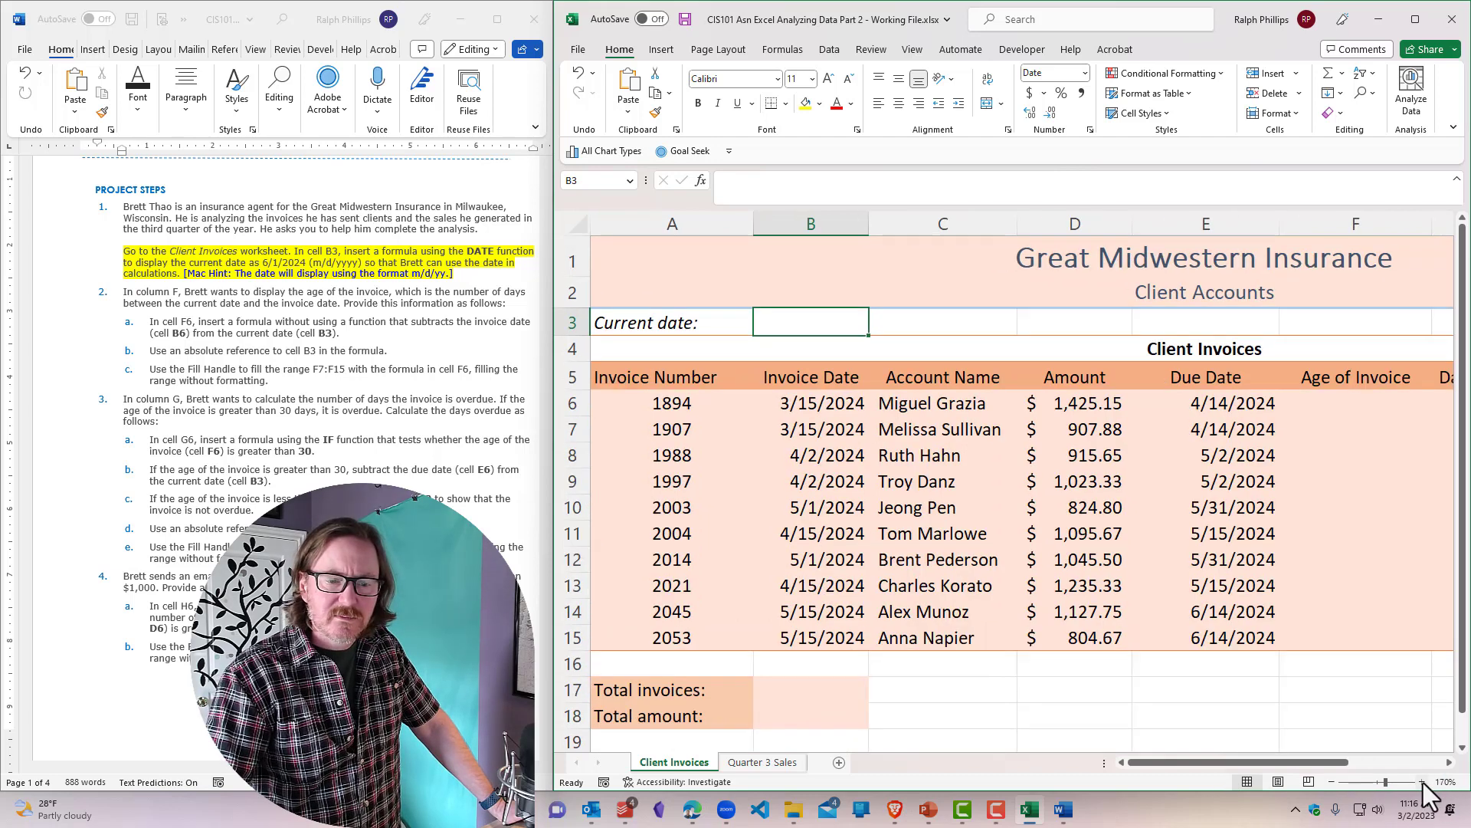
click(1422, 781)
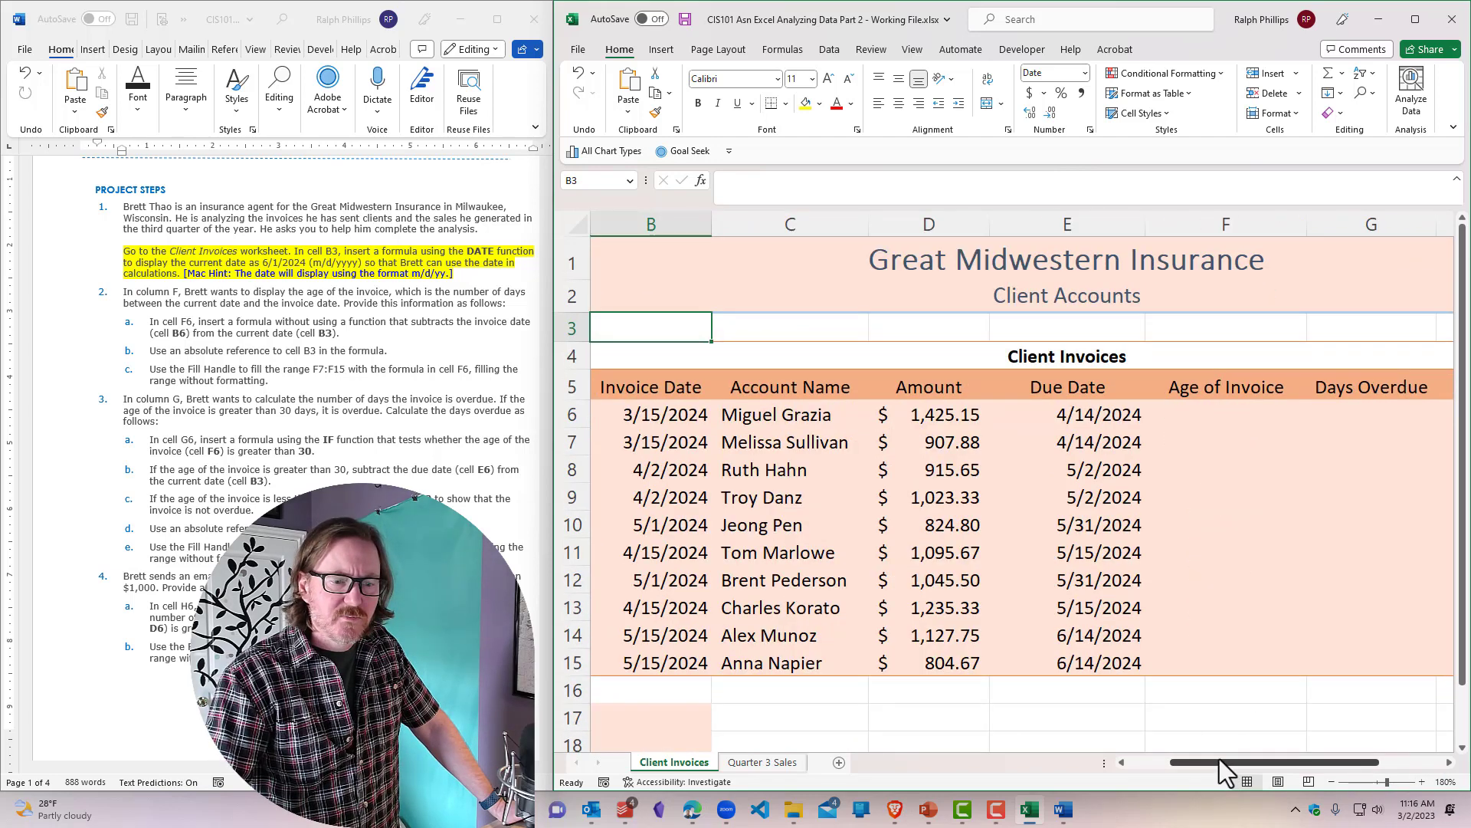
drag(1225, 764, 968, 779)
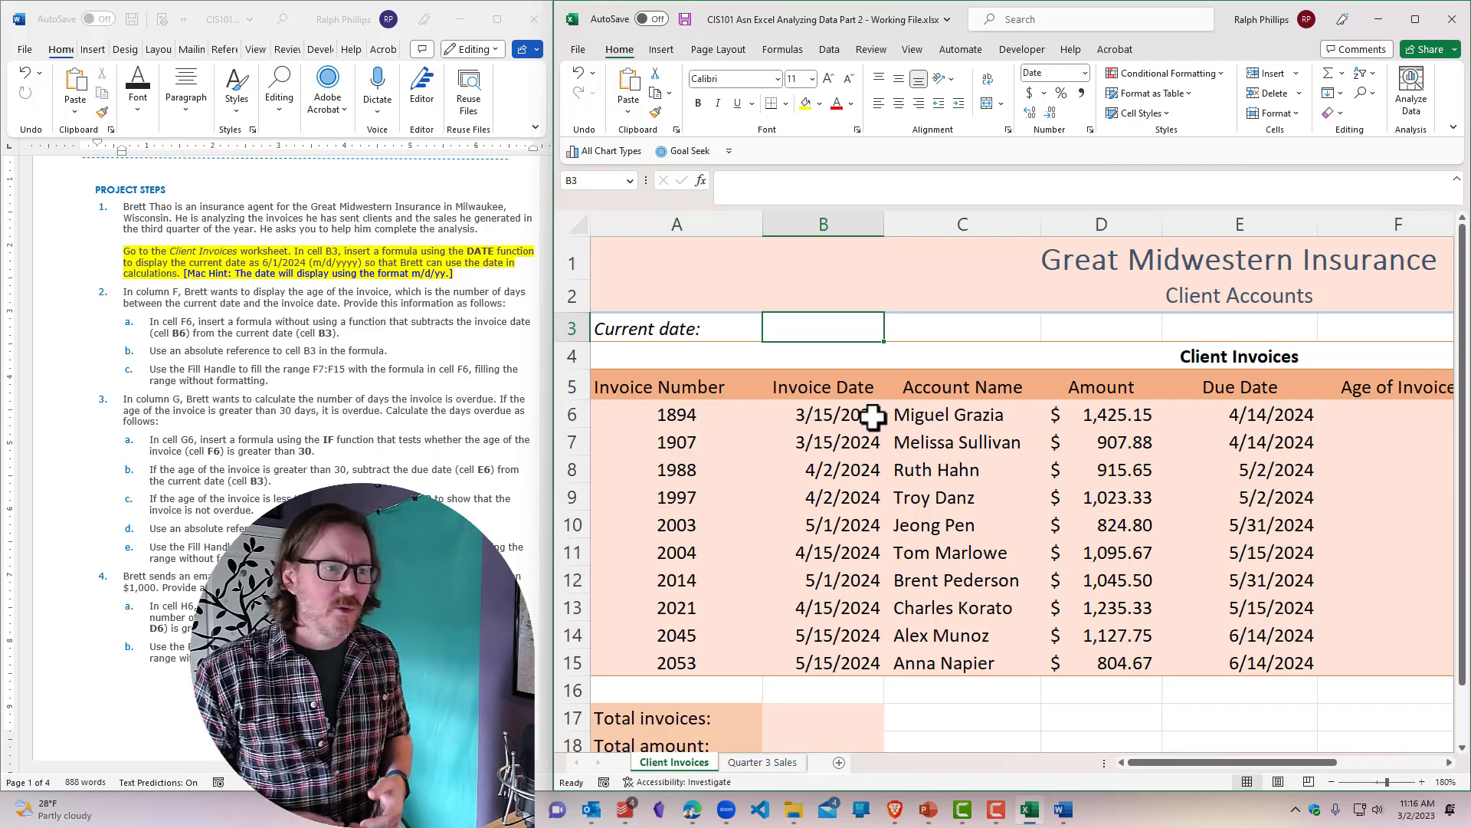
Step: Enter the plain date 6/1/2024 in cell B3 and clear the cell again
text(6/1/)
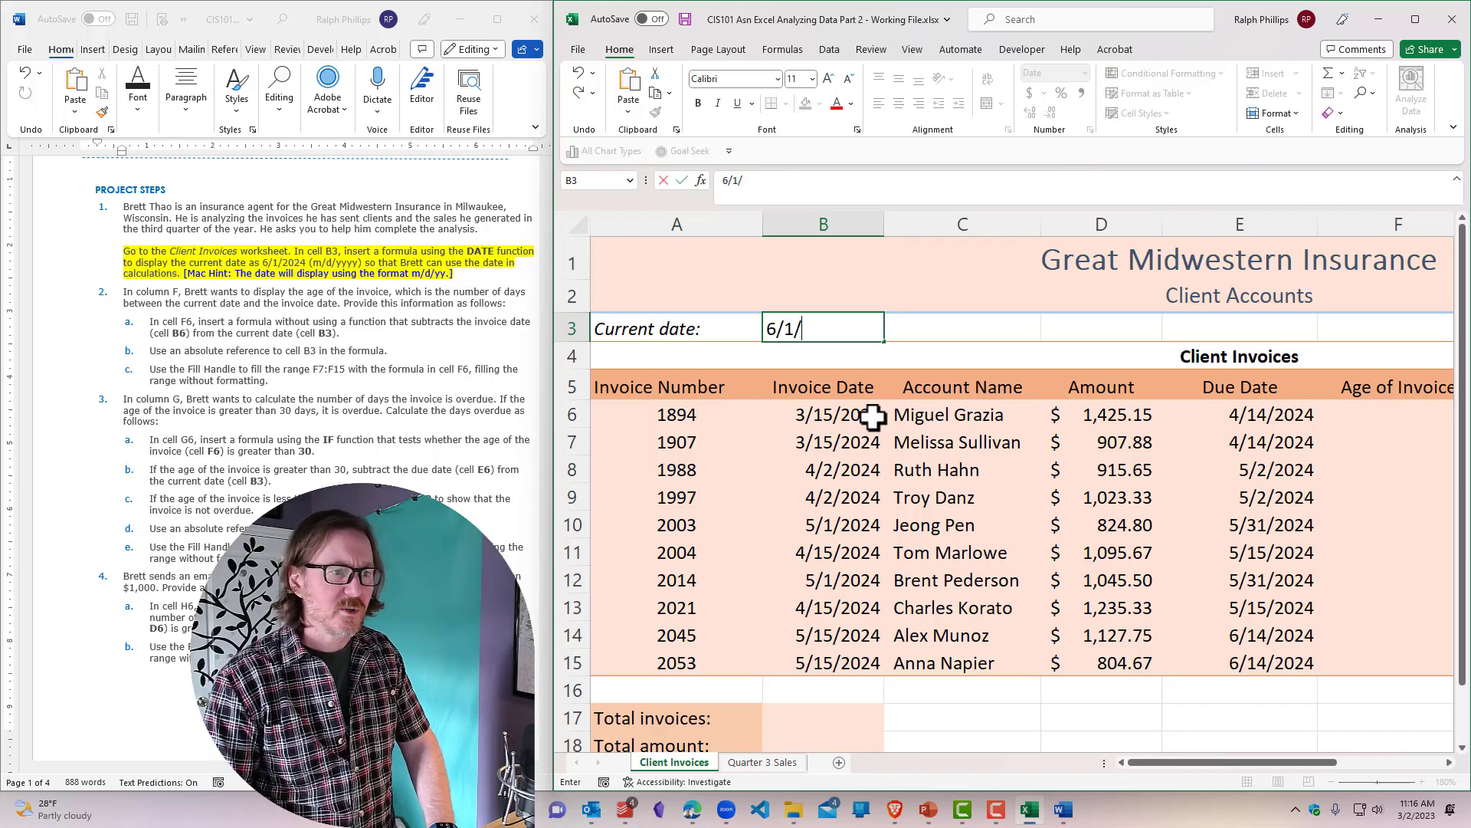
text(2024)
key(Return)
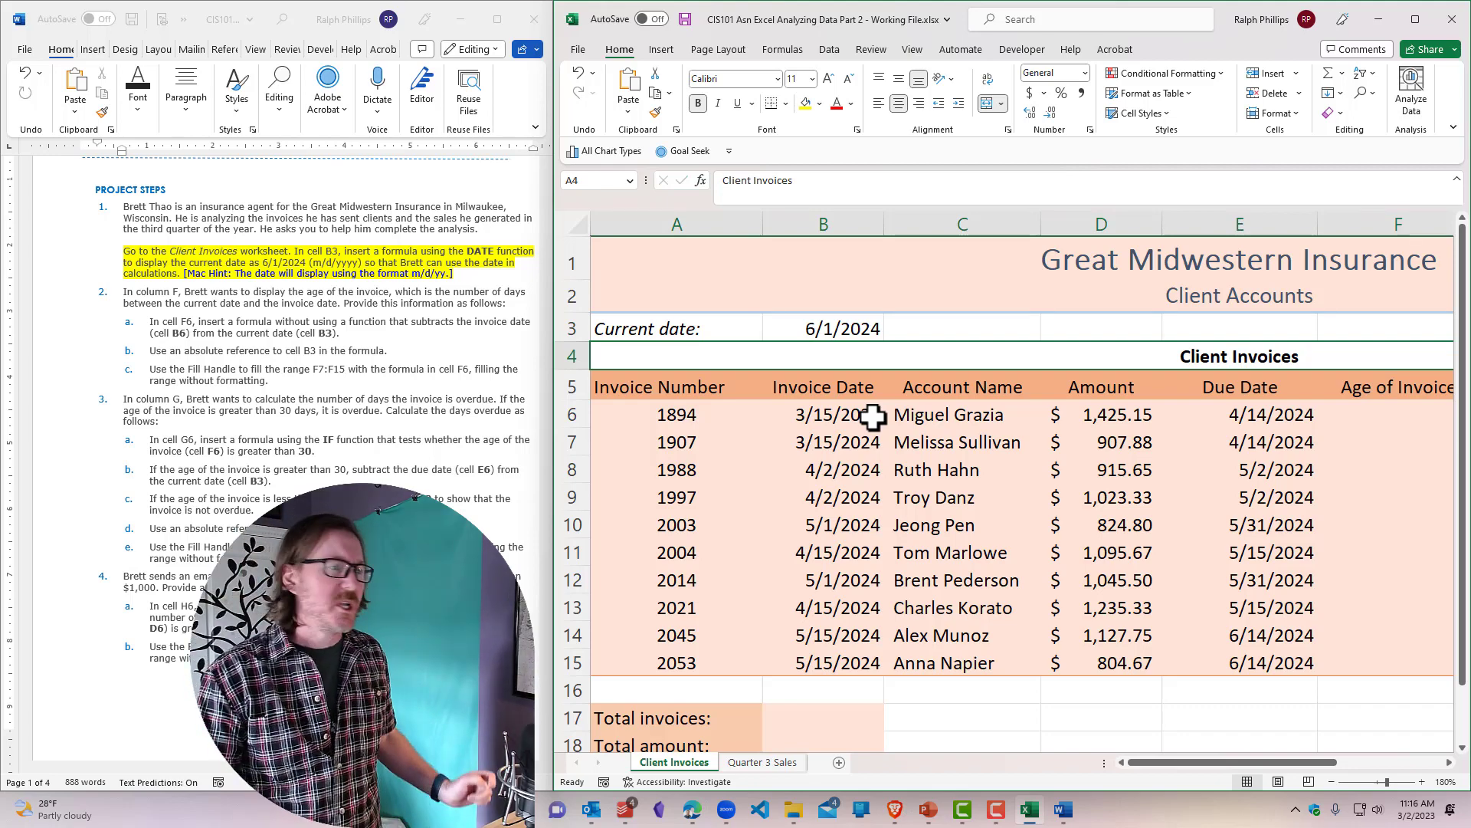
click(857, 341)
key(Delete)
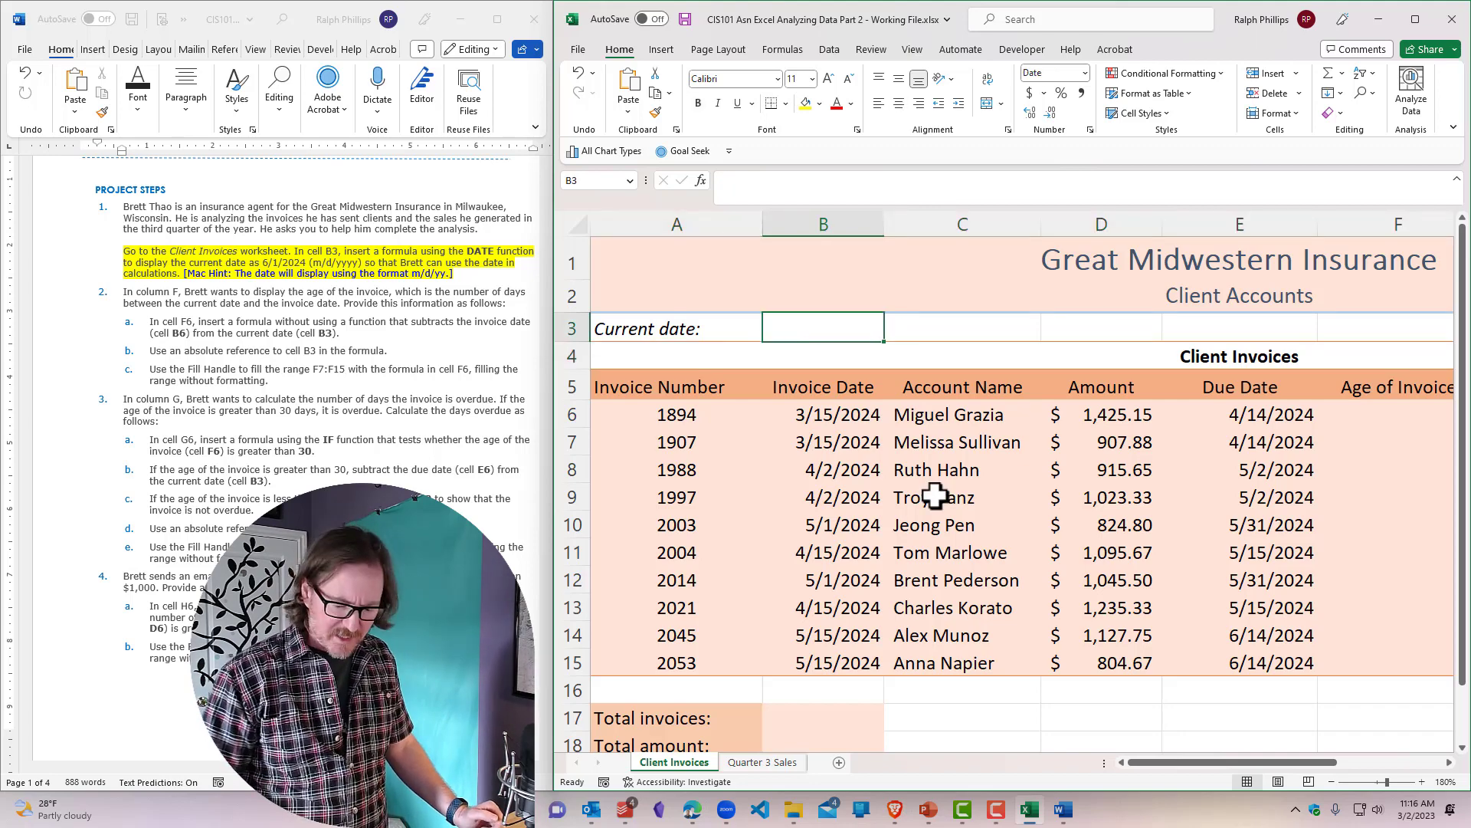
Step: Enter the formula =DATE(2024,6,1) in cell B3 as the current date
text(=DATE()
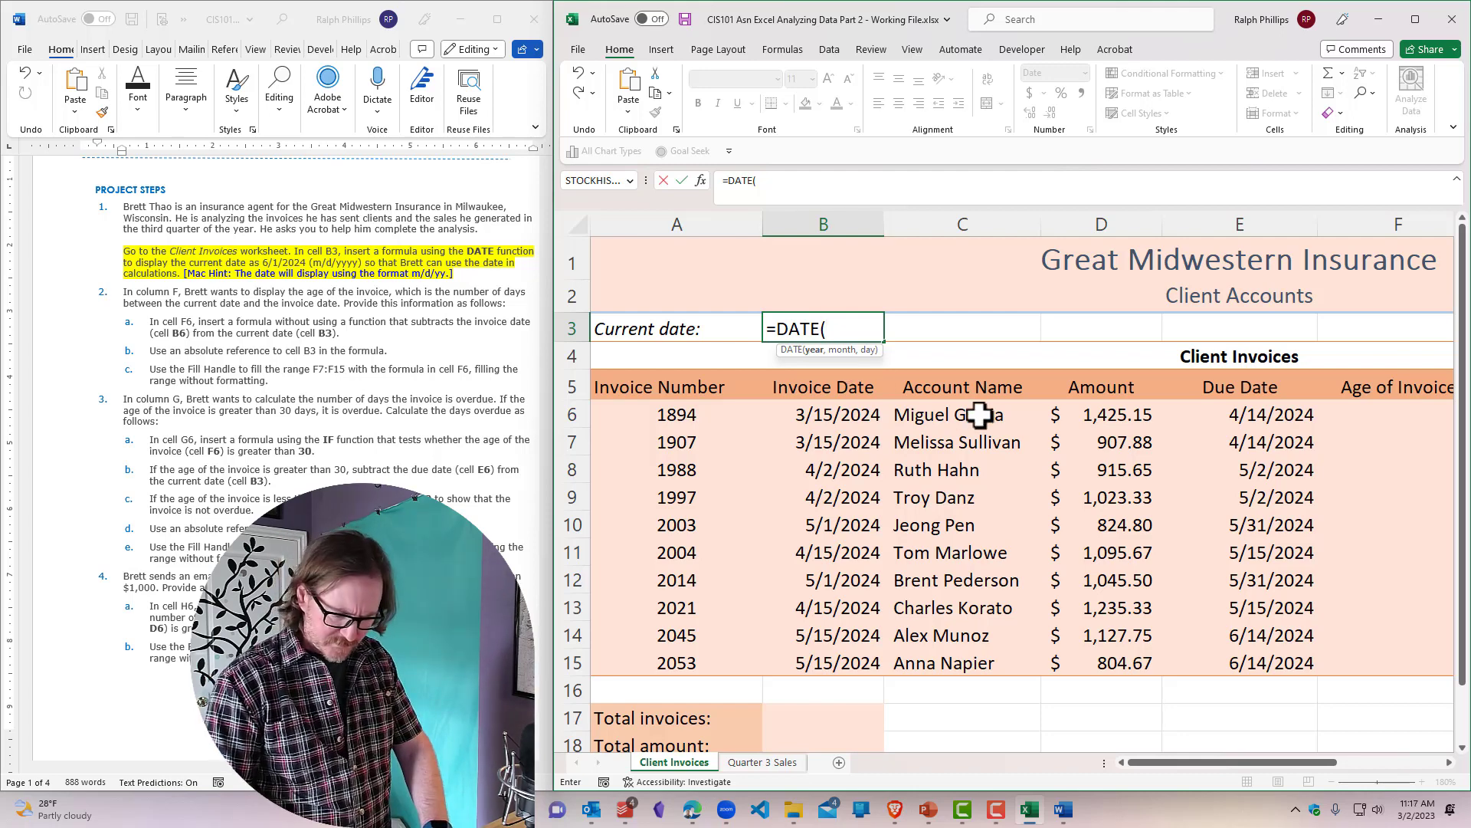
text(202)
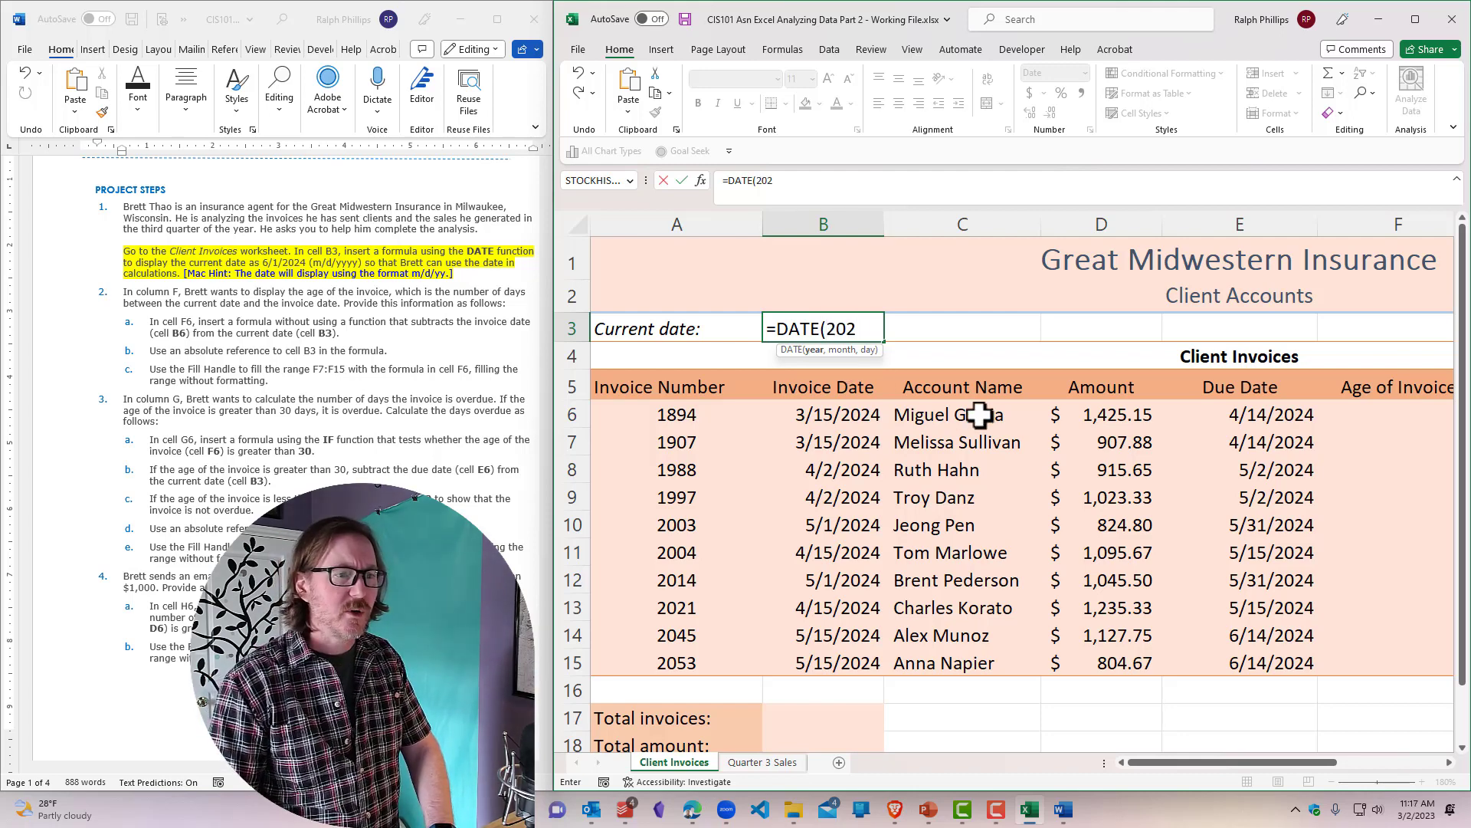
text(4,)
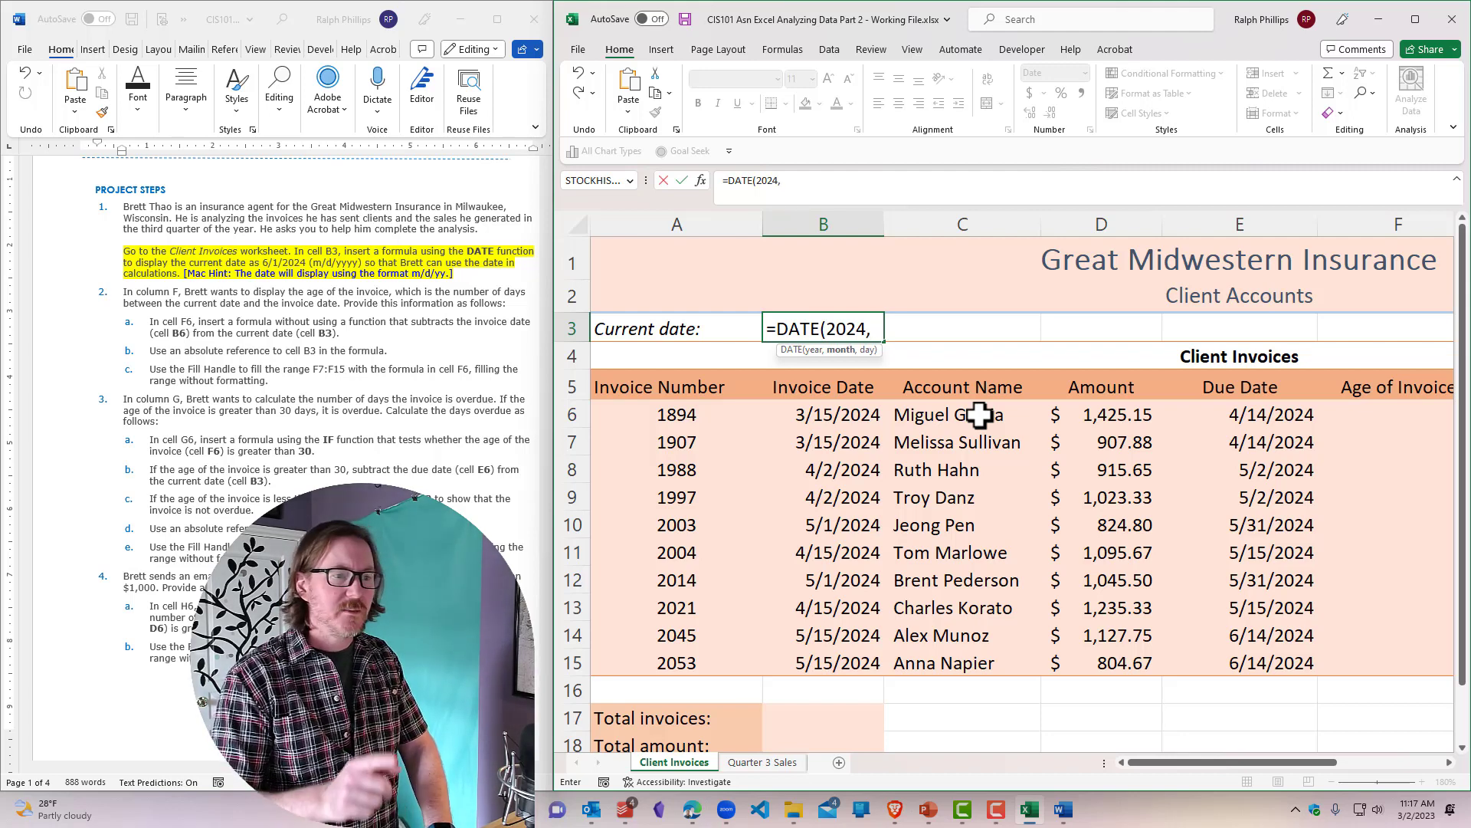
text(6,)
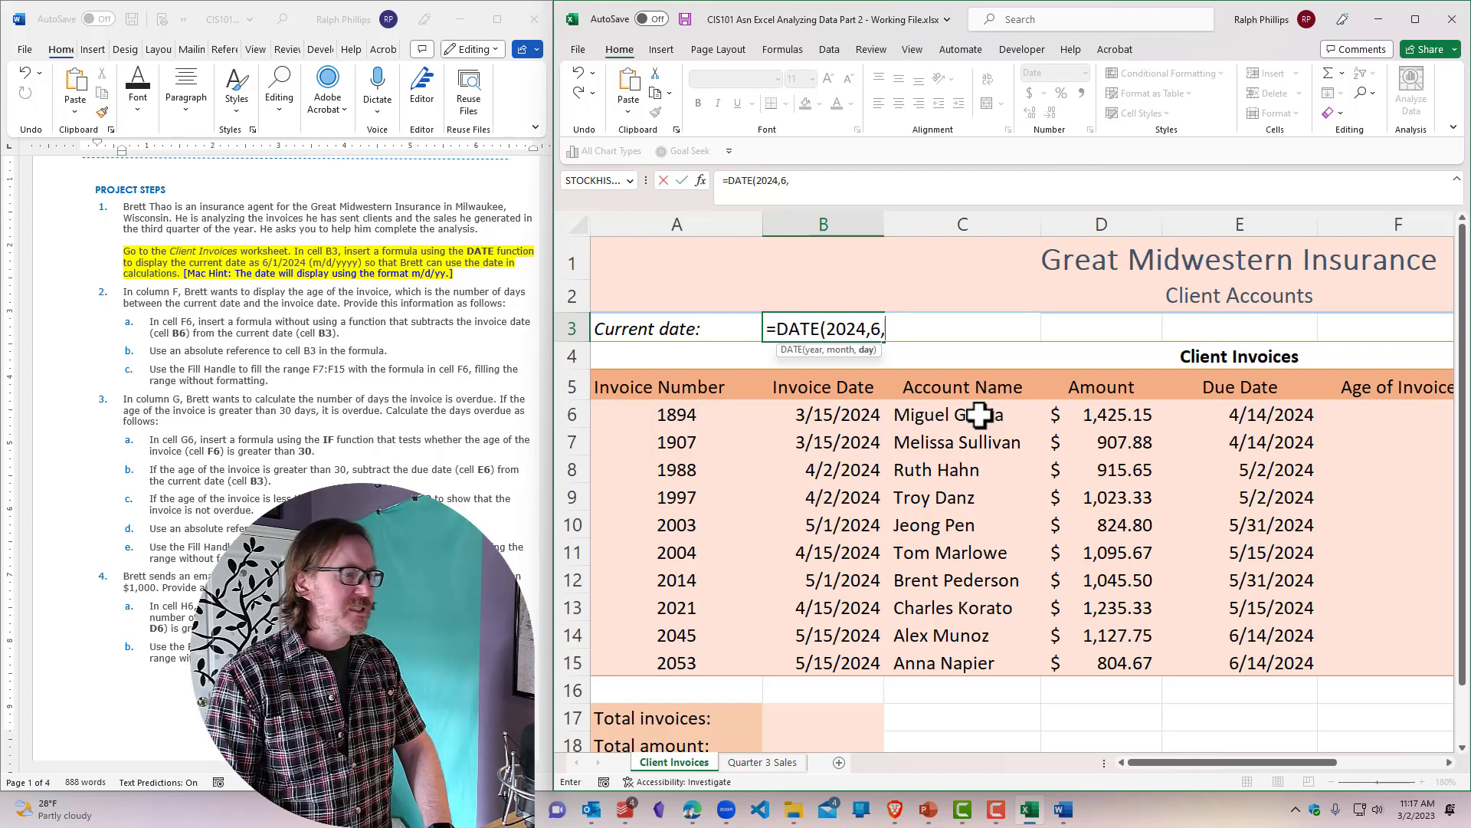
text(1))
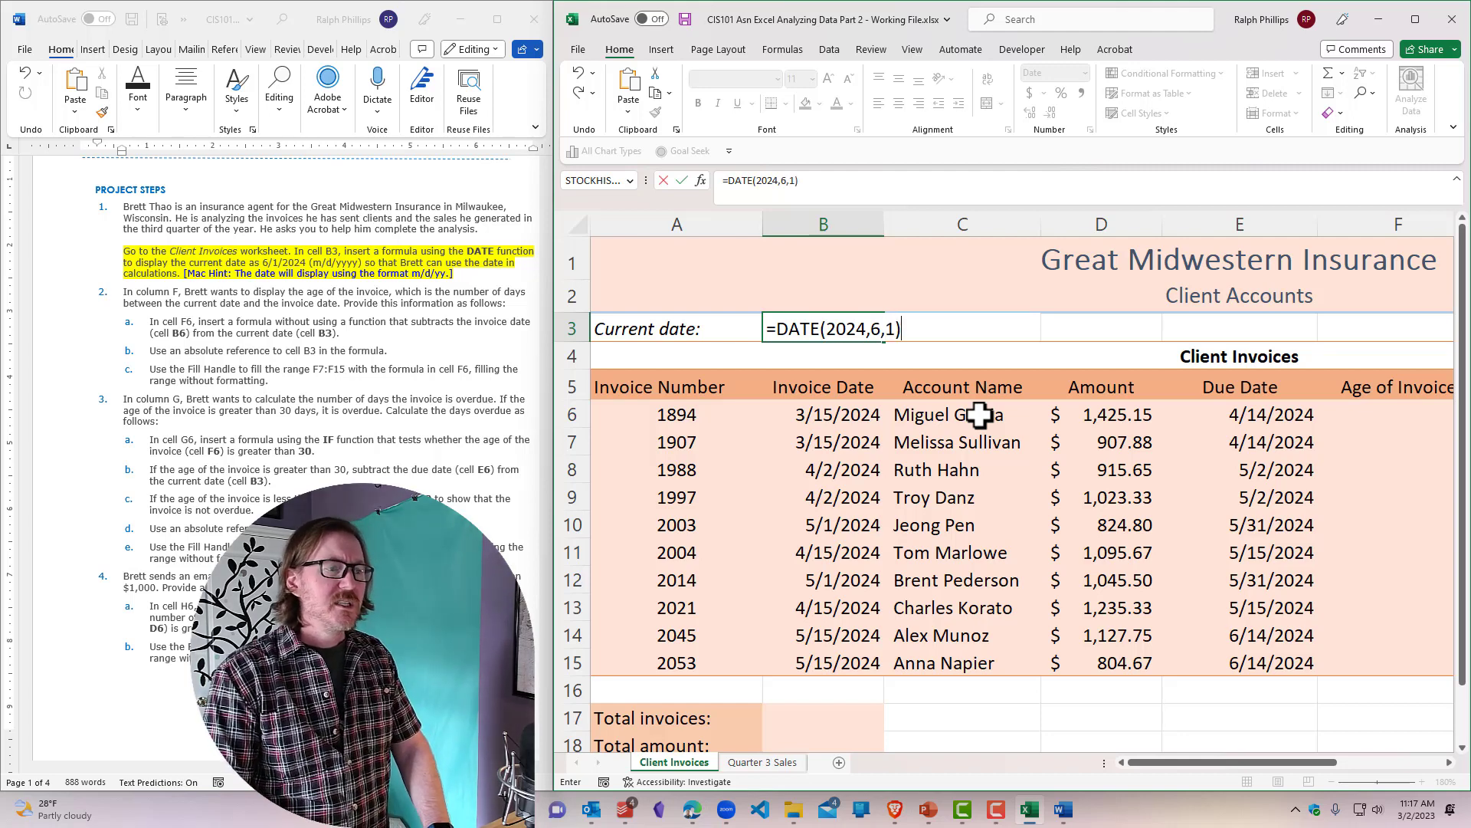
key(Return)
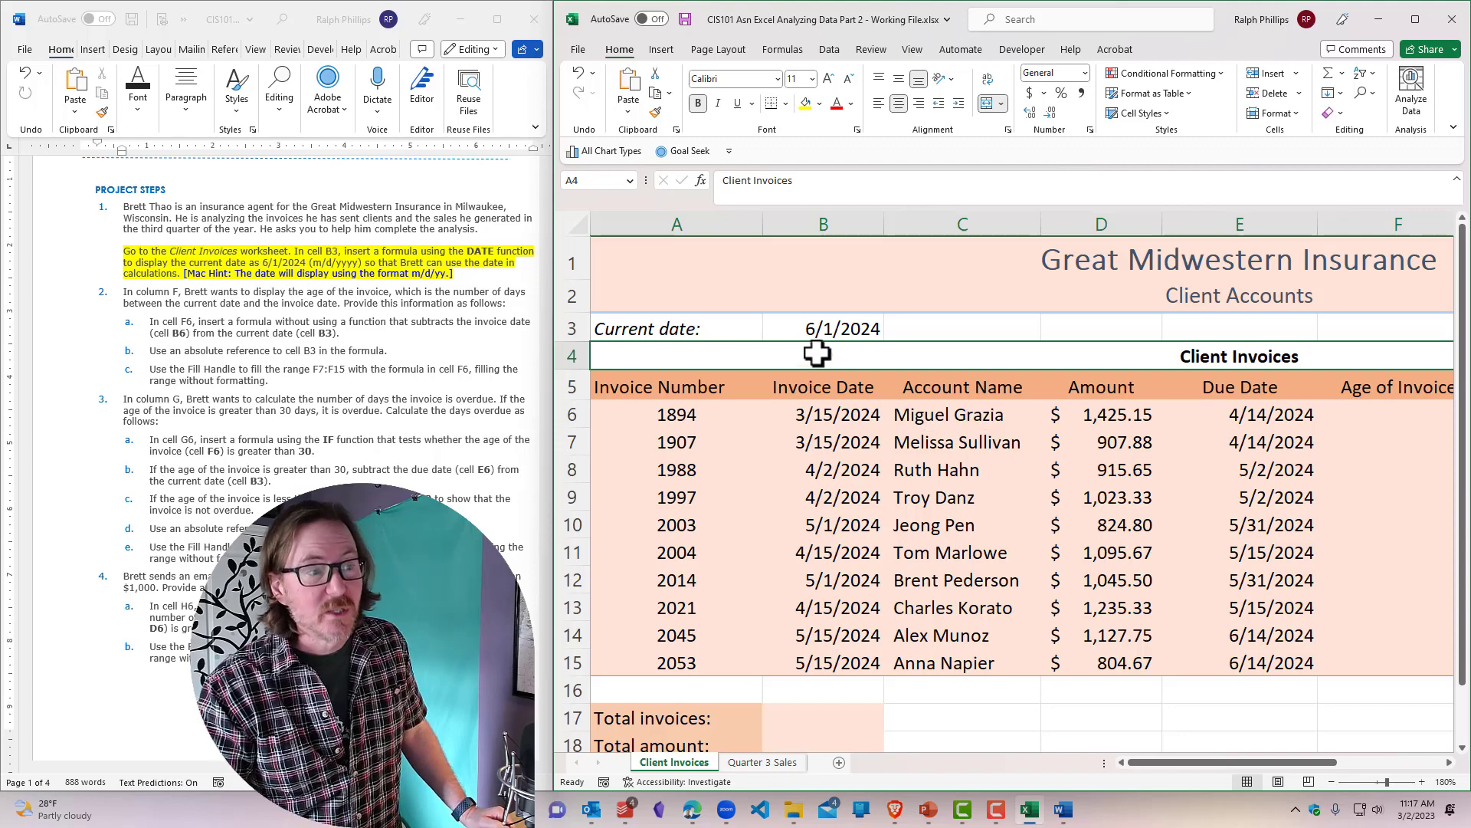
Step: Try the formula =TODAY() in cell B3 in place of the DATE formula
click(836, 332)
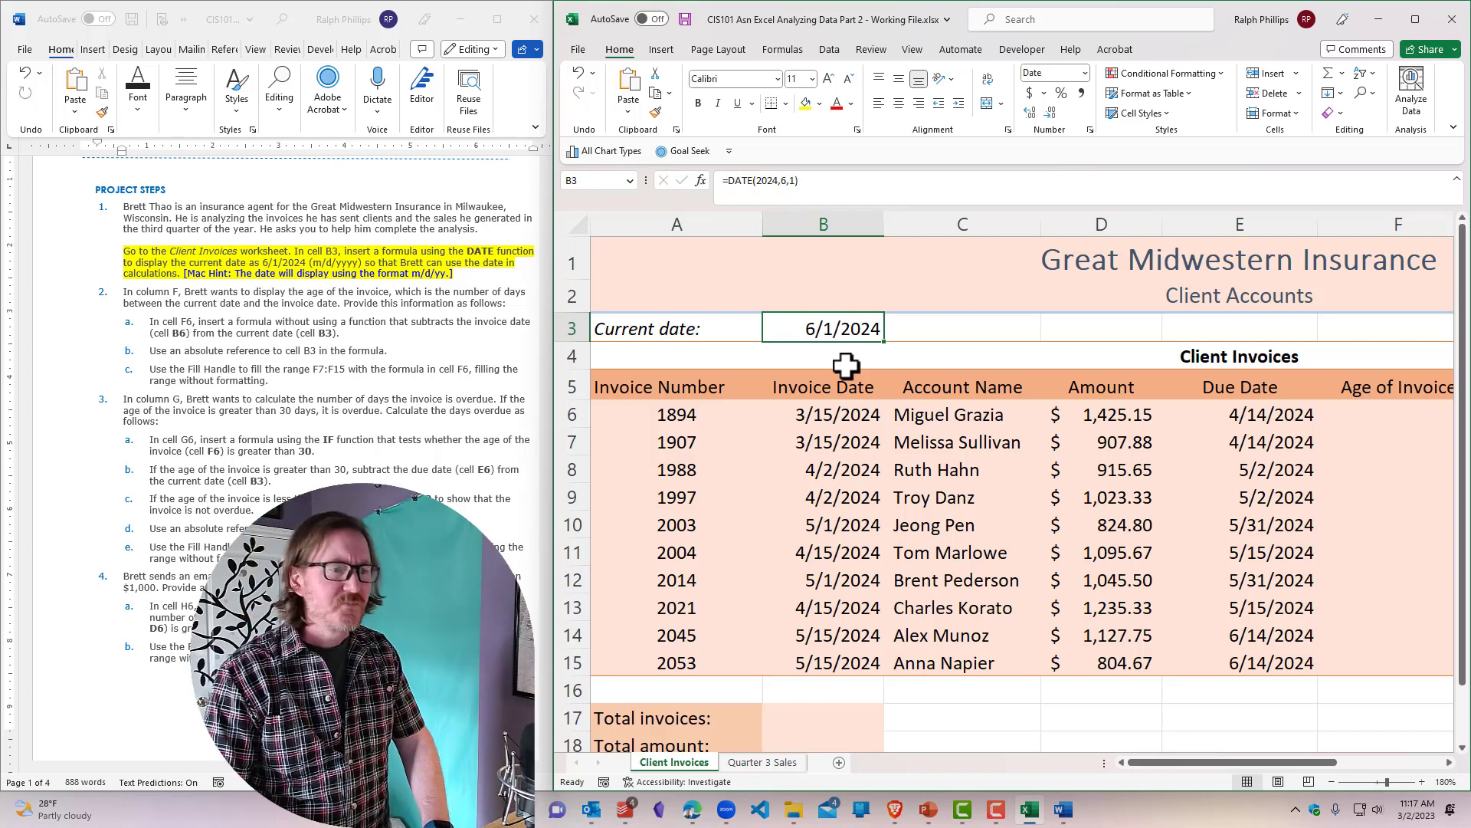
text(=)
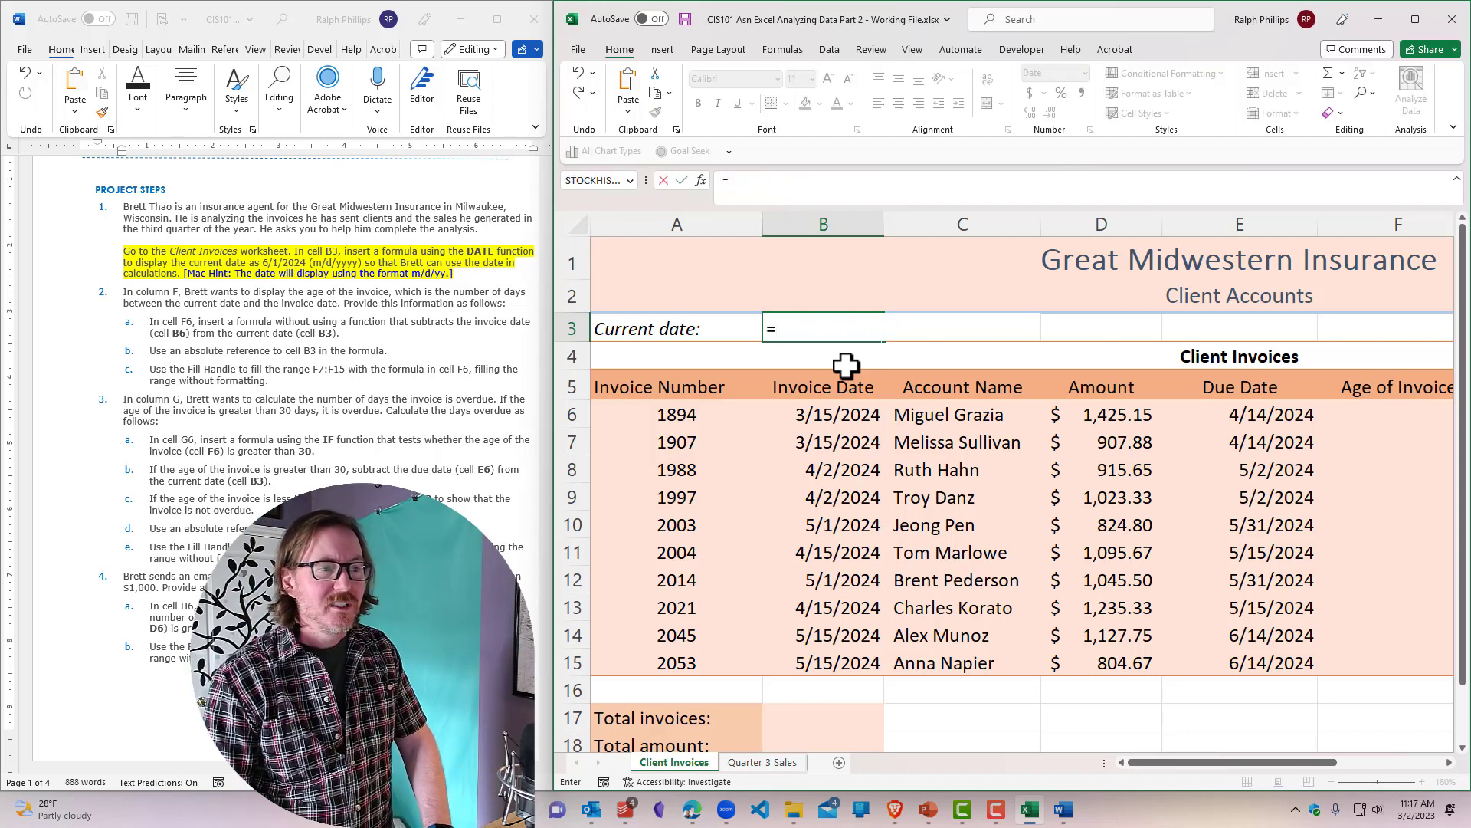
text(TODAY)
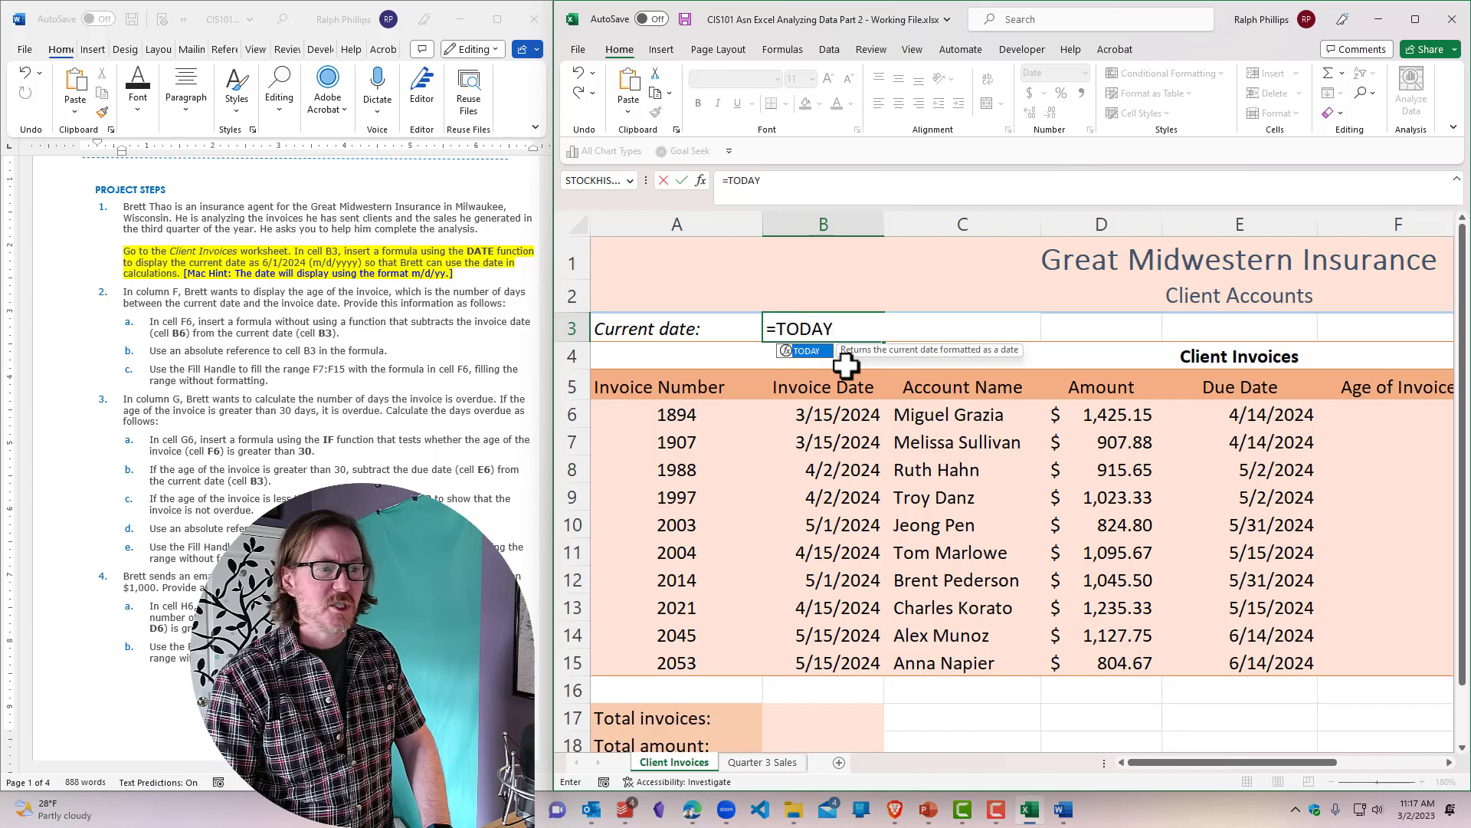
text(())
key(Return)
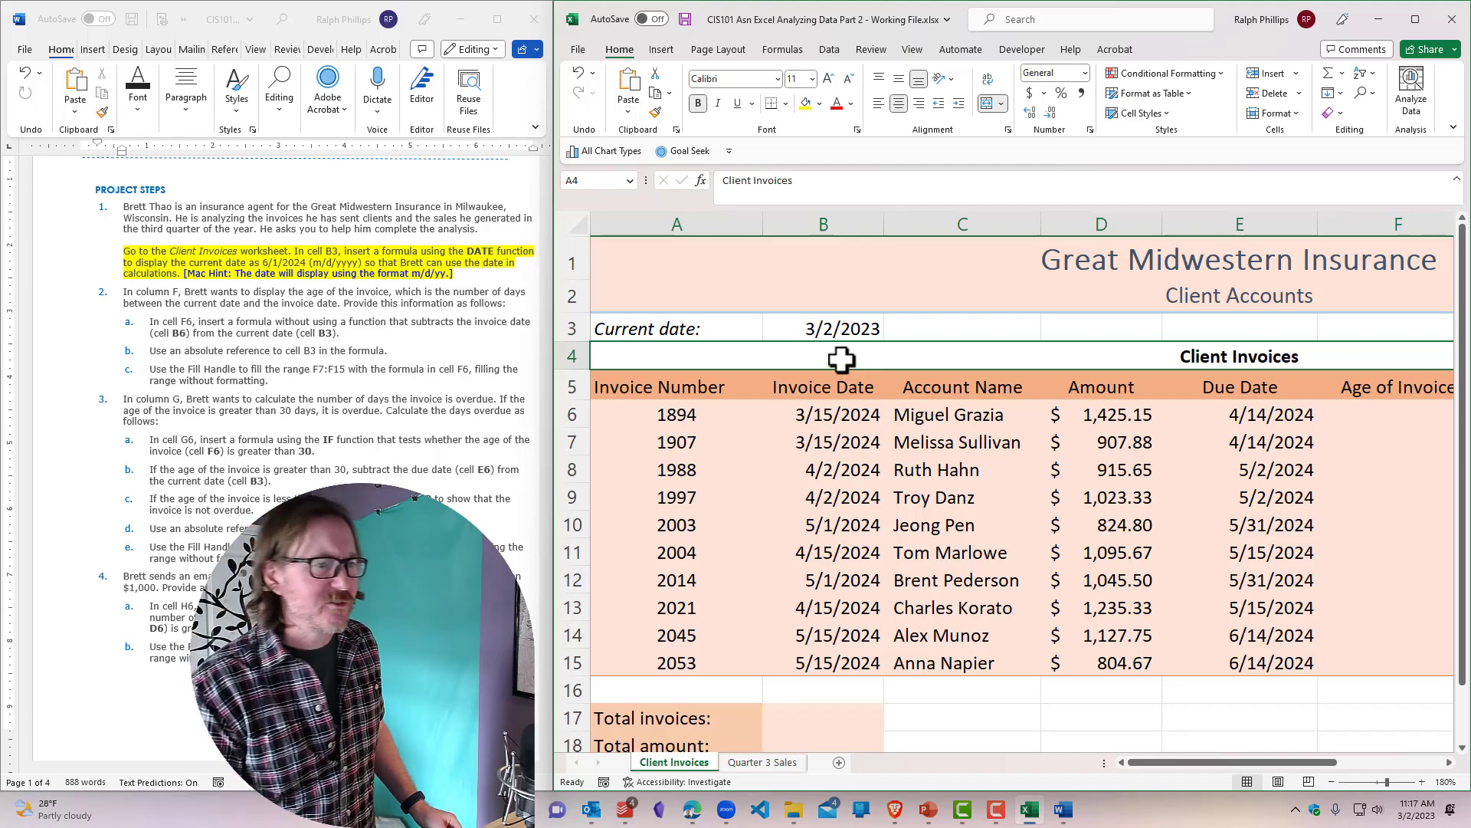
Step: Replace the TODAY formula in cell B3 with =DATE(2024,6,1)
click(844, 322)
text(=)
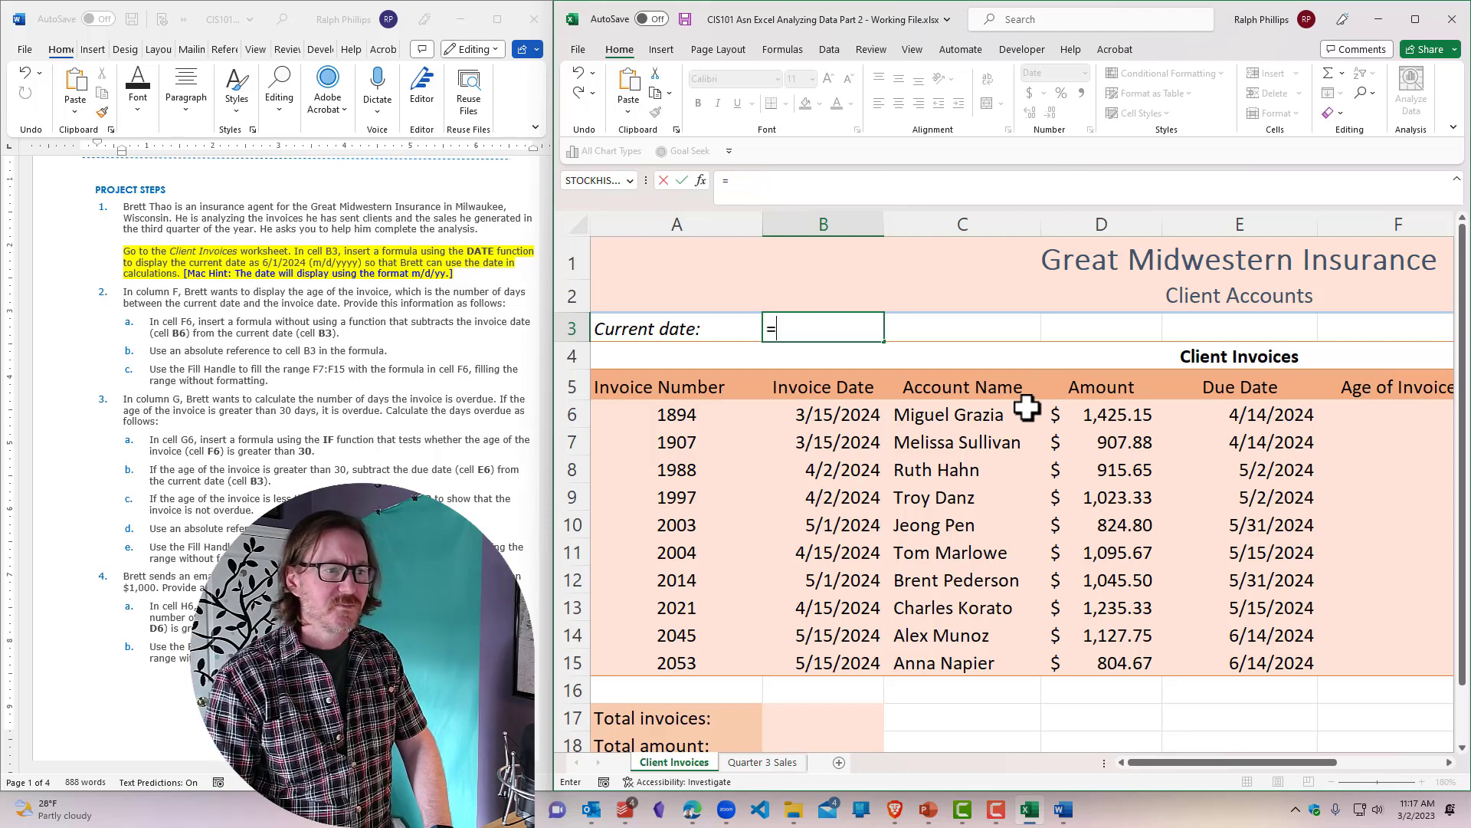
text(da)
key(Tab)
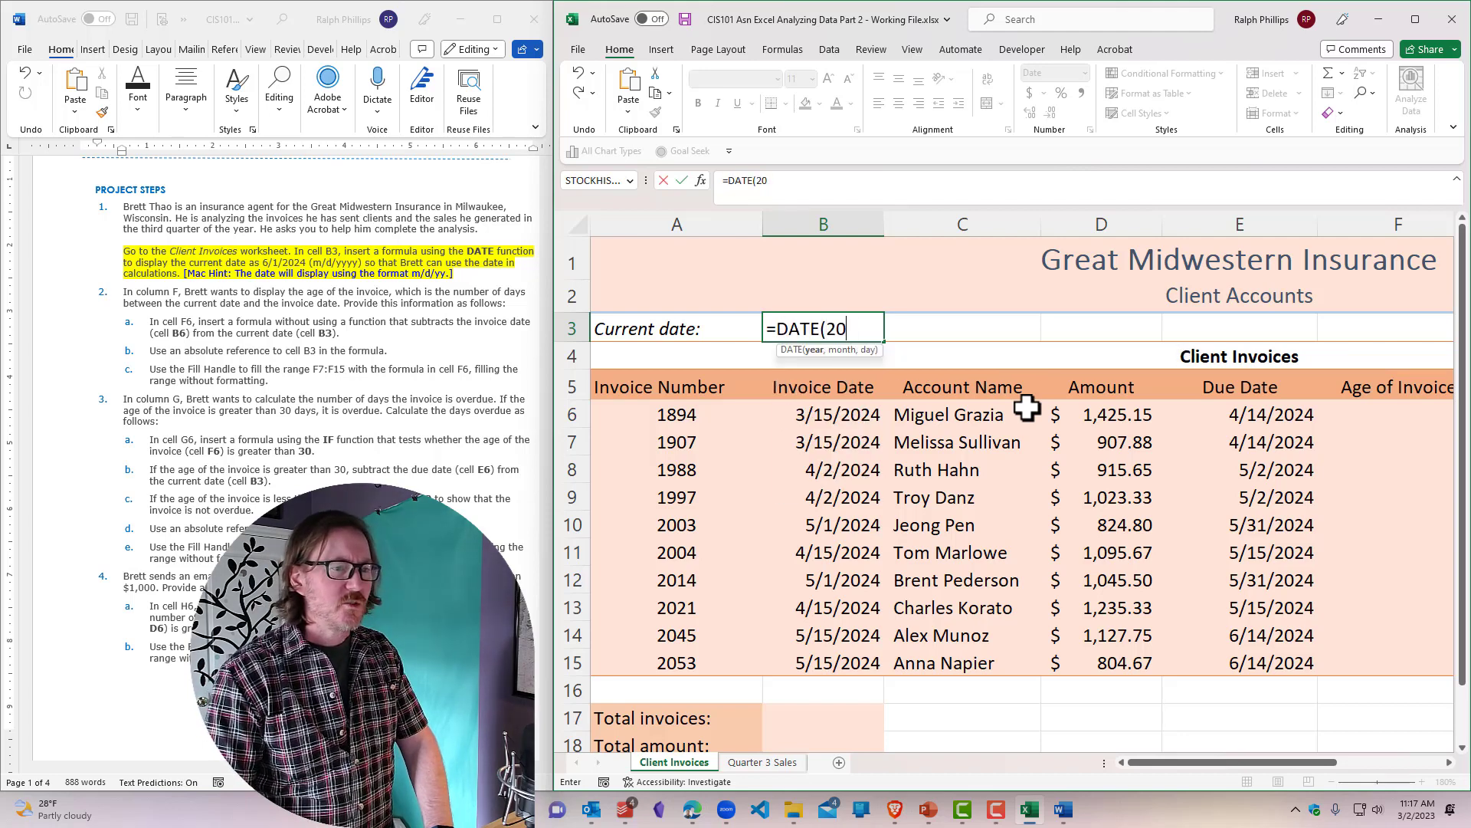
text(2024,6,)
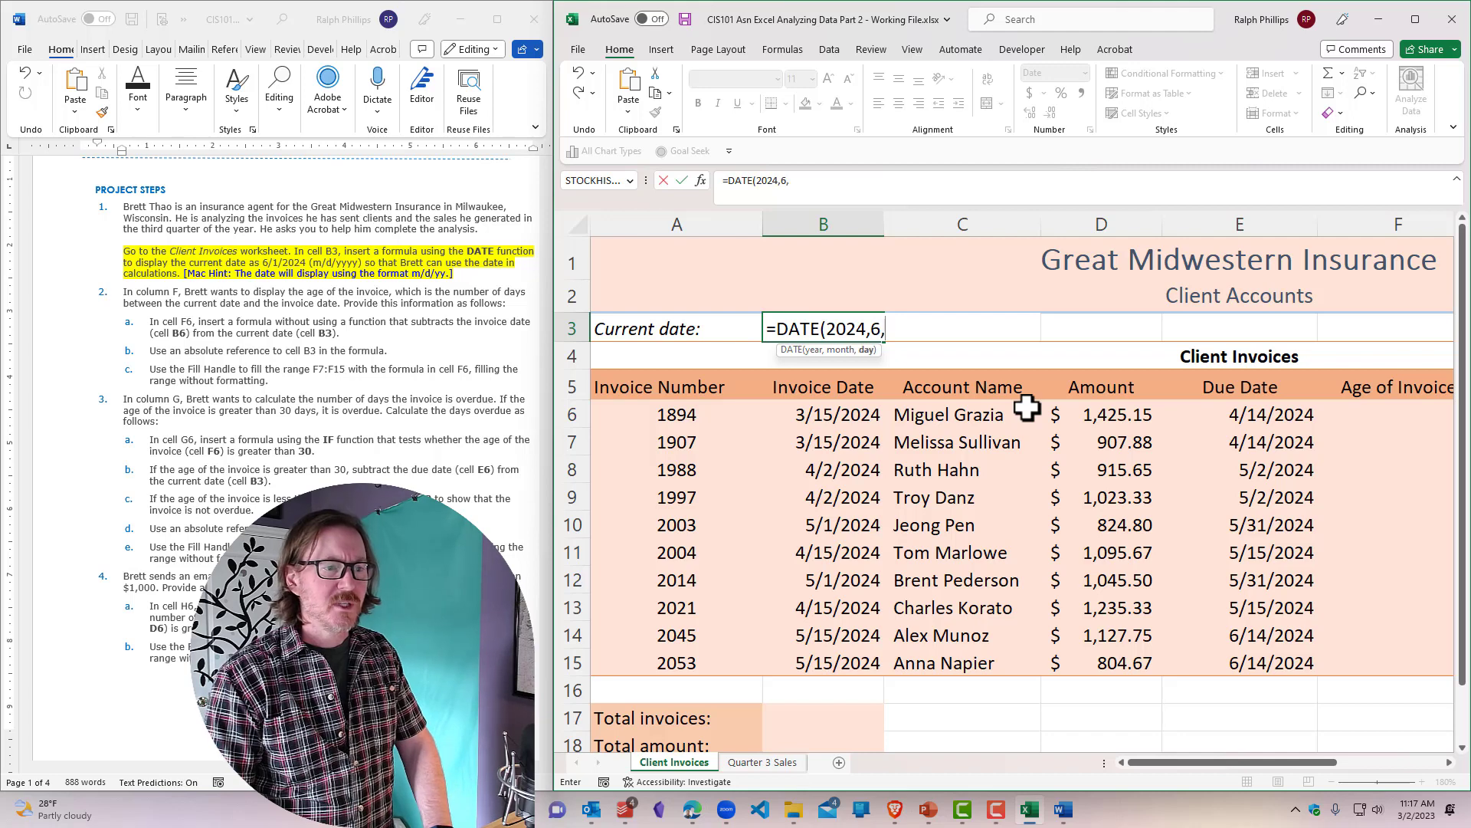
text(1))
key(Return)
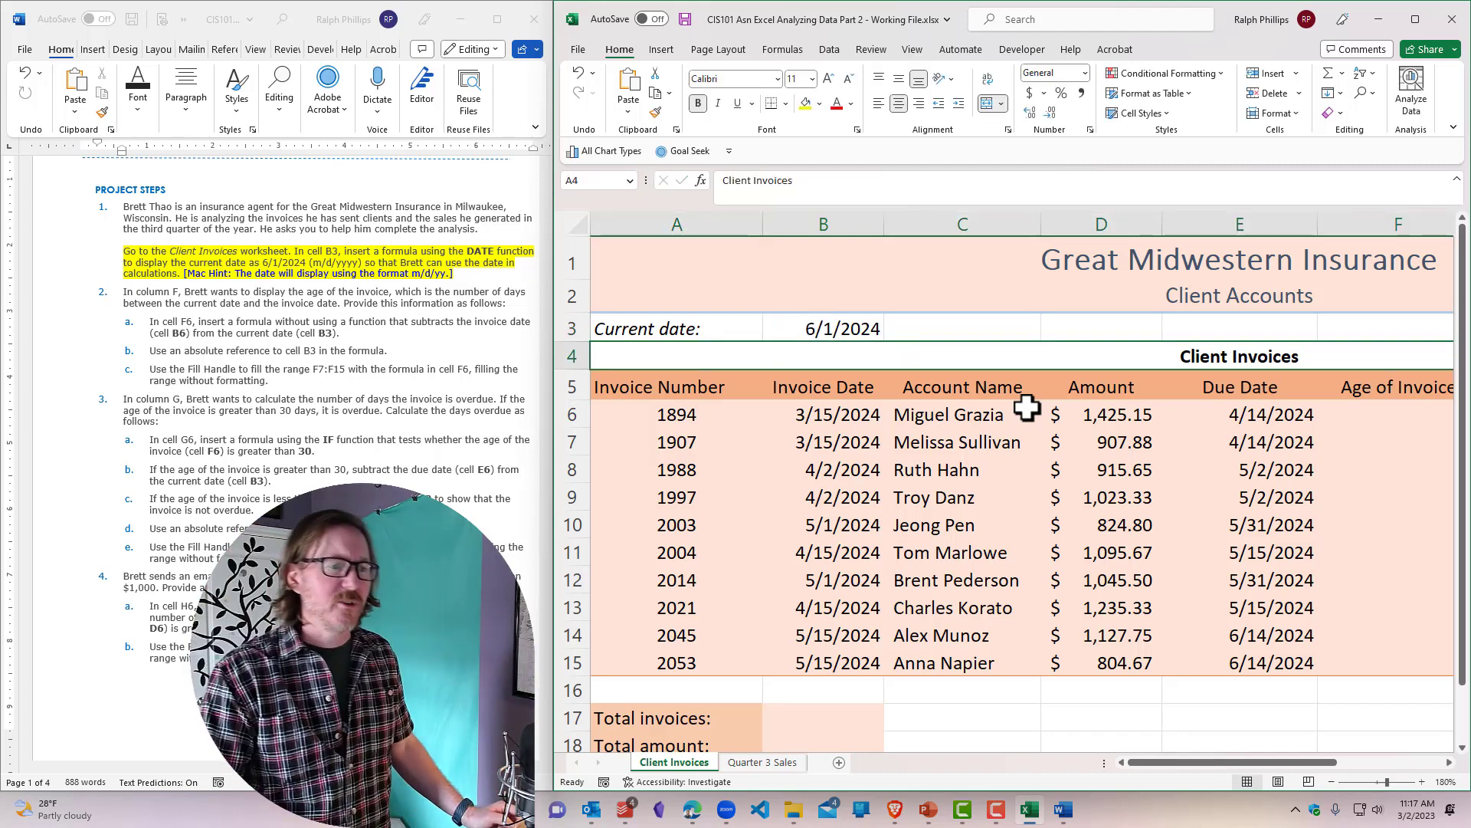
Step: Remove the yellow highlight from the step 1 DATE formula paragraph in the Word directions document
click(153, 271)
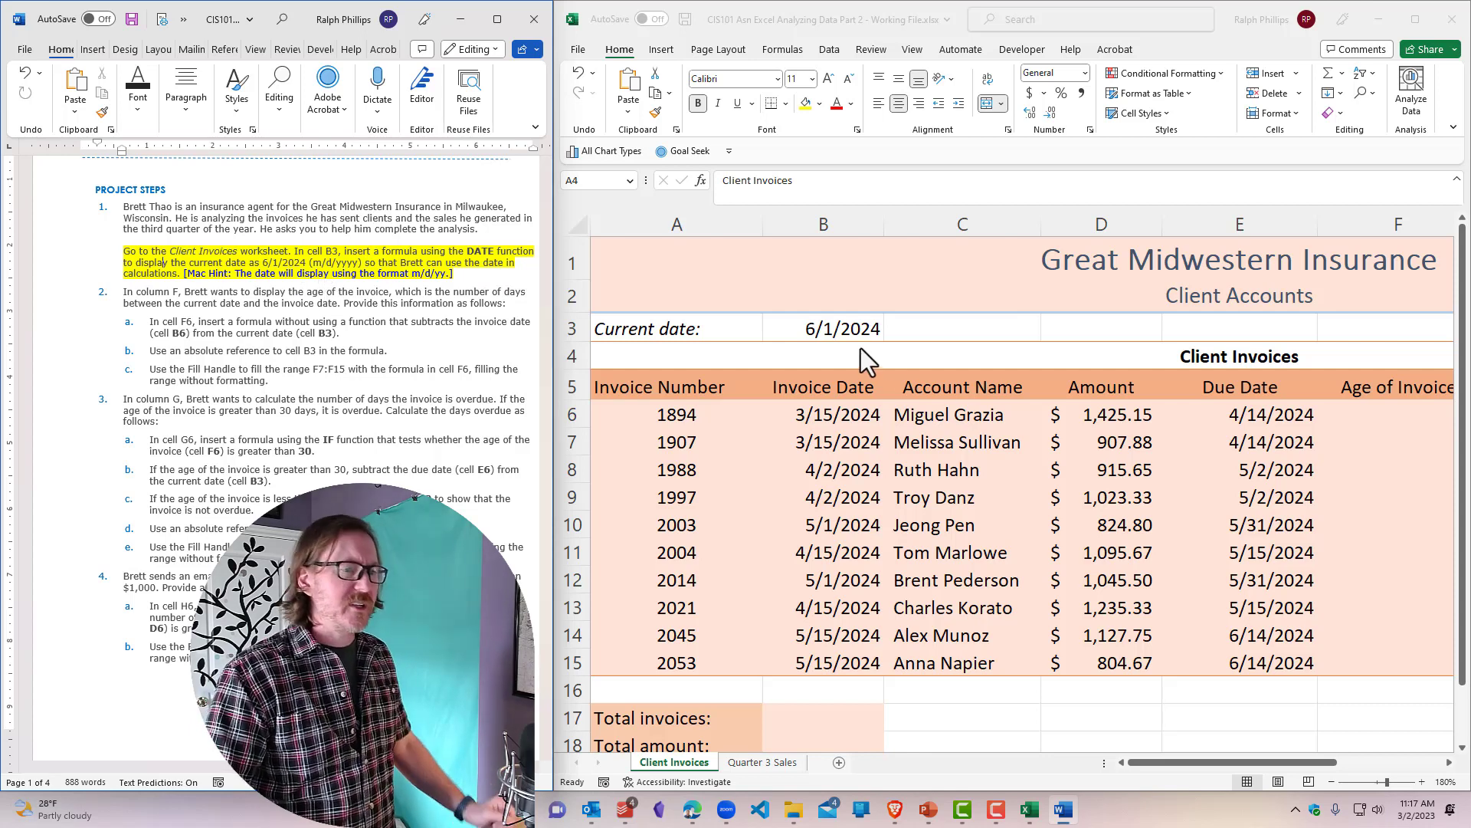
drag(122, 251, 454, 274)
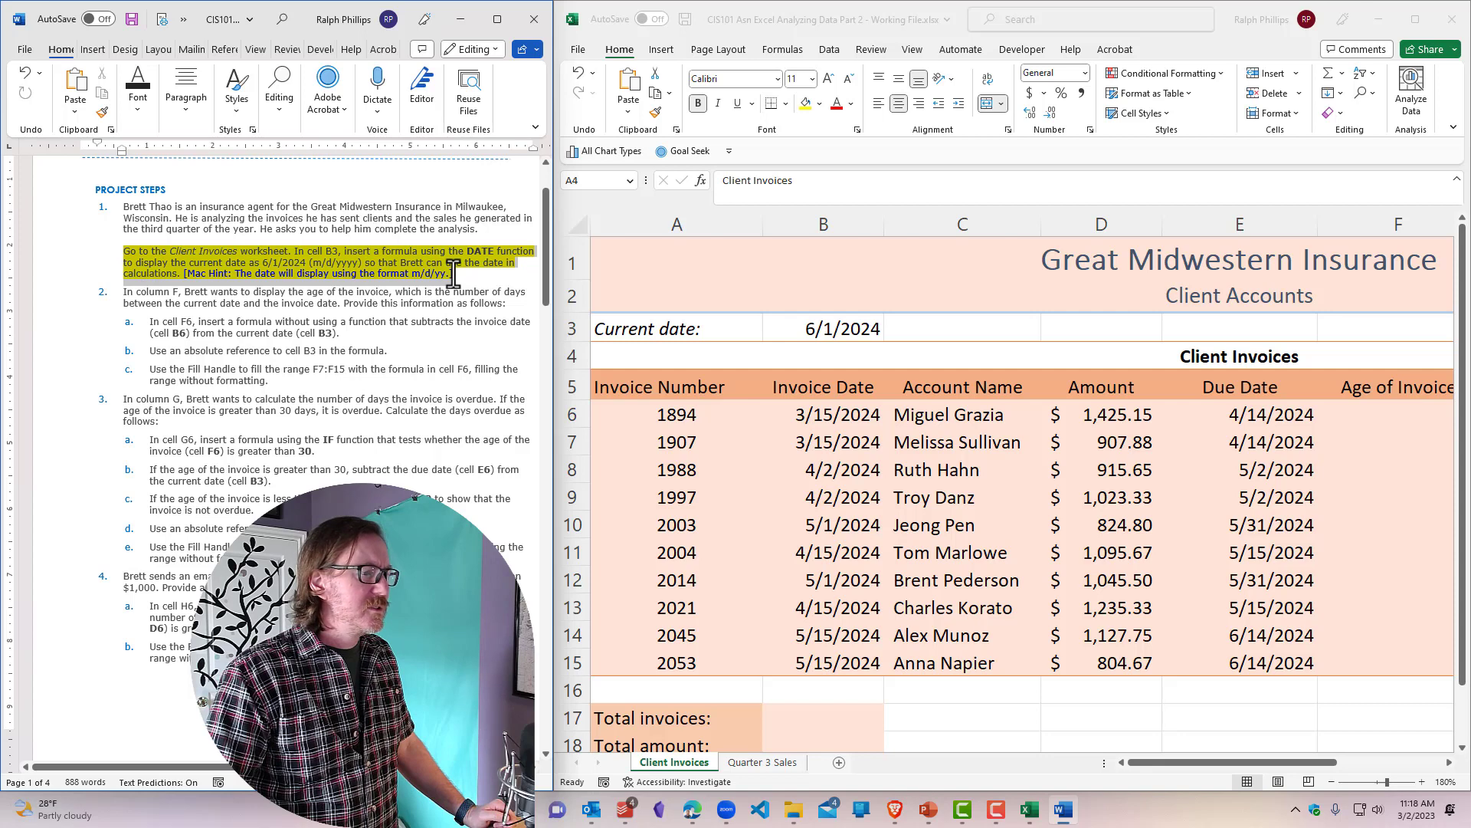
click(138, 91)
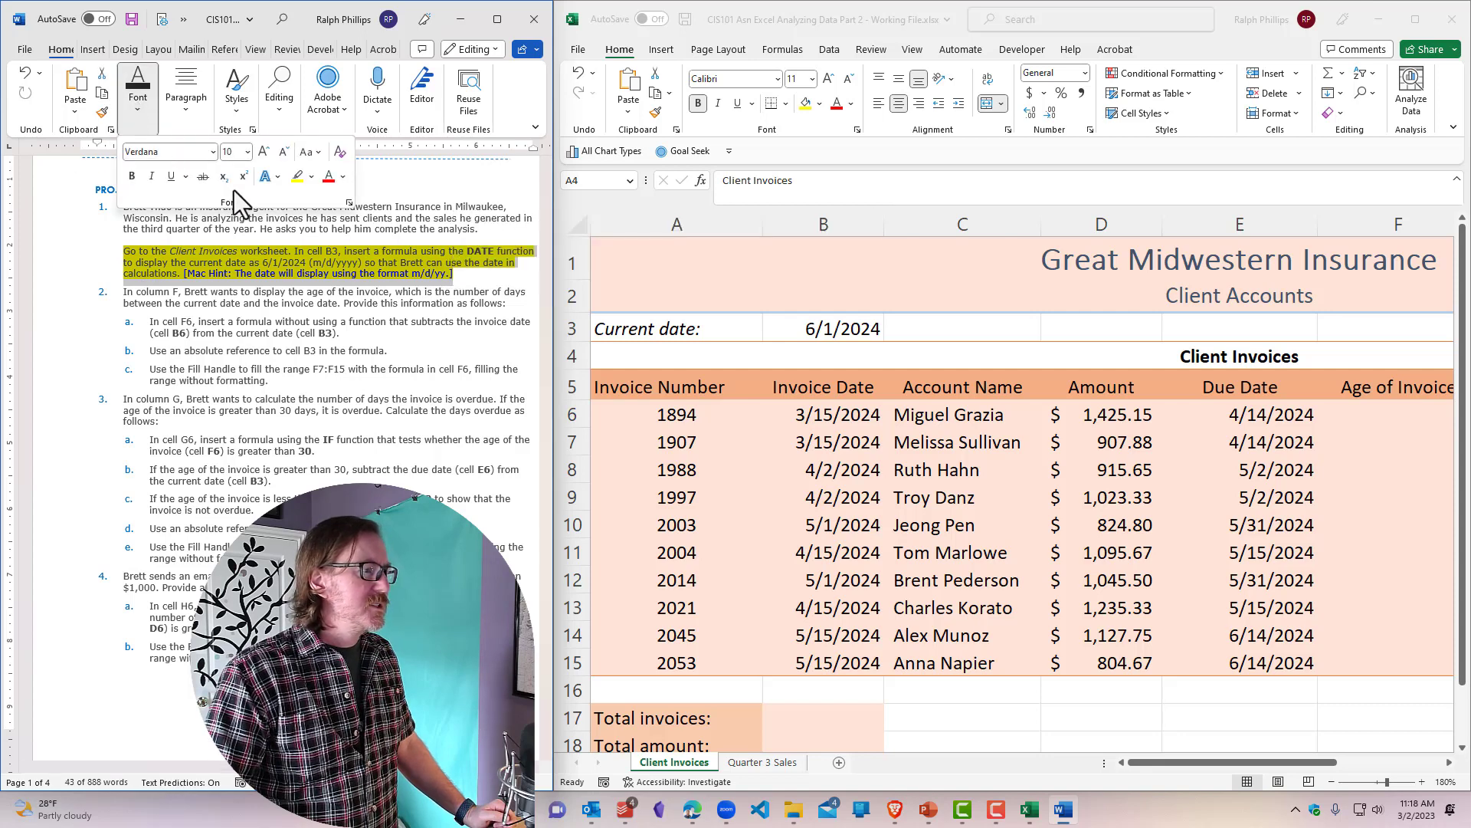
click(311, 176)
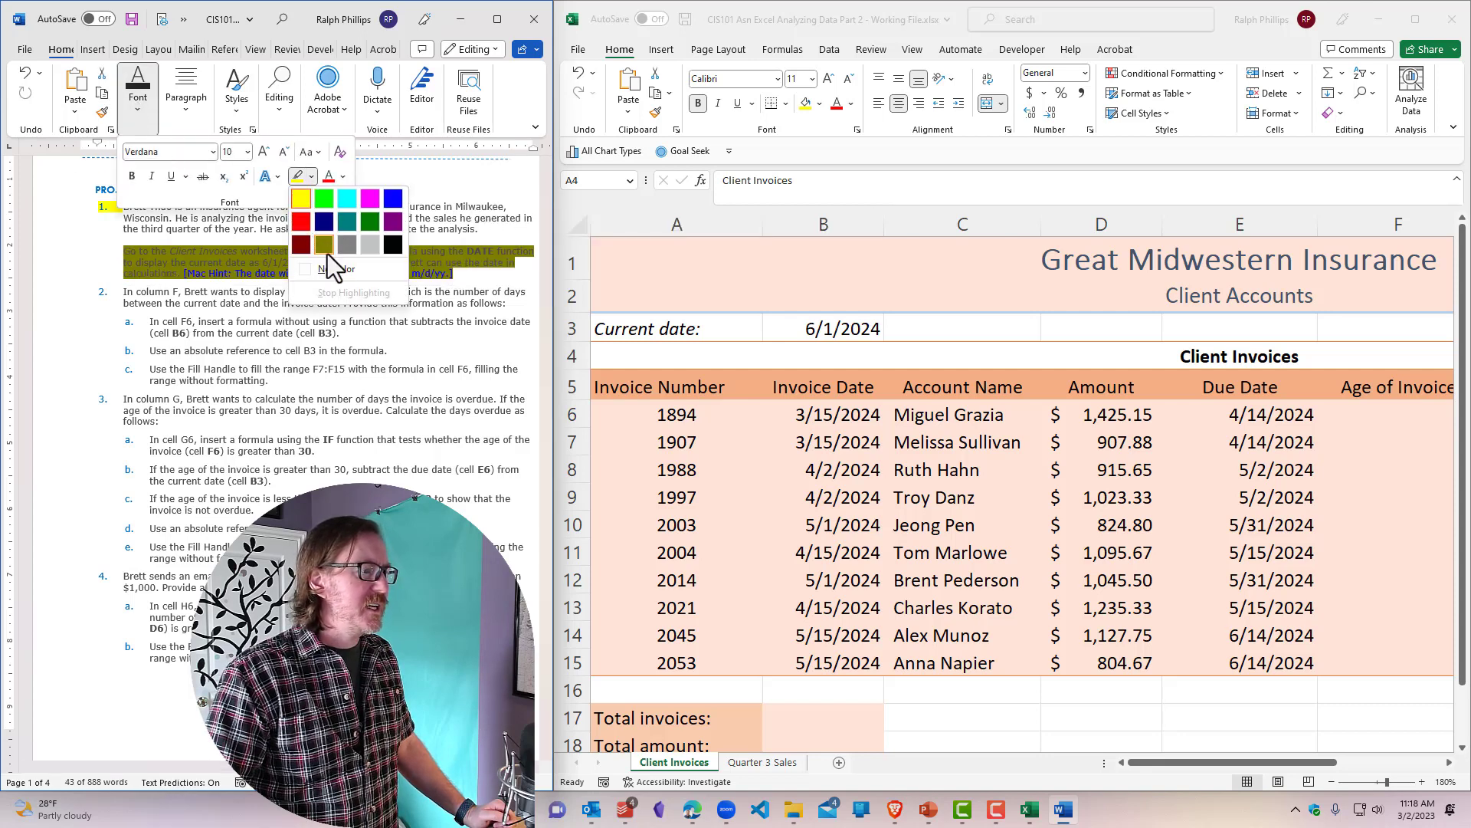
key(Escape)
click(265, 318)
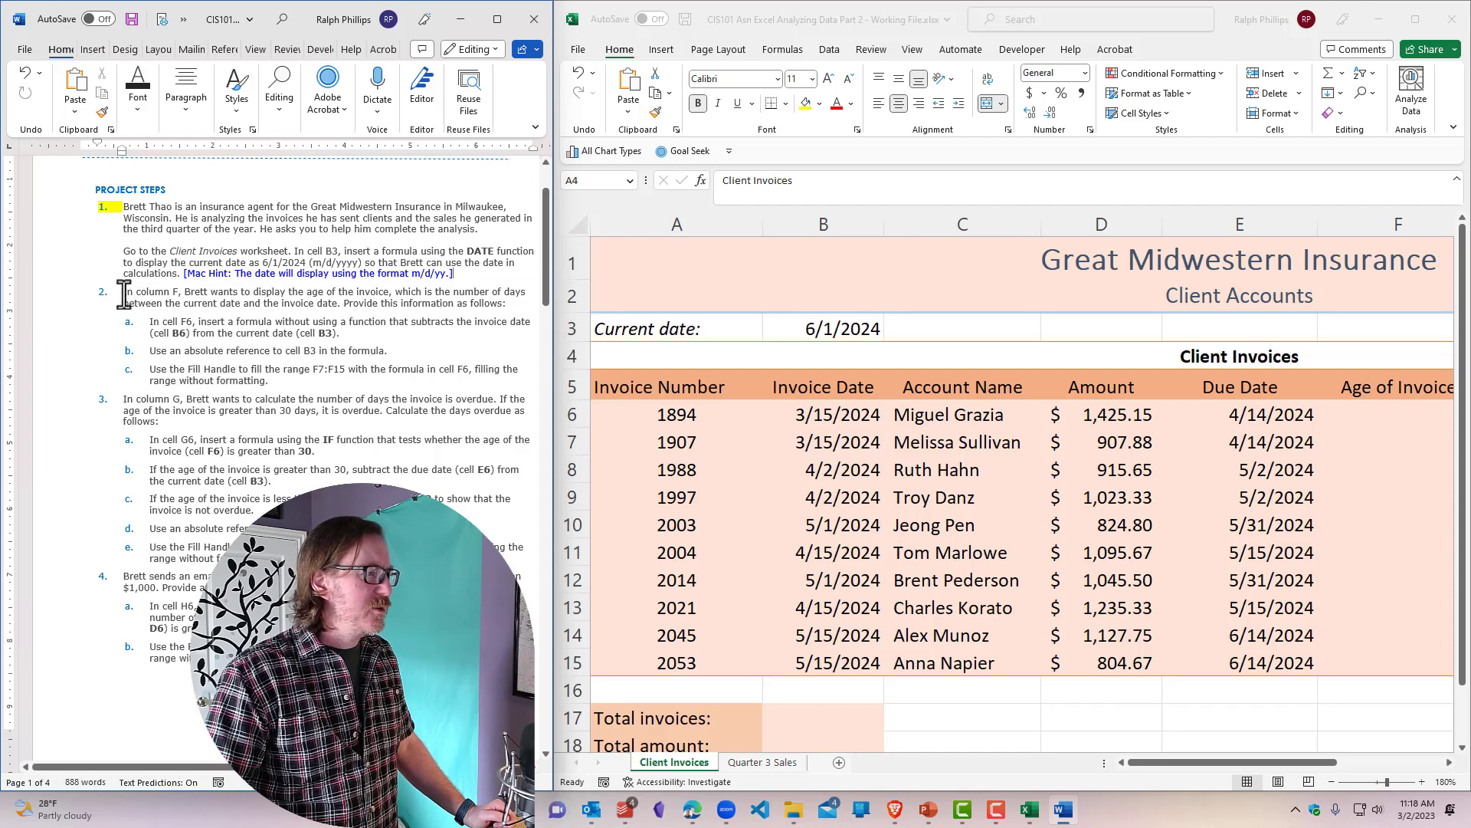
Step: Highlight all of step 2, including sub-steps a to c about the age of invoice formula, in yellow
drag(124, 293, 276, 387)
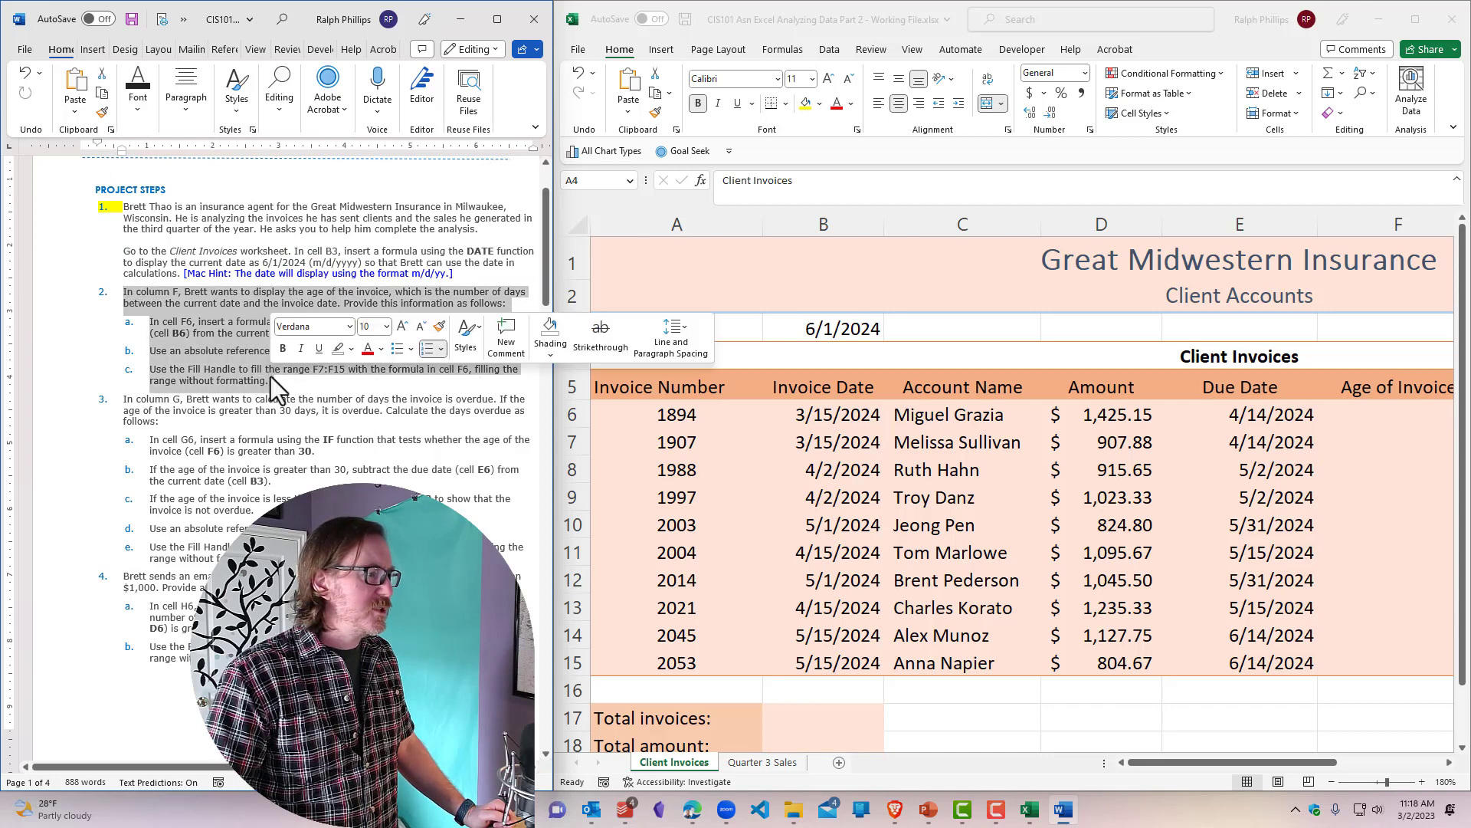
click(338, 348)
click(394, 481)
scroll(394, 482, down, 1)
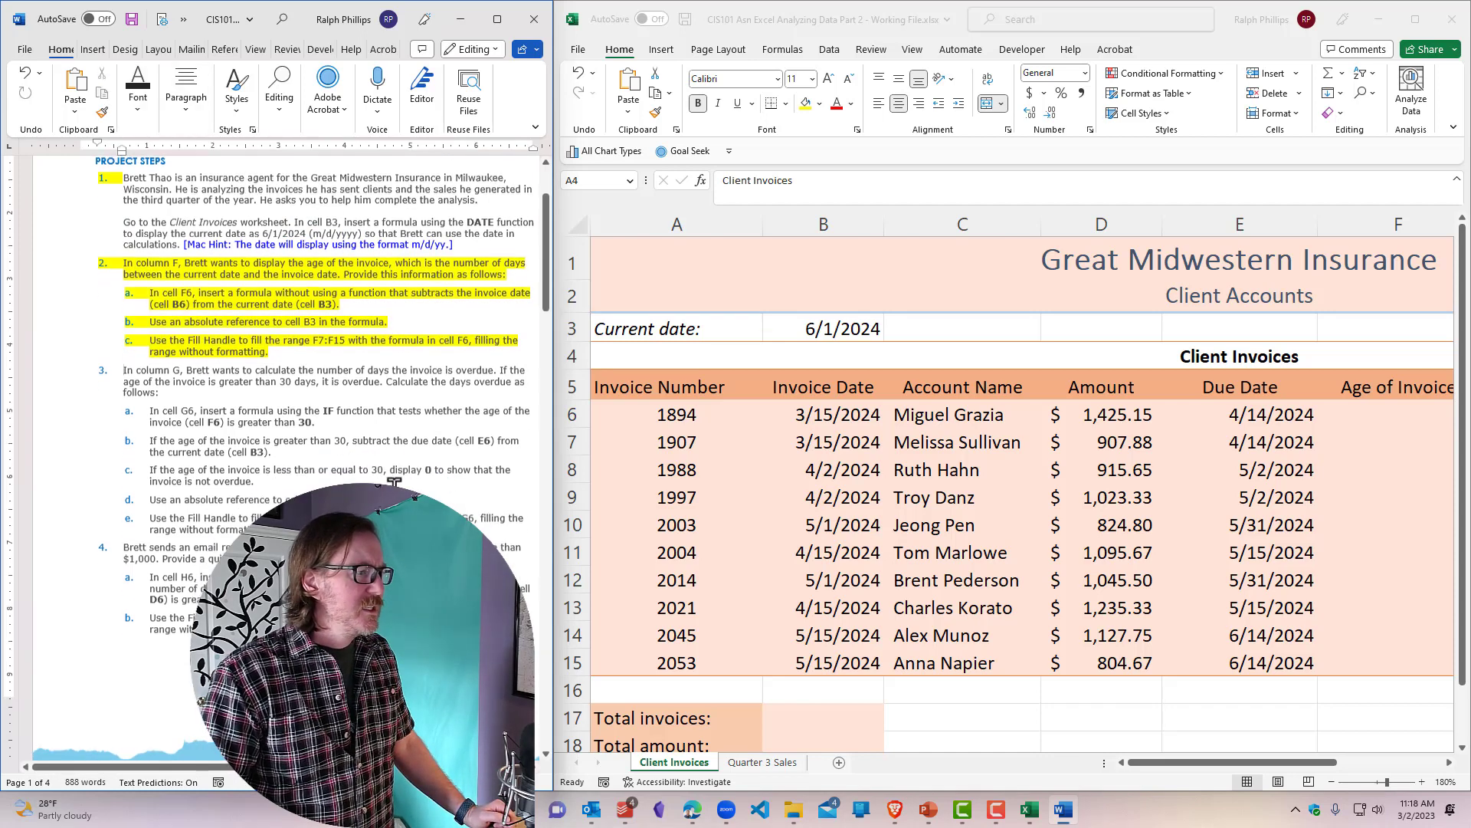
scroll(394, 482, down, 1)
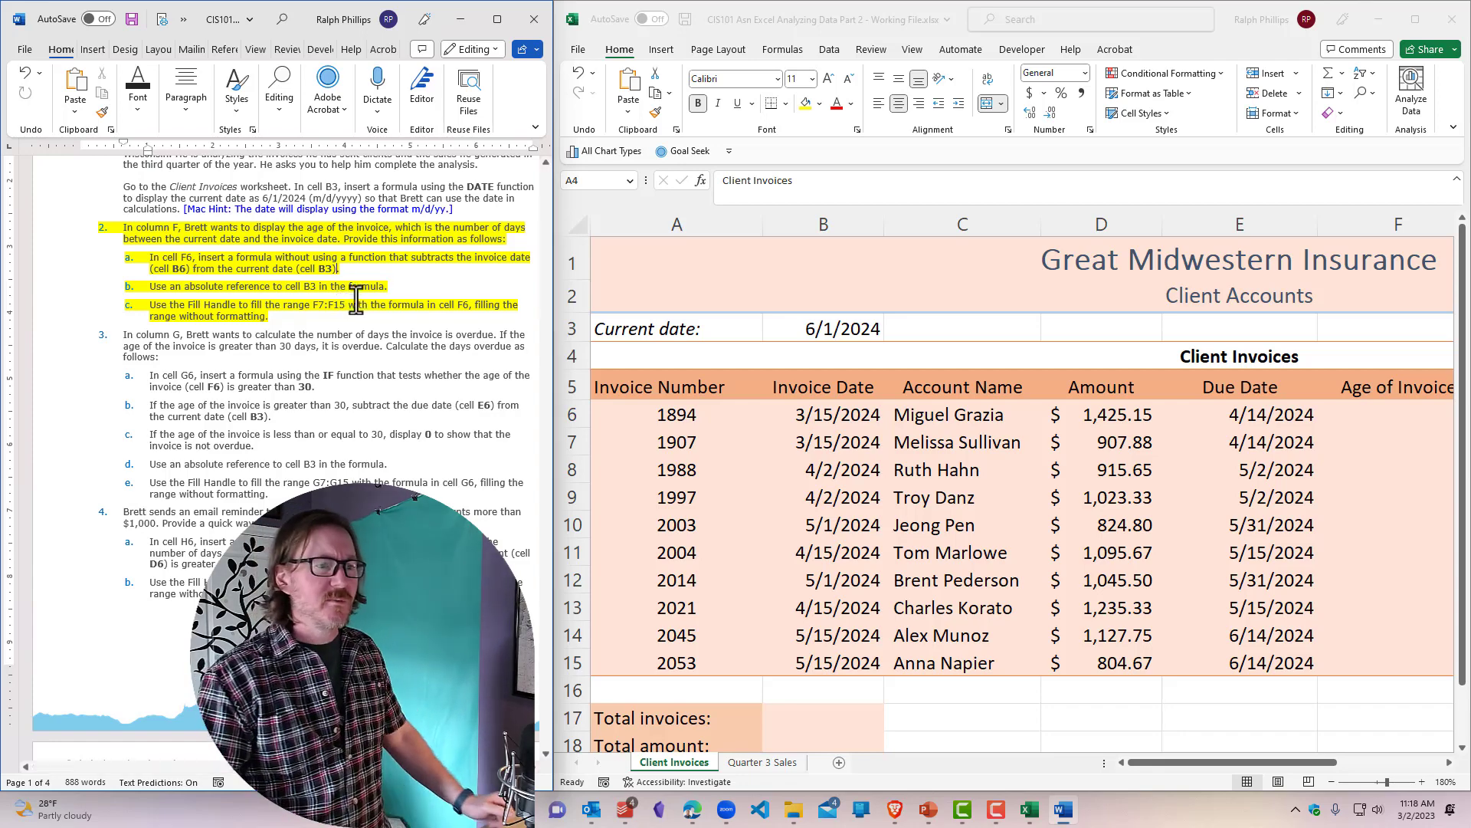
Step: In the Excel workbook, try the General number format on the date in cell B3 and undo the change
click(848, 358)
click(845, 333)
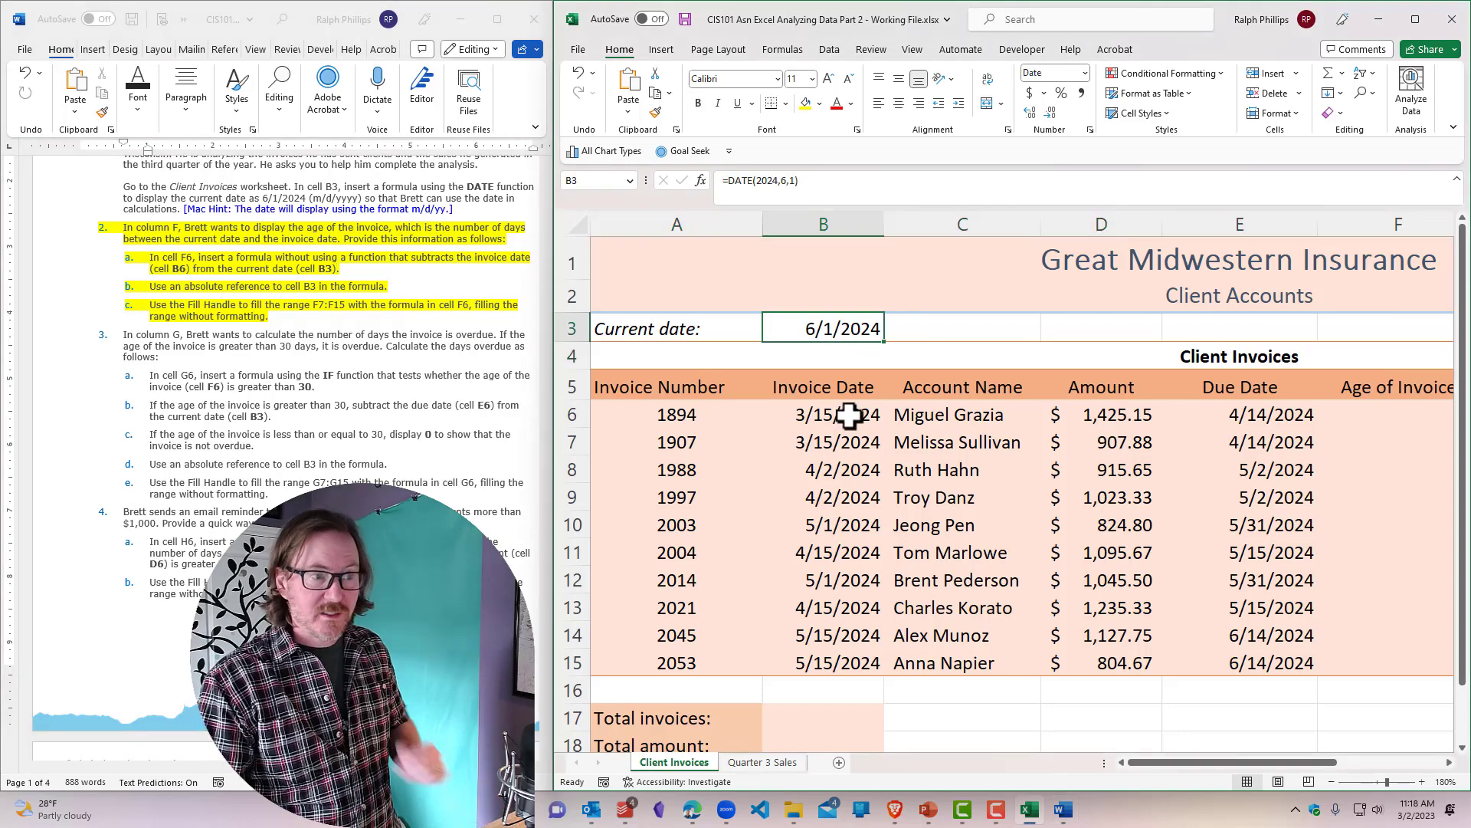
click(1087, 76)
click(1080, 104)
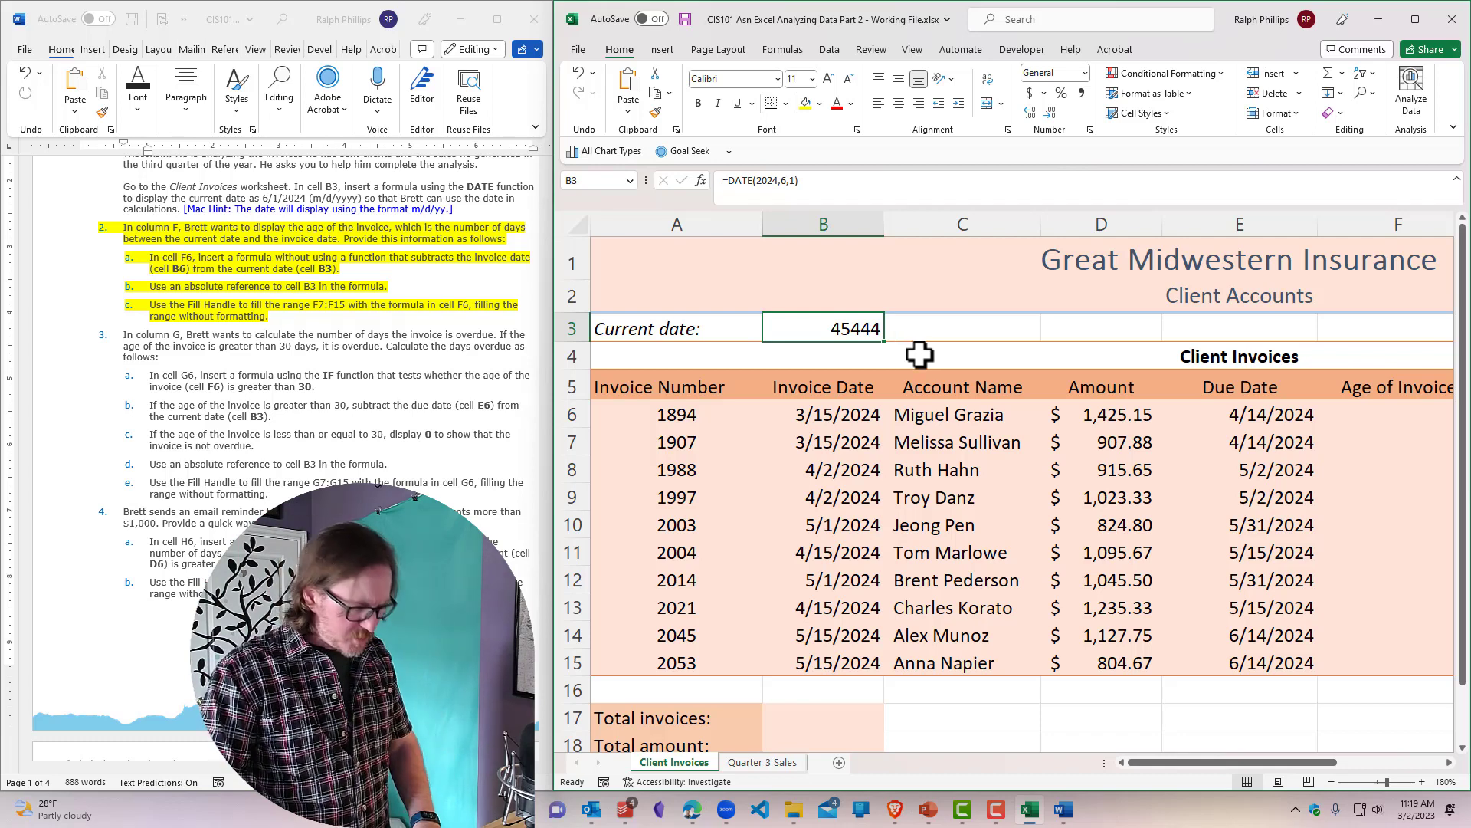
key(ctrl+z)
click(854, 355)
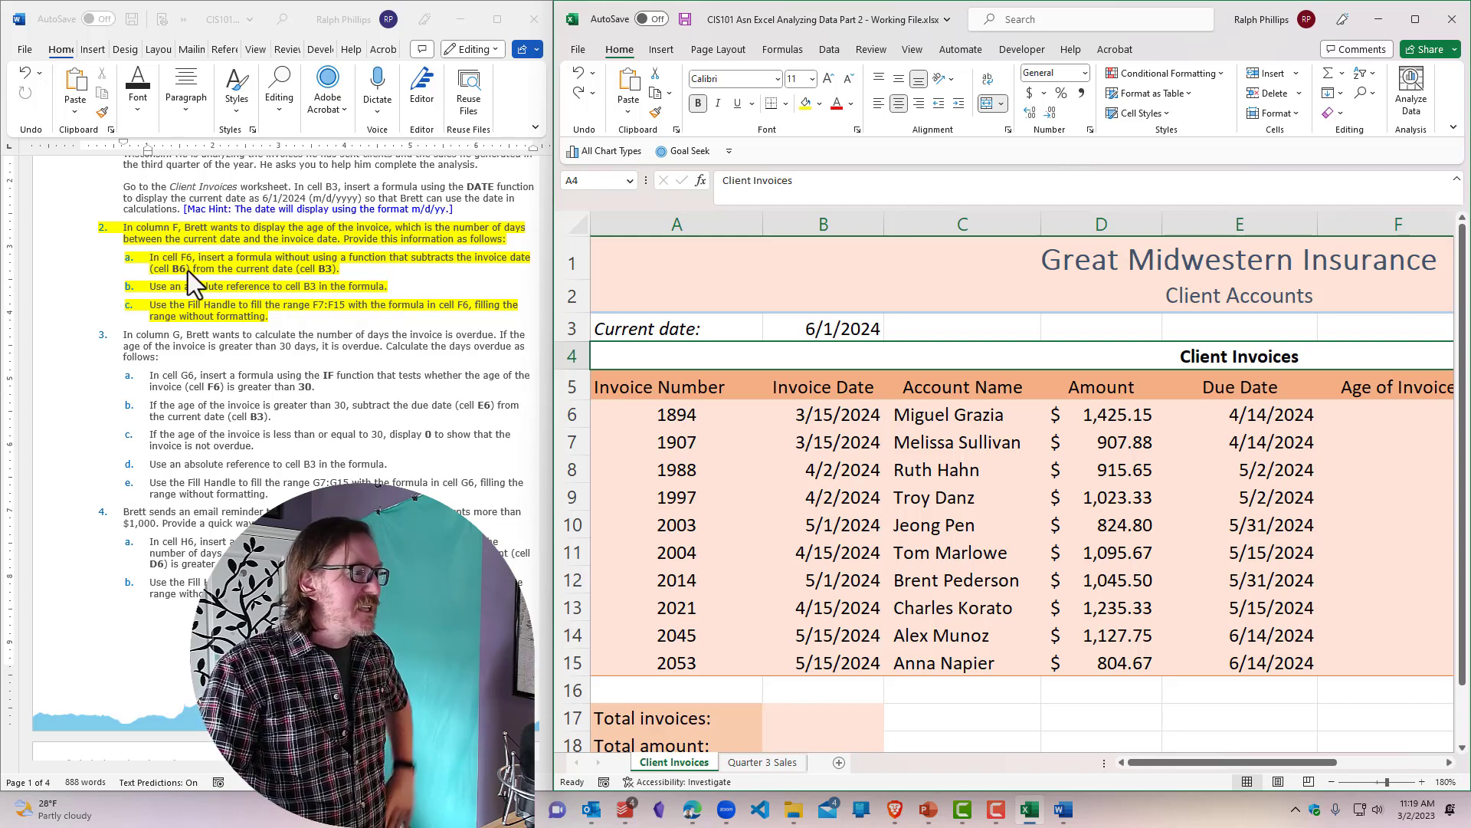
Step: Enter the age of invoice formula =$B$3-B6 in cell F6, with an absolute reference to the current date
click(1387, 415)
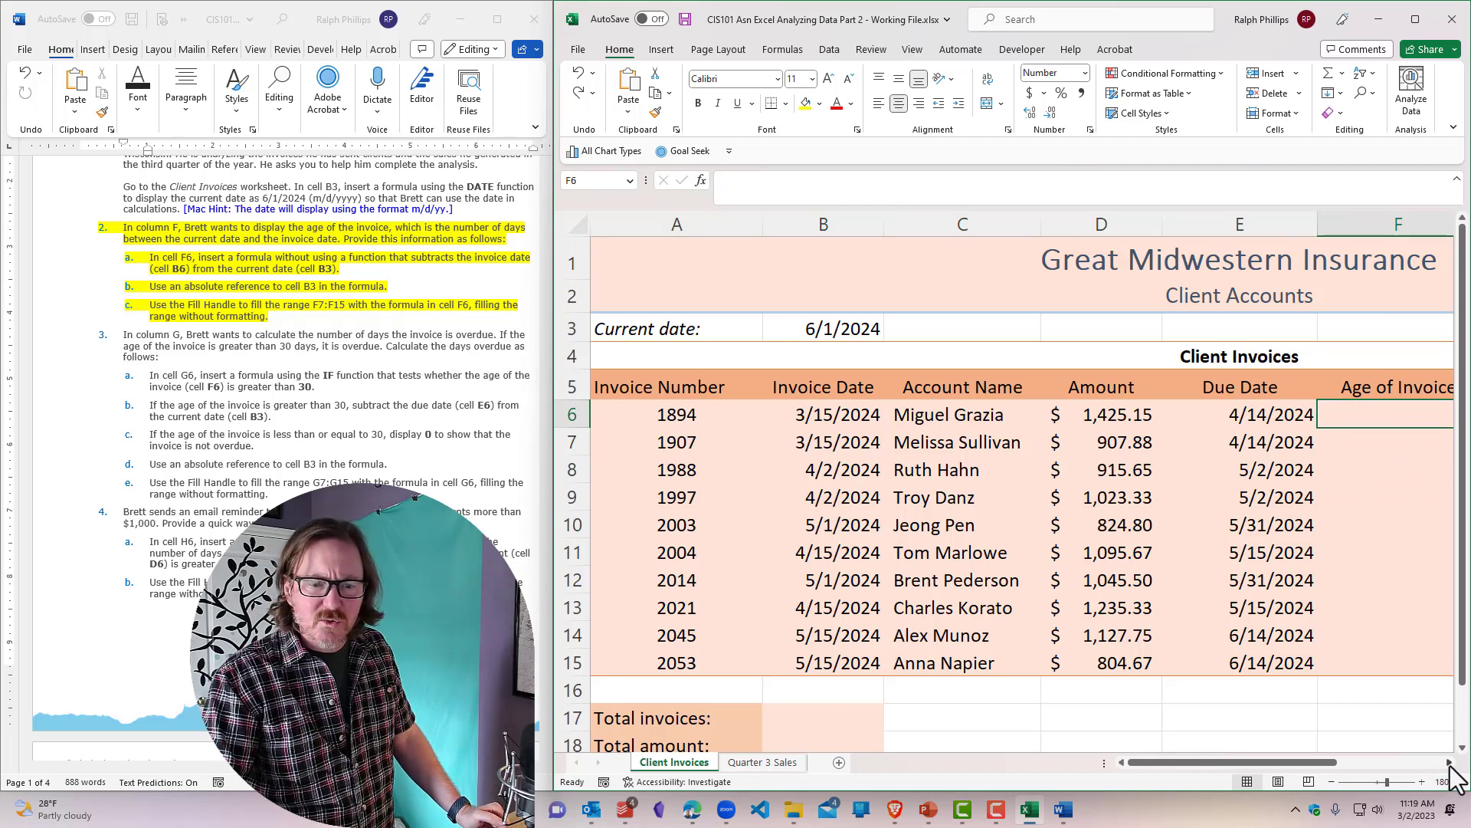
click(1449, 763)
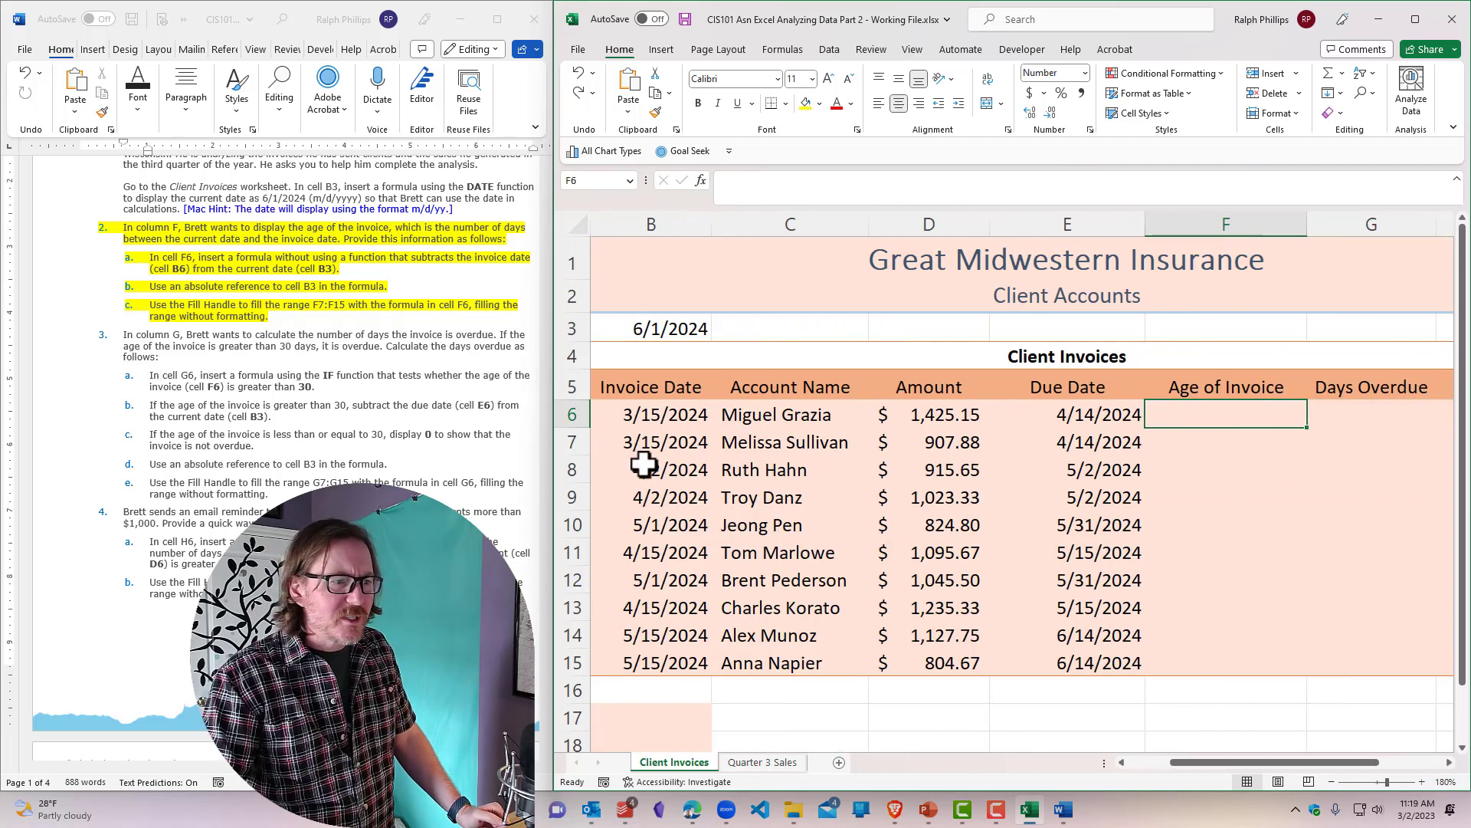
scroll(1222, 460, down, 1)
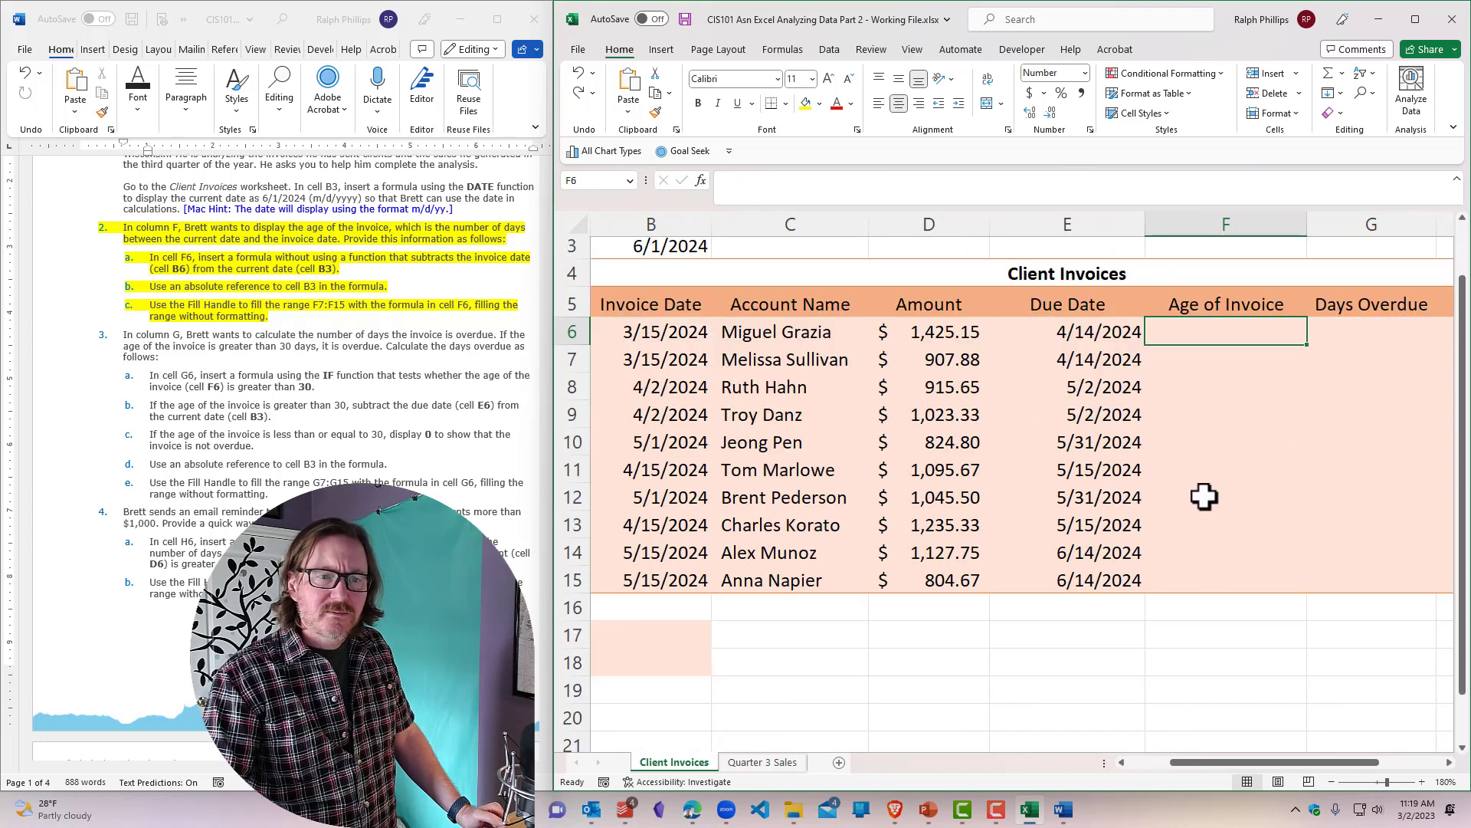
scroll(1206, 494, up, 1)
scroll(1205, 487, down, 1)
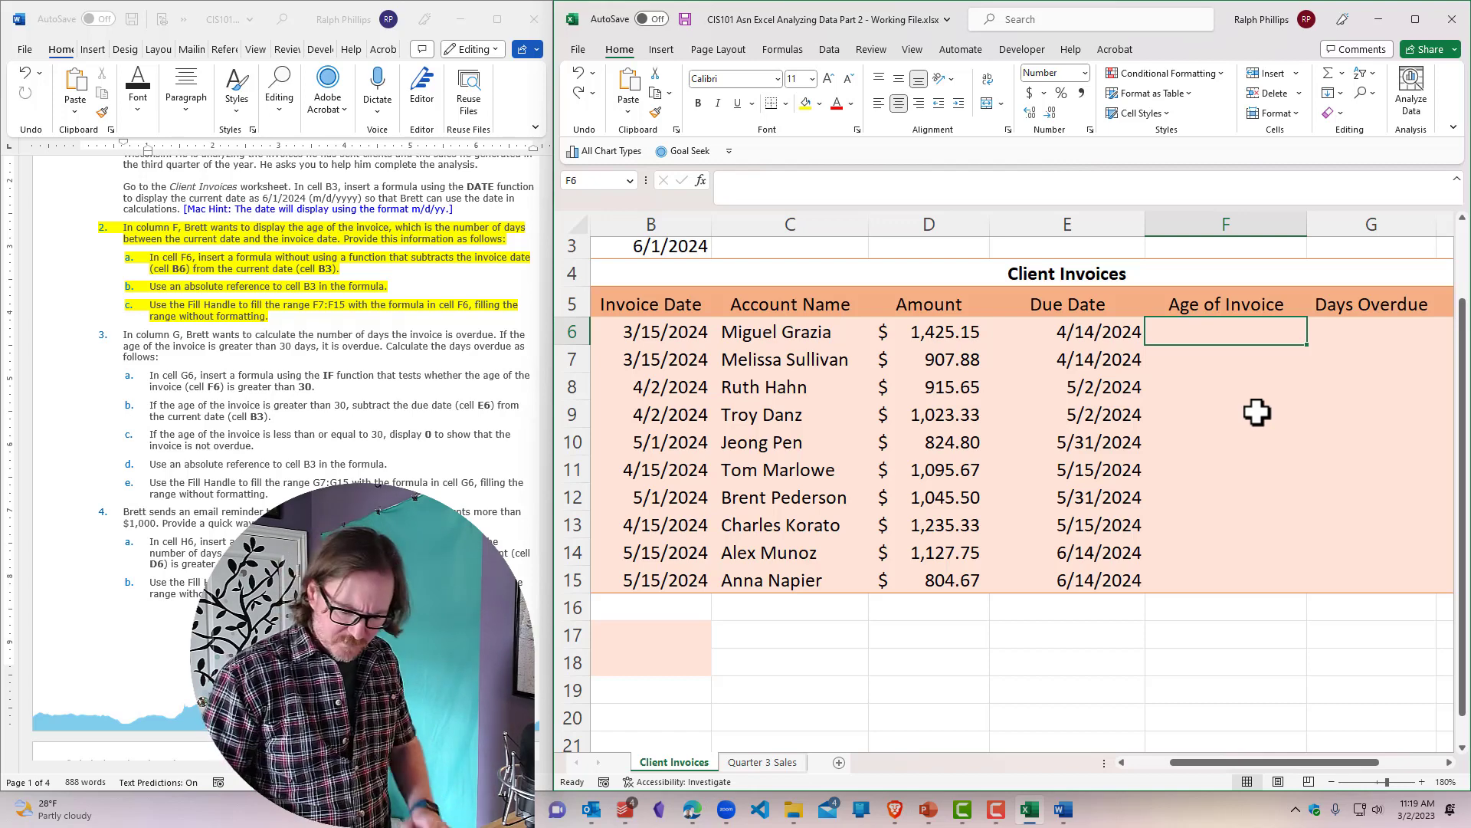
text(=)
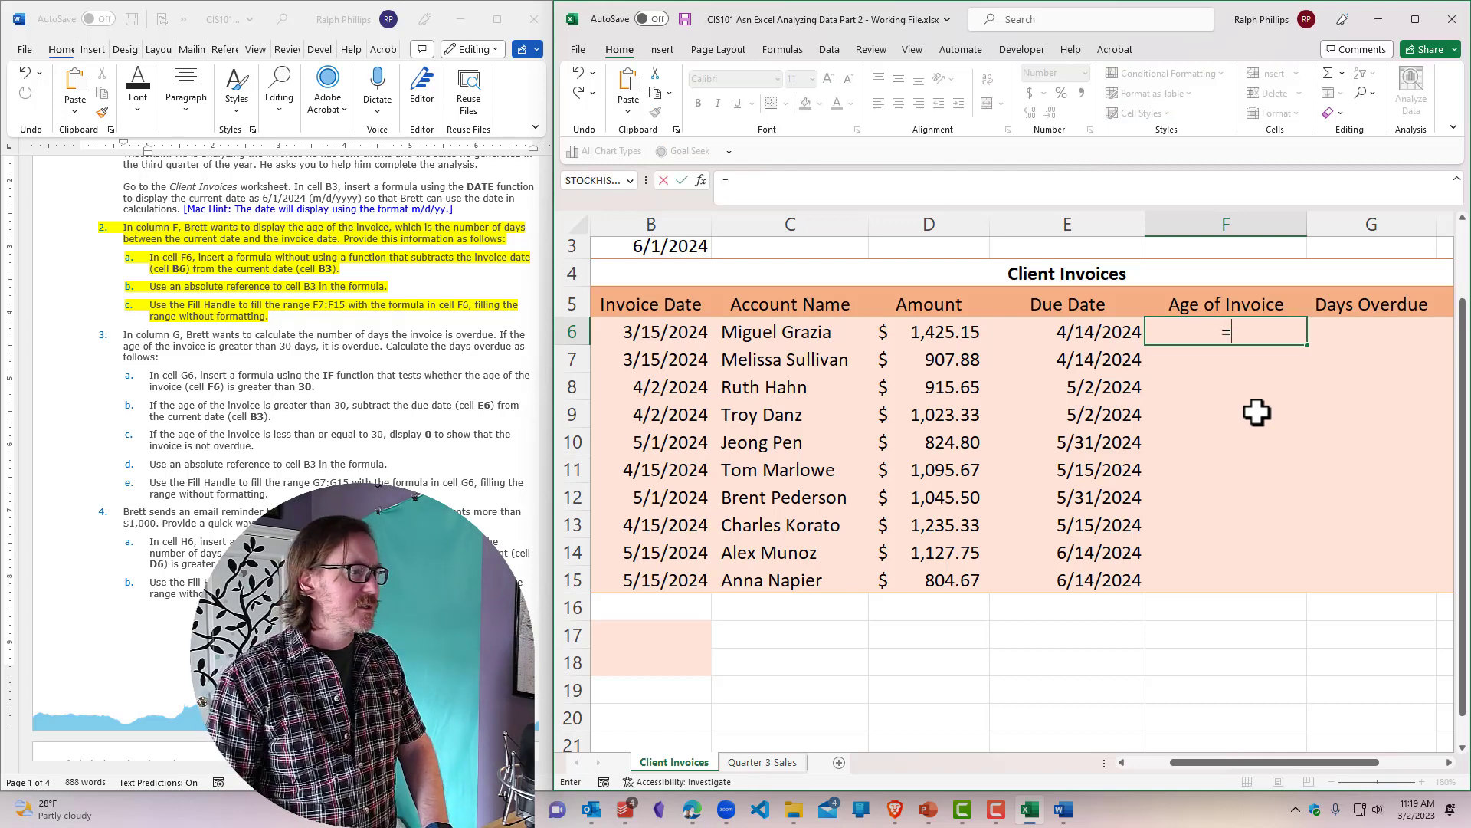
text(B3)
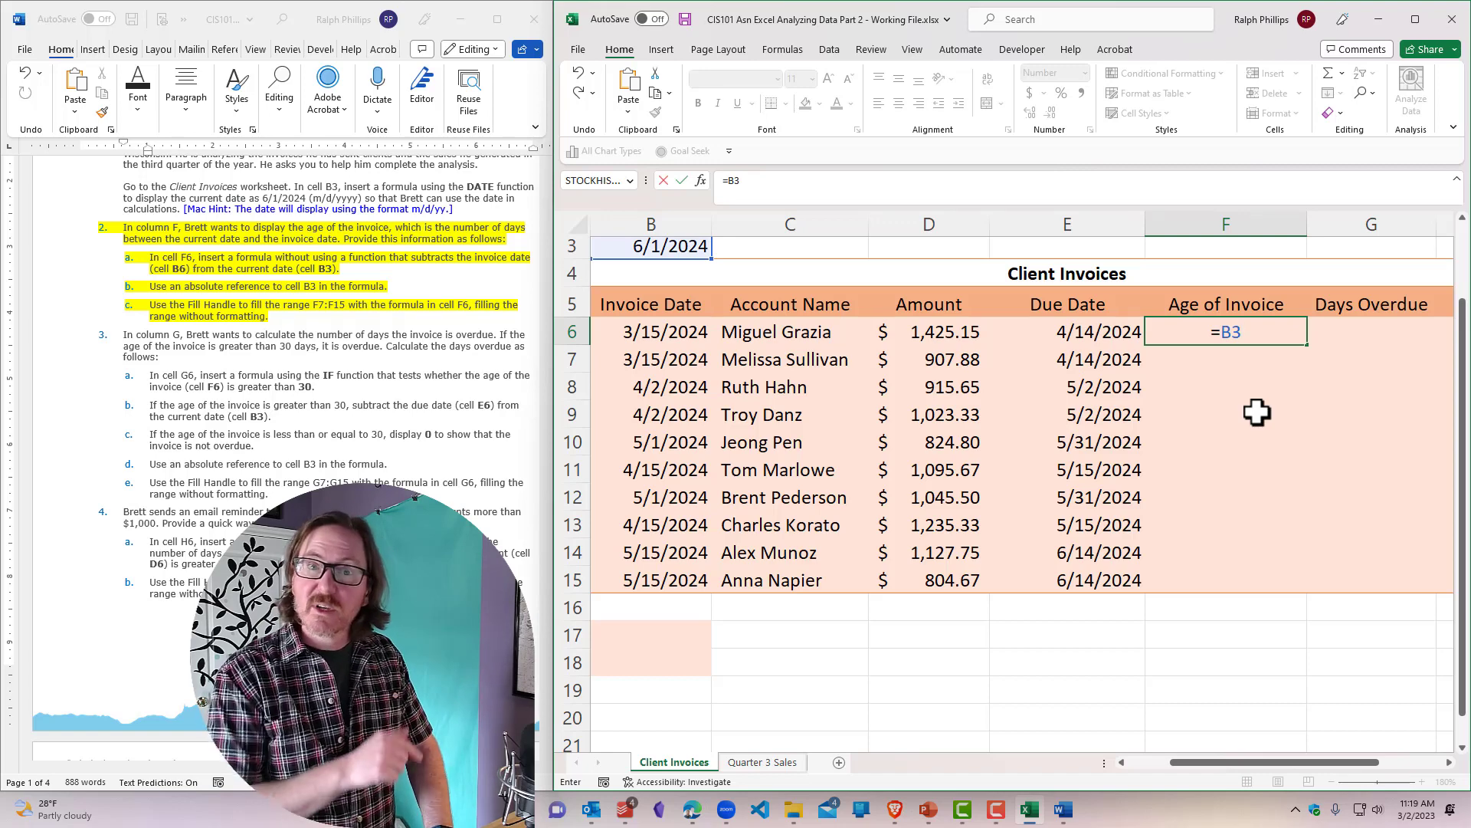
key(F4)
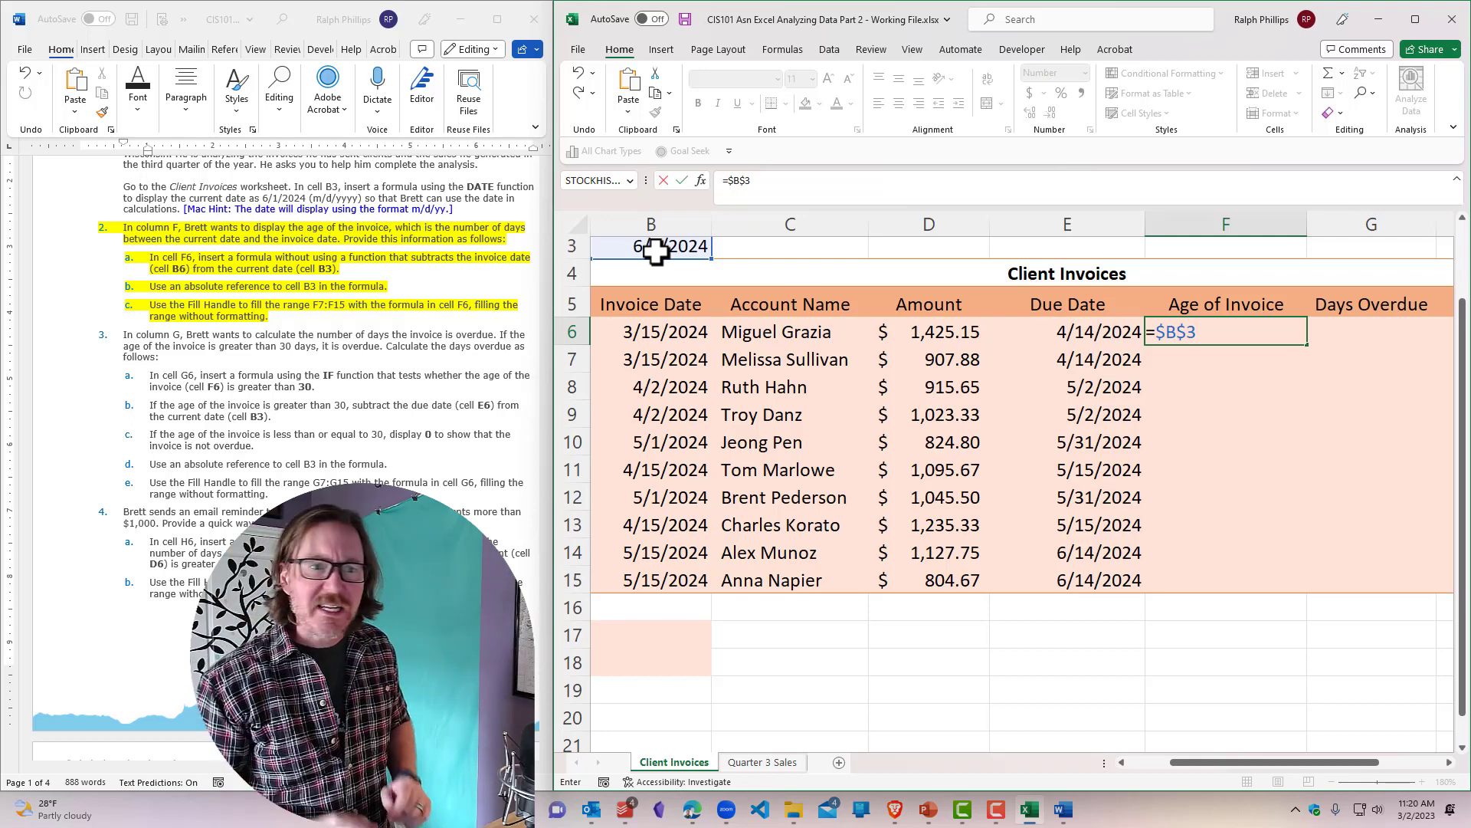
text(-)
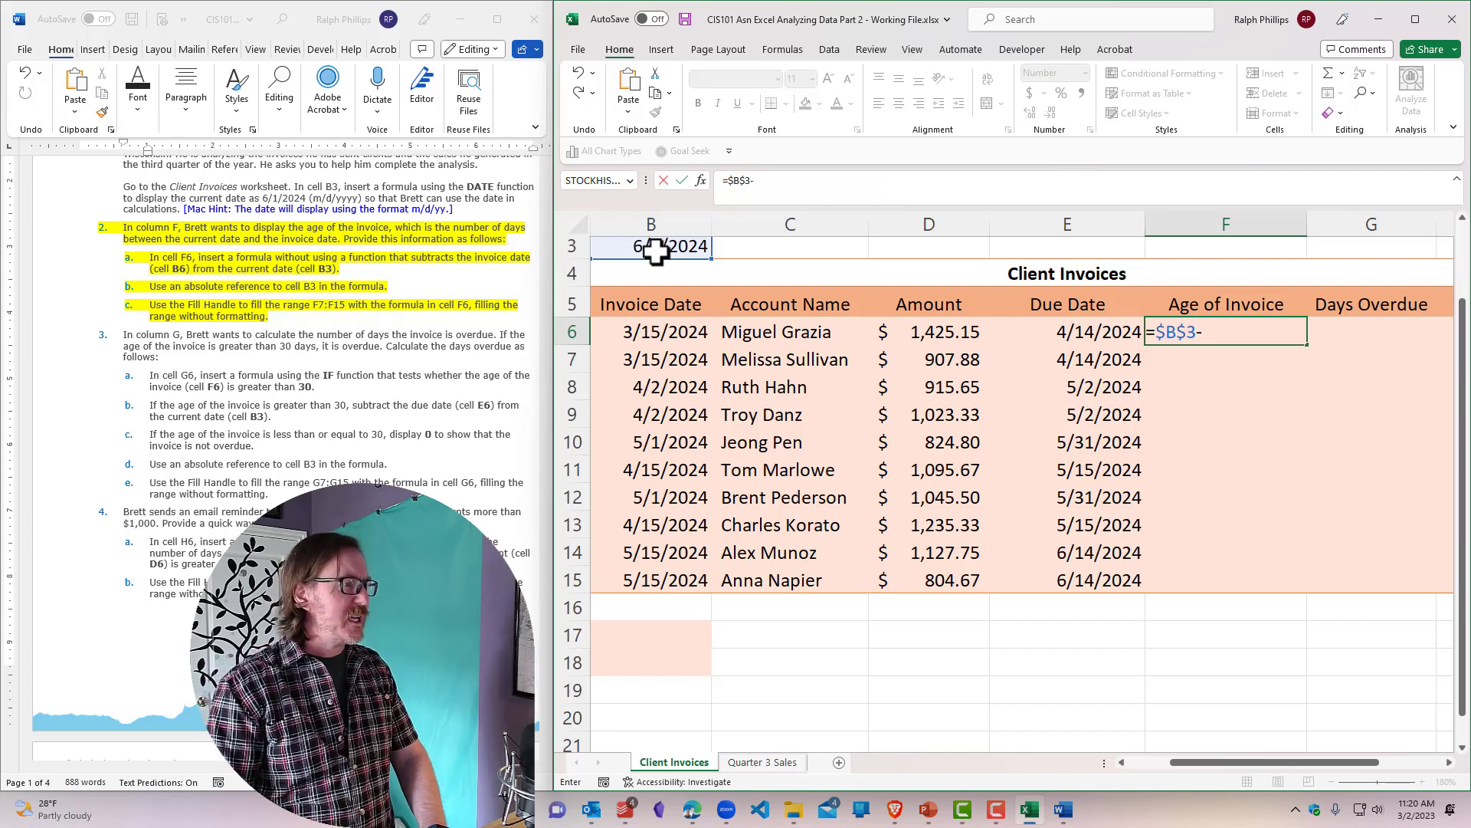
text(B6)
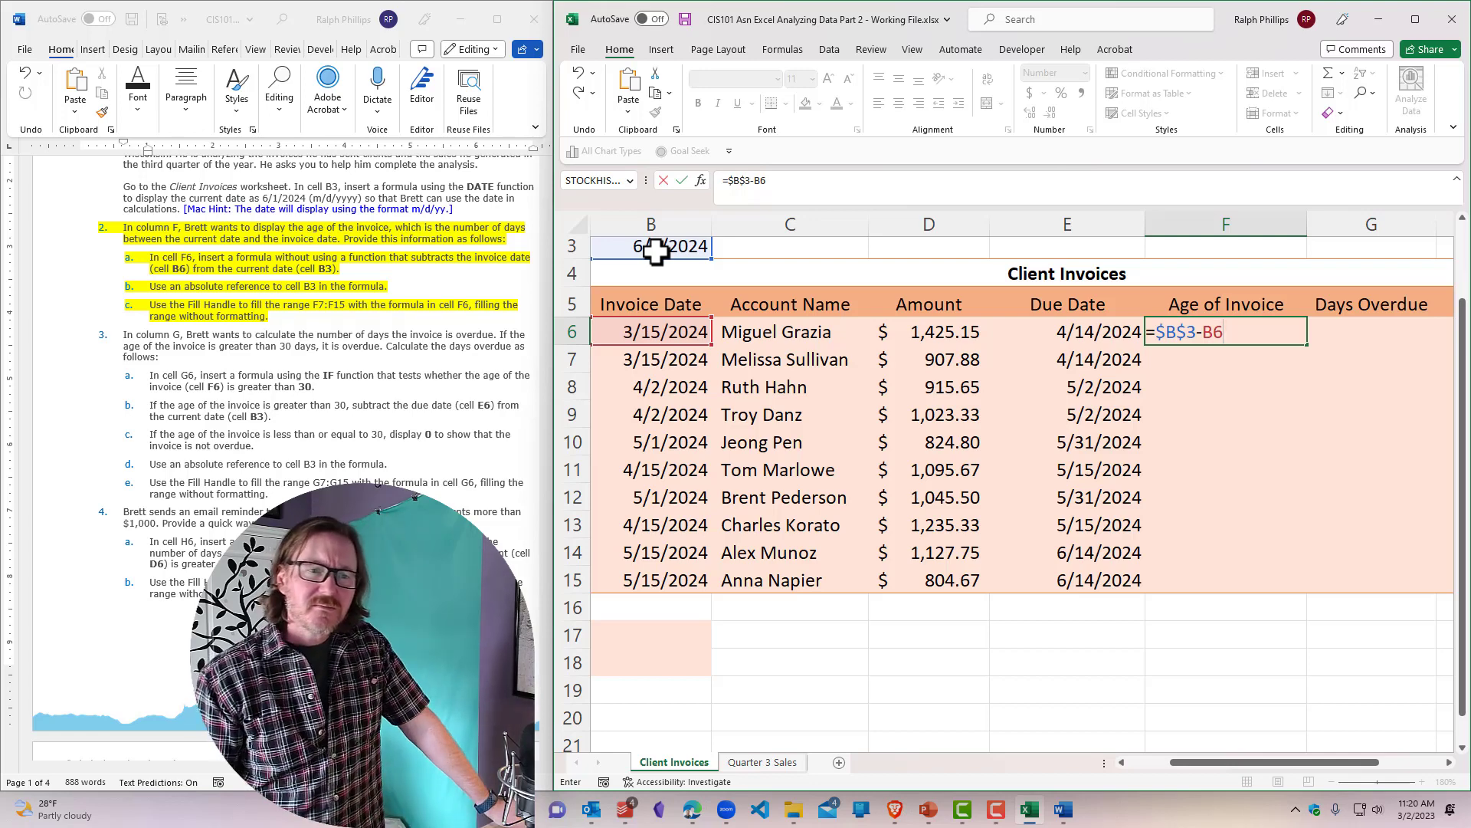
key(Return)
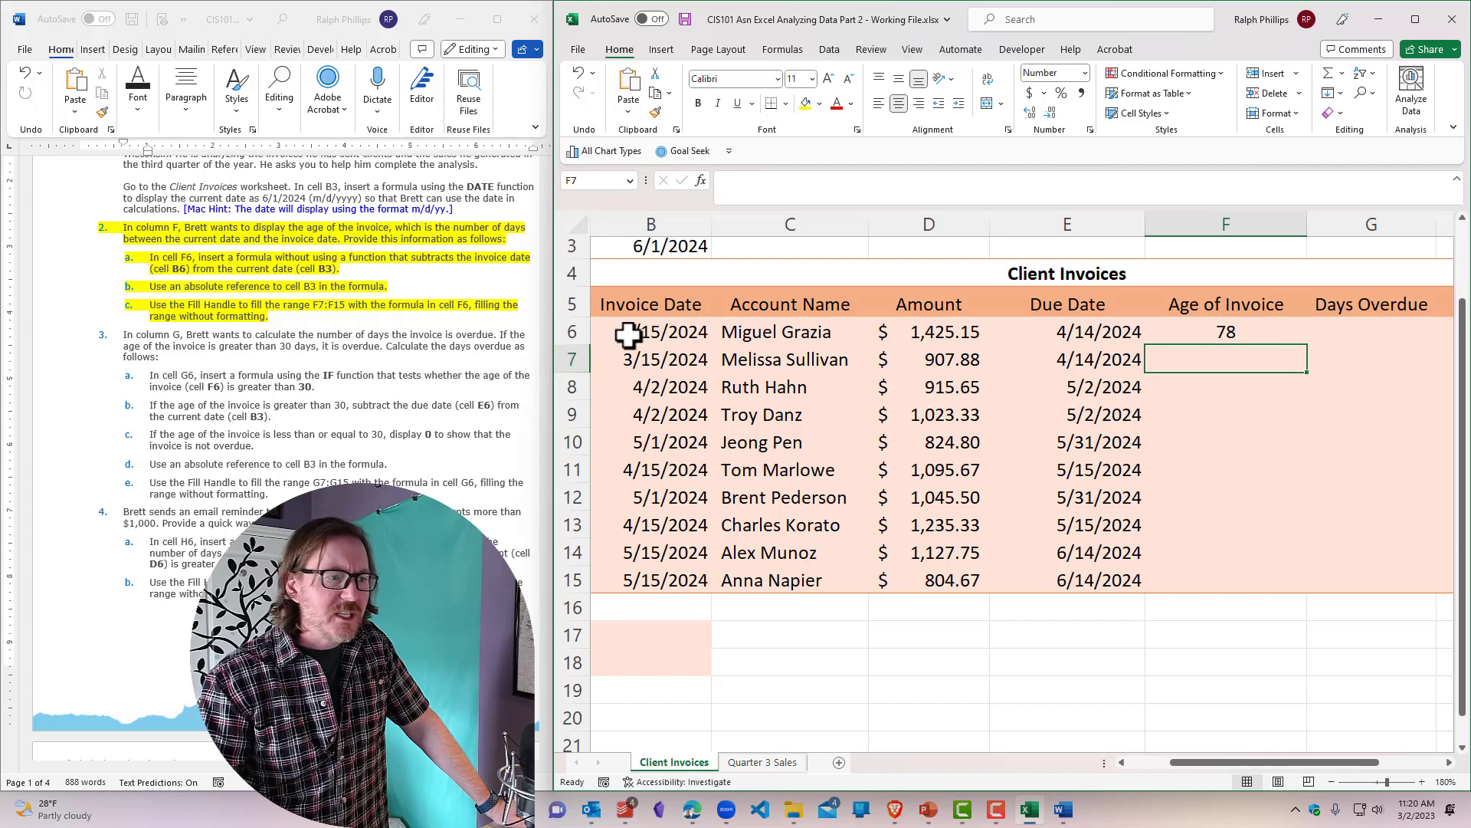
Step: Fill the F6 age of invoice formula down through F15 without formatting
click(1224, 329)
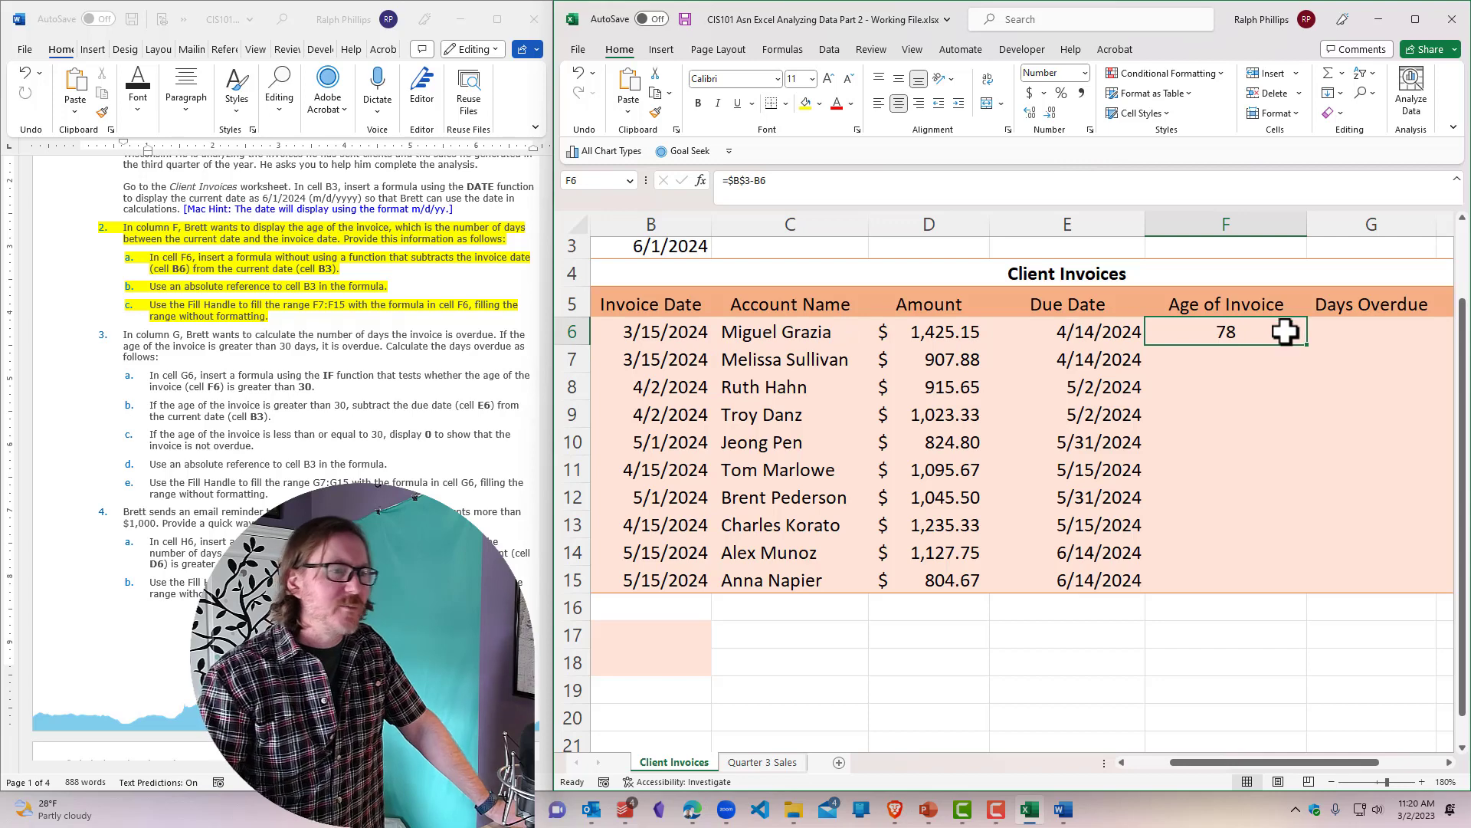
click(690, 341)
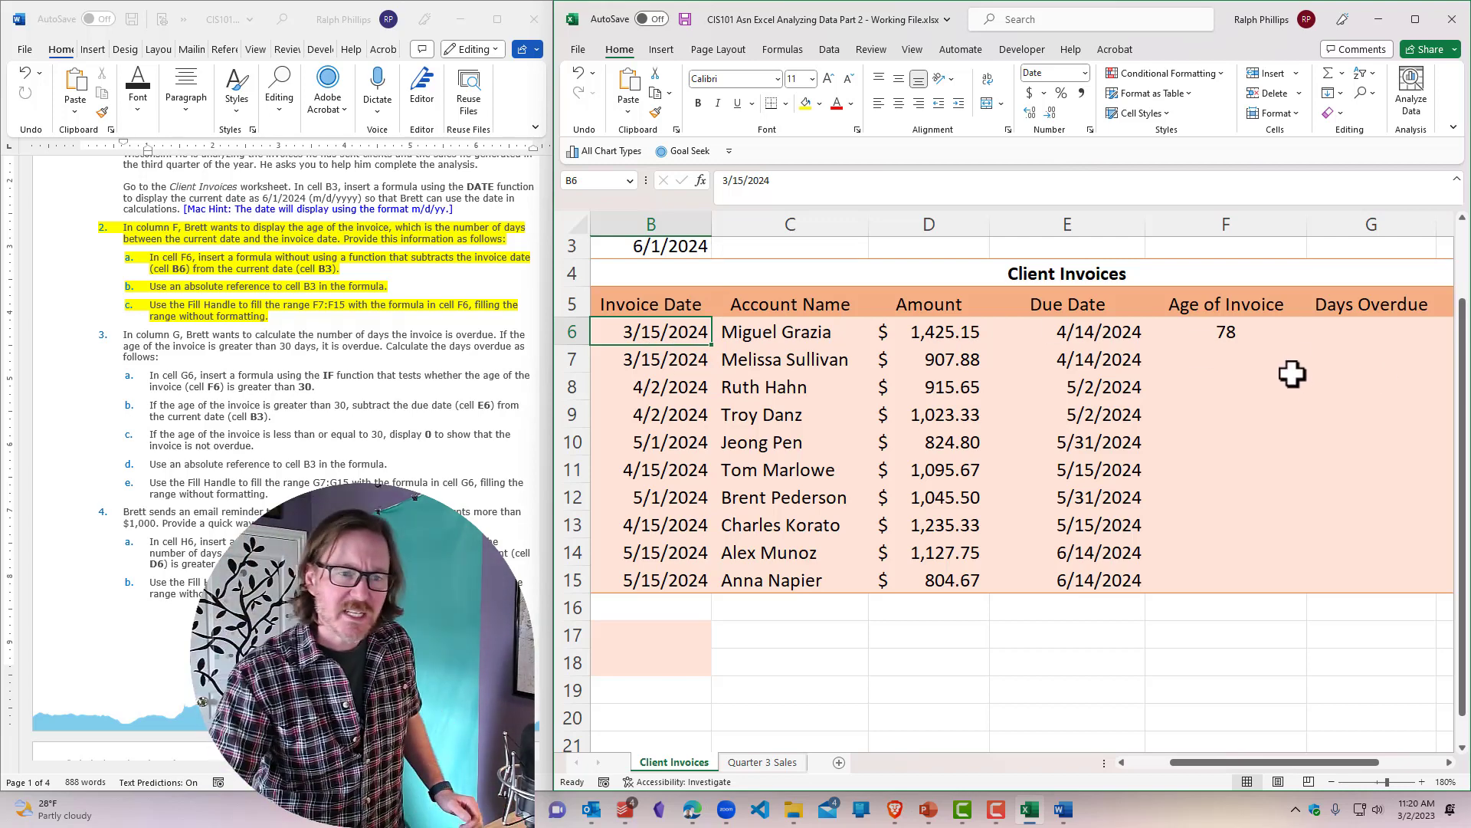
click(1219, 364)
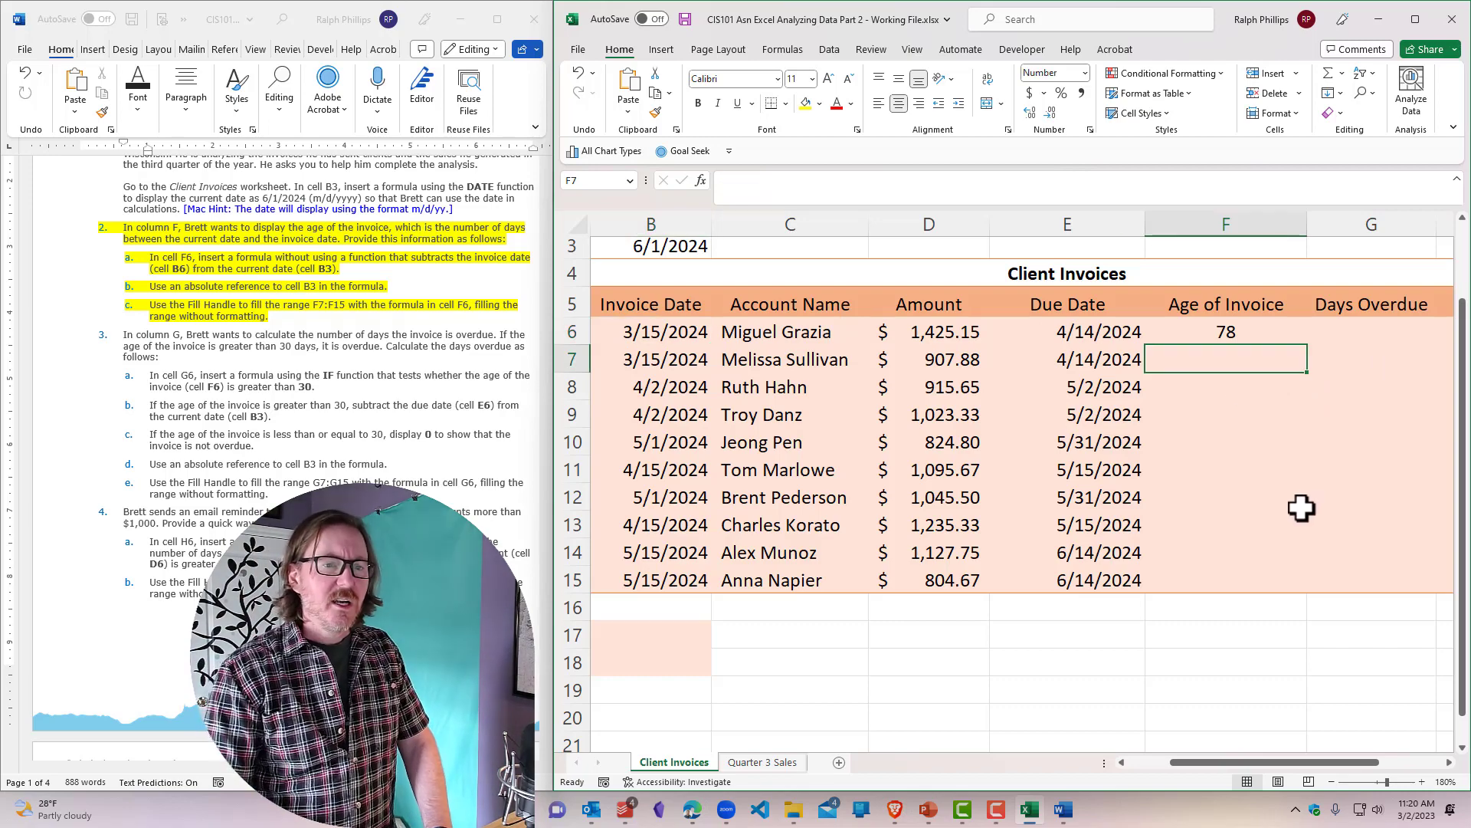
double_click(1259, 332)
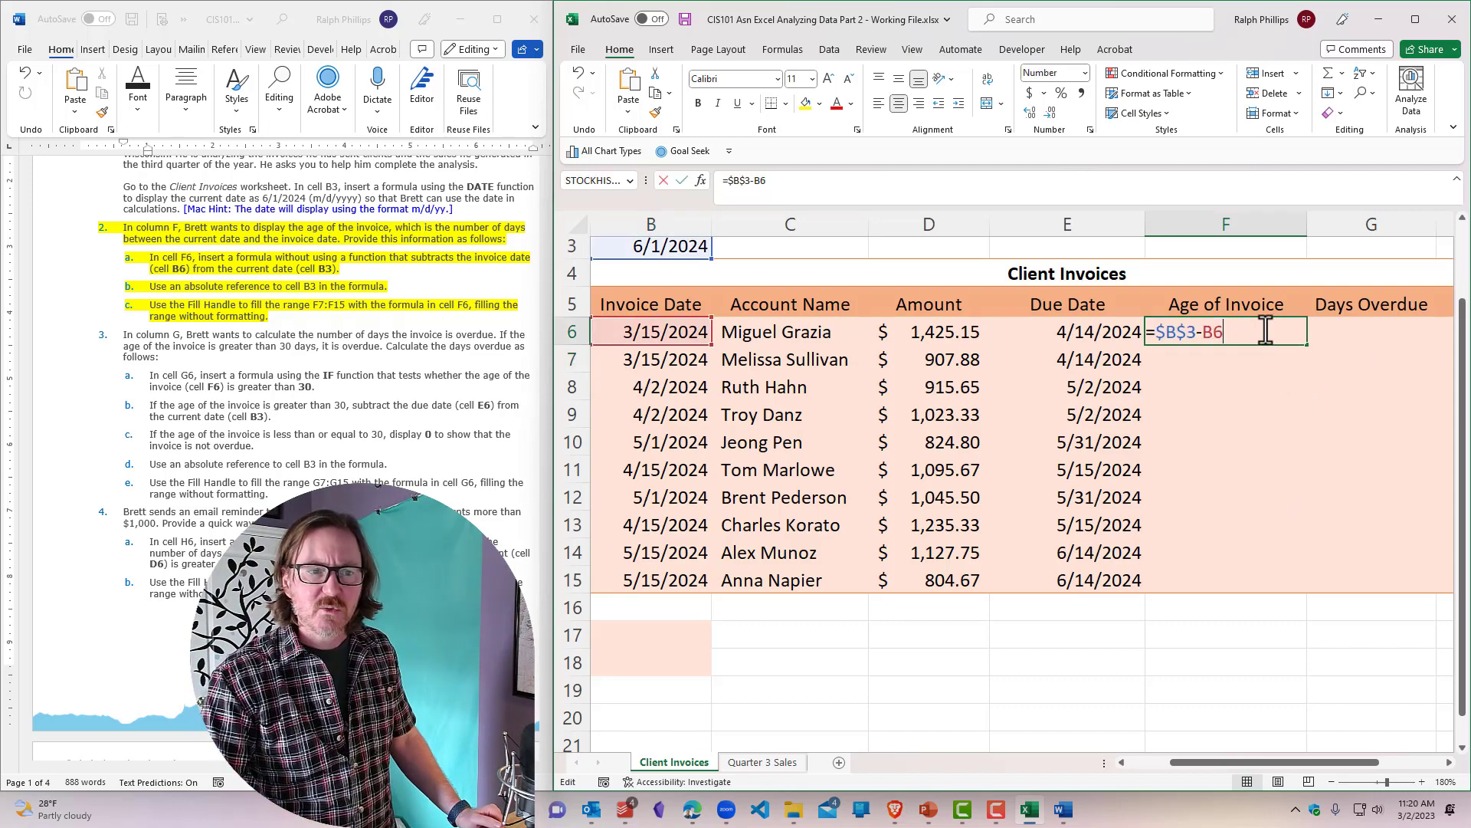
key(ctrl+Return)
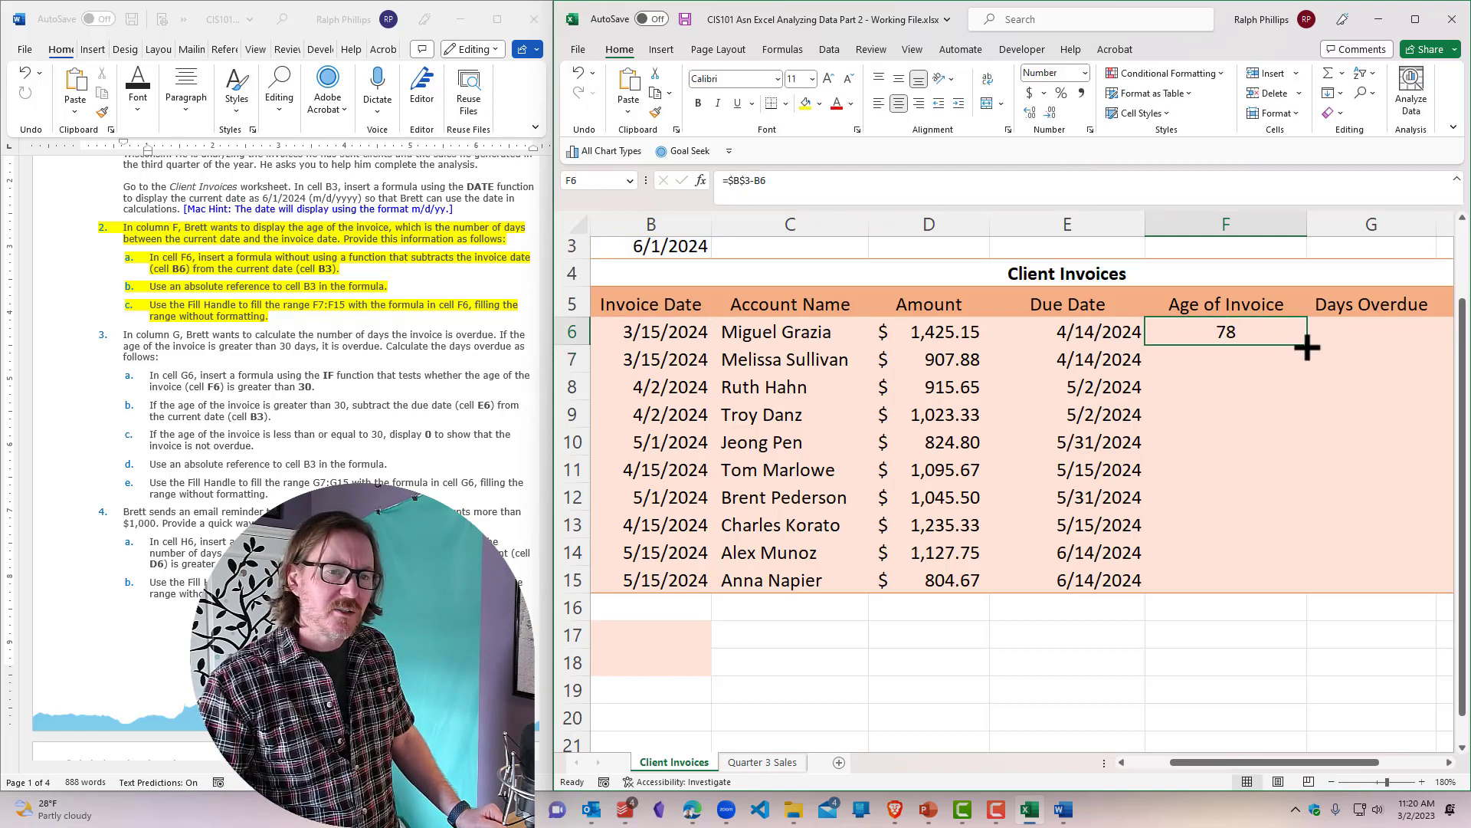
drag(1307, 347, 1315, 587)
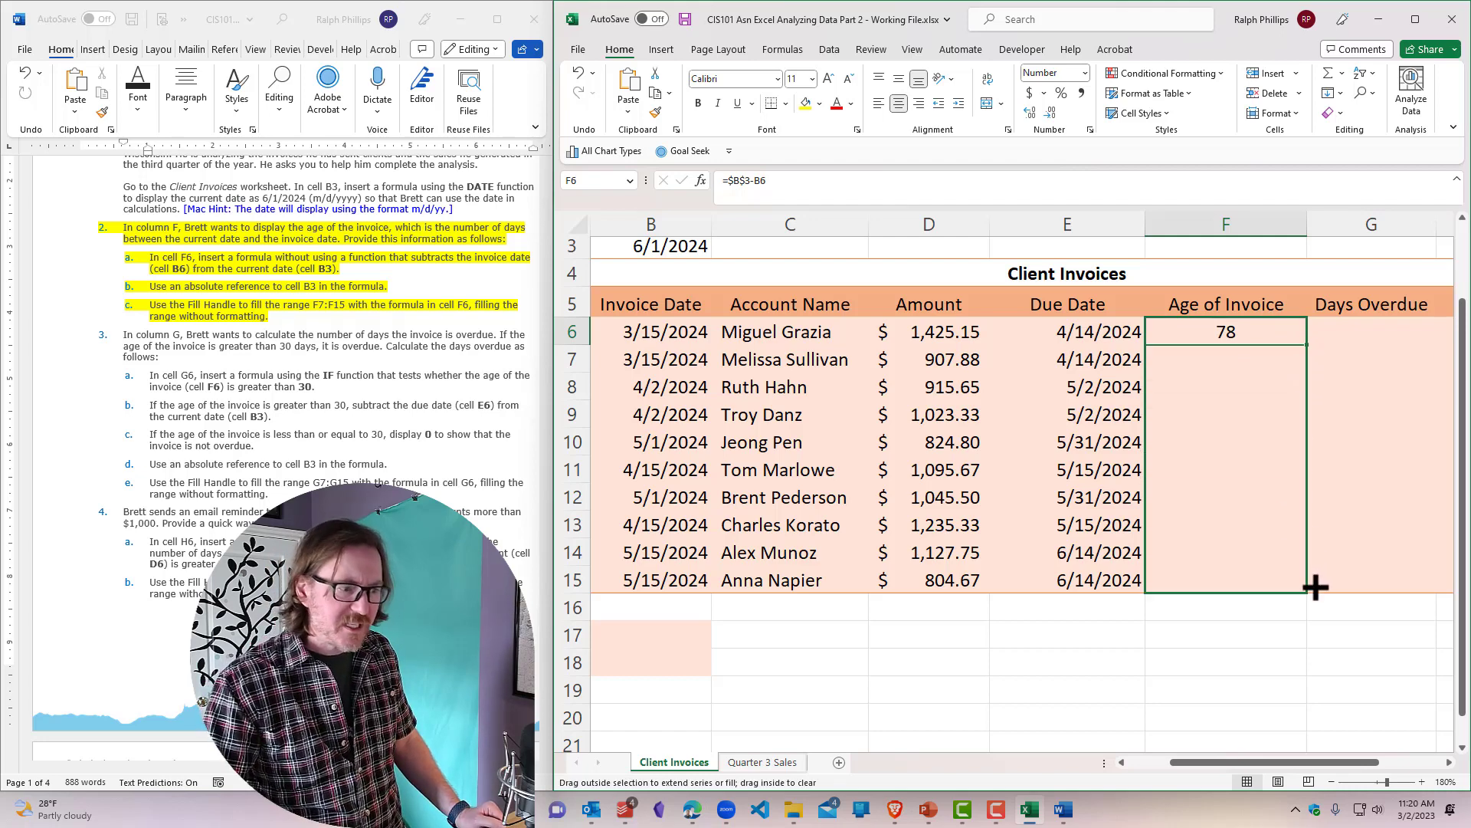
drag(1315, 587, 1315, 587)
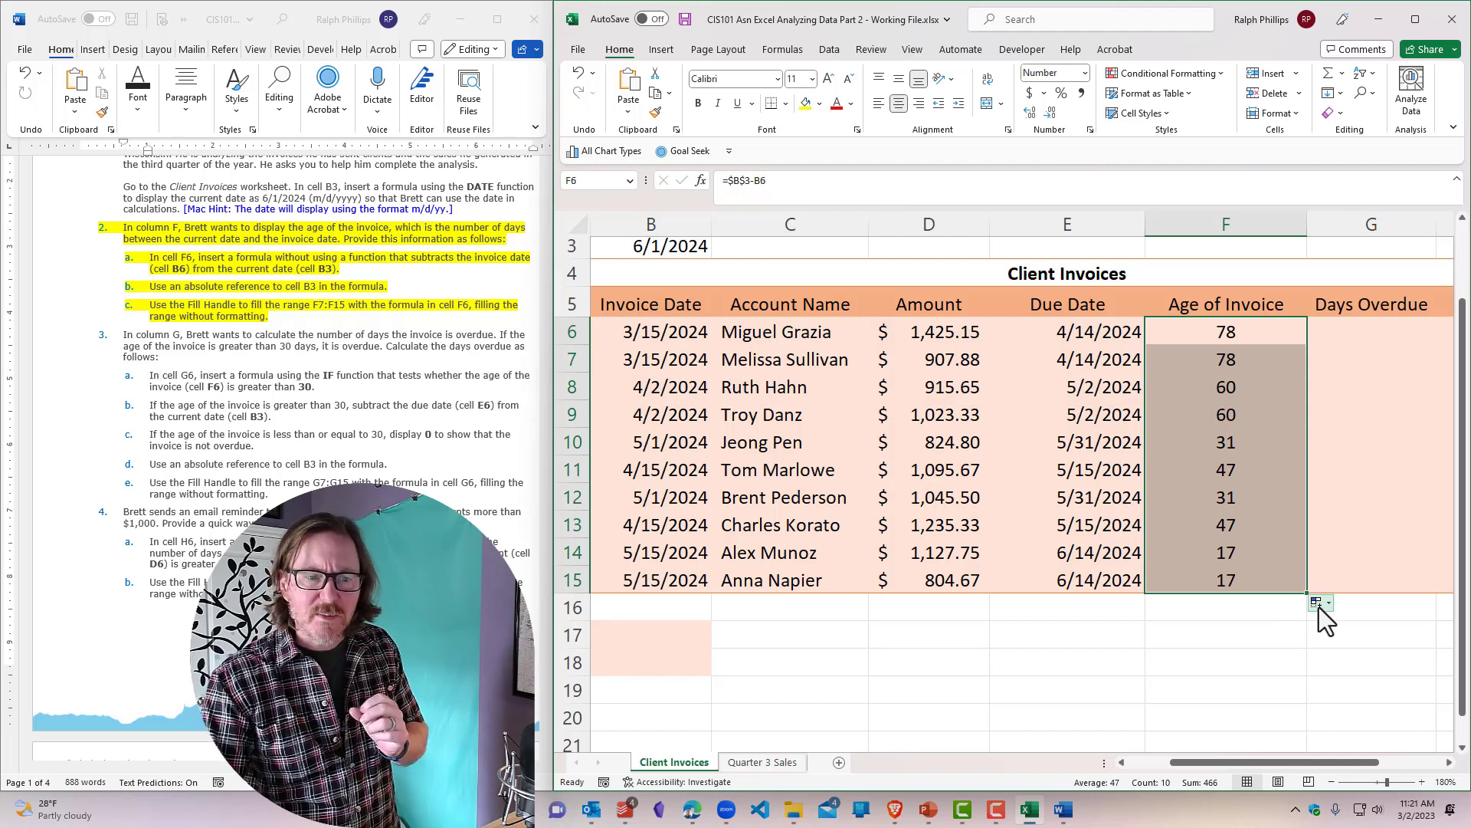
click(1327, 604)
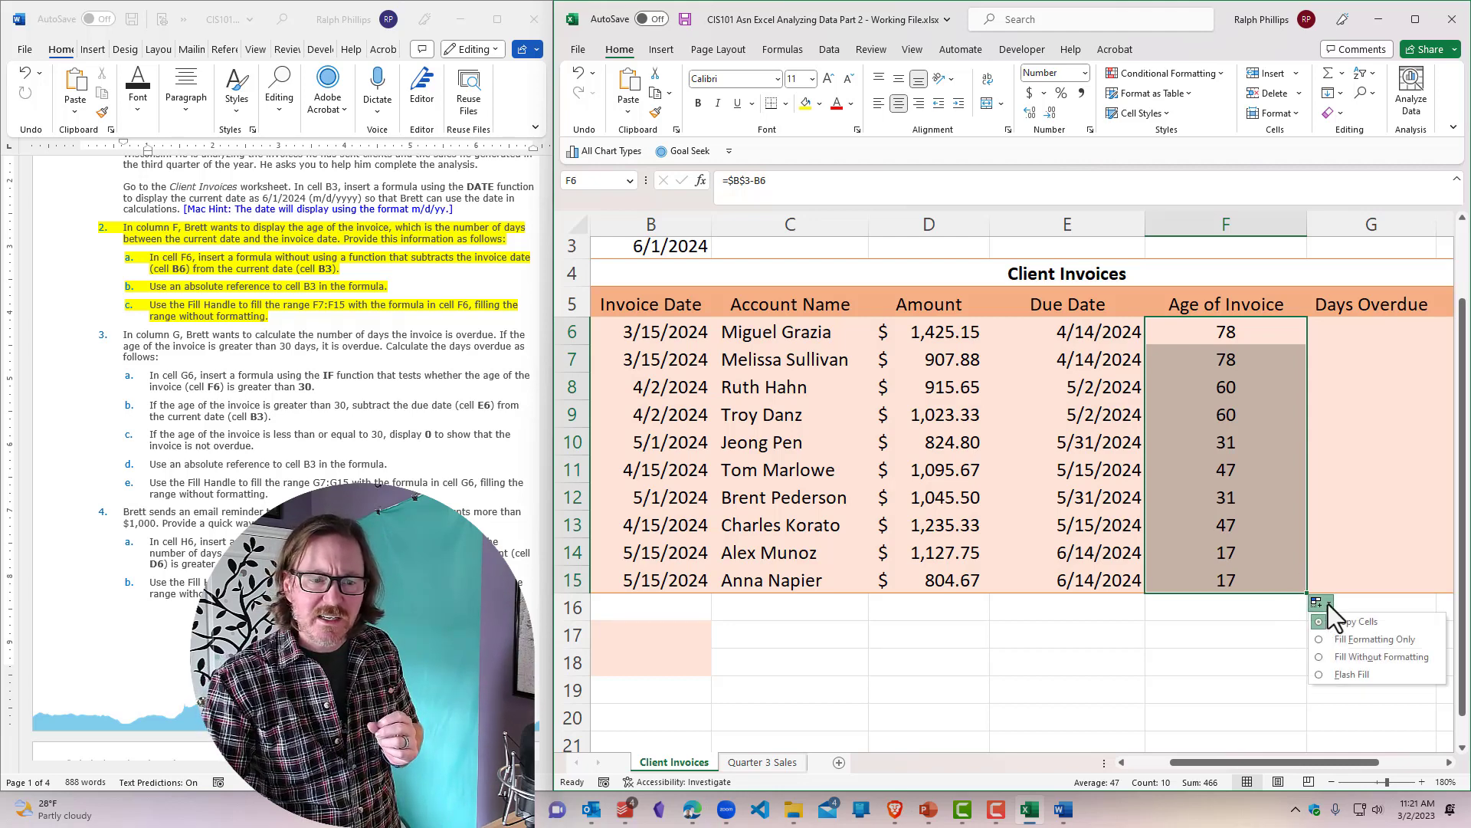
click(1330, 657)
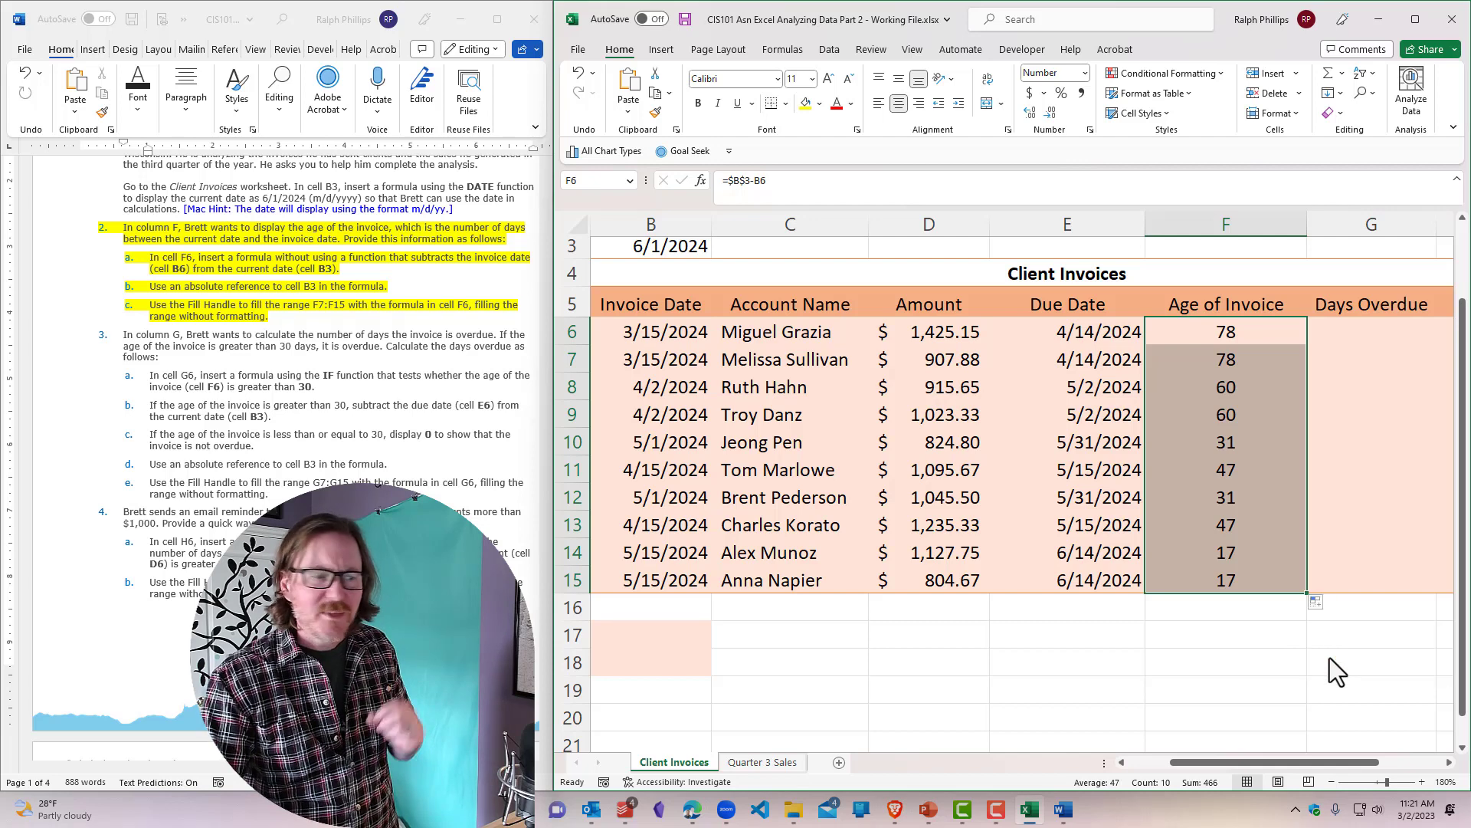
Step: In the Word directions, reread sub-steps b and c of step 2 on the absolute reference and the fill range
click(173, 301)
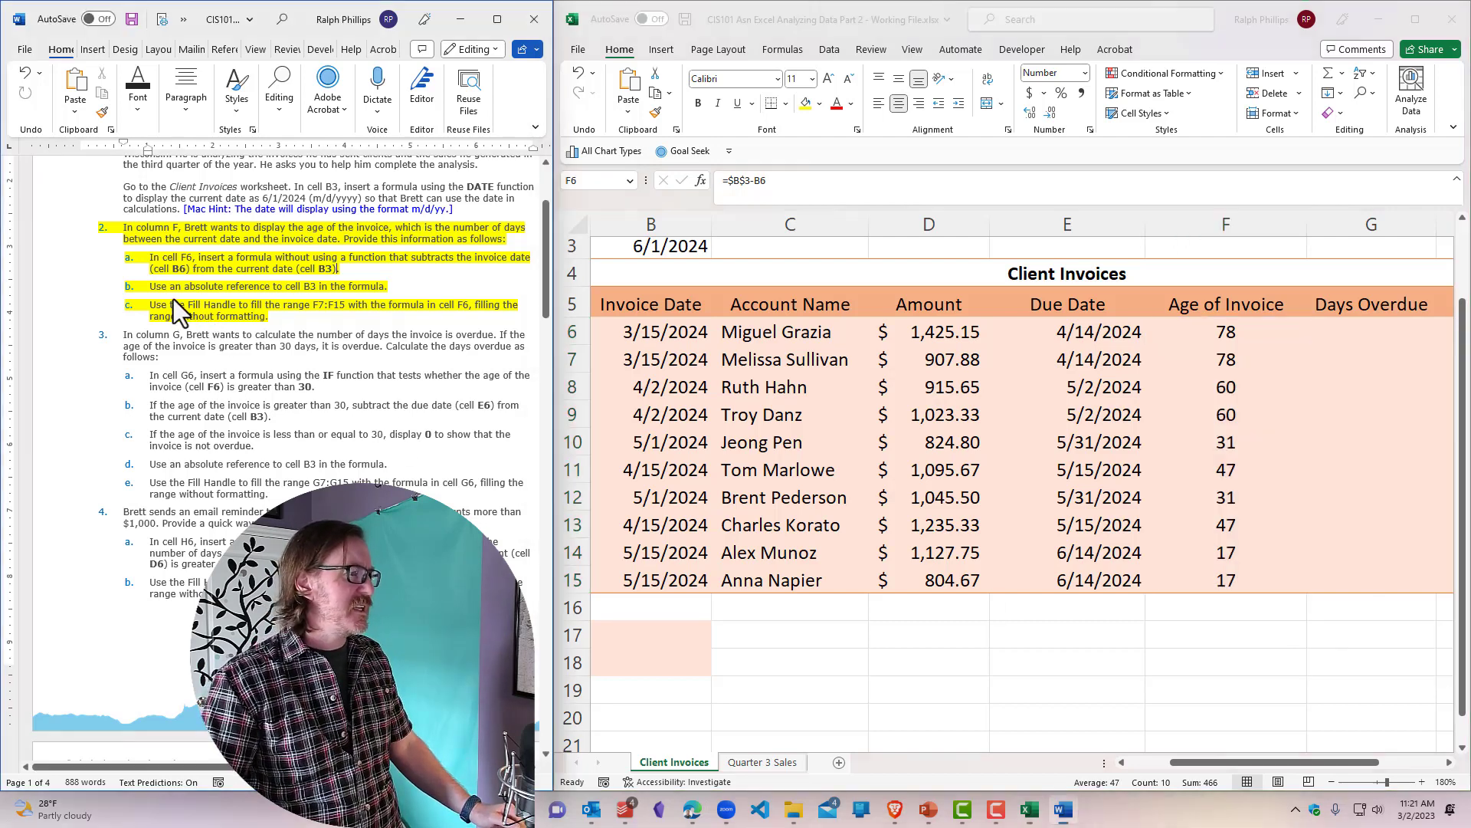
drag(149, 287, 401, 290)
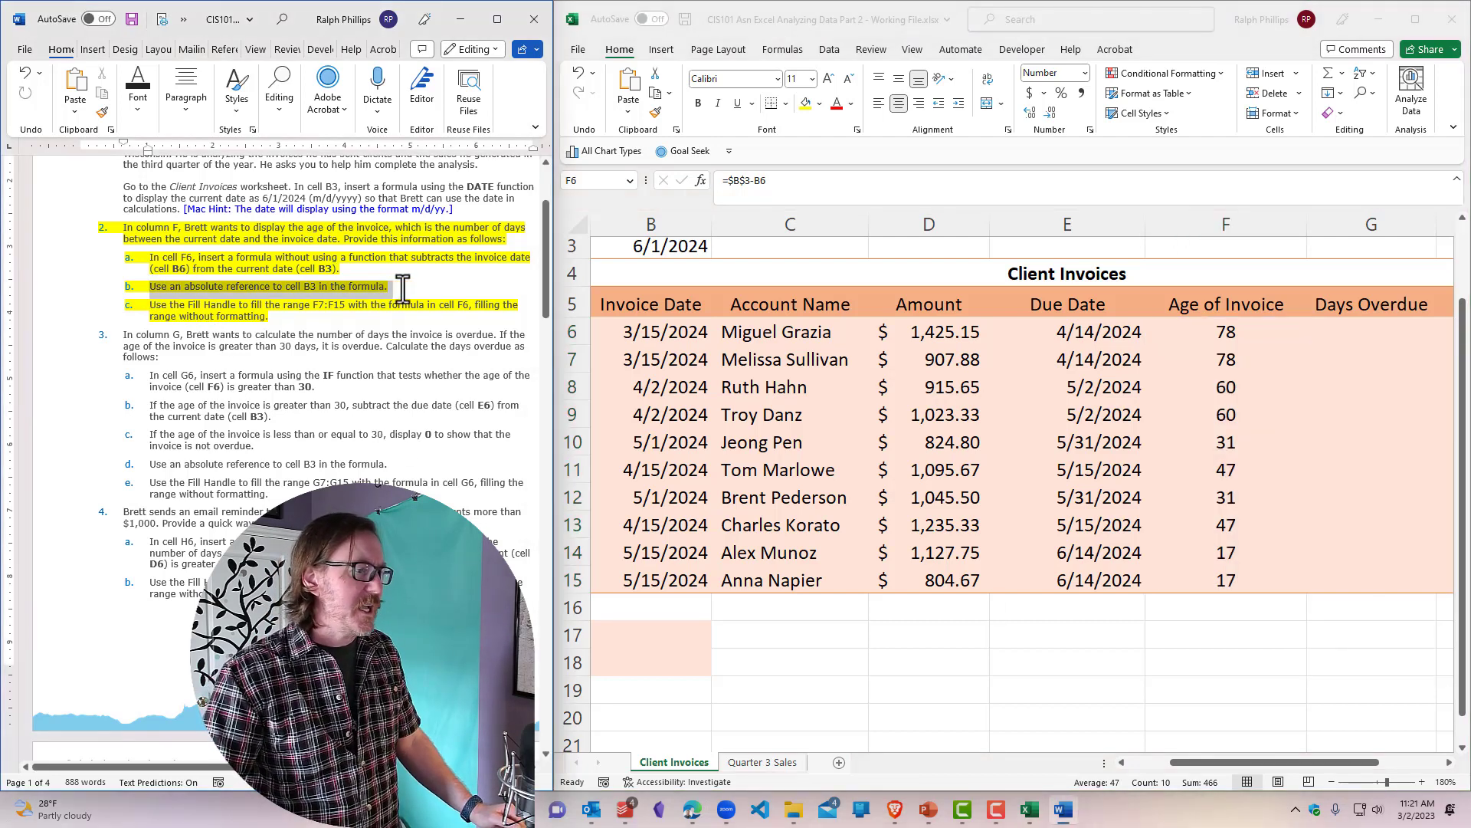
drag(150, 305, 268, 316)
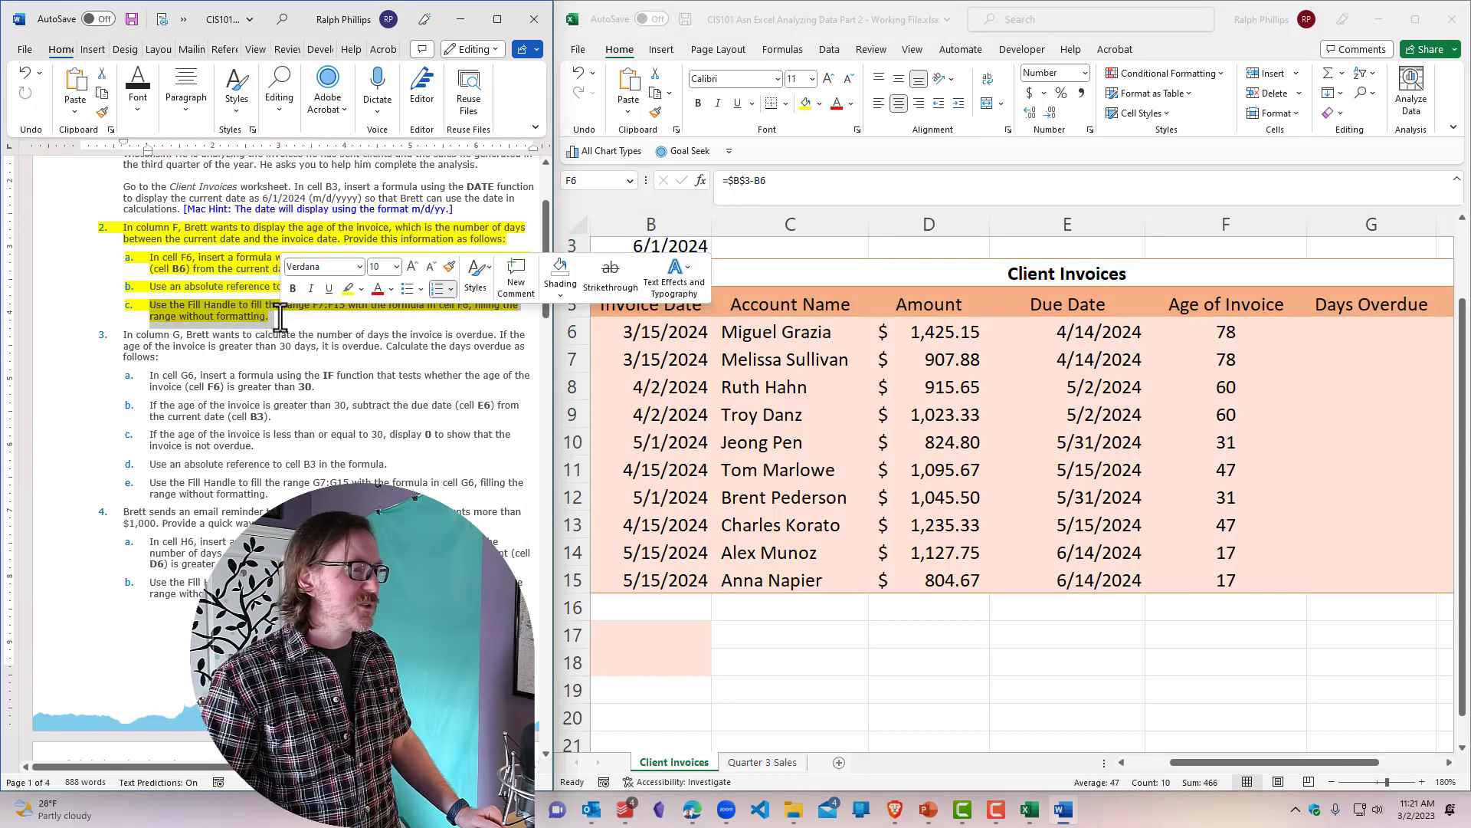
click(446, 346)
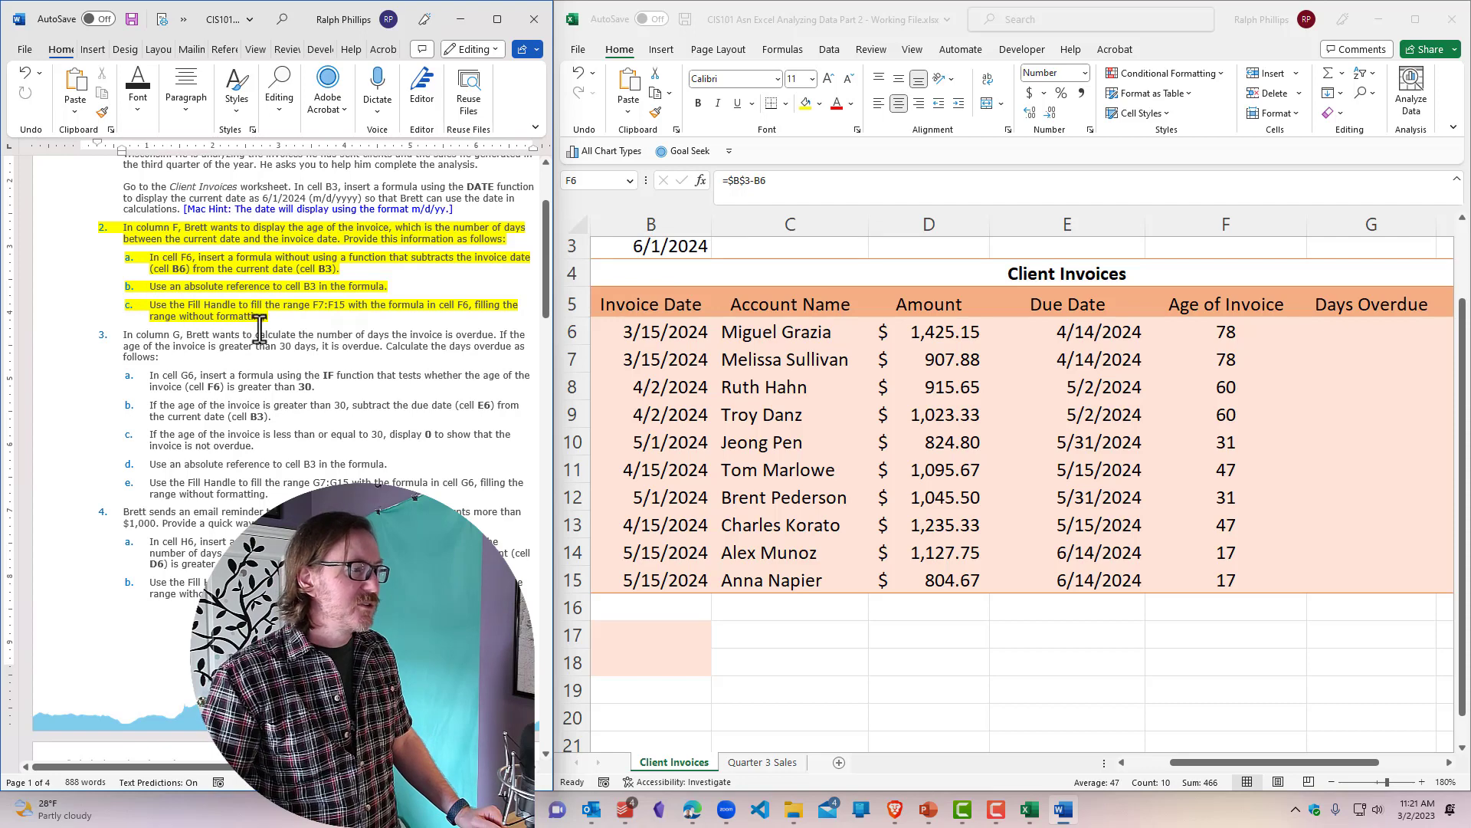
Step: In the Excel workbook, inspect the filled age of invoice formulas in cells F8, F11 and F13
click(1255, 411)
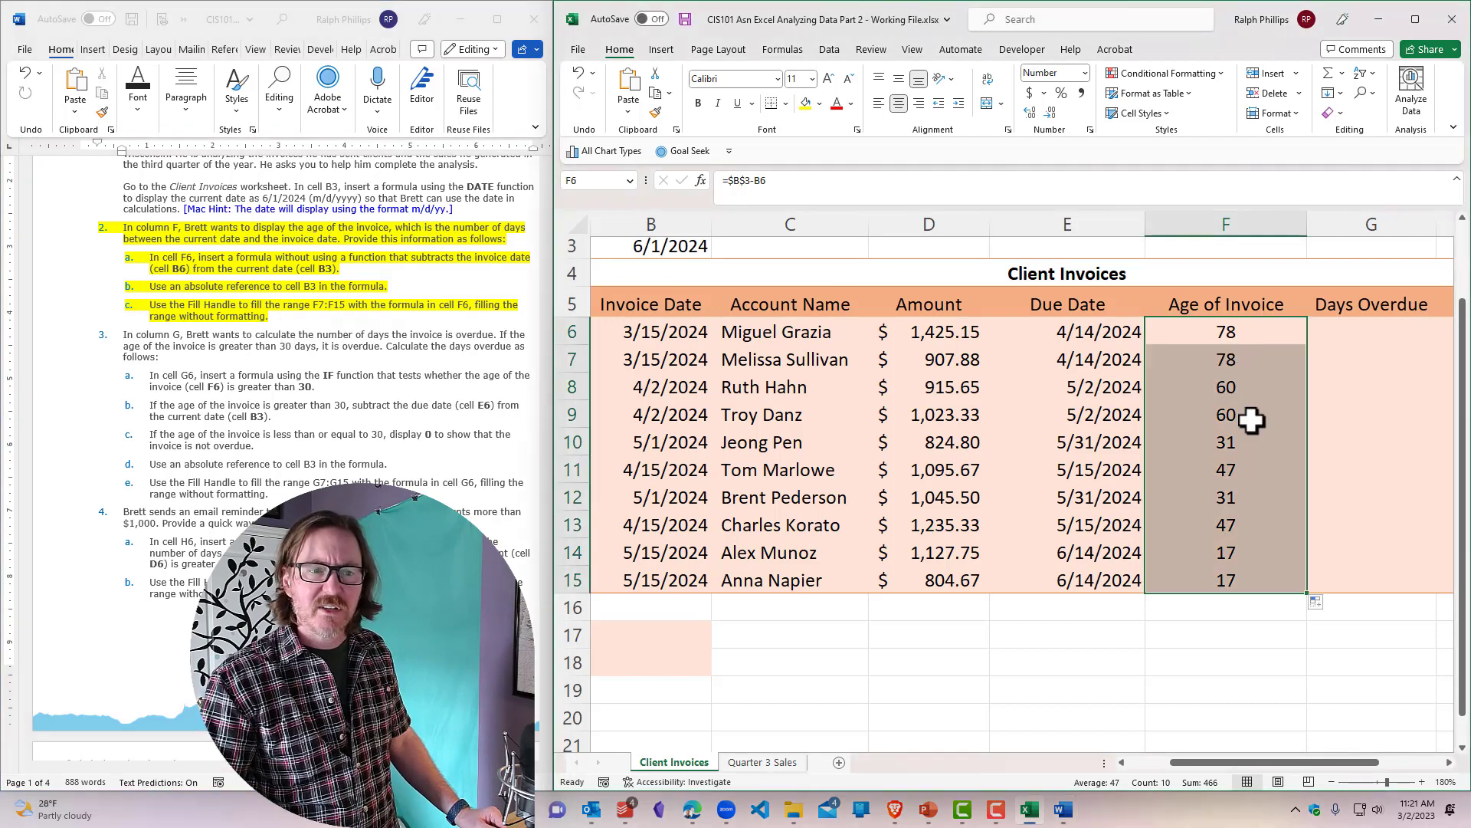
click(1257, 466)
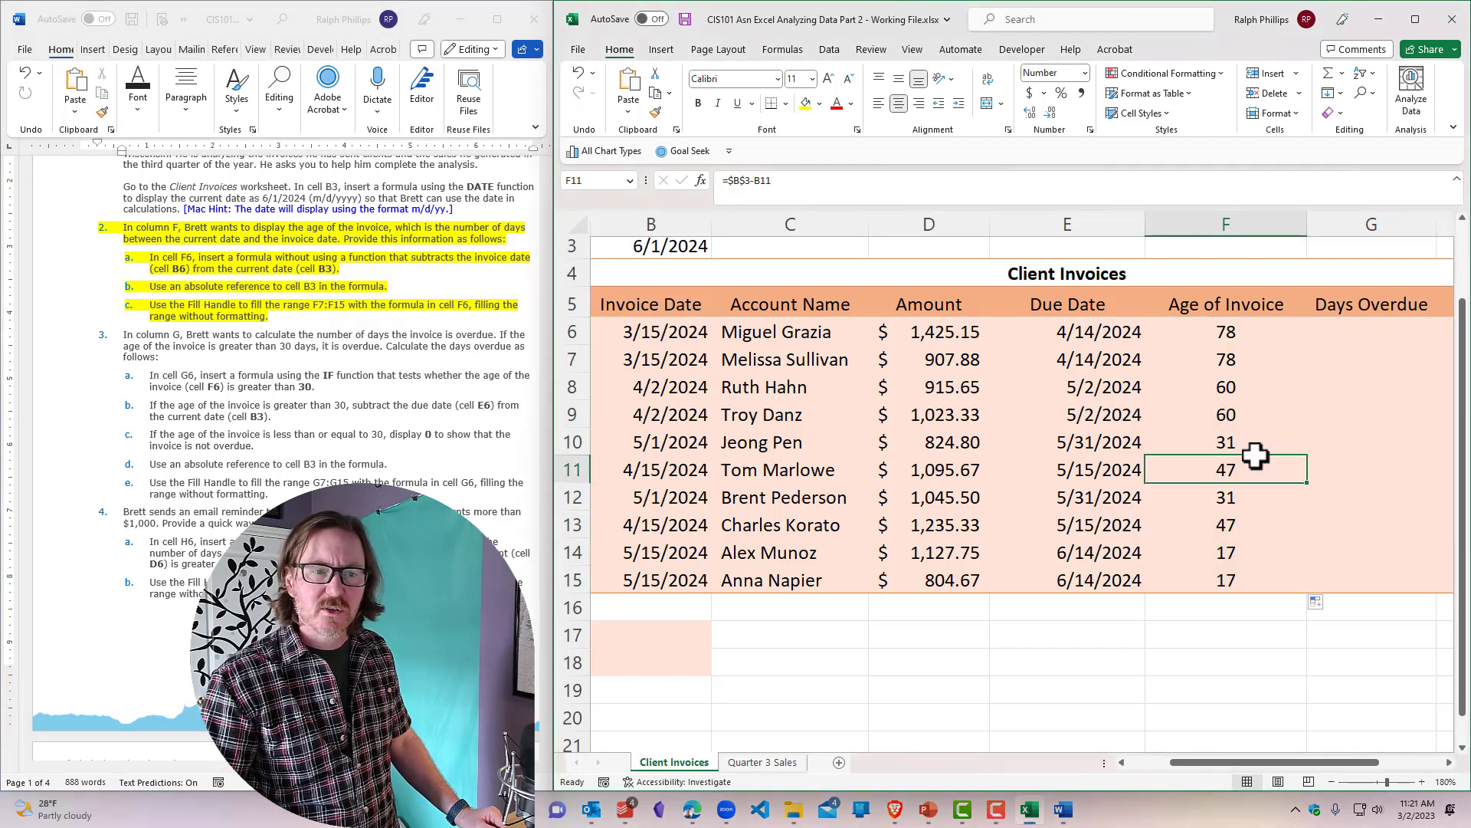
double_click(1215, 386)
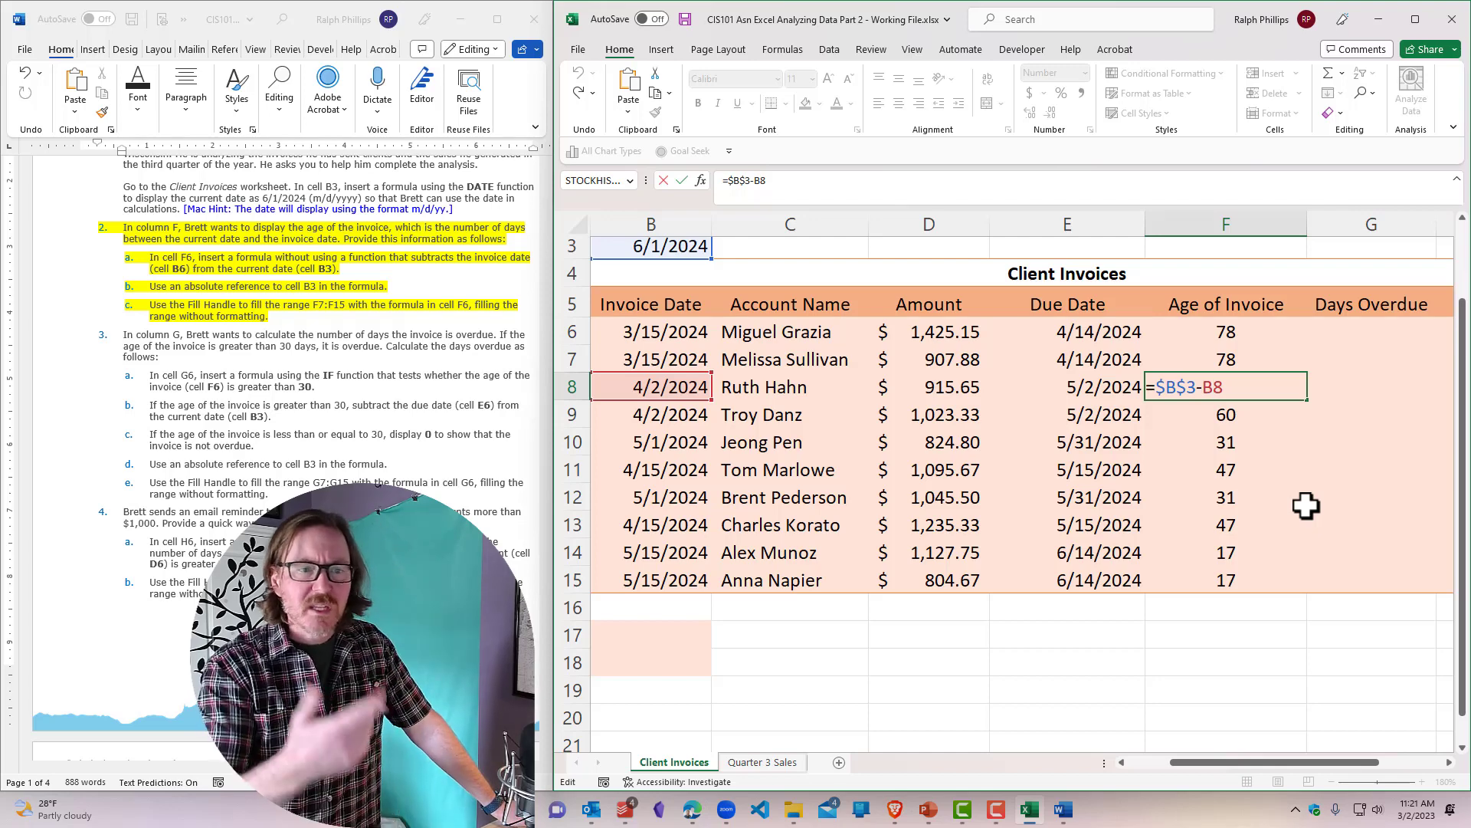
key(Return)
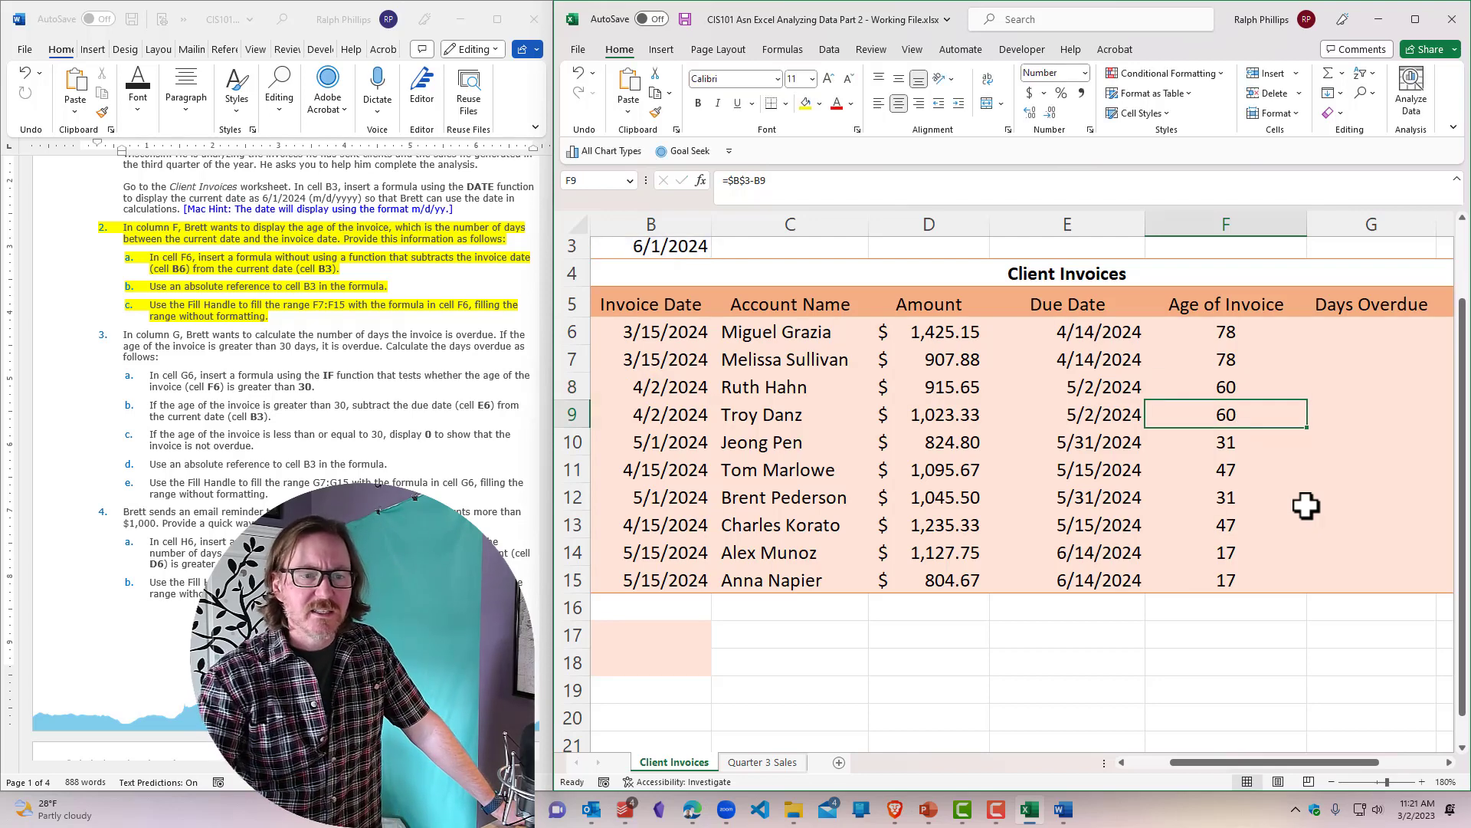
double_click(1240, 470)
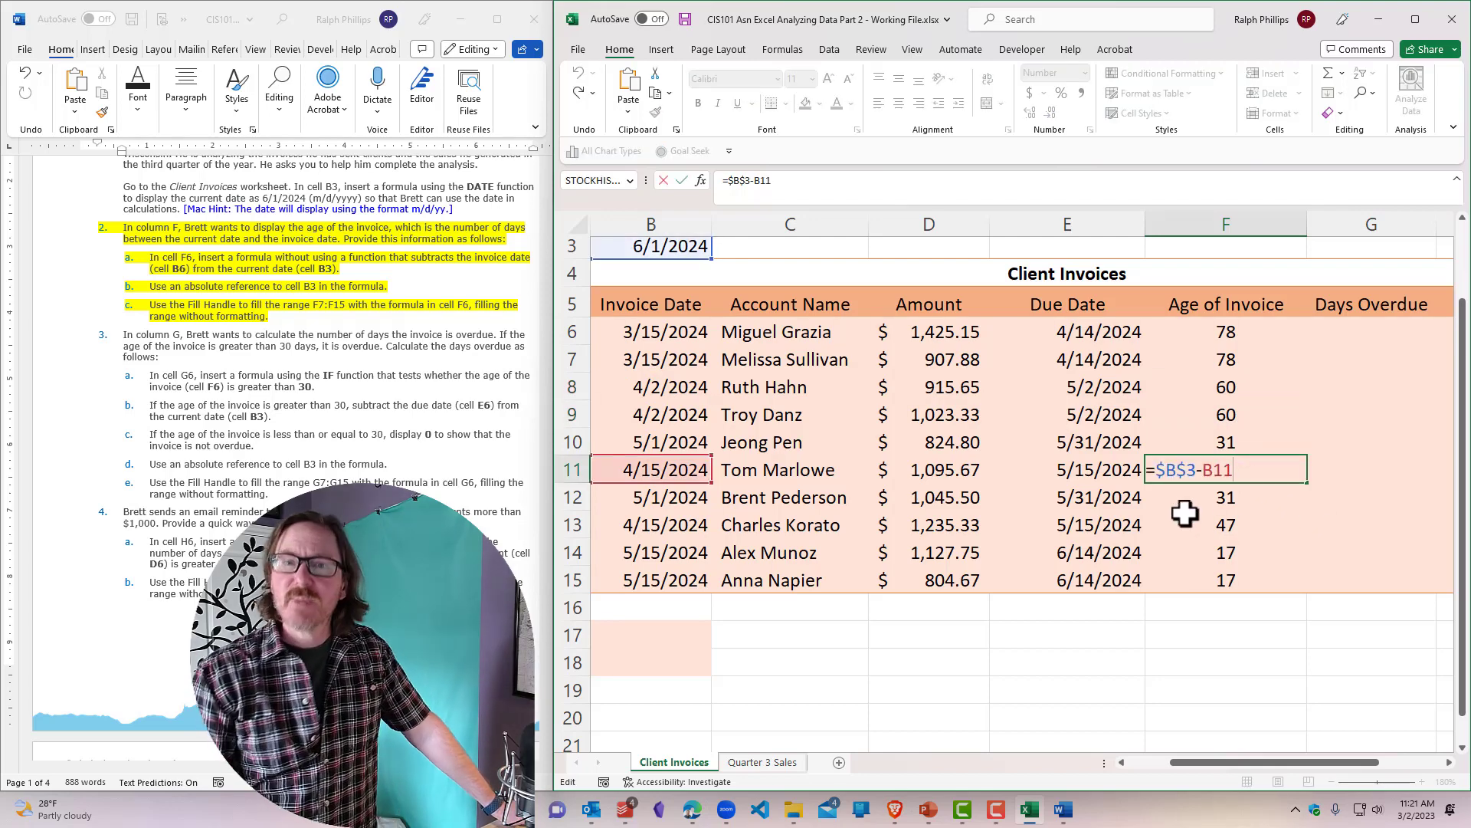
key(Return)
double_click(1223, 525)
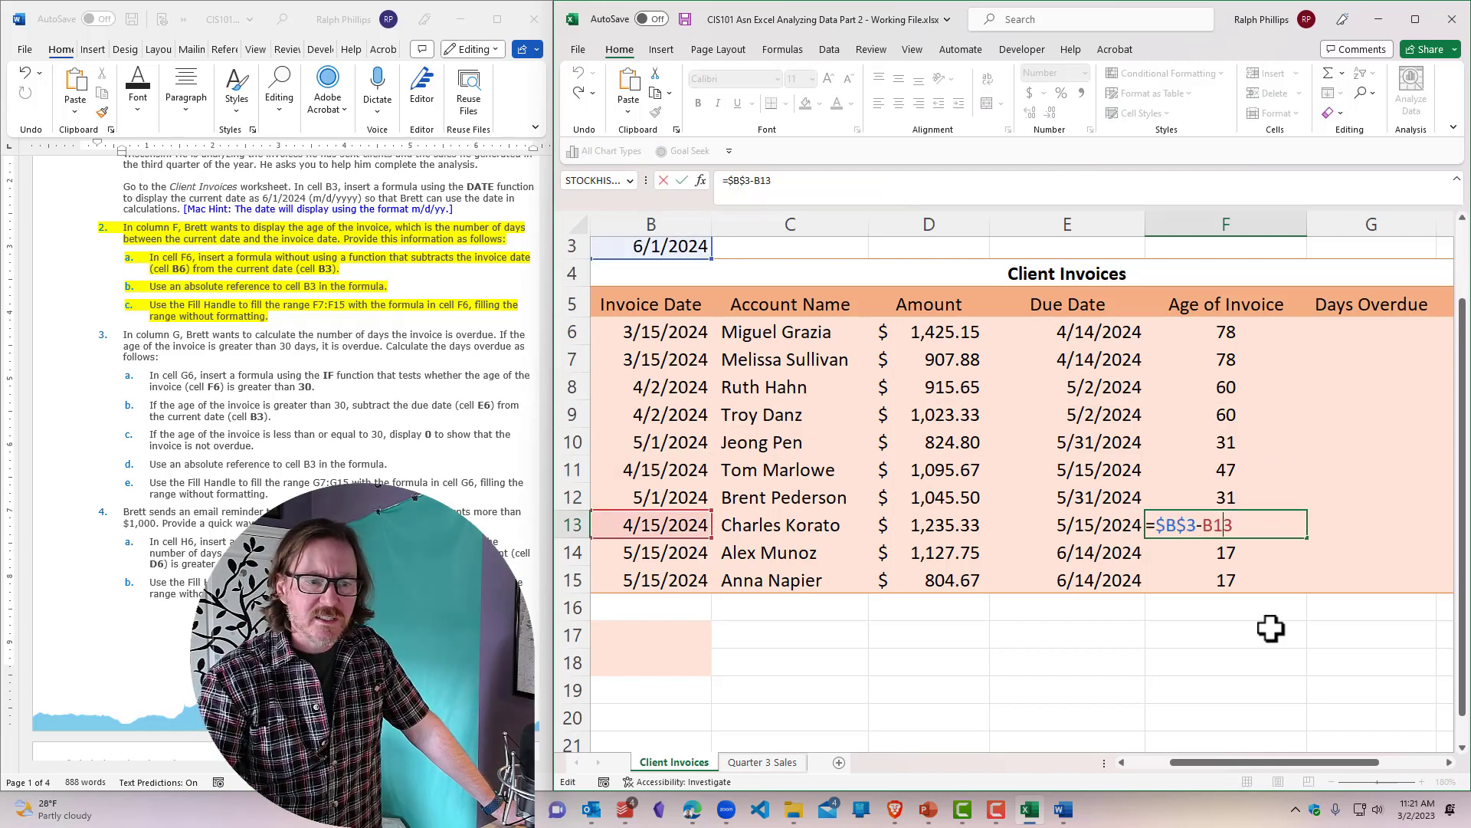
key(Return)
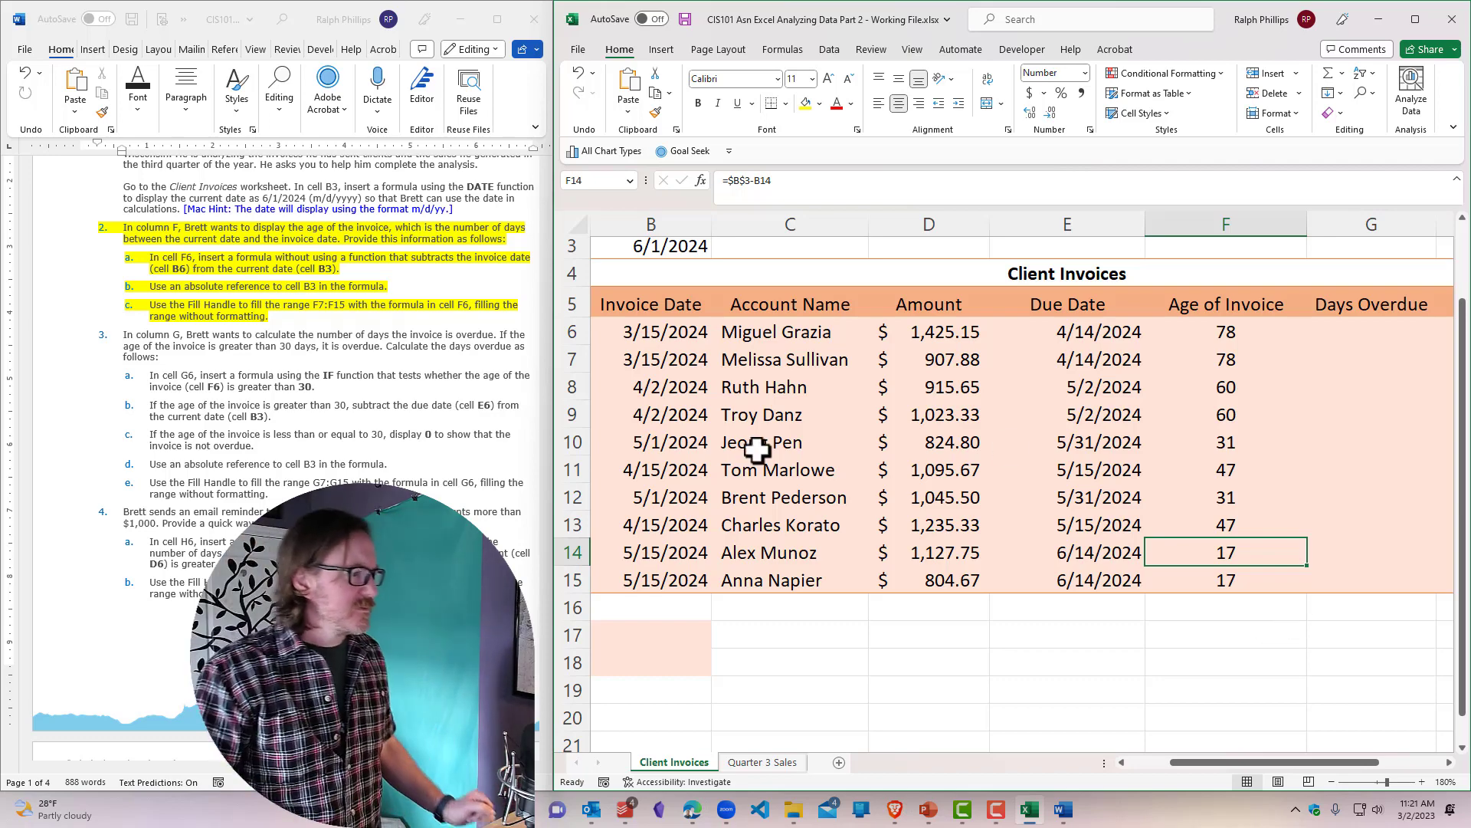
Step: In the Word directions, highlight all of step 3, including sub-steps a to e about days overdue, in bright green
click(360, 368)
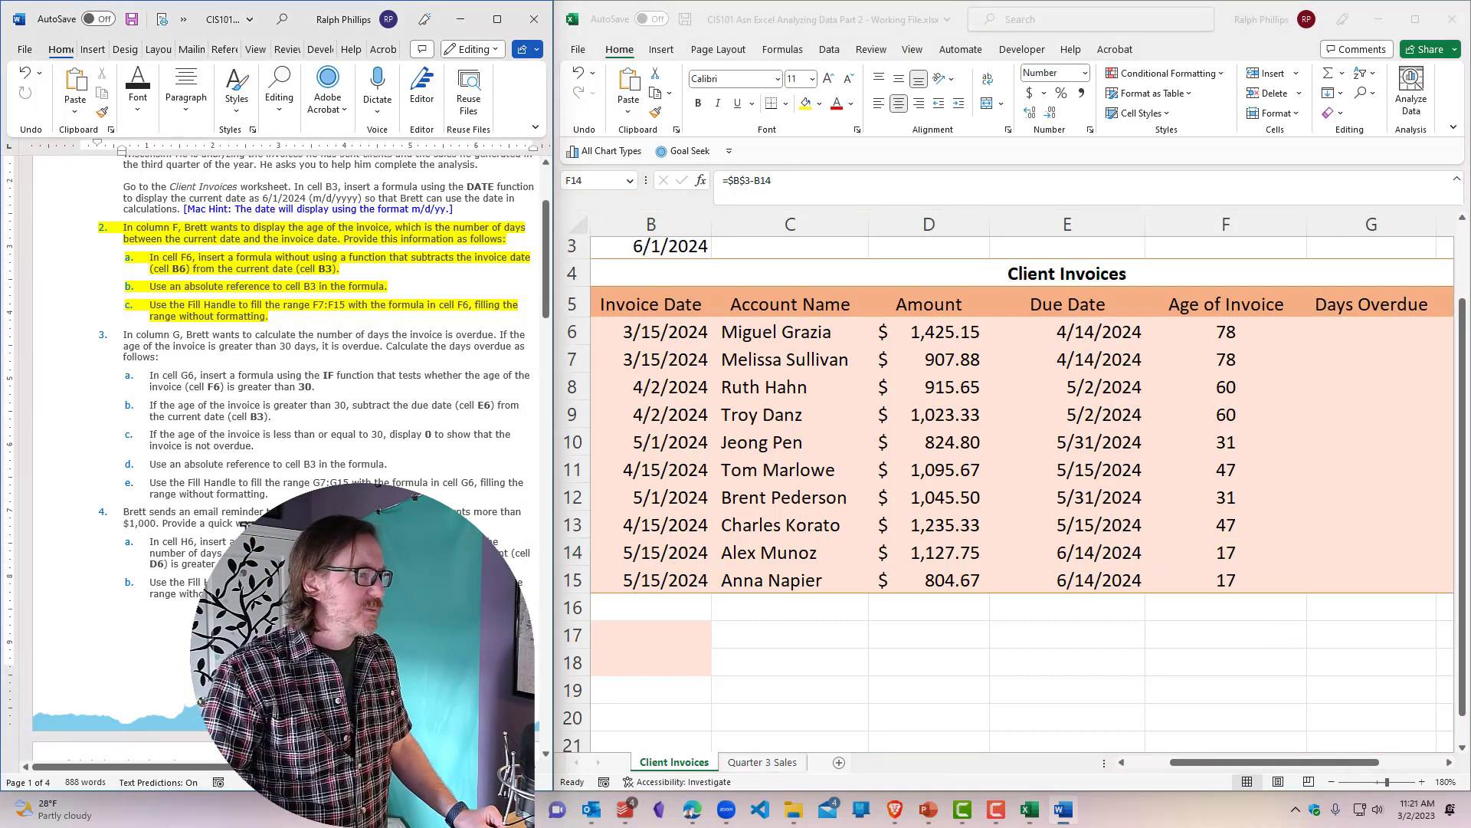
scroll(264, 511, down, 4)
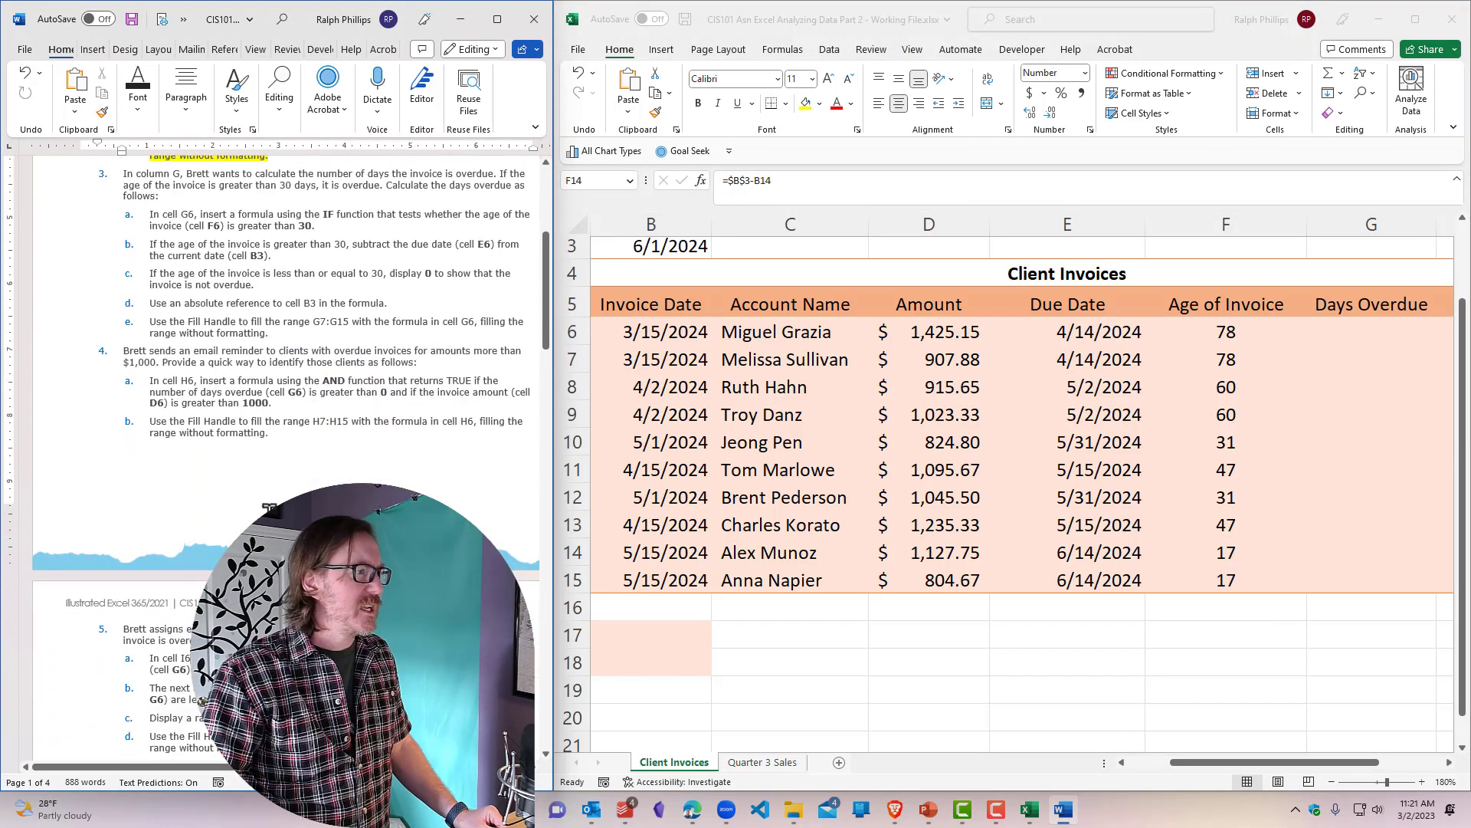
drag(122, 176, 269, 331)
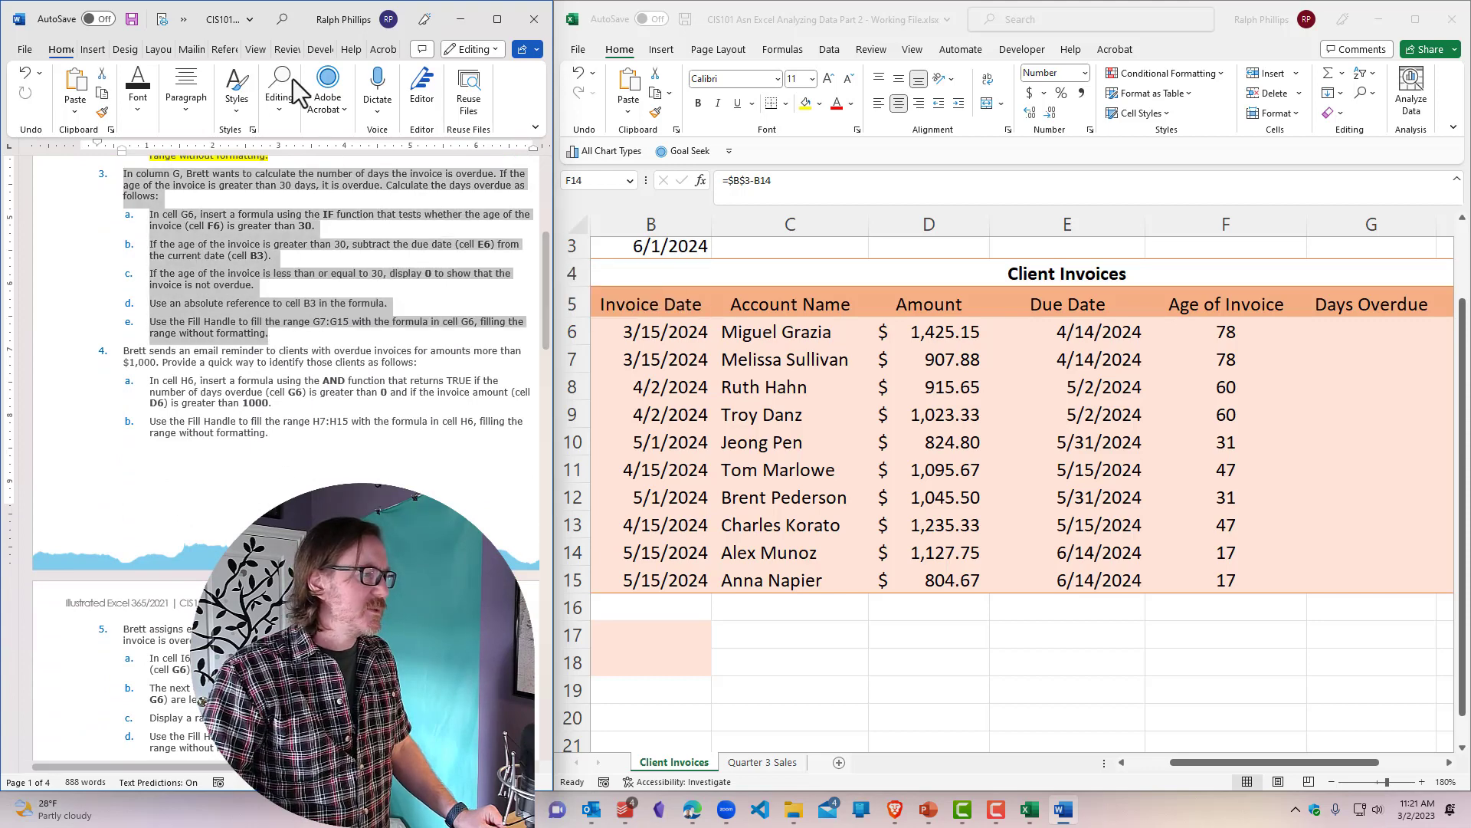
click(145, 114)
click(312, 178)
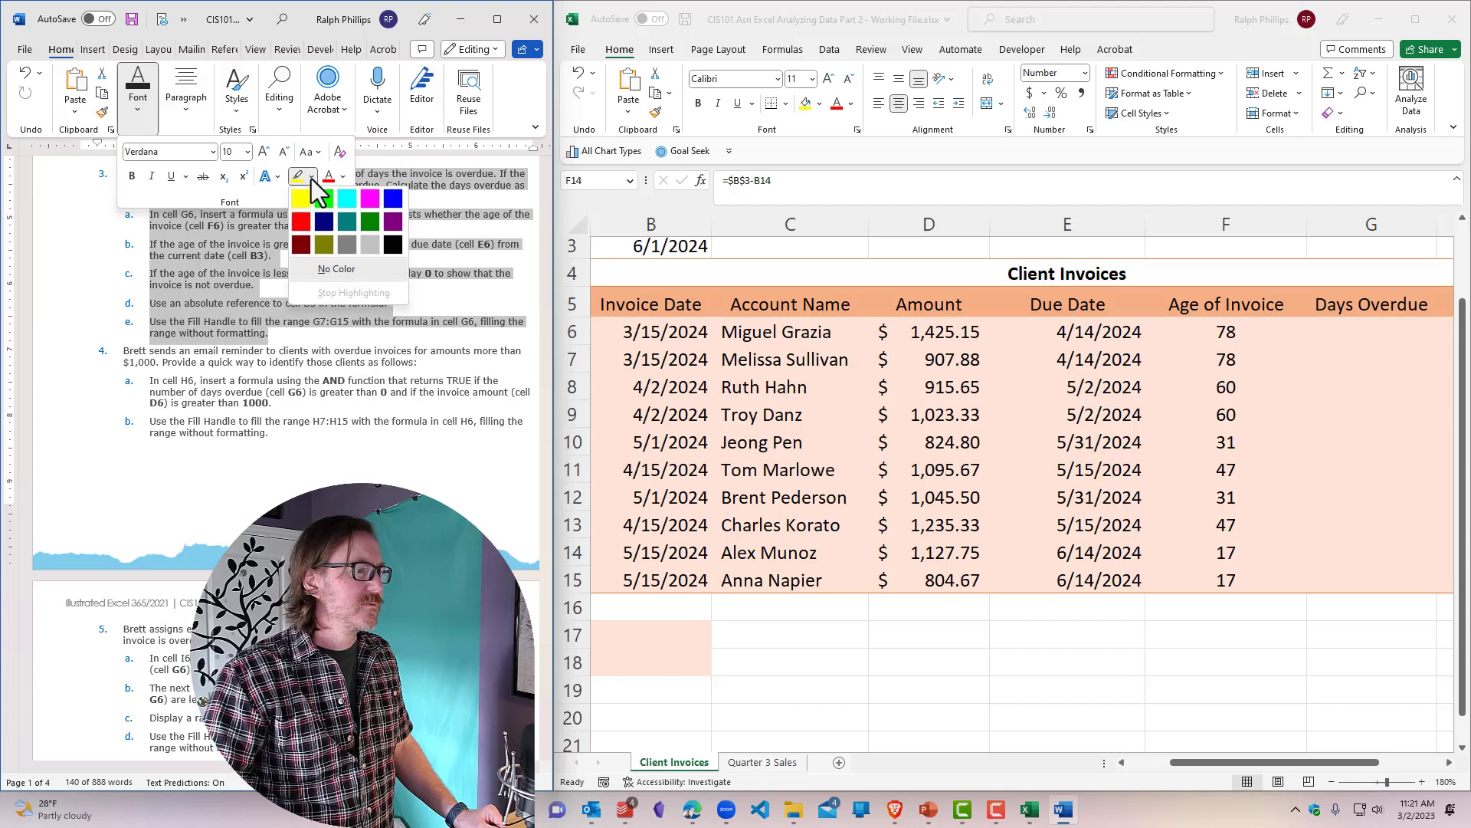
click(320, 199)
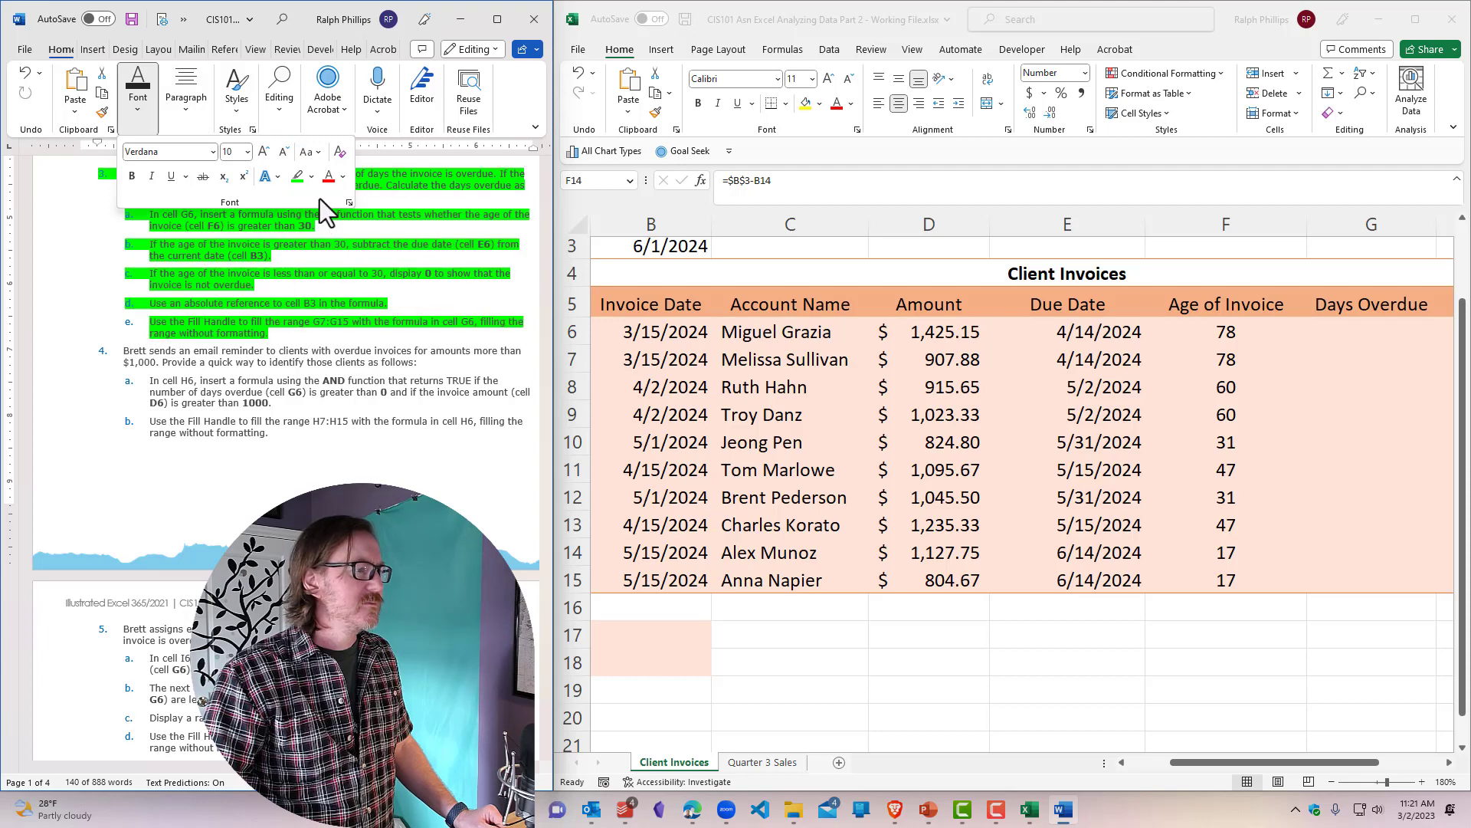
Step: In the Excel workbook, start an IF formula in cell G6 that tests whether F6 is greater than 30
click(414, 351)
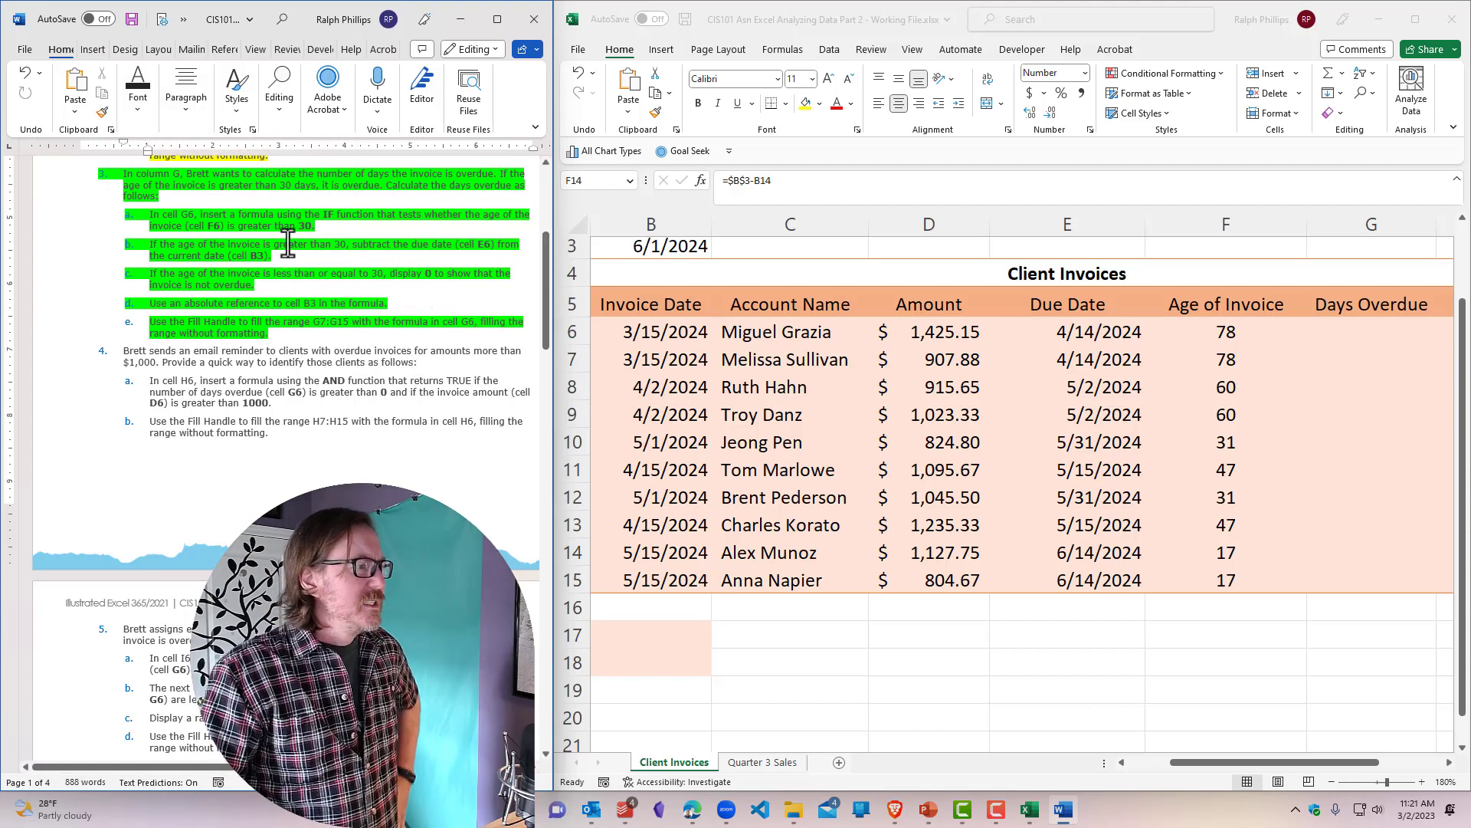
click(1385, 332)
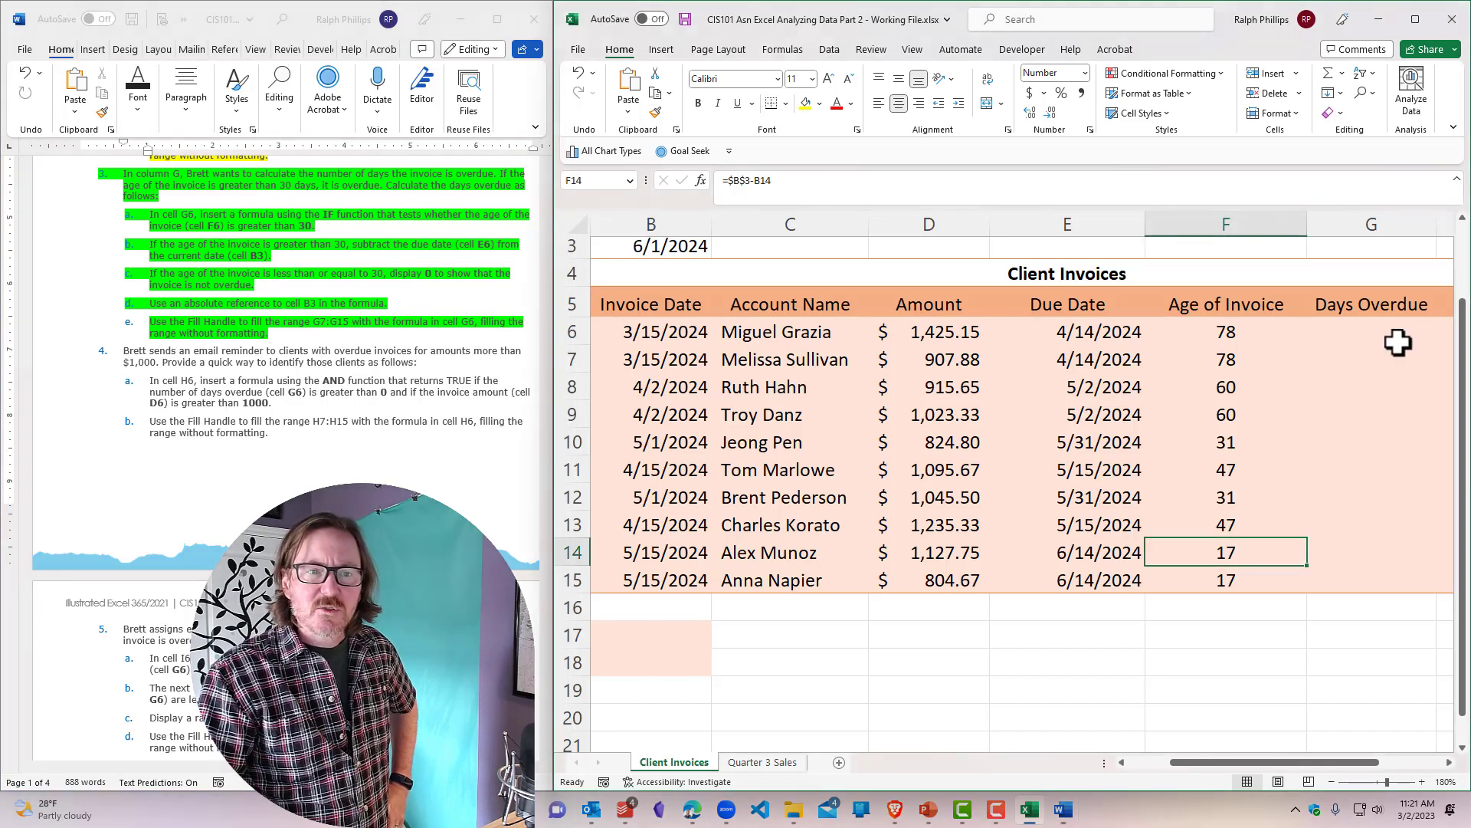
scroll(1372, 360, down, 1)
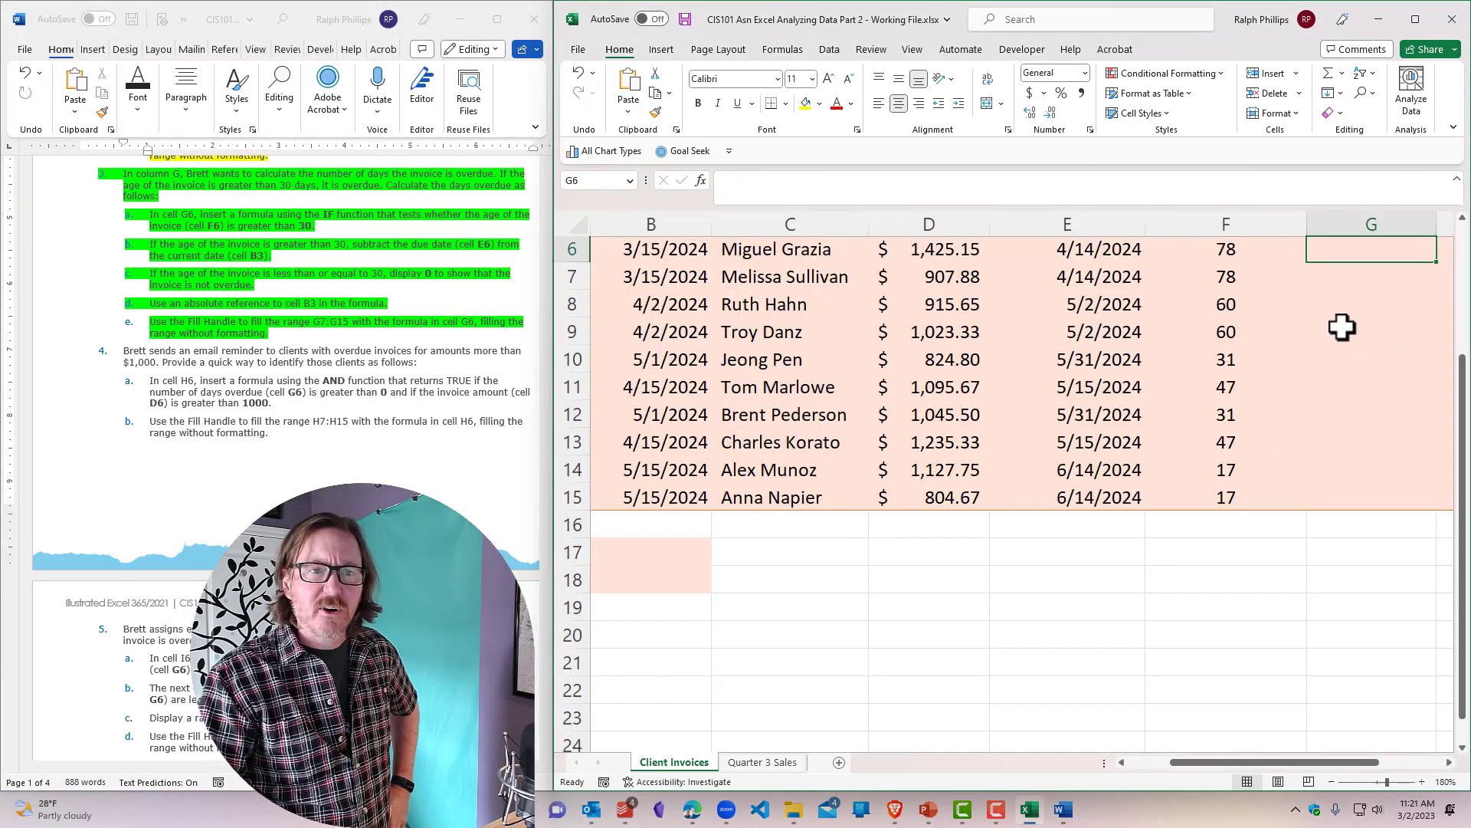
scroll(1341, 337, up, 1)
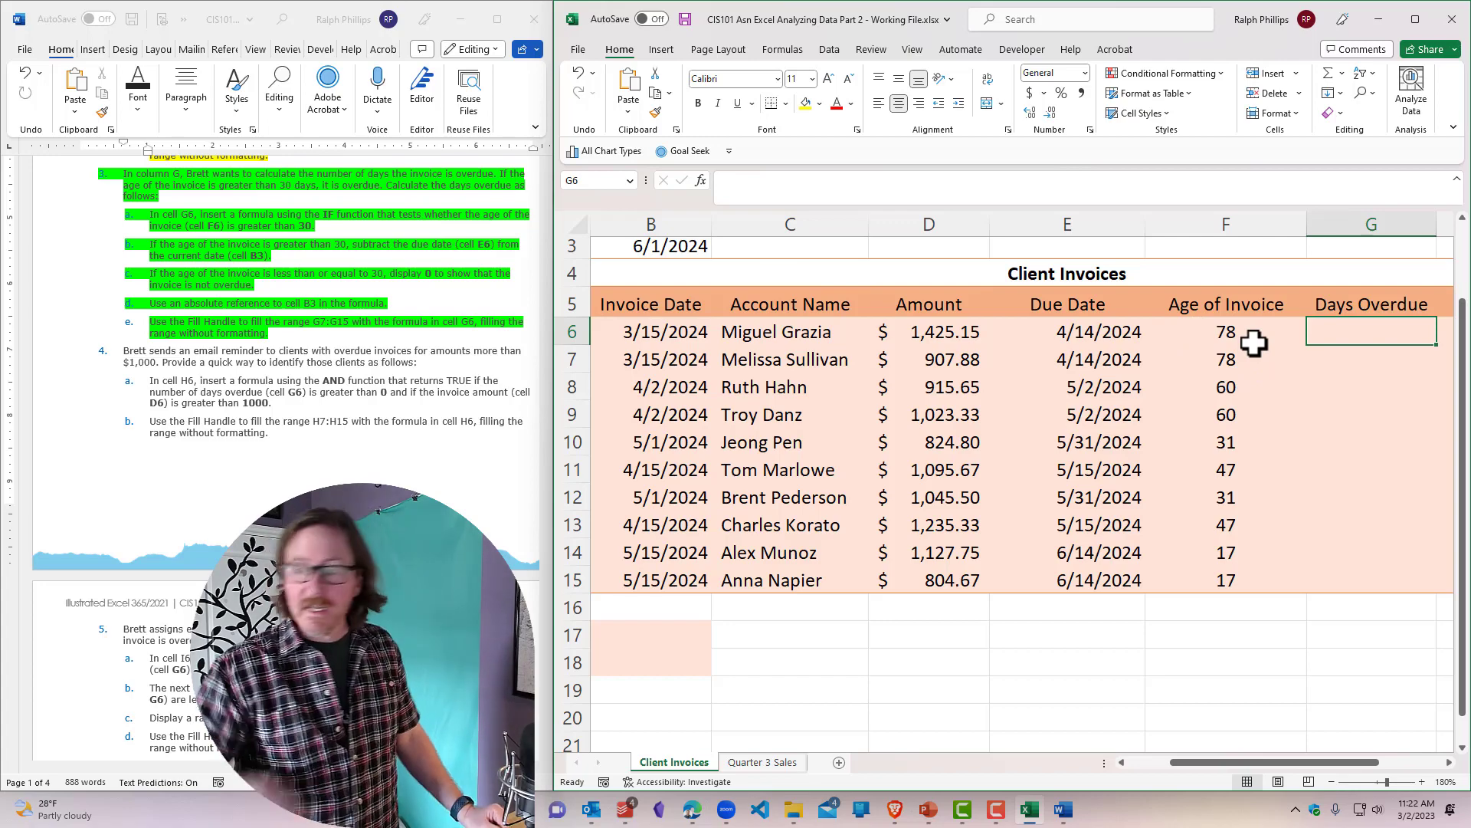
click(1448, 762)
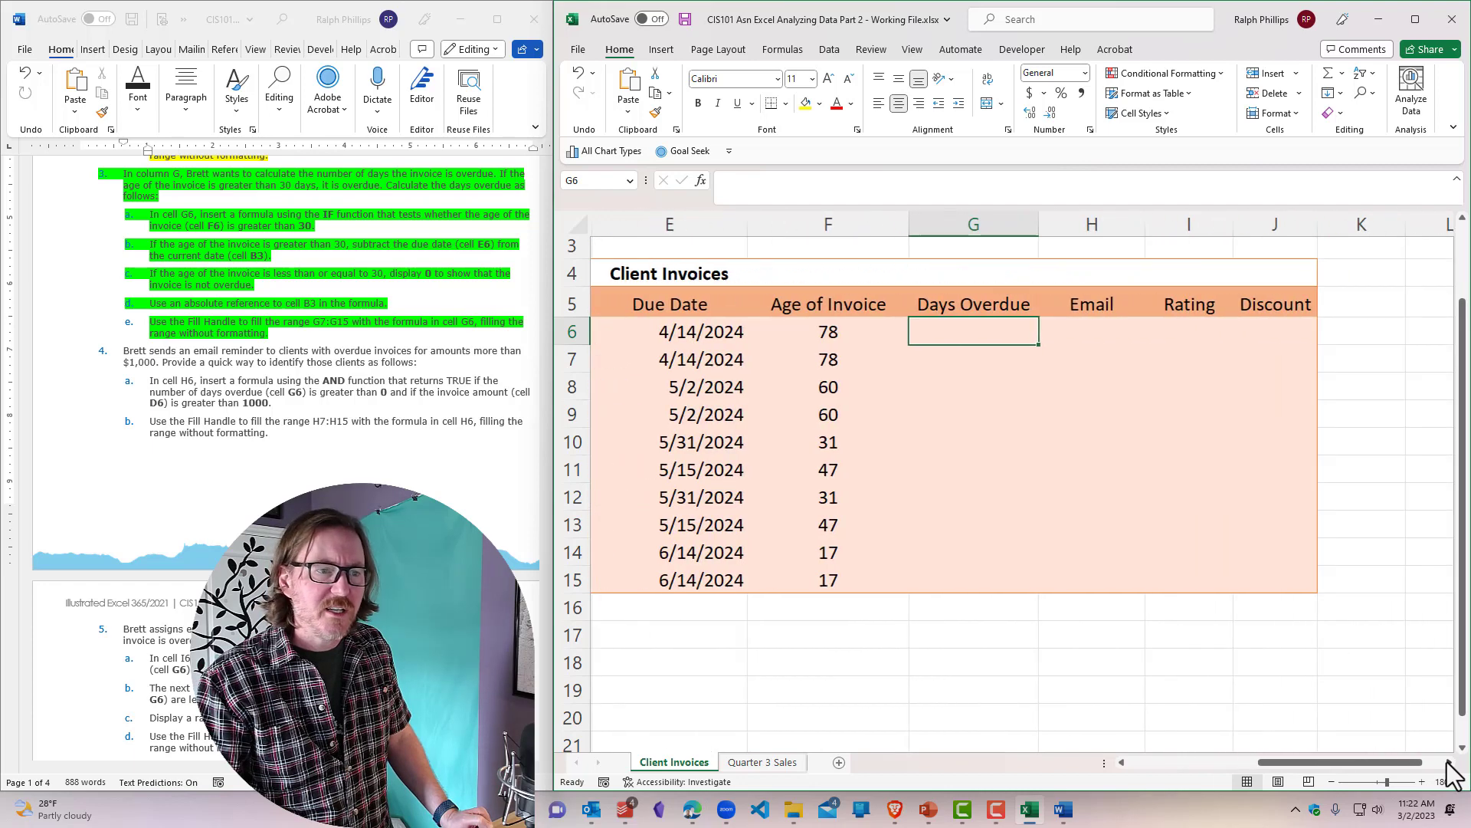
click(674, 342)
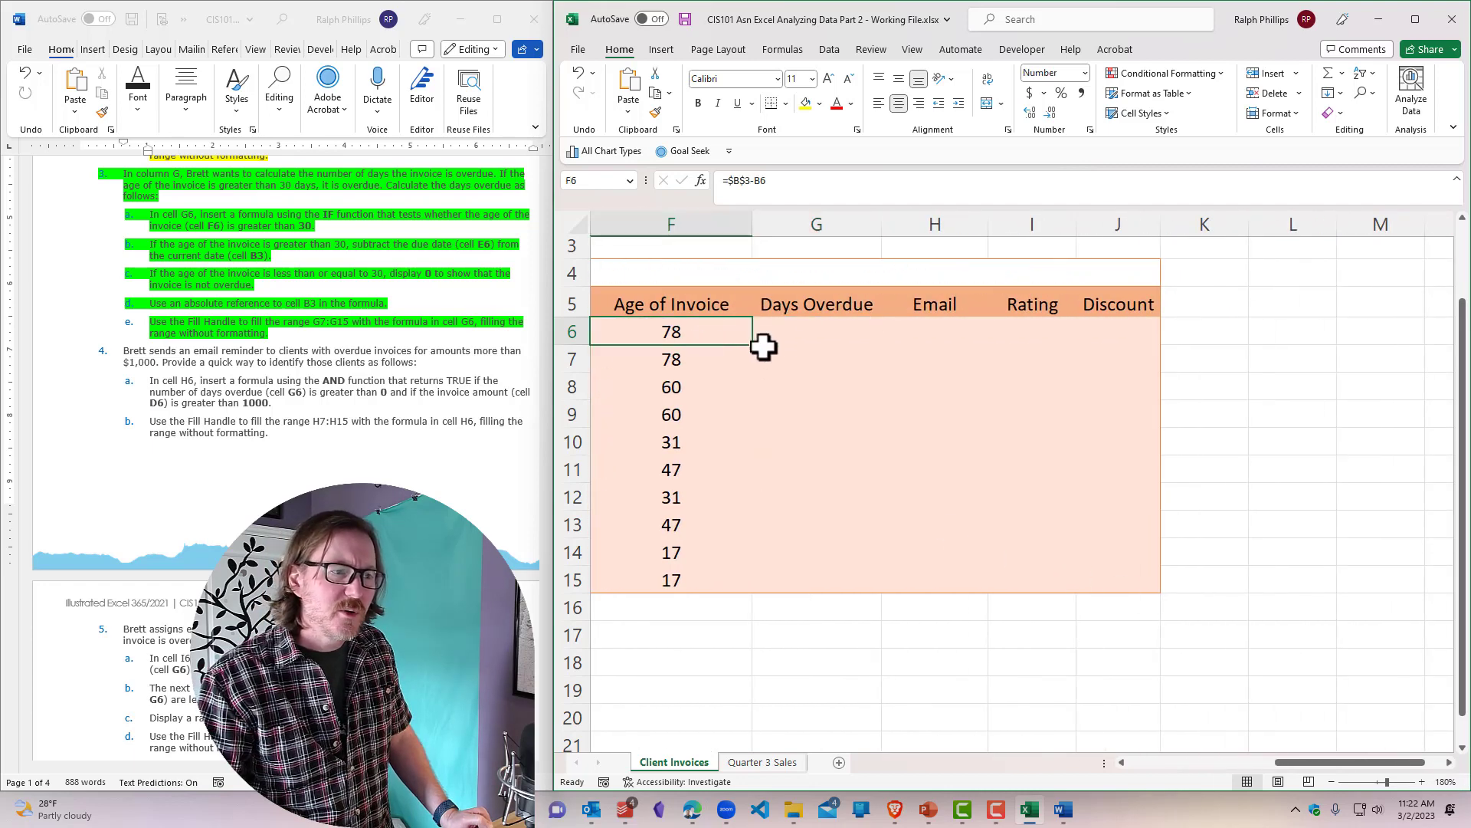
click(811, 324)
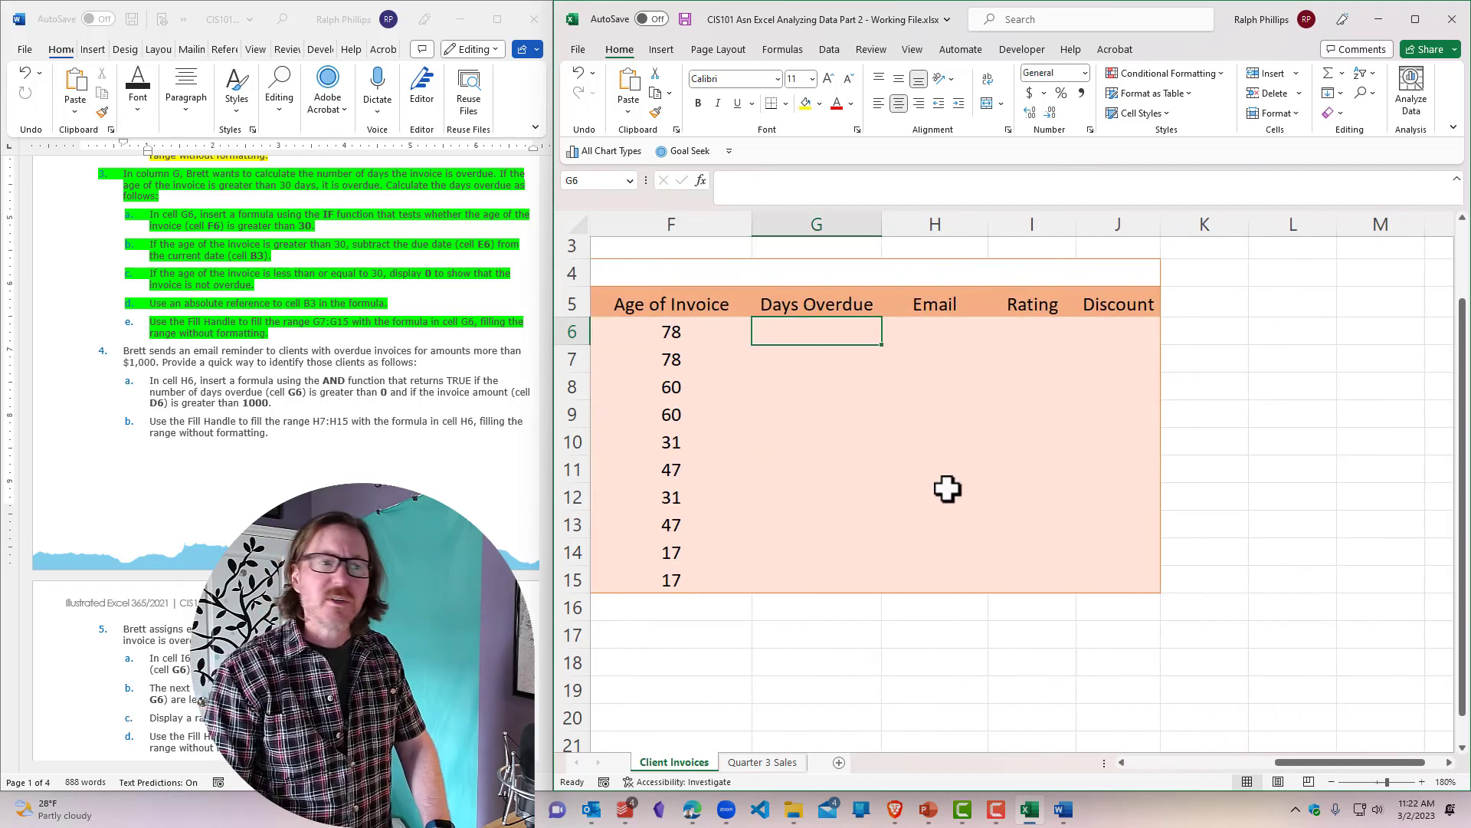
text(=IF()
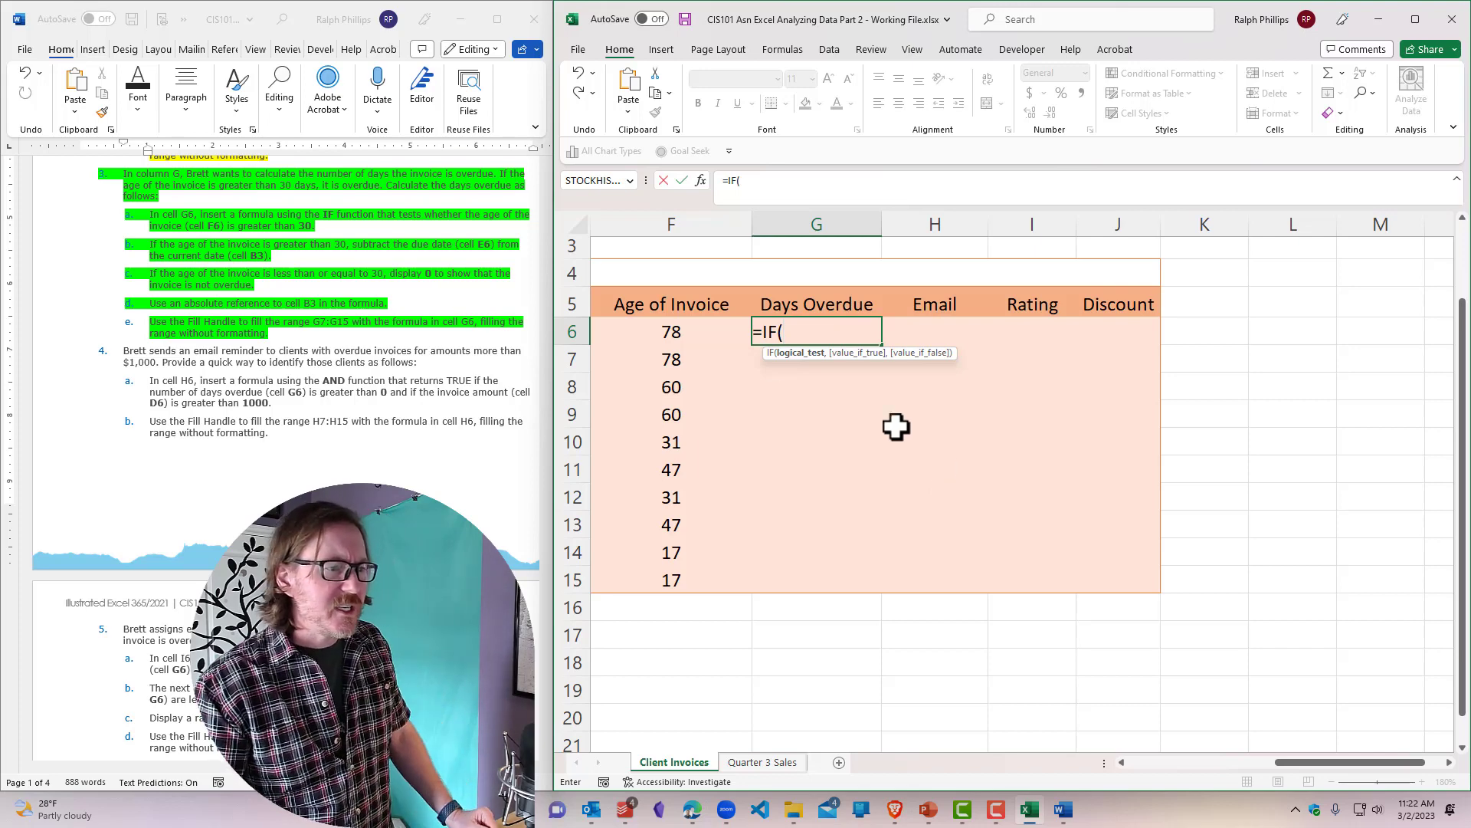
click(673, 333)
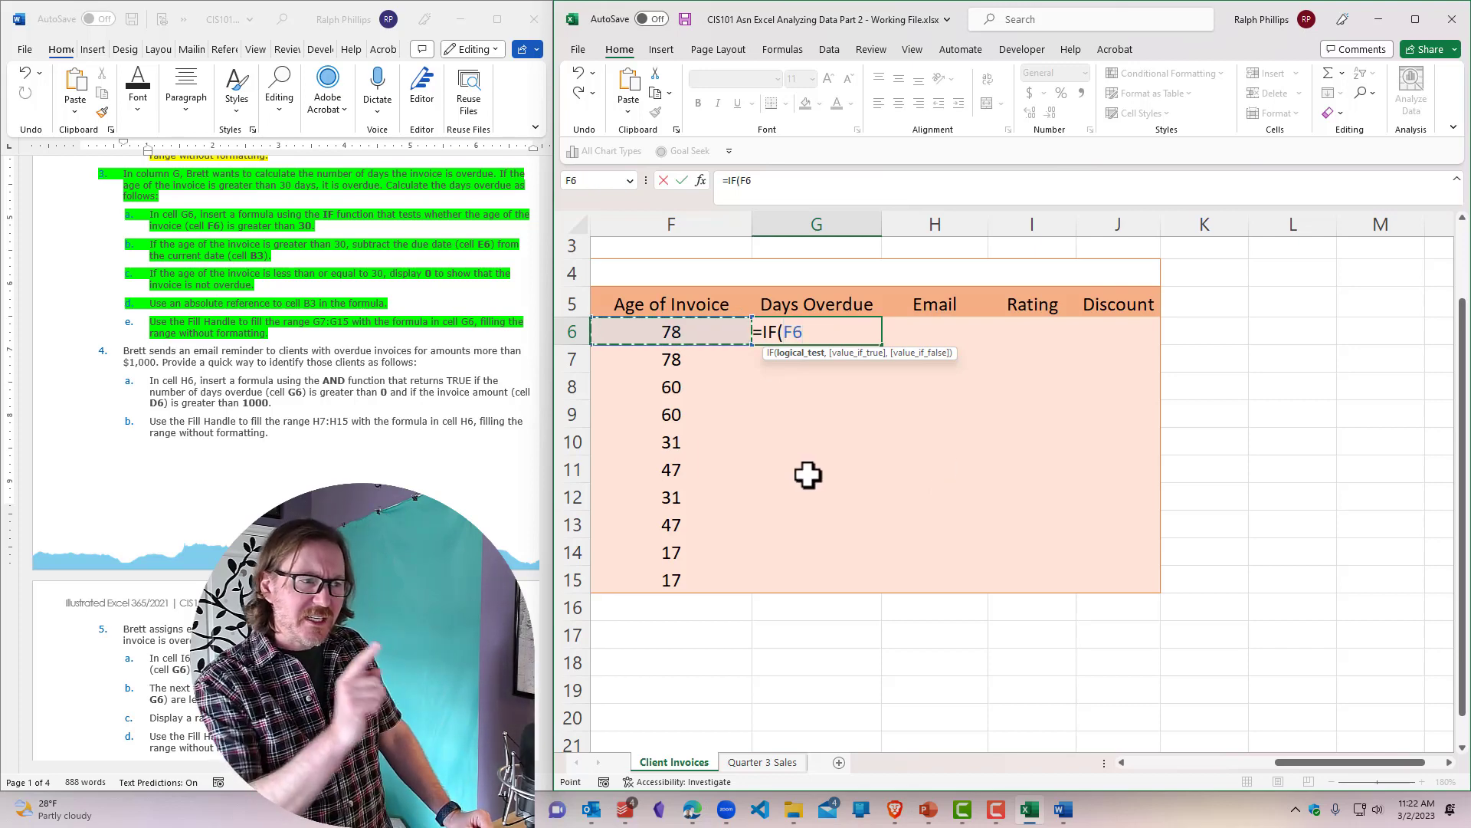
text(>)
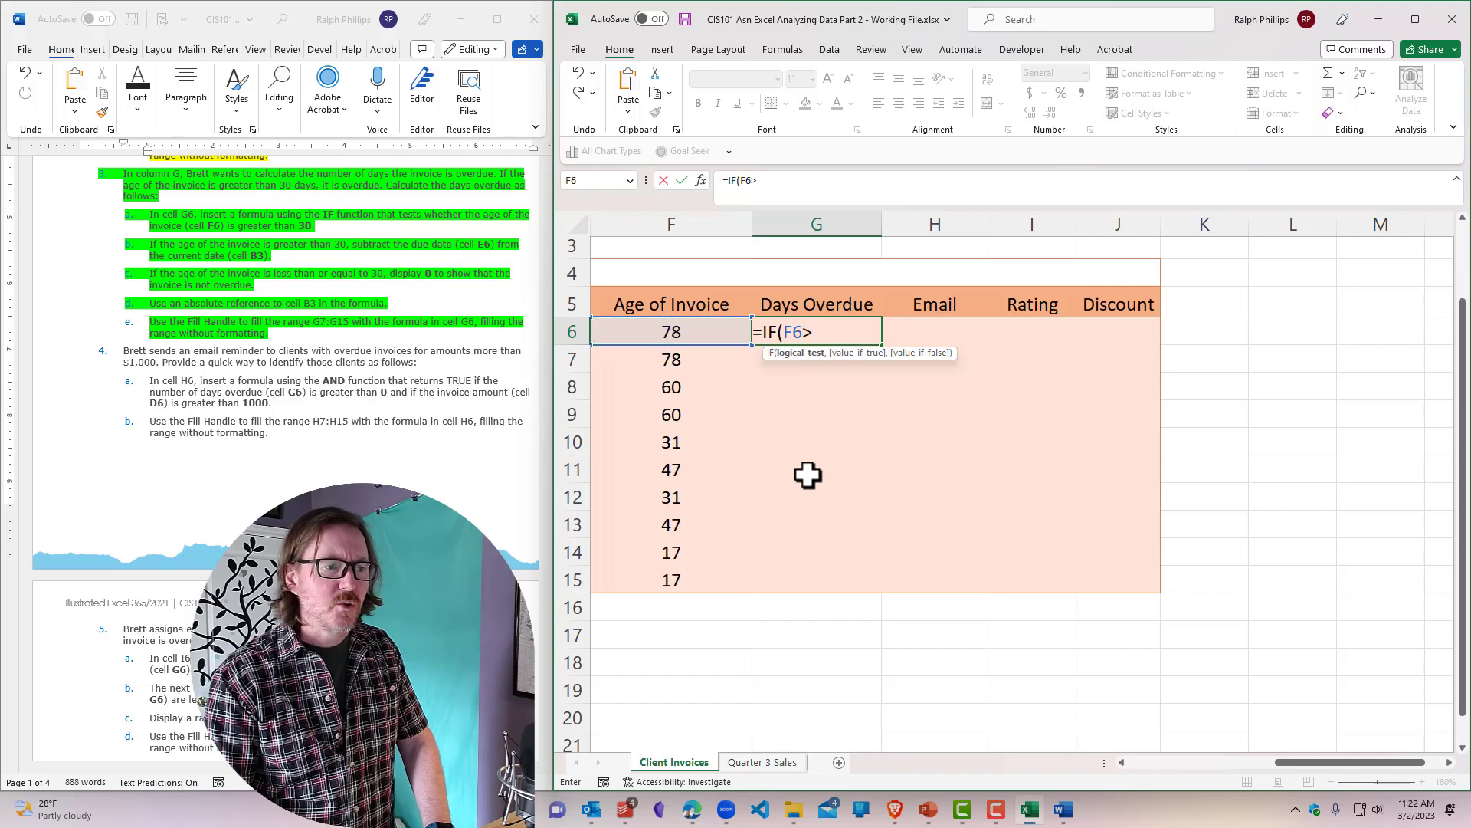
text(30,)
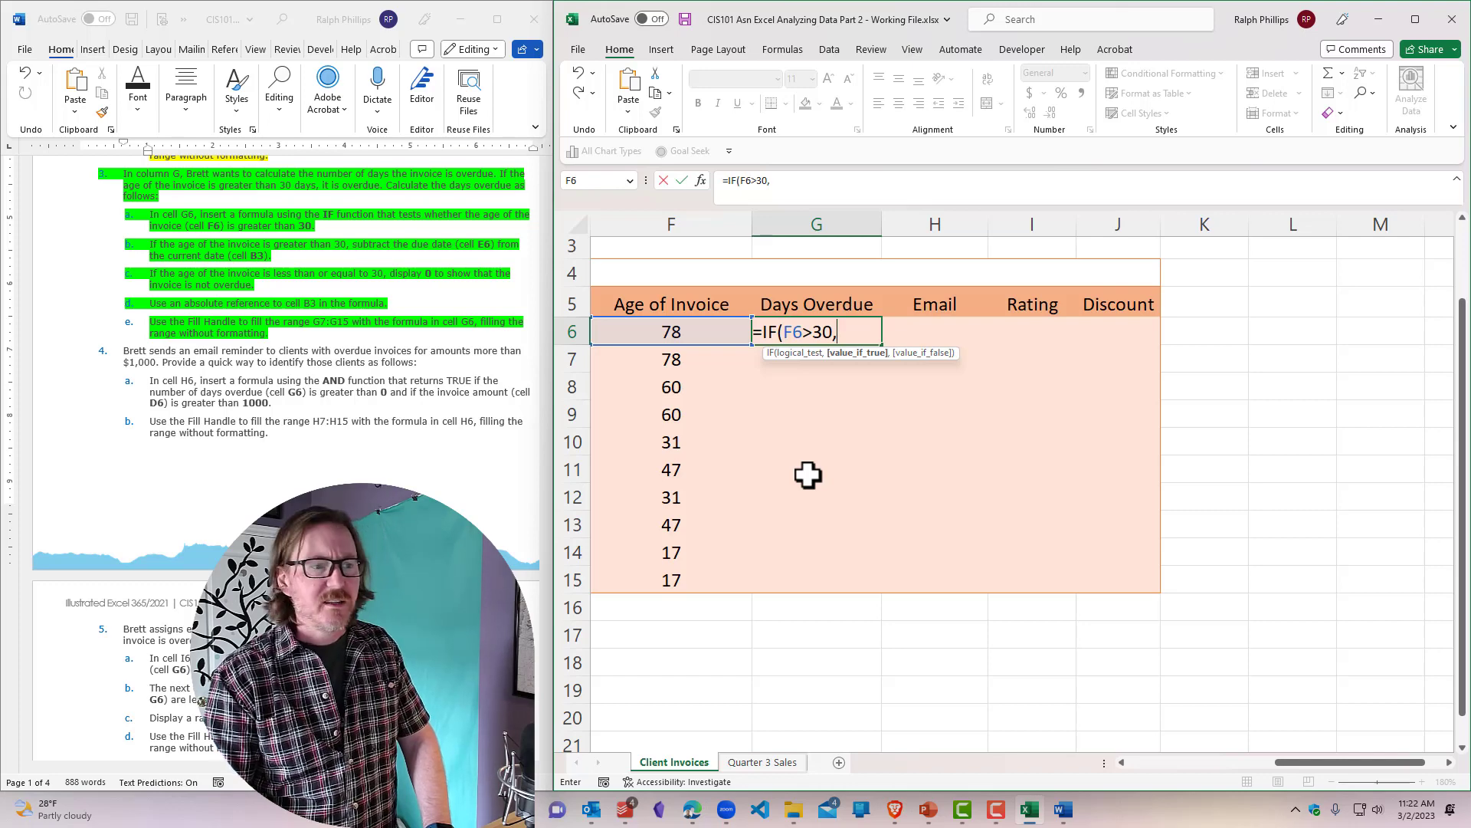
Step: Complete the G6 IF formula with "late" as the value if true and "OK" as the value if false
text("late)
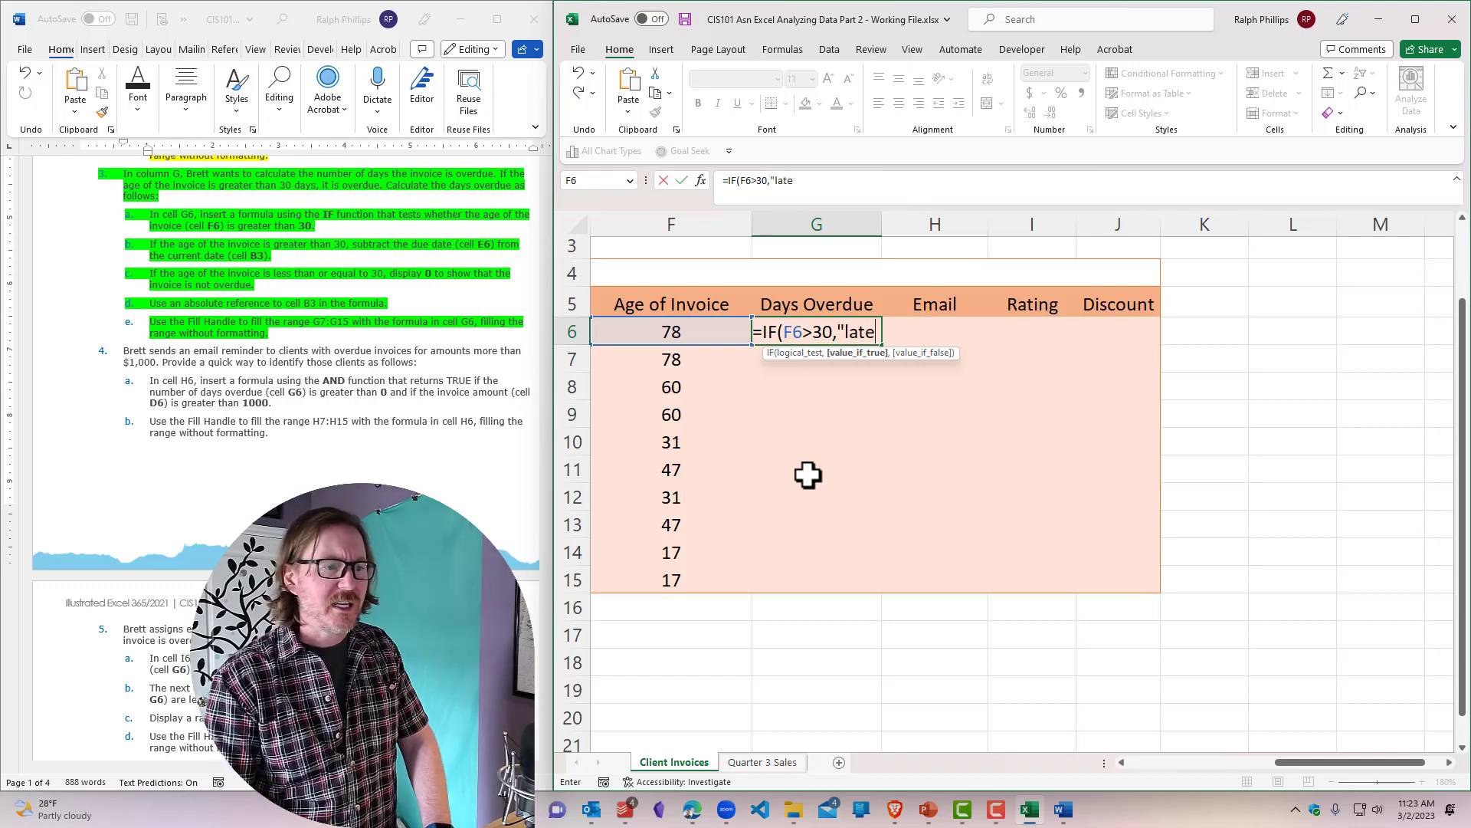
text(","OK)
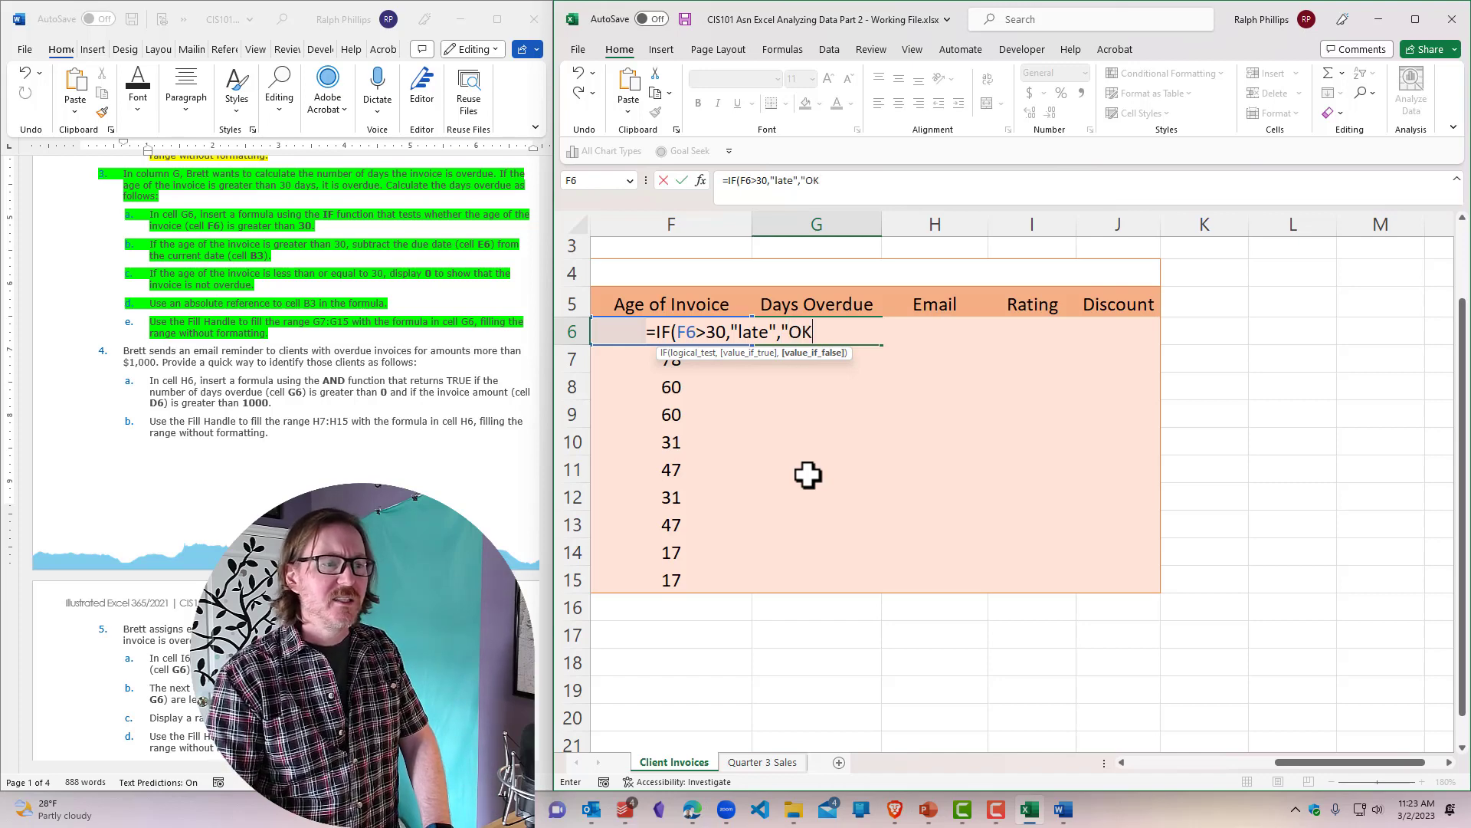
text("))
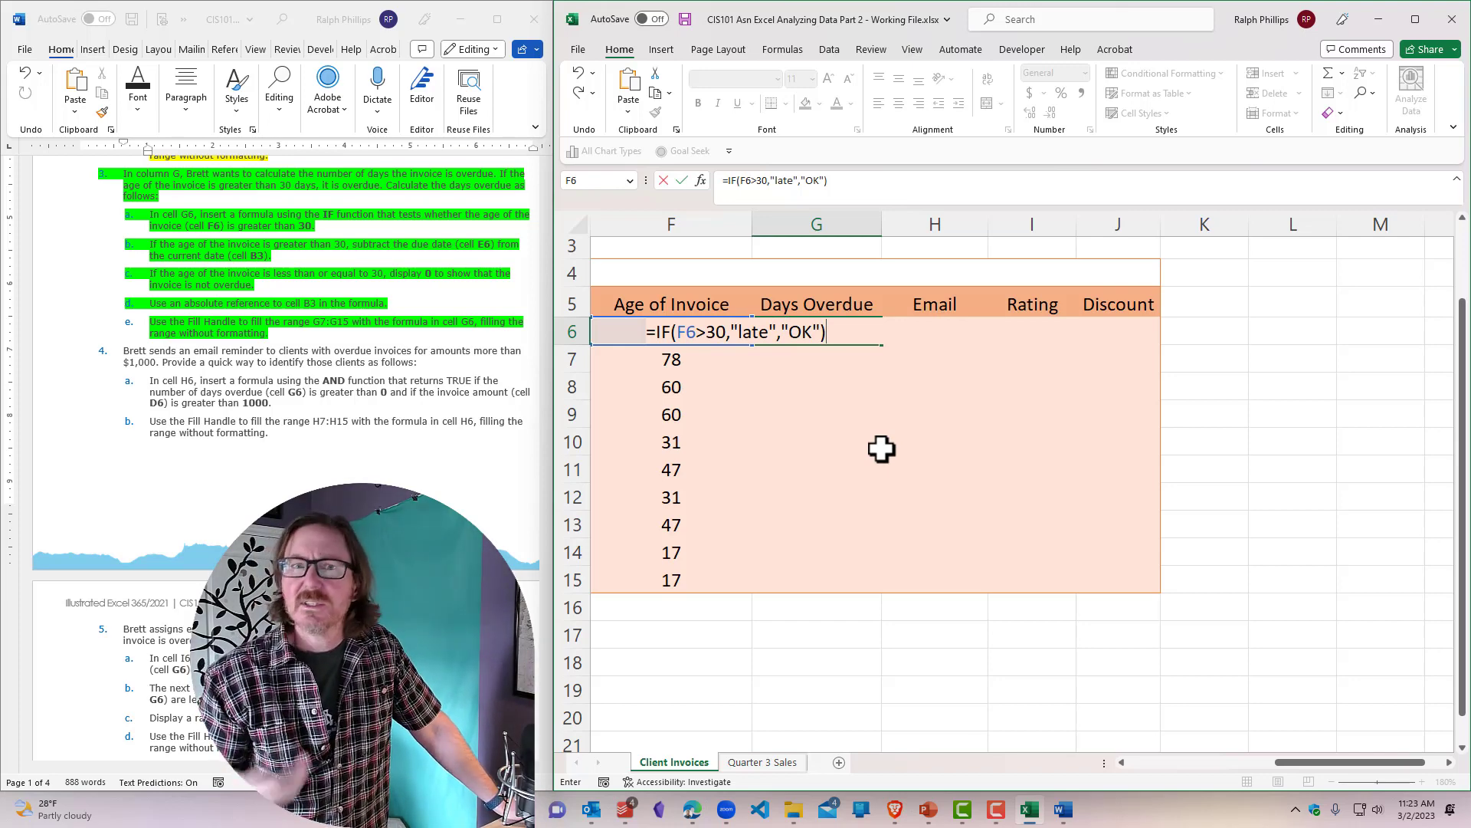
key(Return)
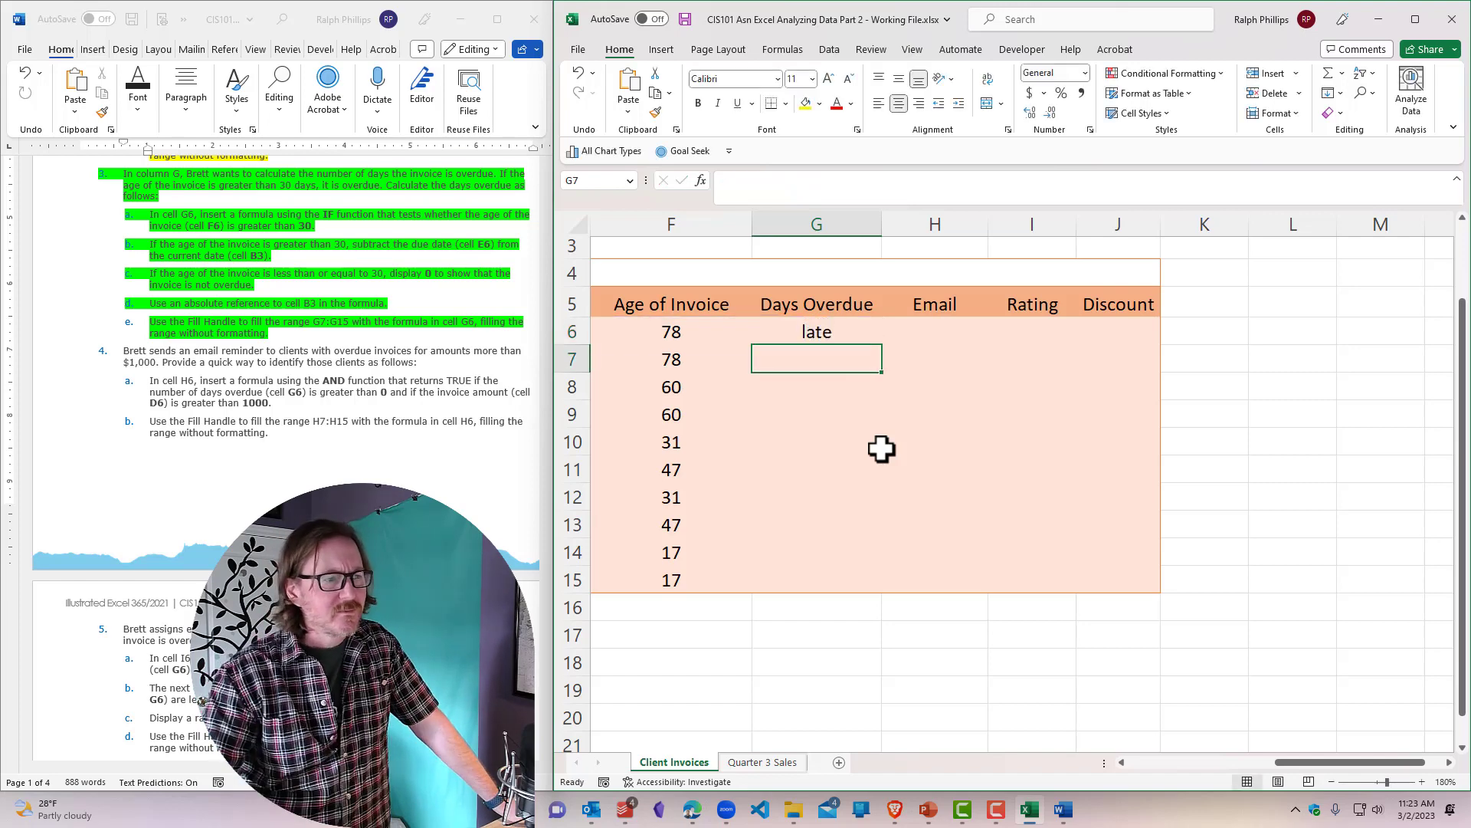
Step: Fill the G6 IF formula down through G14 and inspect the formulas in cells G14 and G8
click(855, 334)
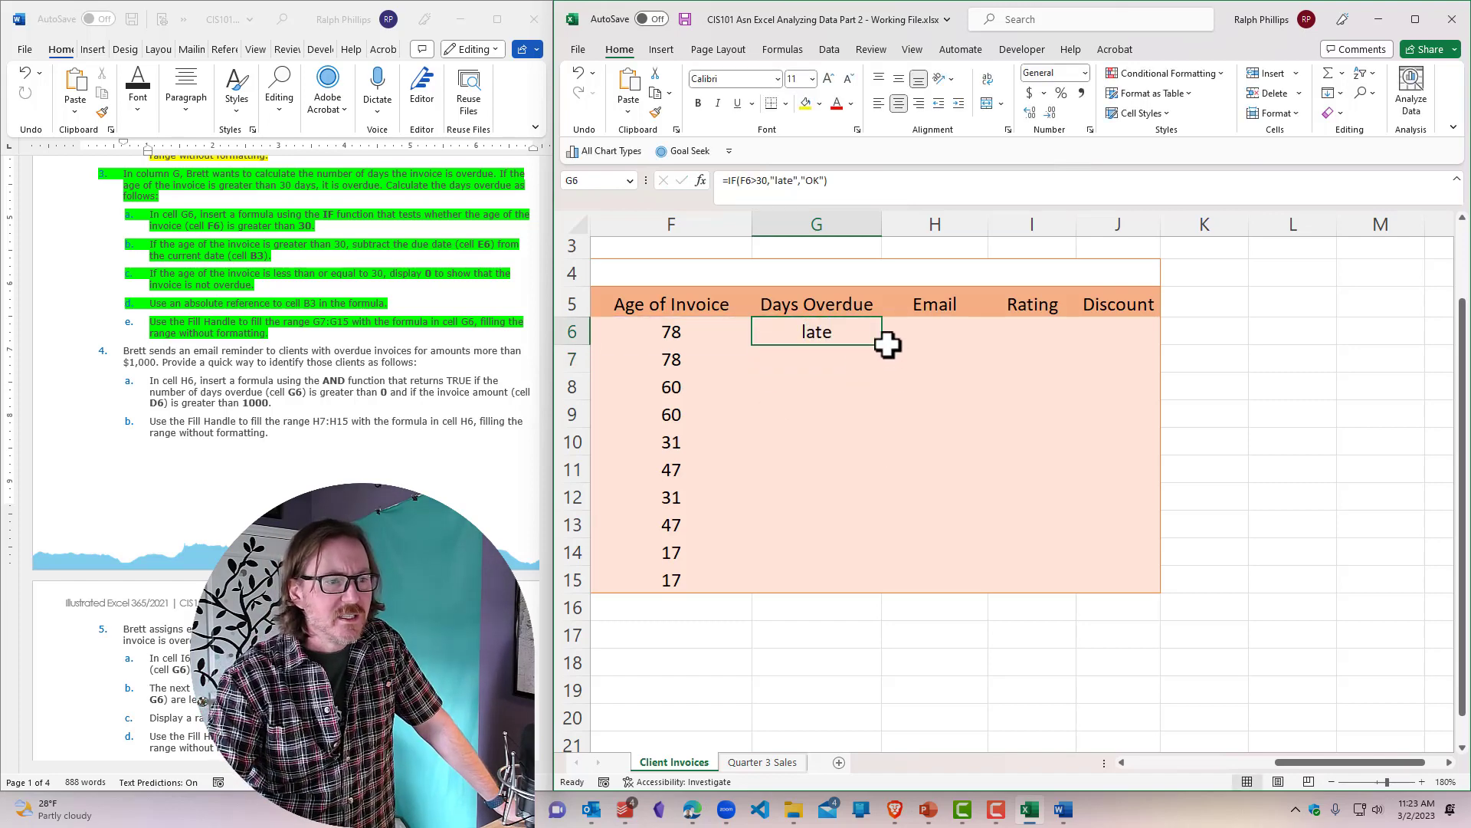
drag(887, 346, 903, 565)
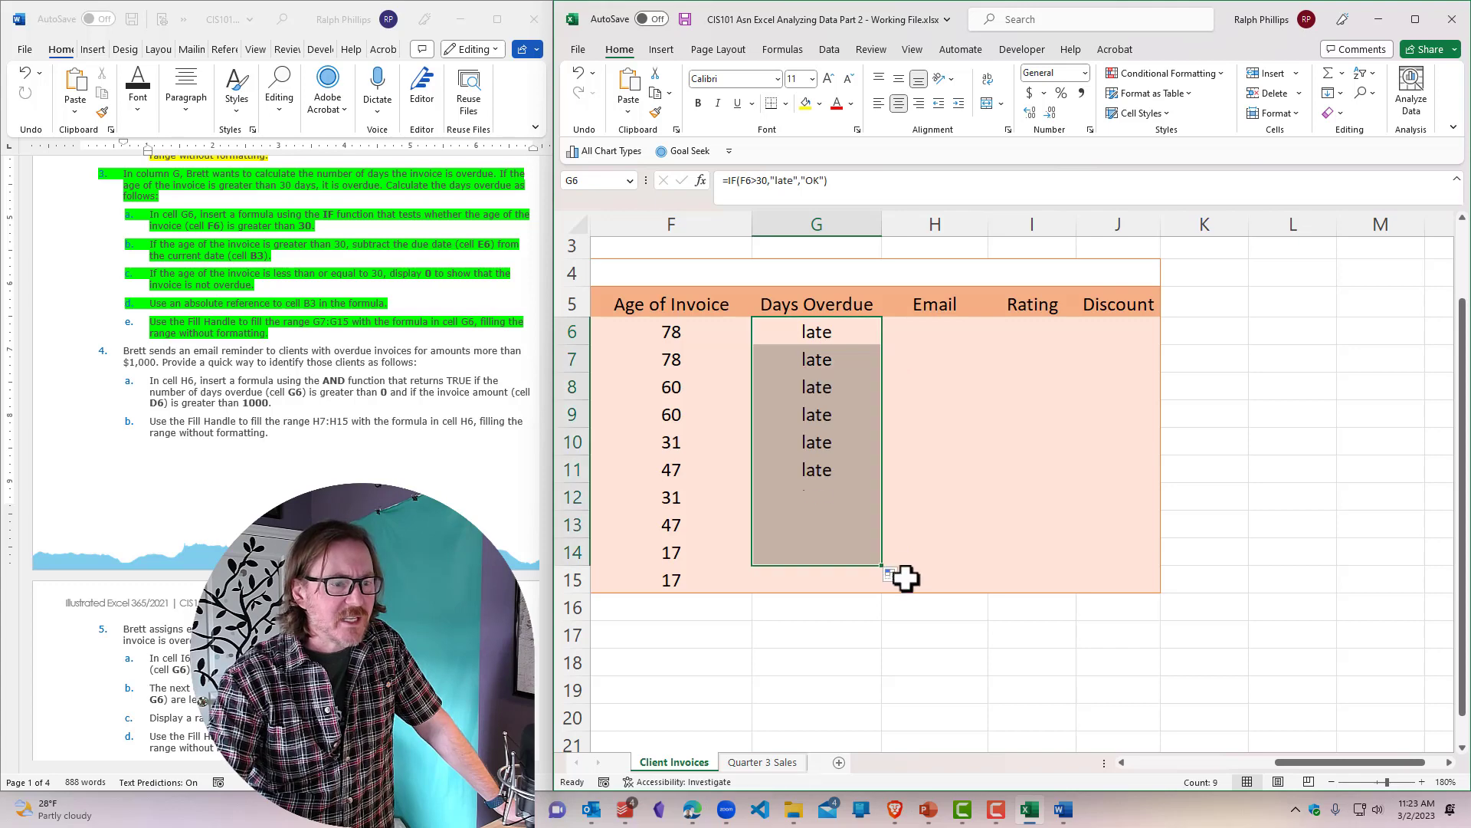
click(855, 527)
drag(835, 342, 837, 526)
click(821, 550)
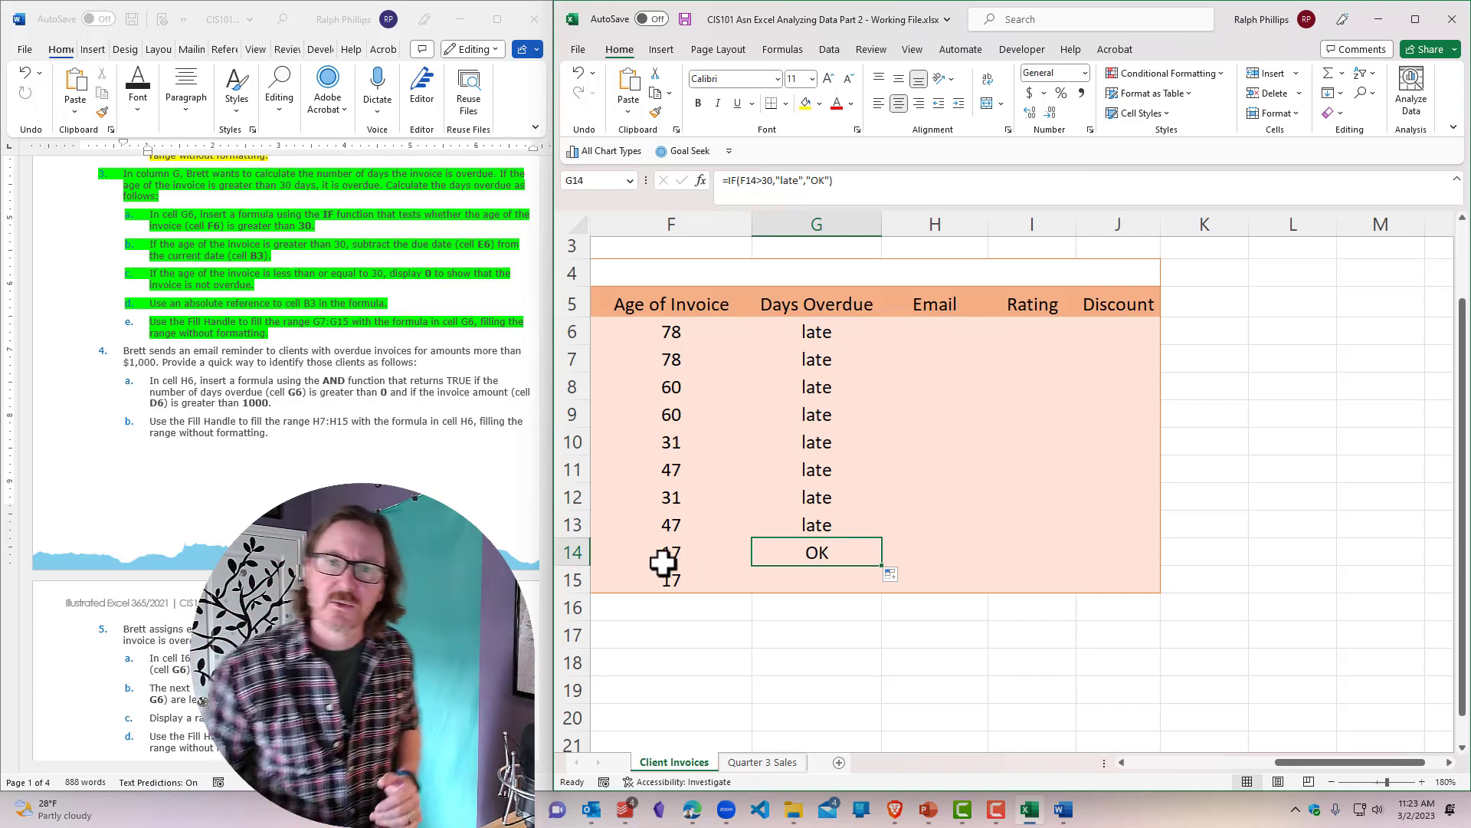
click(849, 381)
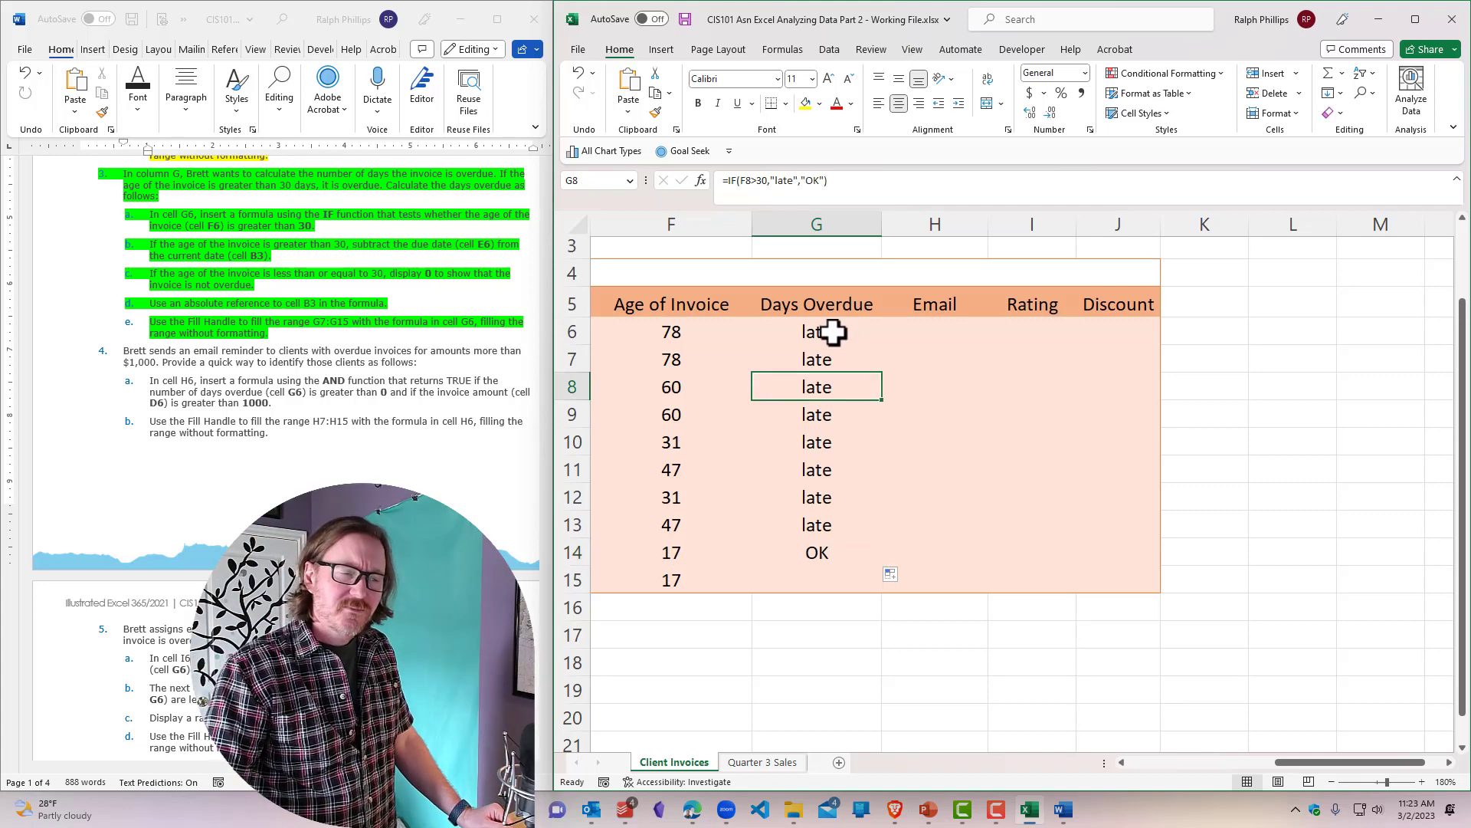
Step: In the G6 formula, replace the "late" result with $B$3-E6, using an absolute reference to the current date cell
double_click(832, 331)
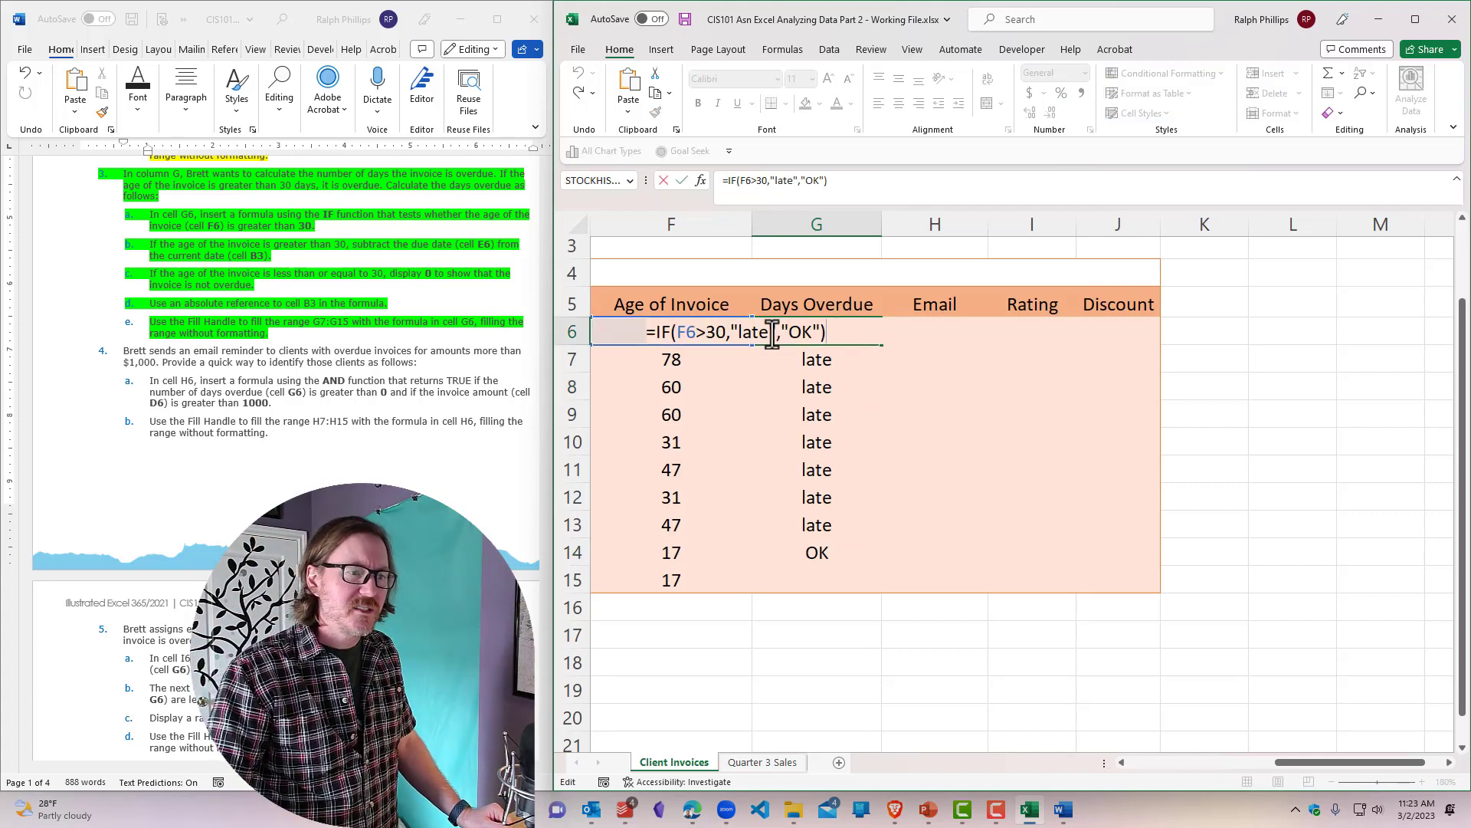
drag(740, 334, 810, 340)
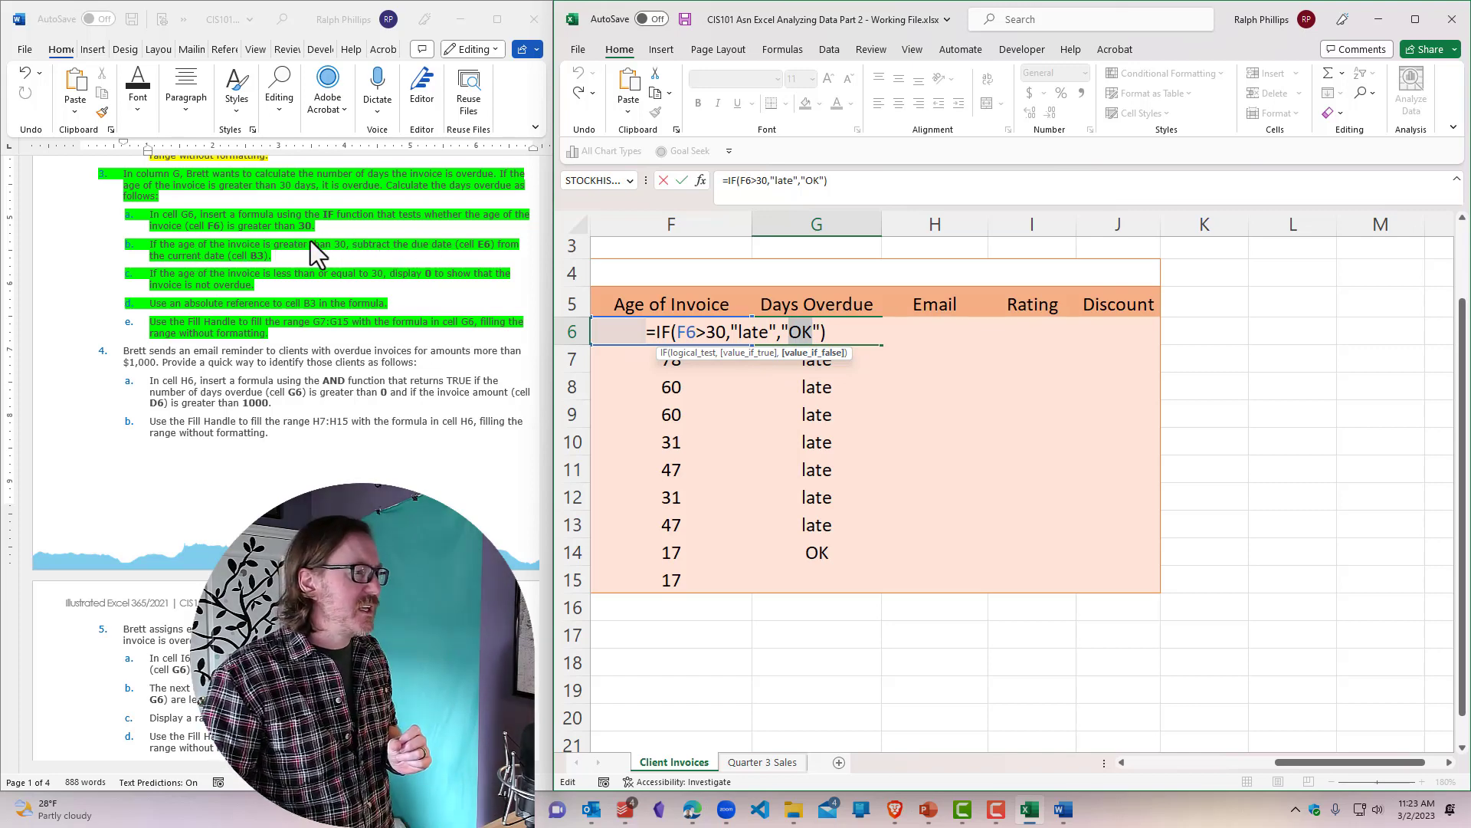
double_click(676, 331)
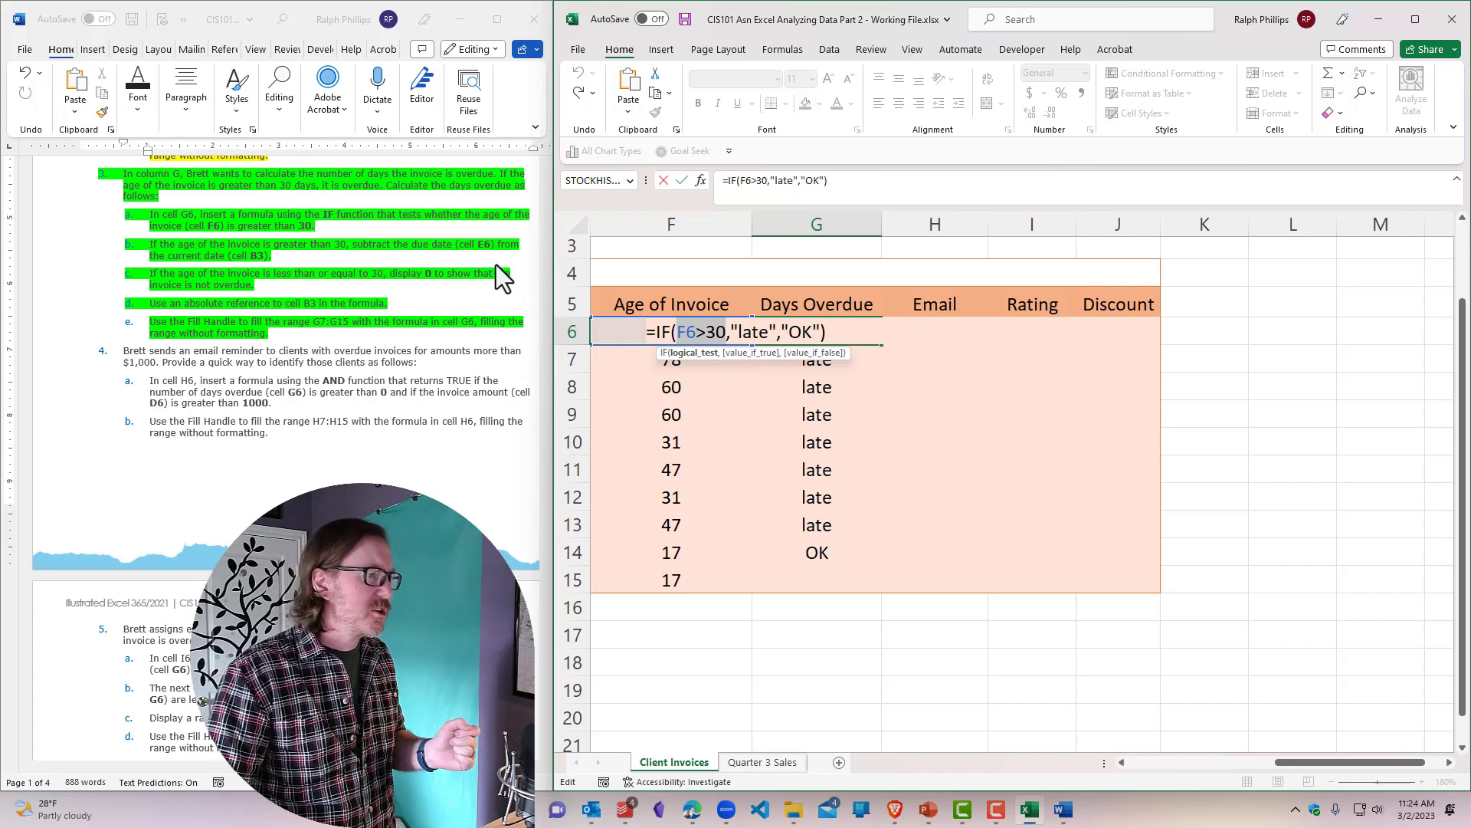
click(738, 331)
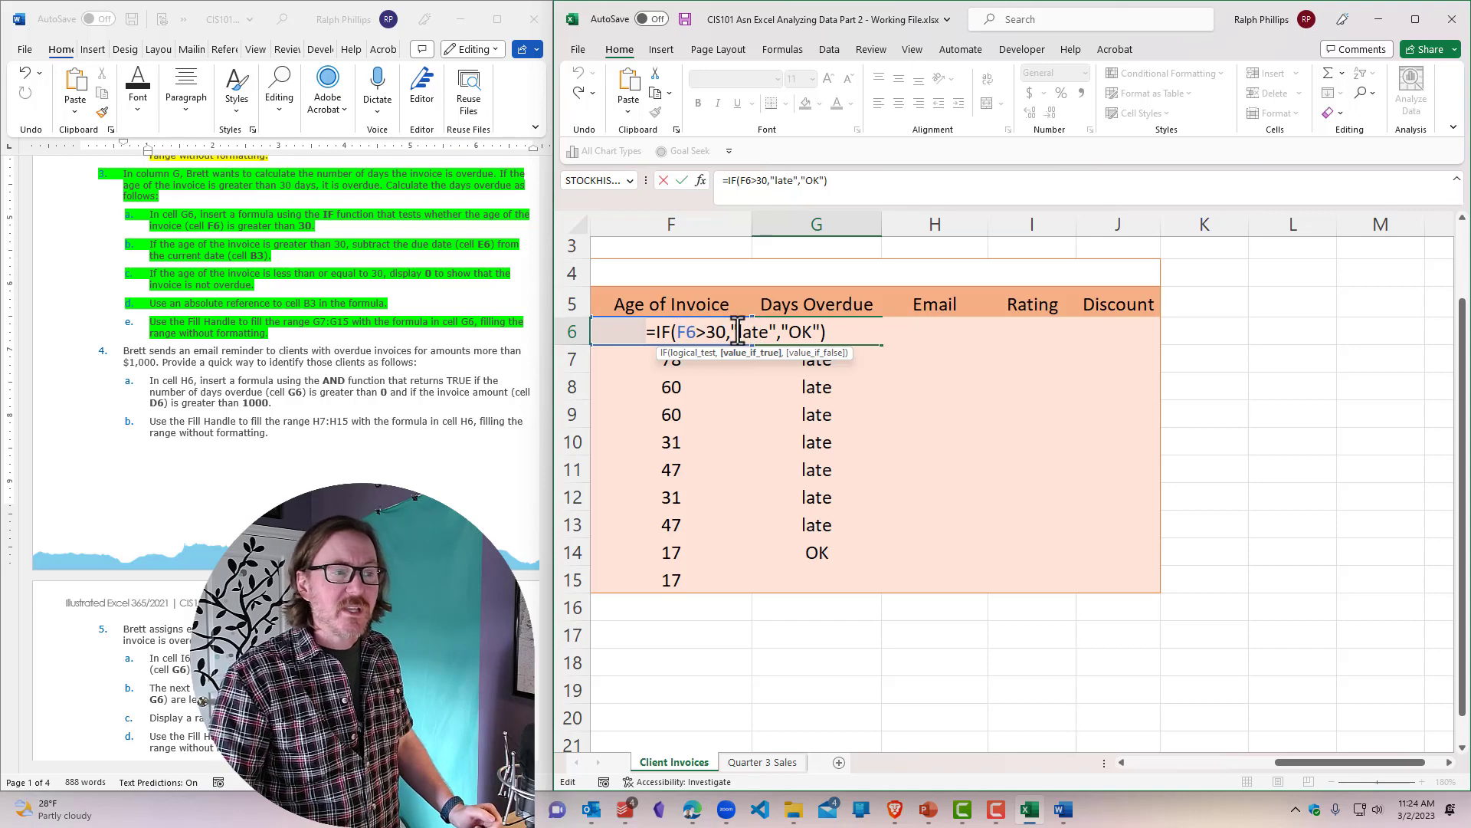
double_click(734, 332)
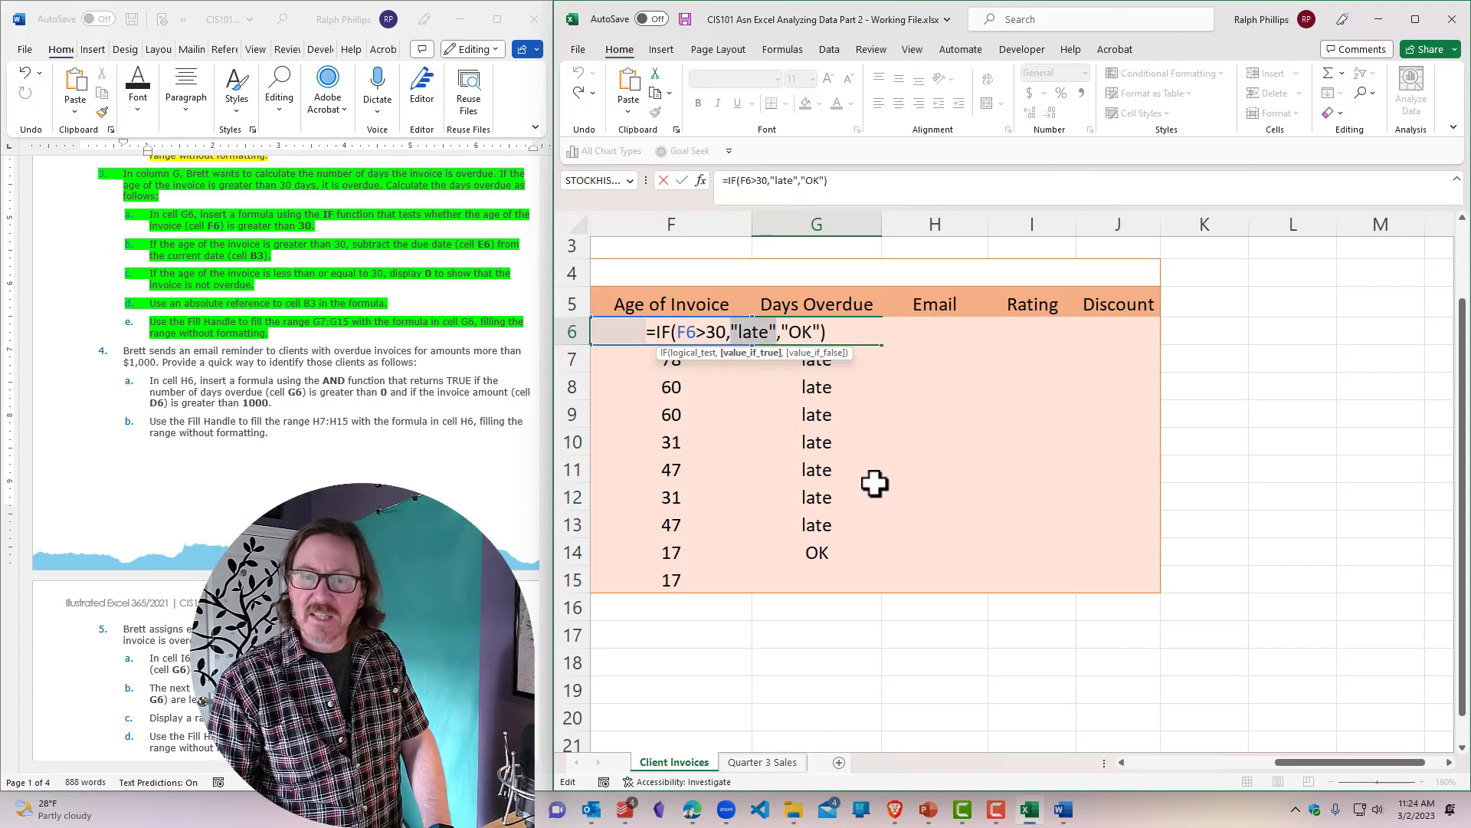
key(Delete)
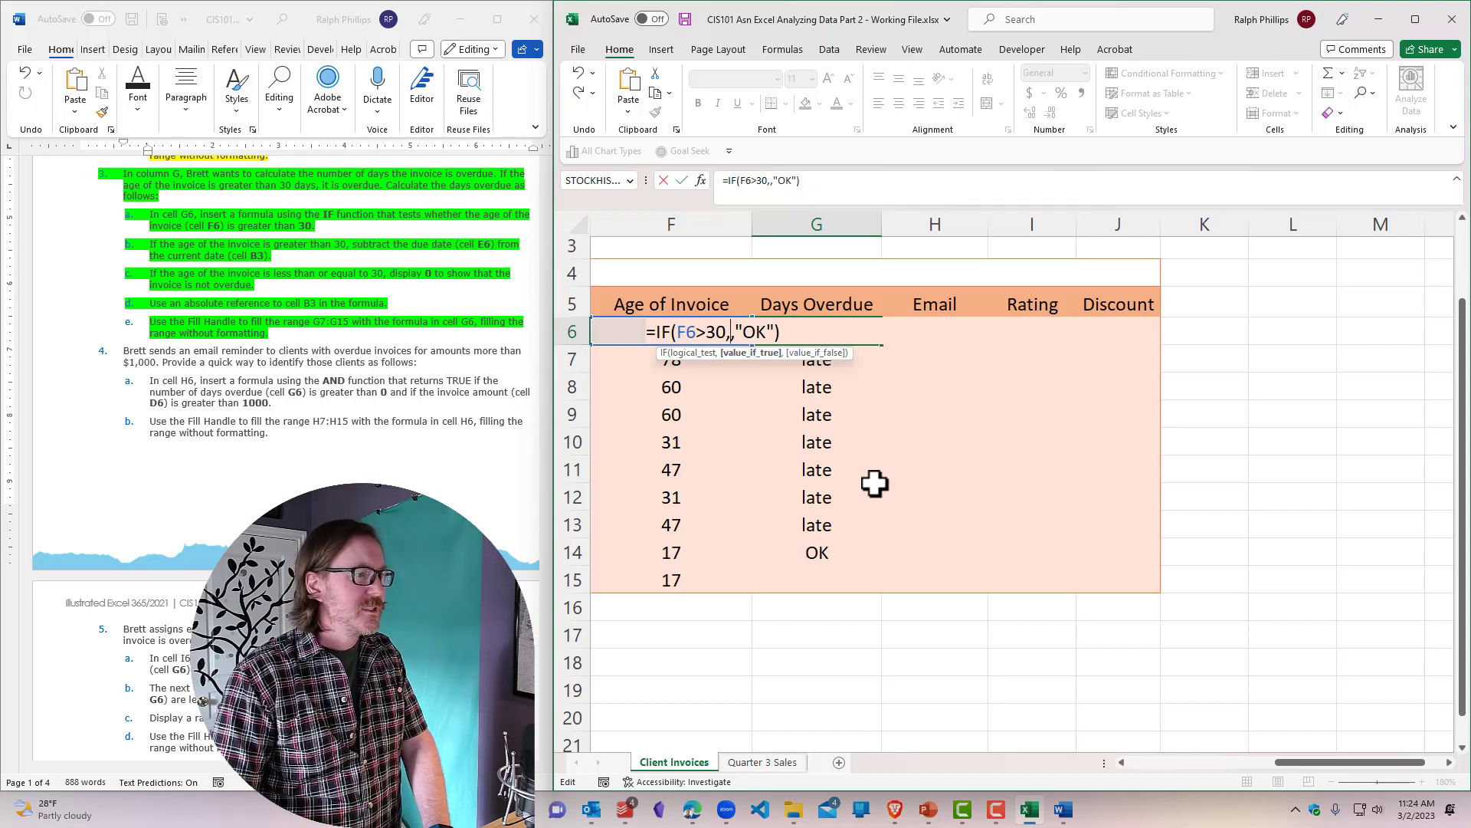
text(B3)
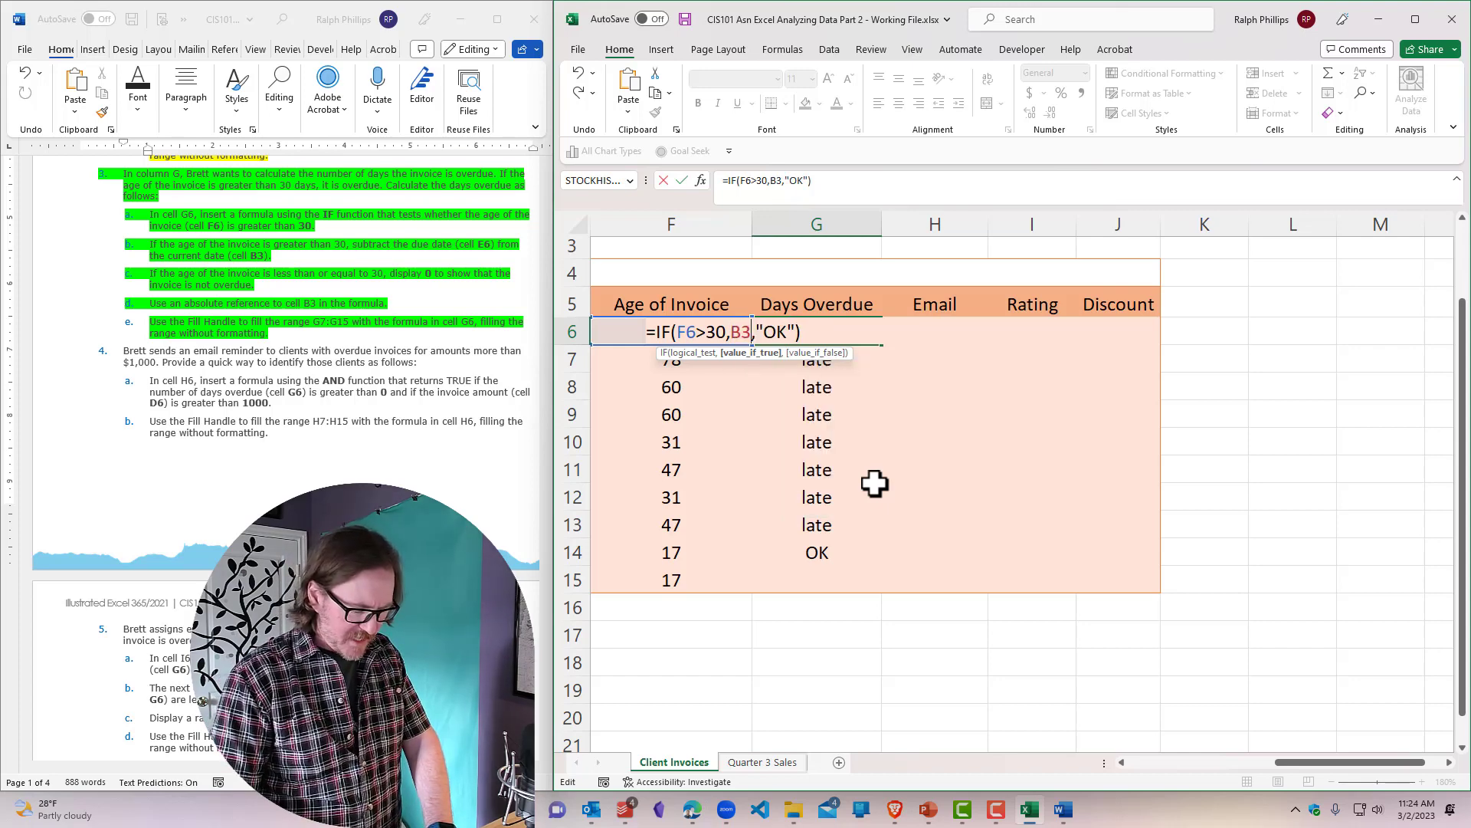
key(F4)
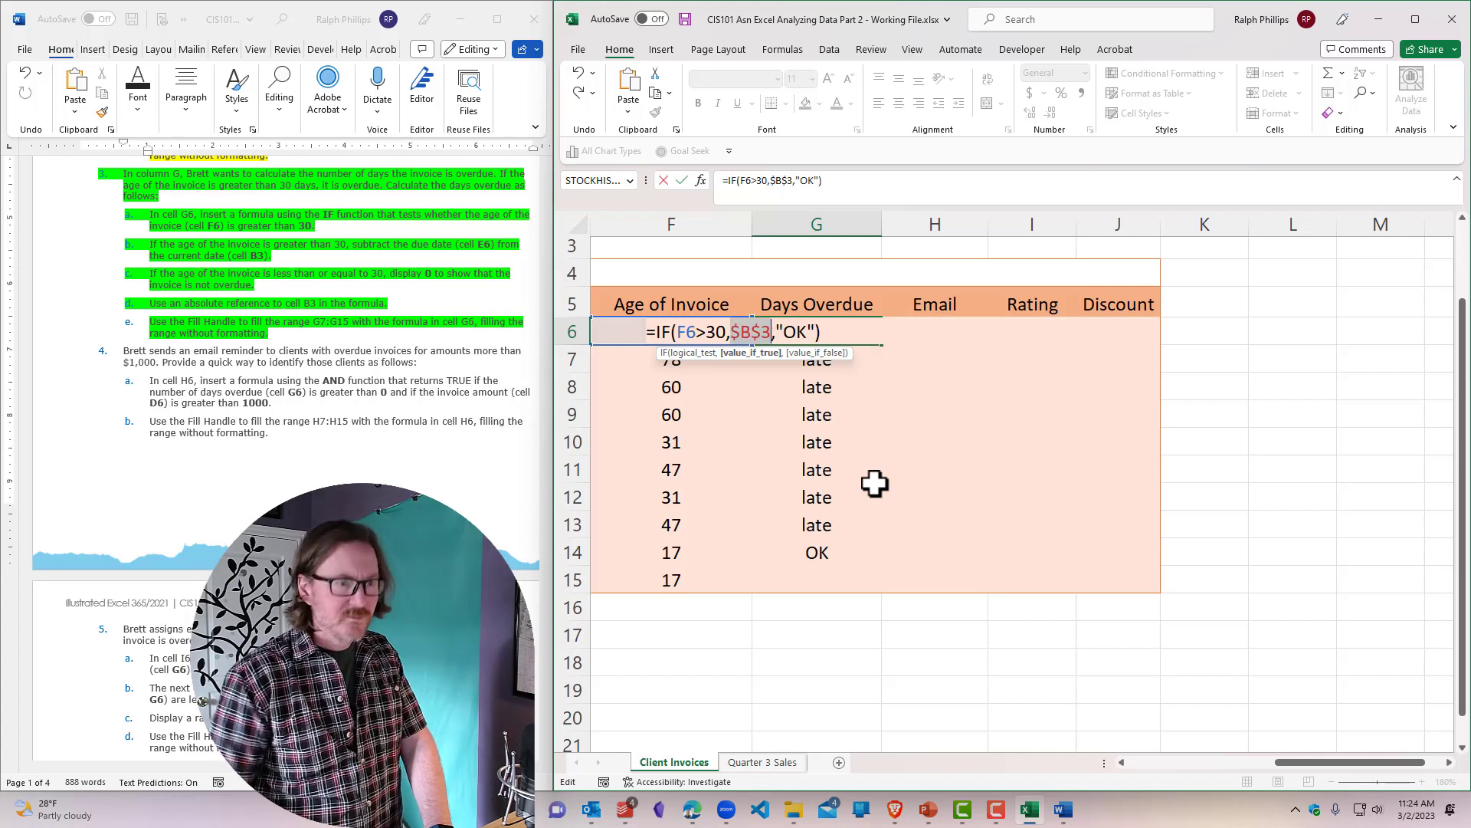
key(Right)
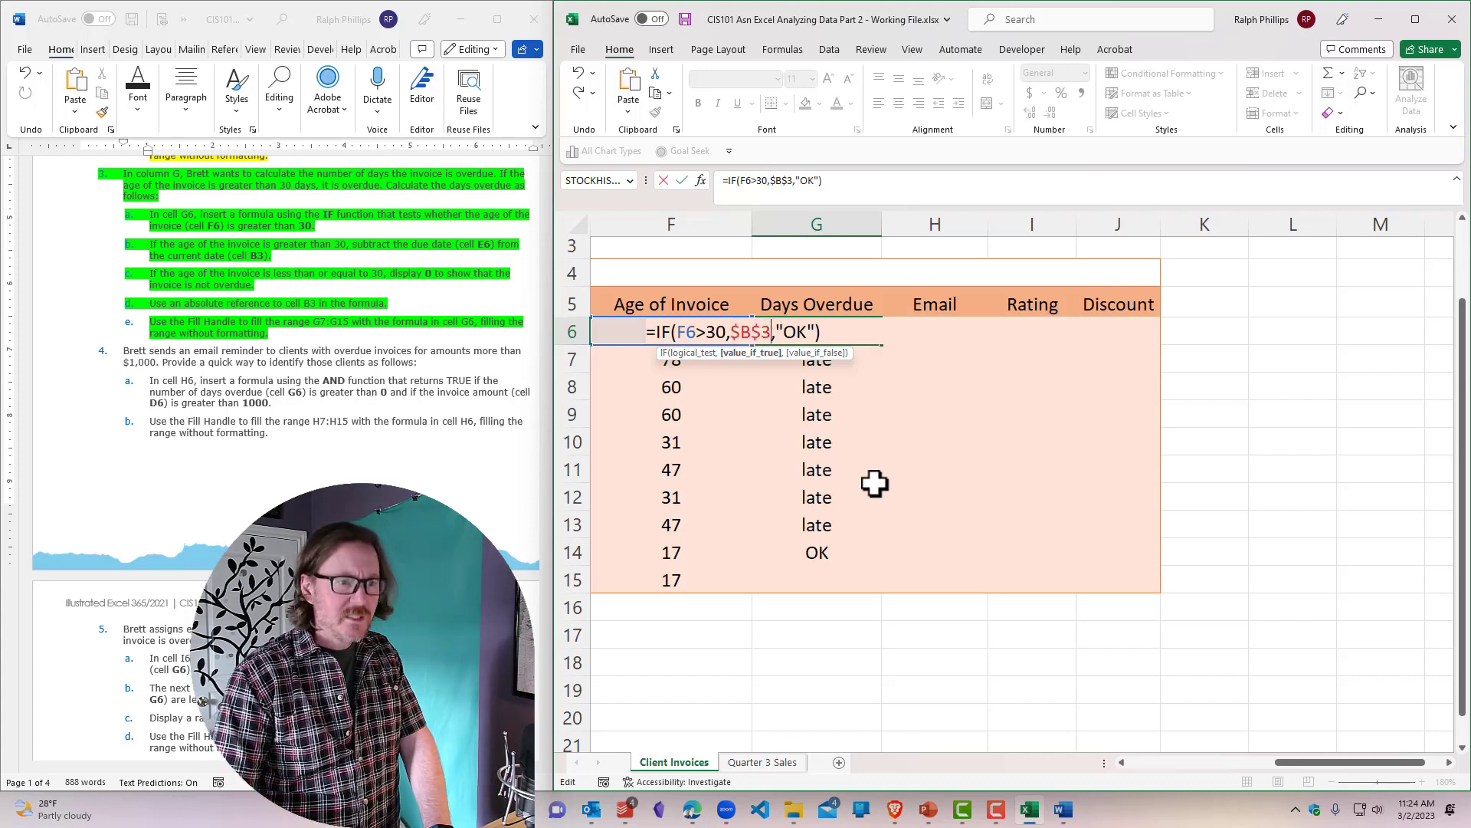
text(-)
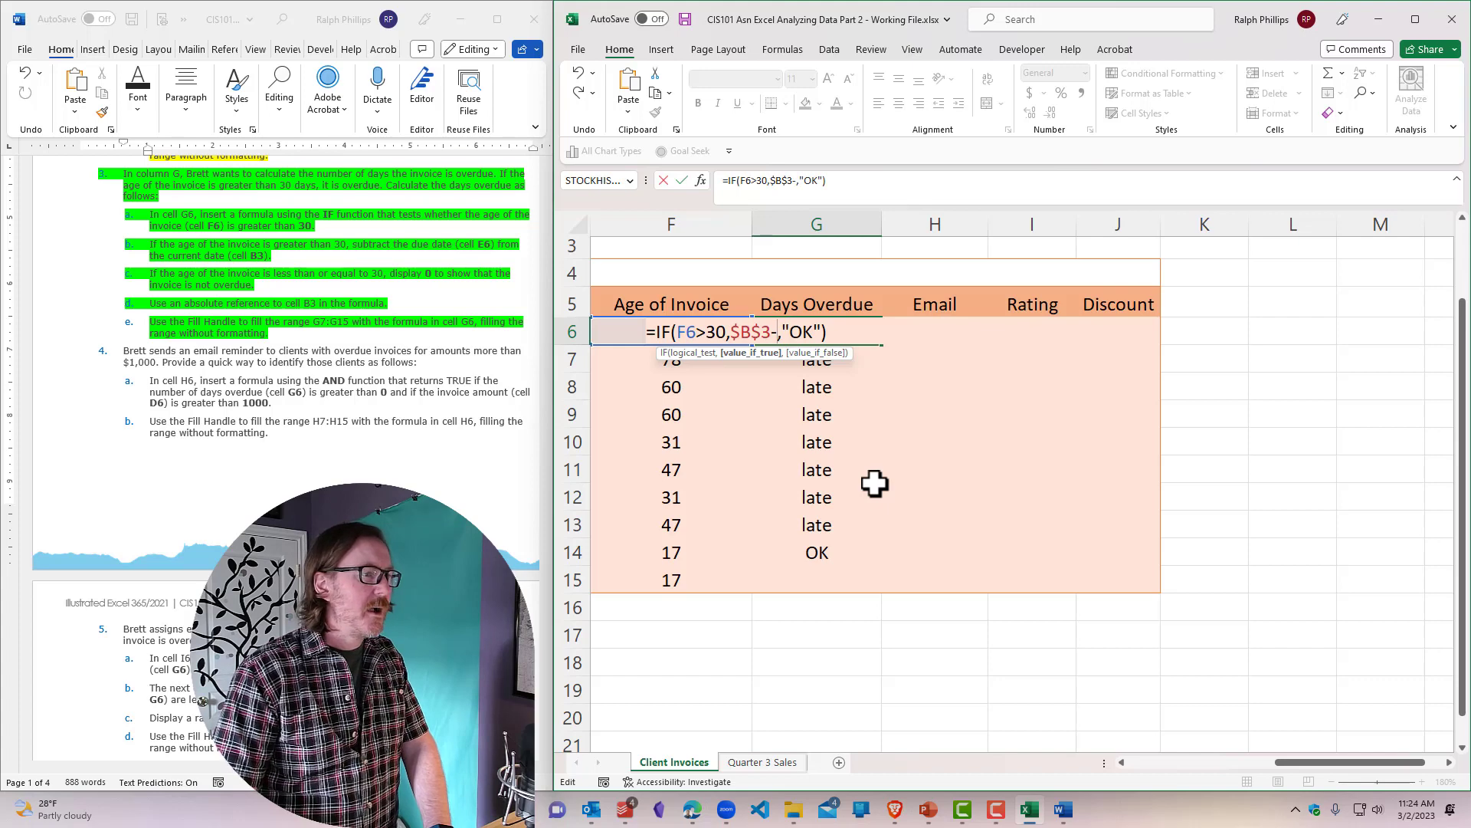
text(E6)
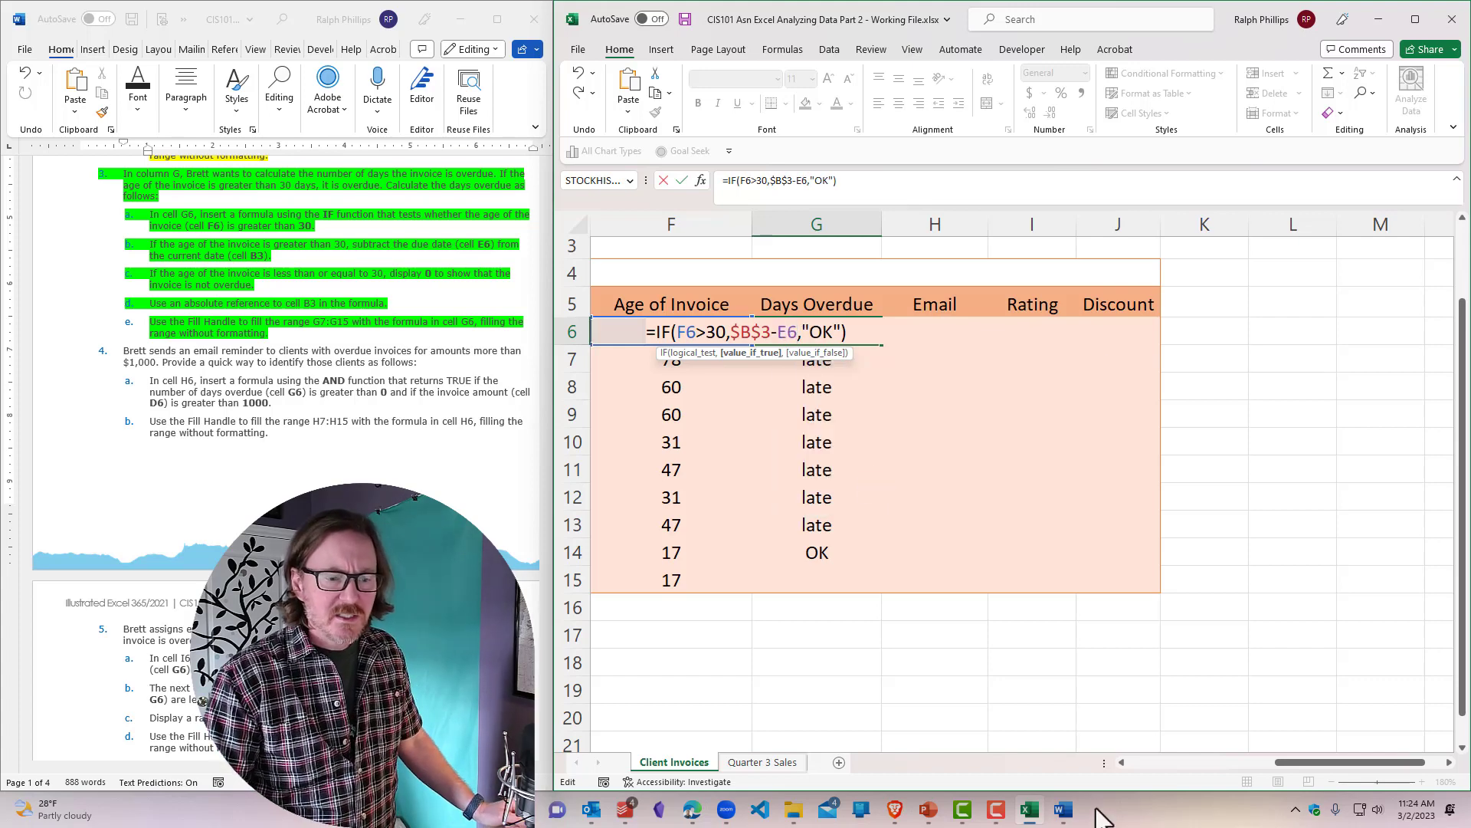
Step: Check the $B$3-E6 part of the G6 formula against the due date in E6 and the current date in B3
click(1121, 763)
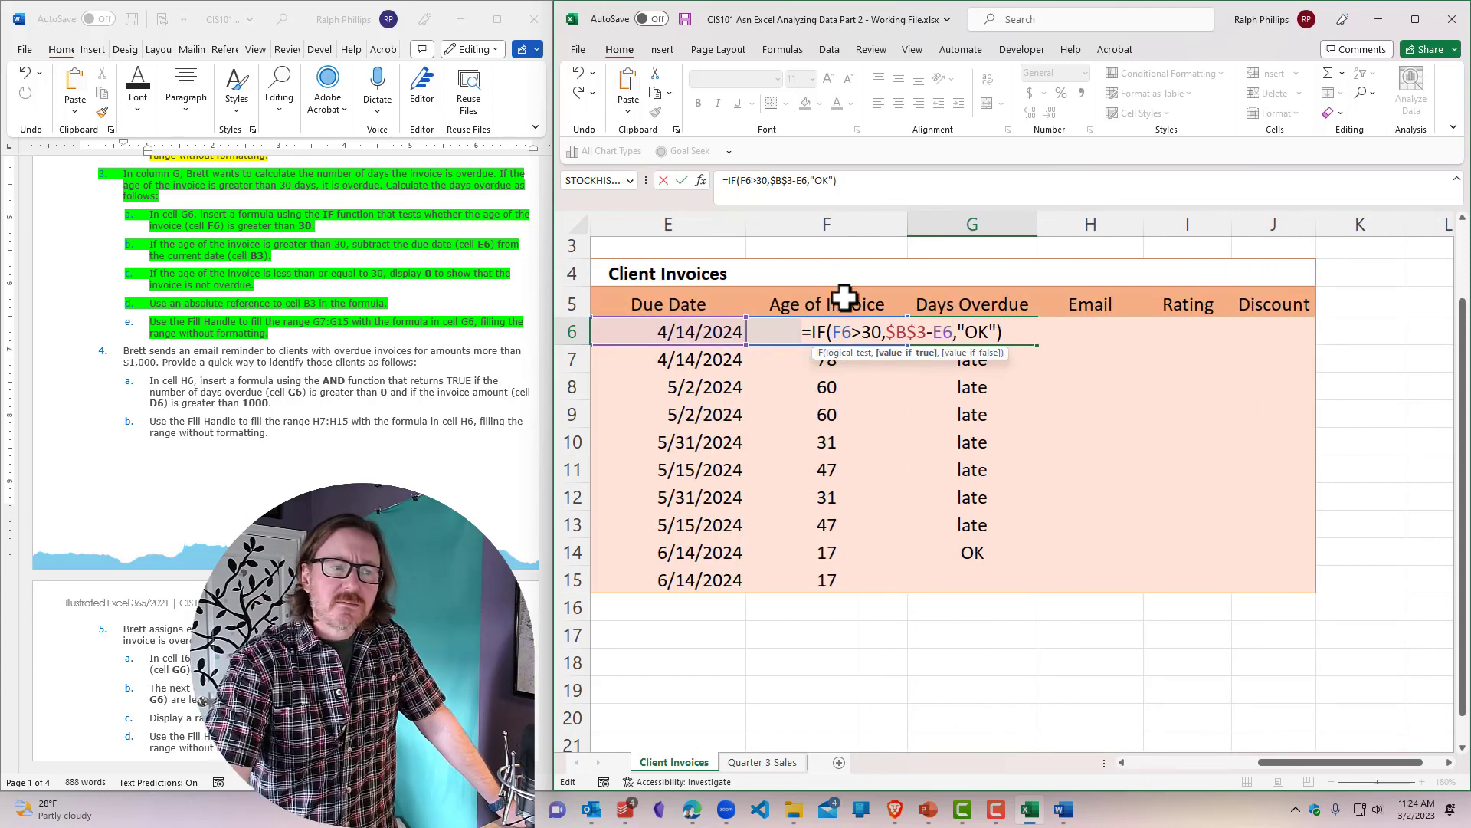
drag(886, 331, 947, 335)
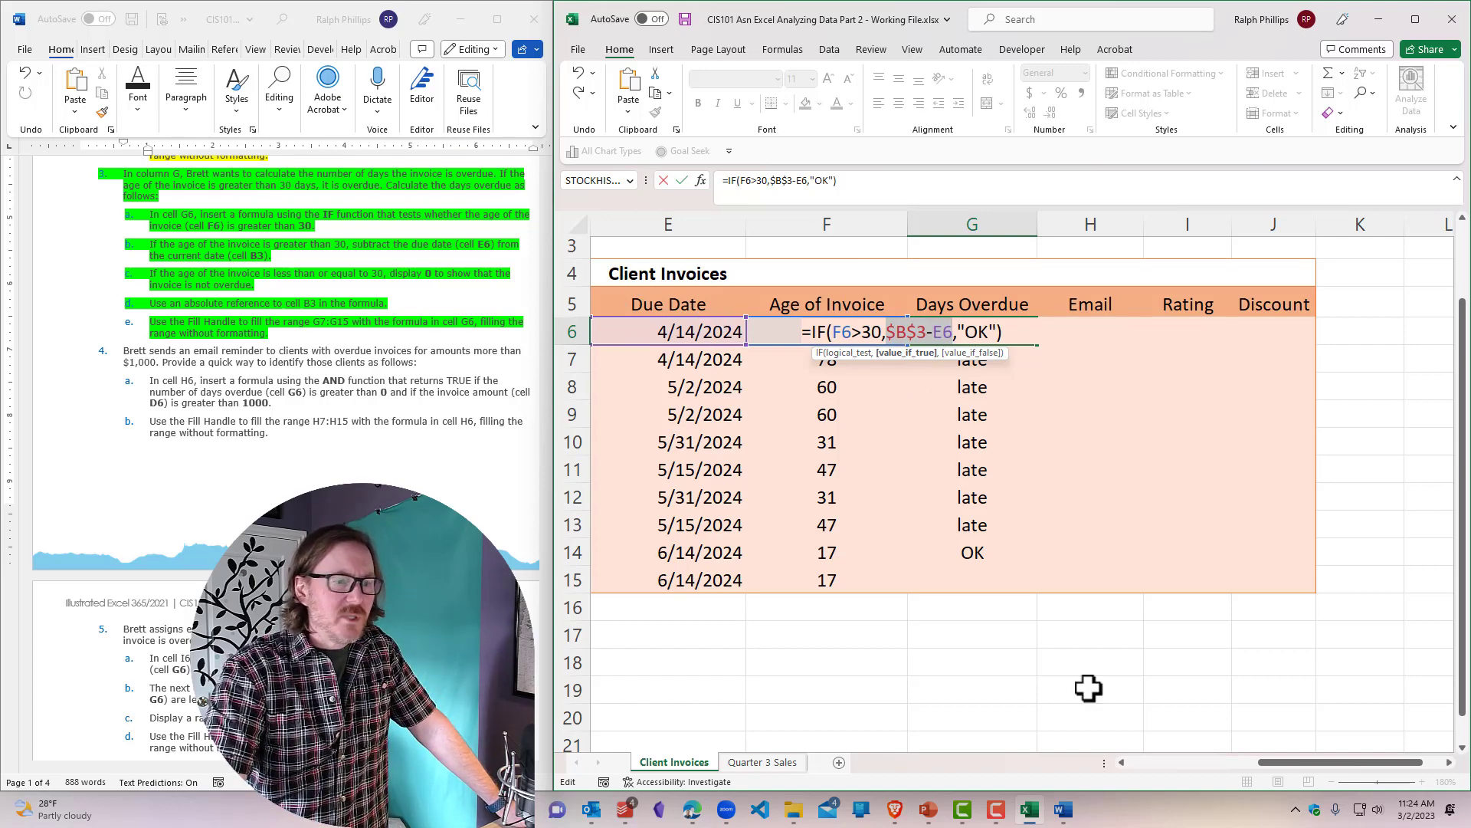
click(1121, 762)
click(1121, 761)
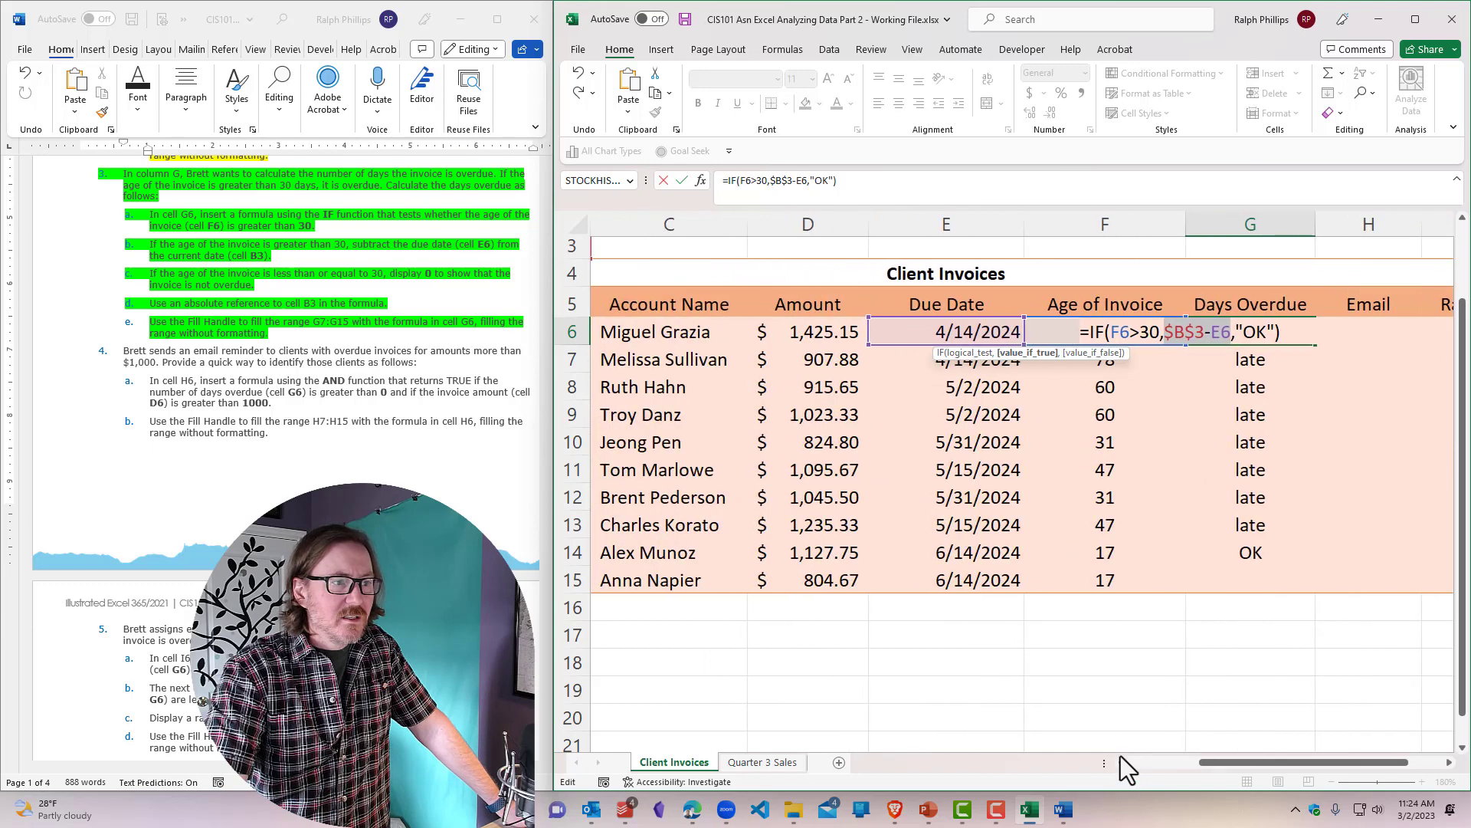
click(1123, 761)
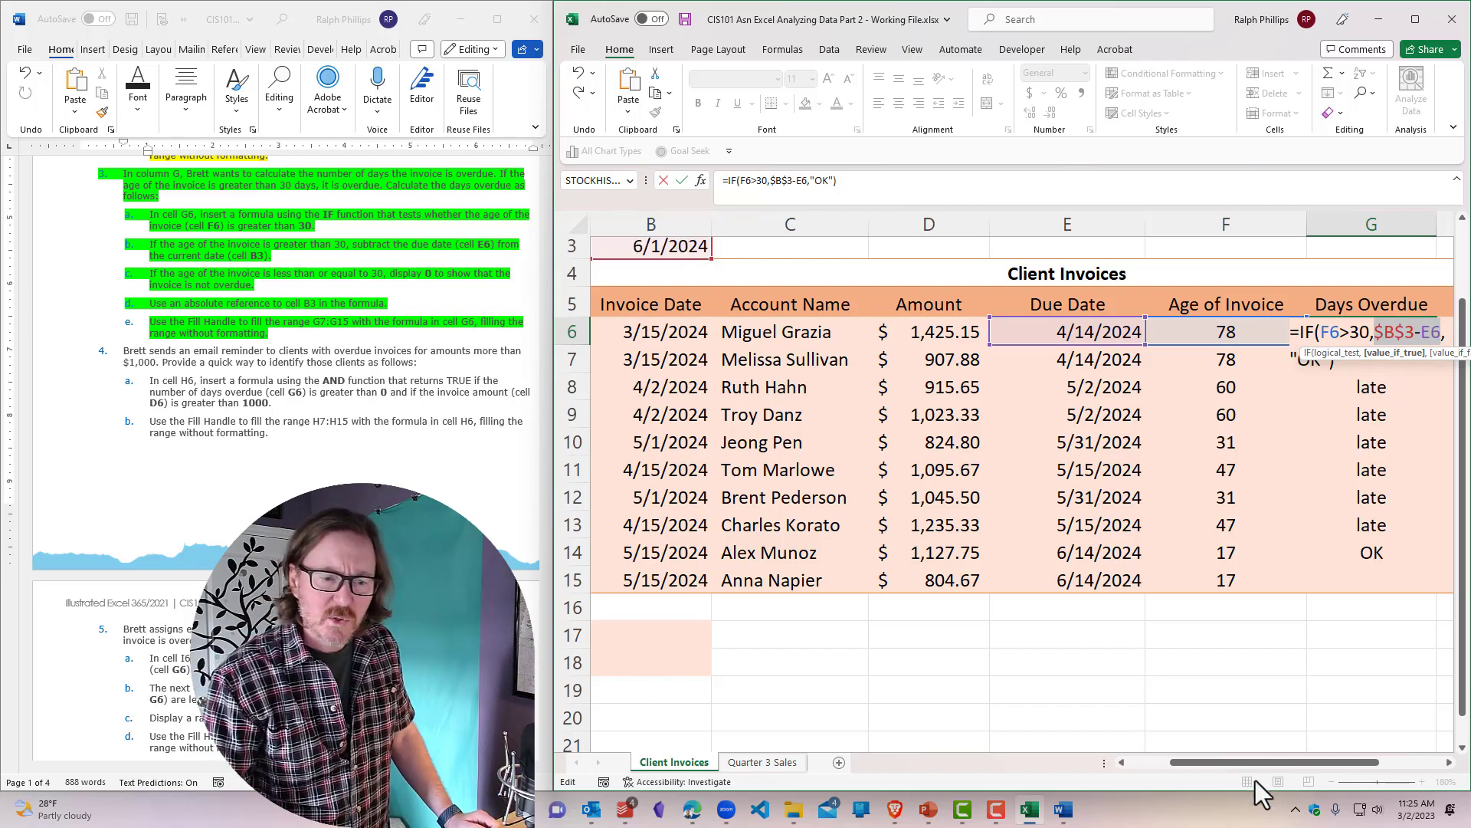
drag(1270, 766, 1328, 773)
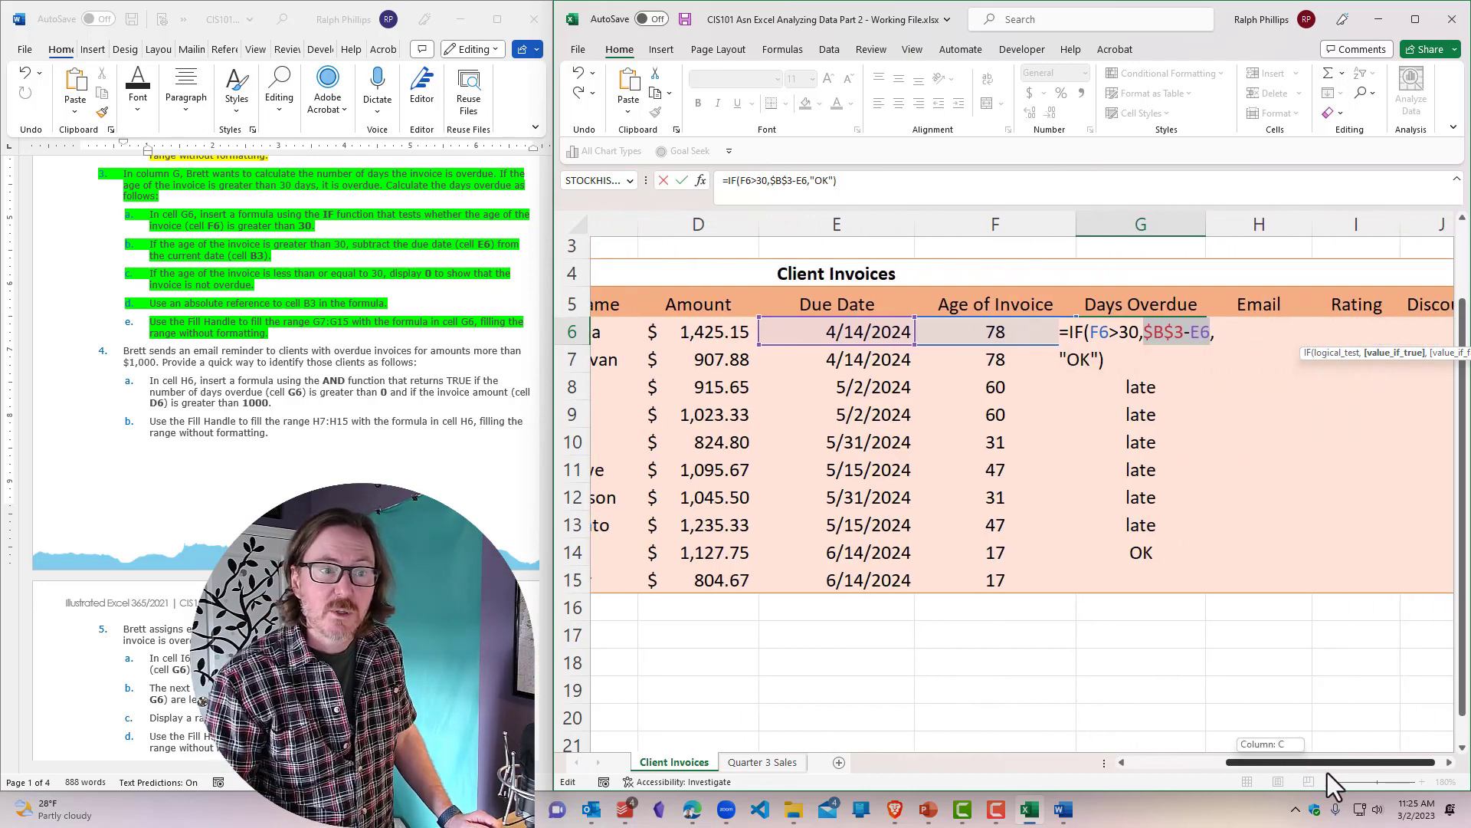
Step: Replace the "OK" value-if-false result in the G6 IF formula with 0
click(1134, 338)
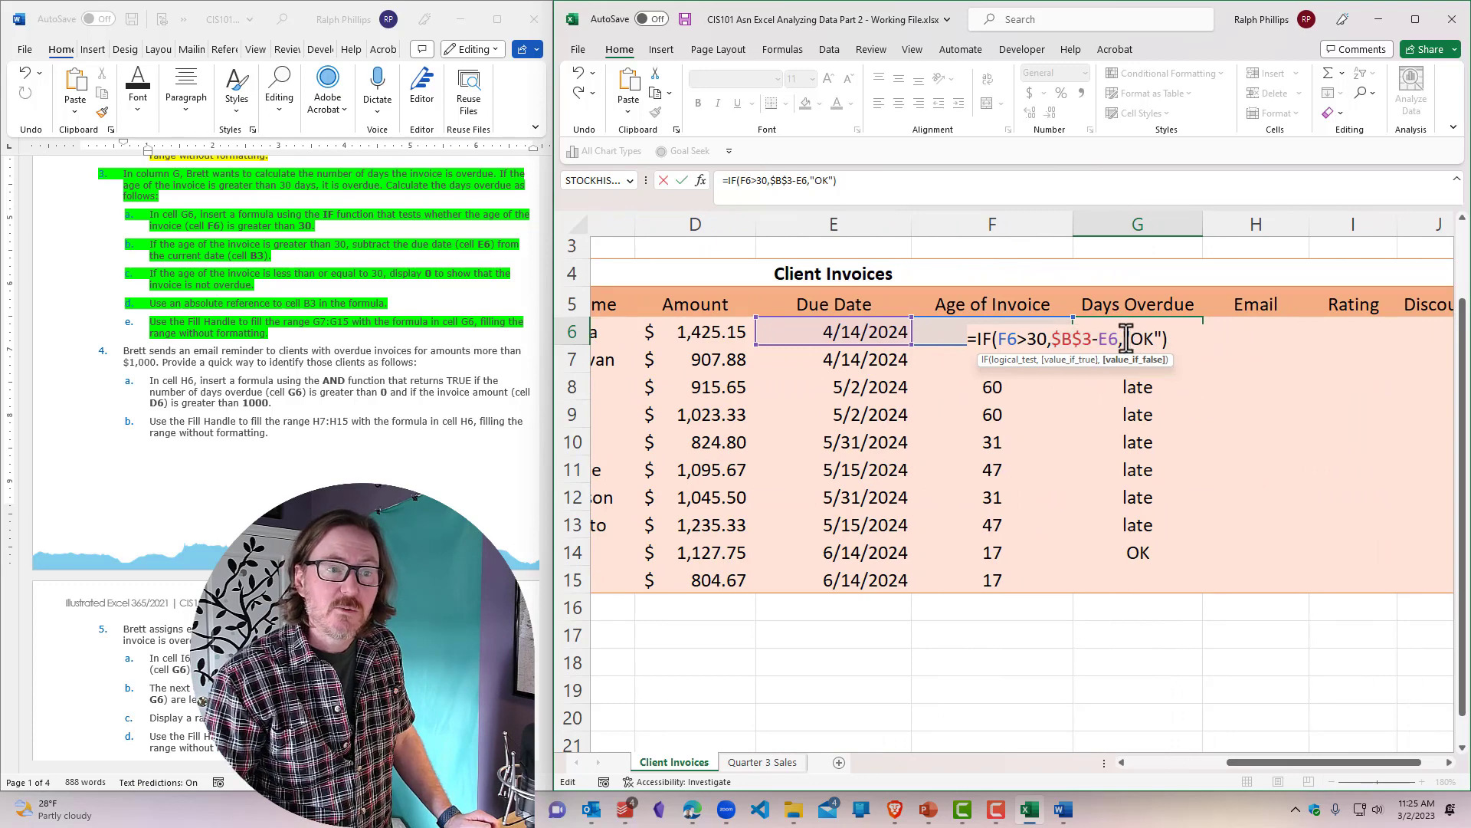
drag(1126, 338, 1166, 339)
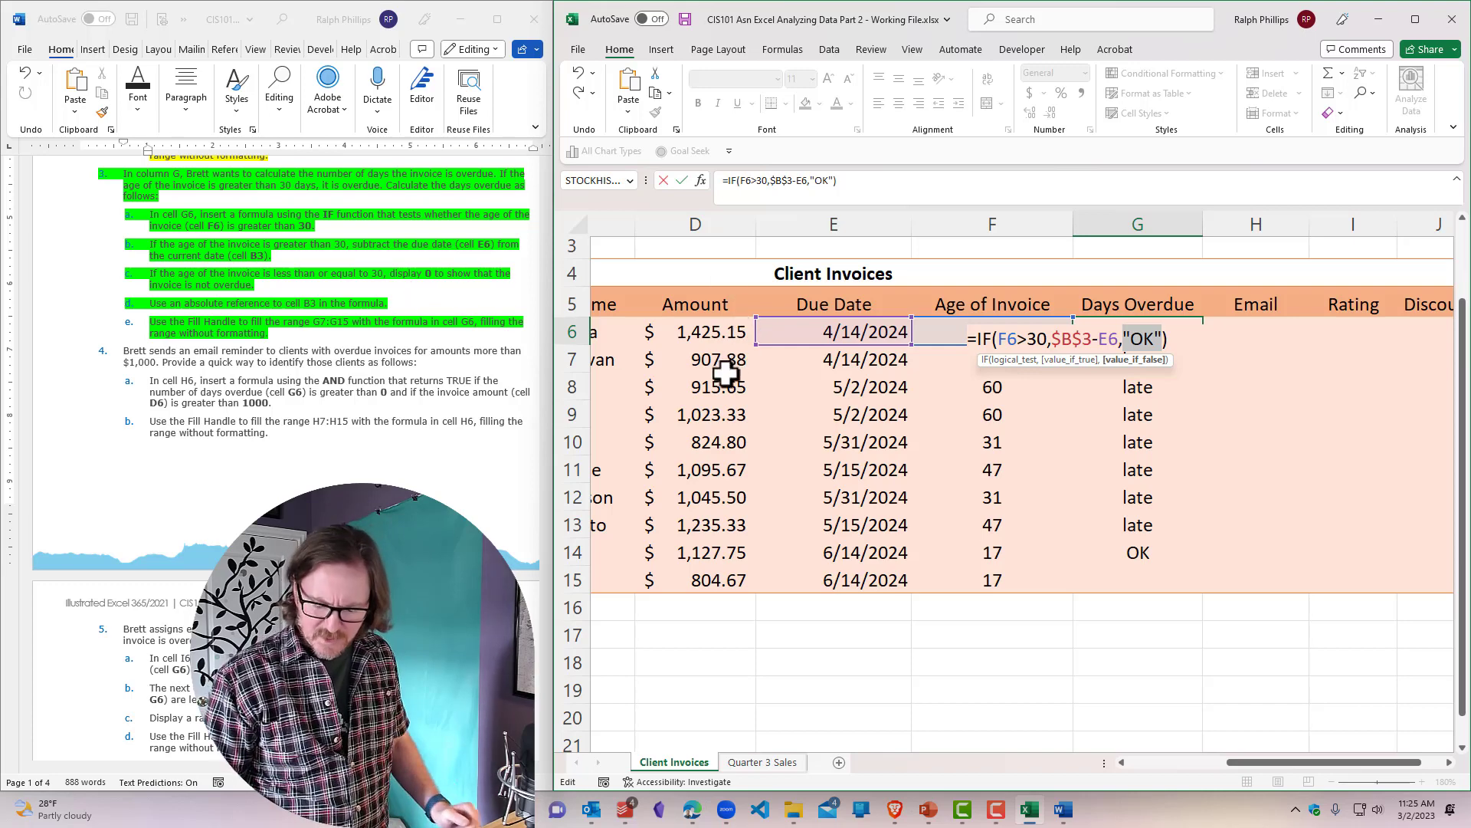
text(0)
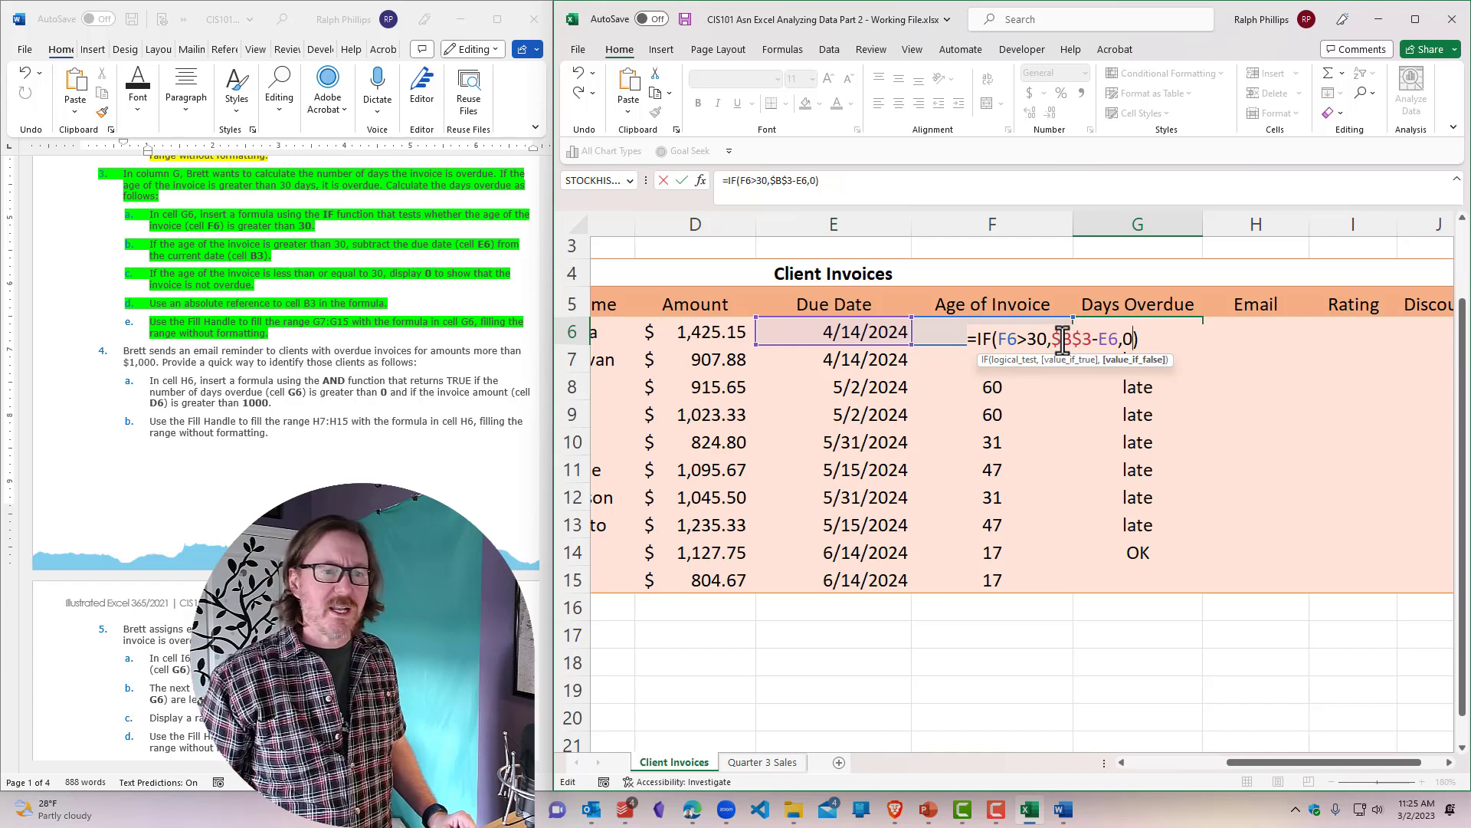
key(Return)
Step: Fill the G6 formula down through G15 in the Days Overdue column, filling without formatting
click(1151, 336)
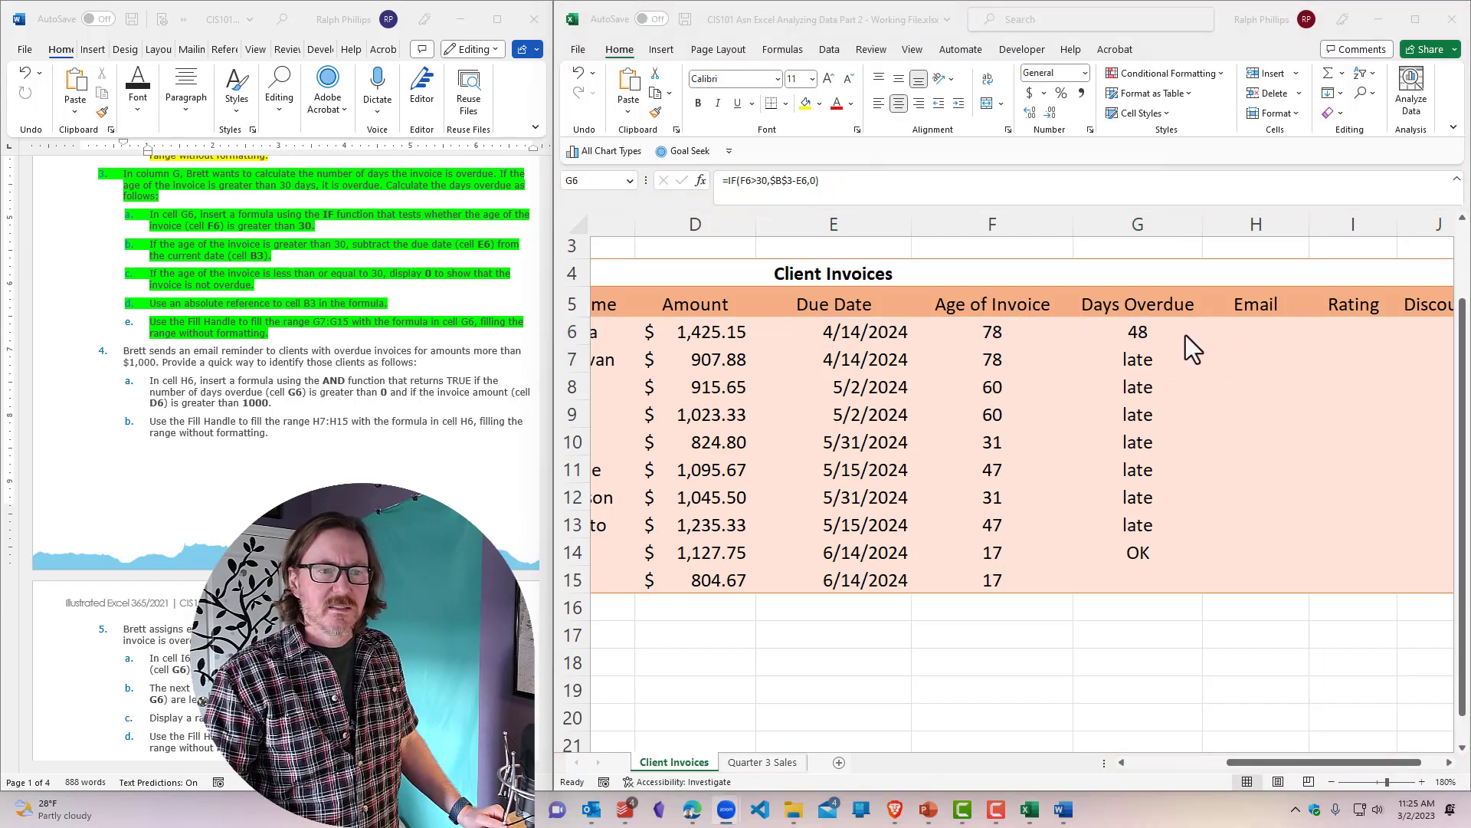
click(1160, 335)
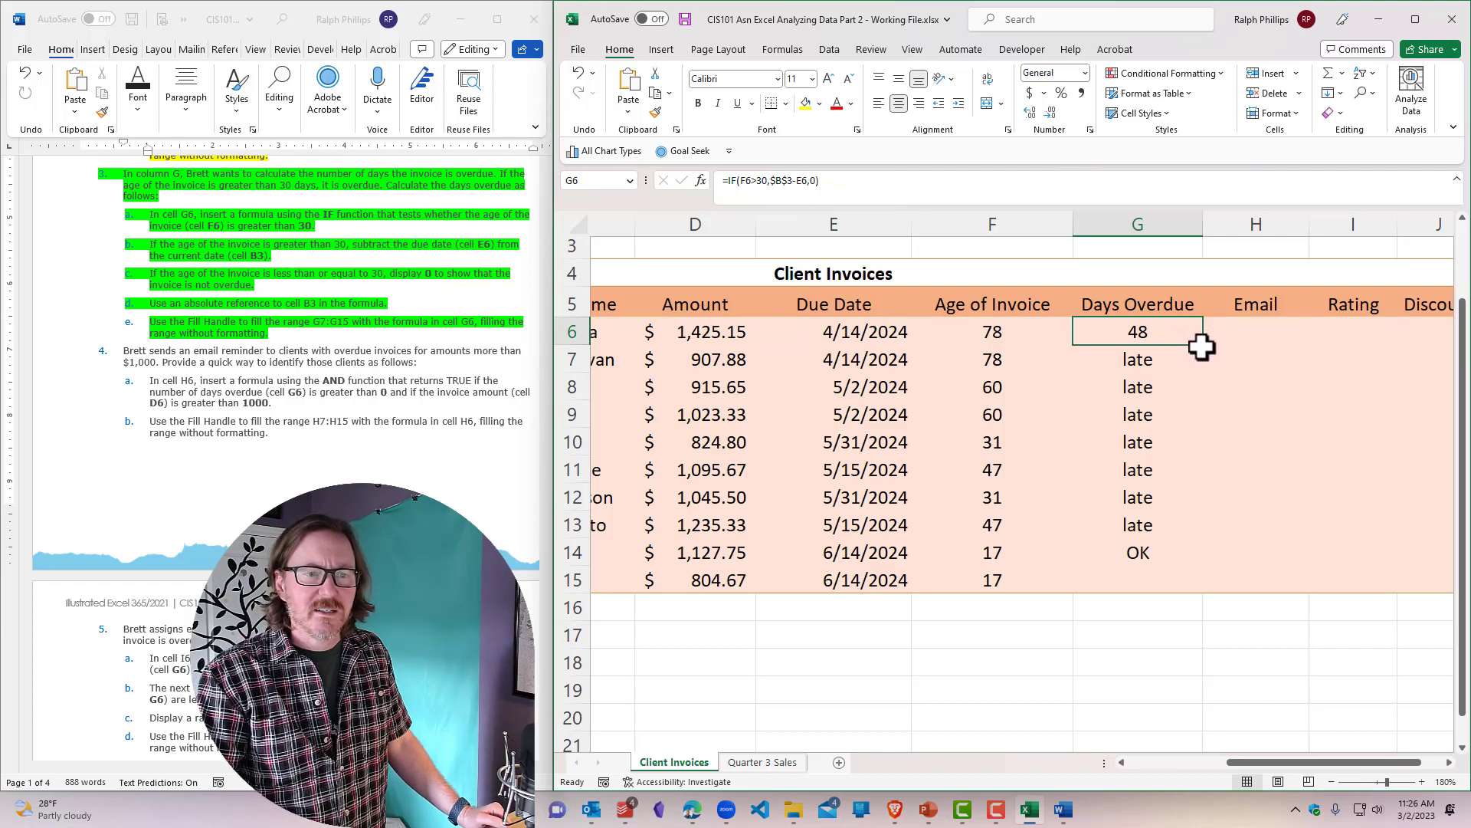
click(1157, 387)
click(1155, 342)
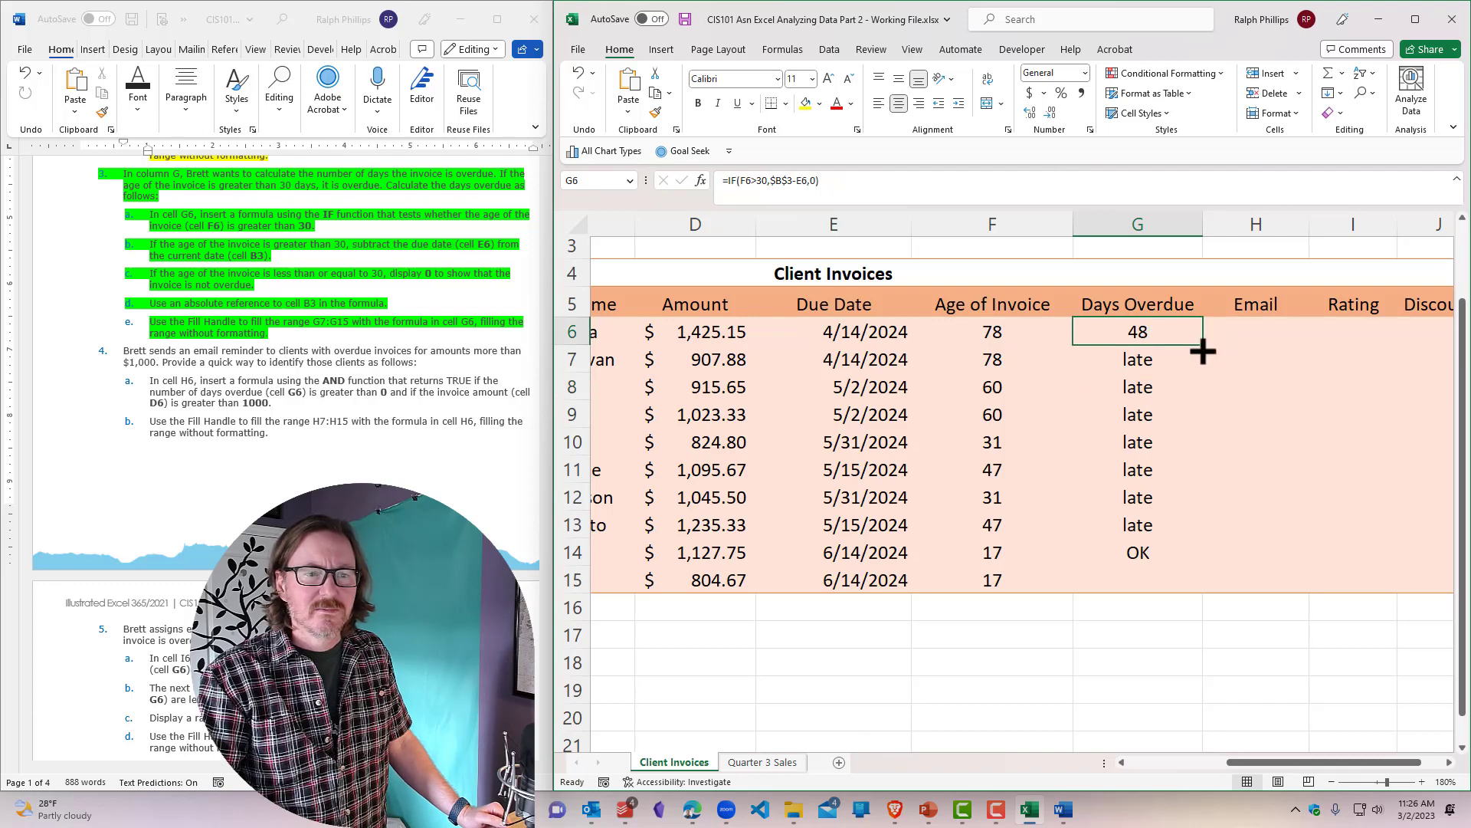
drag(1204, 351, 1198, 598)
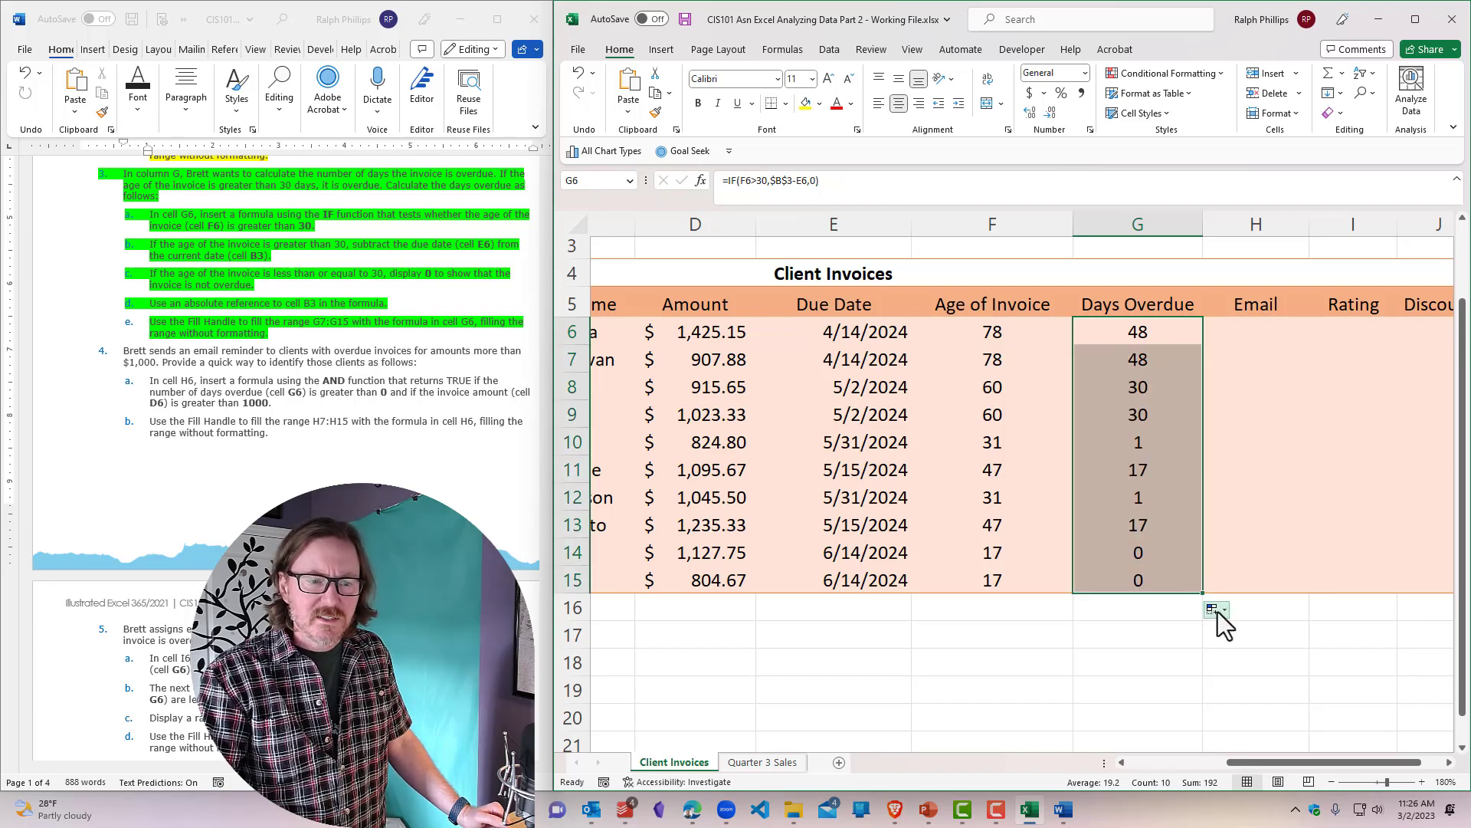
click(1218, 610)
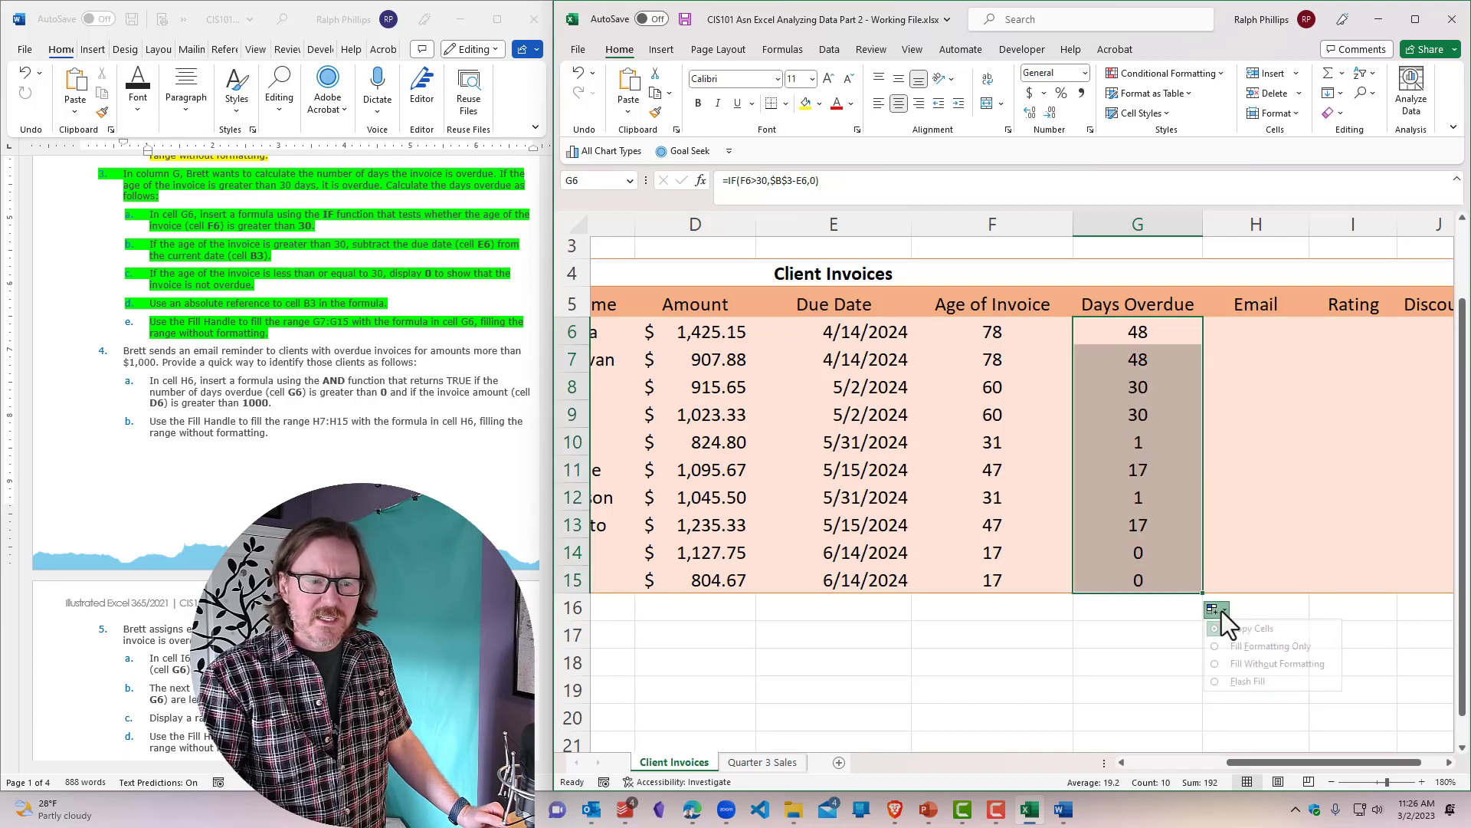
click(1218, 664)
Step: Review the Days Overdue results in G6 through G15 and the formulas behind them
click(1186, 519)
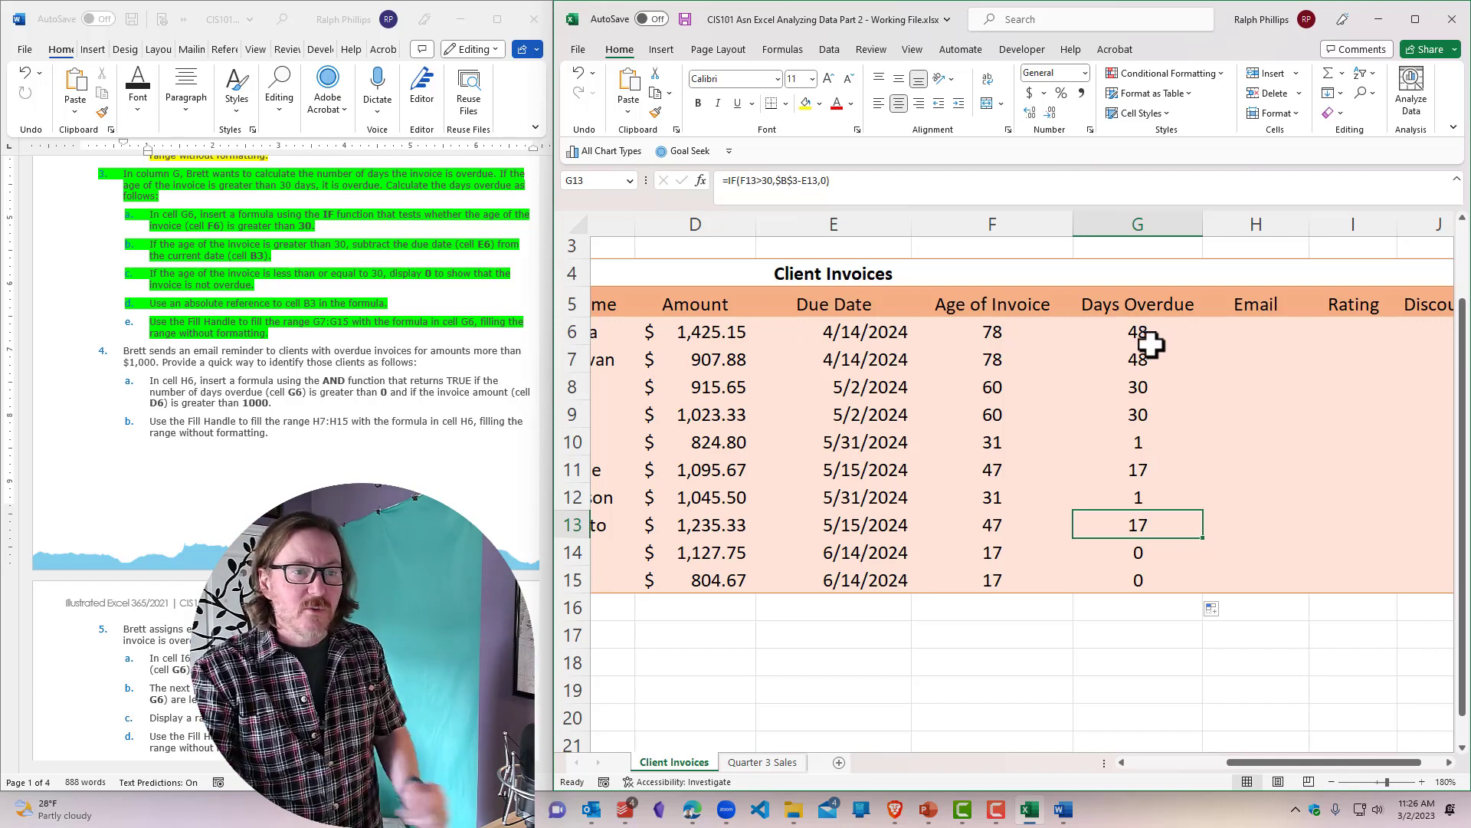
drag(1147, 335, 1164, 414)
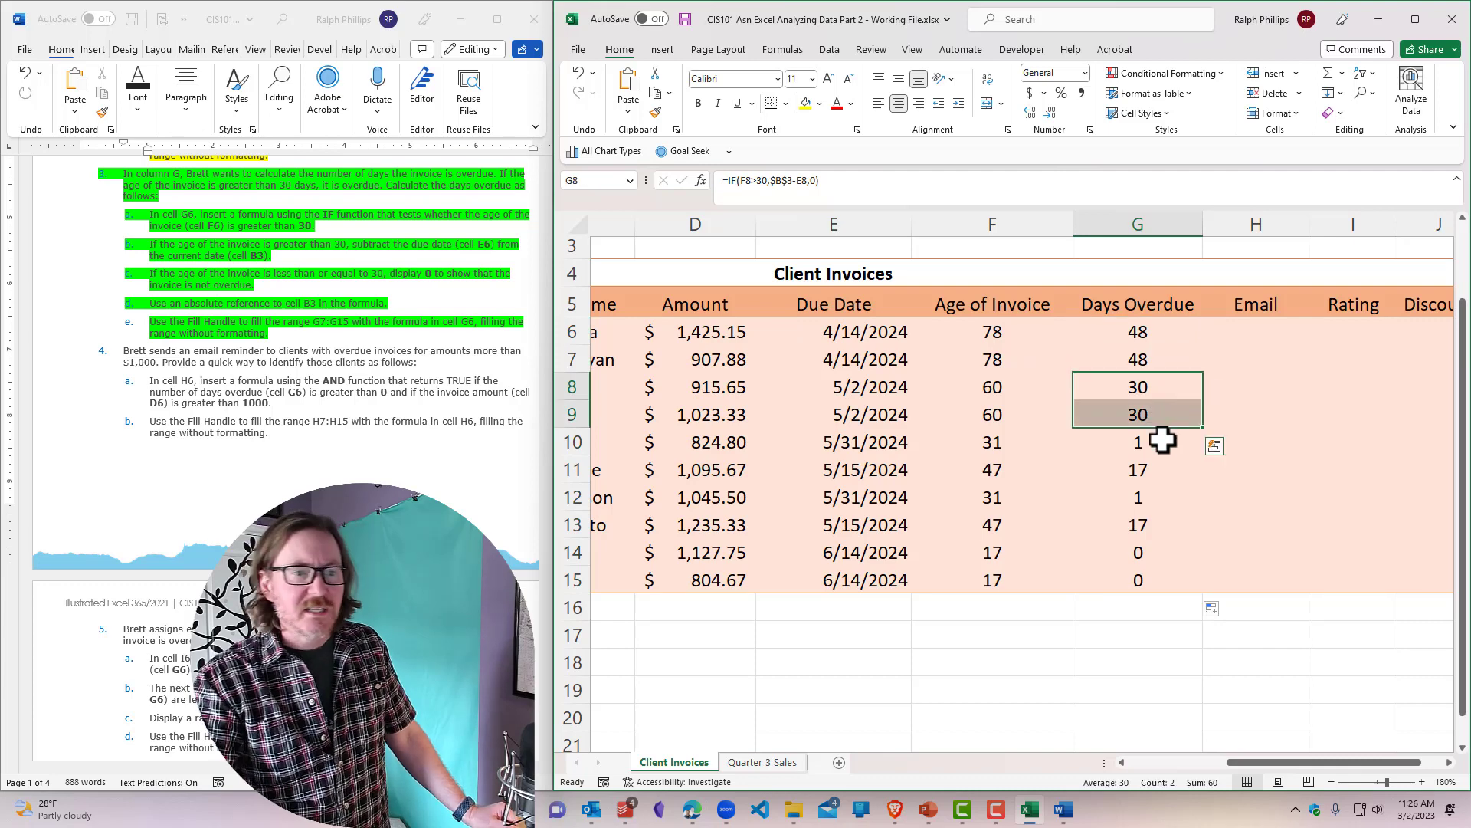
click(1162, 441)
click(1158, 498)
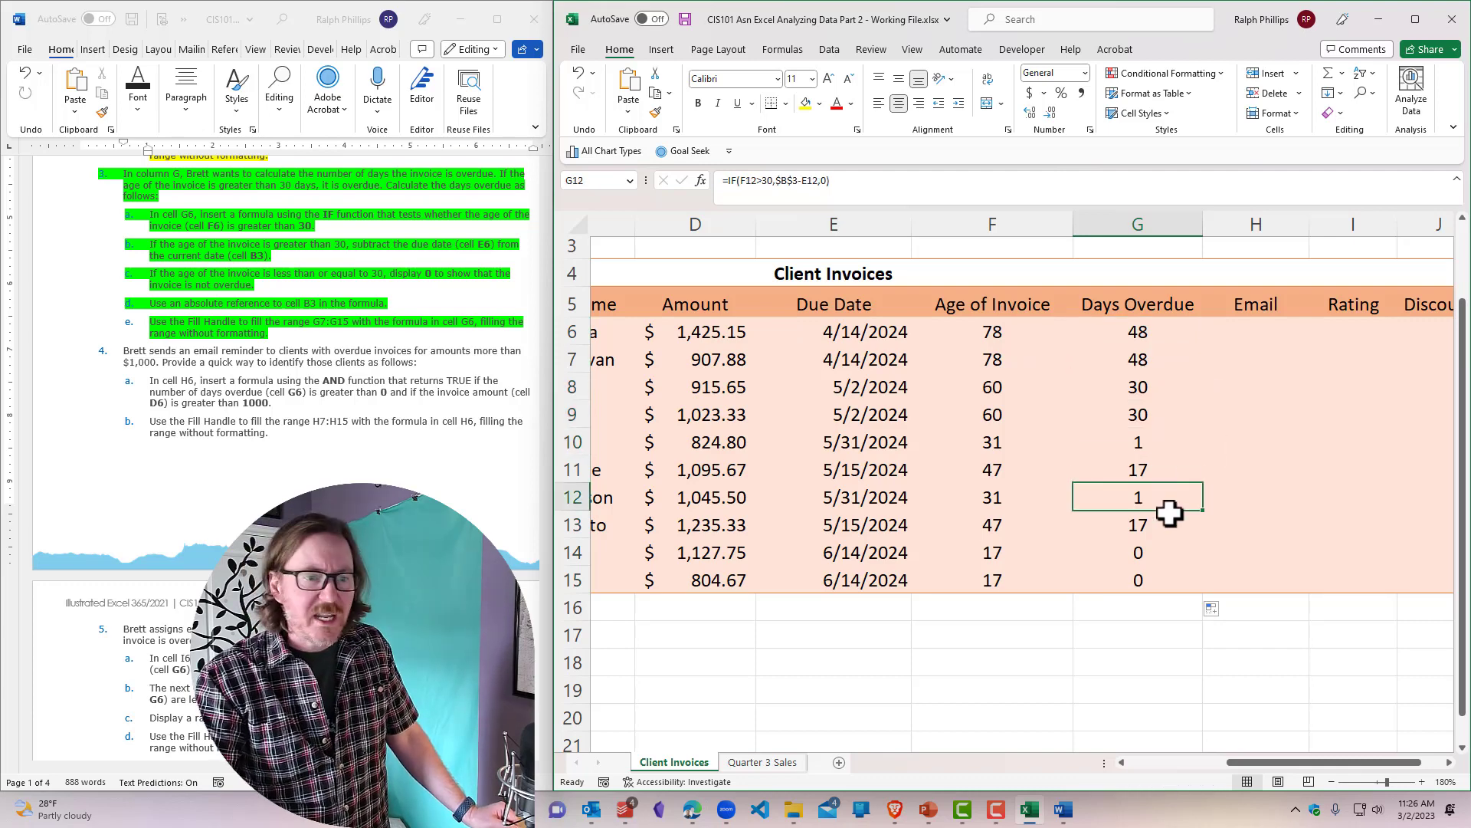
drag(1134, 538, 1133, 575)
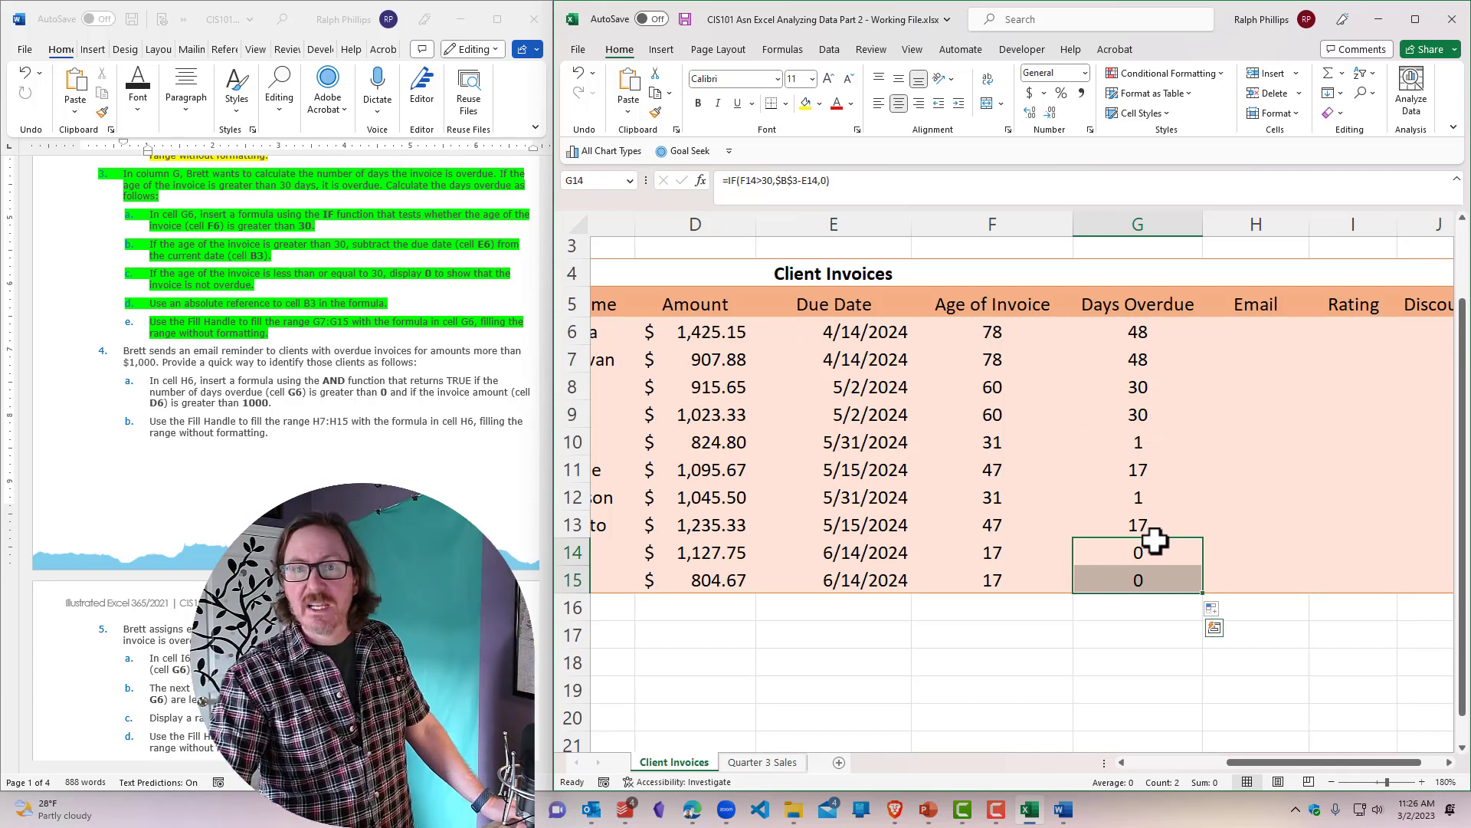
click(1172, 411)
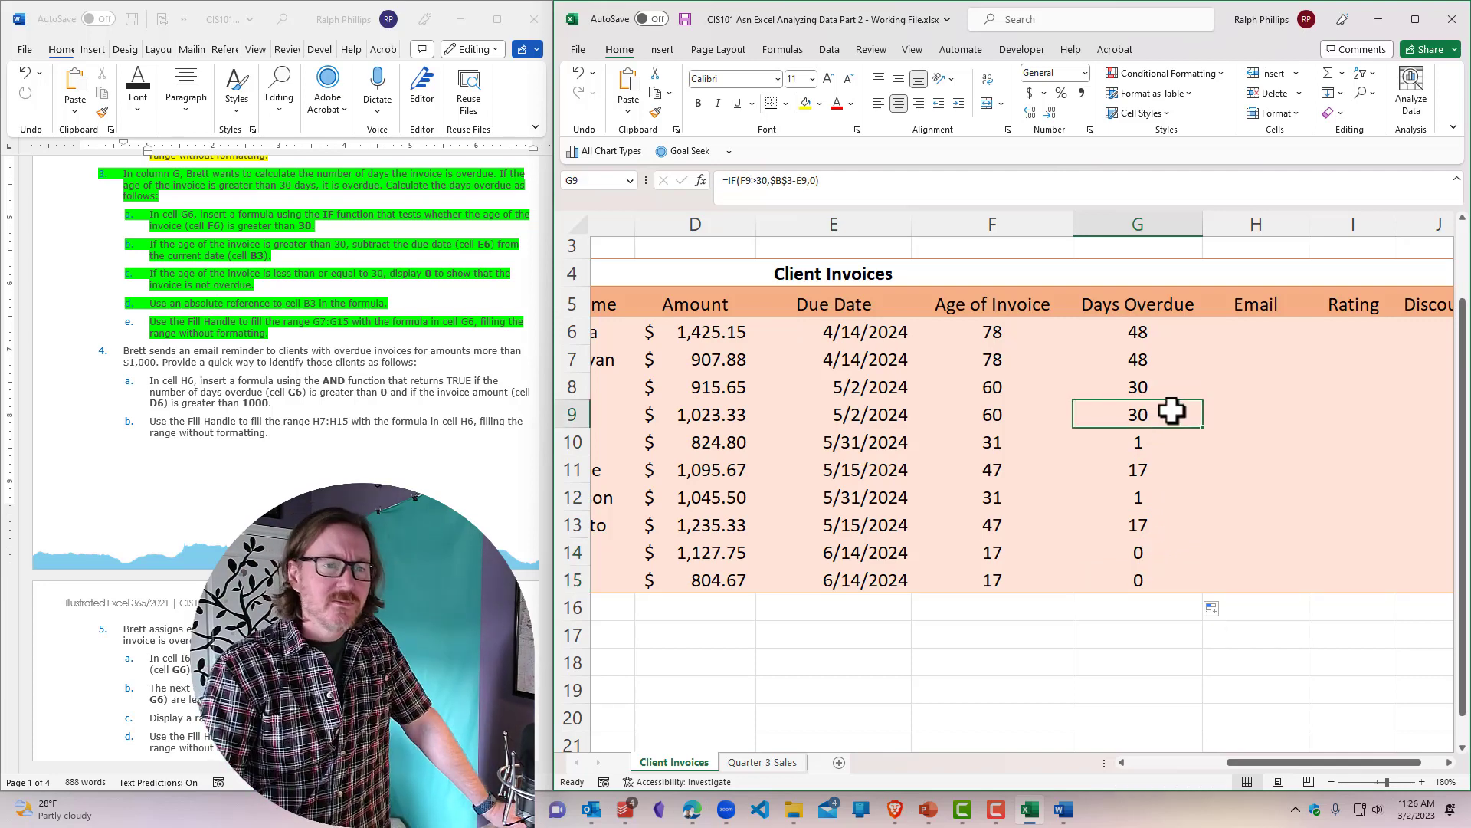
Step: Switch to the Word directions and highlight direction 4, including sub-steps a and b, in yellow
click(197, 354)
scroll(247, 387, down, 4)
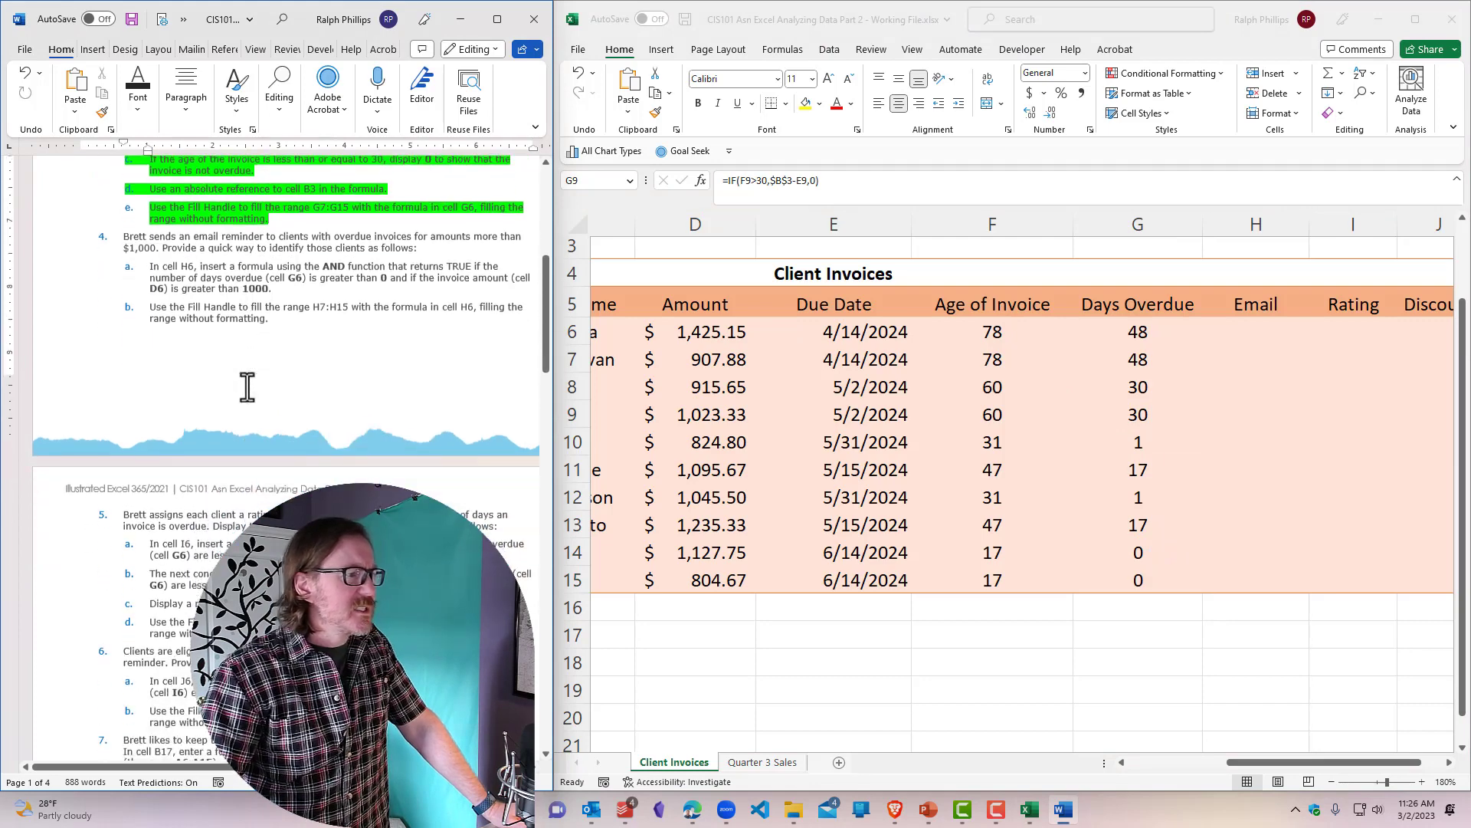
scroll(249, 388, down, 1)
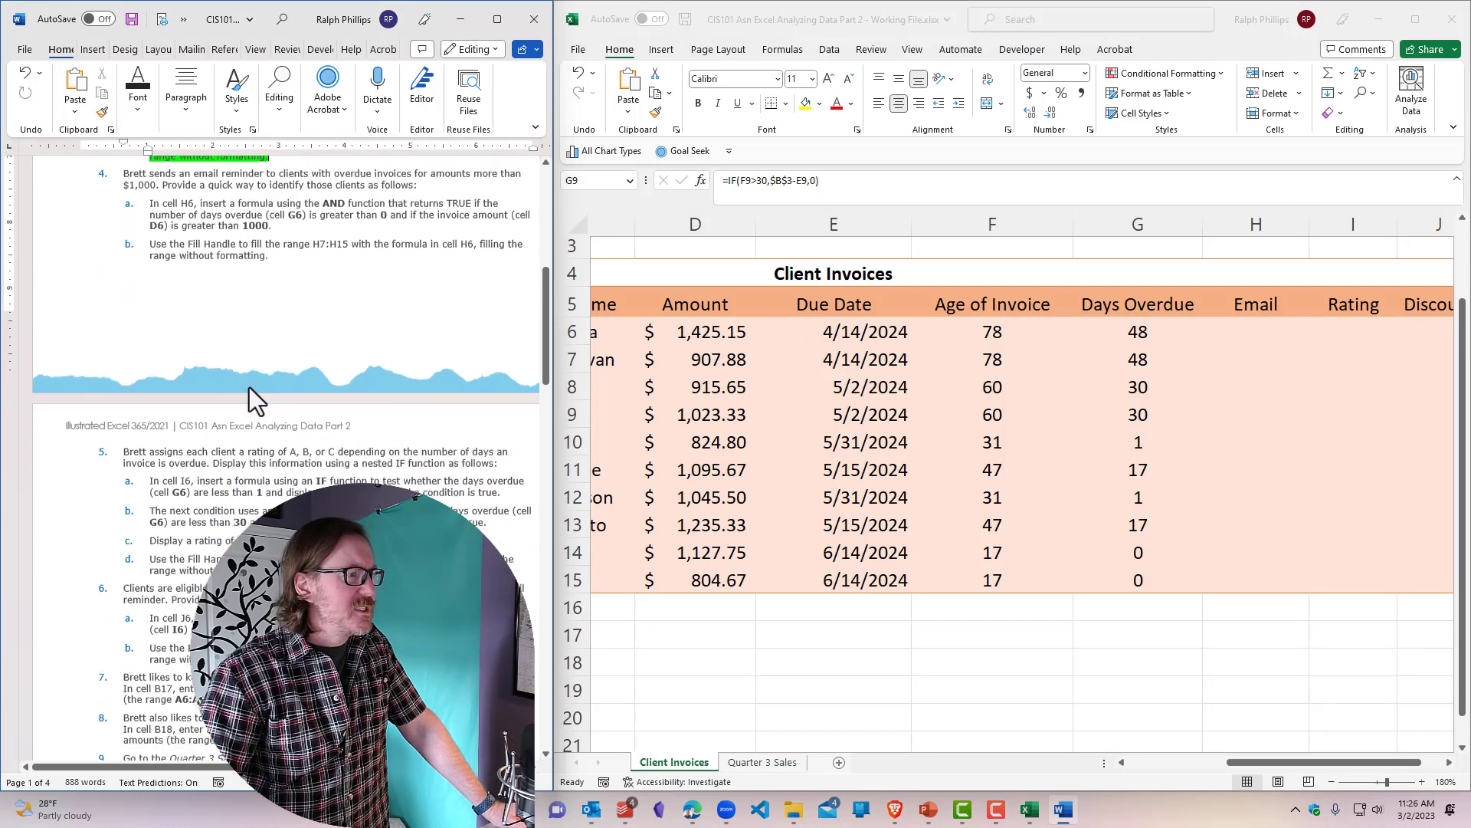
drag(545, 296, 546, 289)
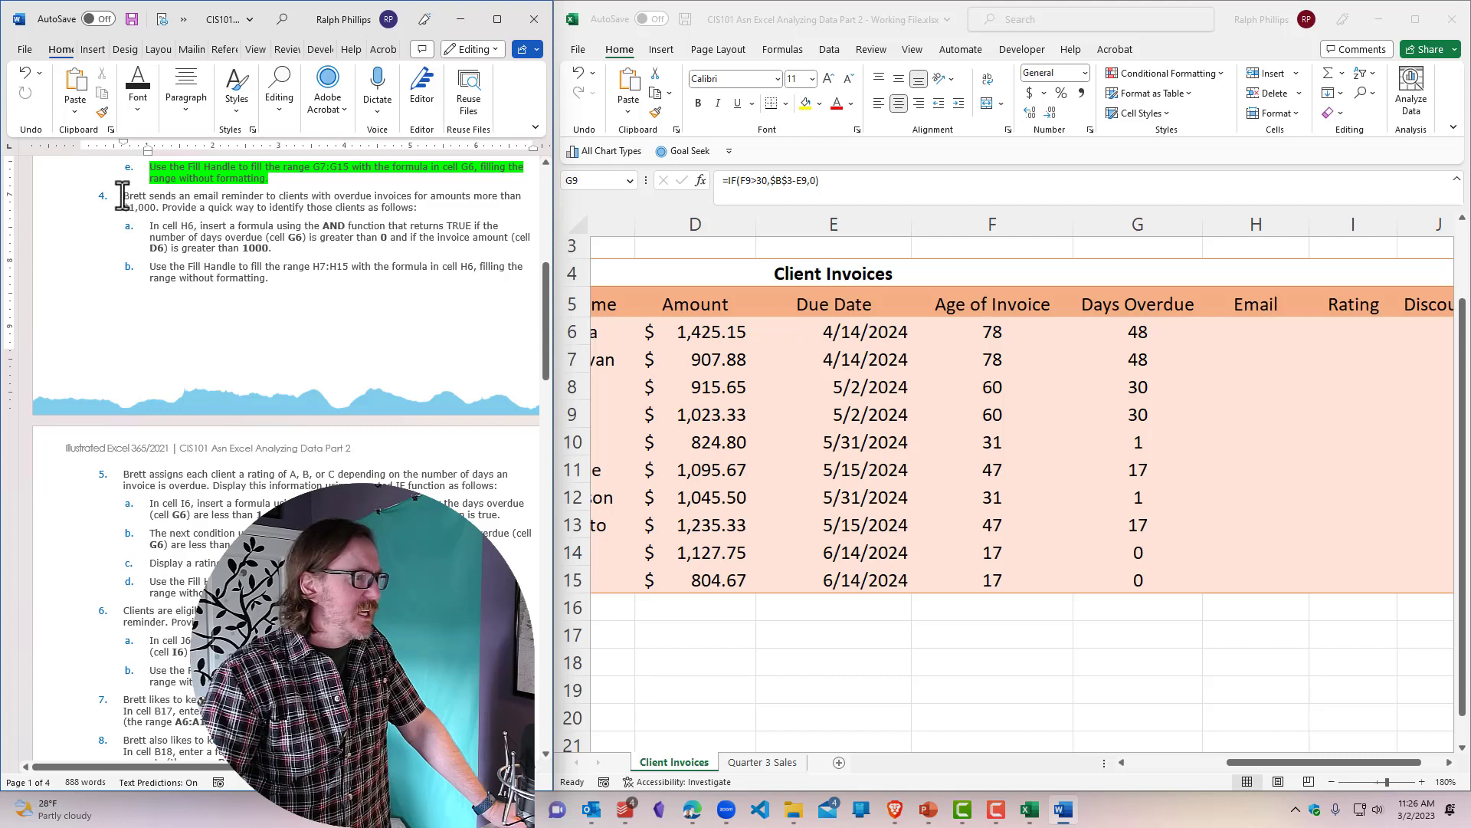
drag(122, 196, 284, 277)
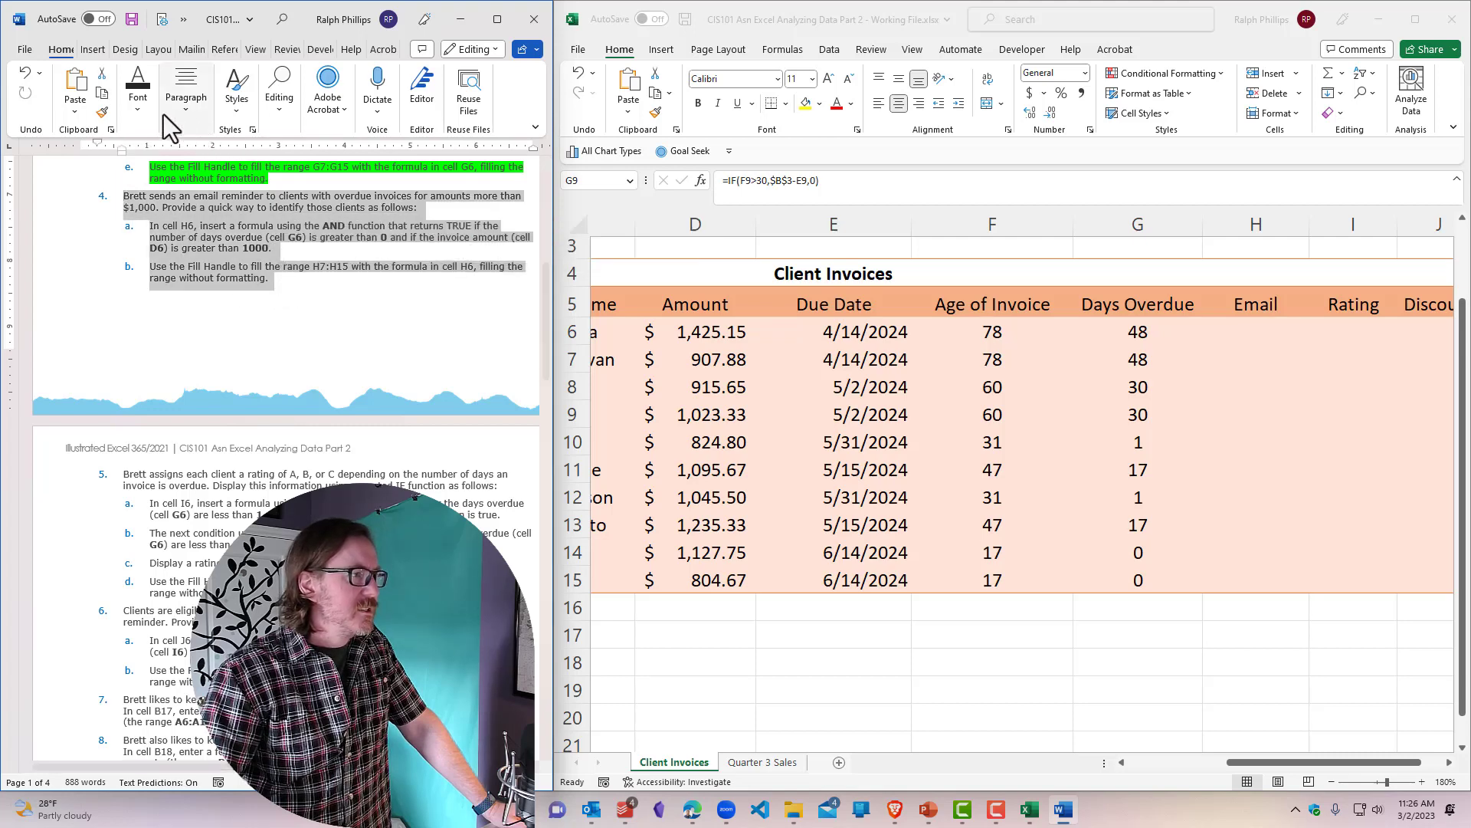
click(141, 110)
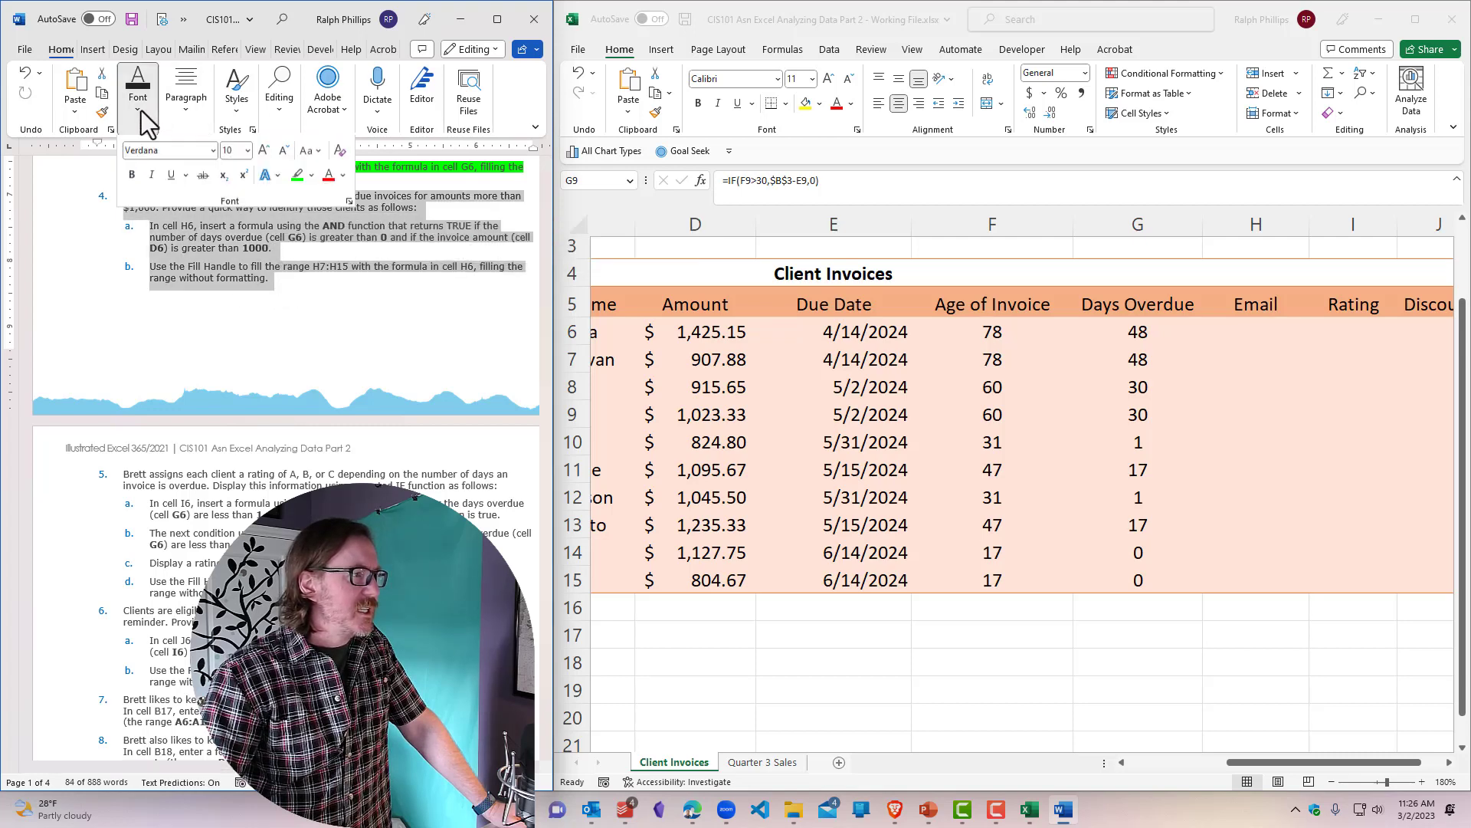
click(311, 177)
click(301, 195)
click(388, 292)
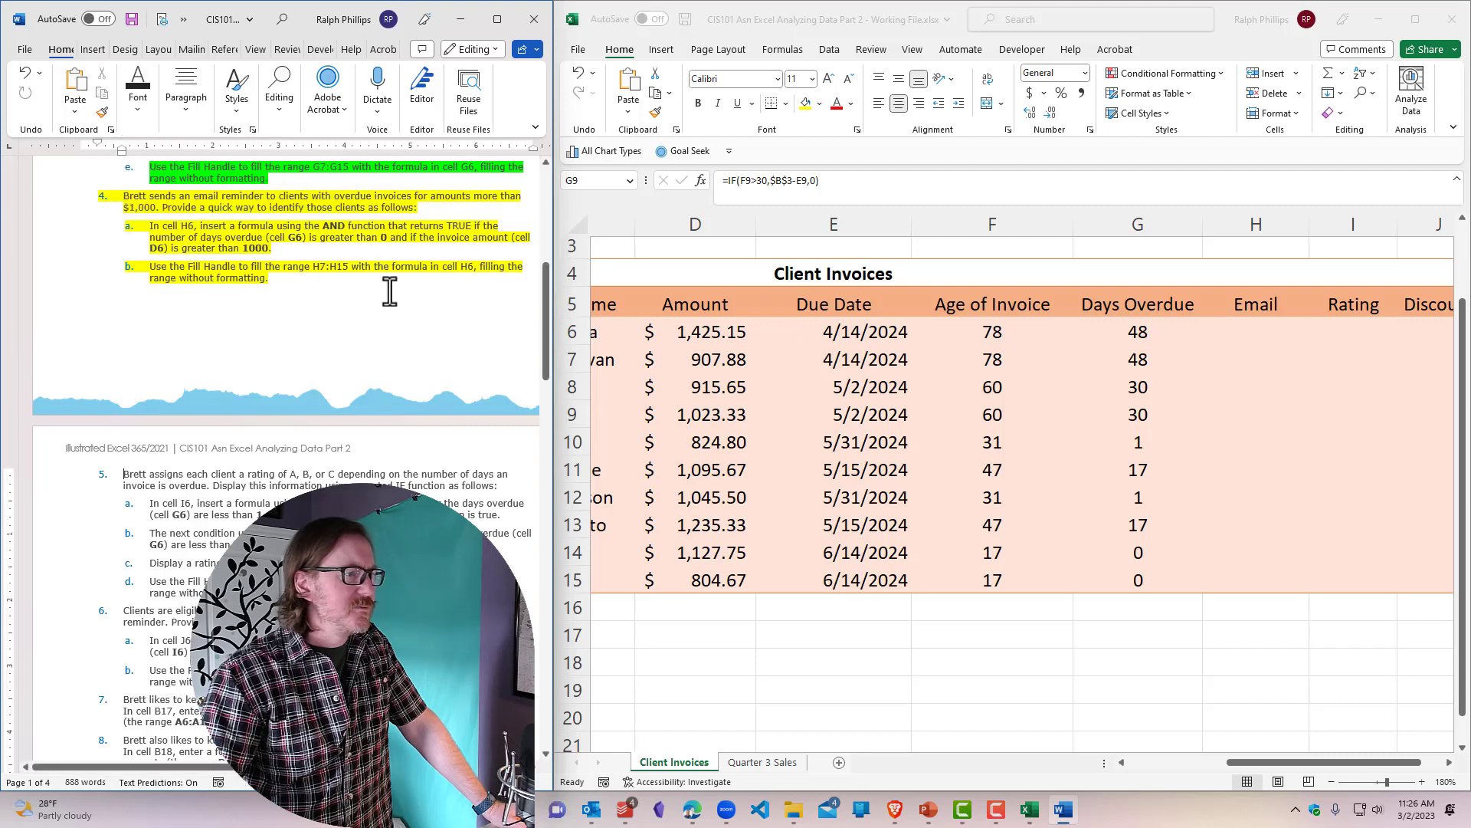
Step: Back in Excel, start an AND formula in H6 with G6>0 as its first condition
scroll(284, 306, up, 1)
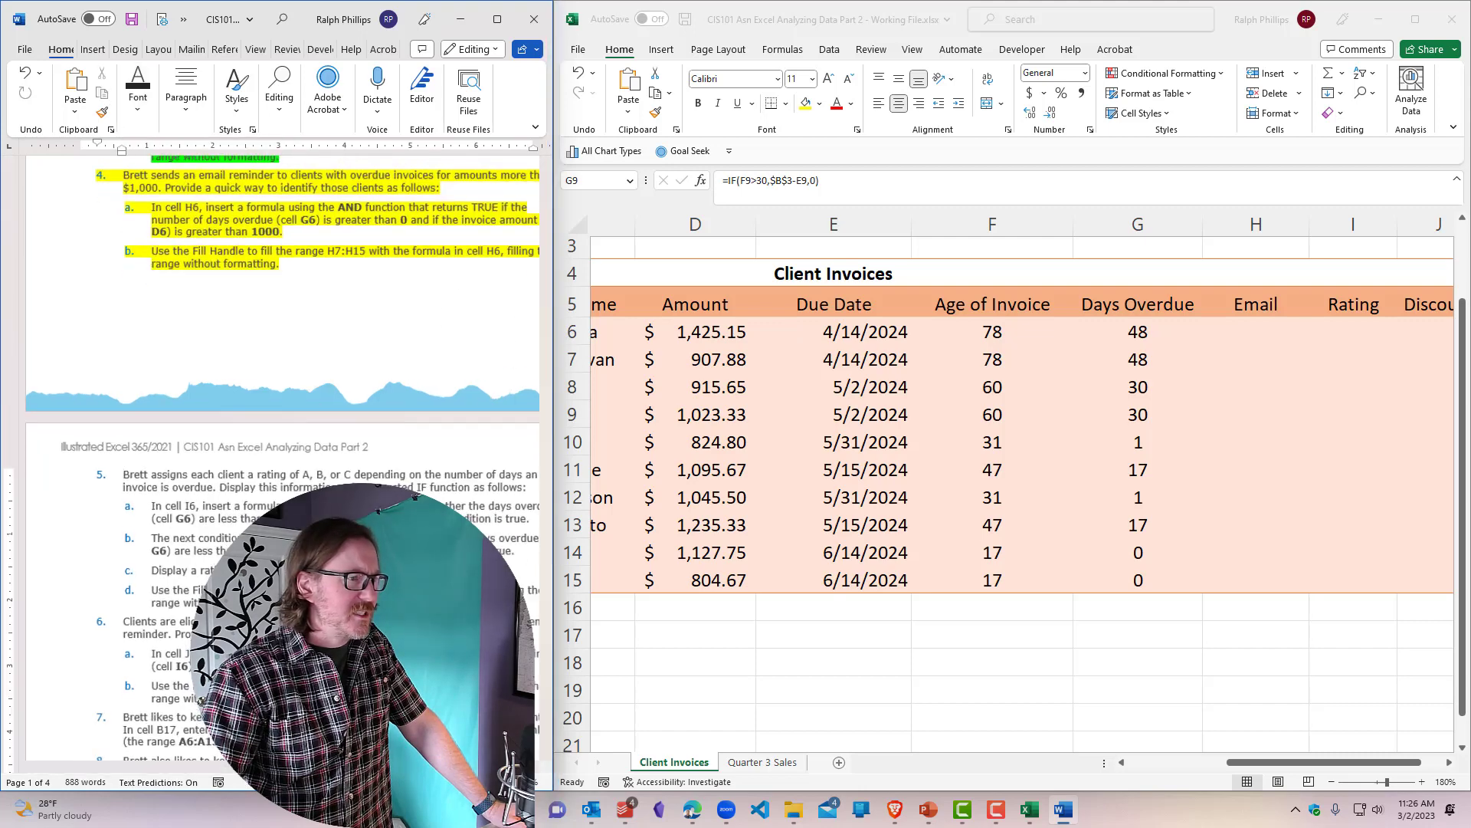
scroll(280, 452, right, 2)
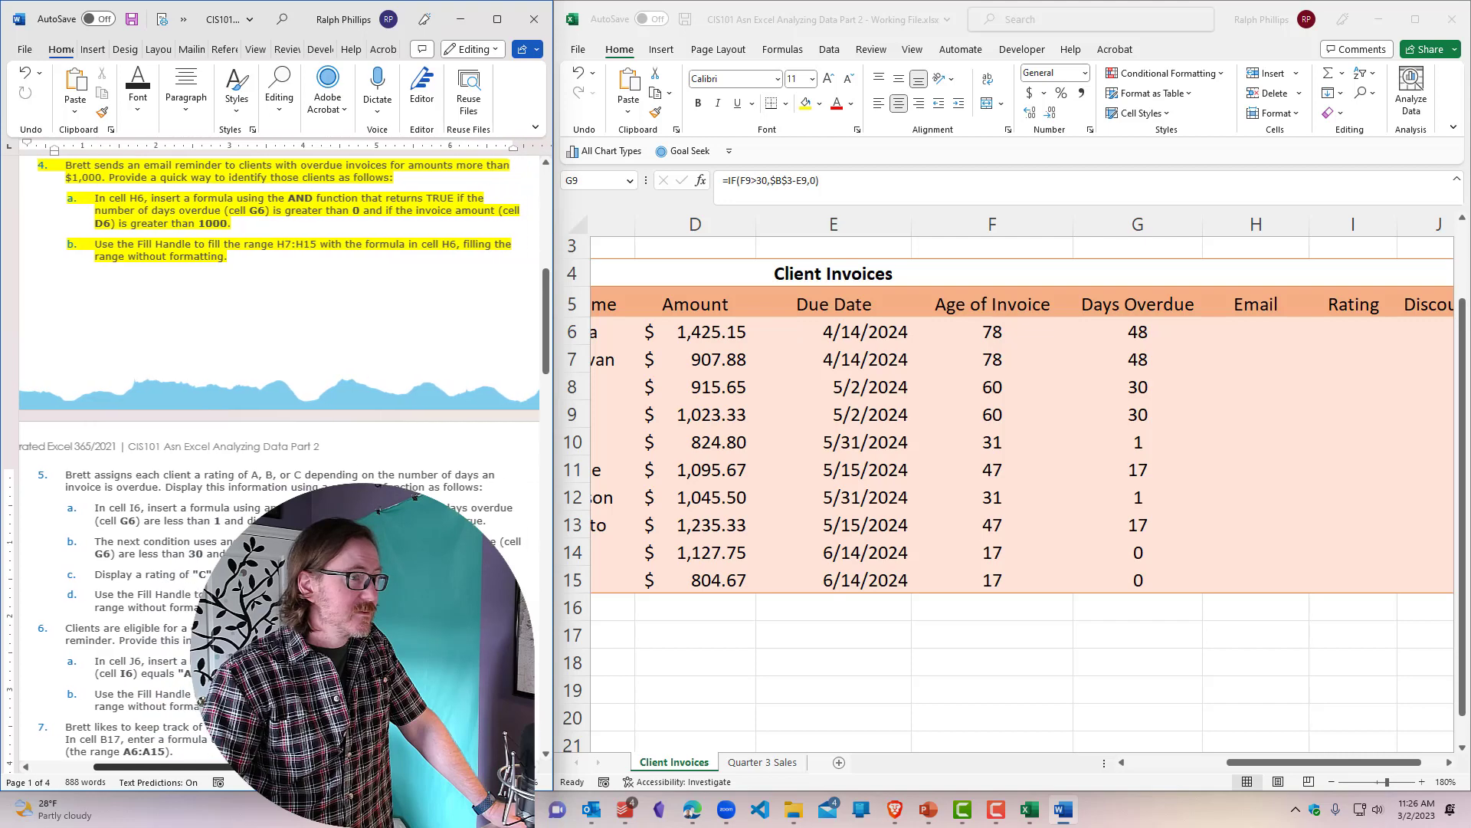
scroll(251, 493, up, 1)
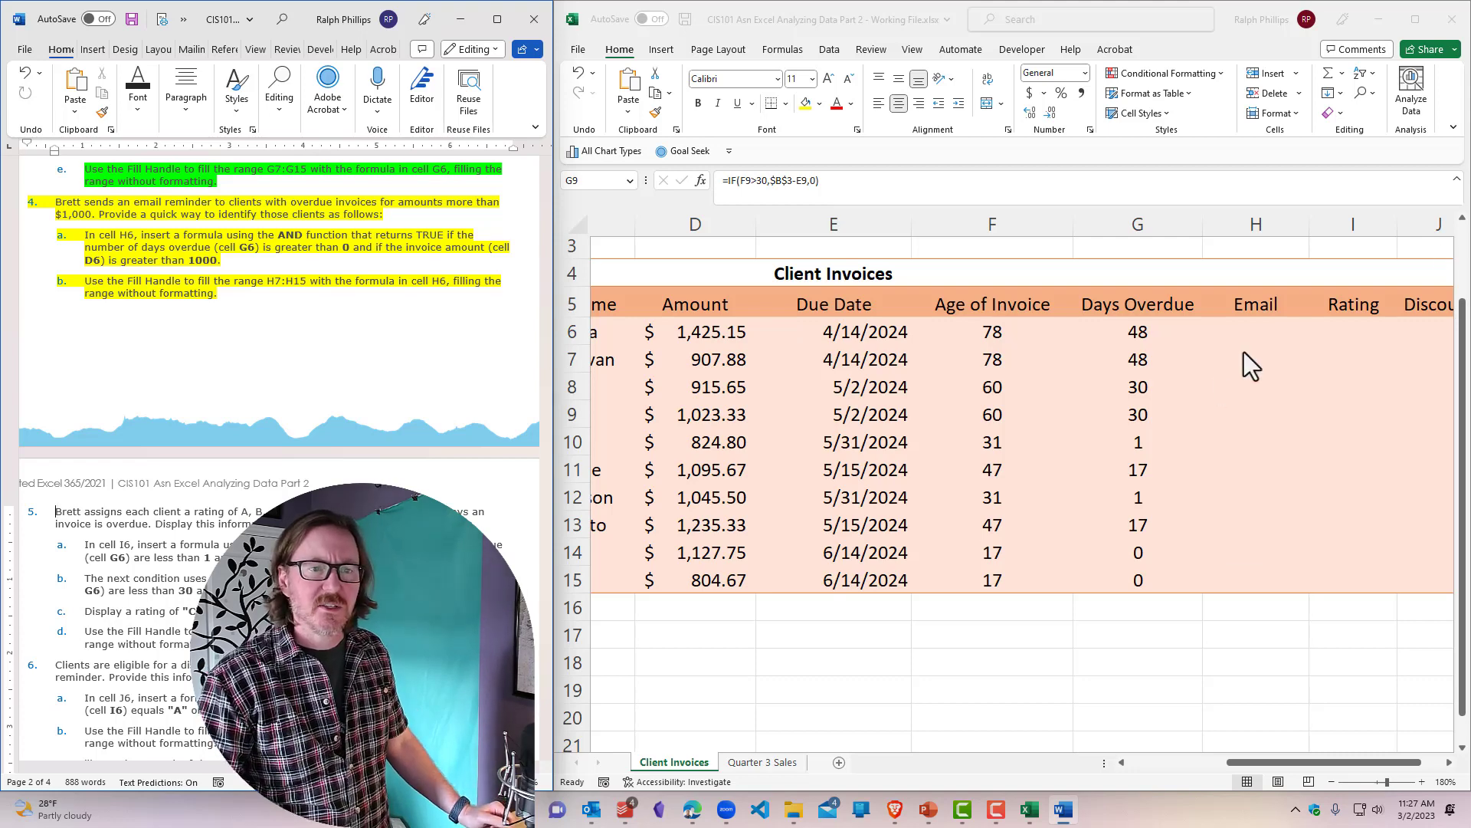
click(1260, 335)
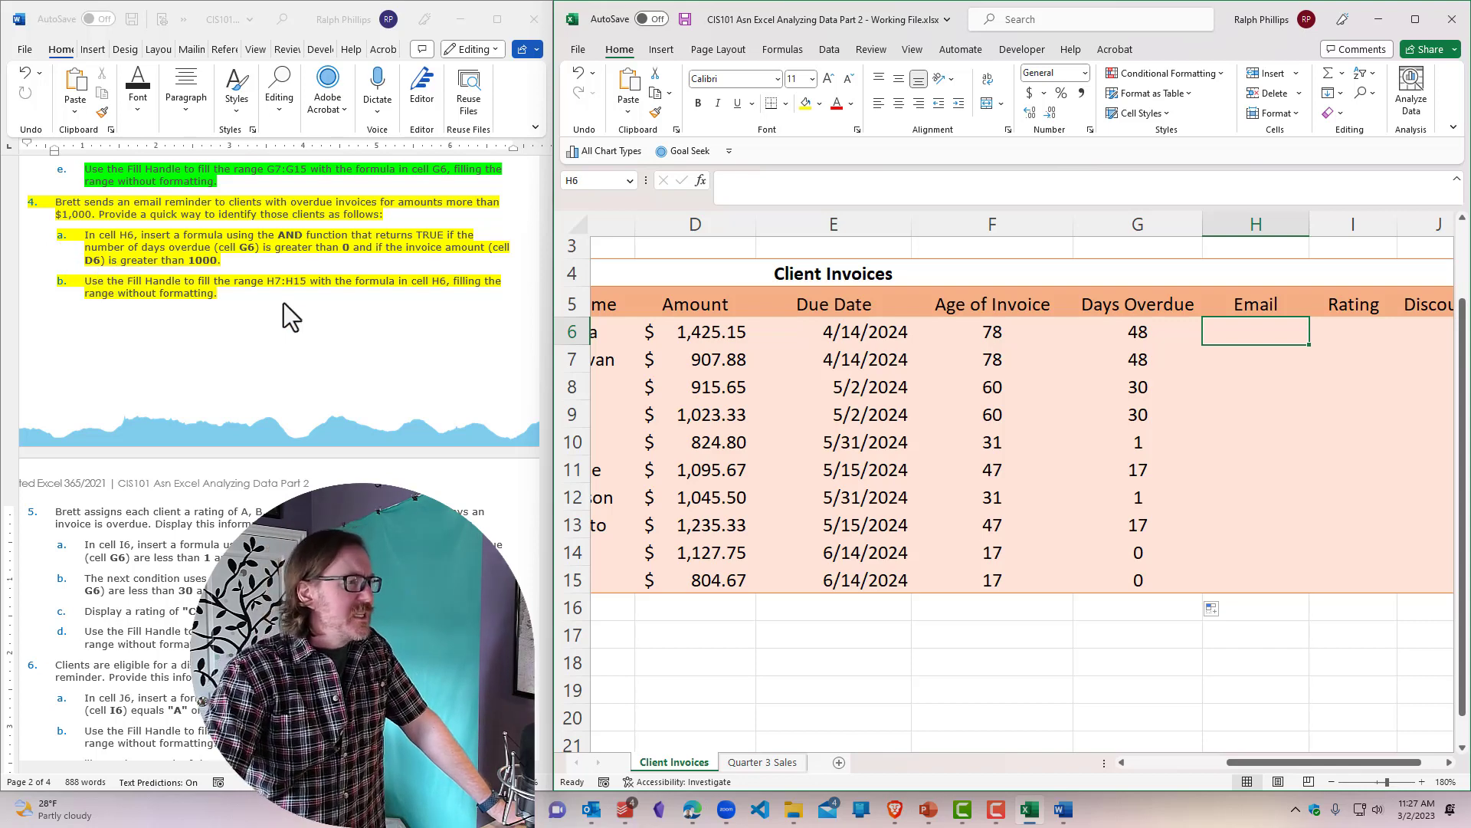
click(1249, 391)
click(1268, 332)
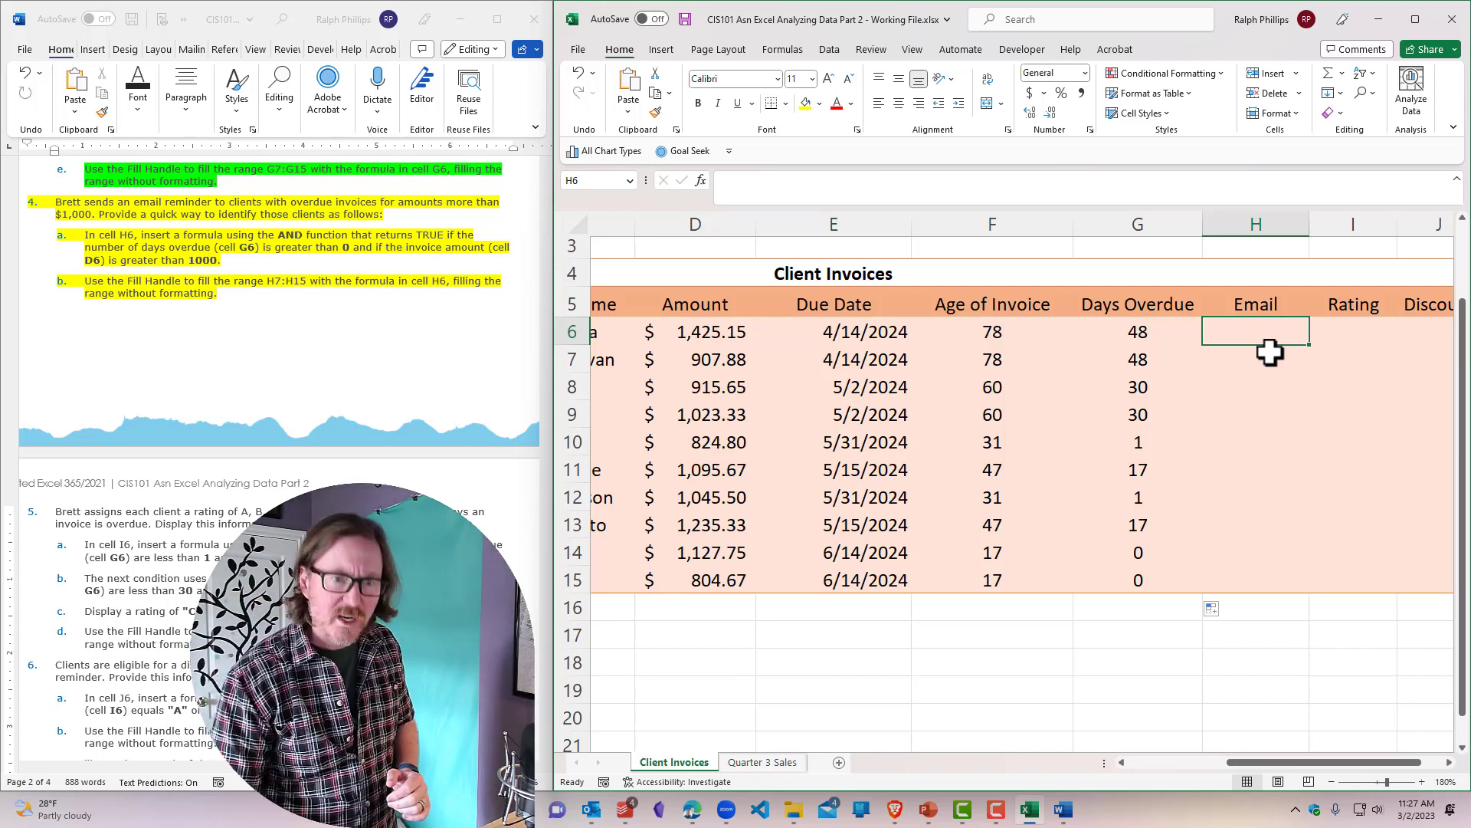
text(=A)
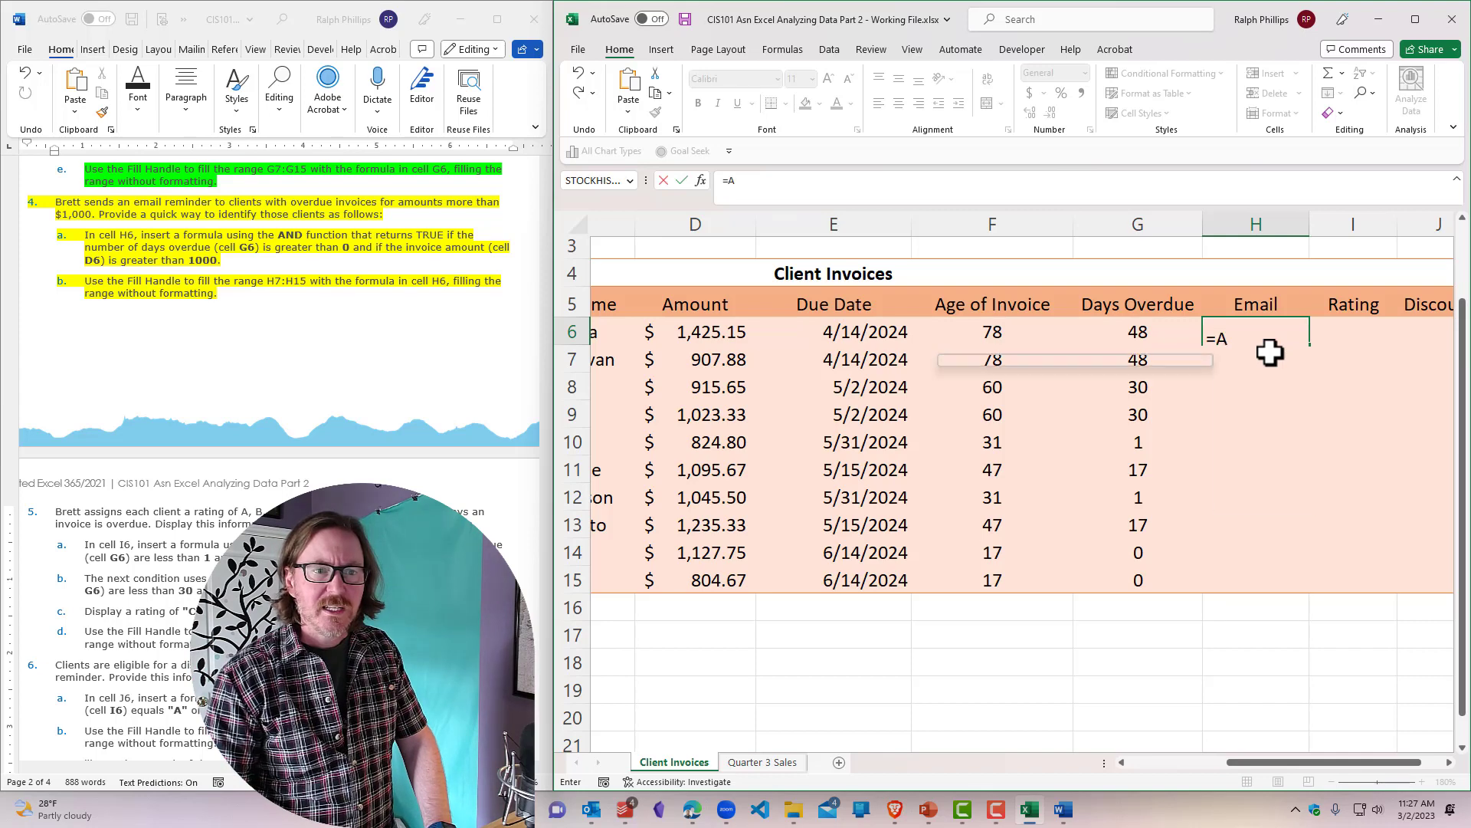
text(ND()
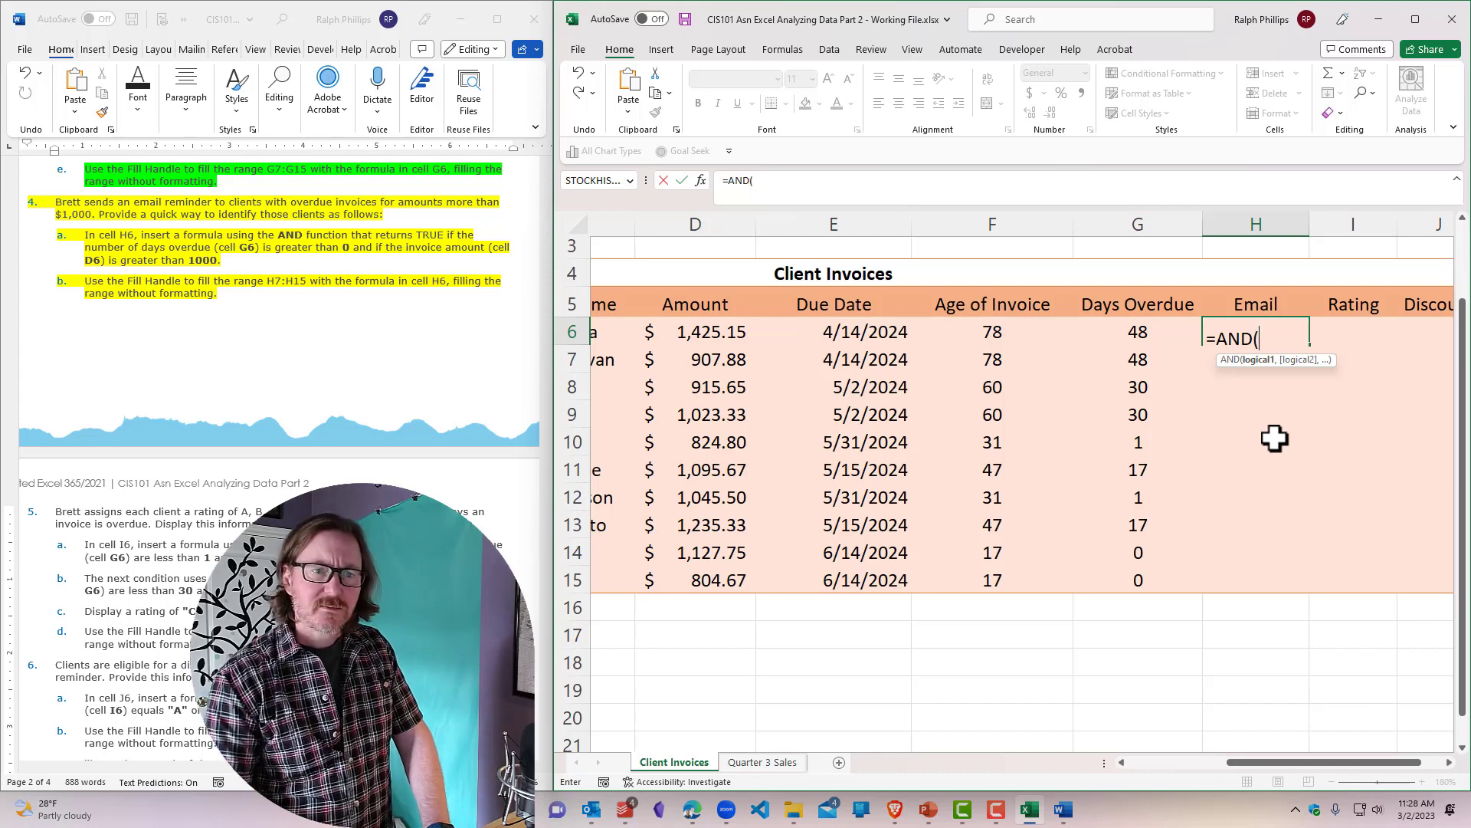
click(1131, 337)
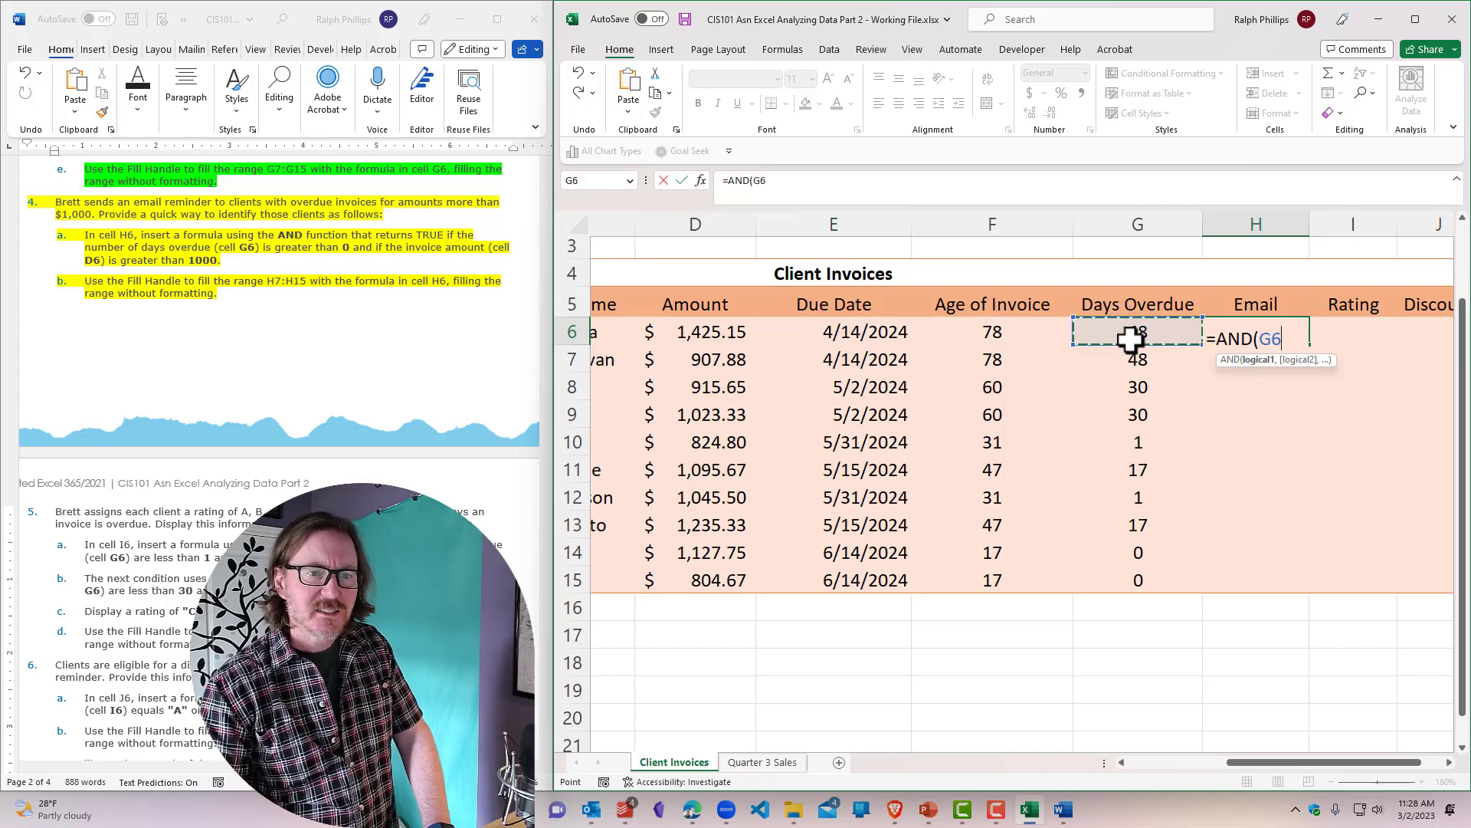
text(>)
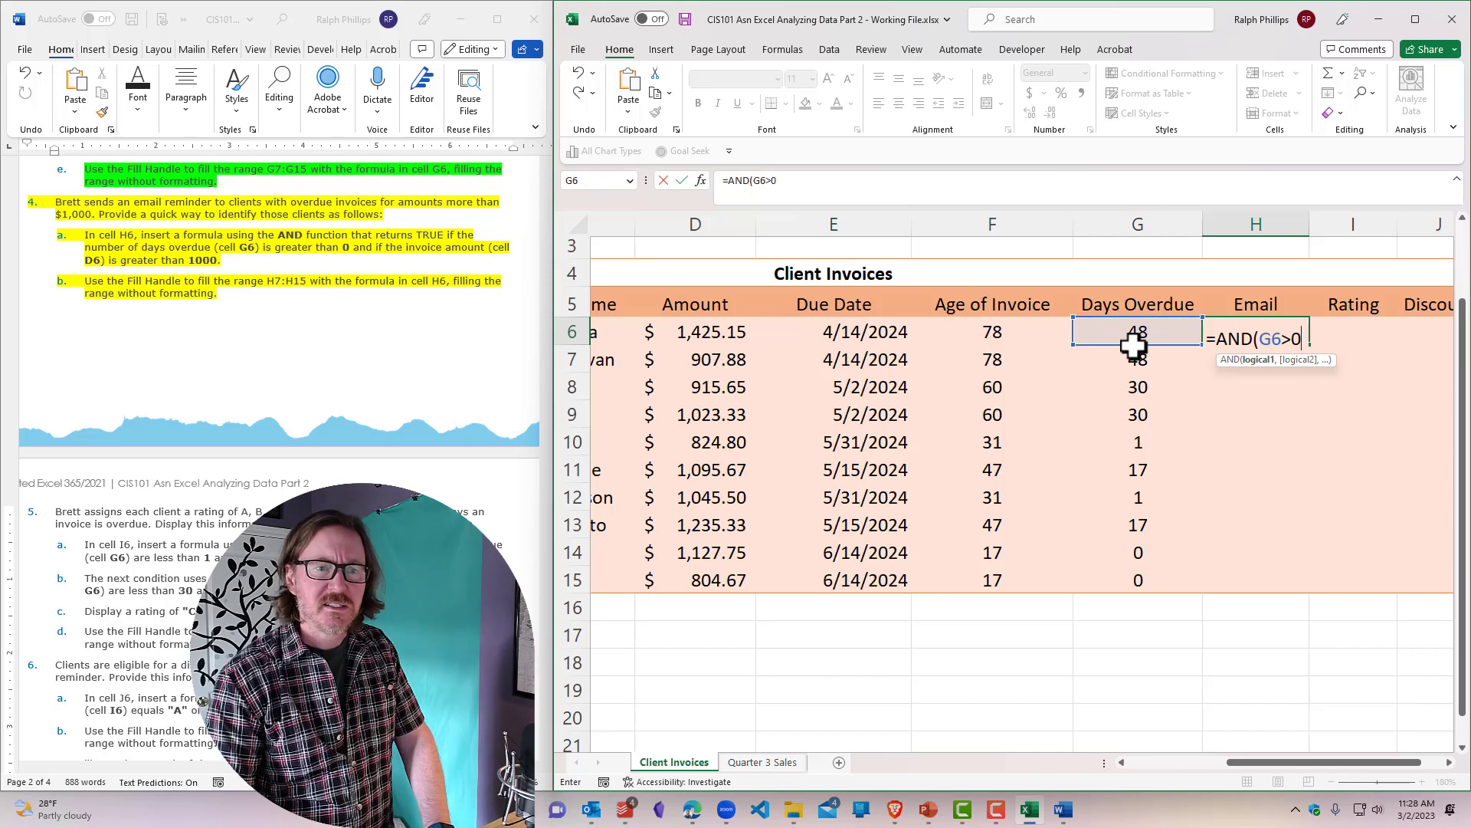
text(0,)
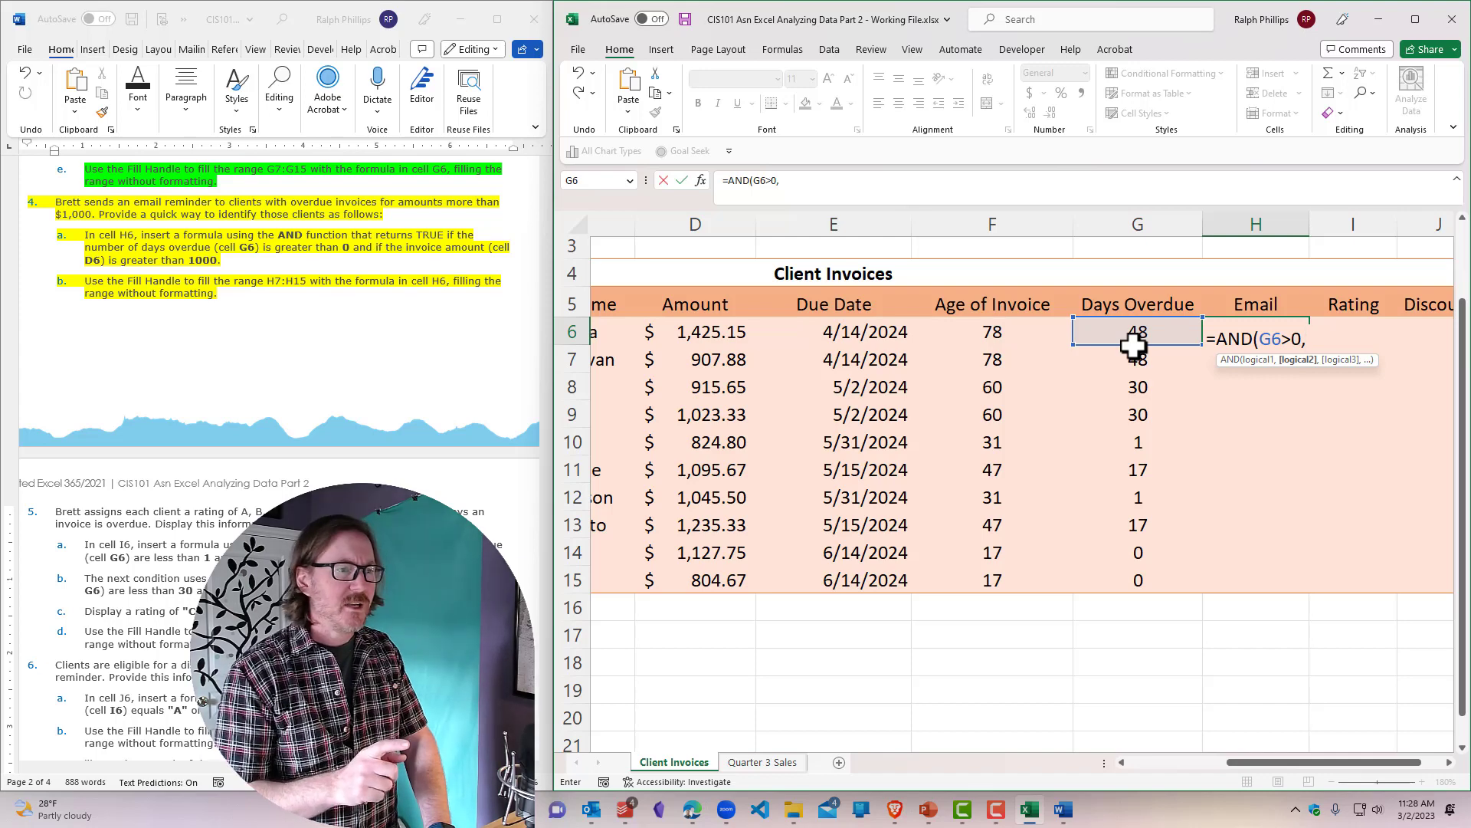
Step: Complete the H6 AND formula with D6>1000 as the second condition and select the finished cell
click(708, 335)
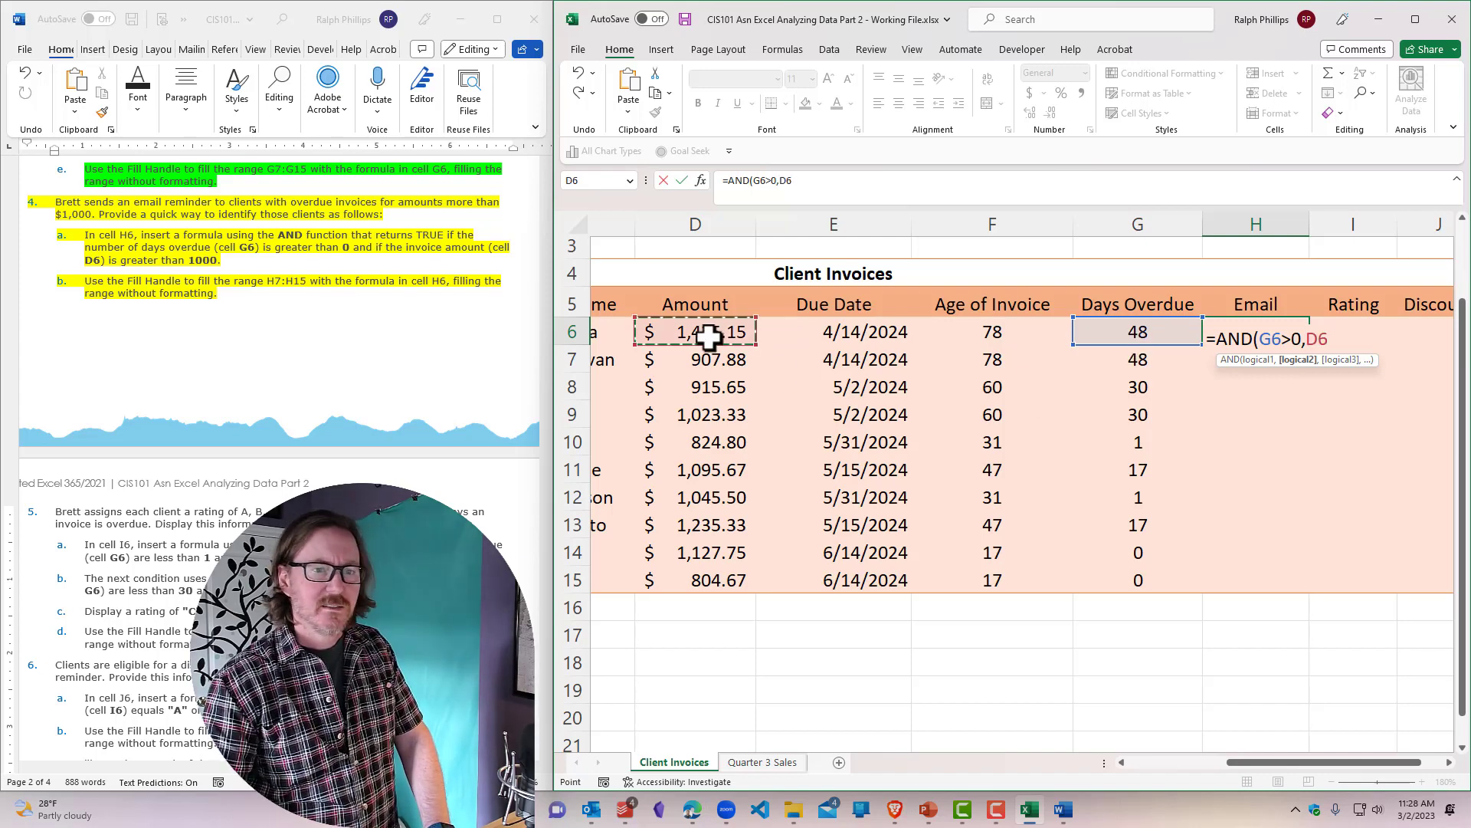
text(>)
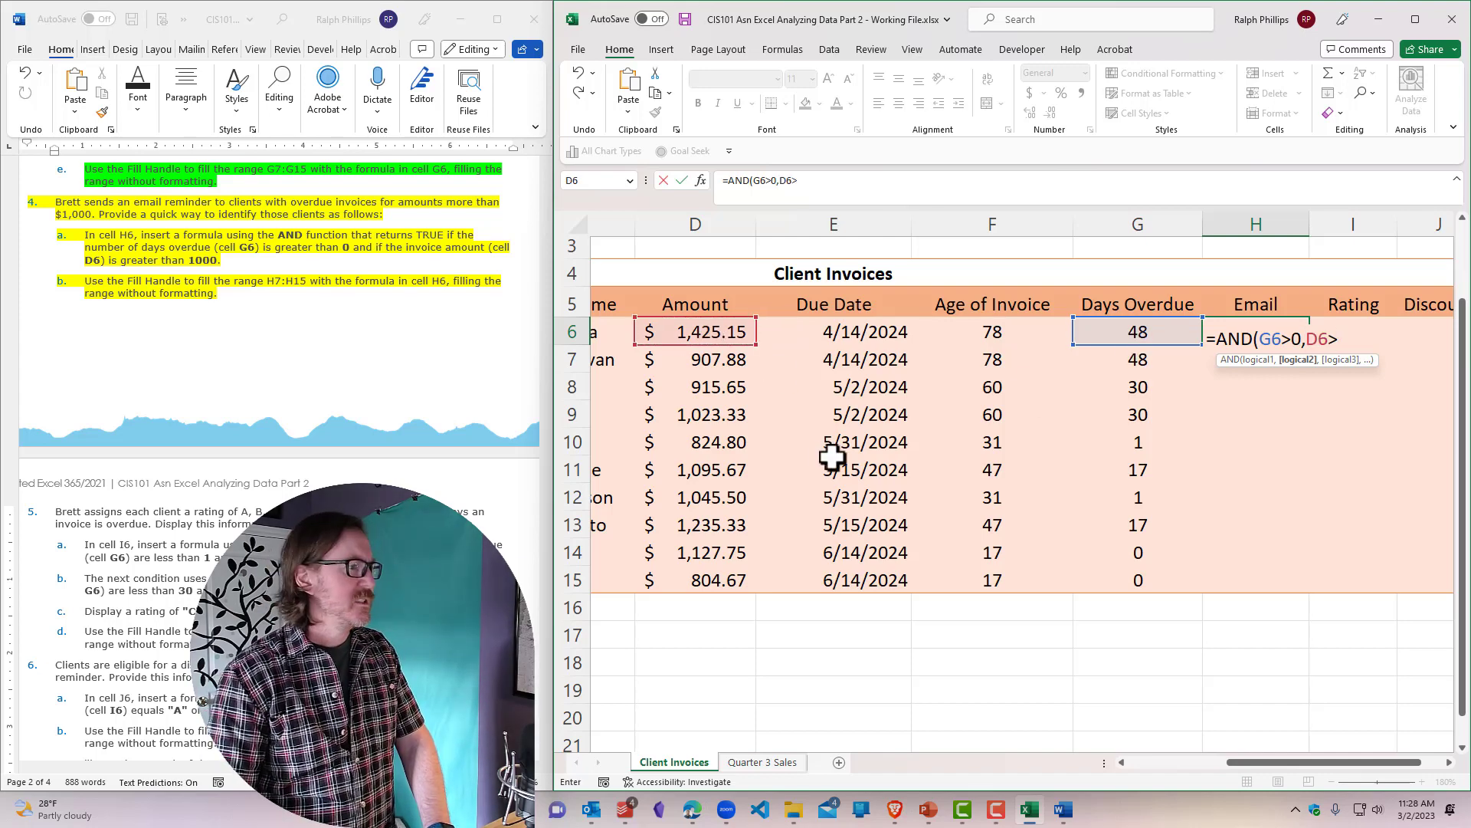
text(1000)
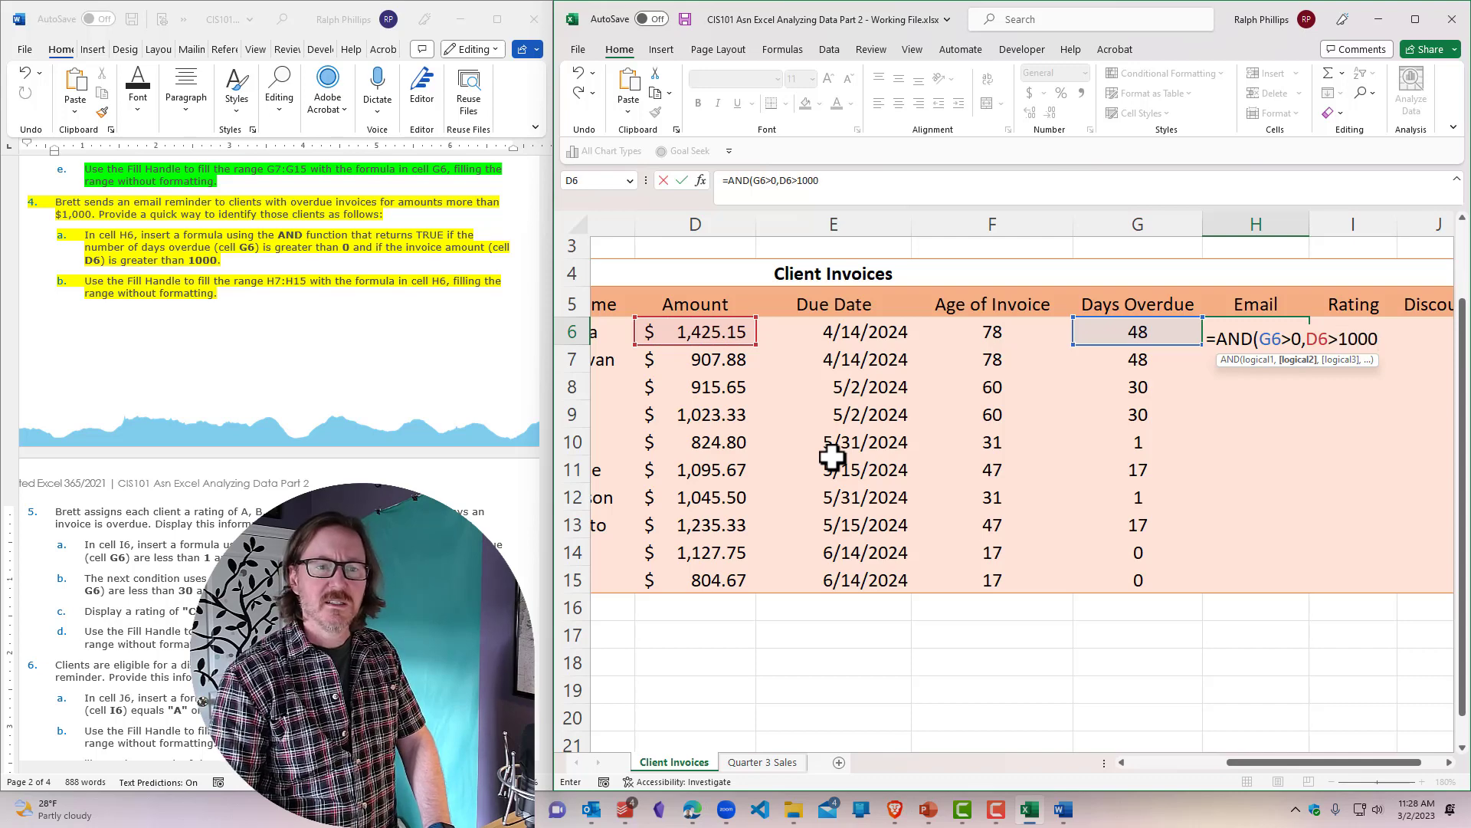
text())
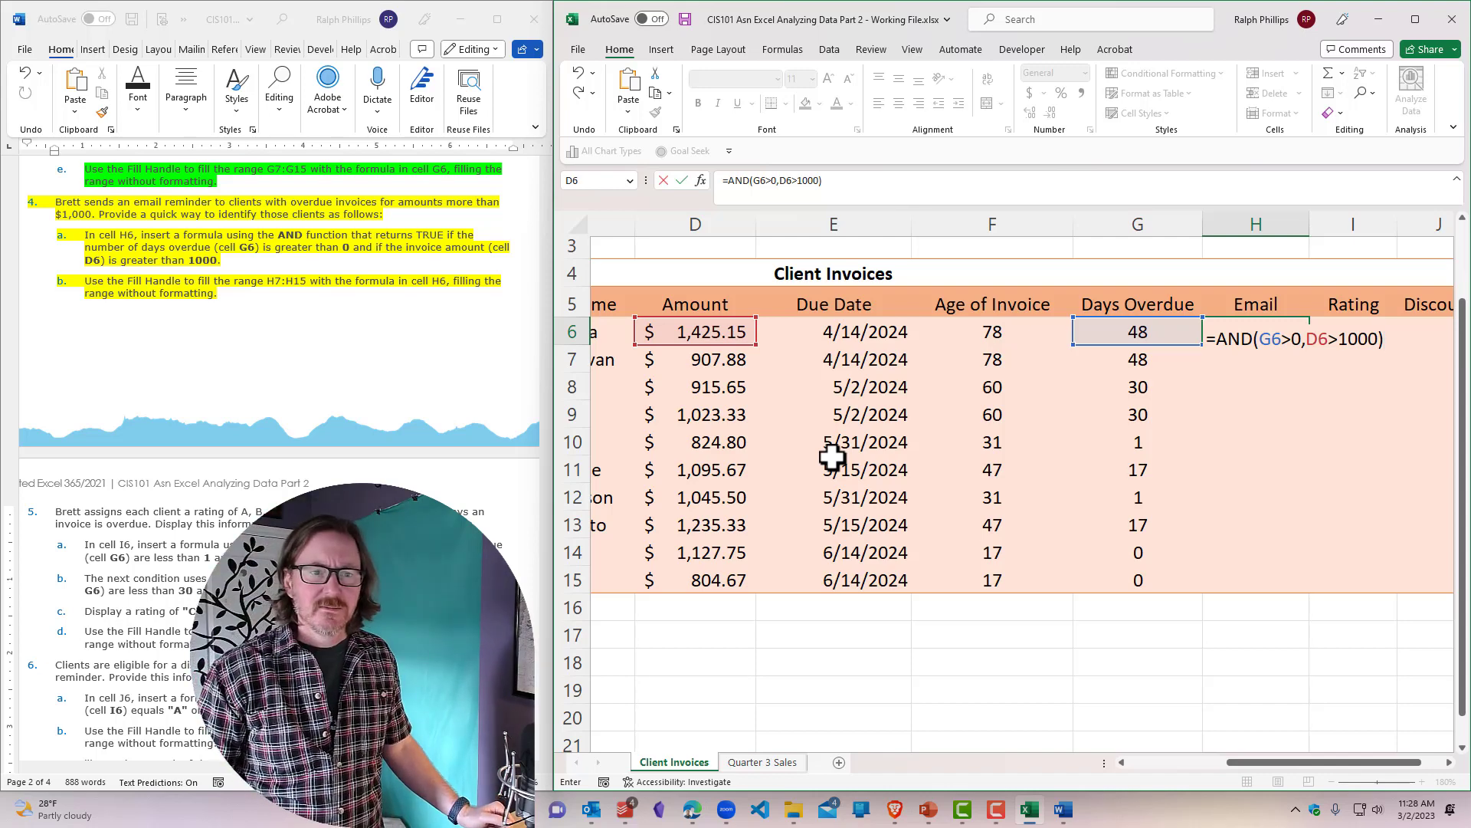
key(Return)
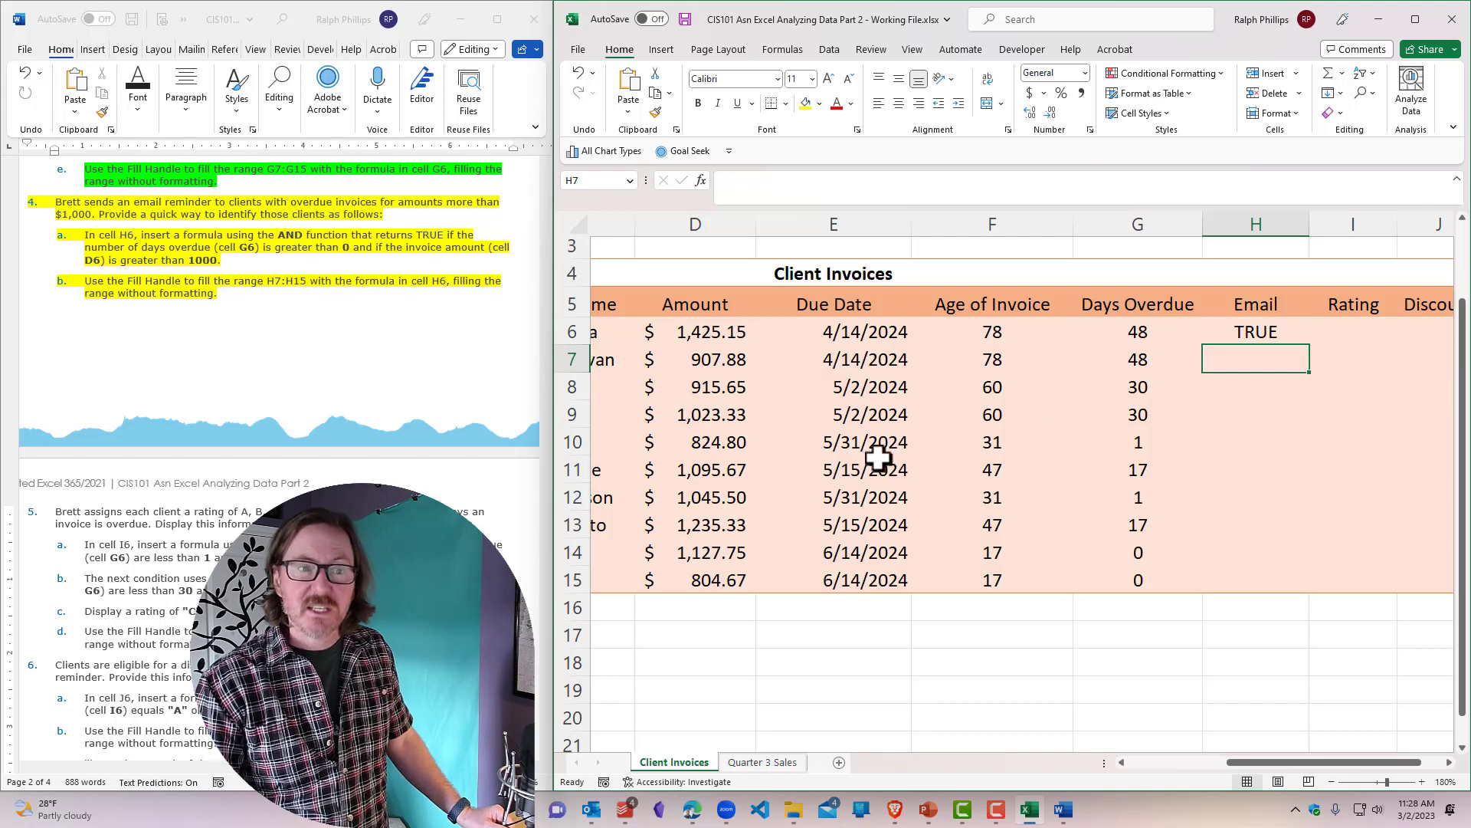
click(1257, 337)
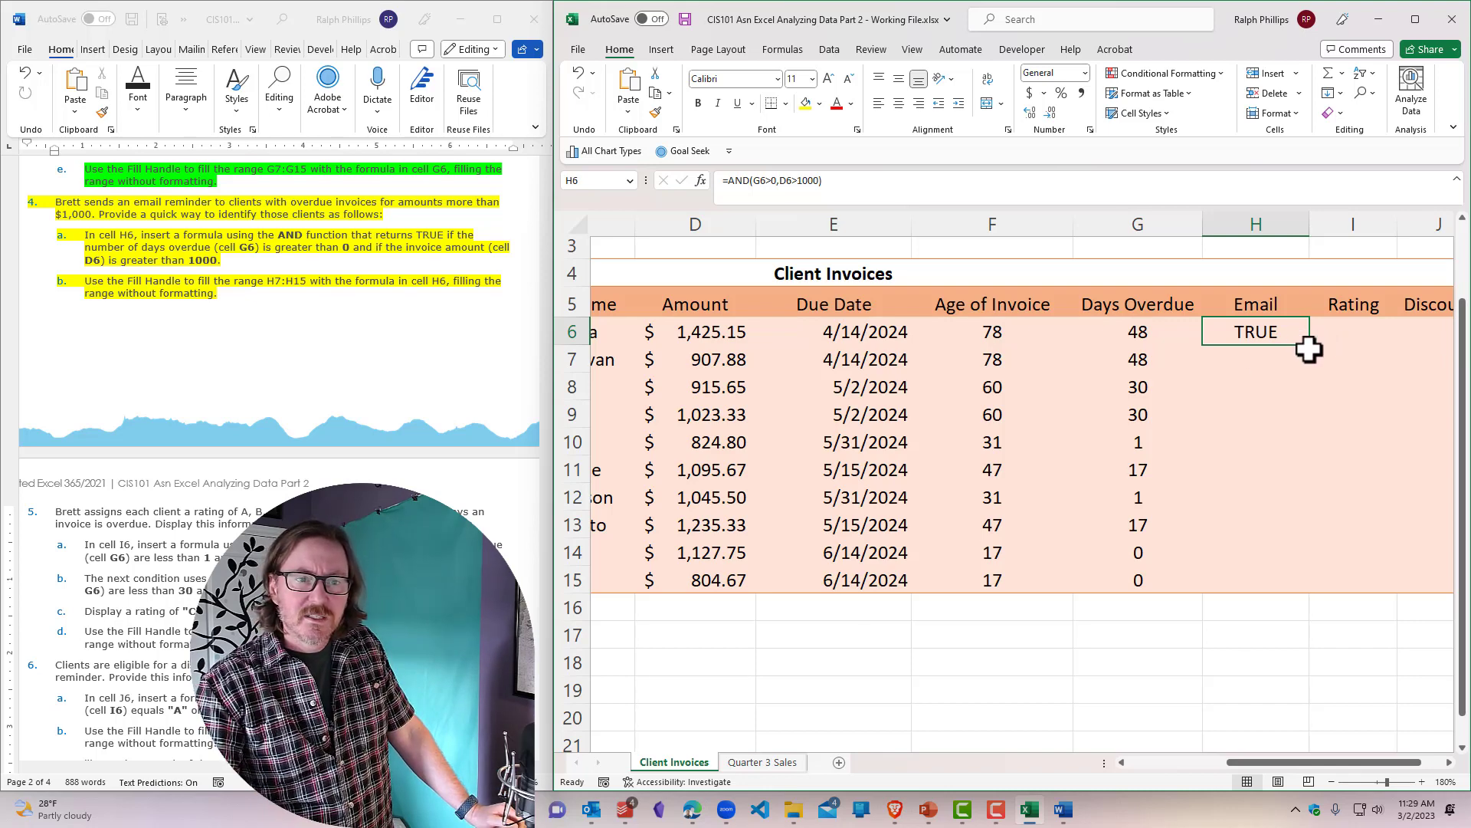
Step: Fill the AND formula from H6 down through H15 without formatting
drag(1309, 346, 1308, 589)
click(1326, 610)
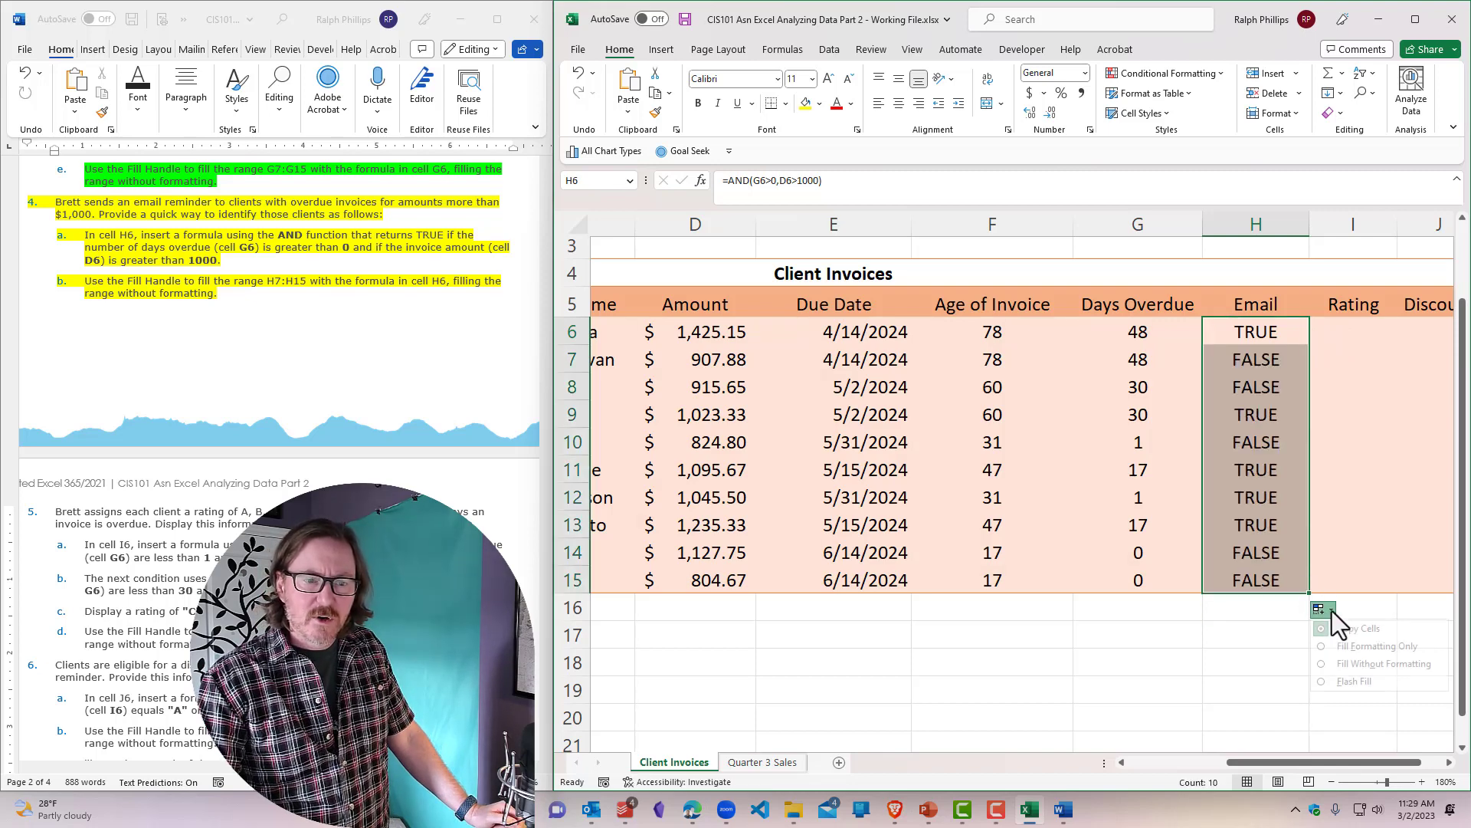
click(1321, 663)
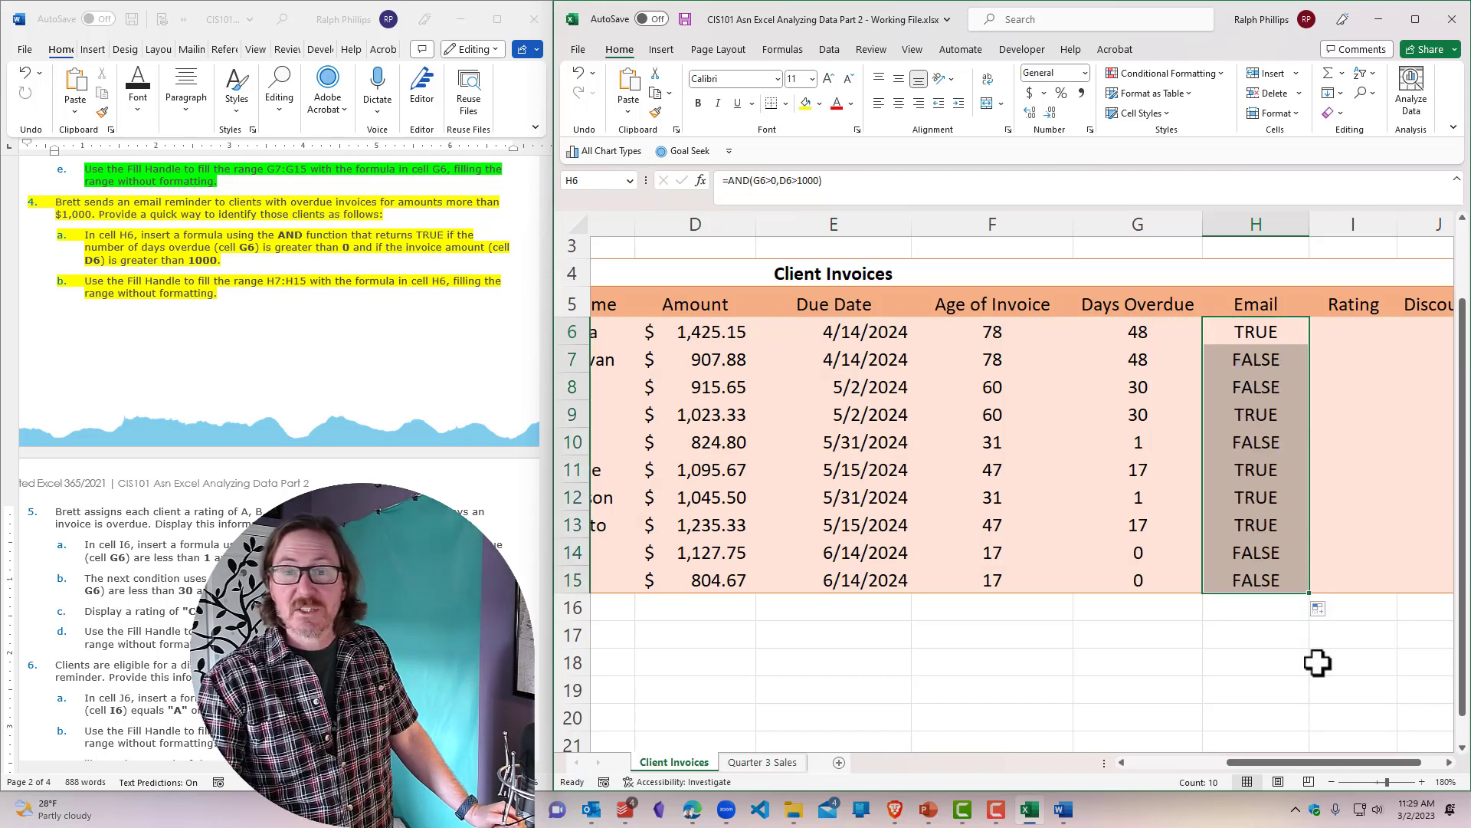
Step: Examine the Email results and formulas in column H against the Days Overdue and Amount values in the same rows
click(1292, 450)
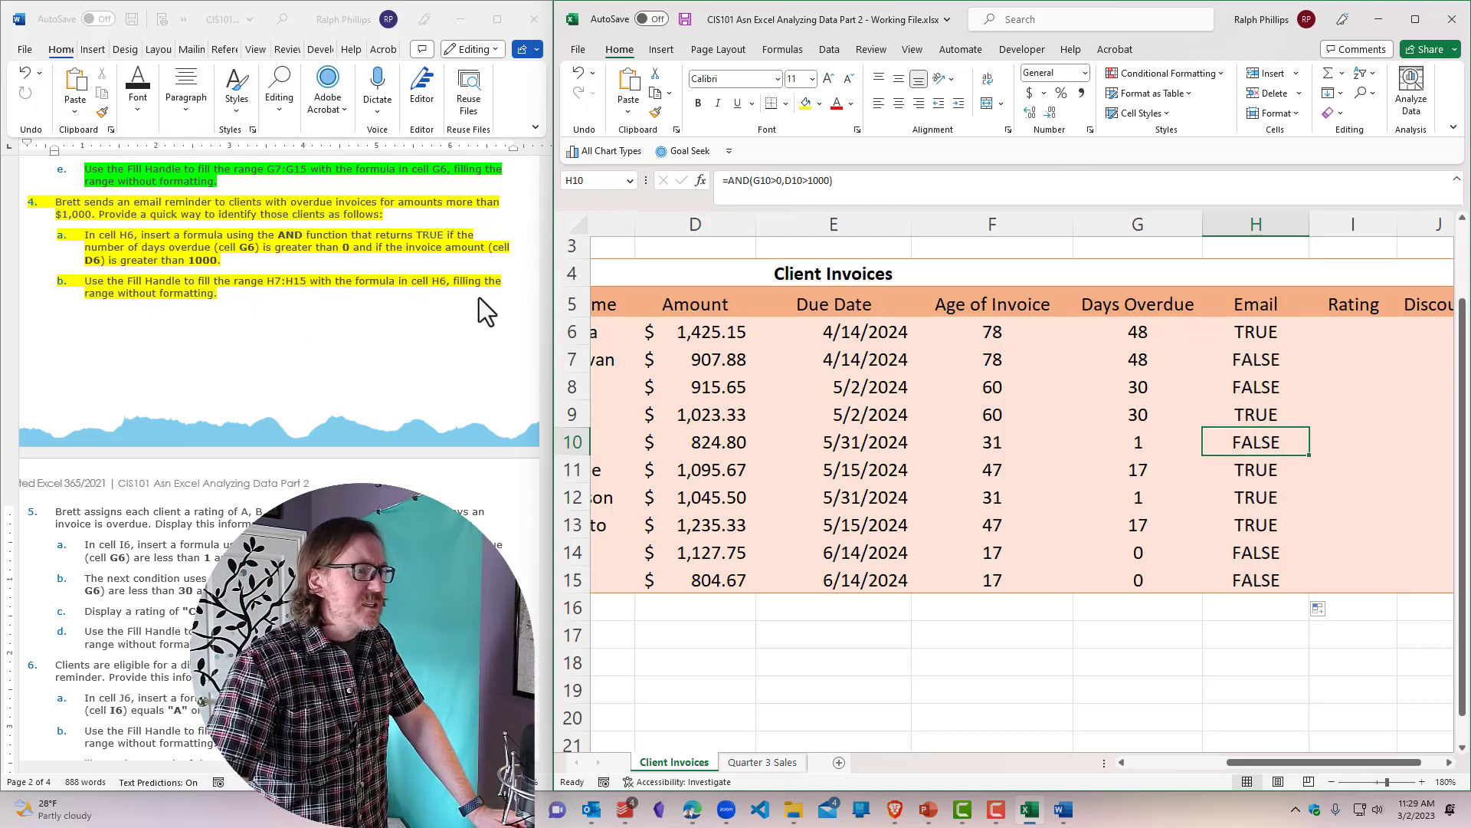
click(1226, 502)
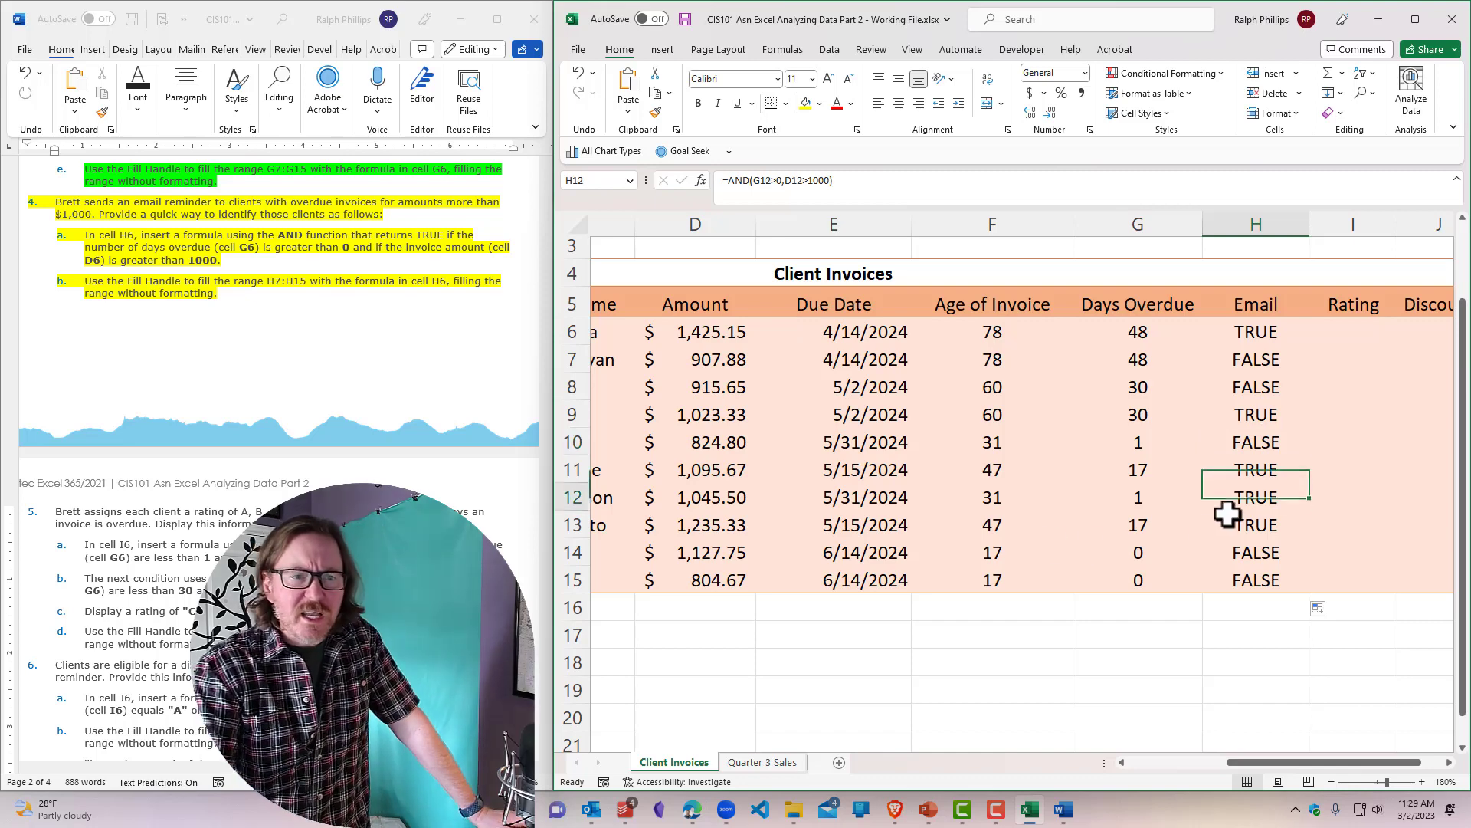
click(1261, 333)
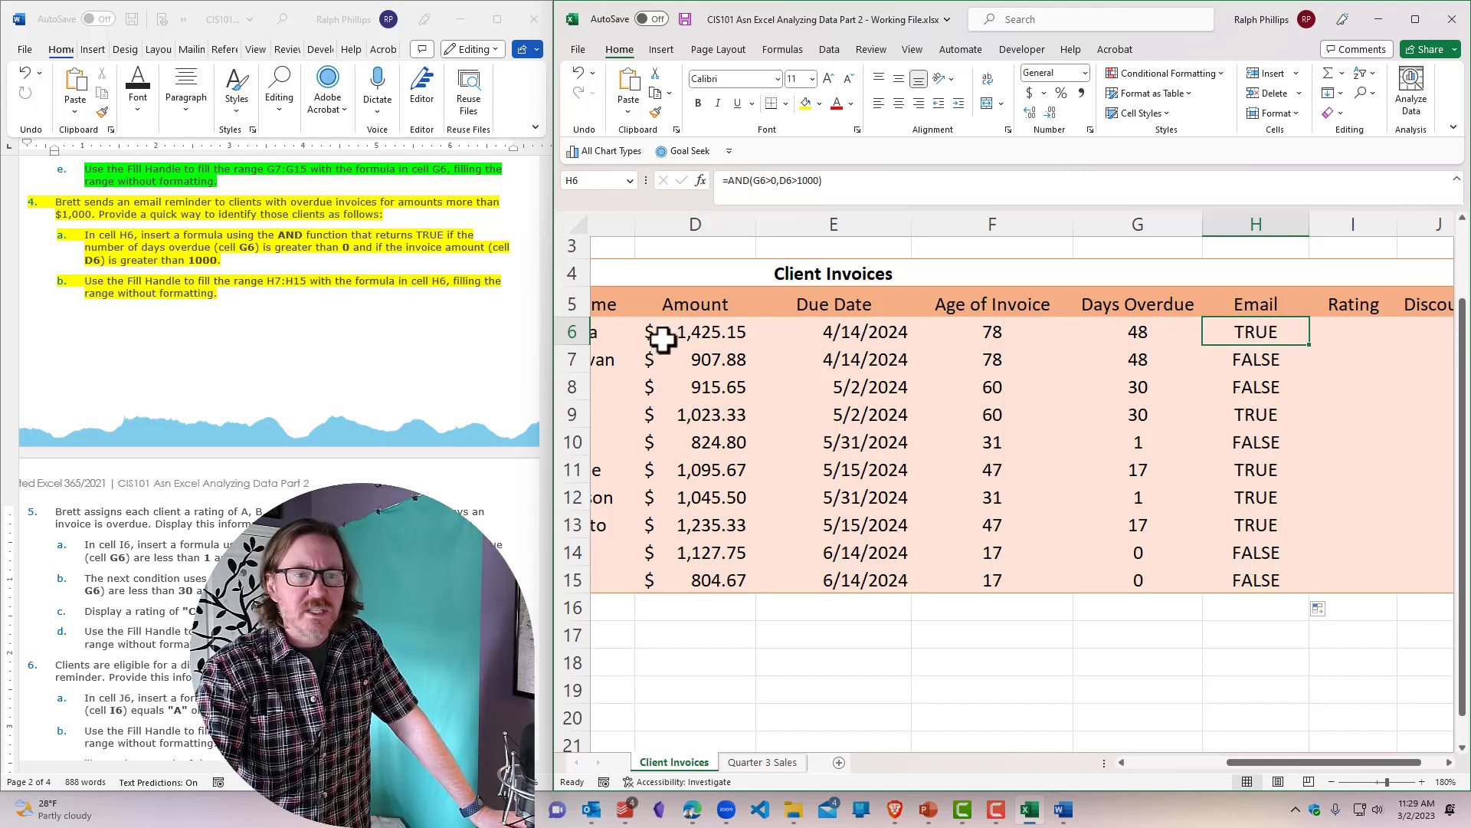
click(1274, 362)
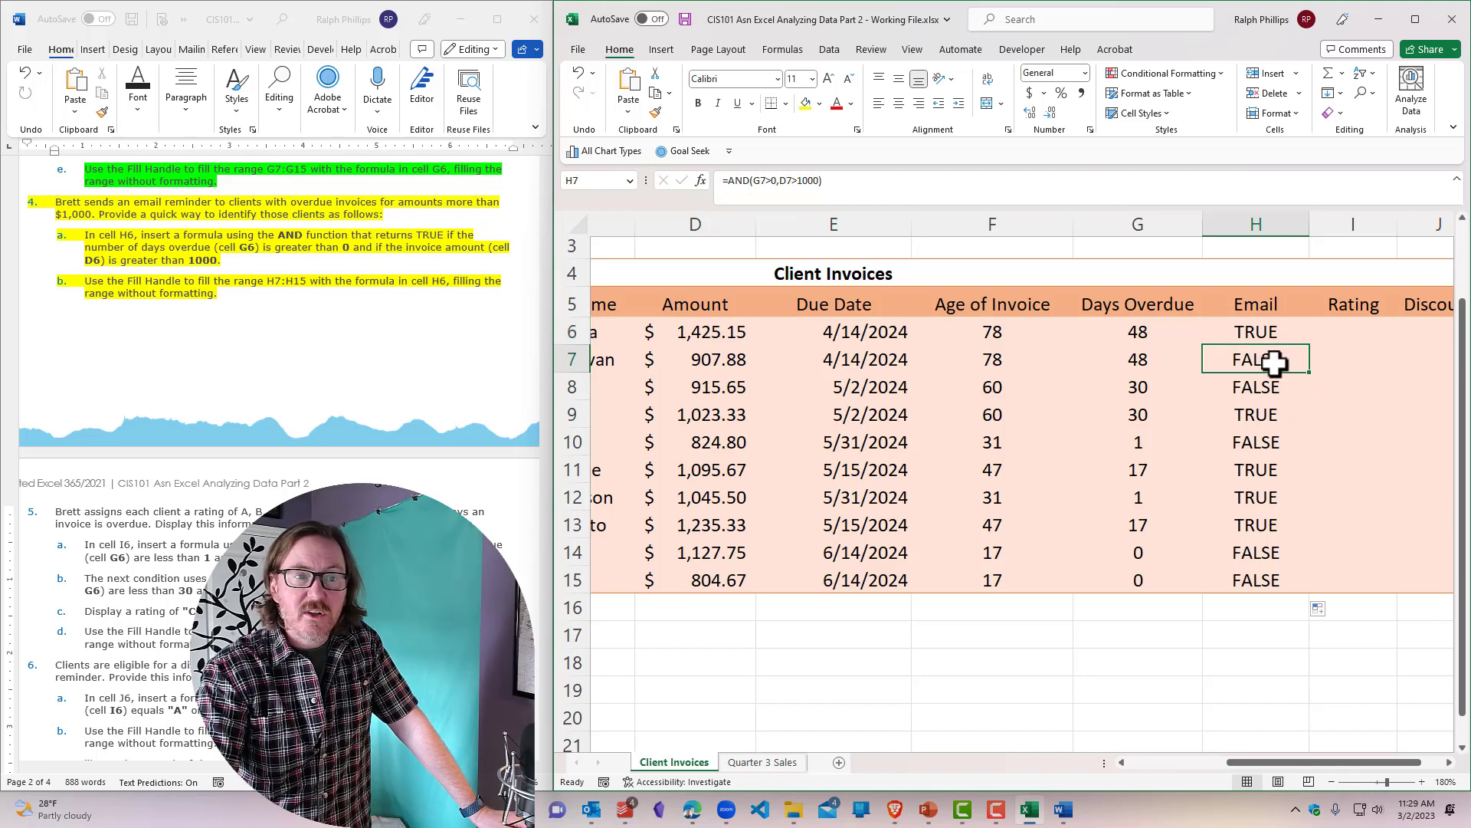
click(1111, 358)
click(703, 365)
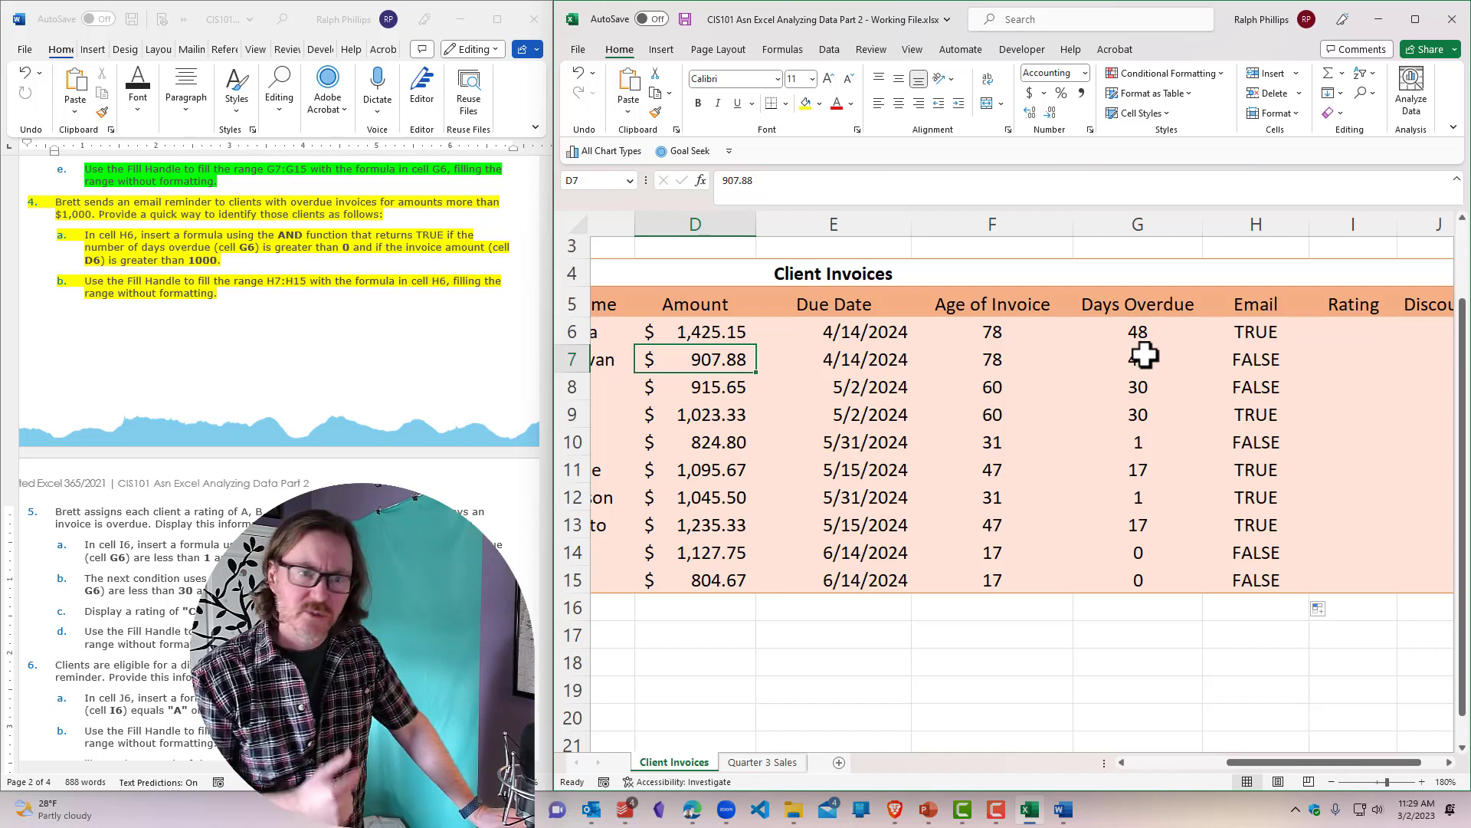
click(1261, 363)
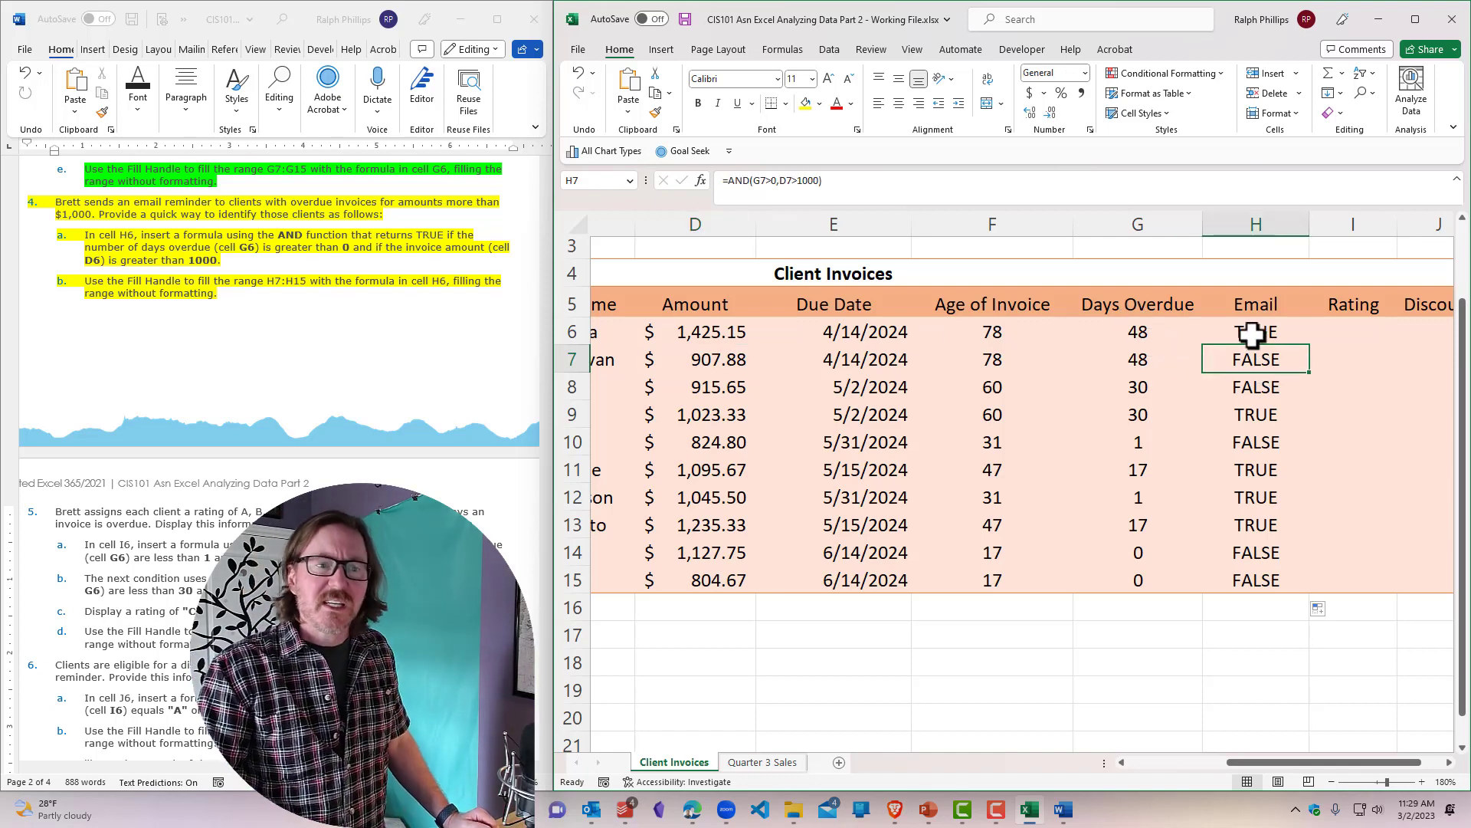
click(1263, 411)
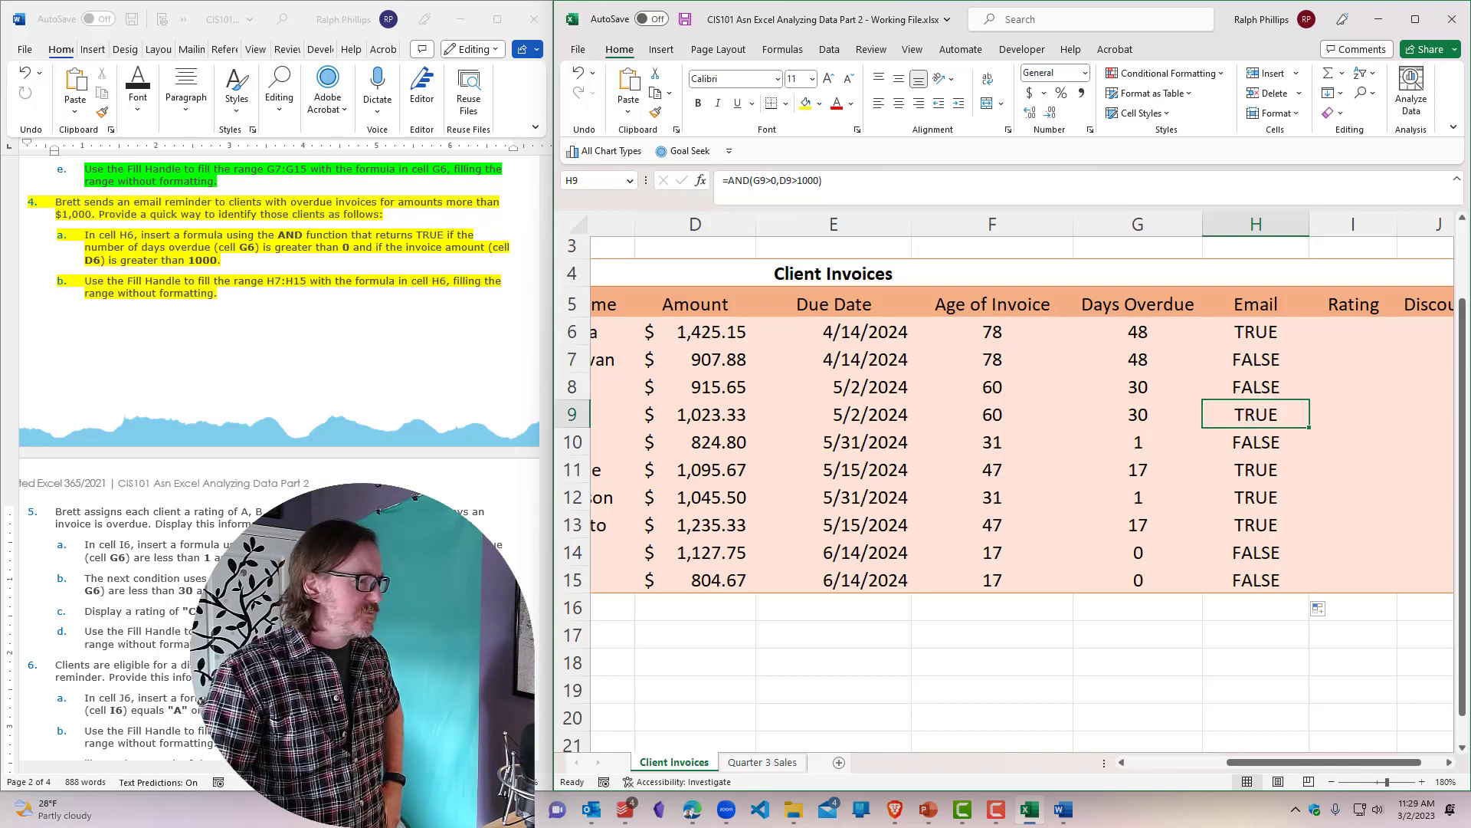
Step: Switch to the Word directions and highlight direction 5, including sub-steps a through d, in bright green
scroll(476, 510, down, 3)
scroll(476, 510, down, 1)
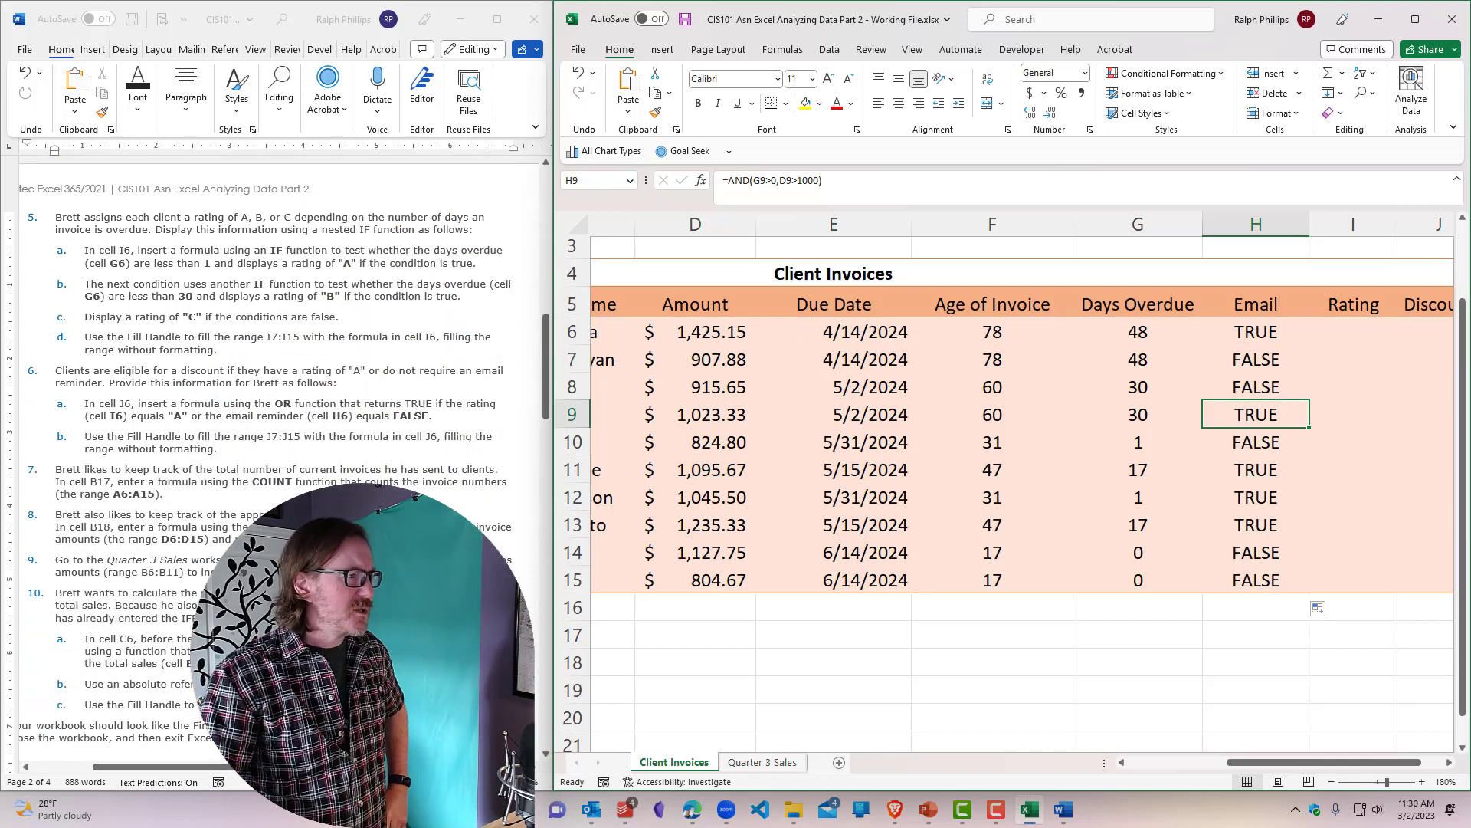
click(90, 226)
drag(55, 217, 272, 350)
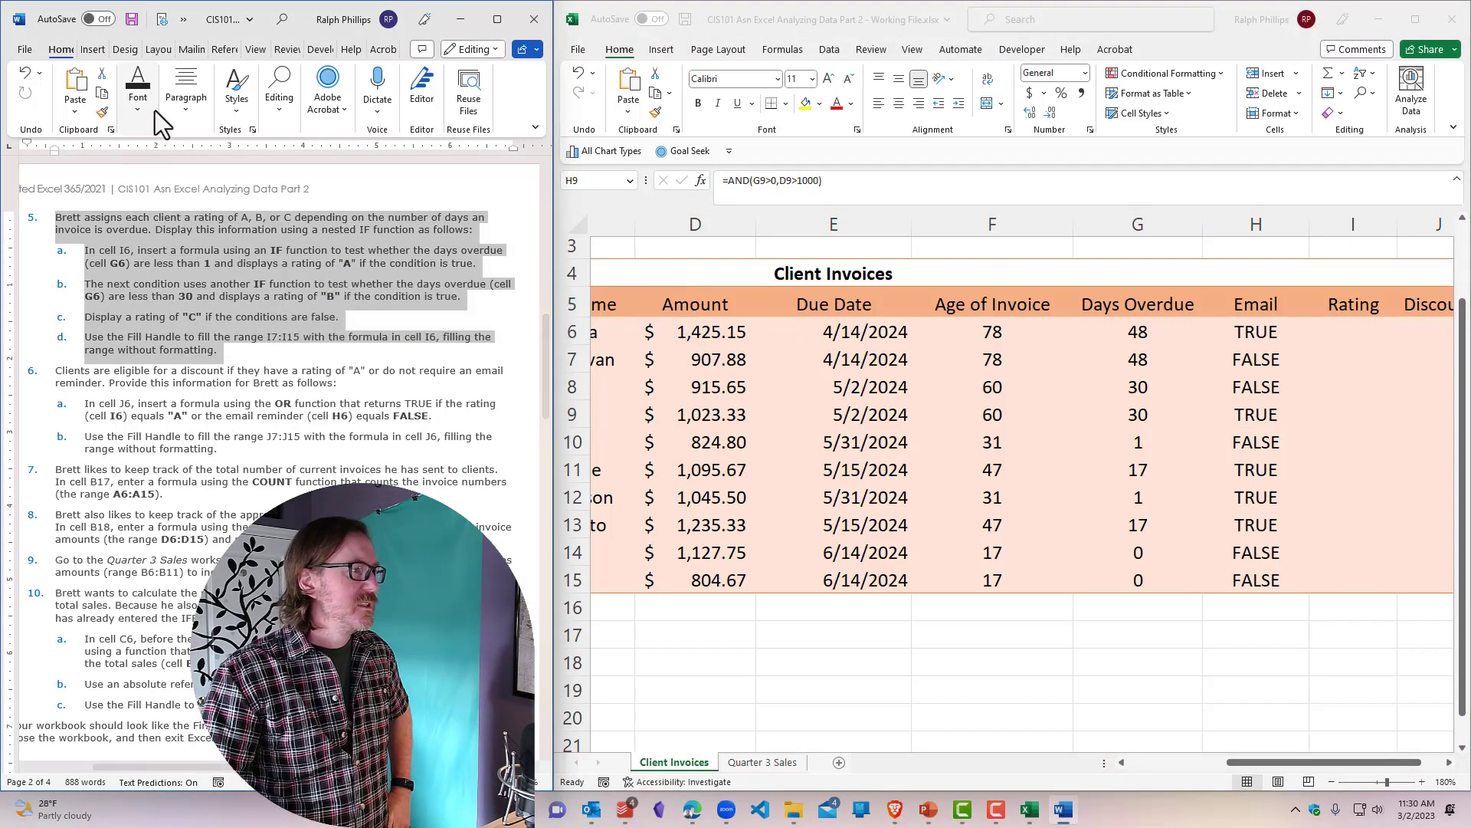
click(138, 104)
click(312, 177)
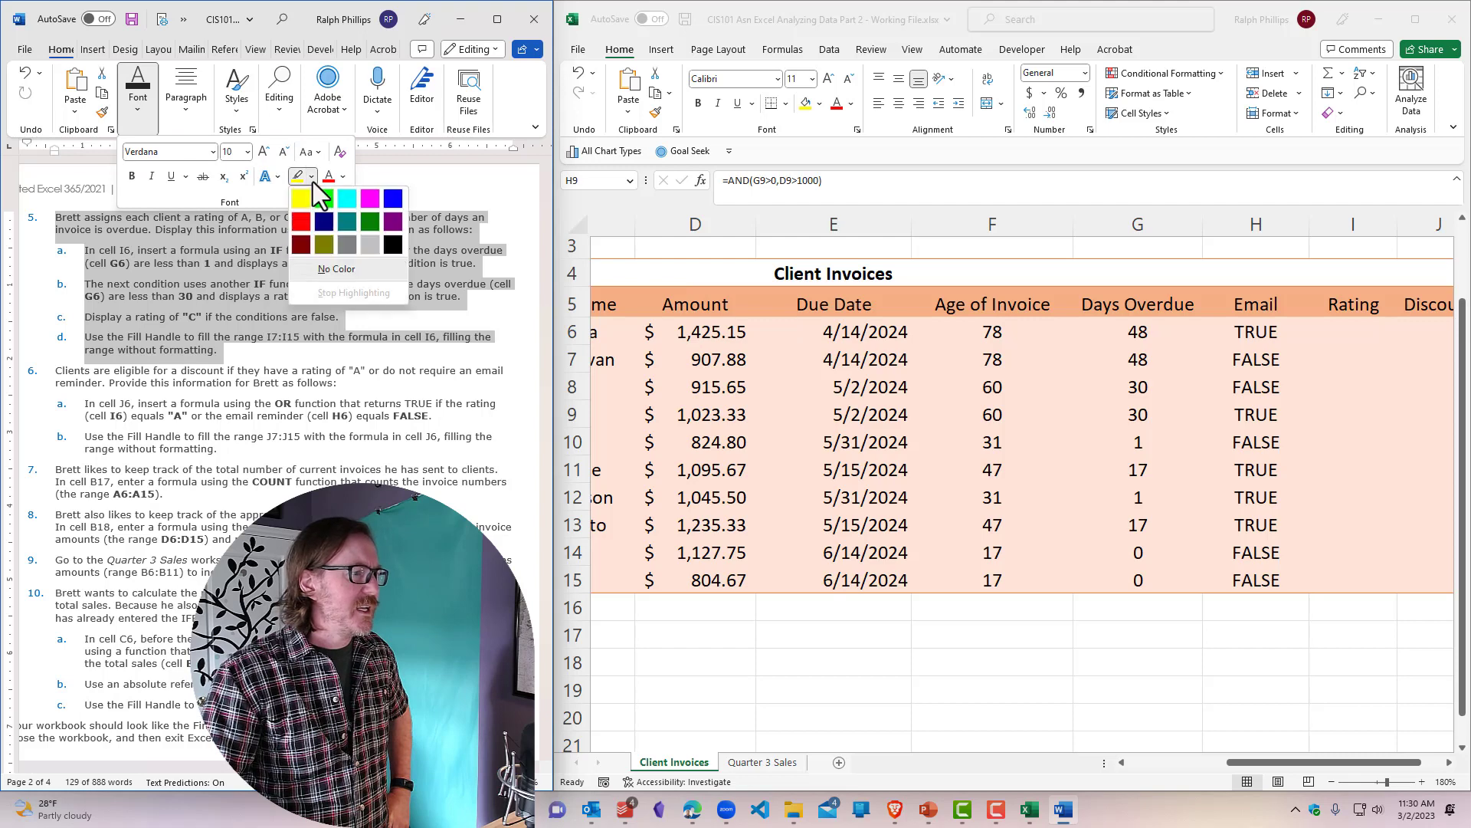
click(322, 198)
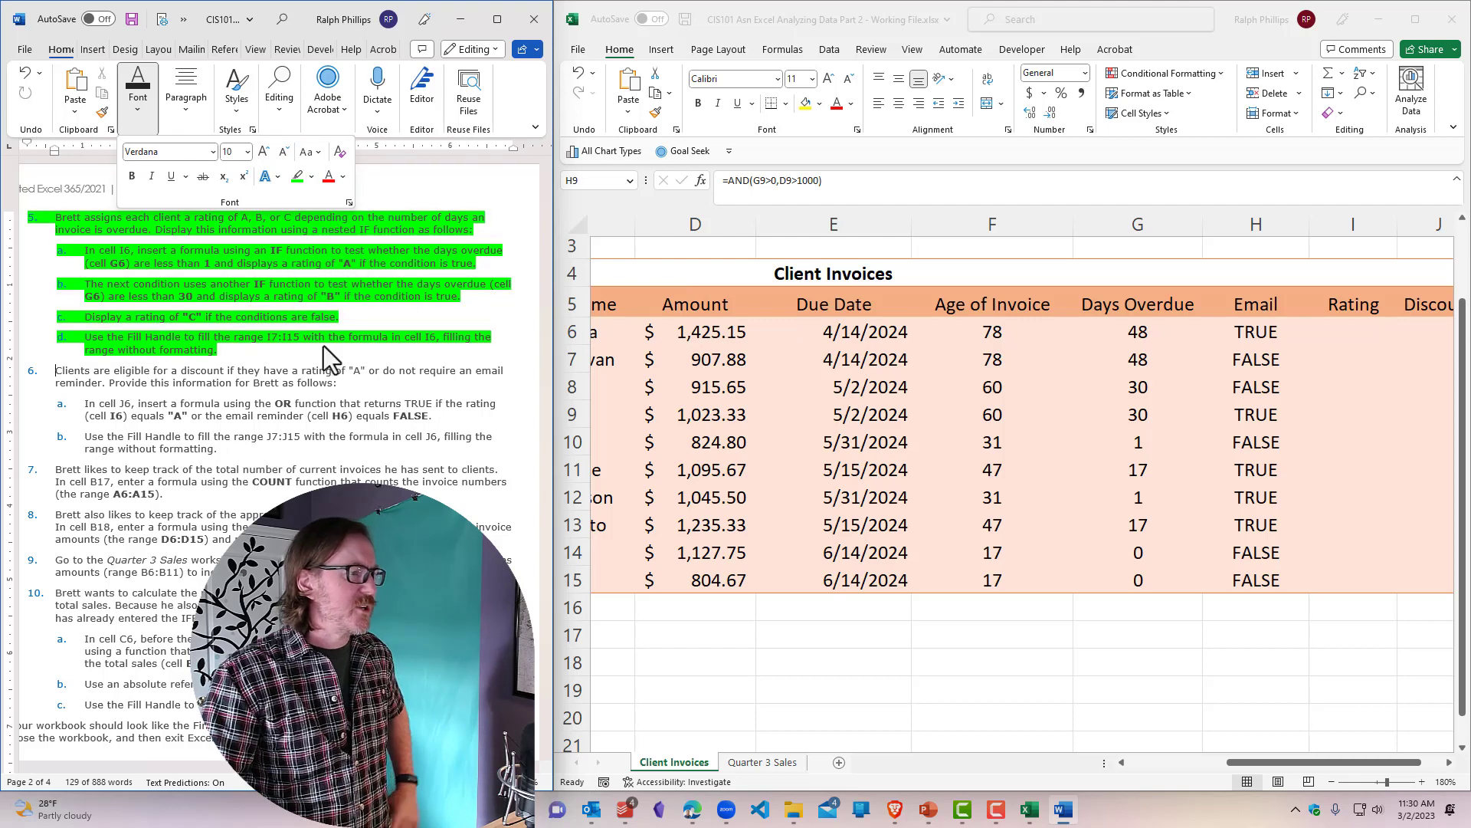
click(314, 354)
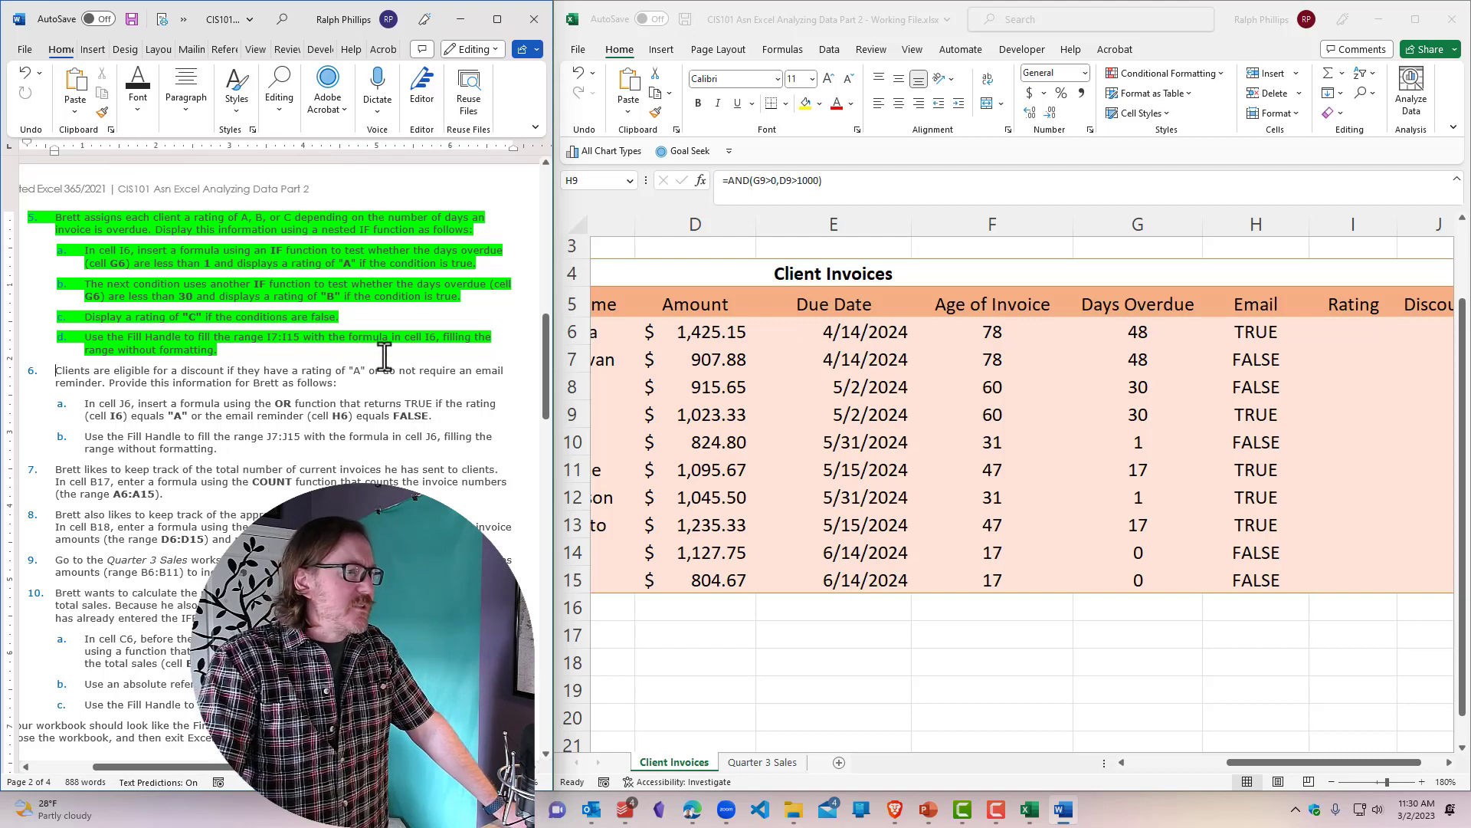
click(185, 265)
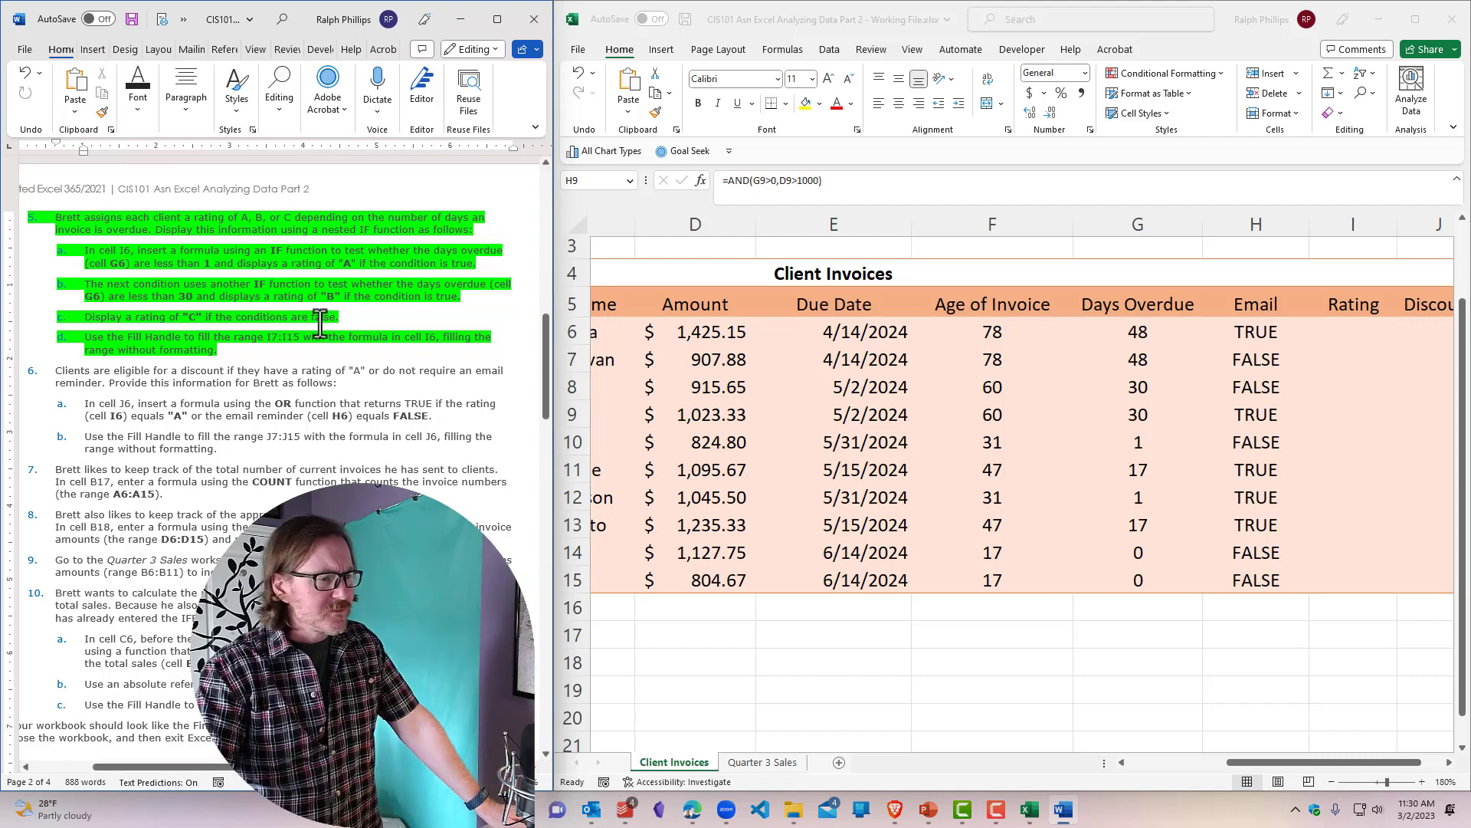
click(305, 403)
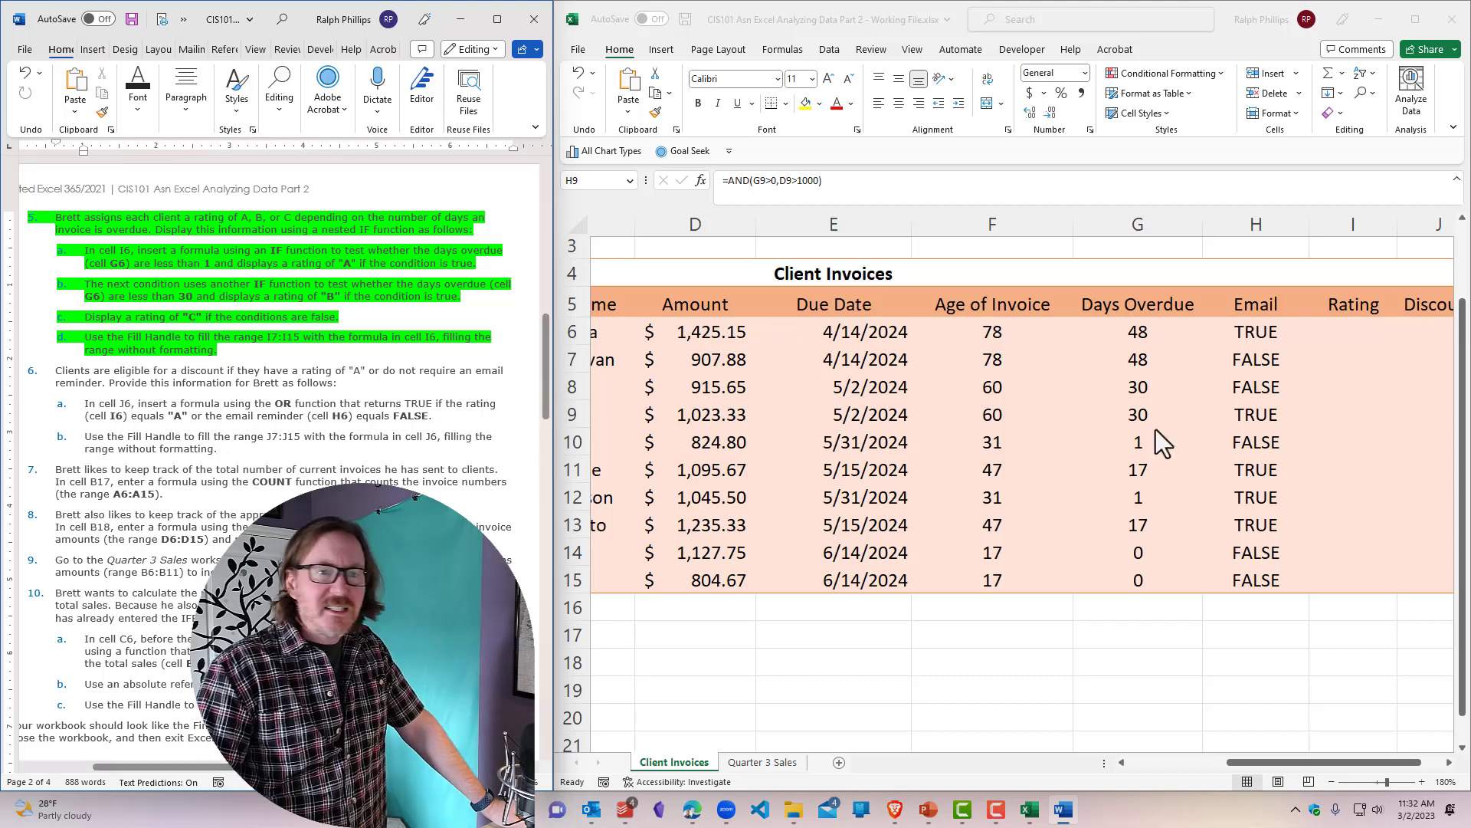
Step: Back in Excel, start an IF formula in I6 that tests G6<1 and returns "A" if true
click(1346, 333)
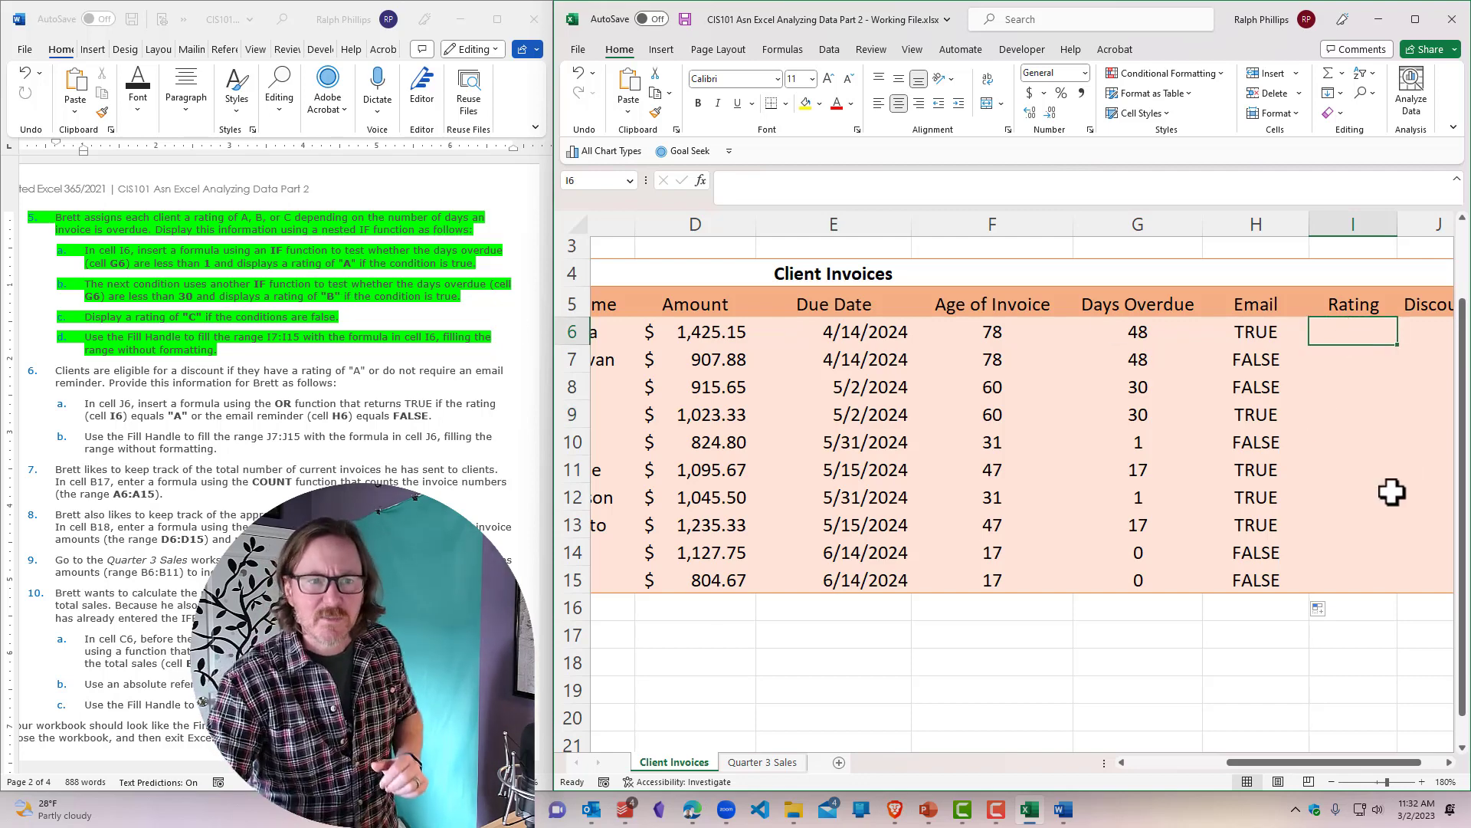
text(=)
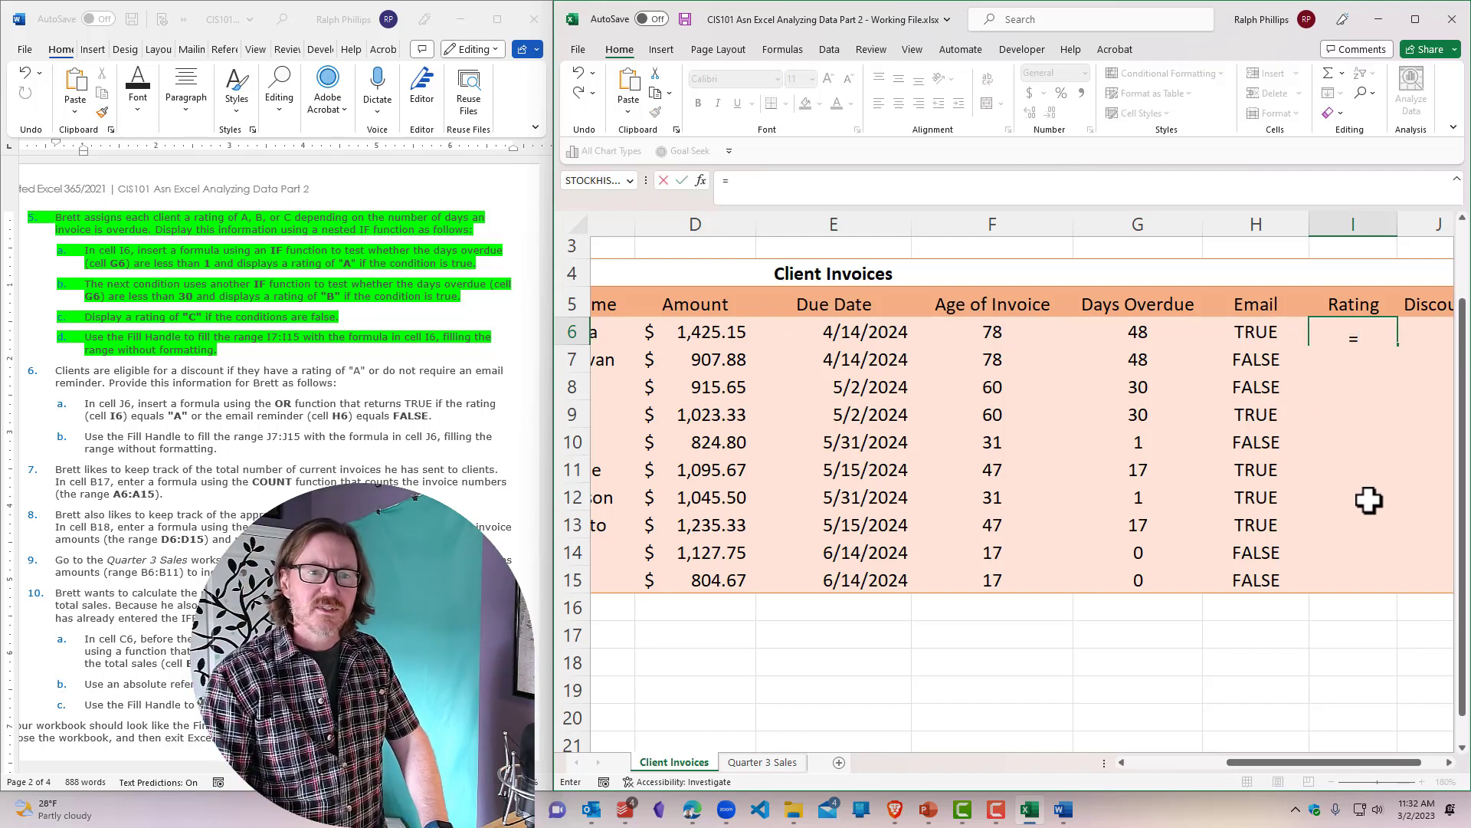
text(If()
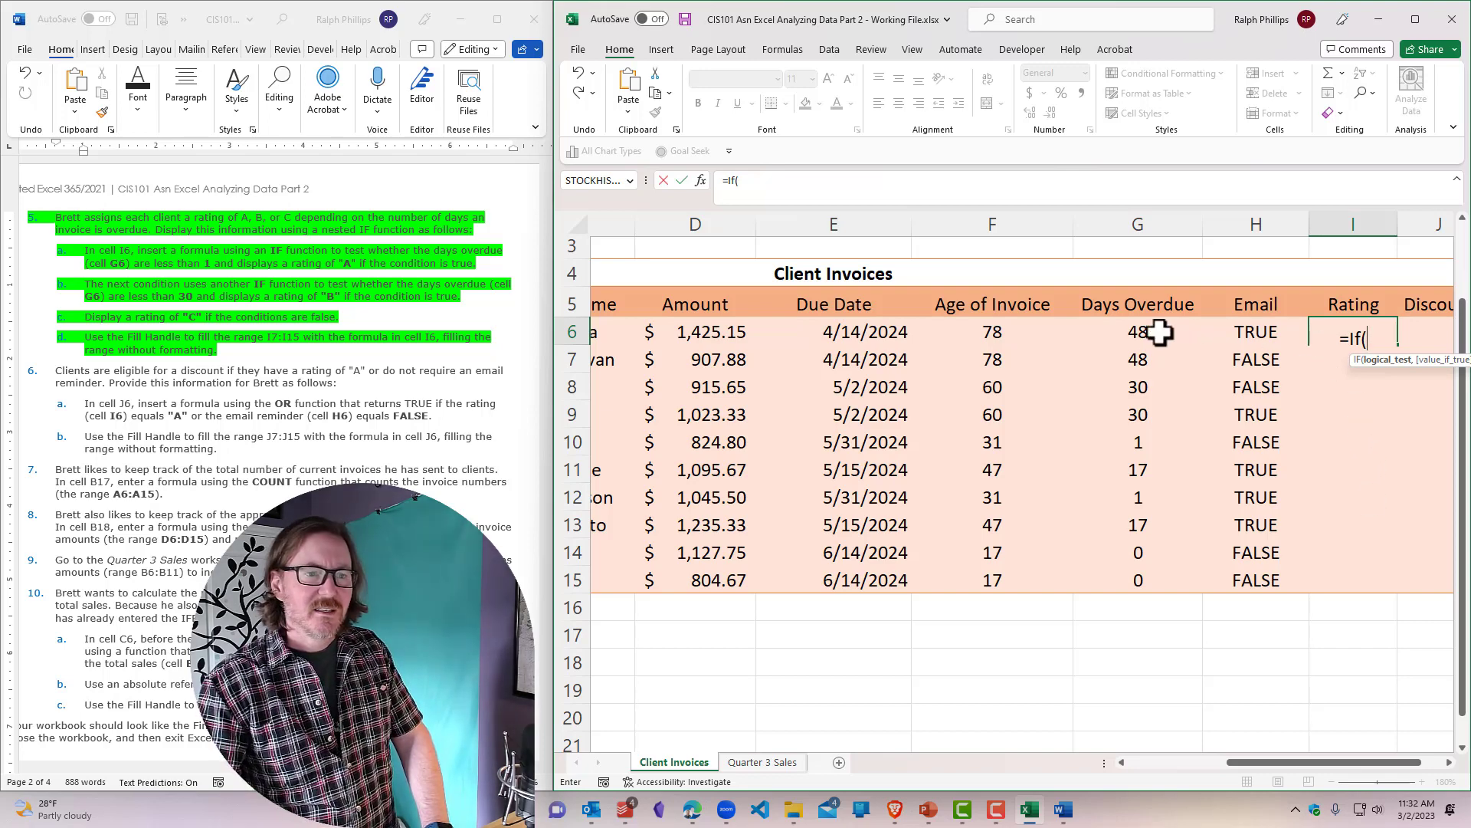
click(1133, 331)
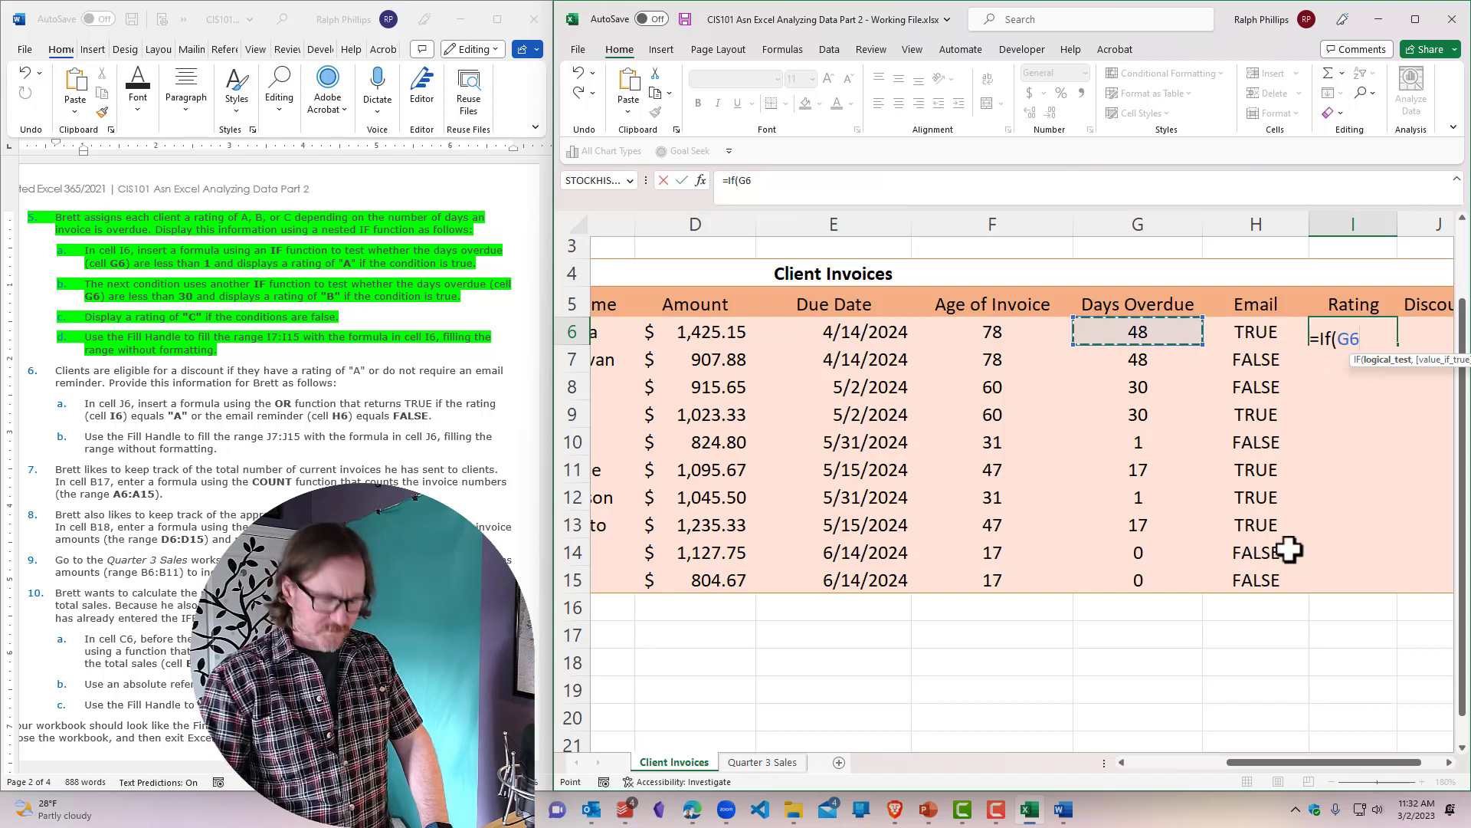
text(<1)
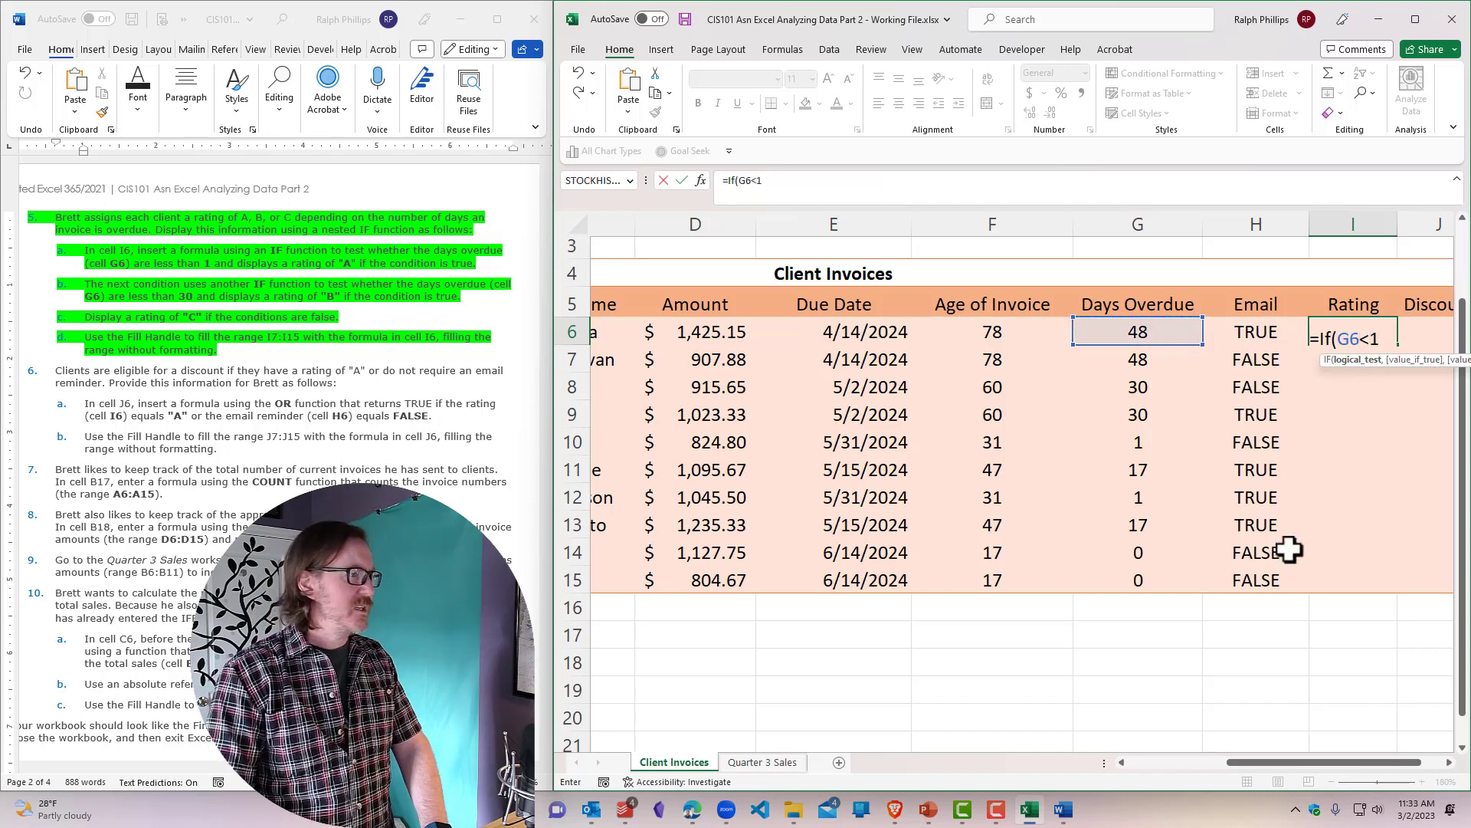
text(,)
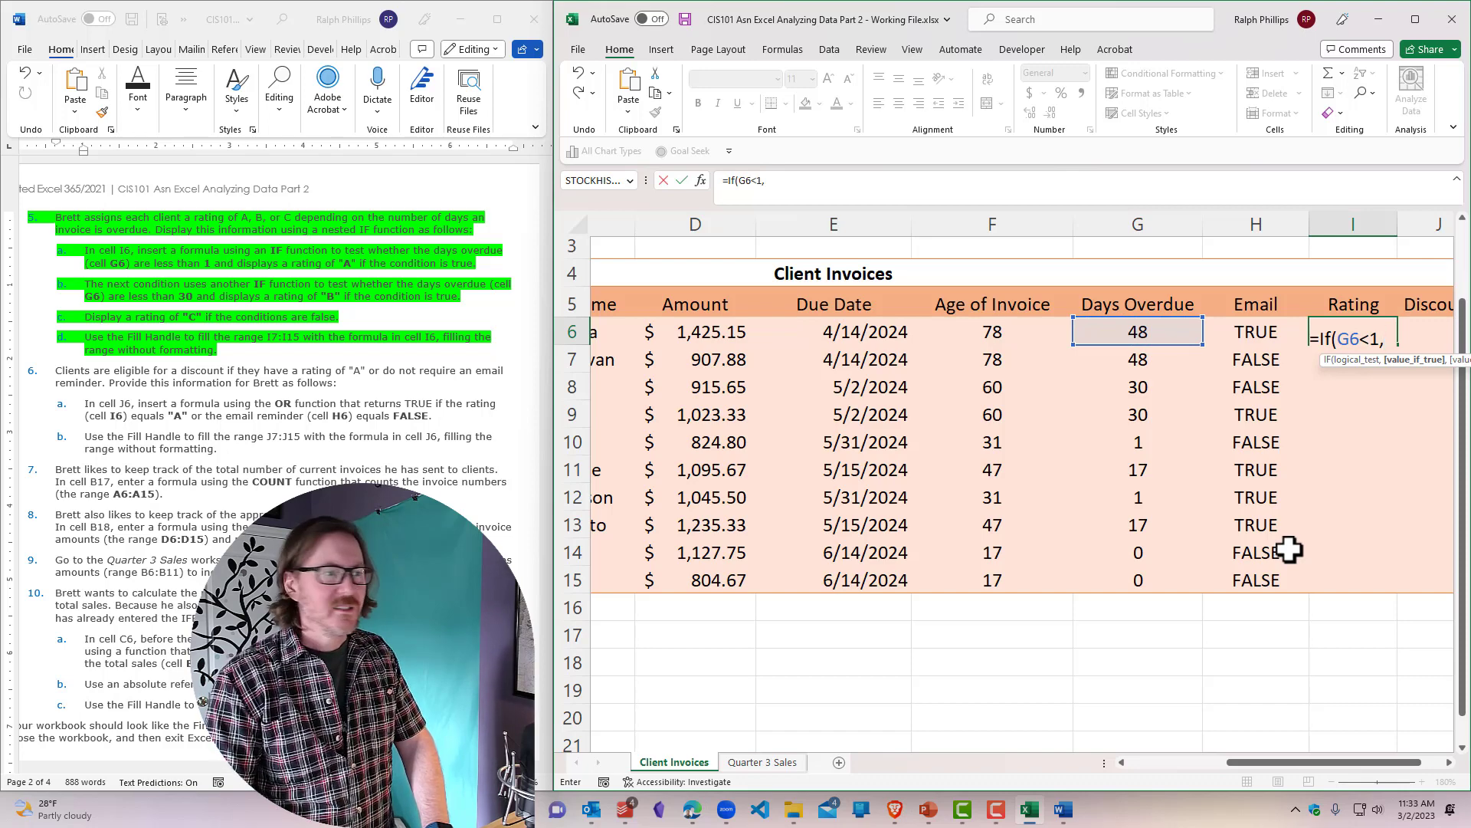
text("A)
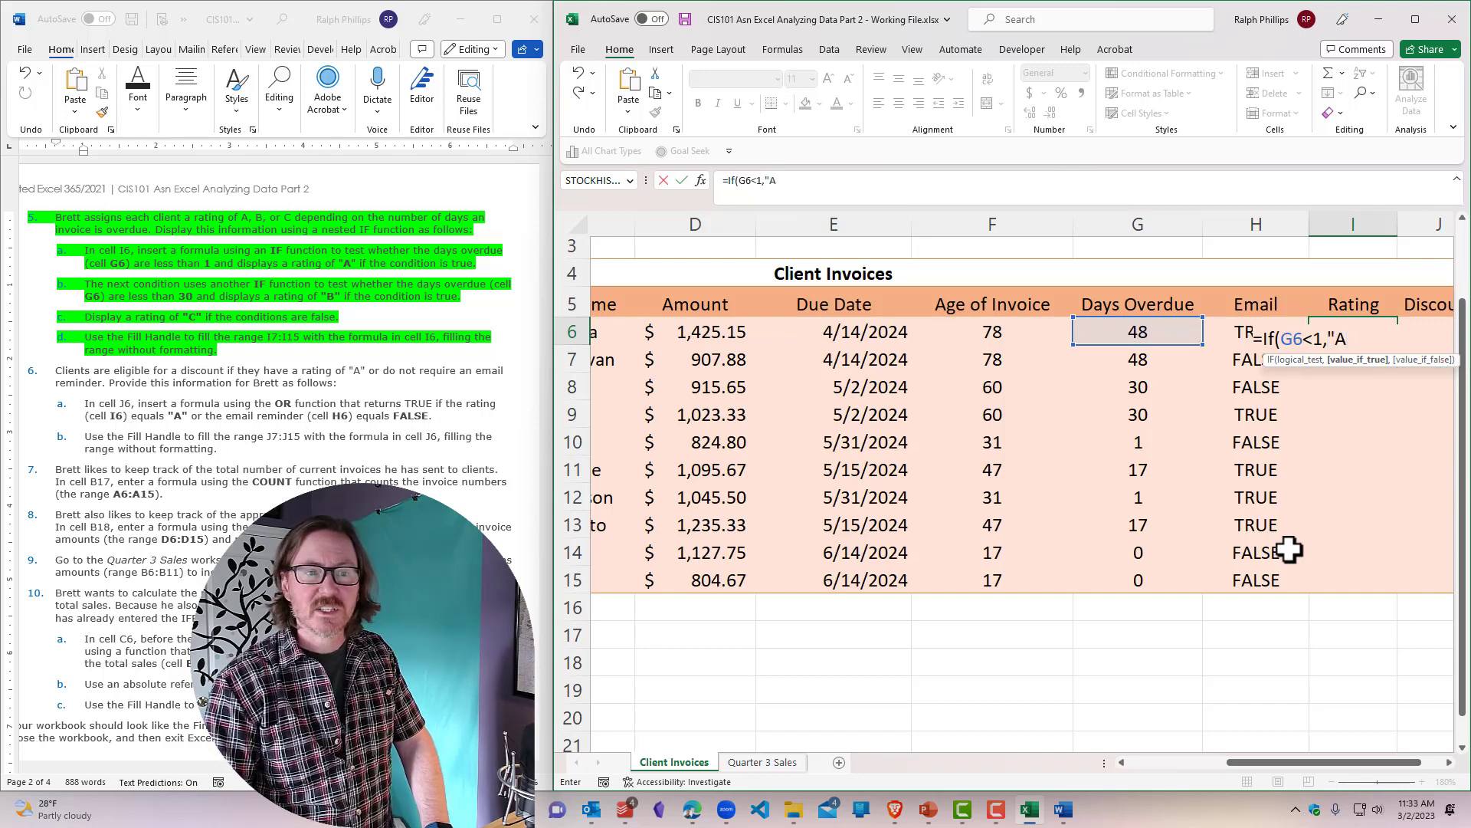
text(")
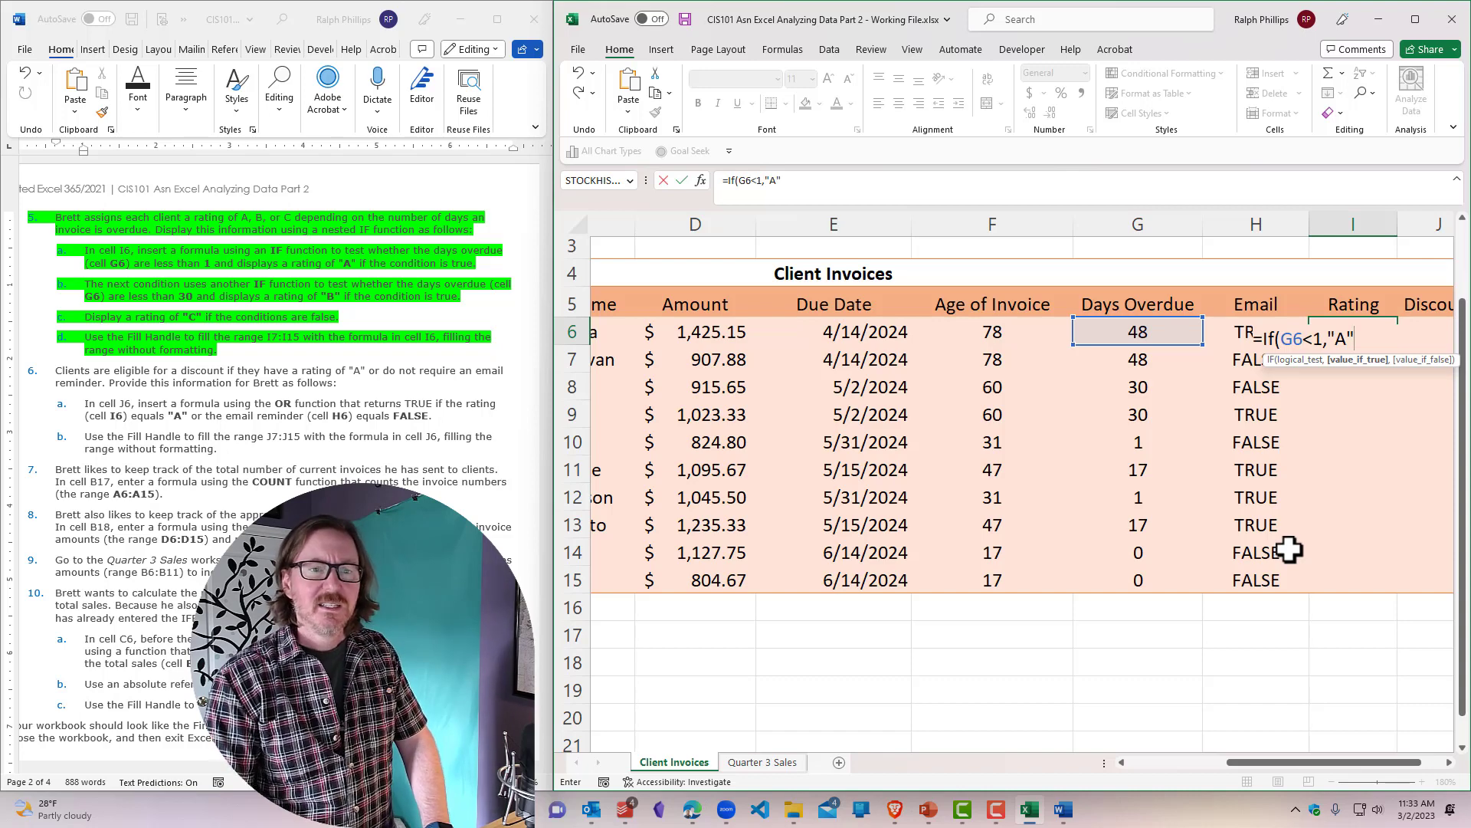
Step: Complete the I6 IF formula with "or else" as the value if false
text(,)
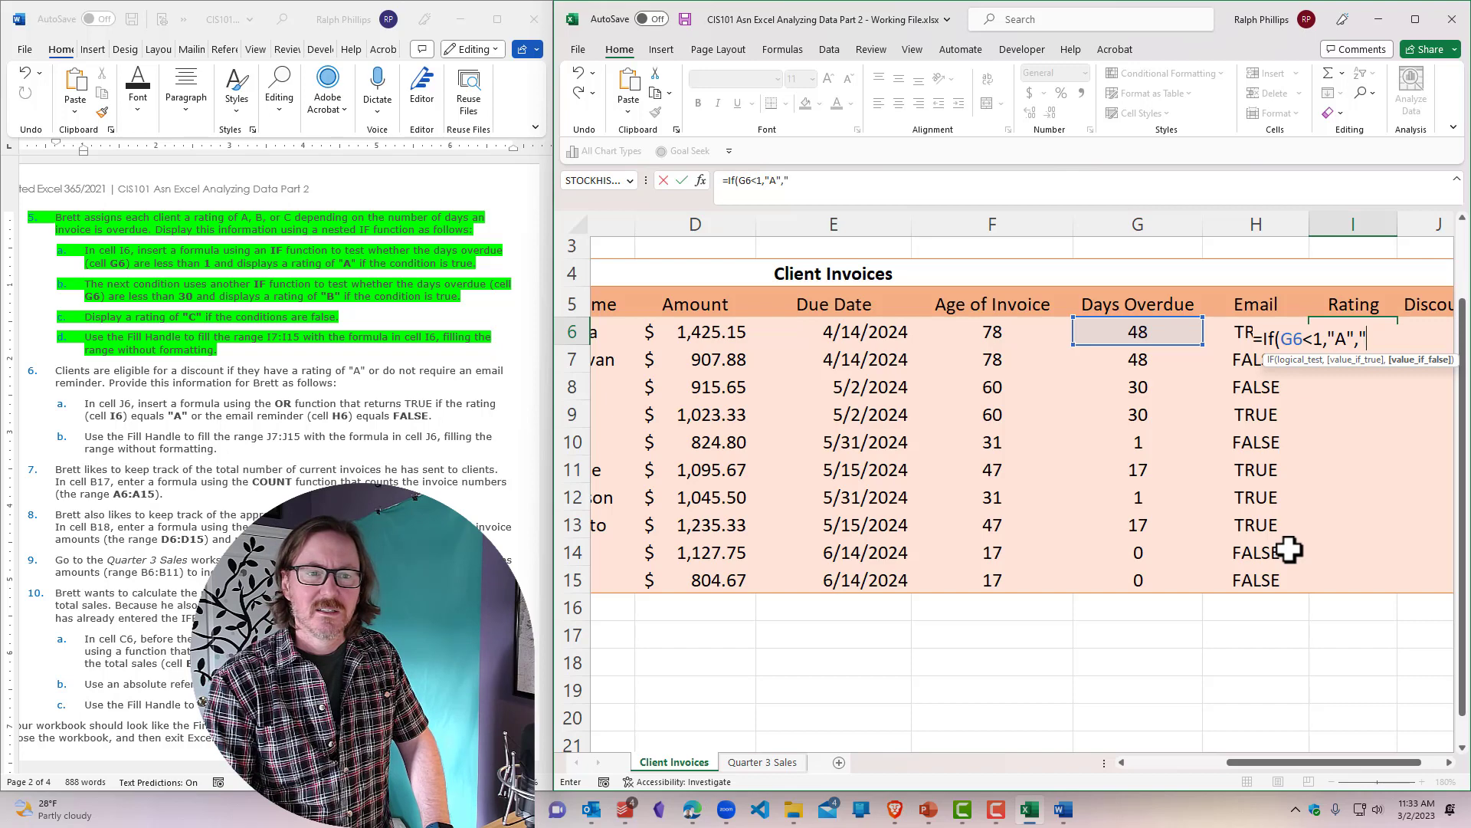
text(or else)
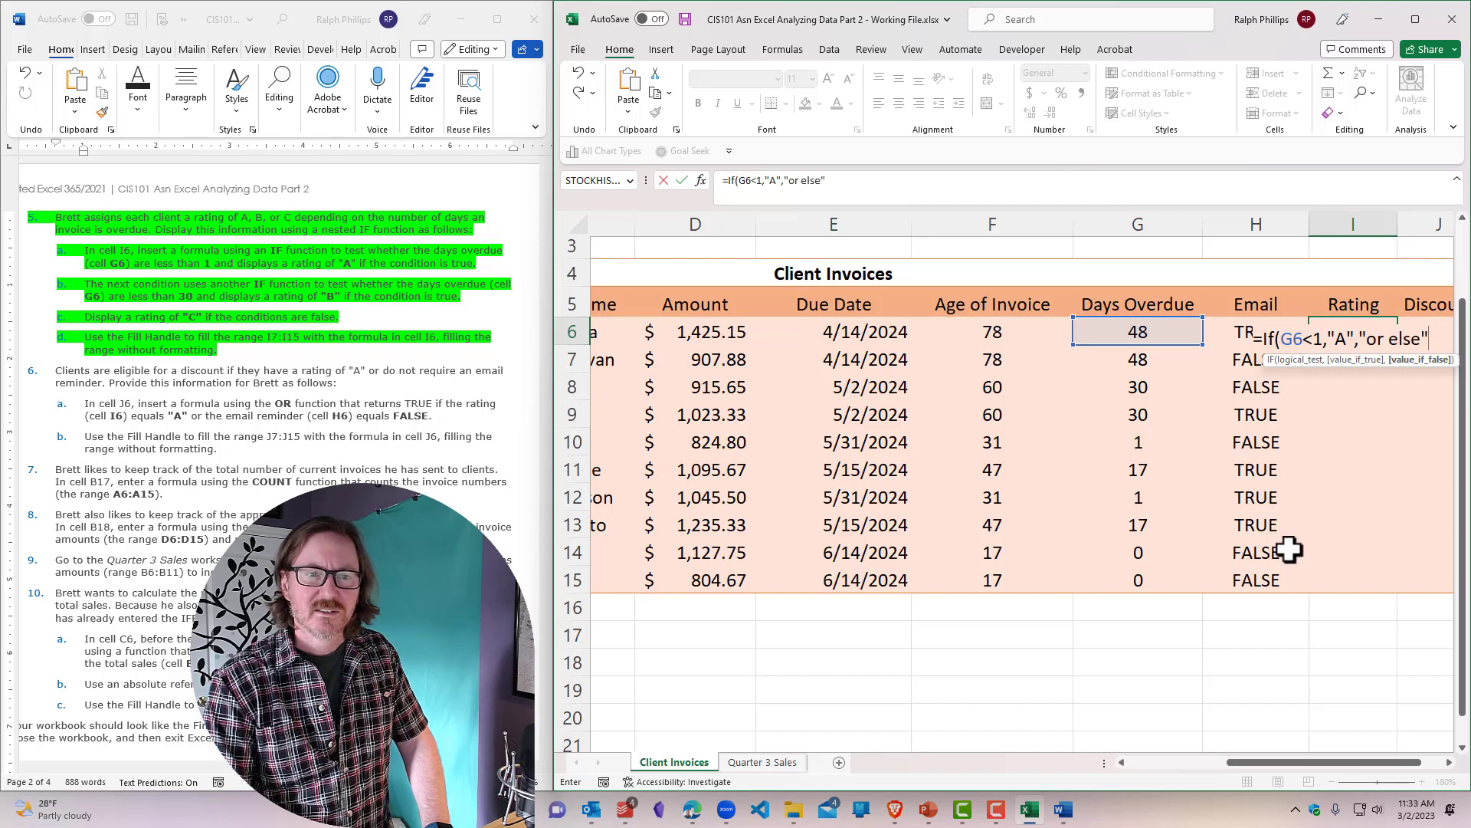
text("))
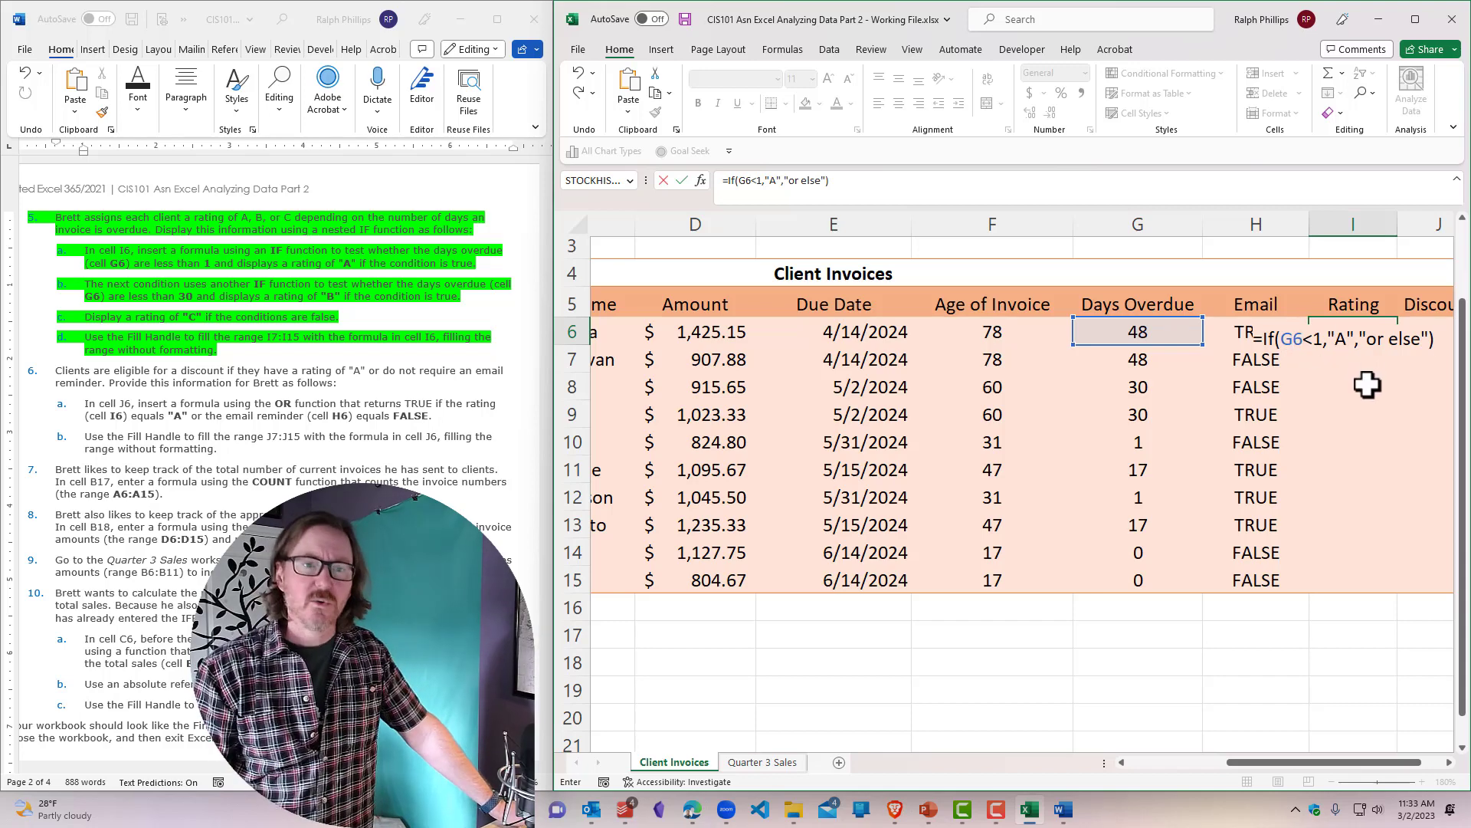
key(Return)
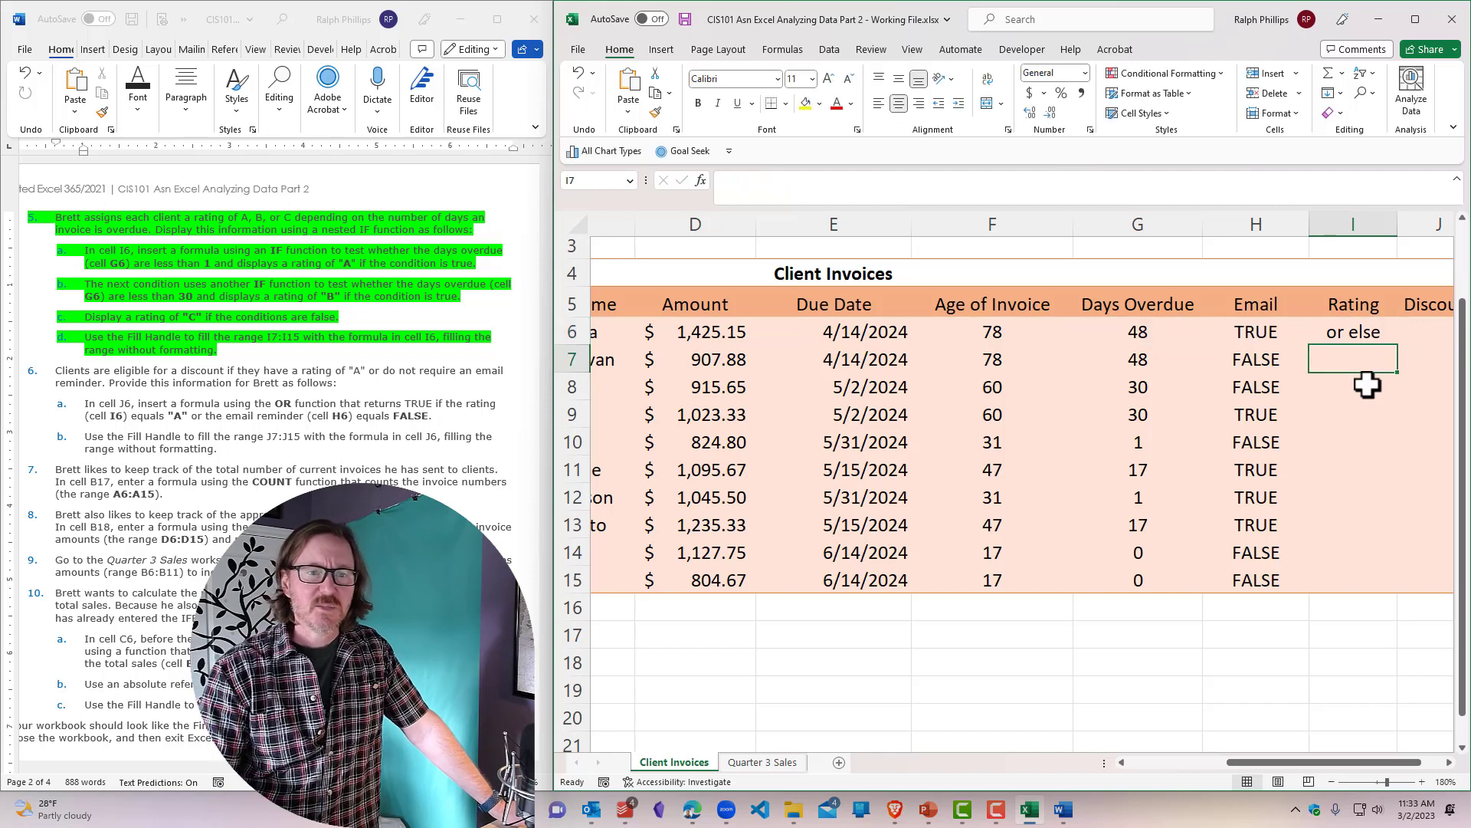
Step: Fill the IF formula from I6 down through I15 without formatting and review the Rating results
click(1376, 331)
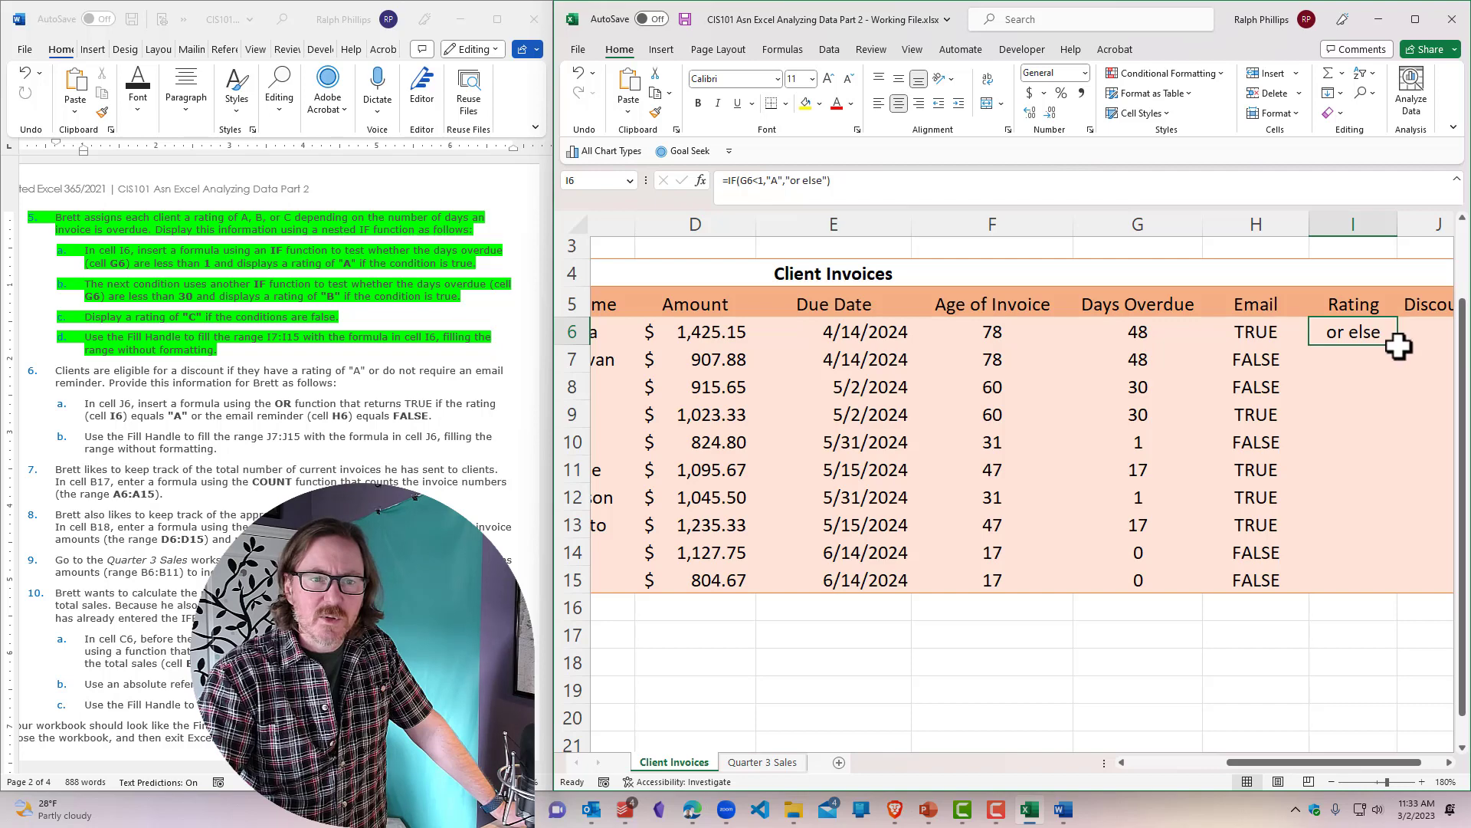
drag(1398, 345, 1402, 595)
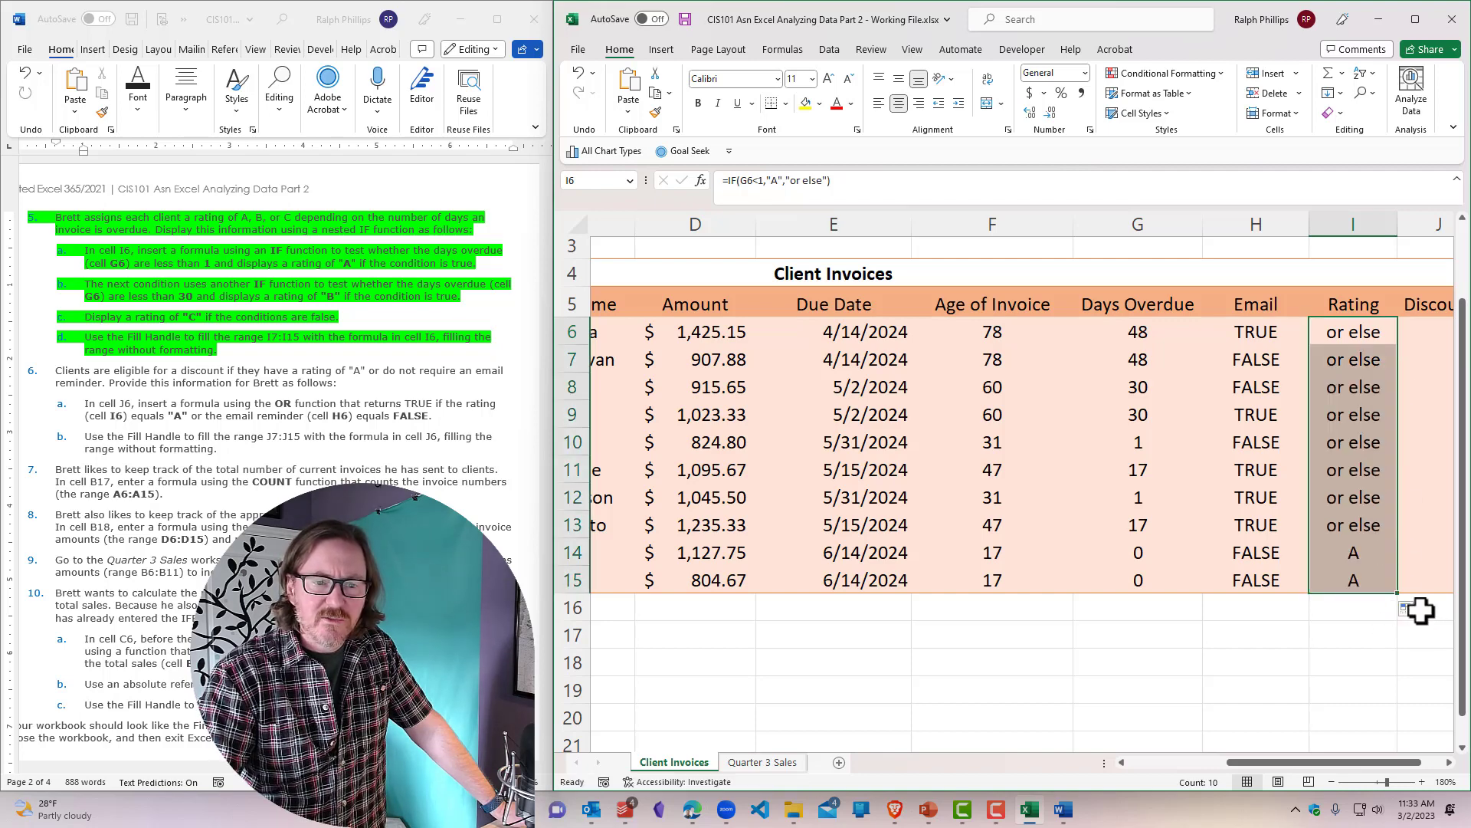
click(1410, 610)
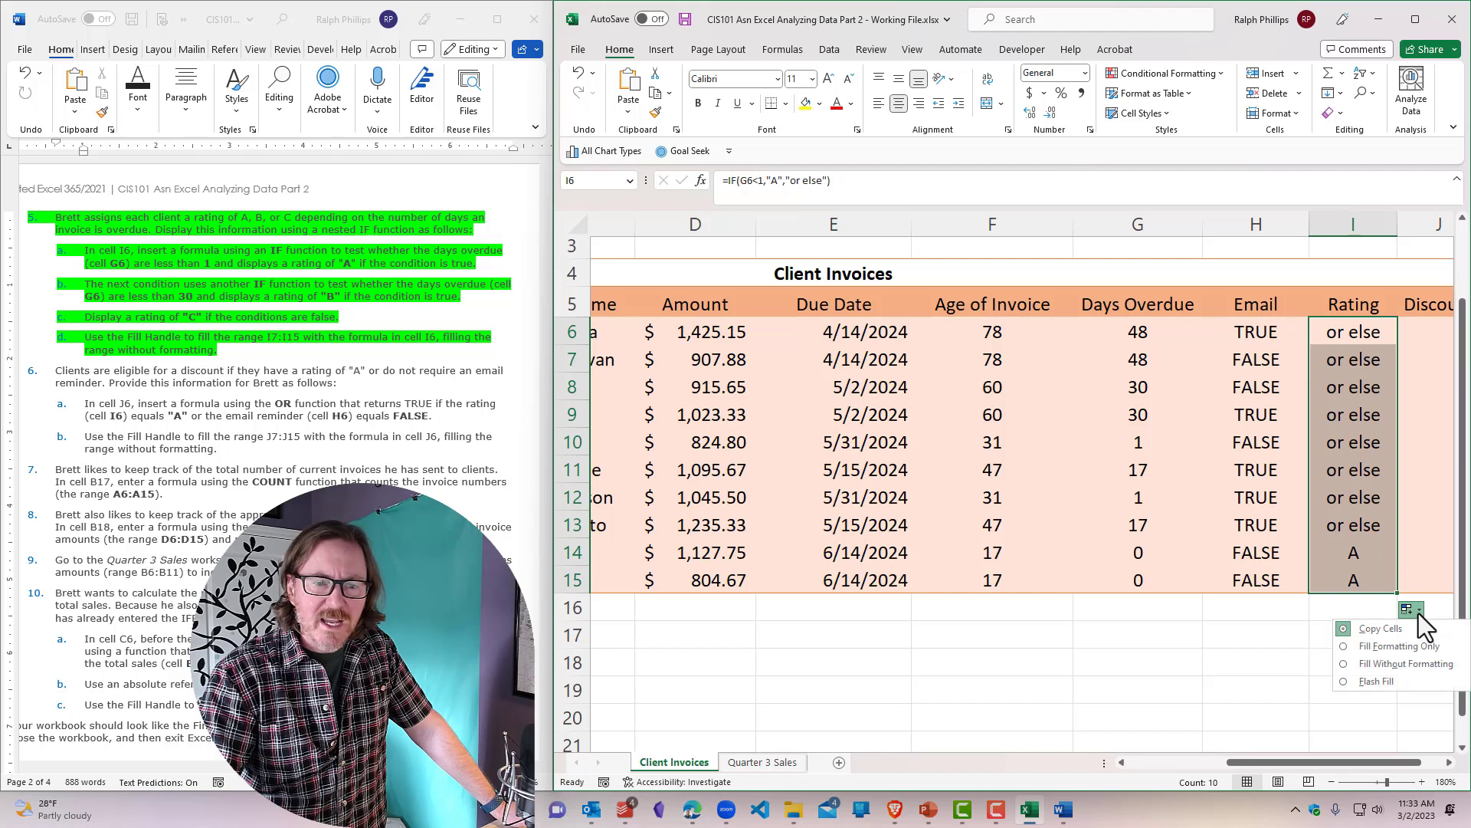
click(1374, 664)
click(1337, 499)
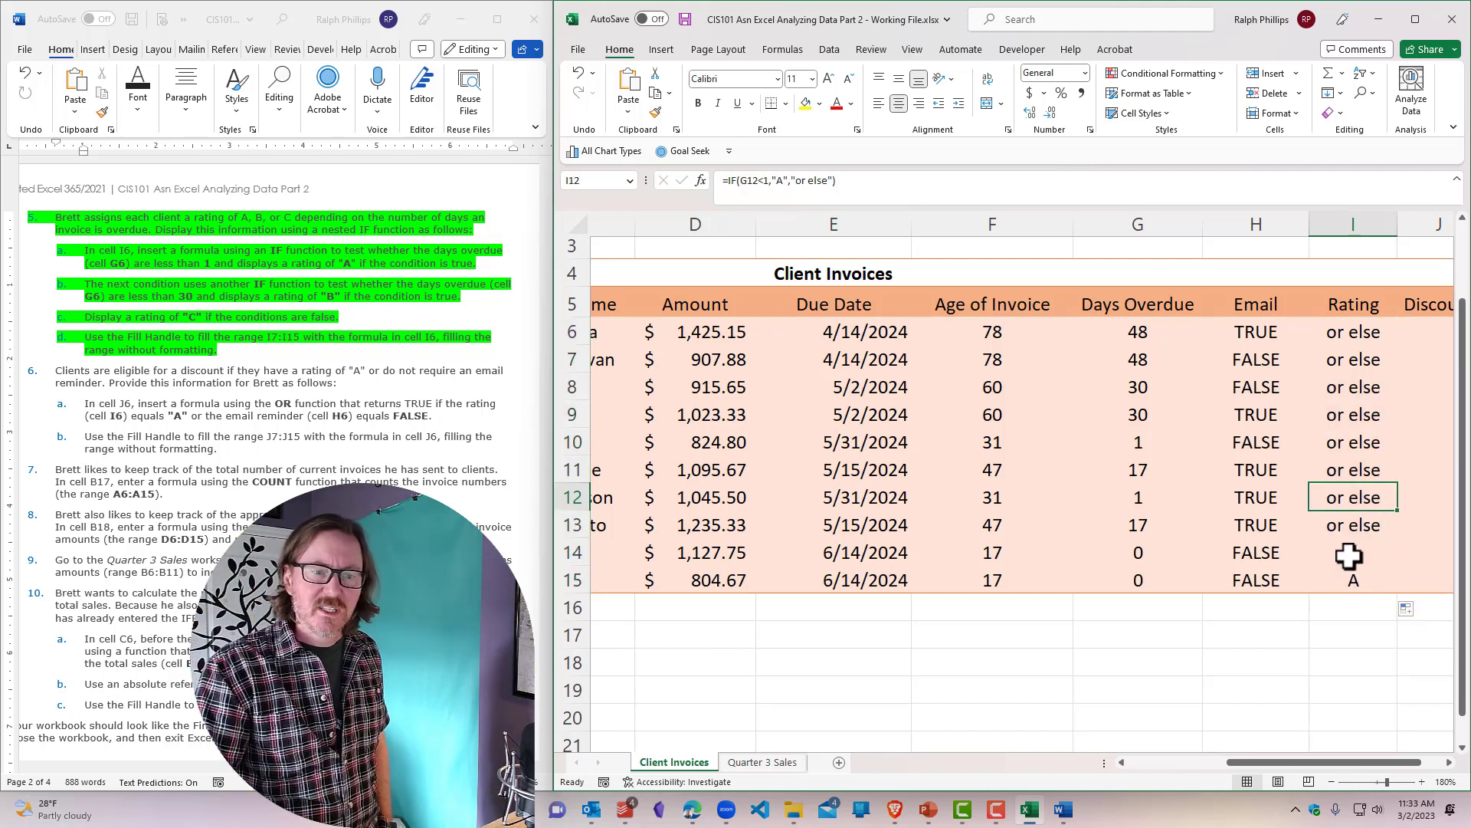
drag(1350, 552, 1348, 576)
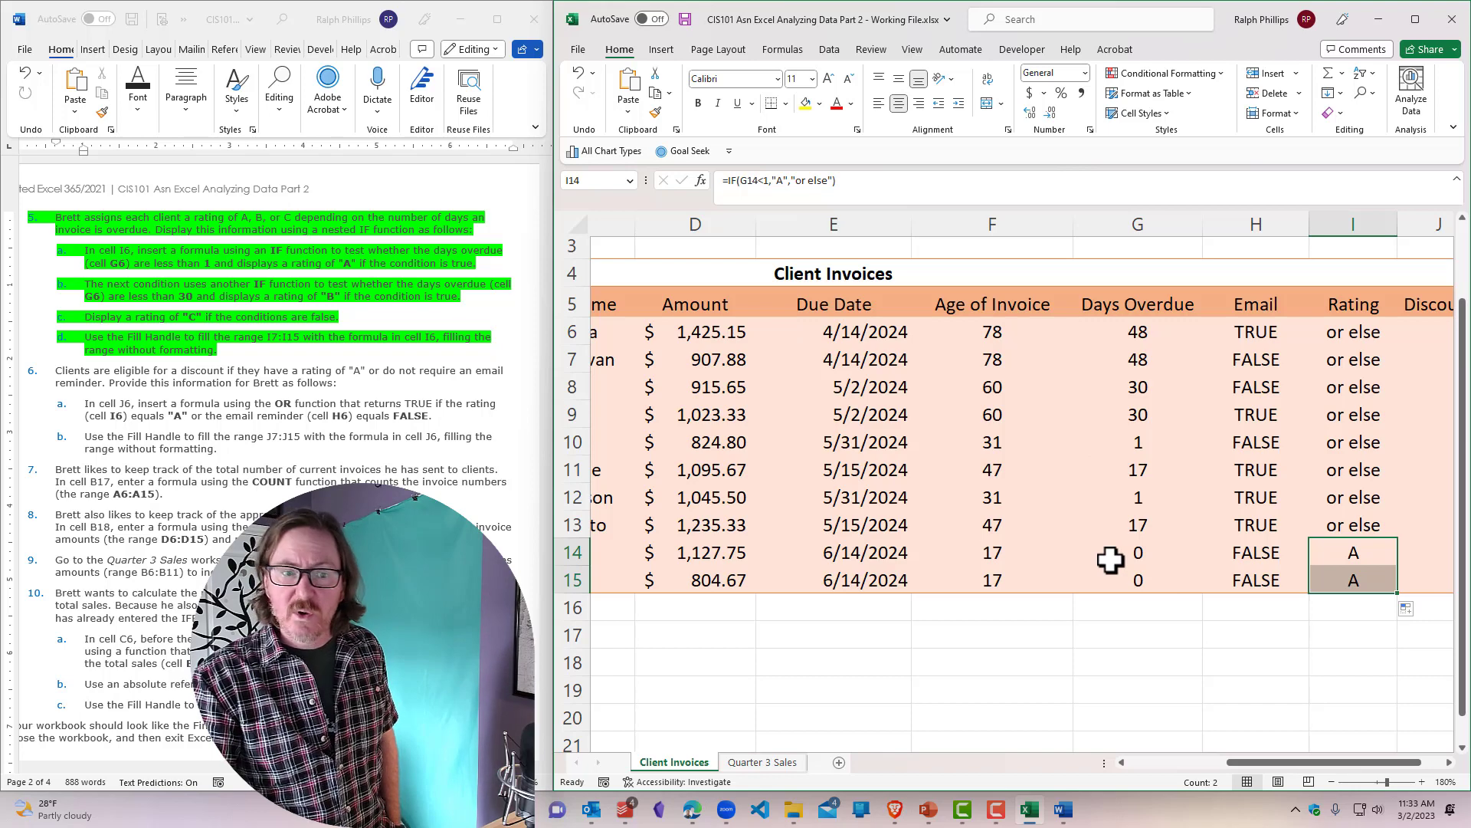
drag(1349, 335, 1352, 524)
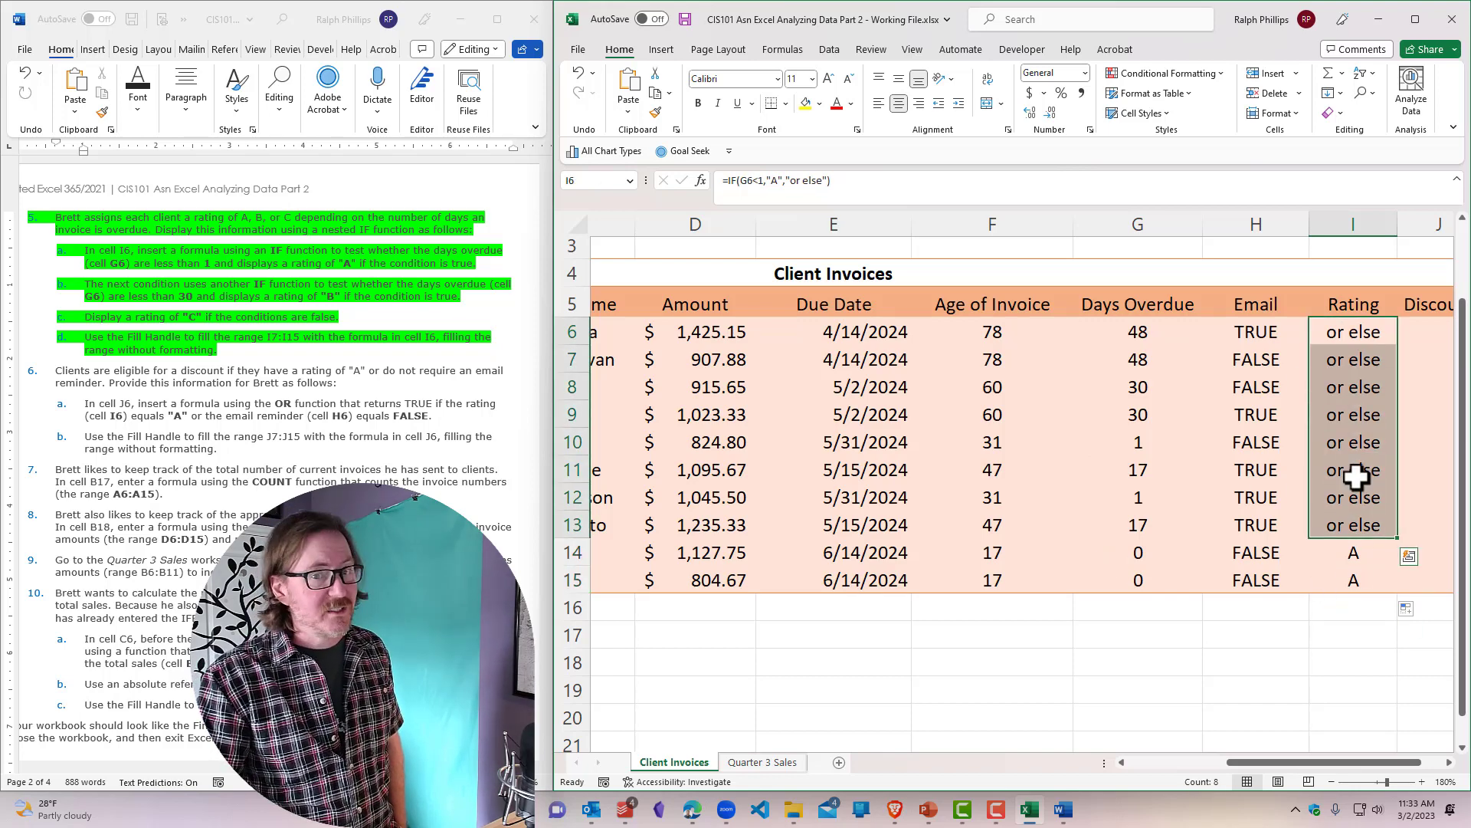
double_click(1358, 332)
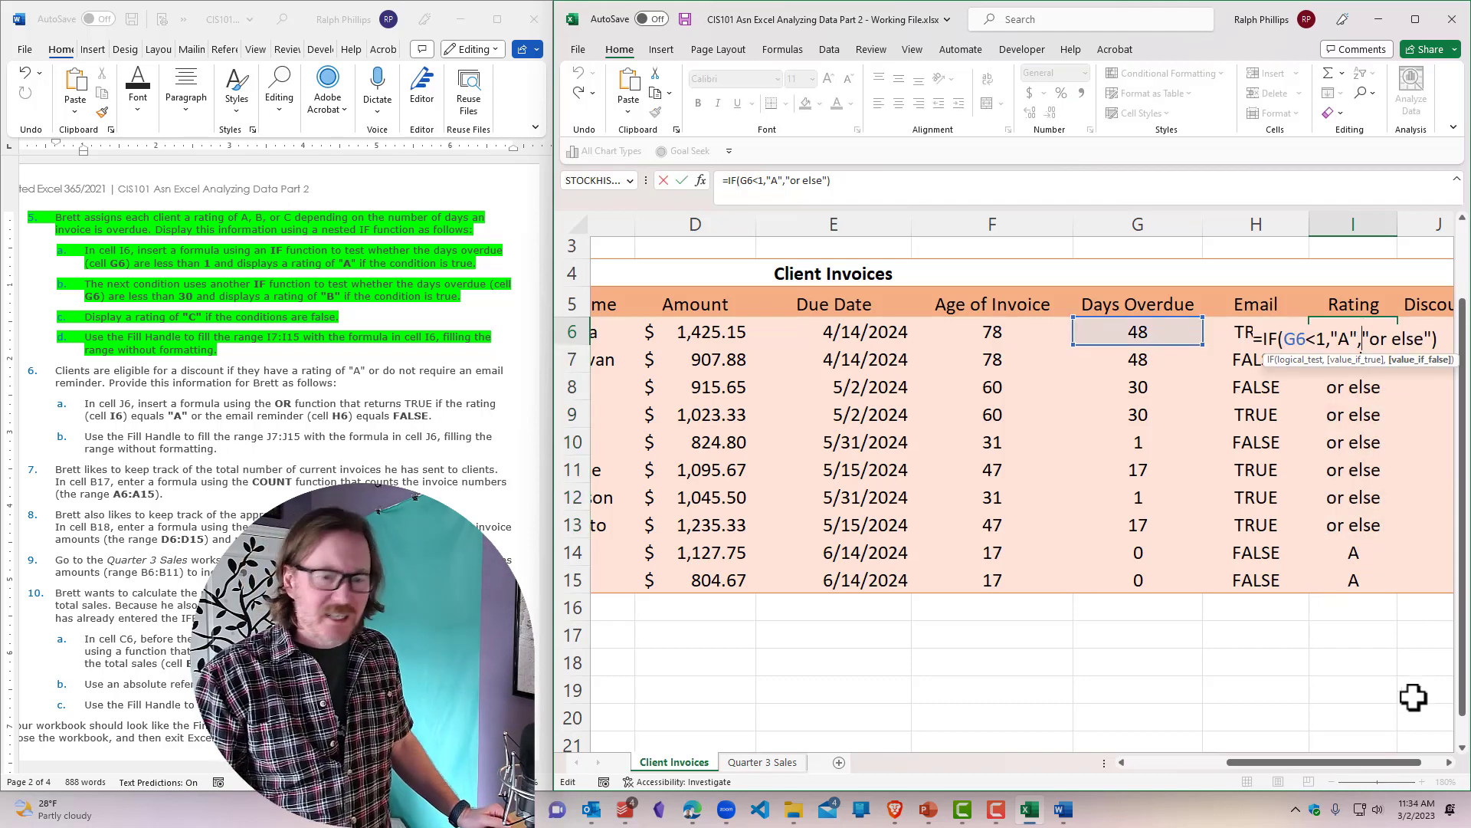
click(1449, 763)
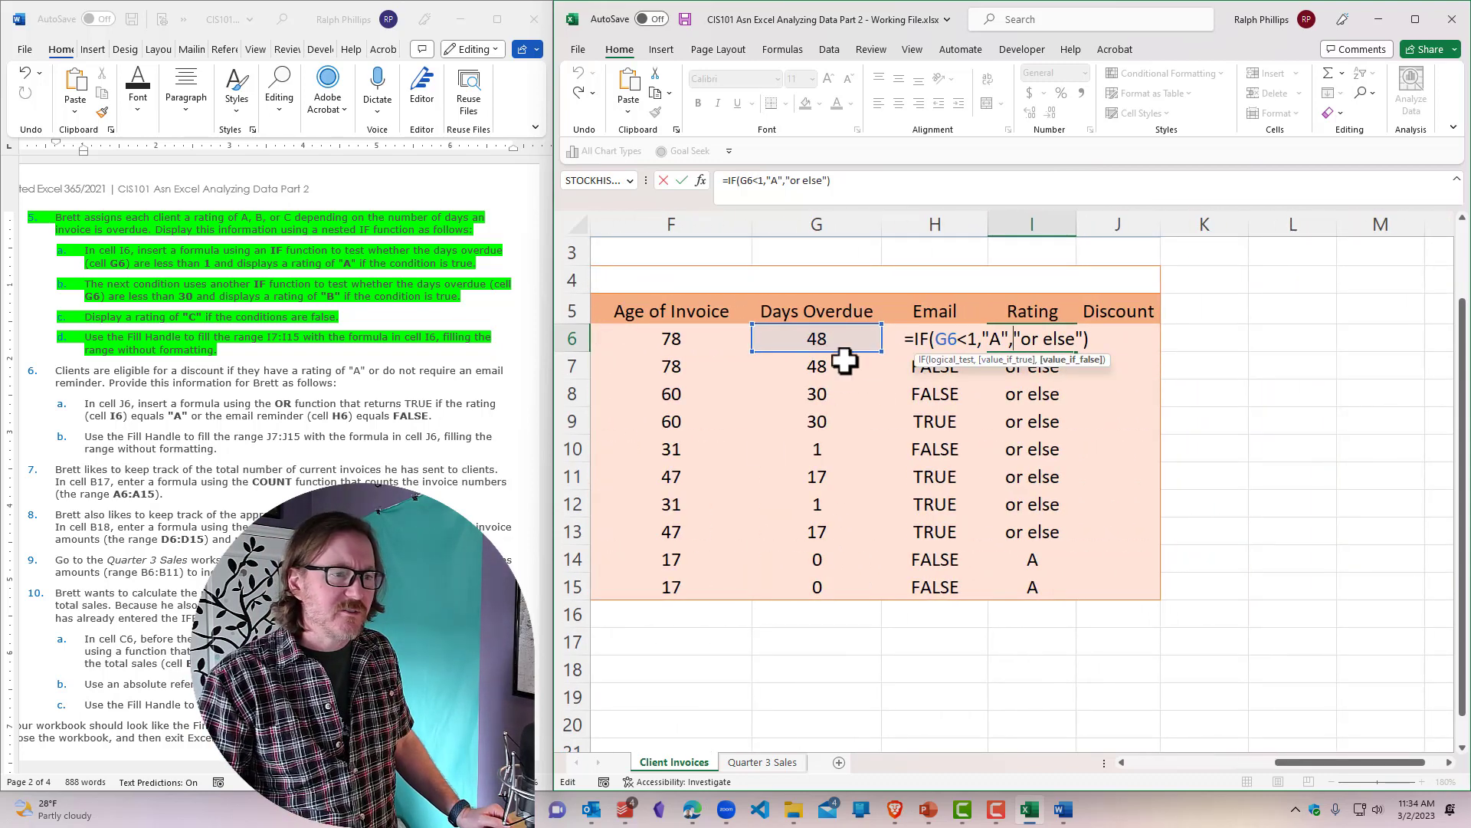
scroll(994, 465, down, 1)
scroll(994, 465, up, 1)
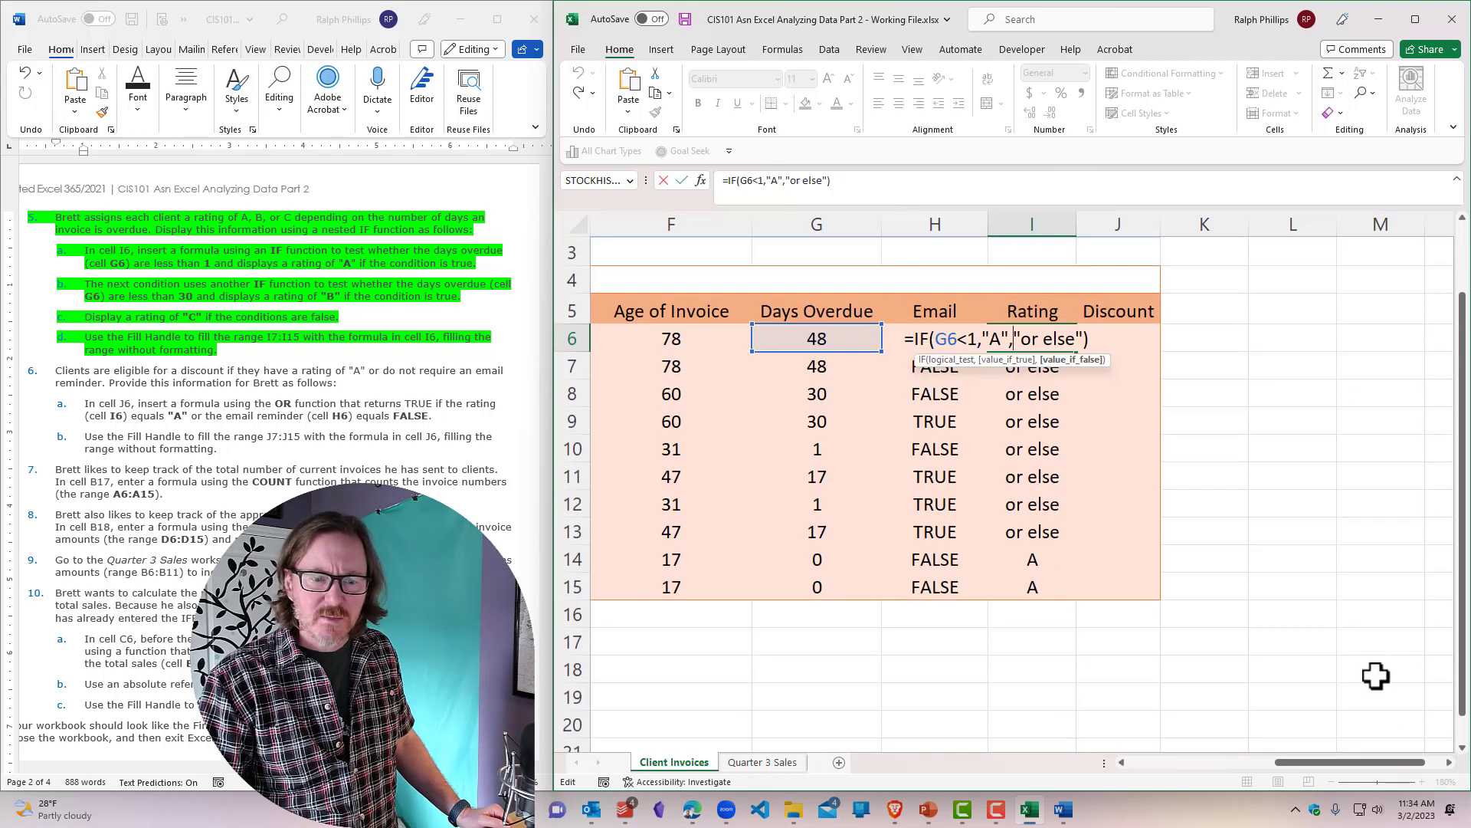
click(1449, 763)
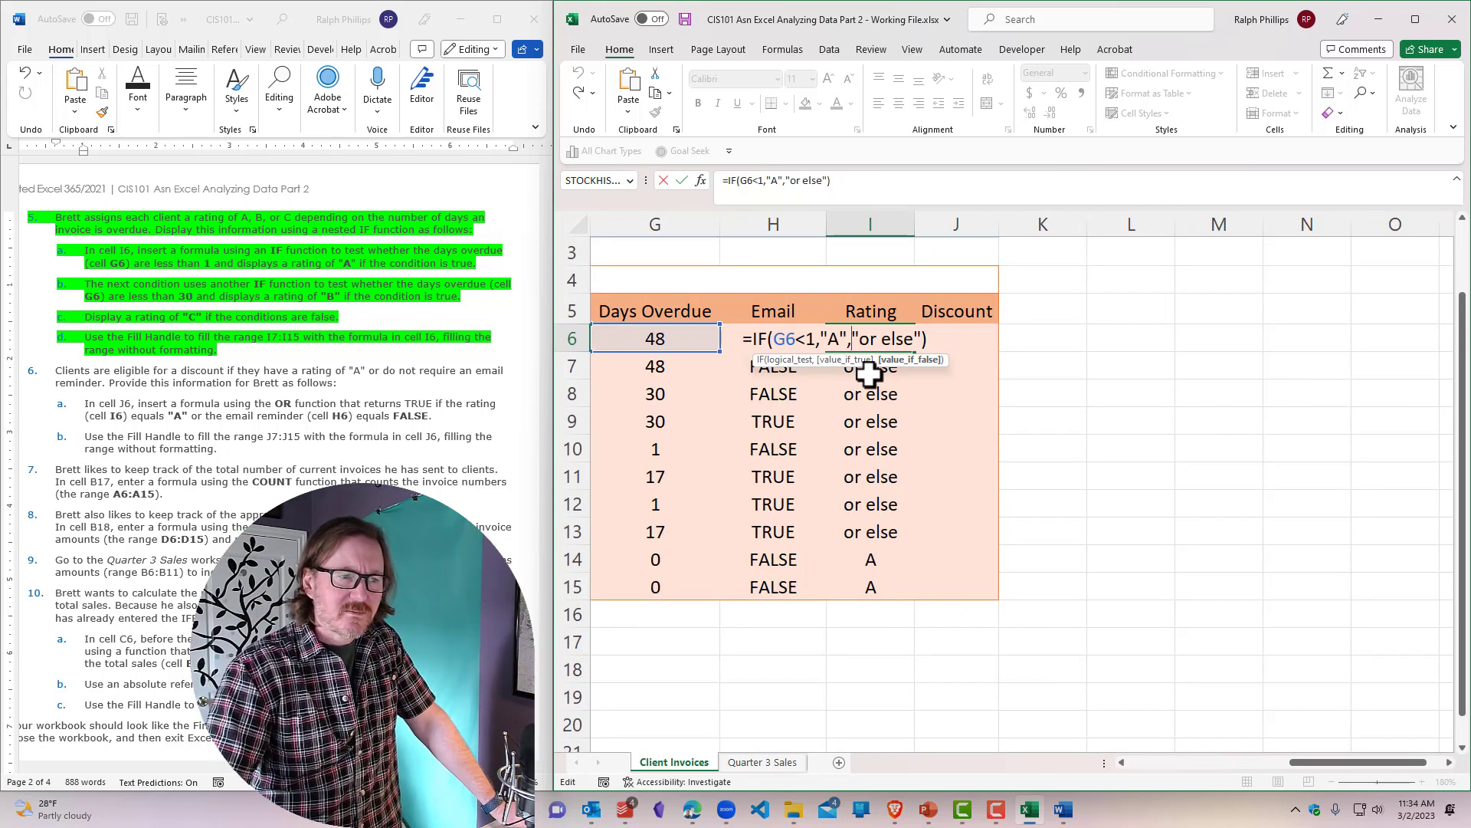
key(Return)
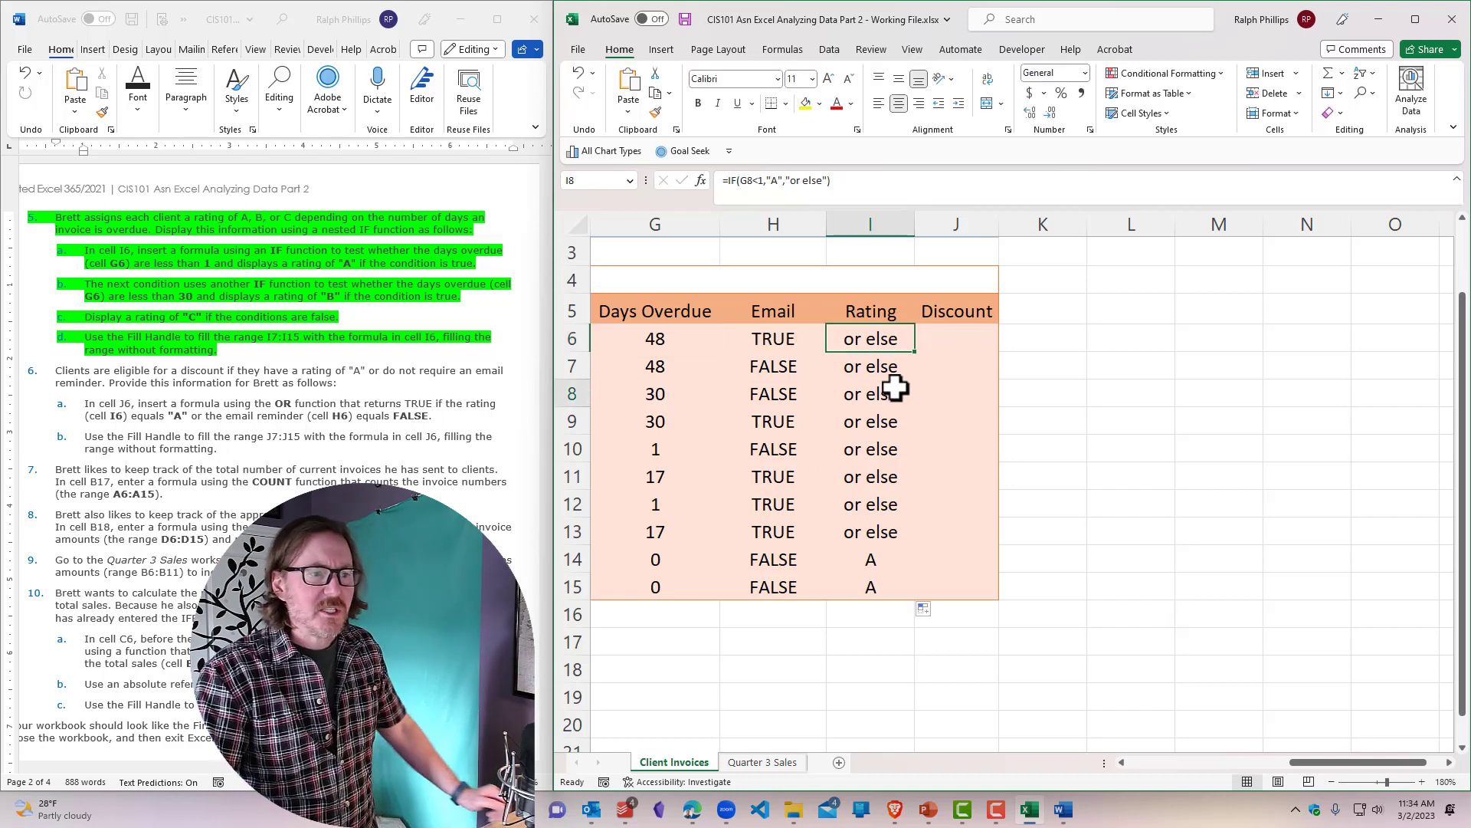
click(879, 342)
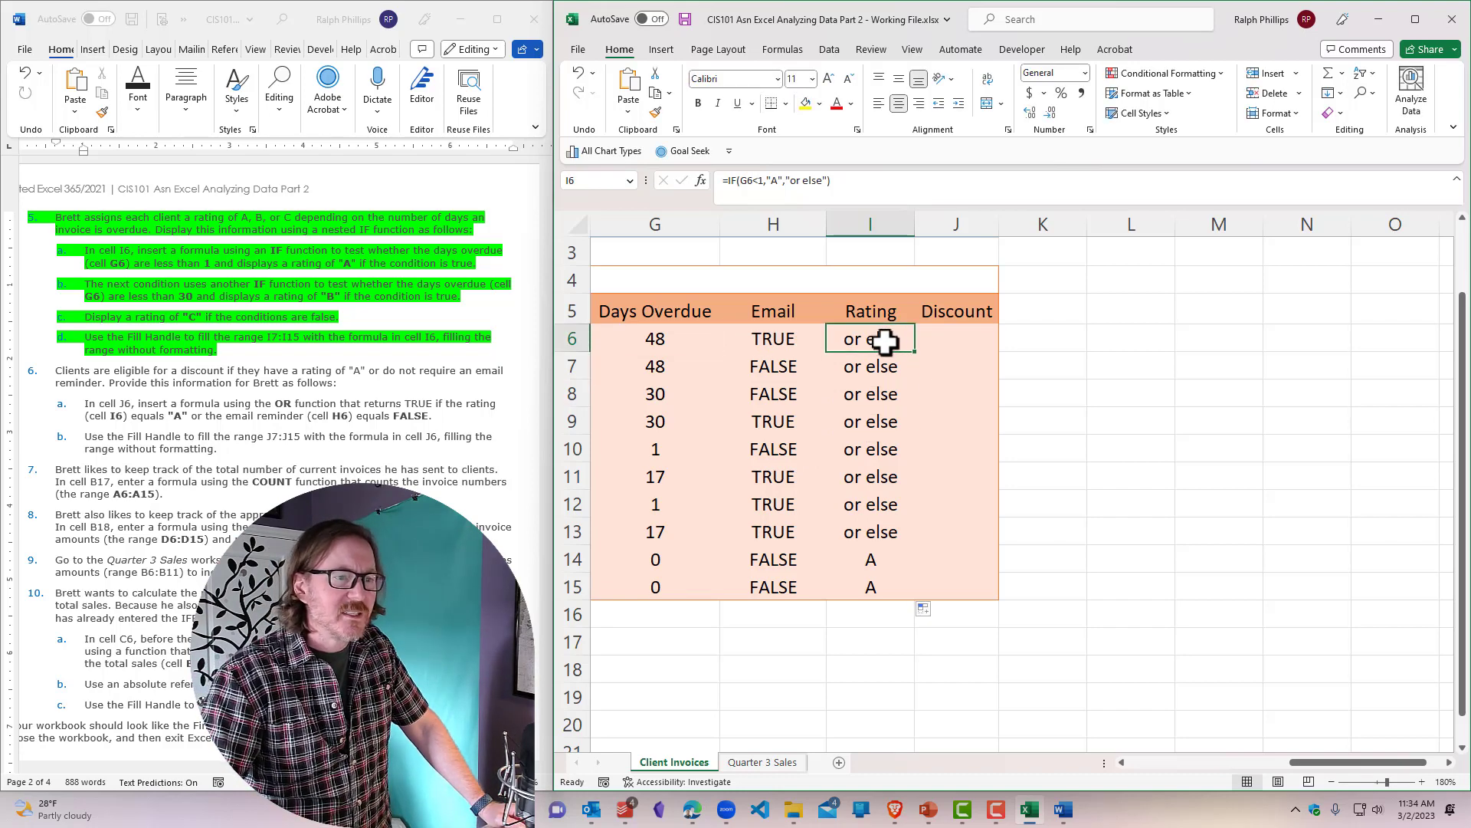
double_click(885, 342)
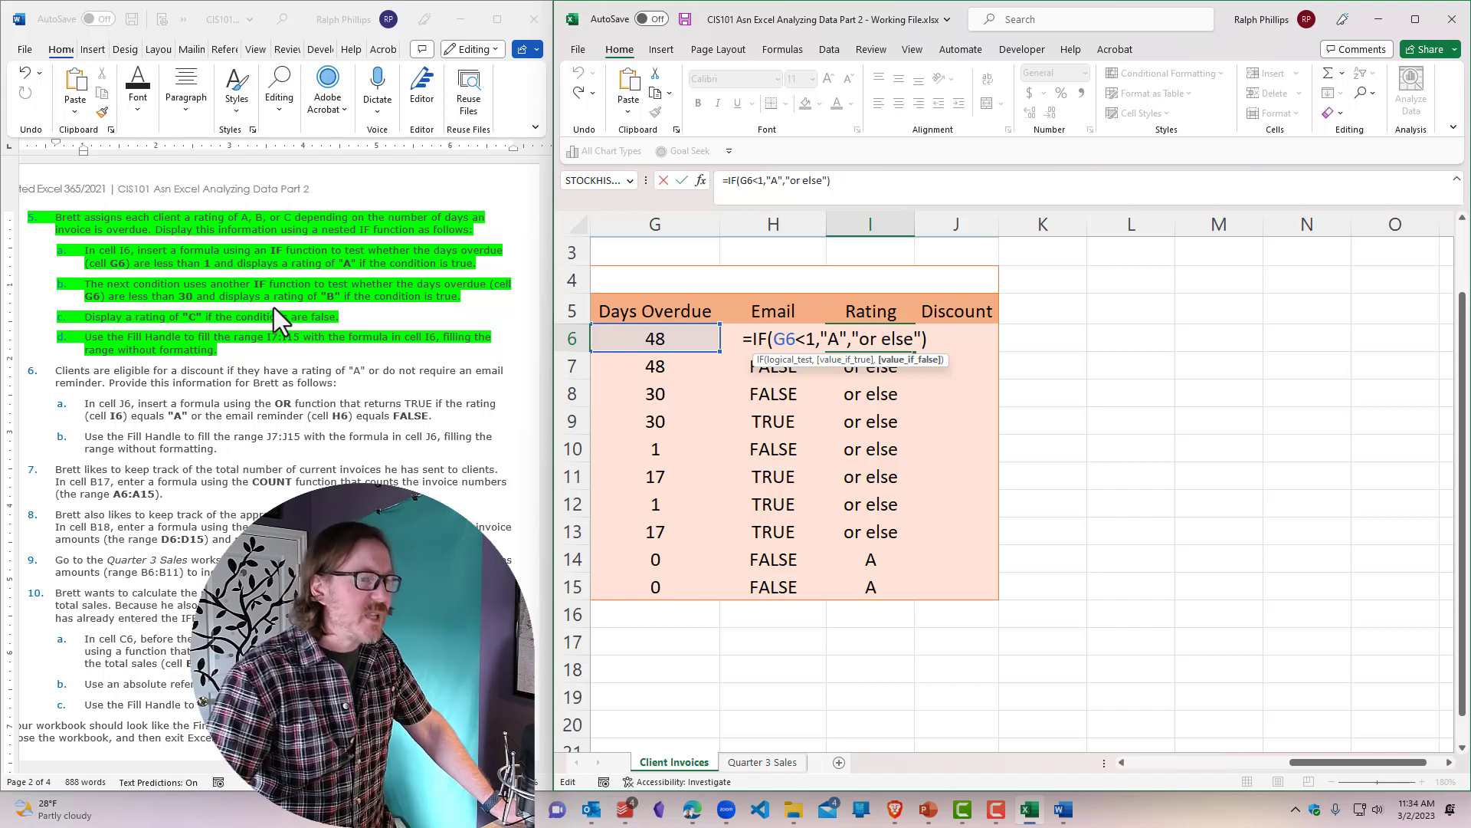
click(857, 339)
drag(876, 338, 917, 339)
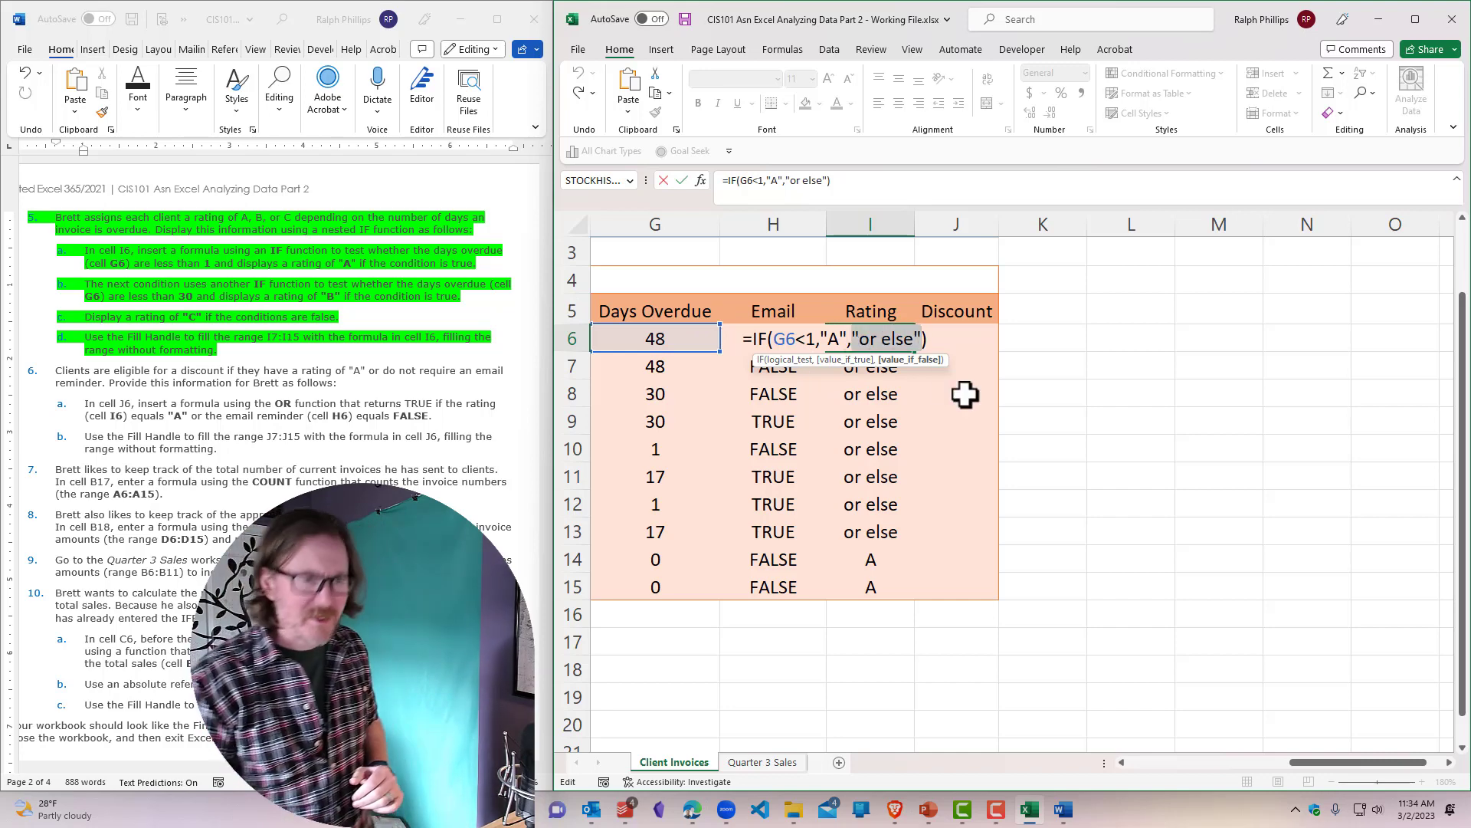
key(Delete)
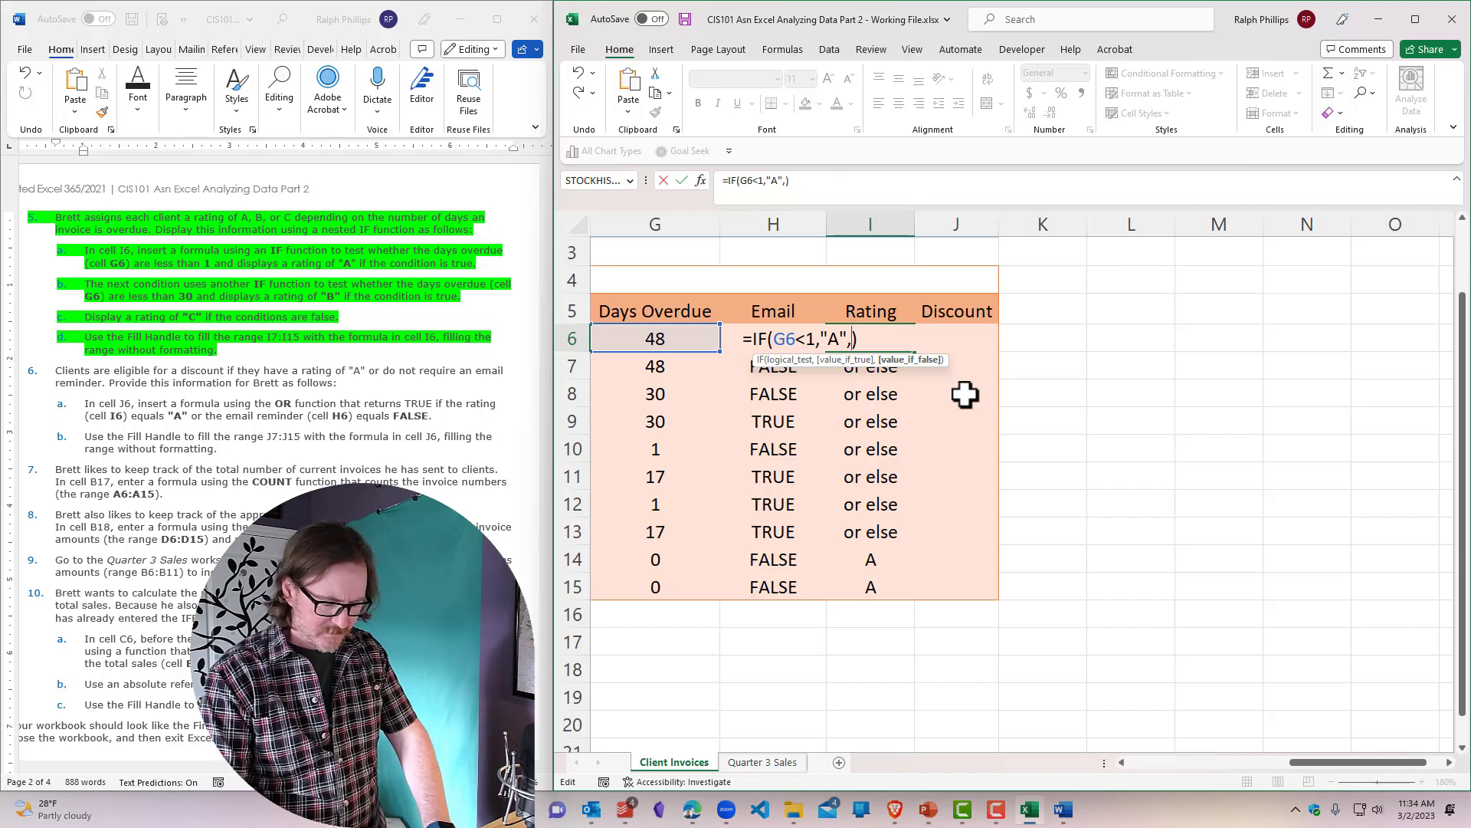
text(IF)
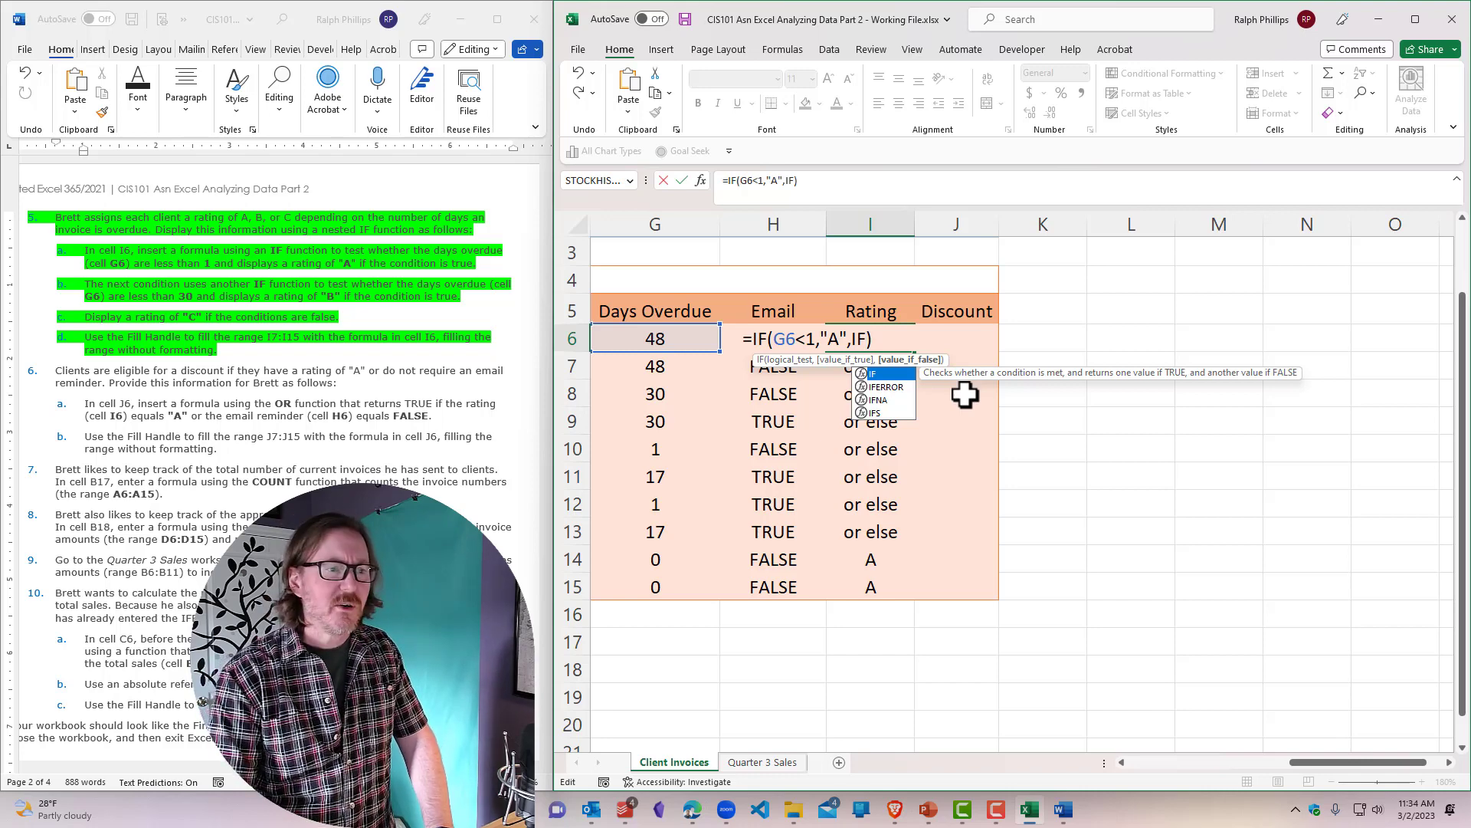
text(())
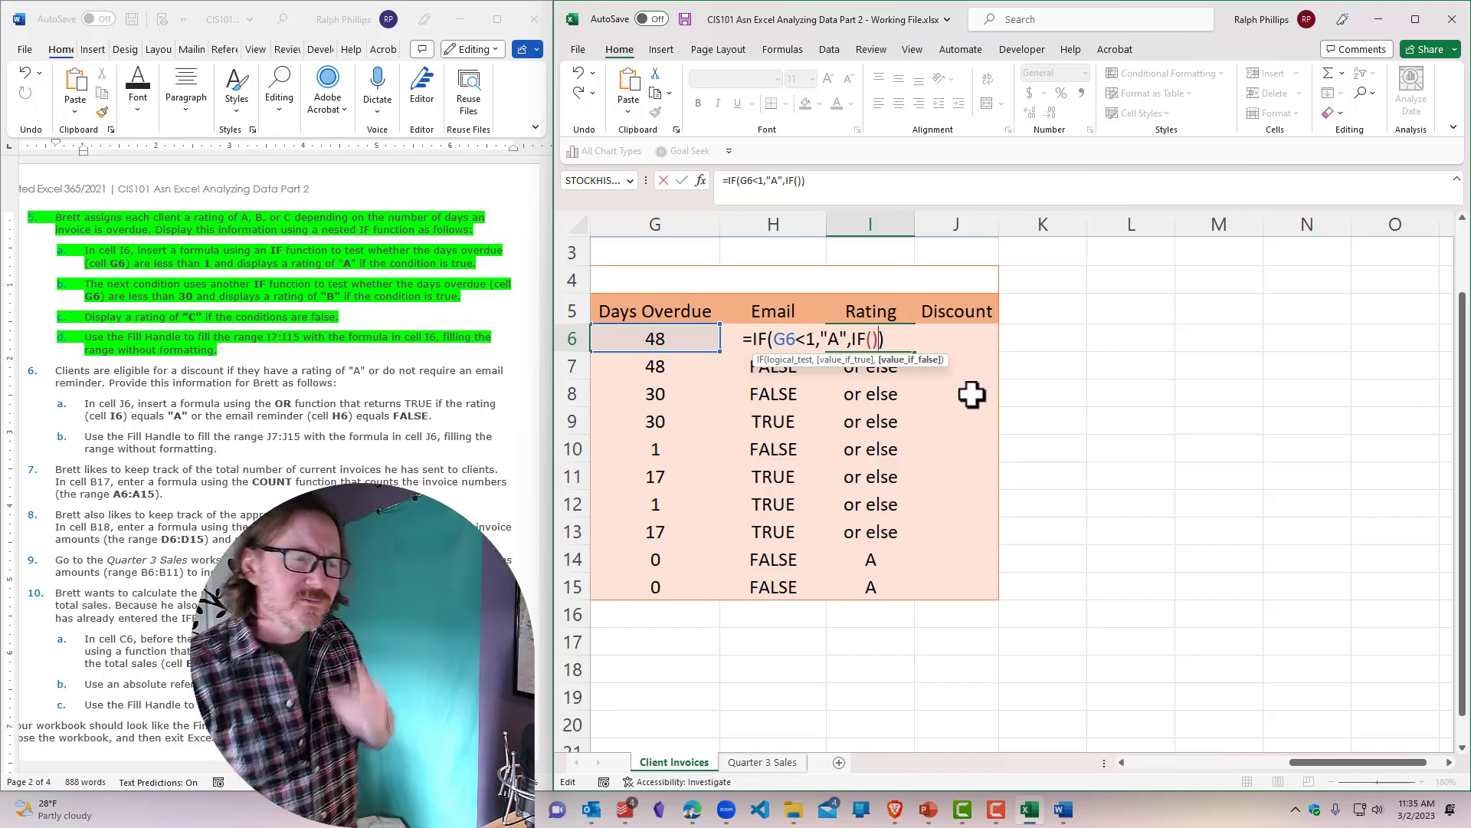
click(873, 340)
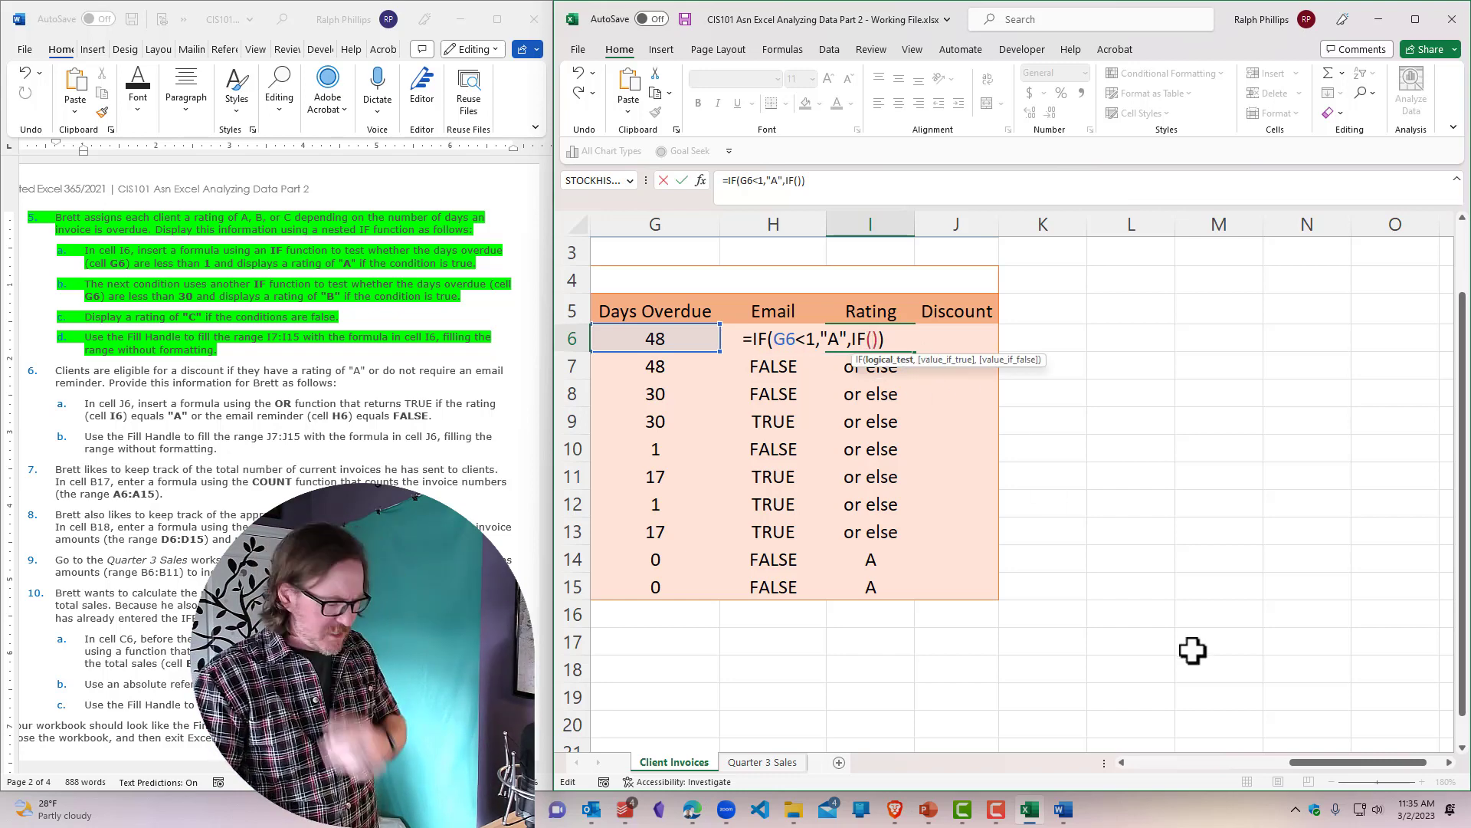
key(Escape)
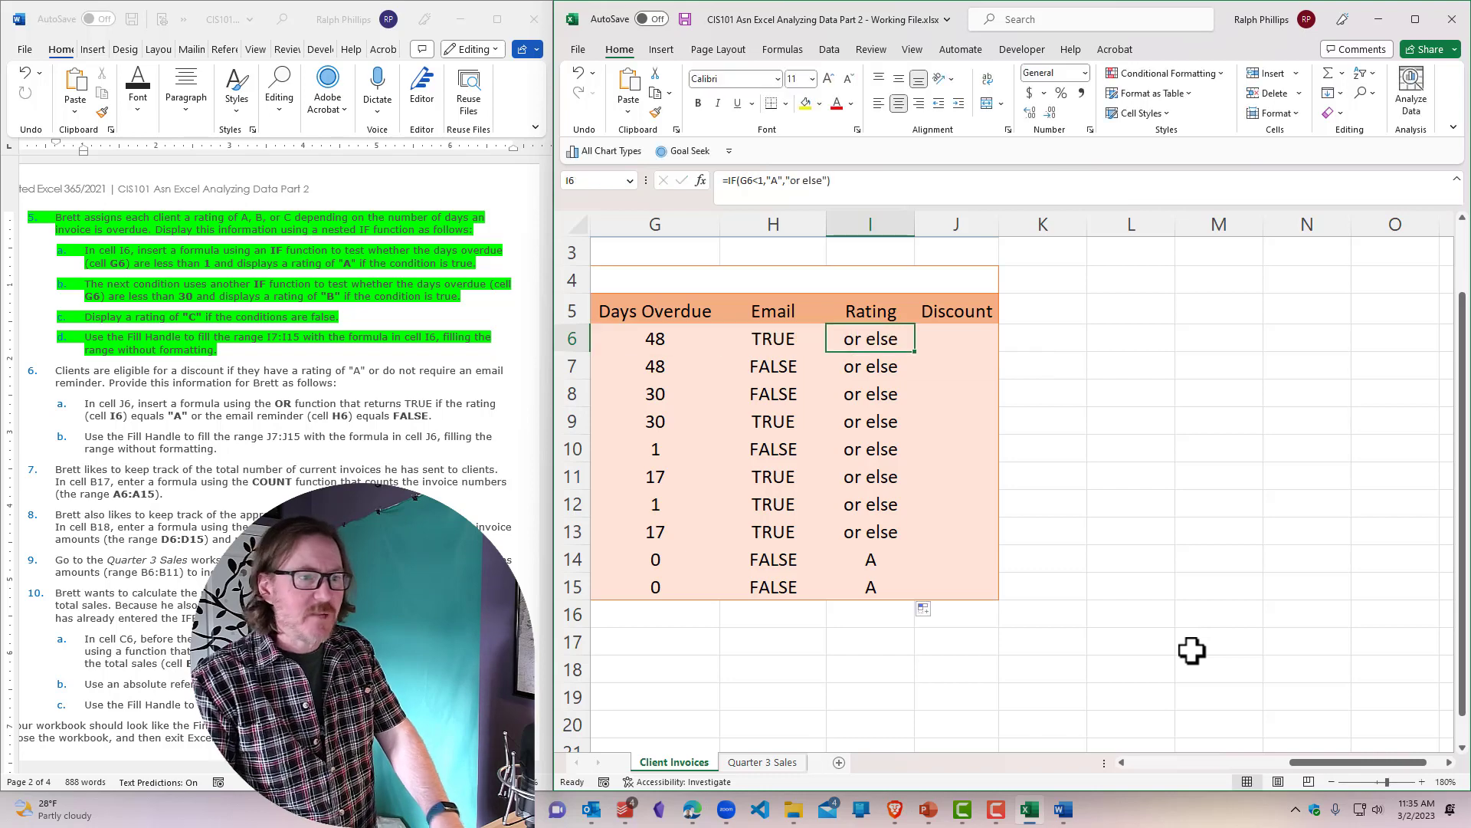
Step: Replace the "or else" argument in I6's IF formula with an empty nested IF function
click(1422, 782)
click(1423, 781)
click(1423, 781)
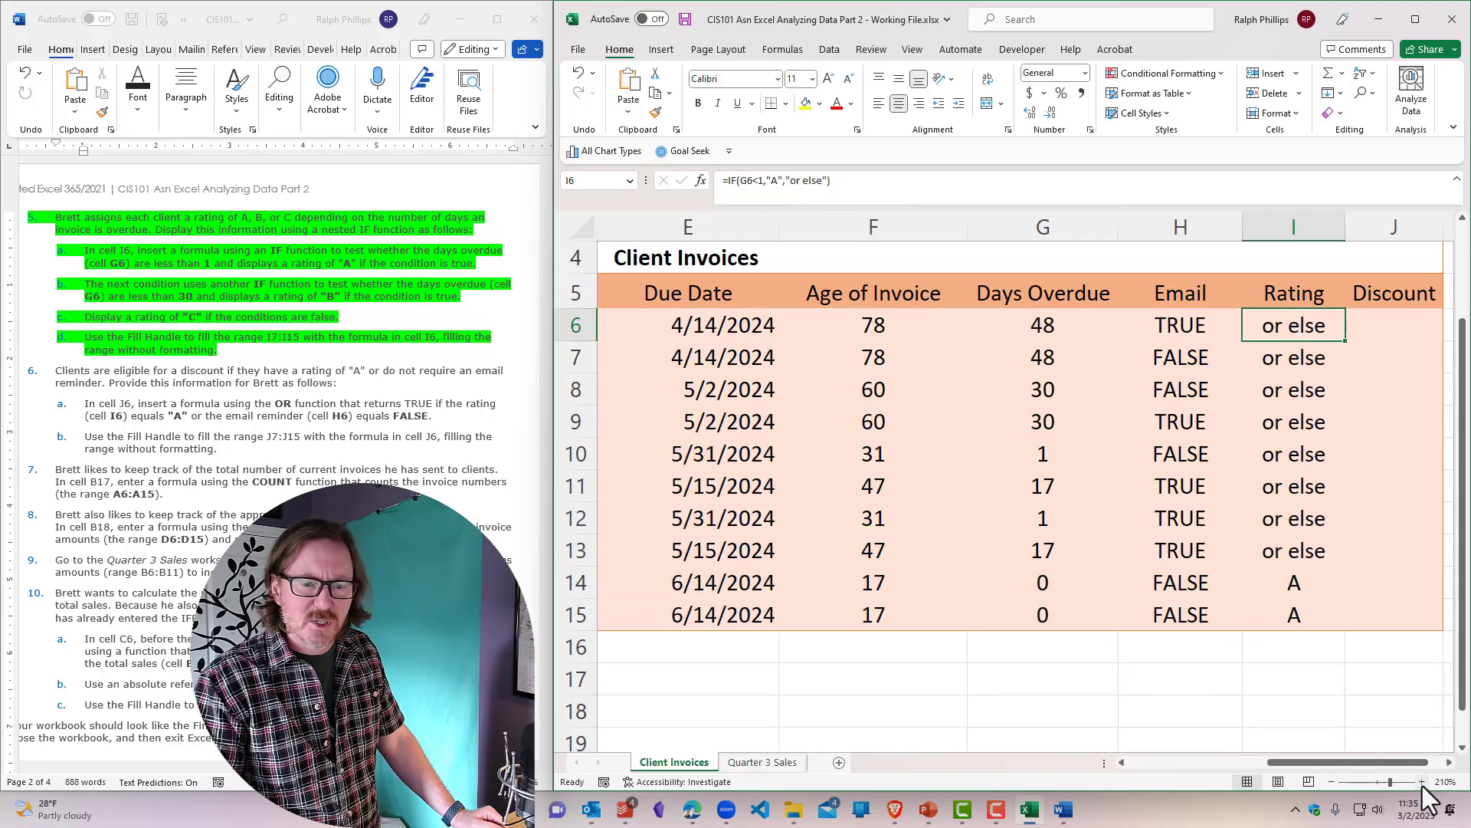
click(1422, 781)
drag(1295, 760, 1371, 762)
scroll(1336, 757, right, 3)
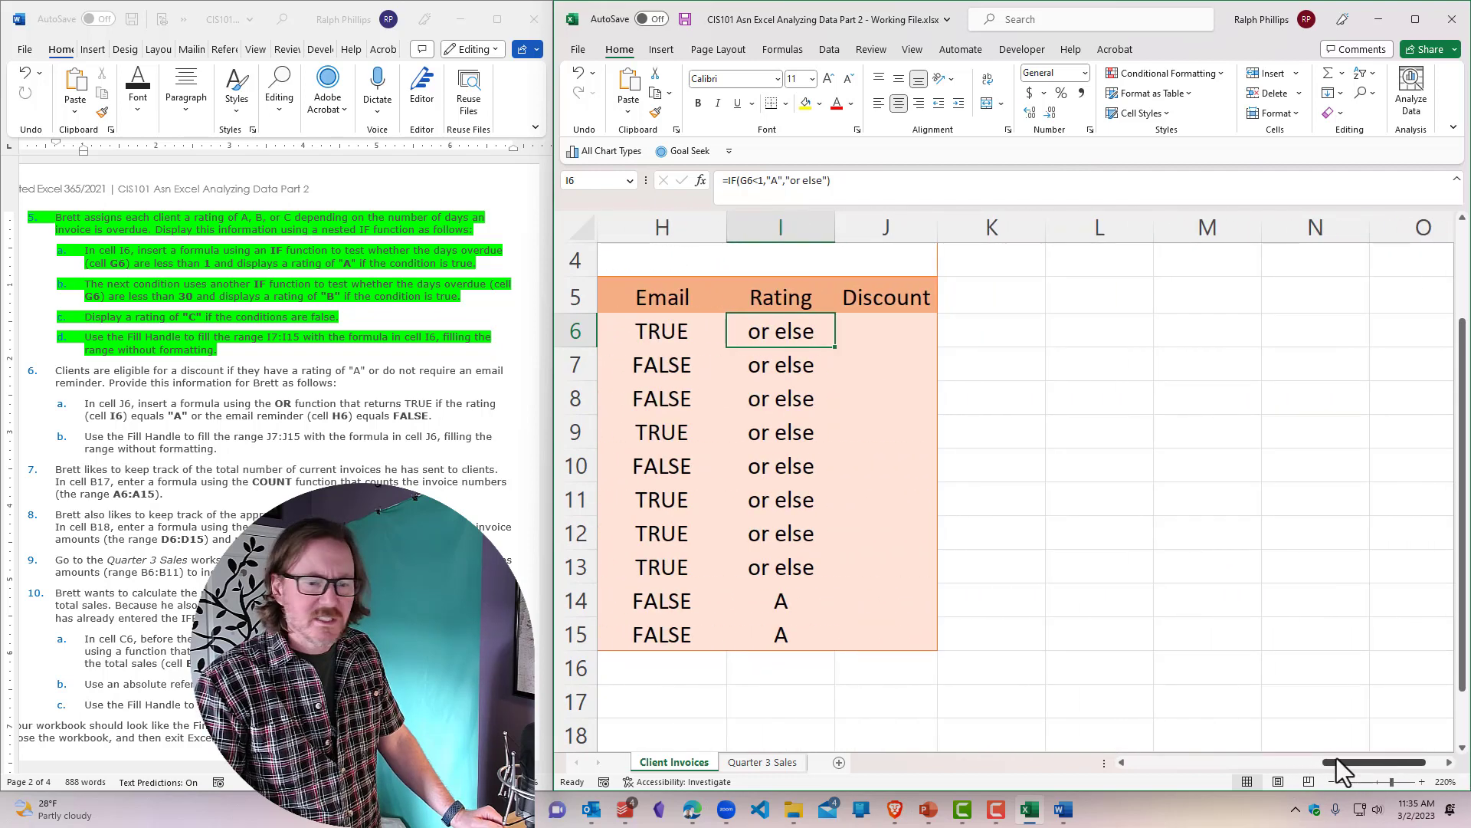
click(1120, 762)
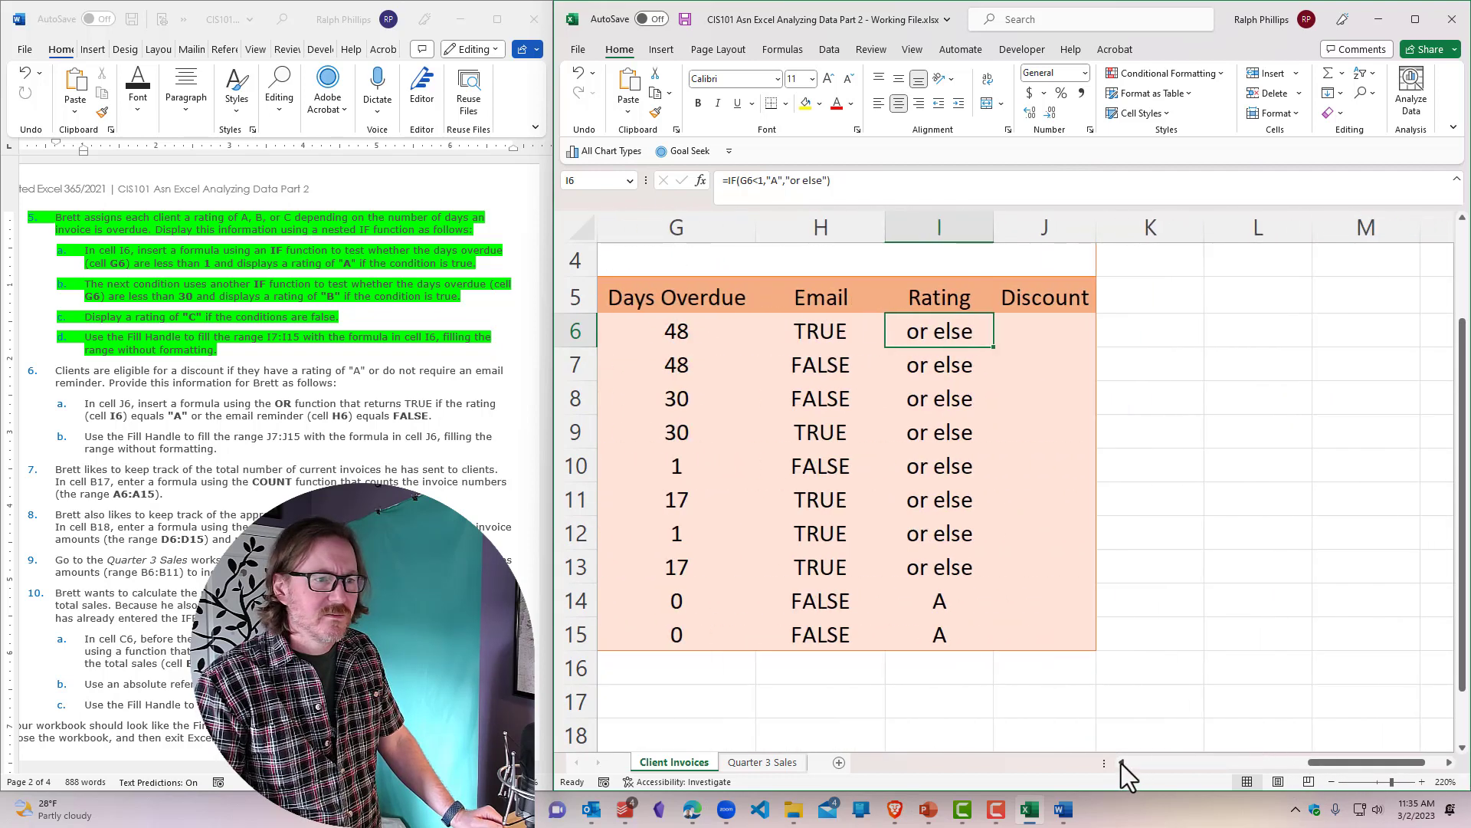
double_click(943, 331)
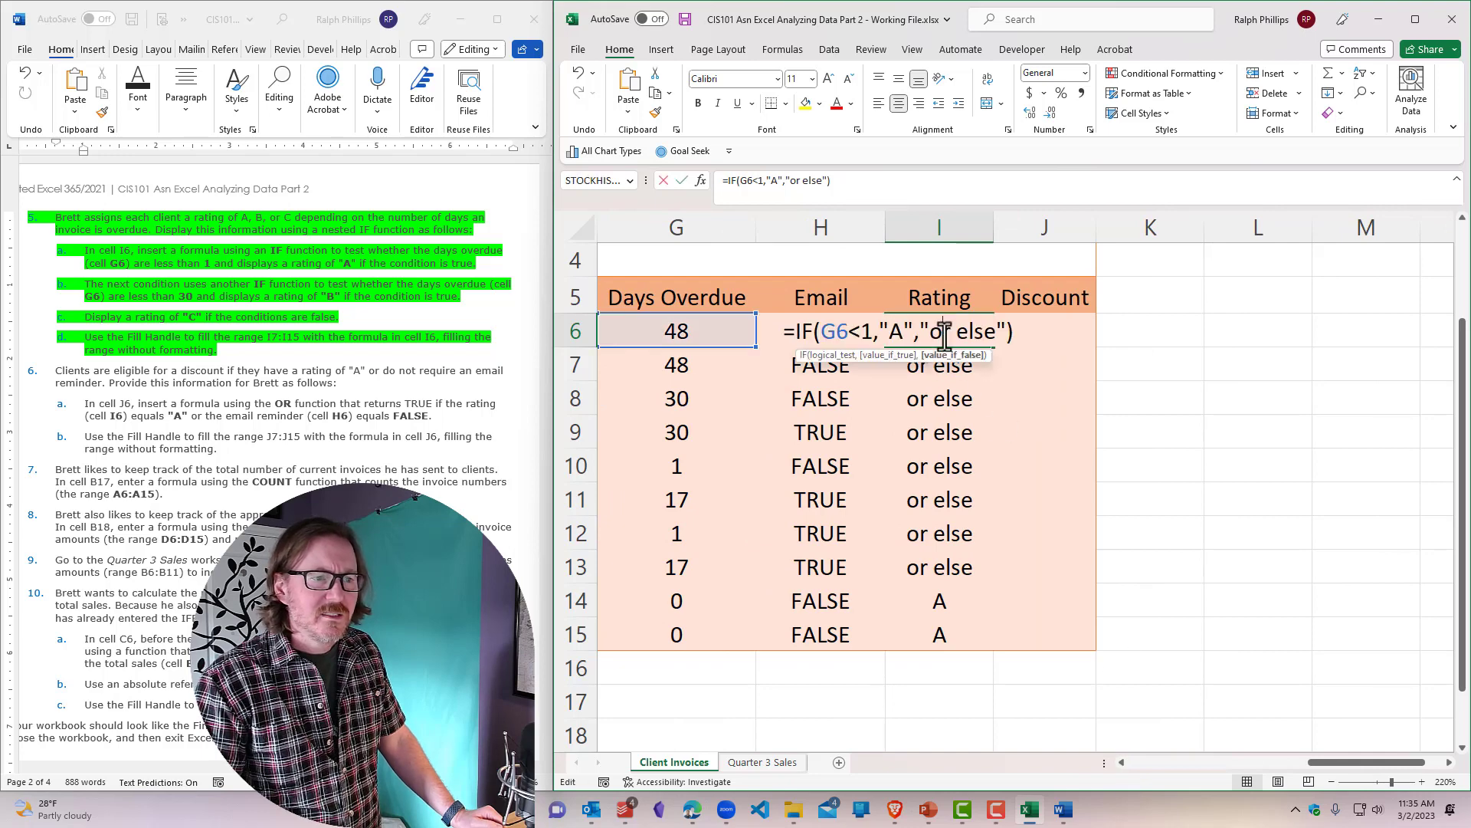
drag(920, 331, 1006, 331)
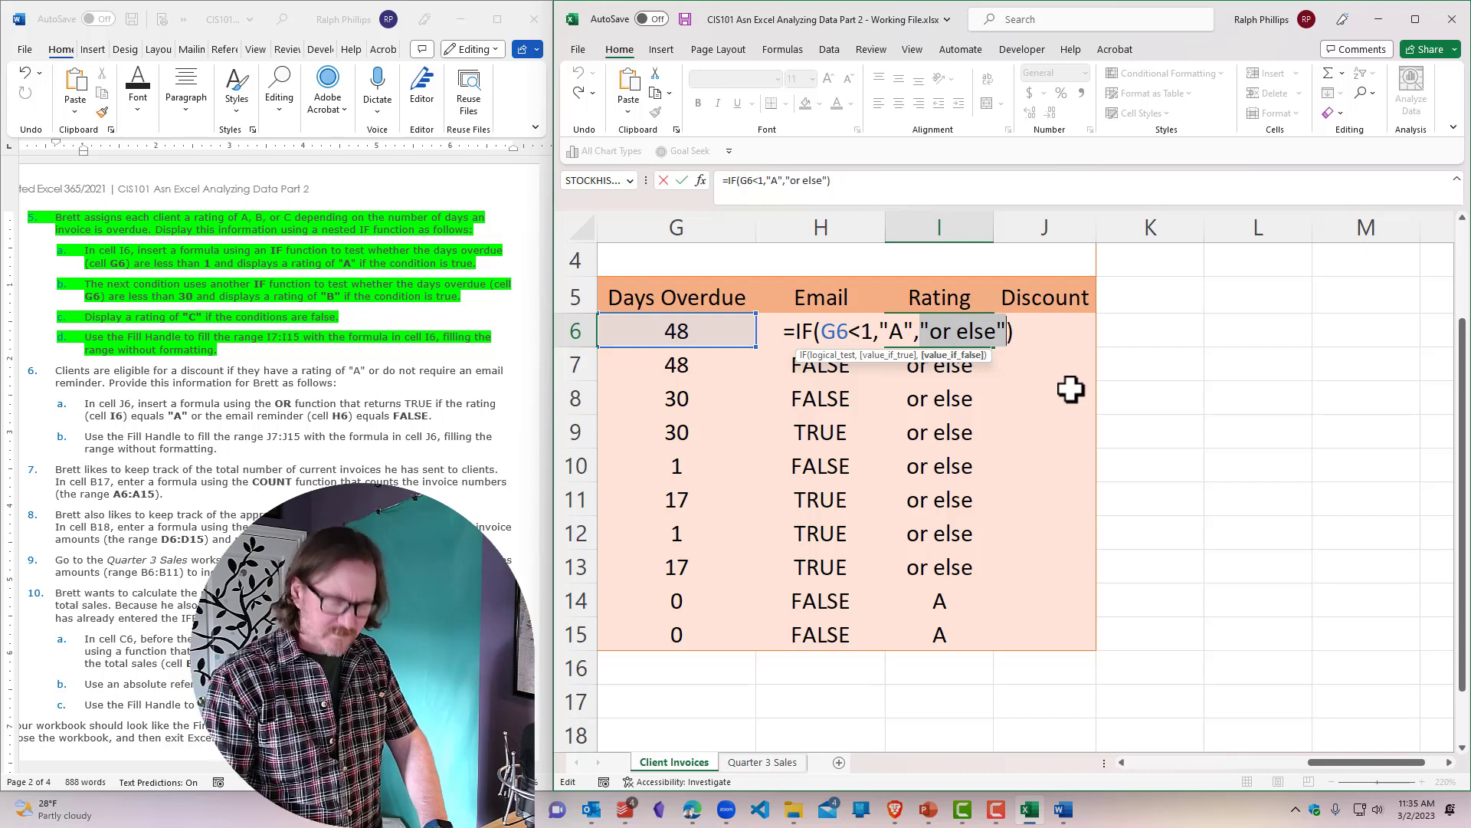
text(IF())
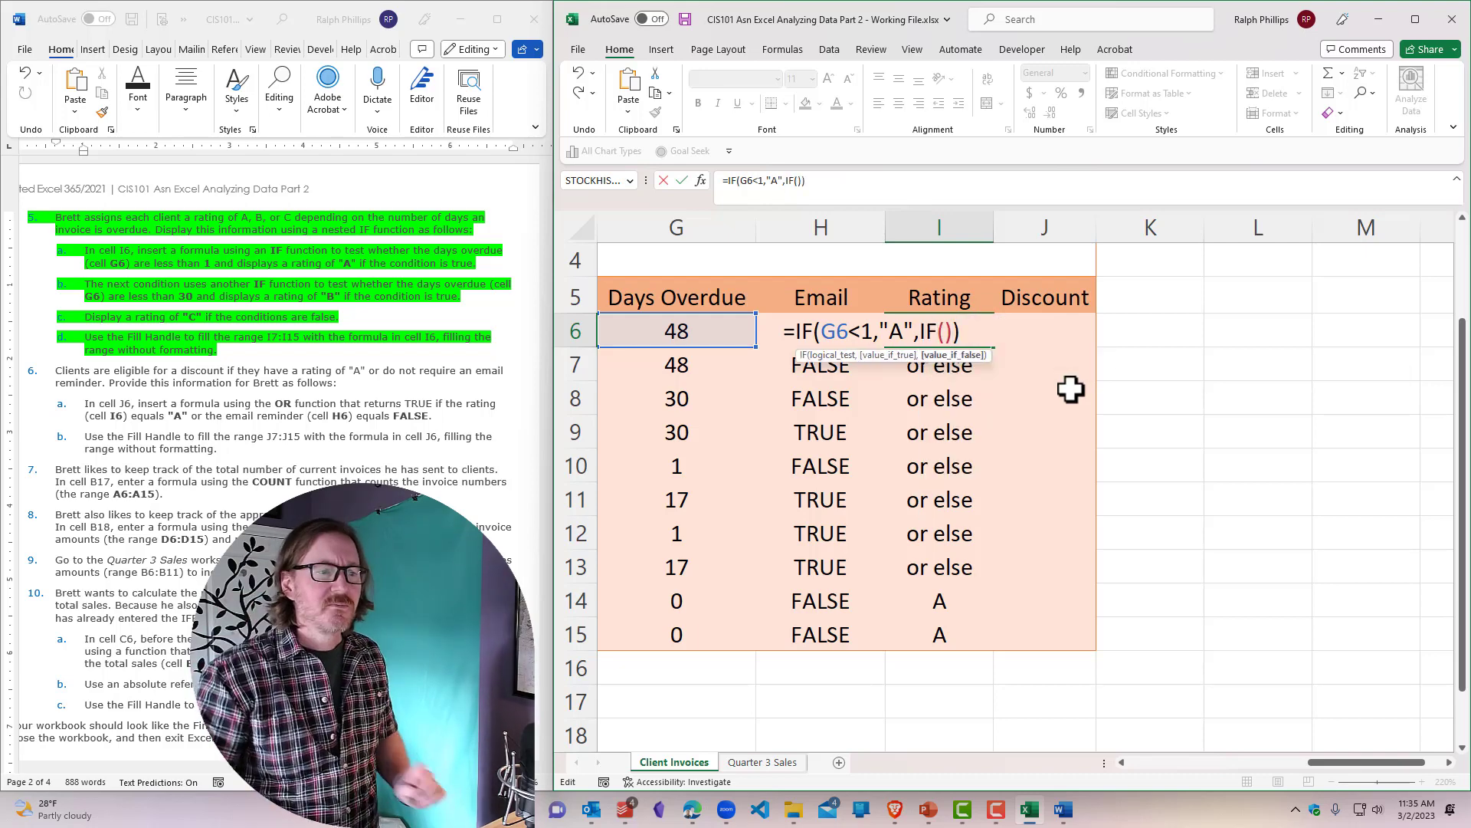
click(945, 335)
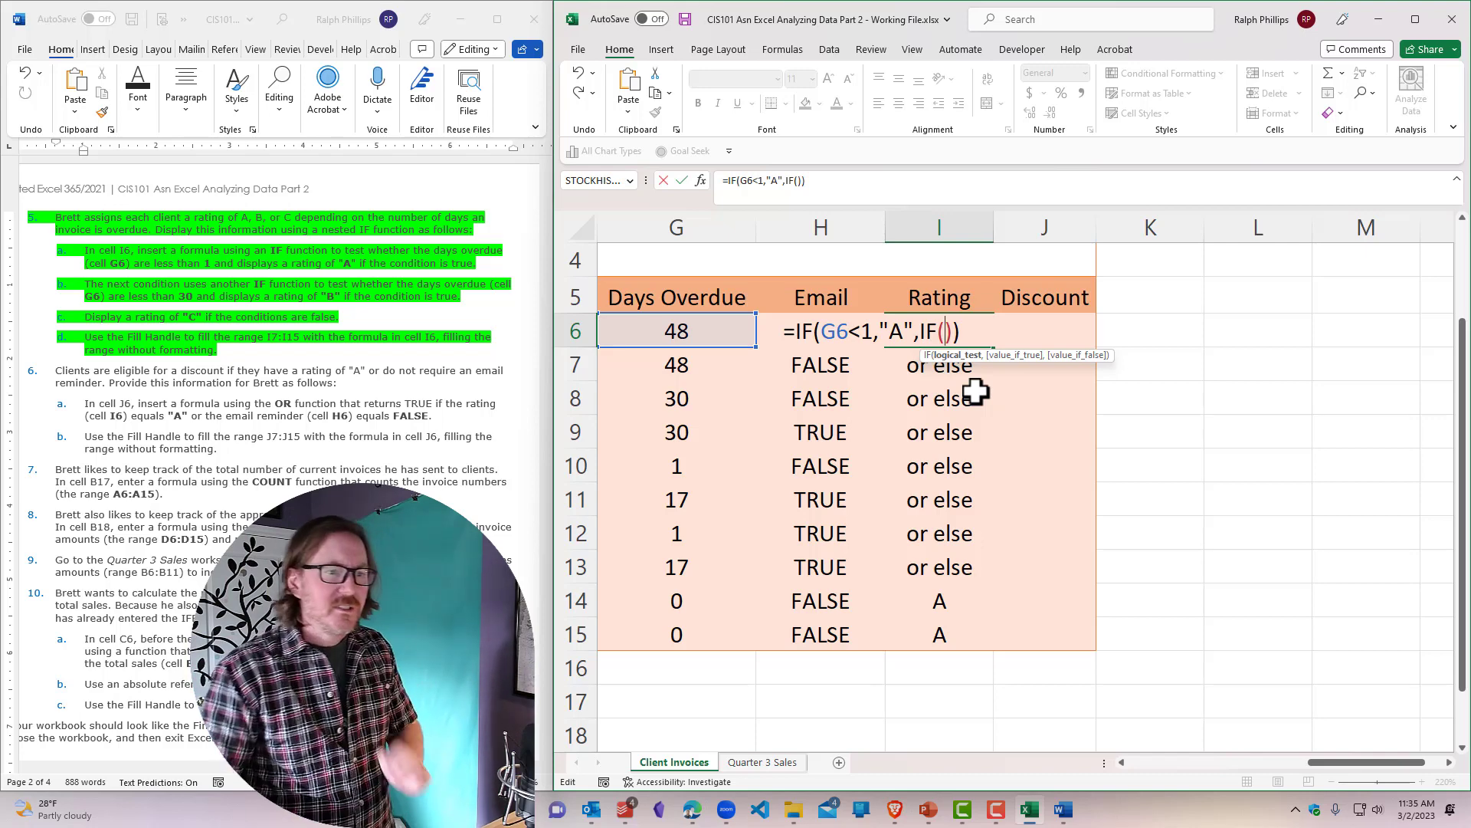
Step: Make the nested IF in I6 test G6<30 and return "B" if true
click(668, 331)
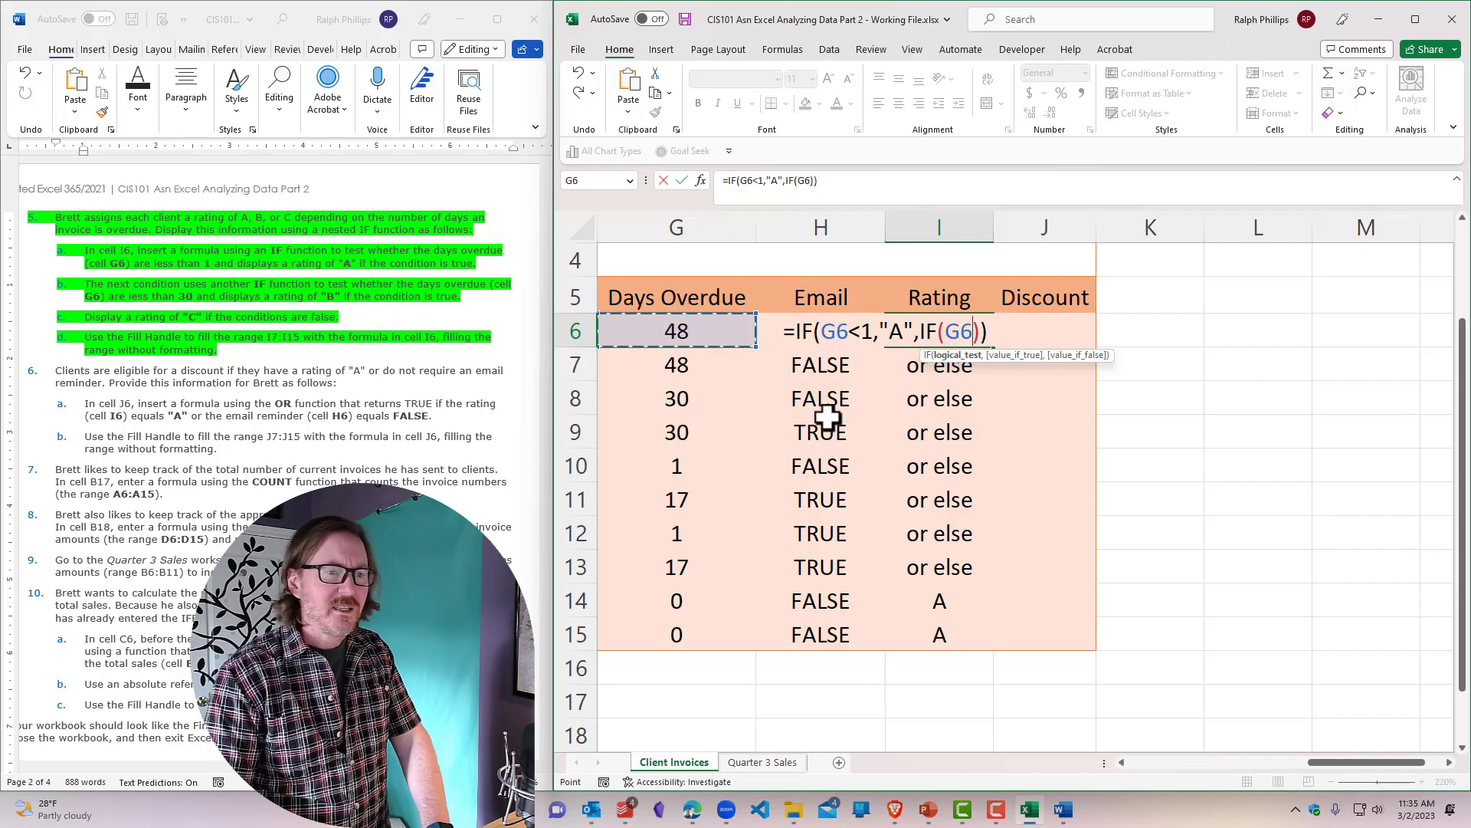
text(<30)
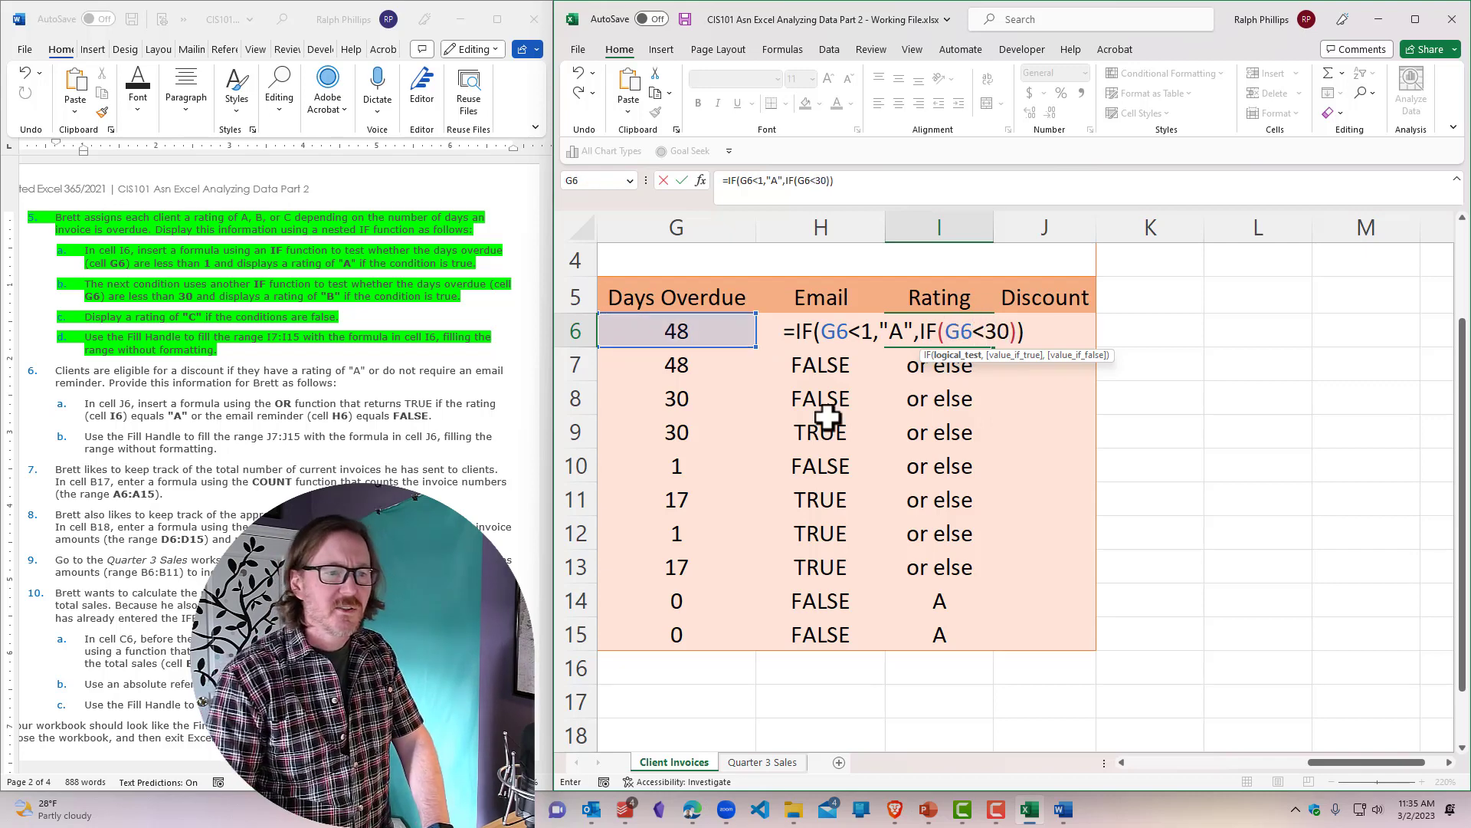
text(,")
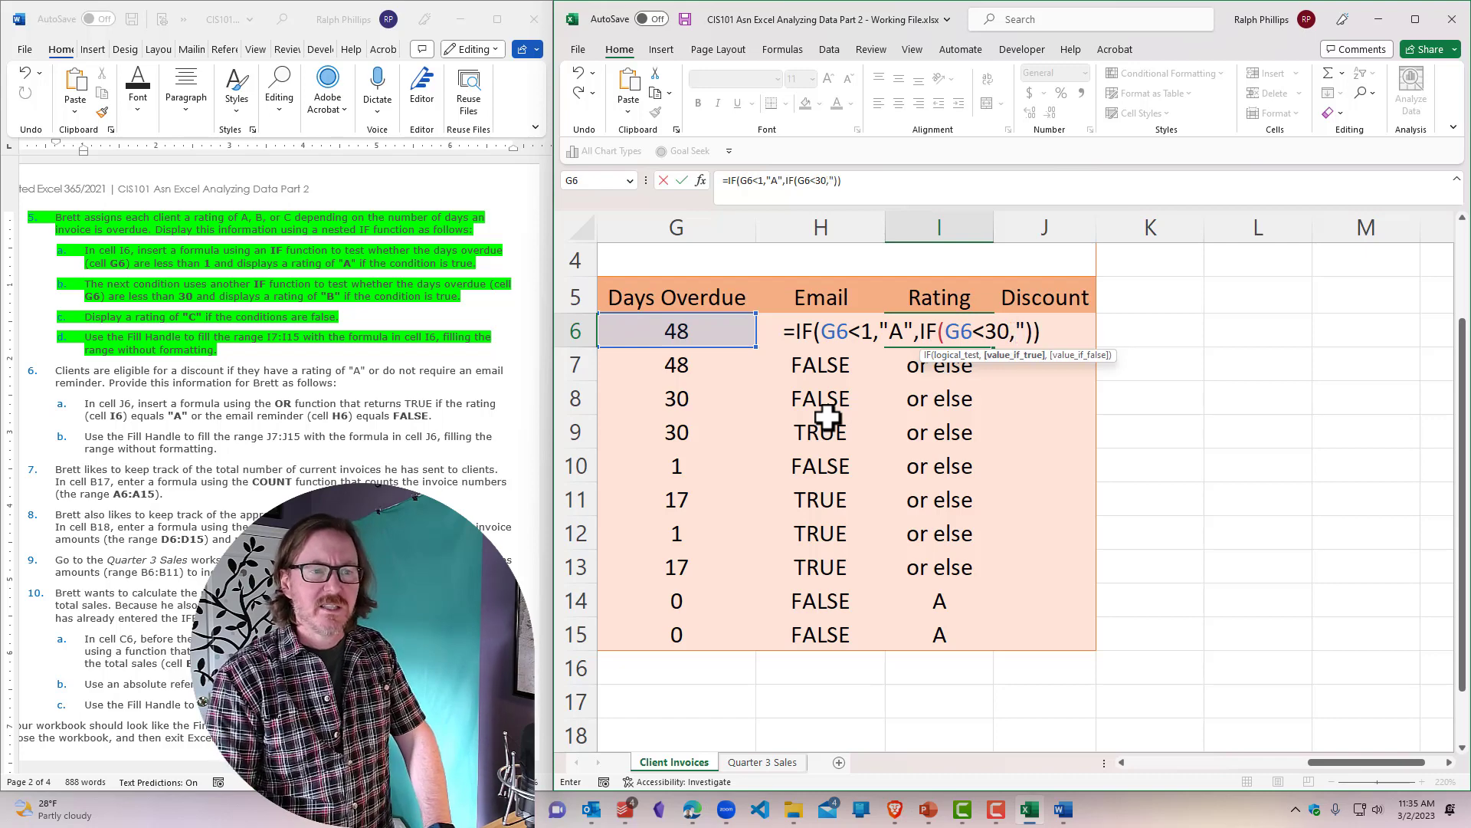
text(B")
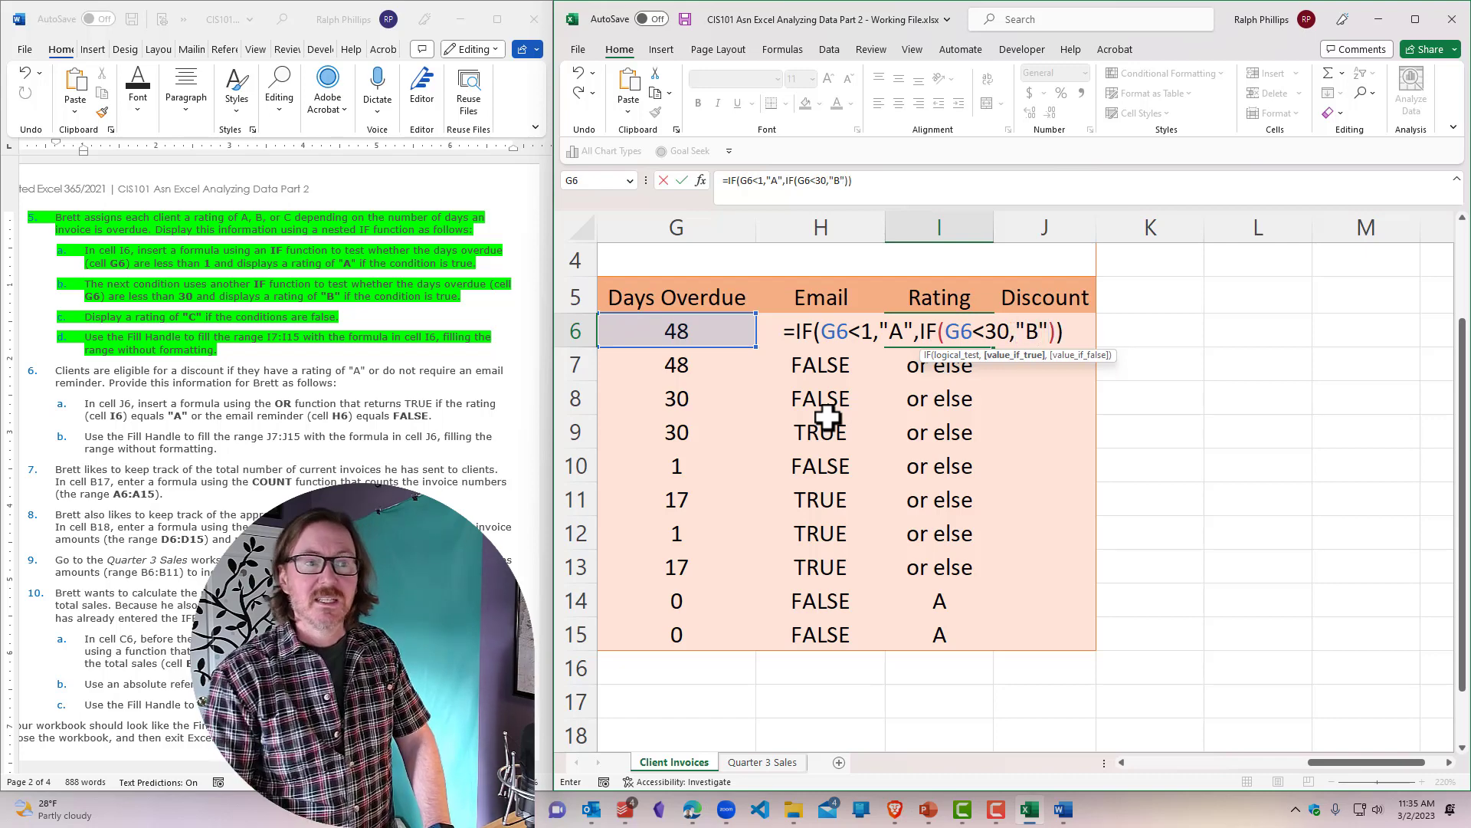
Step: Complete the nested IF in I6 with "or else" as its value if false and enter the formula
text(,")
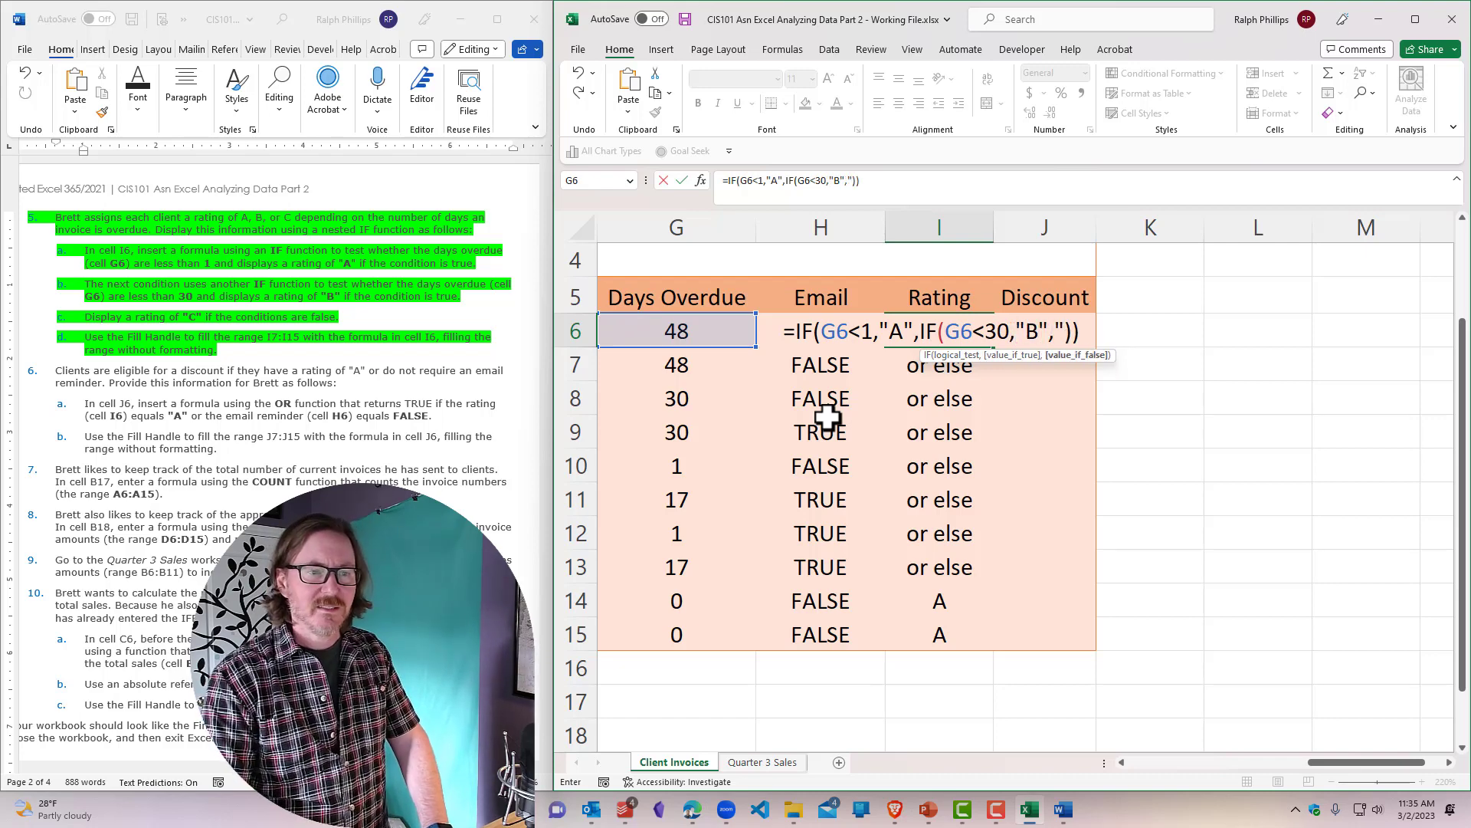
text(somethin)
key(BackSpace)
key(BackSpace)
key(BackSpace)
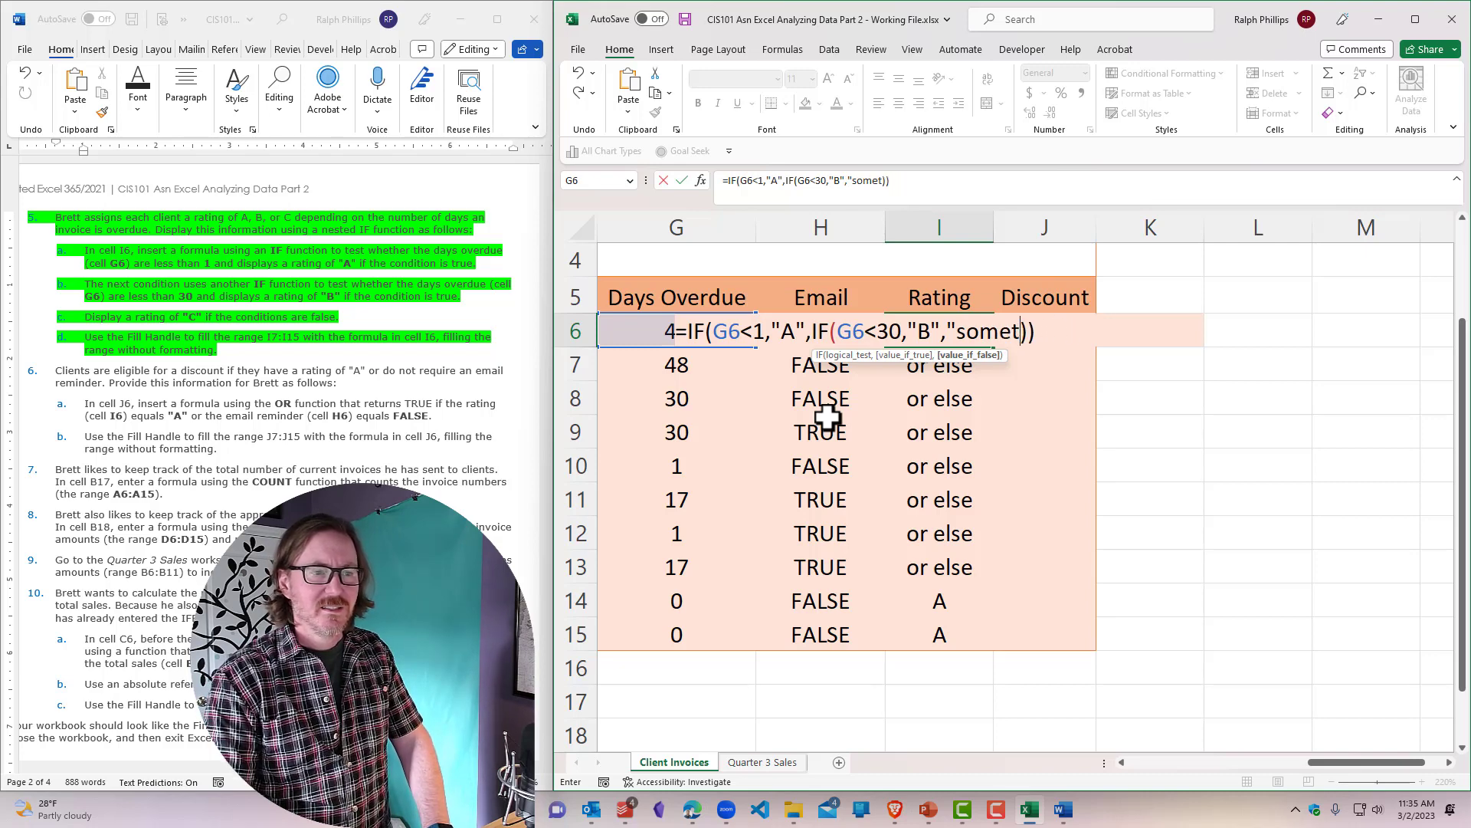
key(BackSpace)
key(BackSpace)
key(BackSpace)
key(BackSpace)
key(BackSpace)
text(or else)
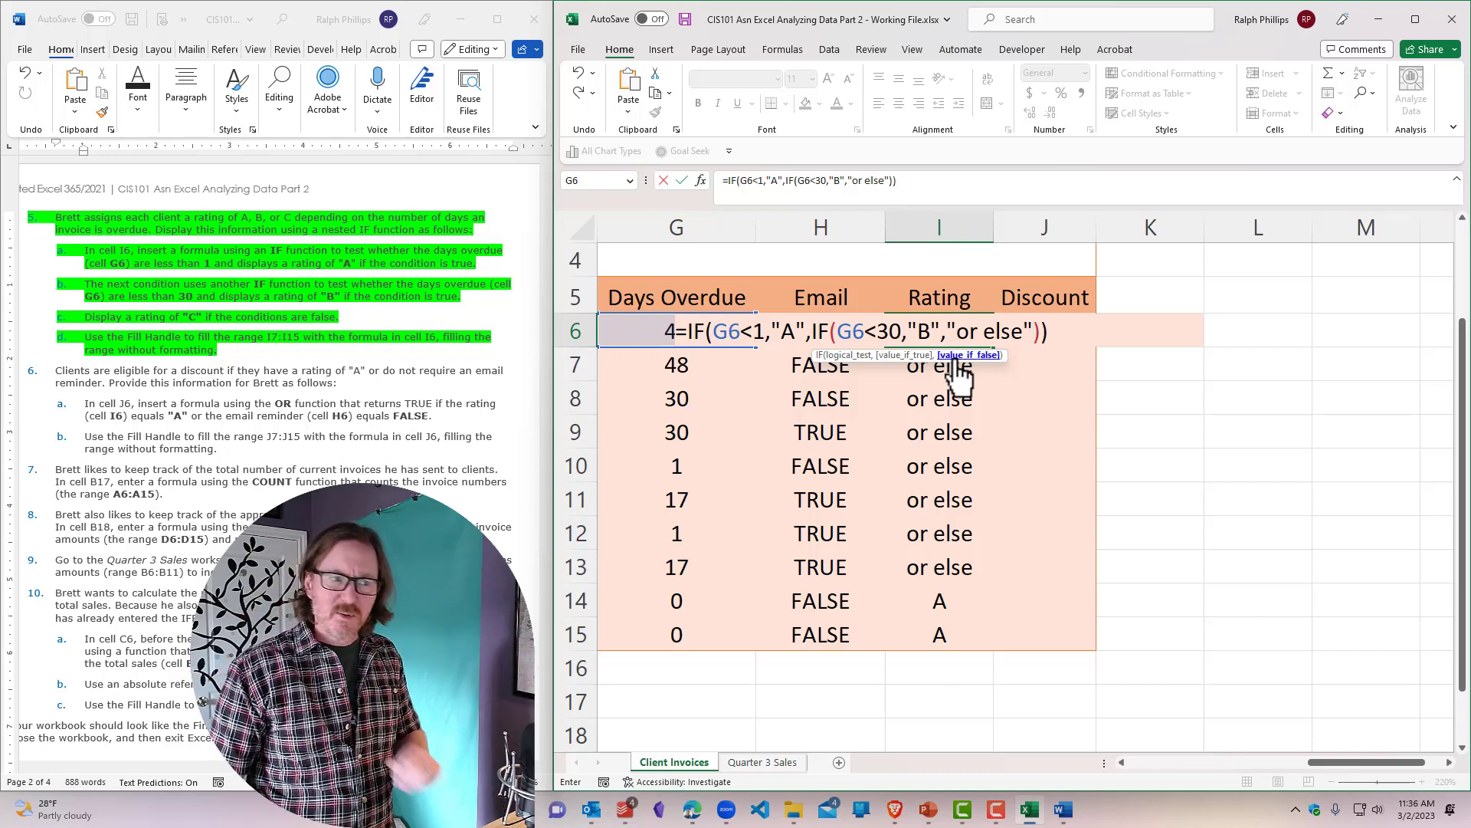
key(Return)
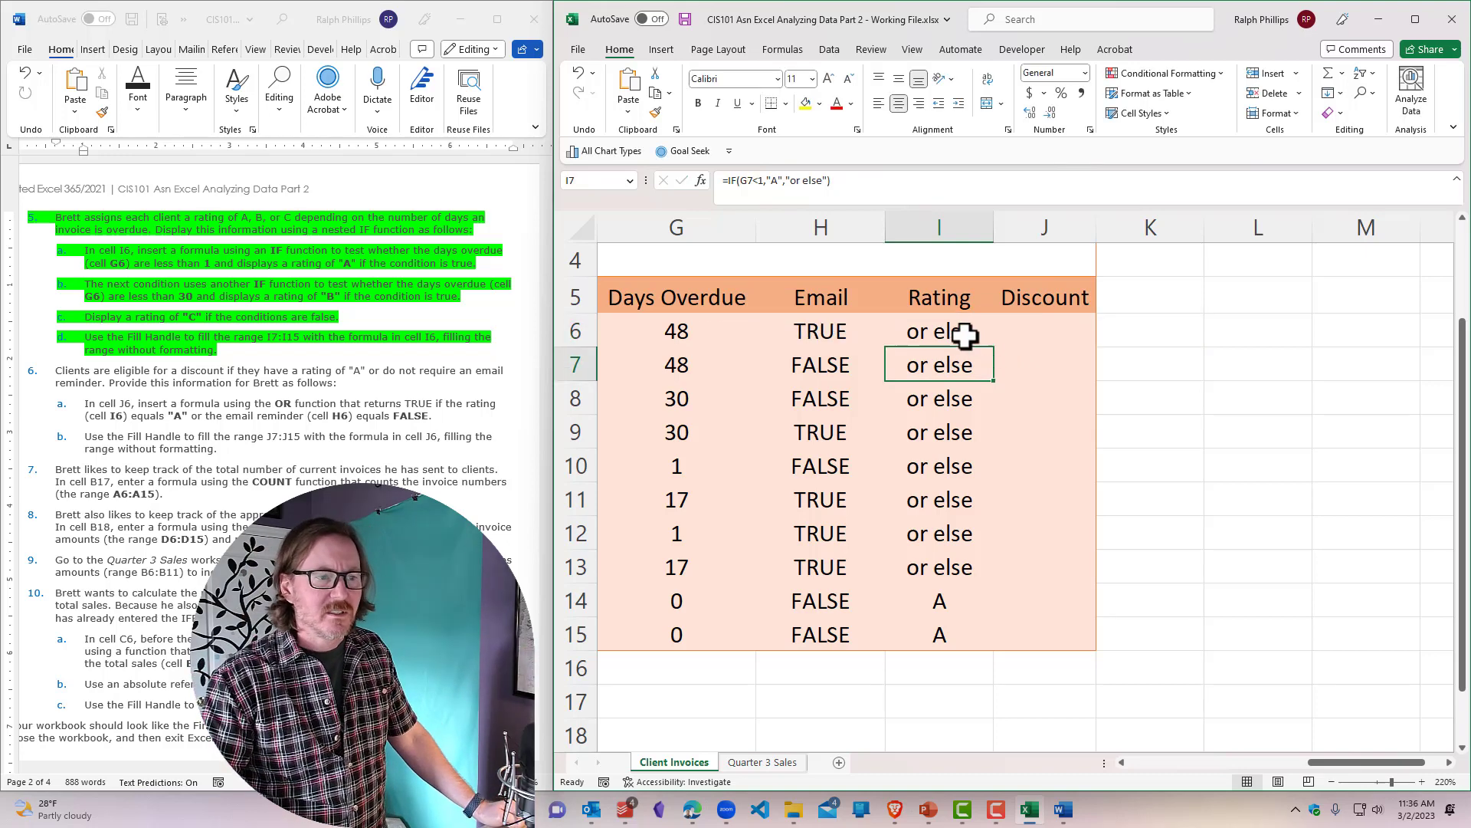
Step: Fill the nested IF formula from I6 down through I15 without formatting and compare the A and B ratings with the days overdue
click(964, 335)
drag(993, 345, 997, 648)
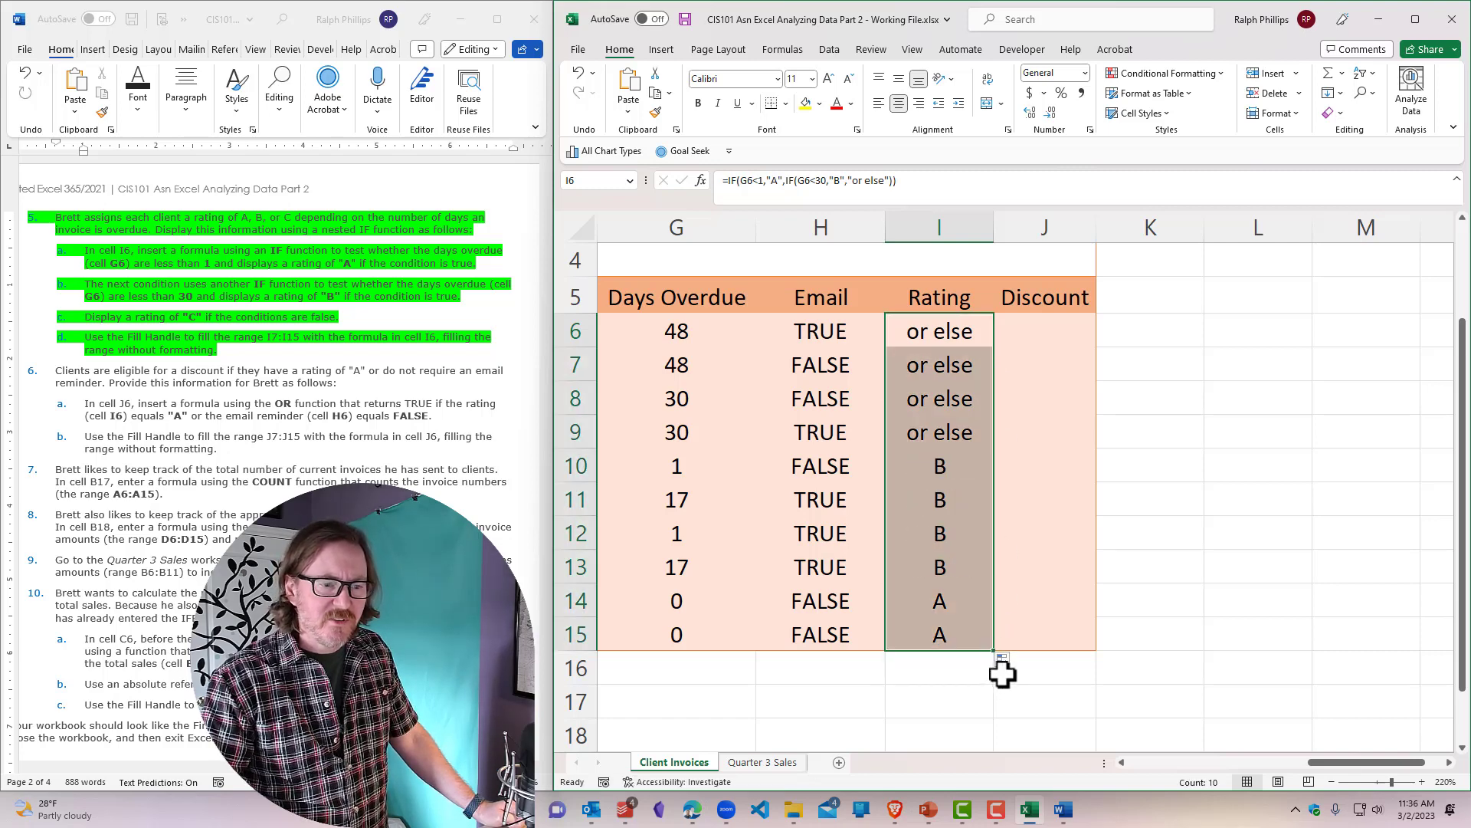
click(1015, 659)
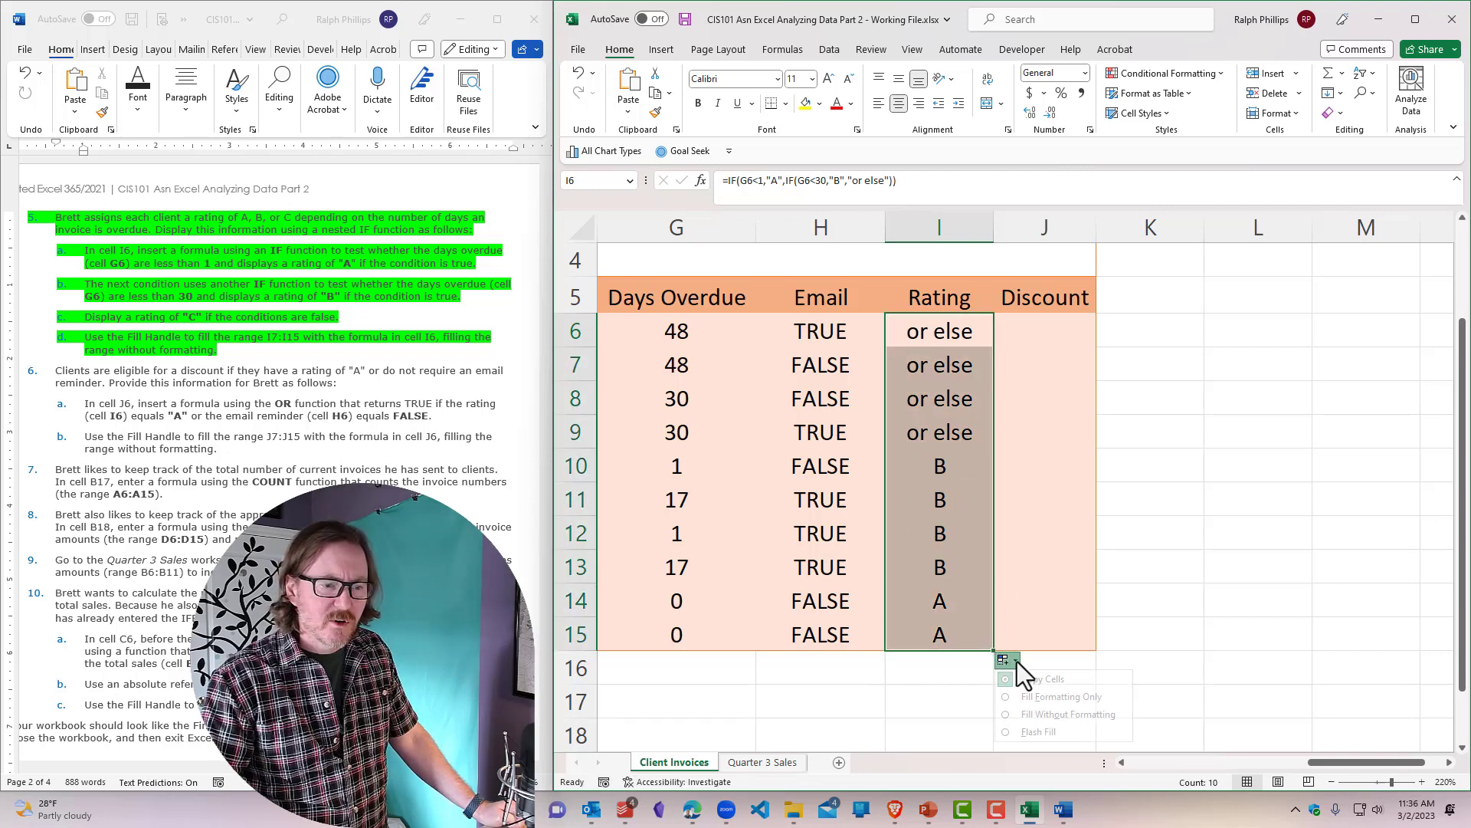
click(1031, 714)
click(980, 538)
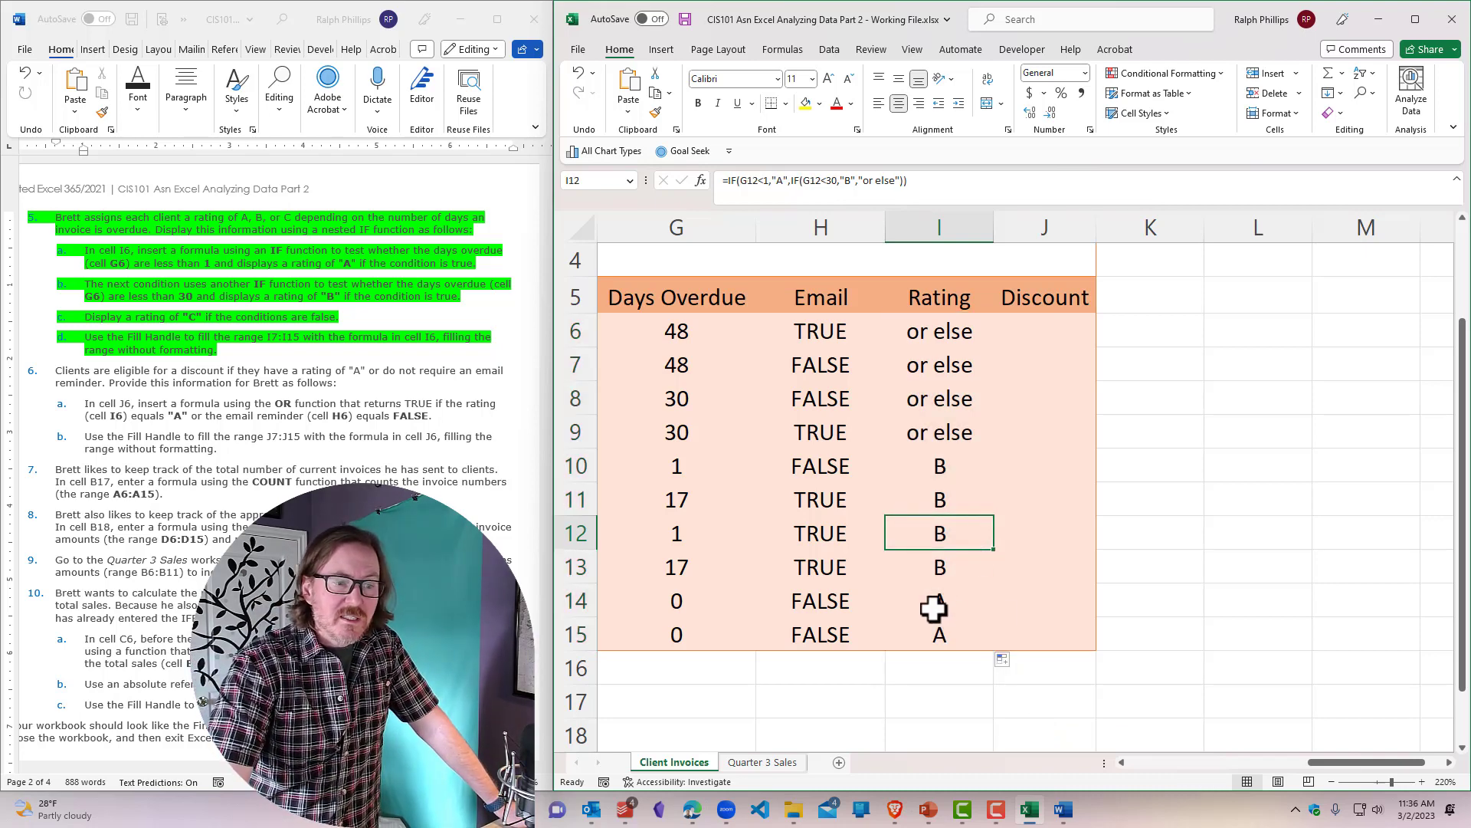
drag(935, 606, 933, 629)
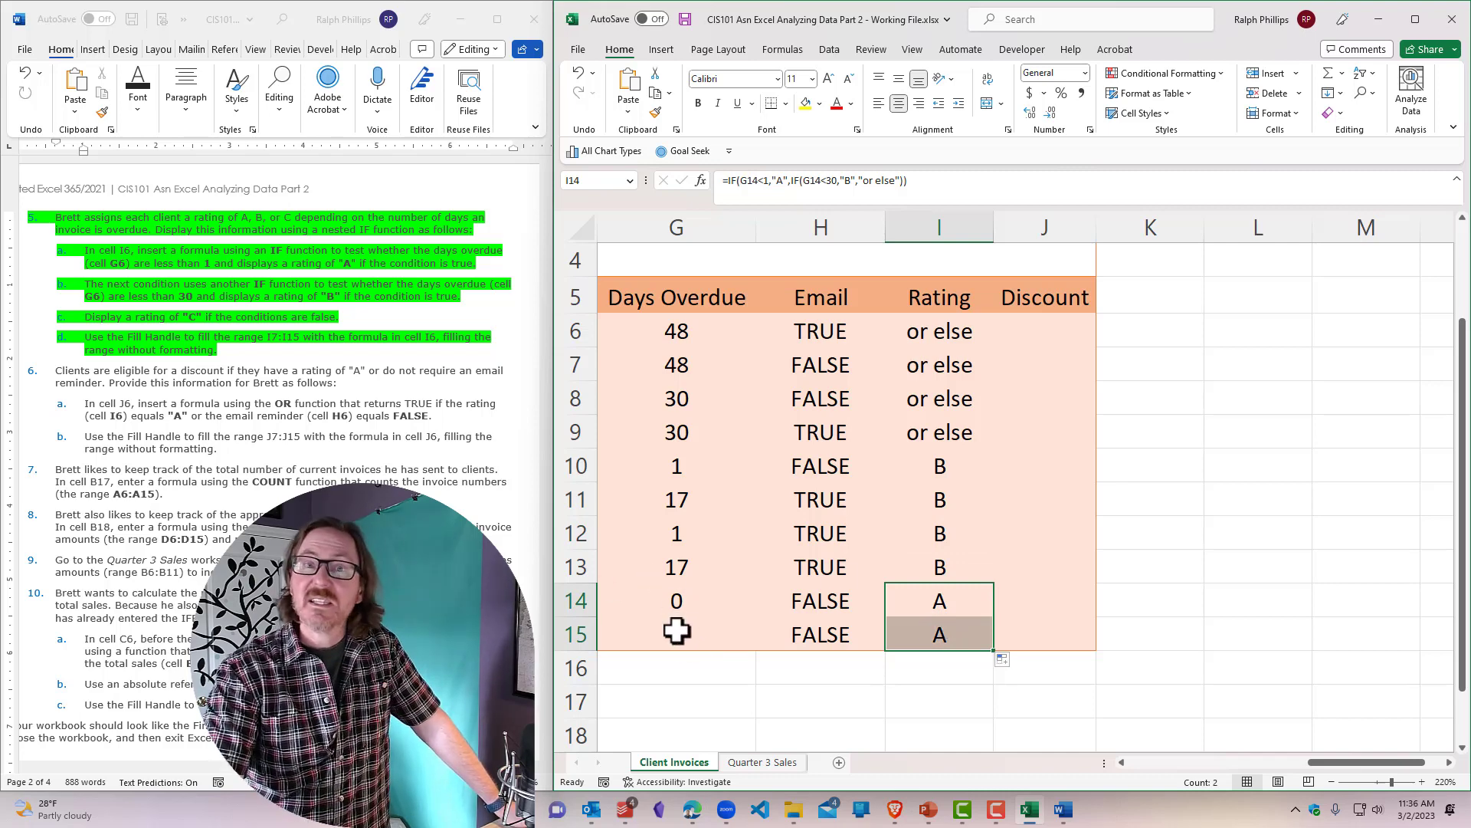
click(938, 466)
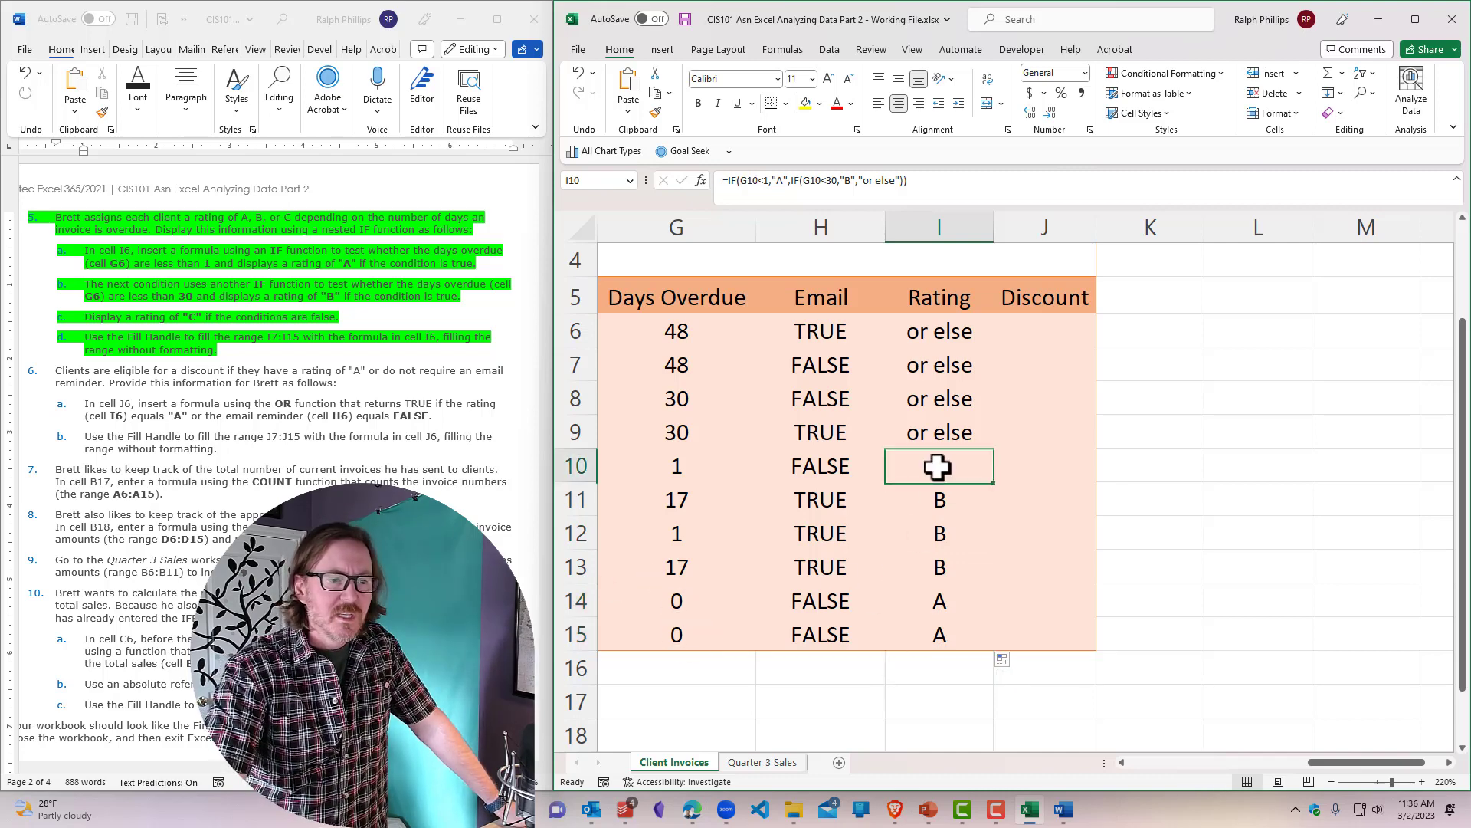
drag(938, 466, 935, 565)
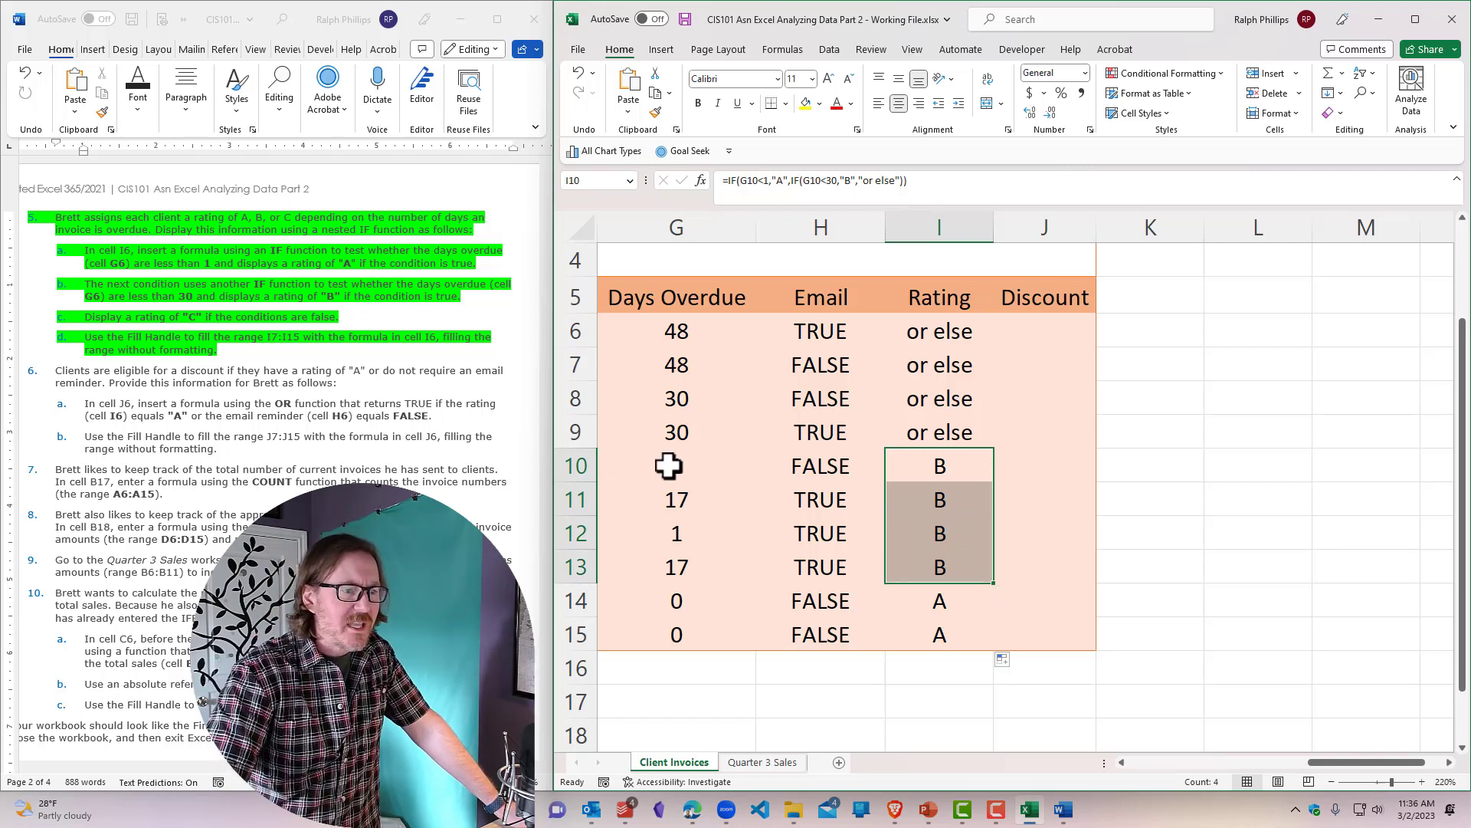
drag(667, 464, 666, 566)
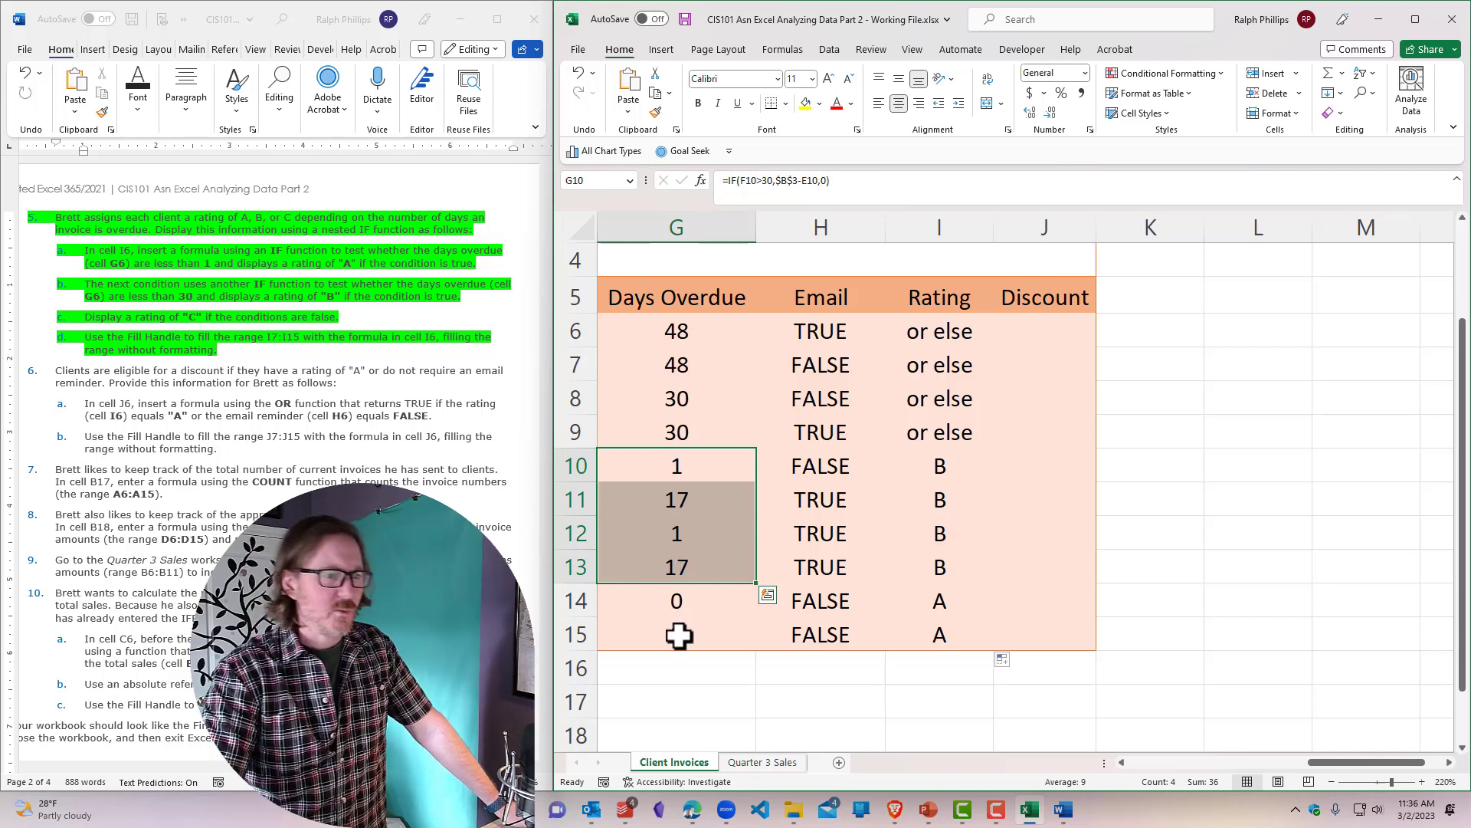
Step: Review the "or else" ratings in I6:I9 and remove the "or else" argument from the nested IF formula in I6
click(954, 534)
click(944, 331)
drag(944, 332, 936, 421)
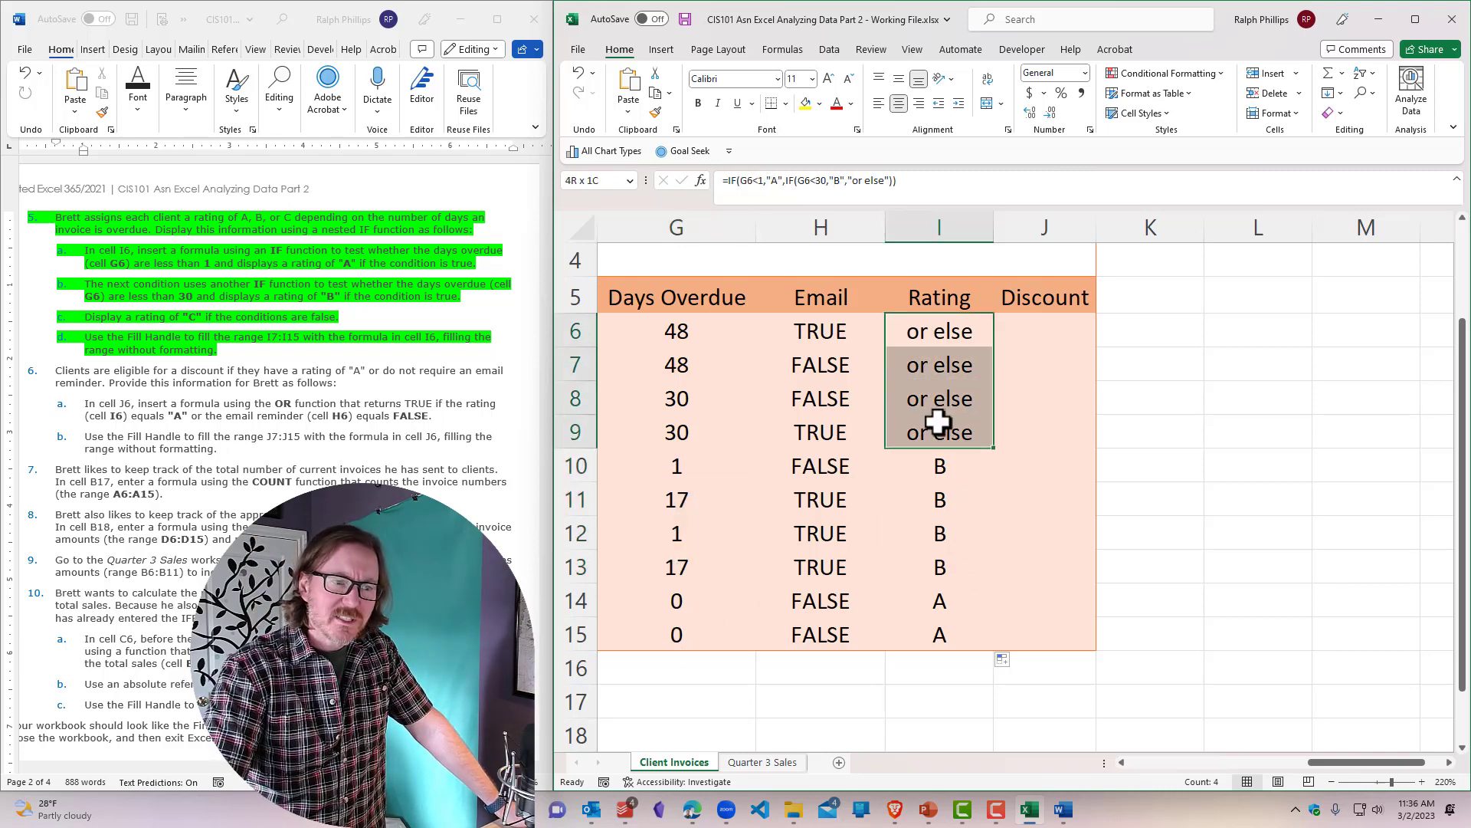
double_click(941, 331)
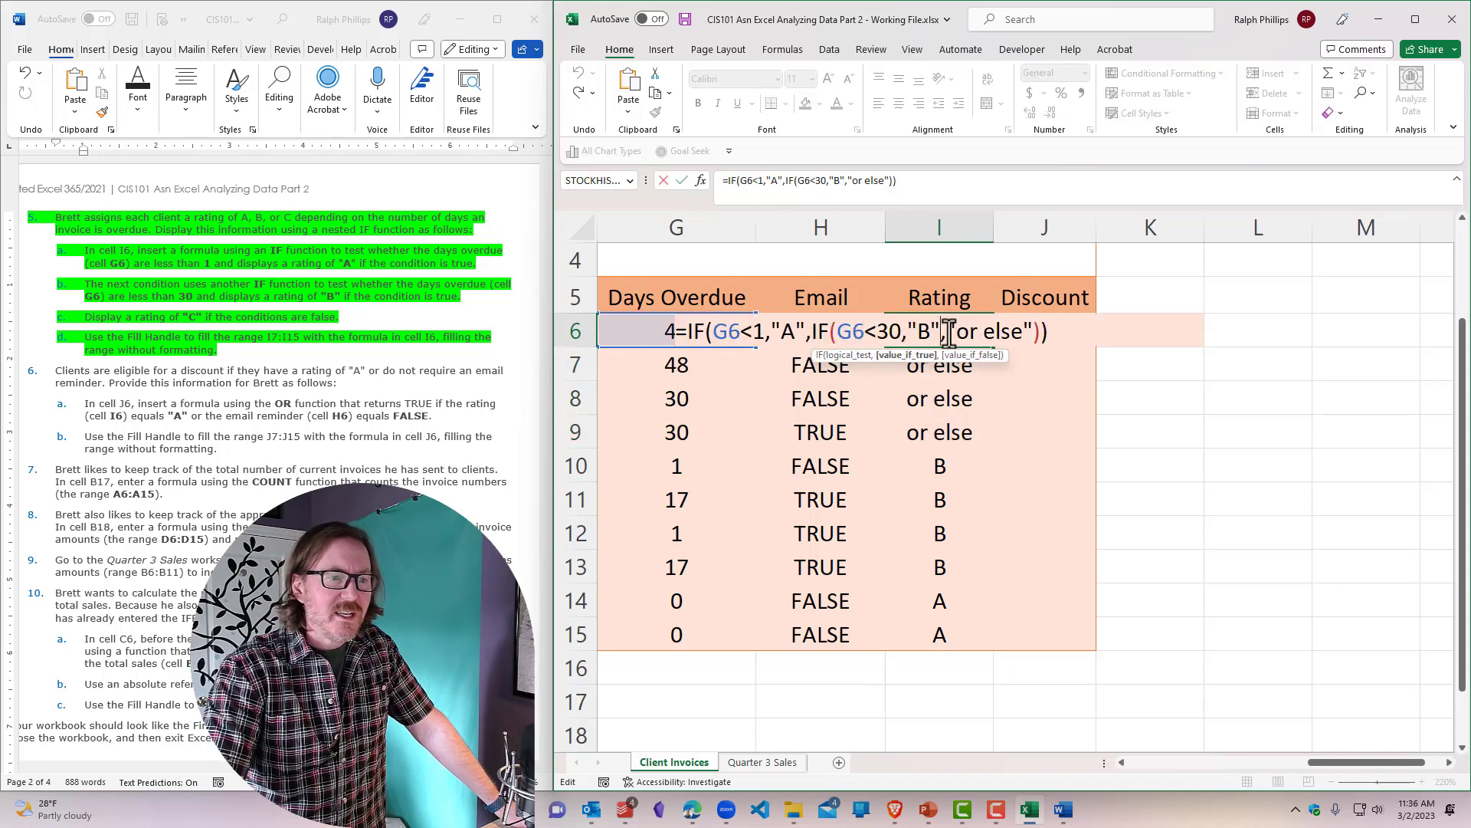
drag(947, 331, 1035, 332)
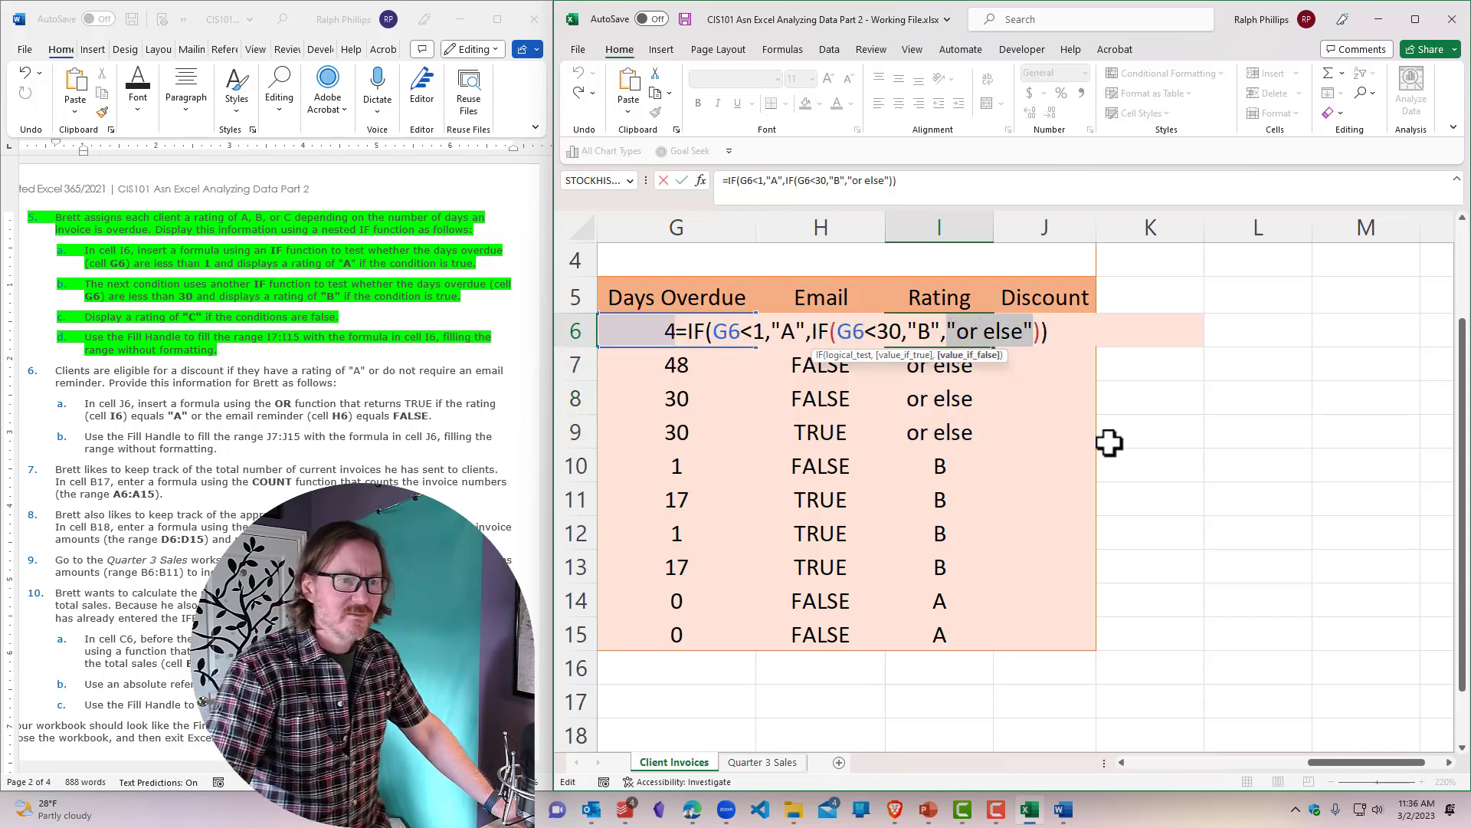
key(BackSpace)
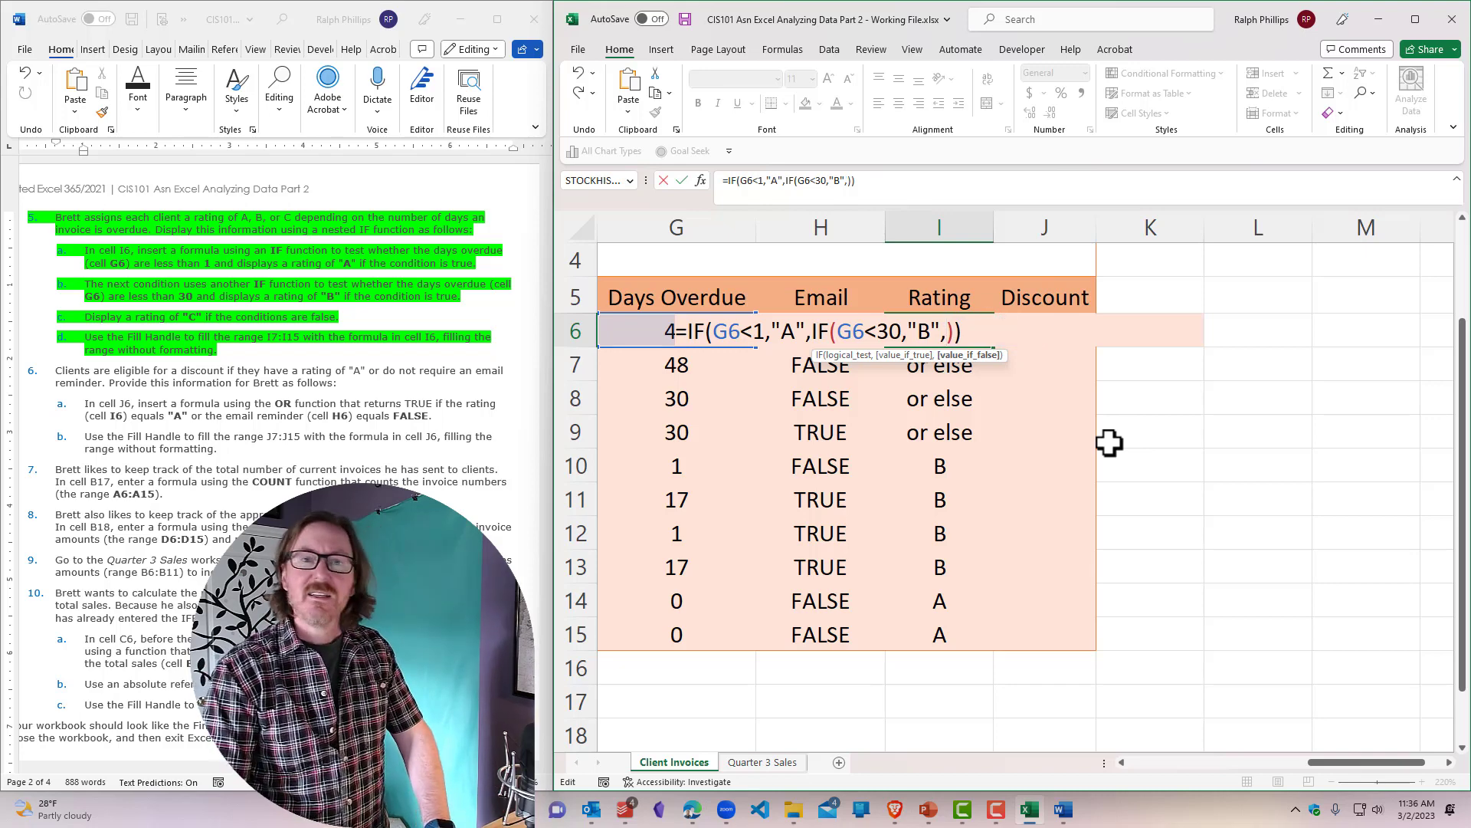
Step: Try another empty IF function as the value if false of the inner IF in I6
text(IF()
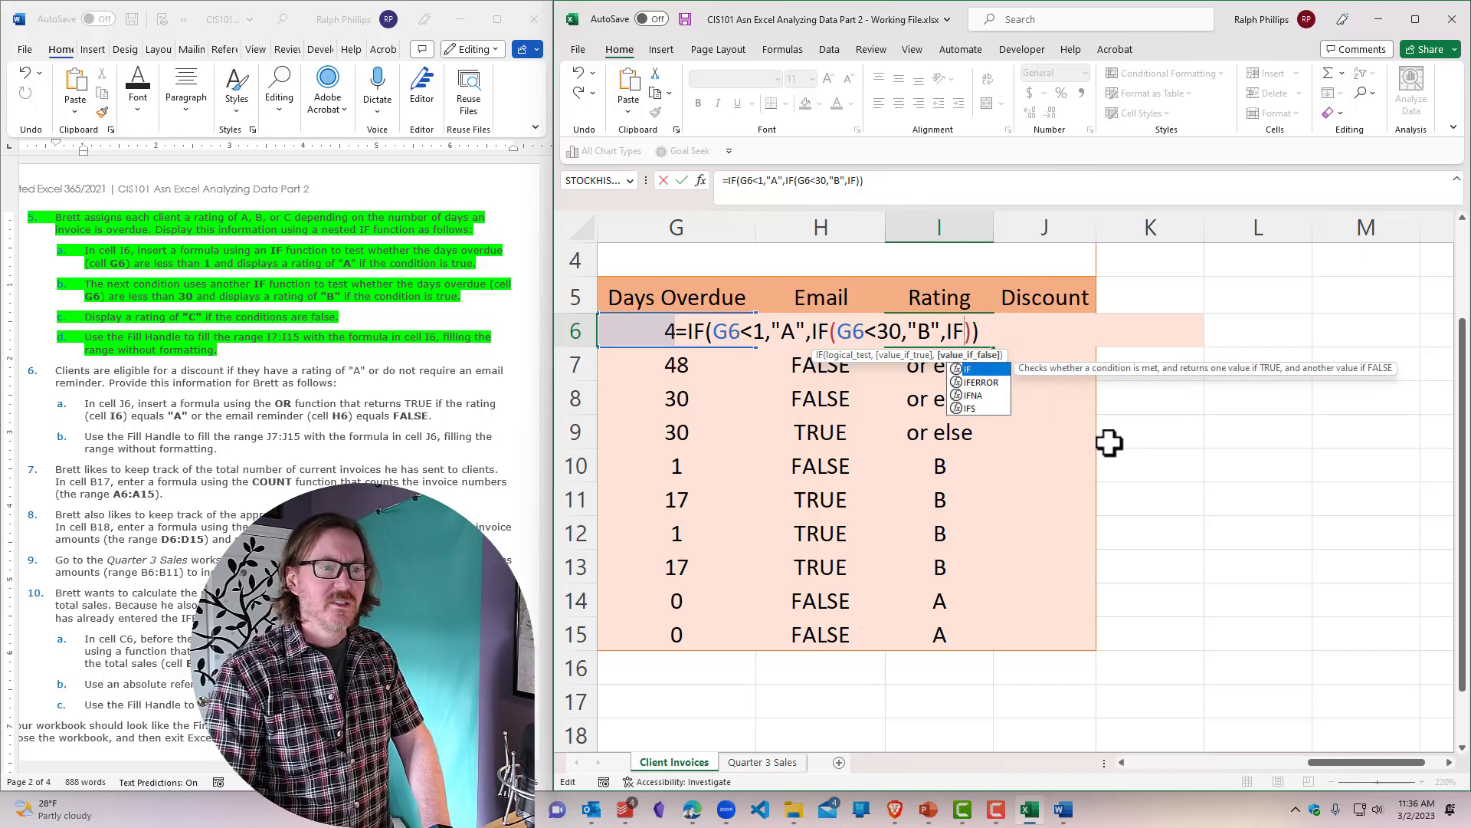
text())
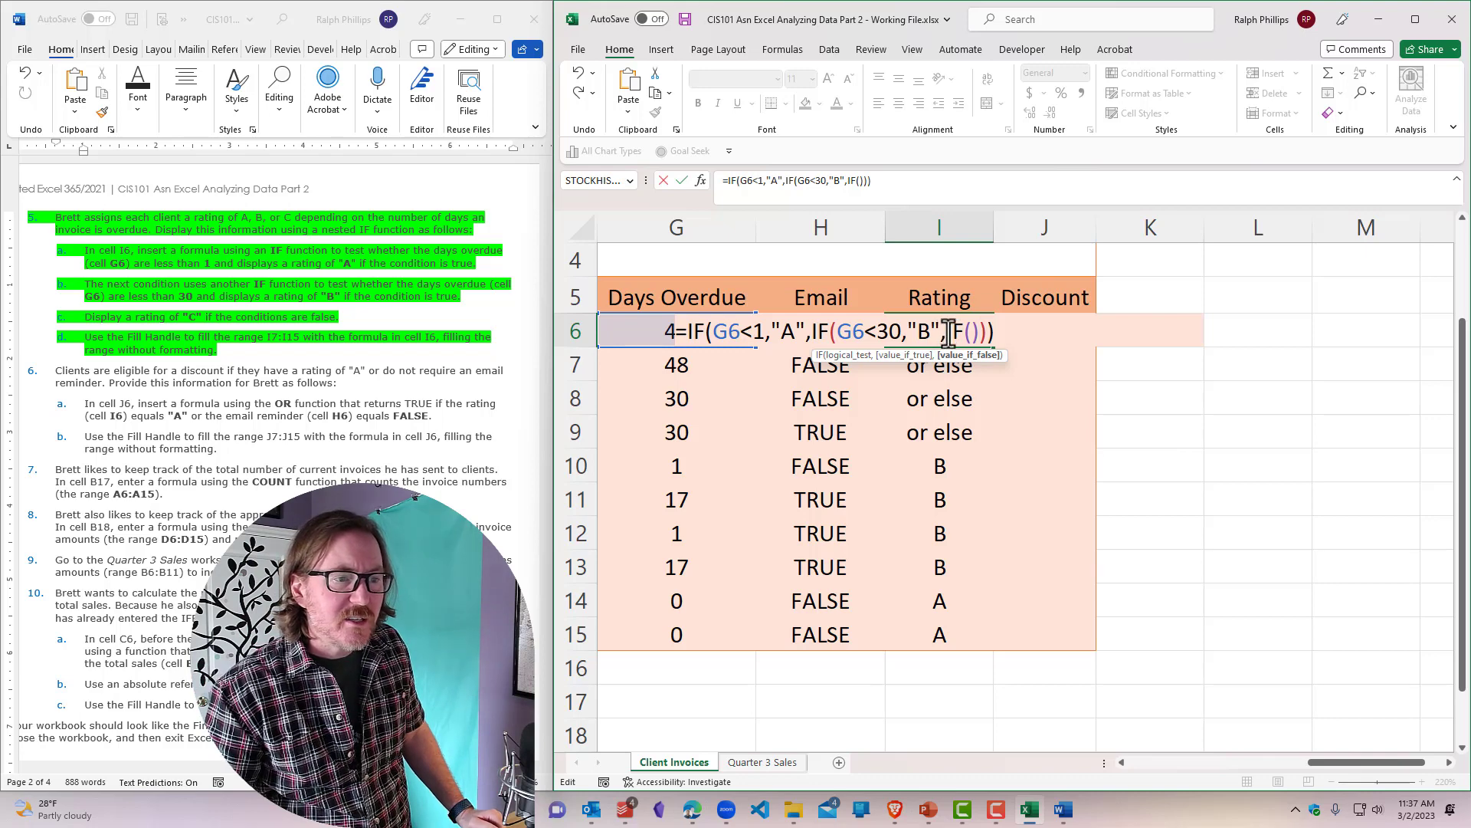
drag(949, 332, 978, 337)
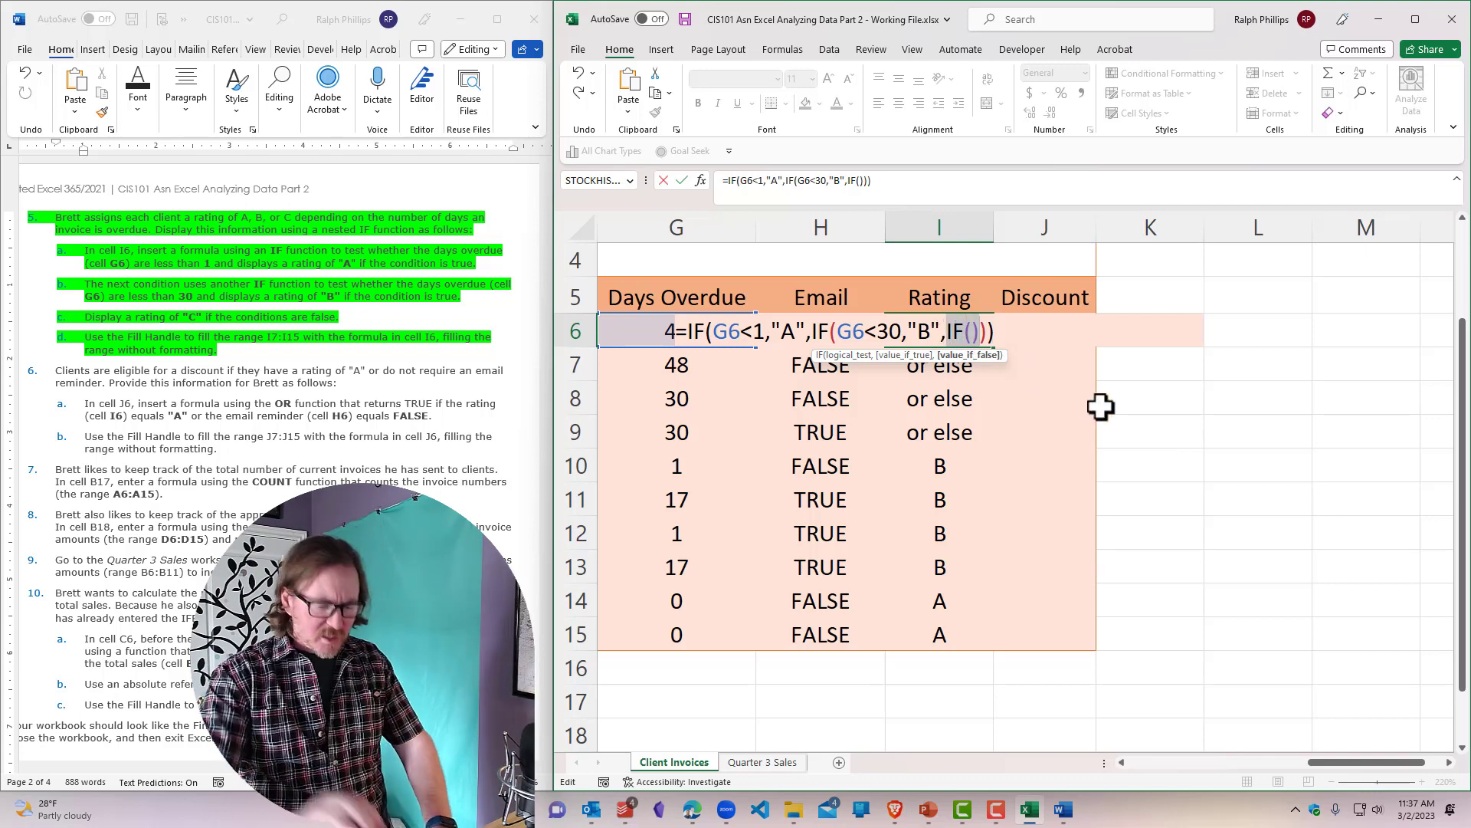
Step: Set the inner IF's value if false in I6 to "C" and enter the formula
text(")
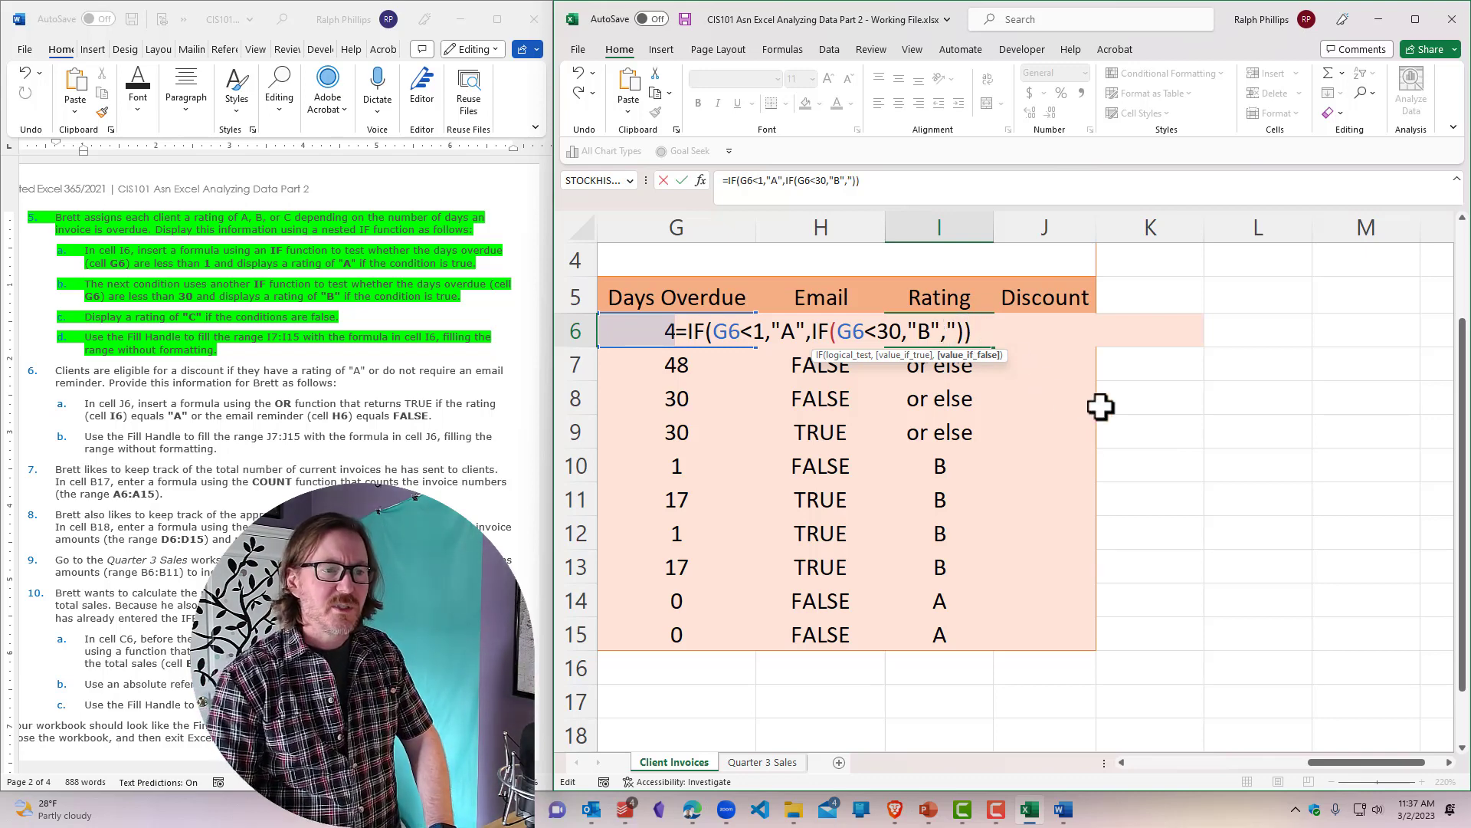
text(C")
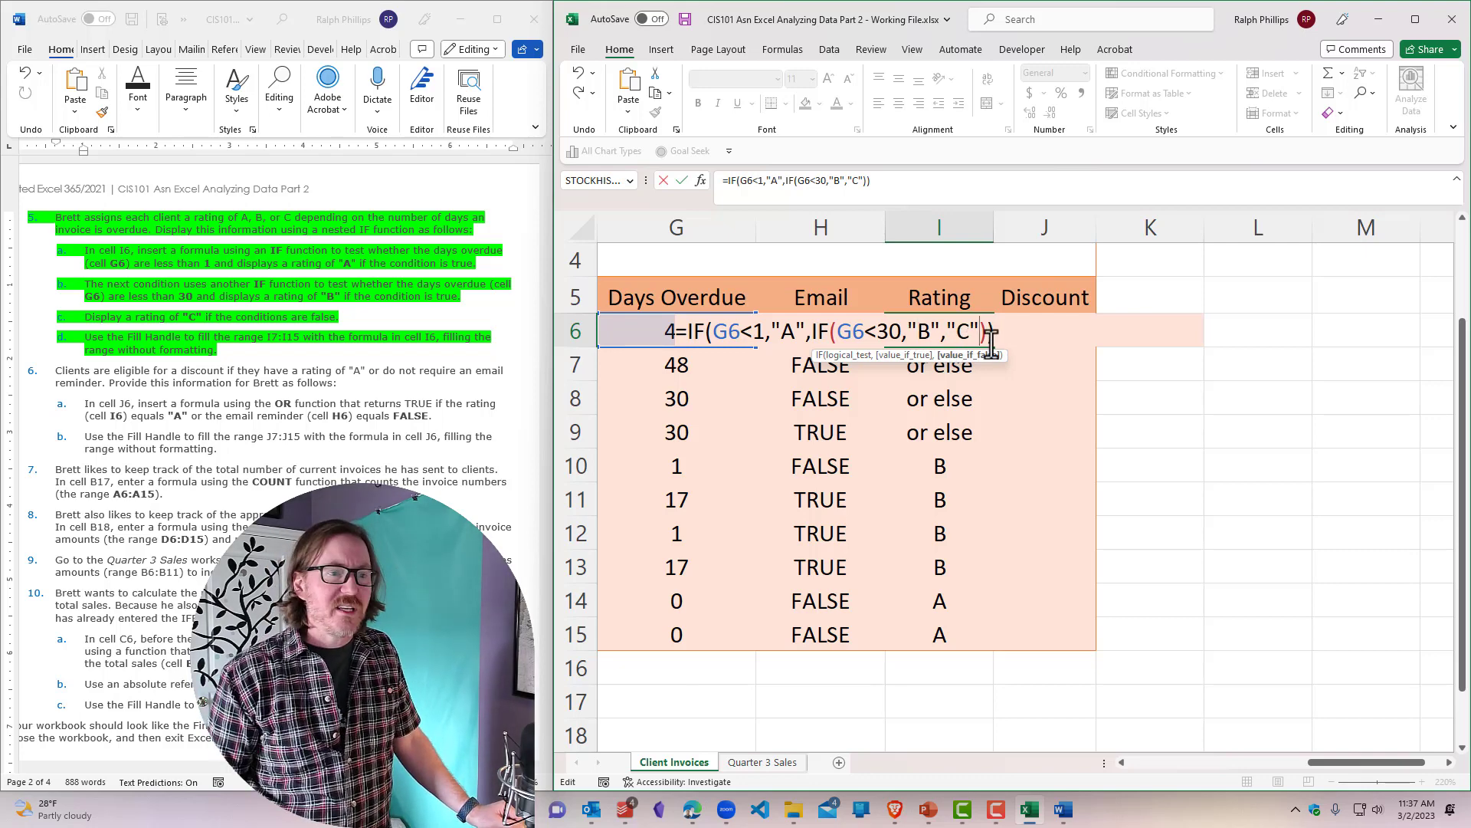
key(Return)
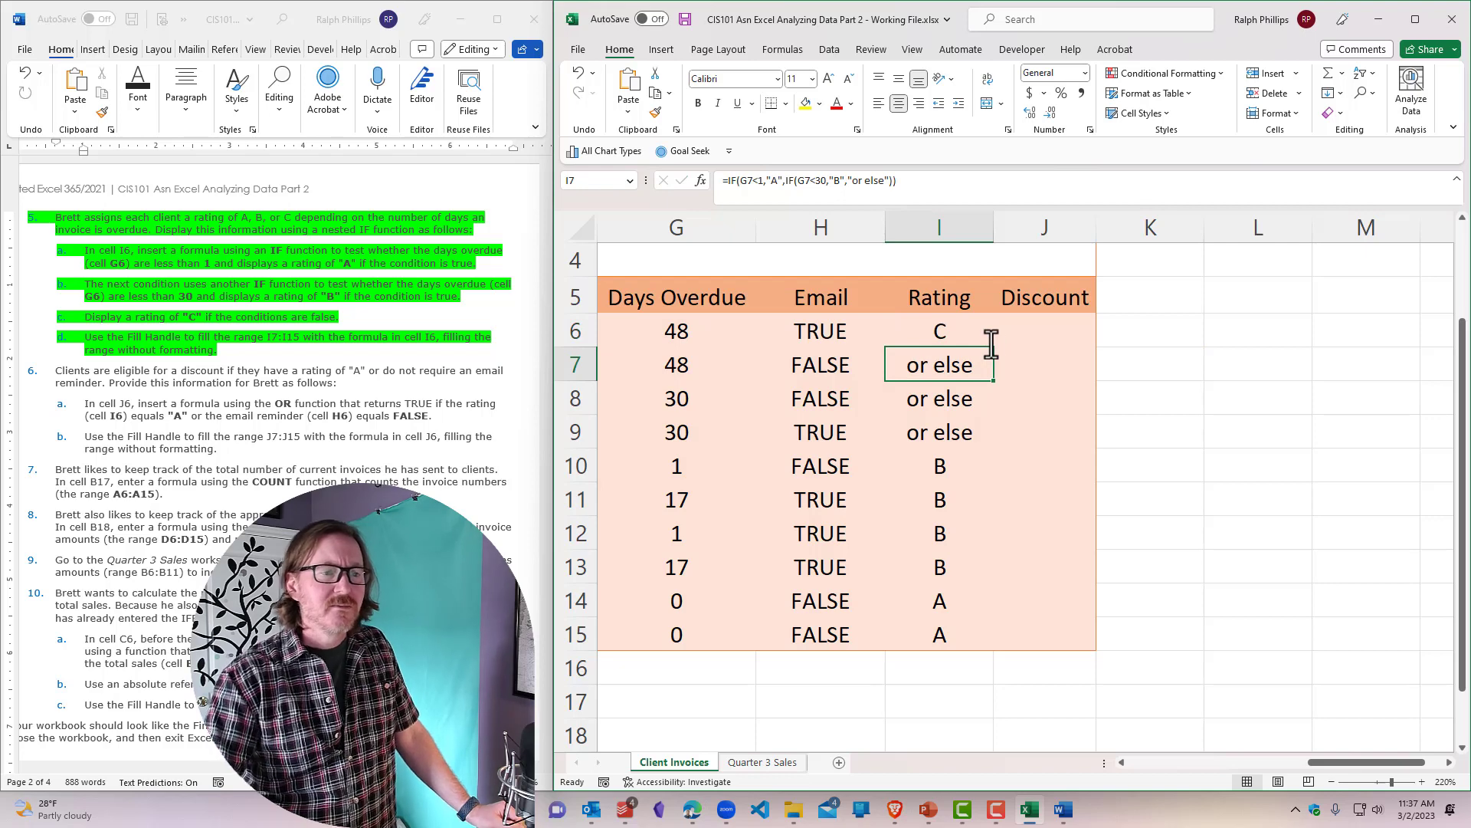
Step: Fill the updated rating formula from I6 down through I15 without formatting
click(954, 333)
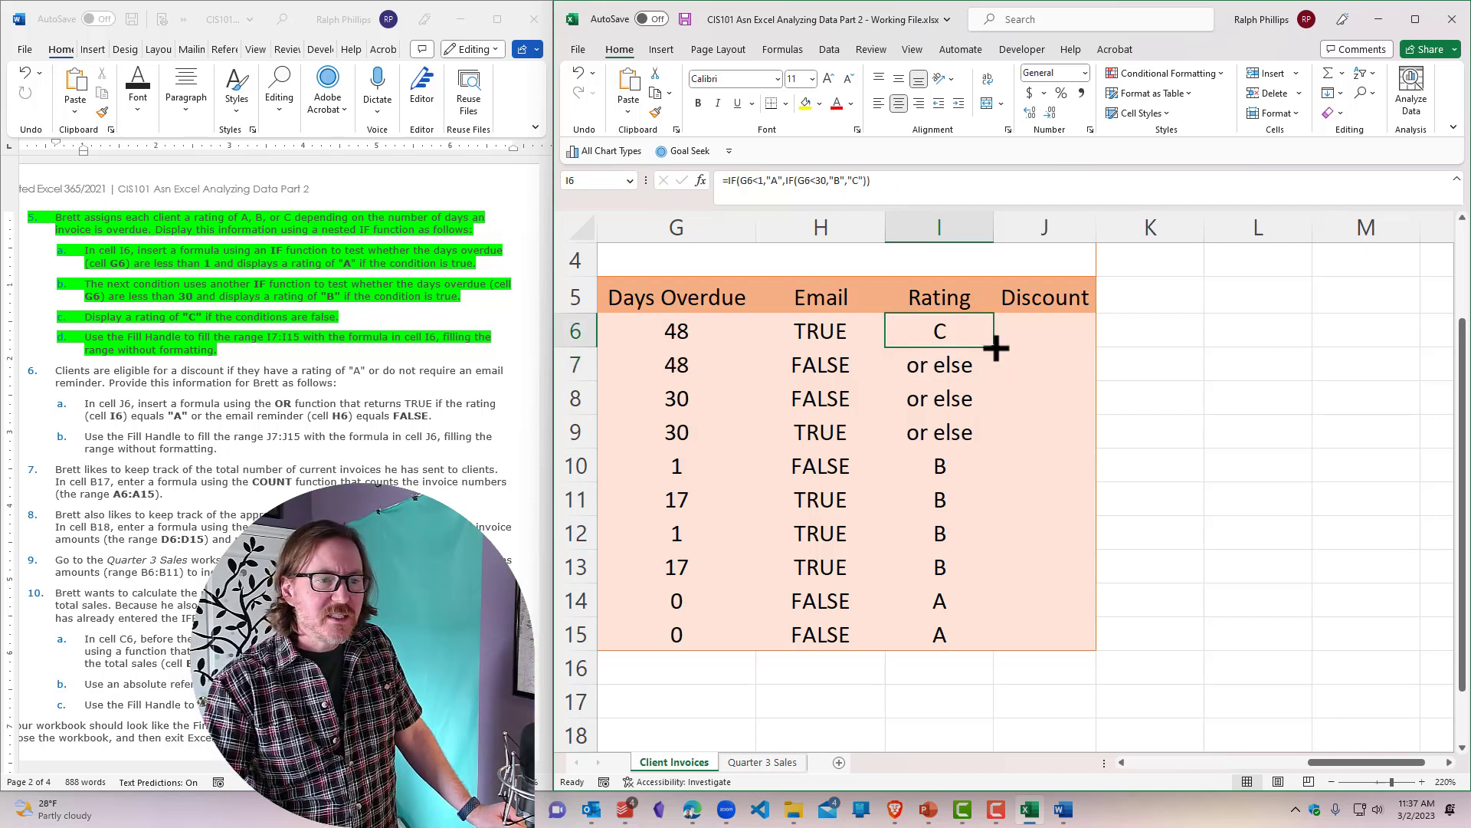
drag(996, 349, 1002, 649)
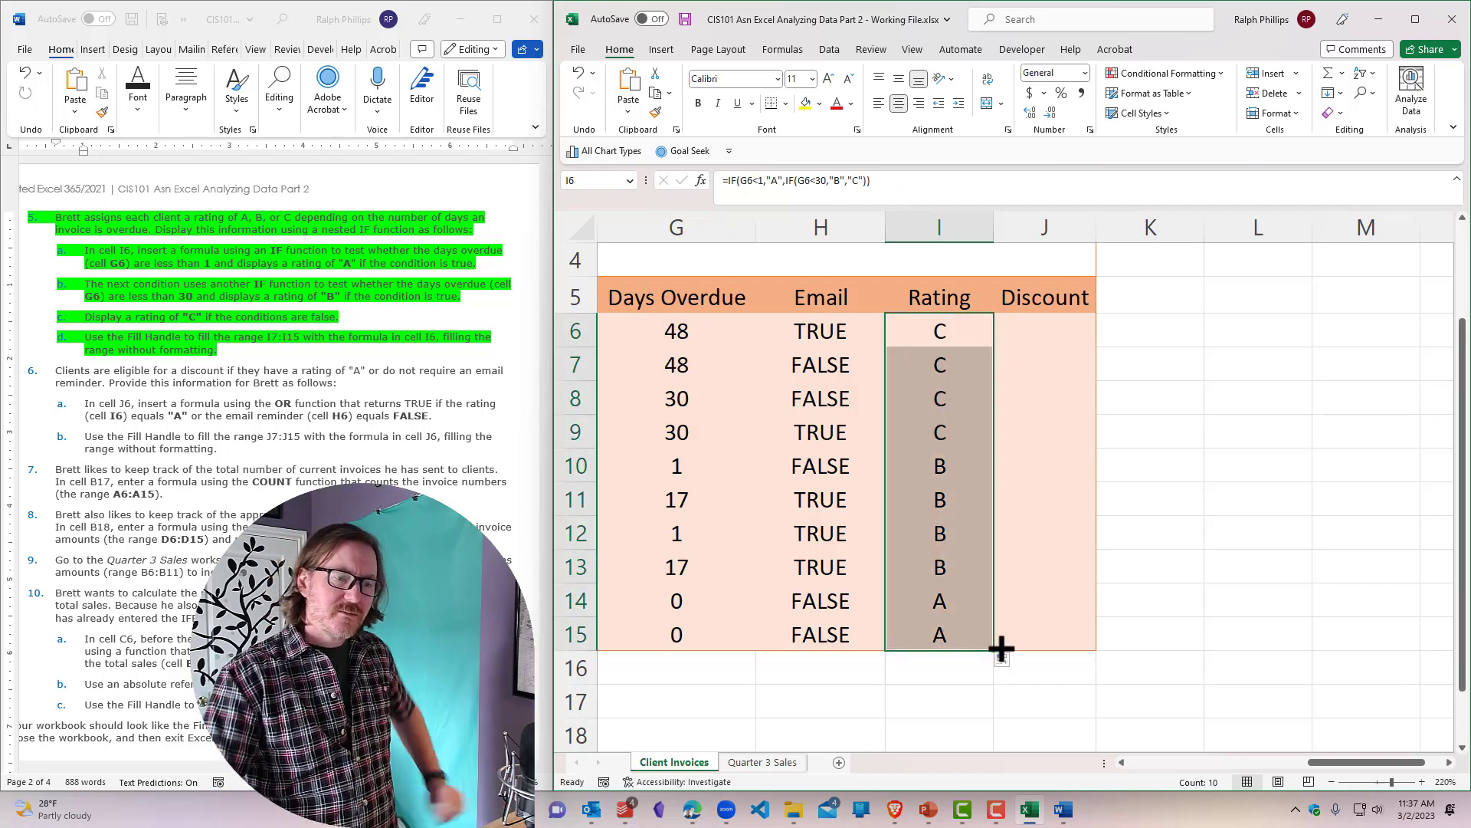
click(1015, 660)
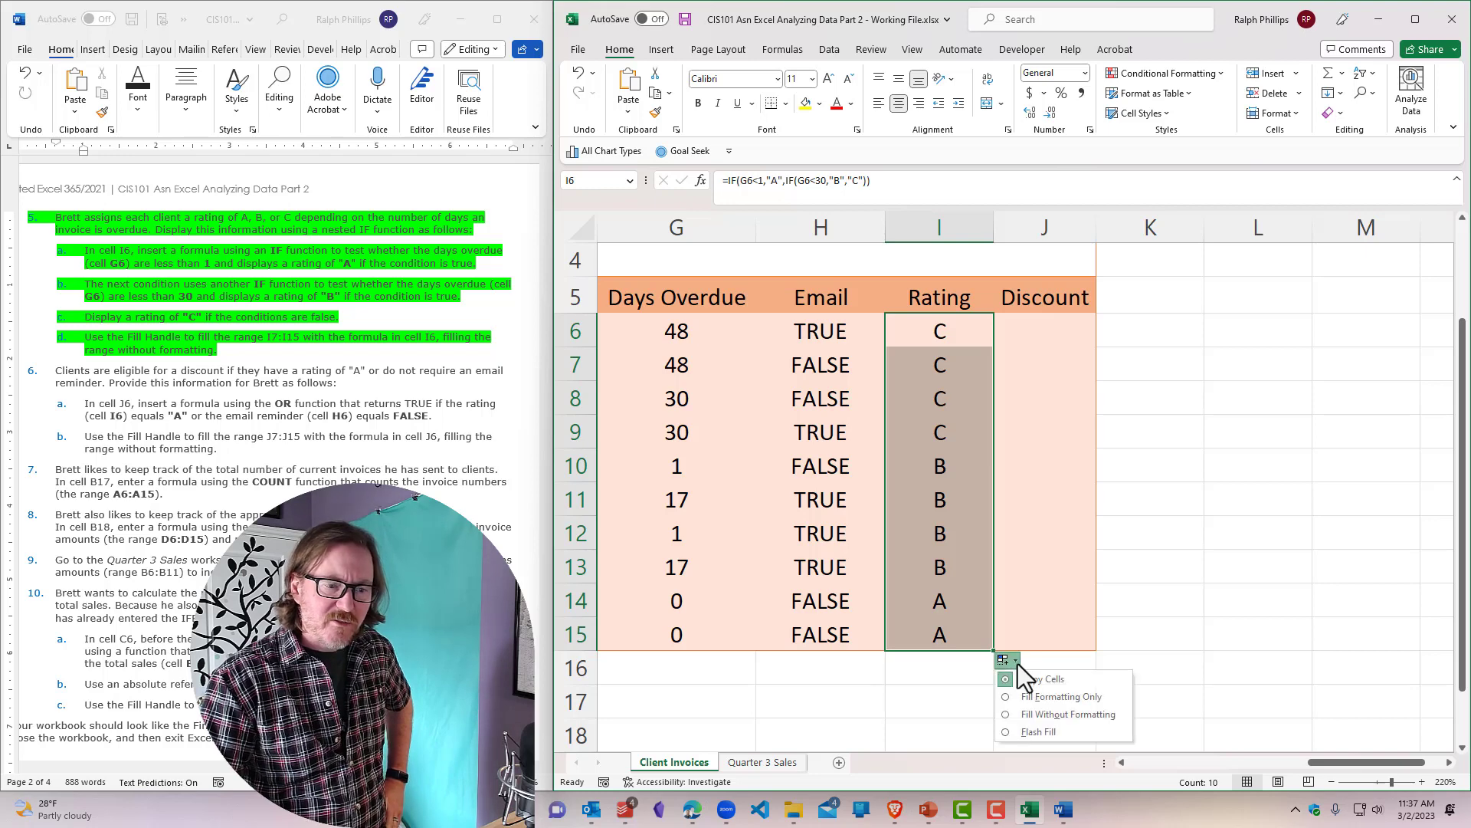
Step: Set the fill of the Rating range I7:I15 to leave out formatting, and check the nested IF formula in I6
click(1047, 715)
click(971, 528)
drag(946, 335, 930, 623)
click(954, 365)
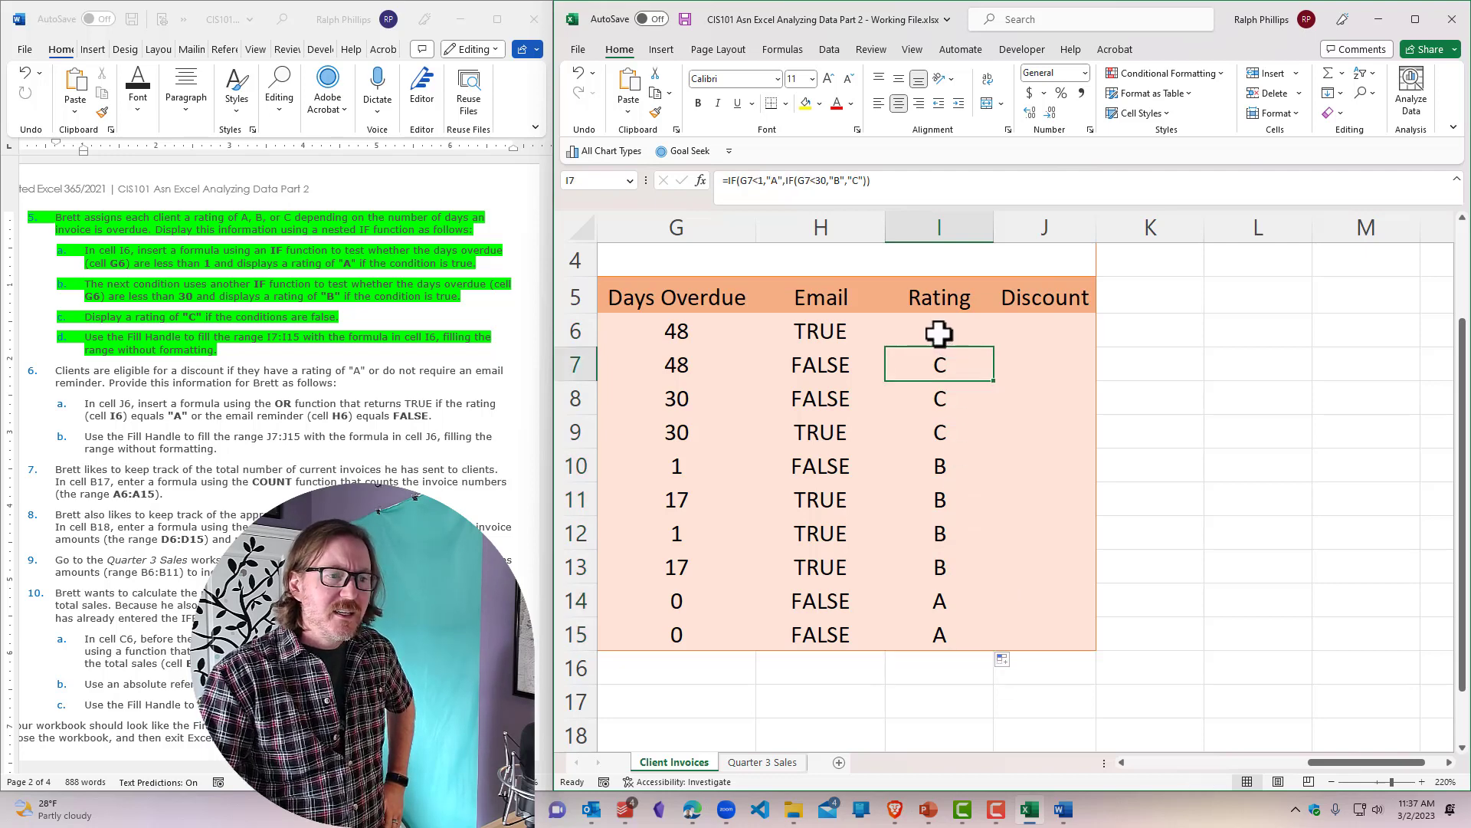
double_click(940, 334)
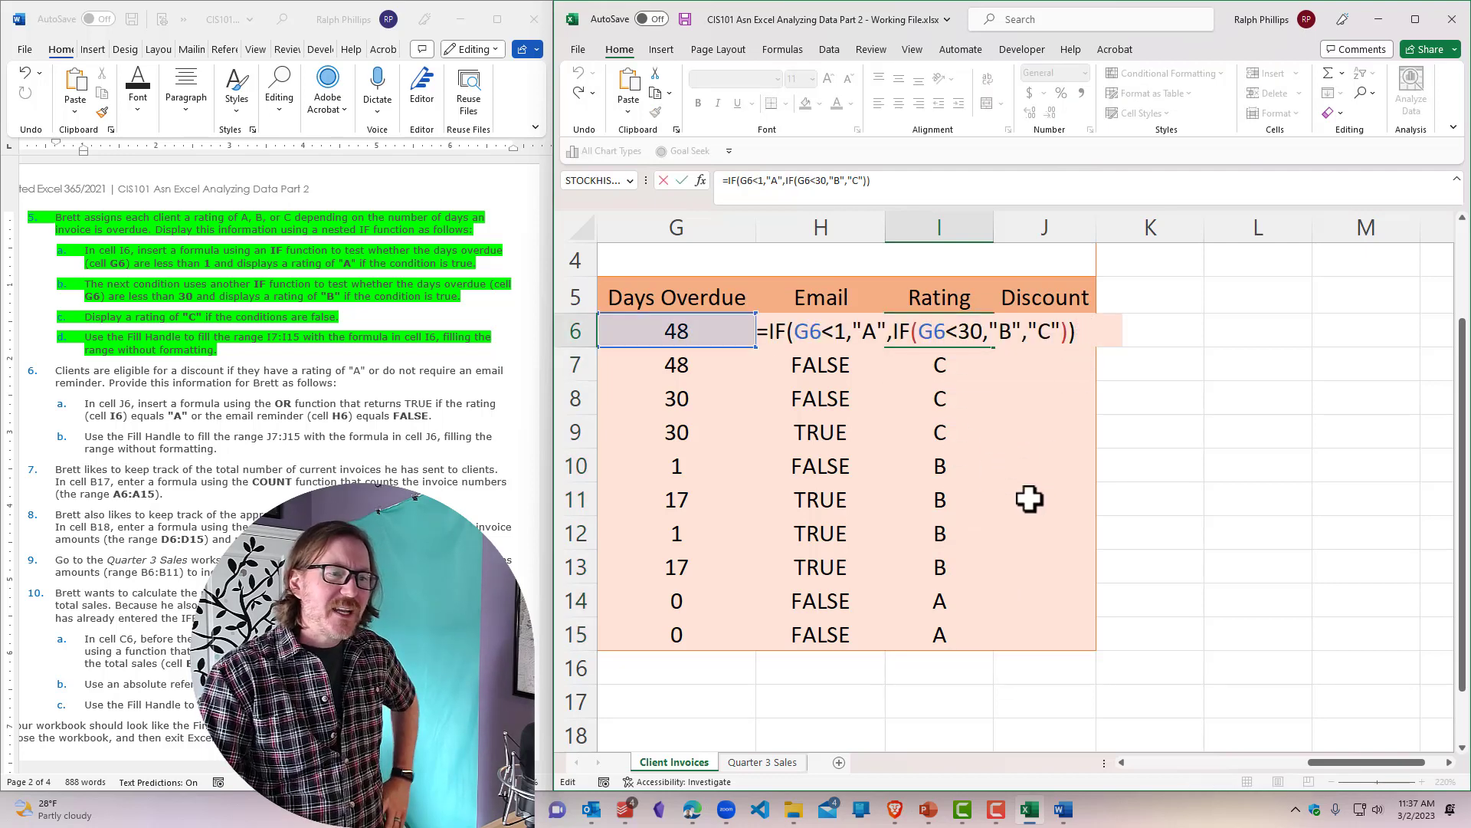
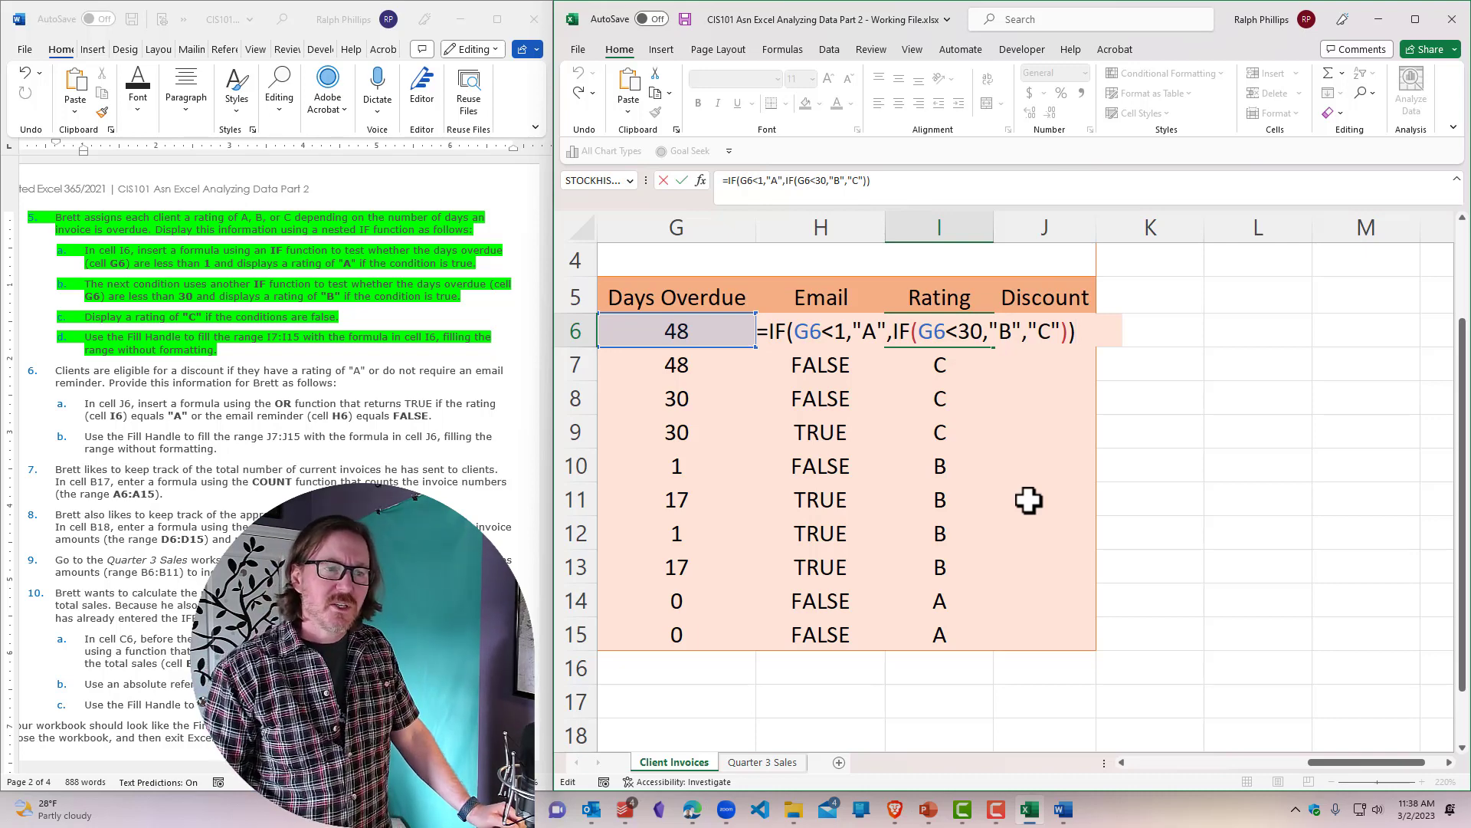
key(Return)
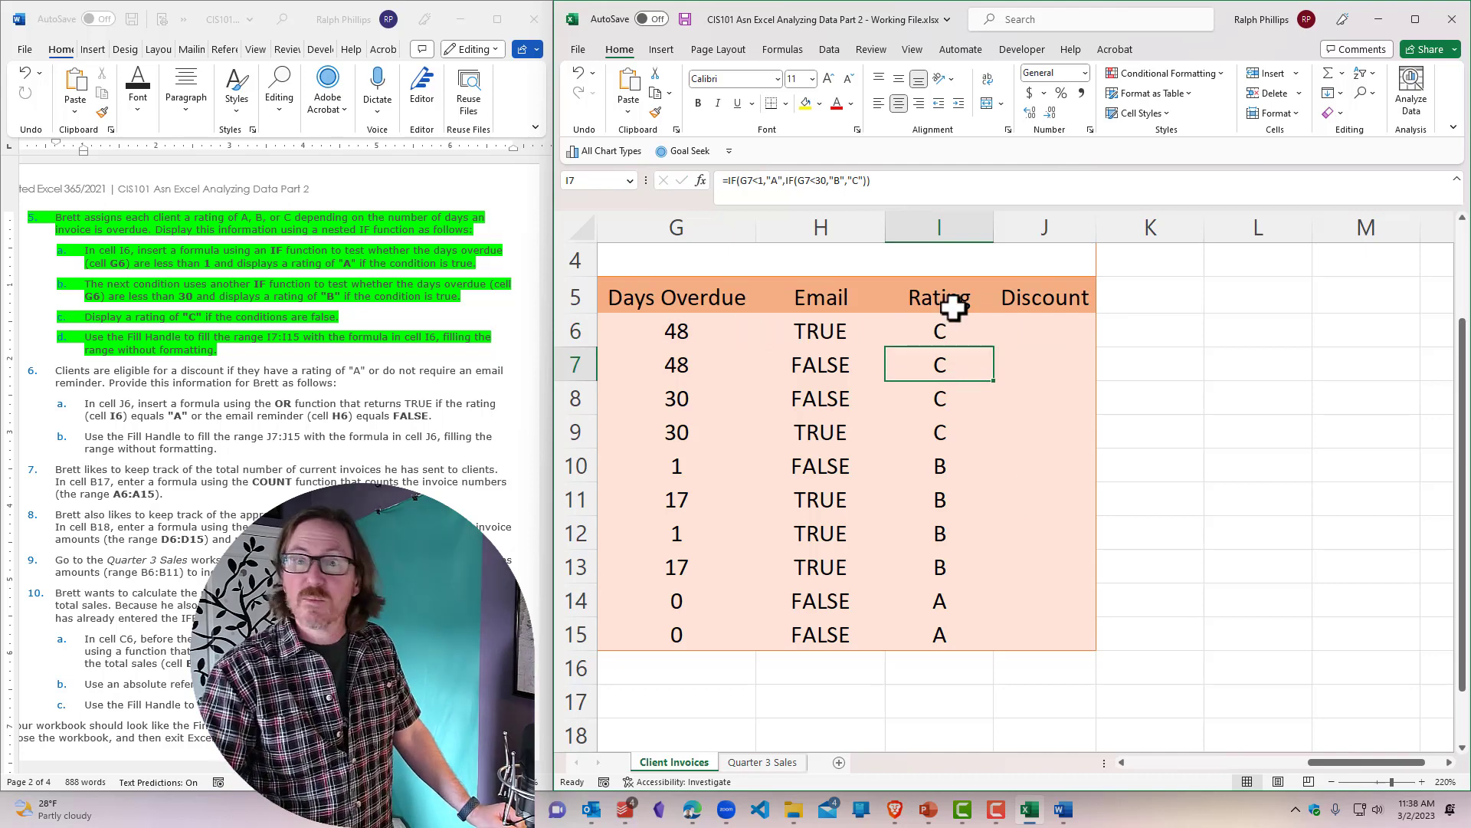
Step: Insert a blank column between the Email and Rating columns of the Client Invoices sheet
scroll(912, 368, down, 1)
scroll(1037, 437, up, 2)
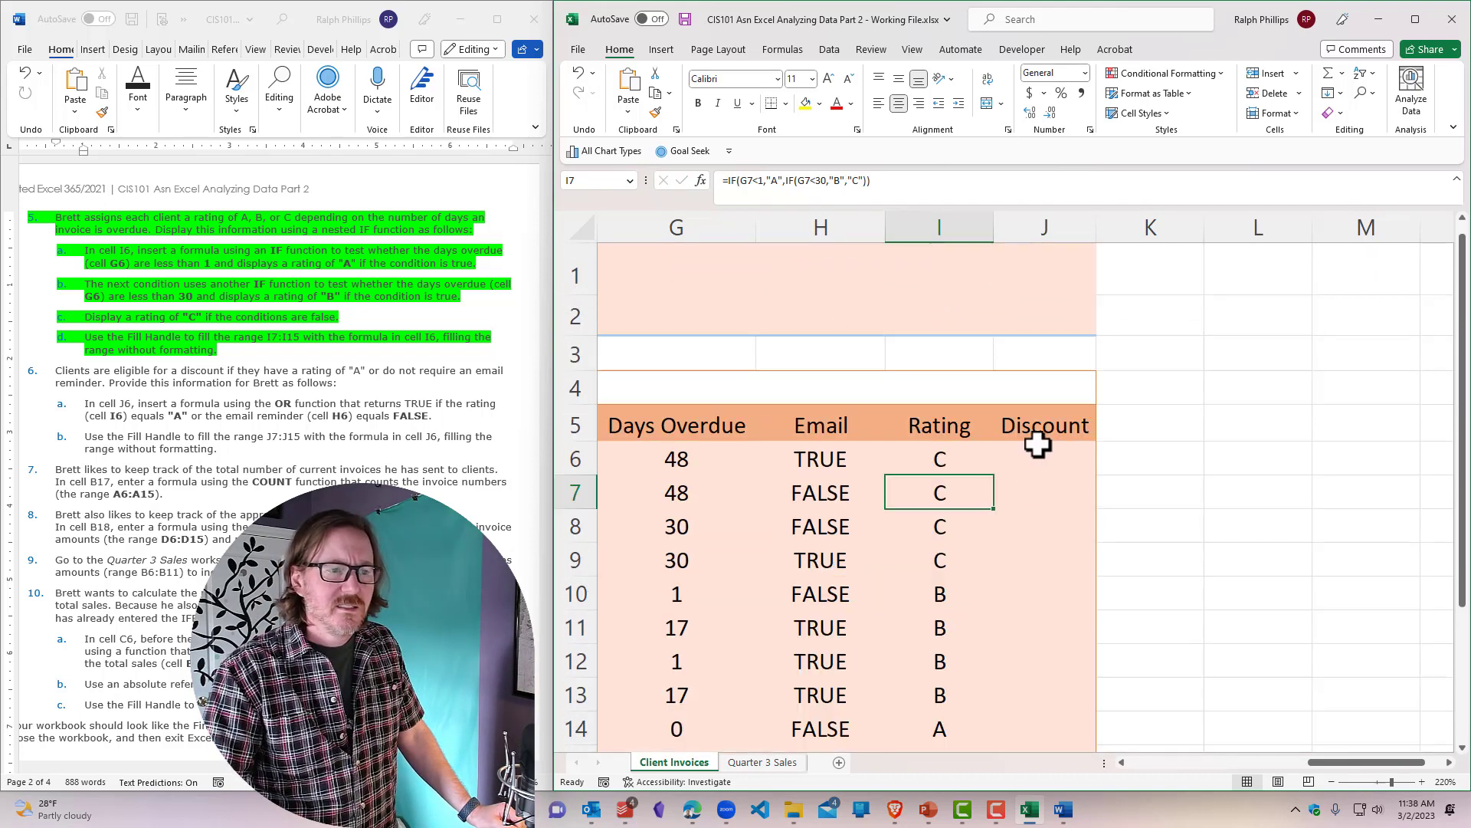
scroll(972, 370, down, 1)
scroll(964, 375, up, 1)
scroll(964, 375, down, 1)
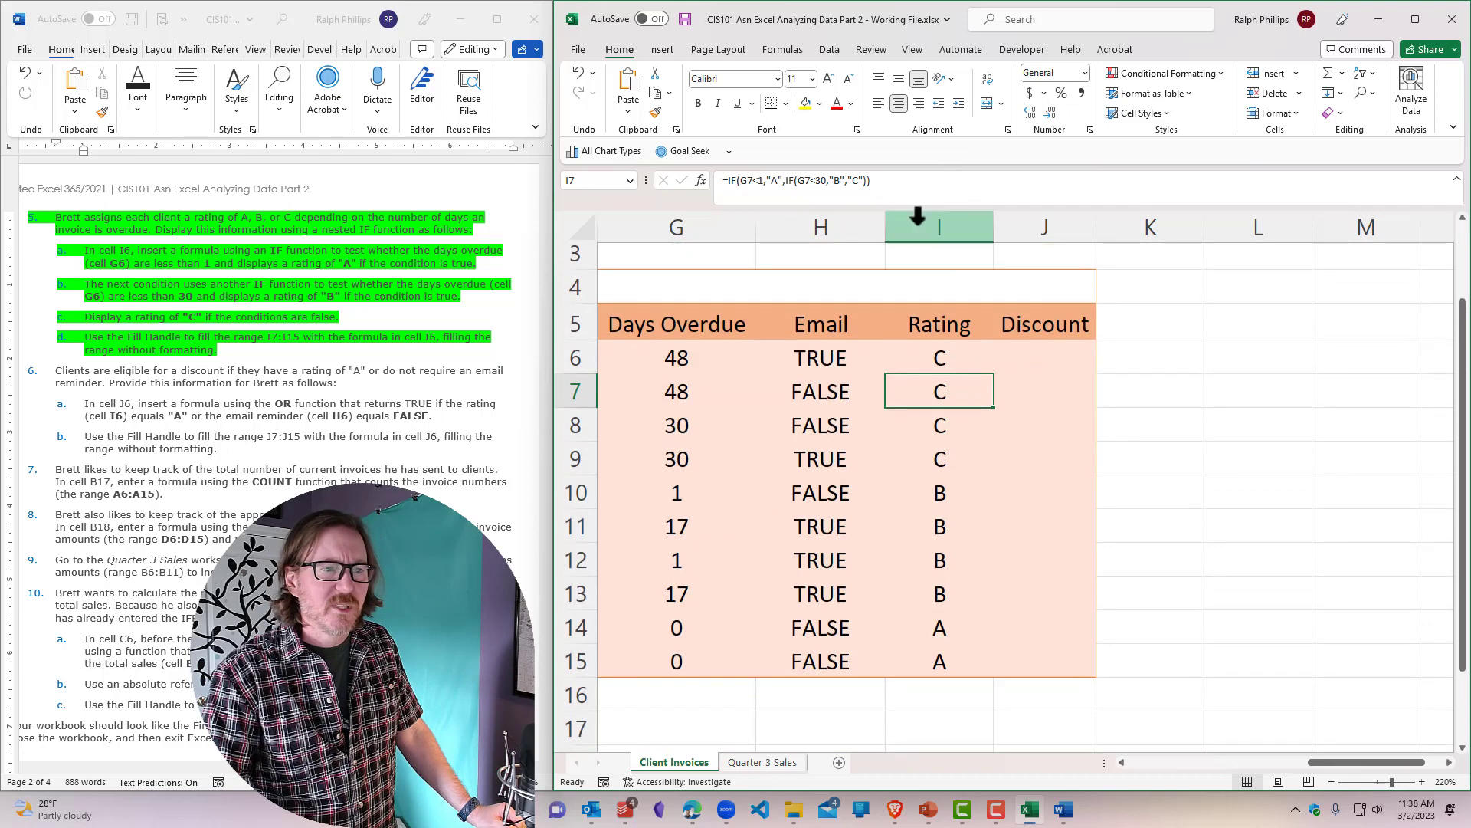
click(933, 226)
right_click(933, 226)
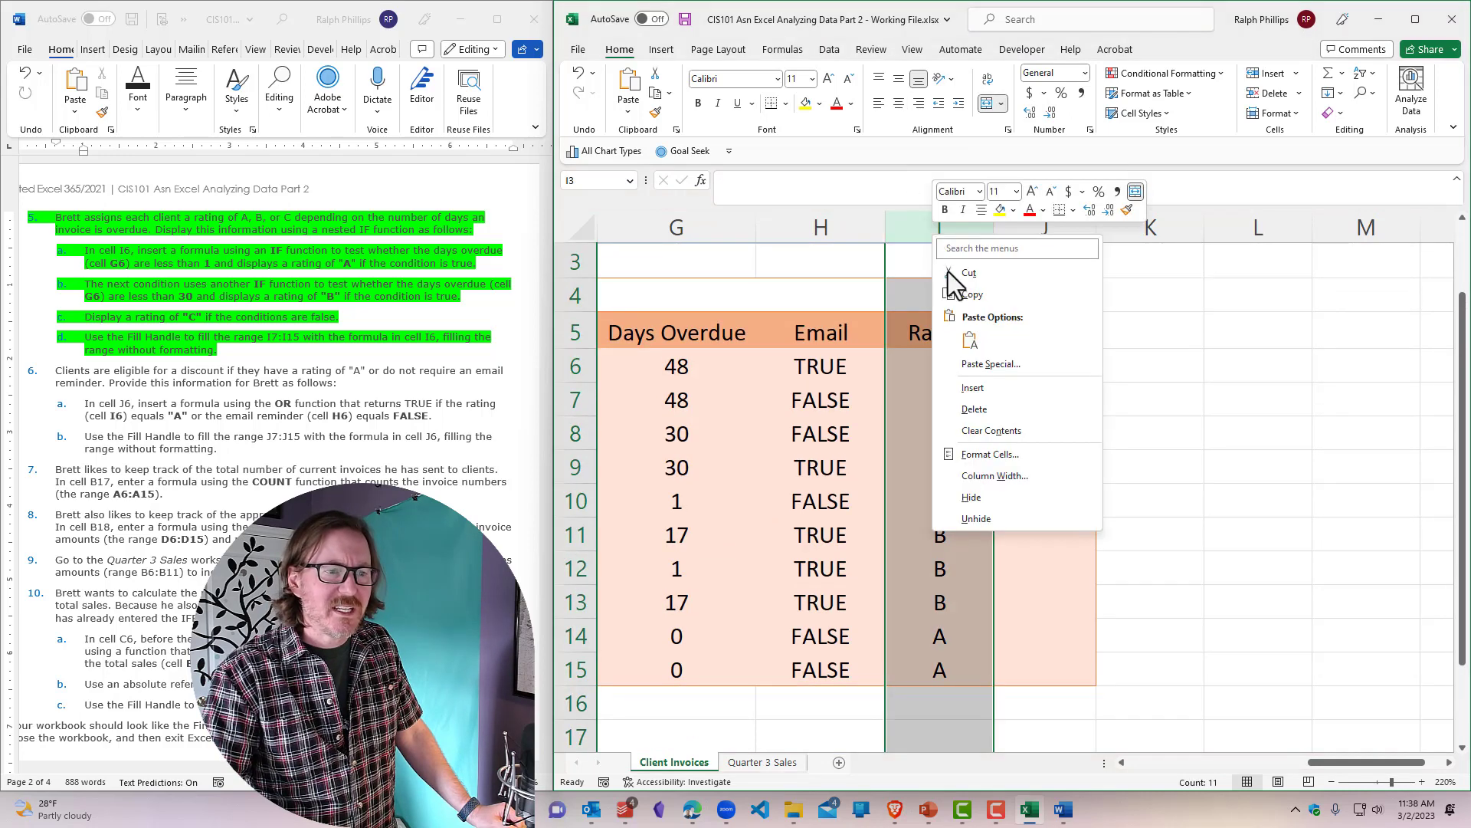
click(983, 394)
click(988, 451)
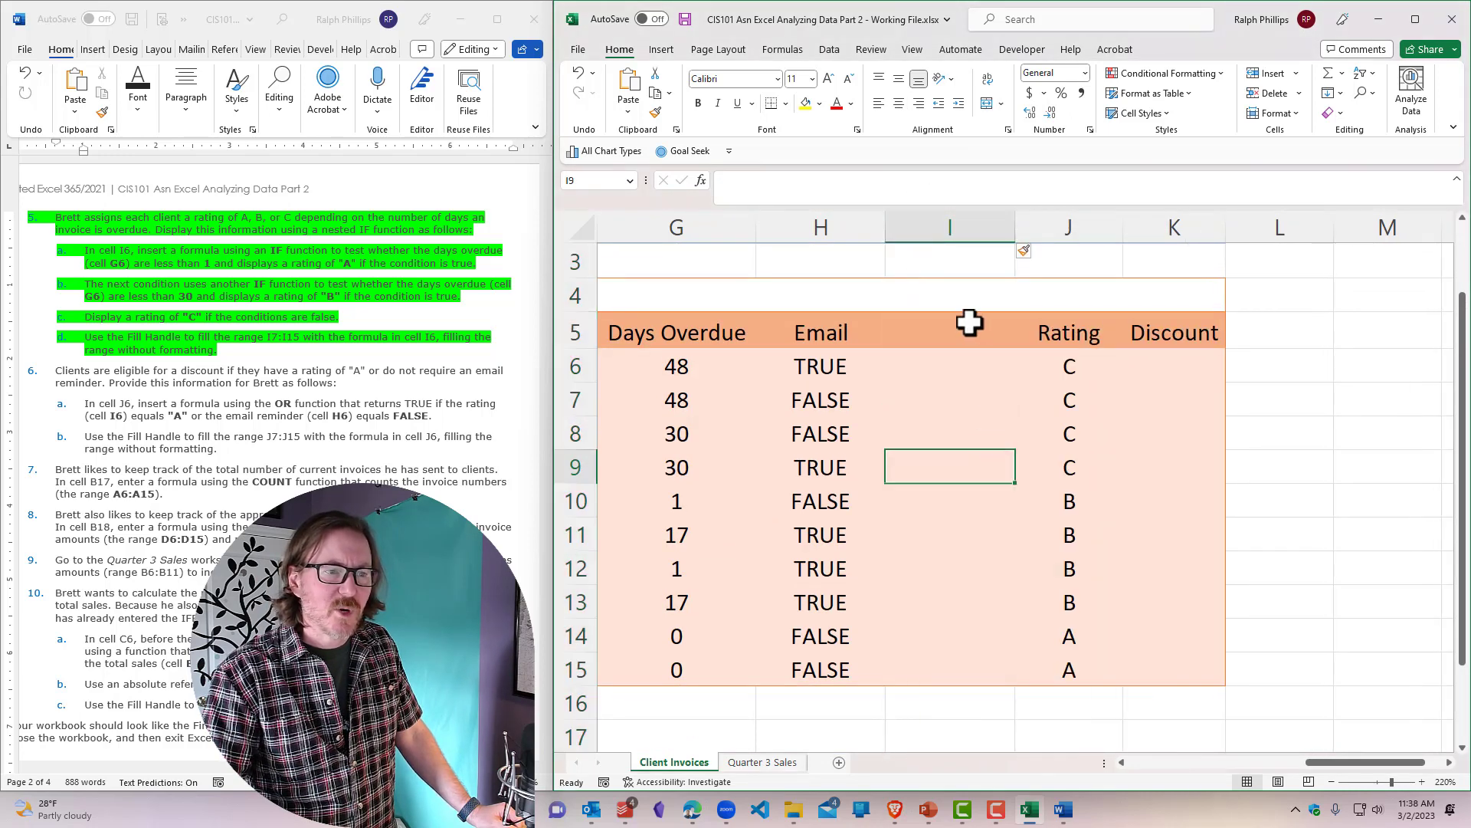
Step: Enter the heading "Rating" in cell I5 of the new column
click(968, 318)
text(Rating)
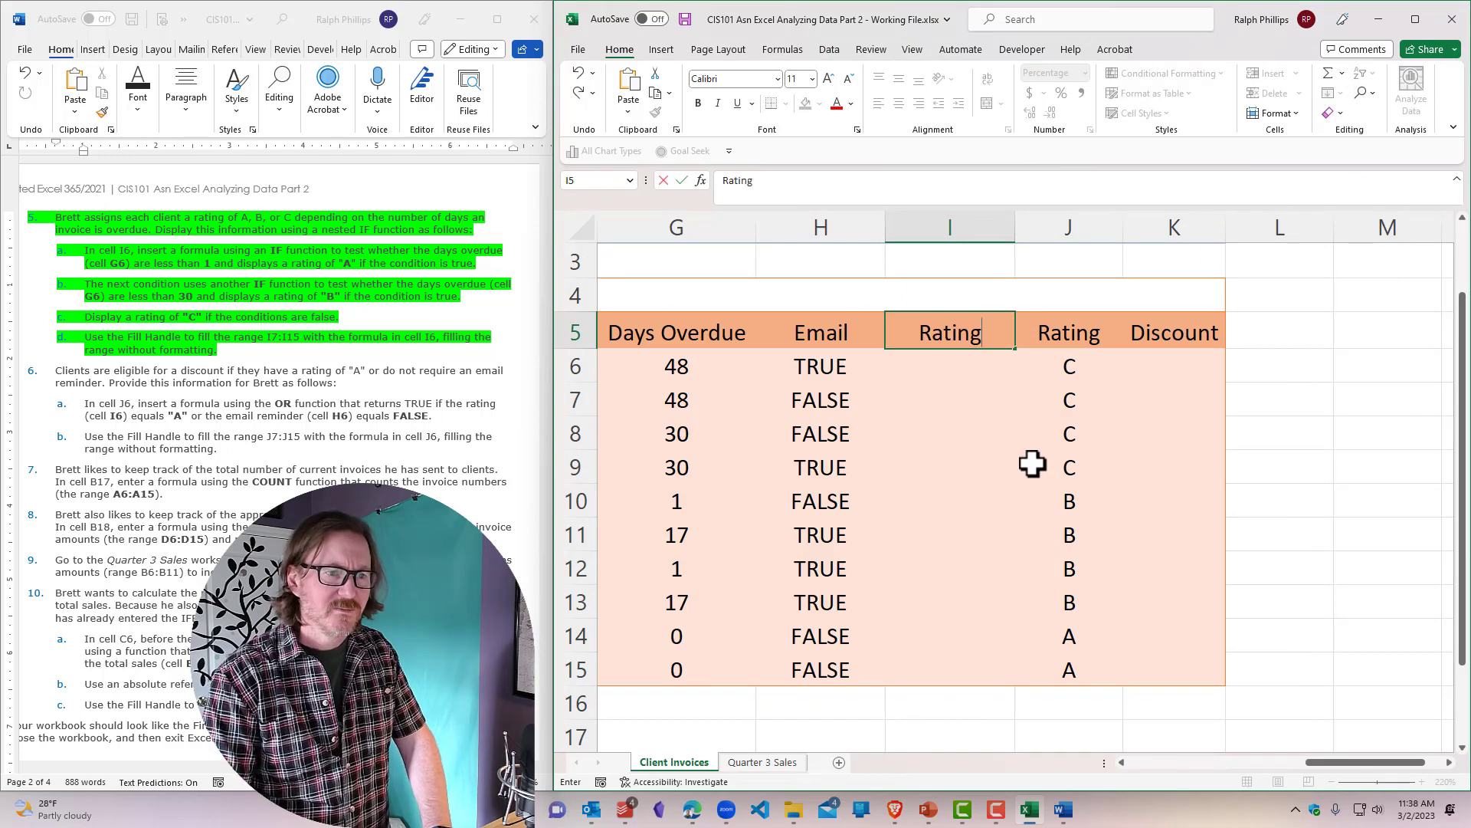
key(Return)
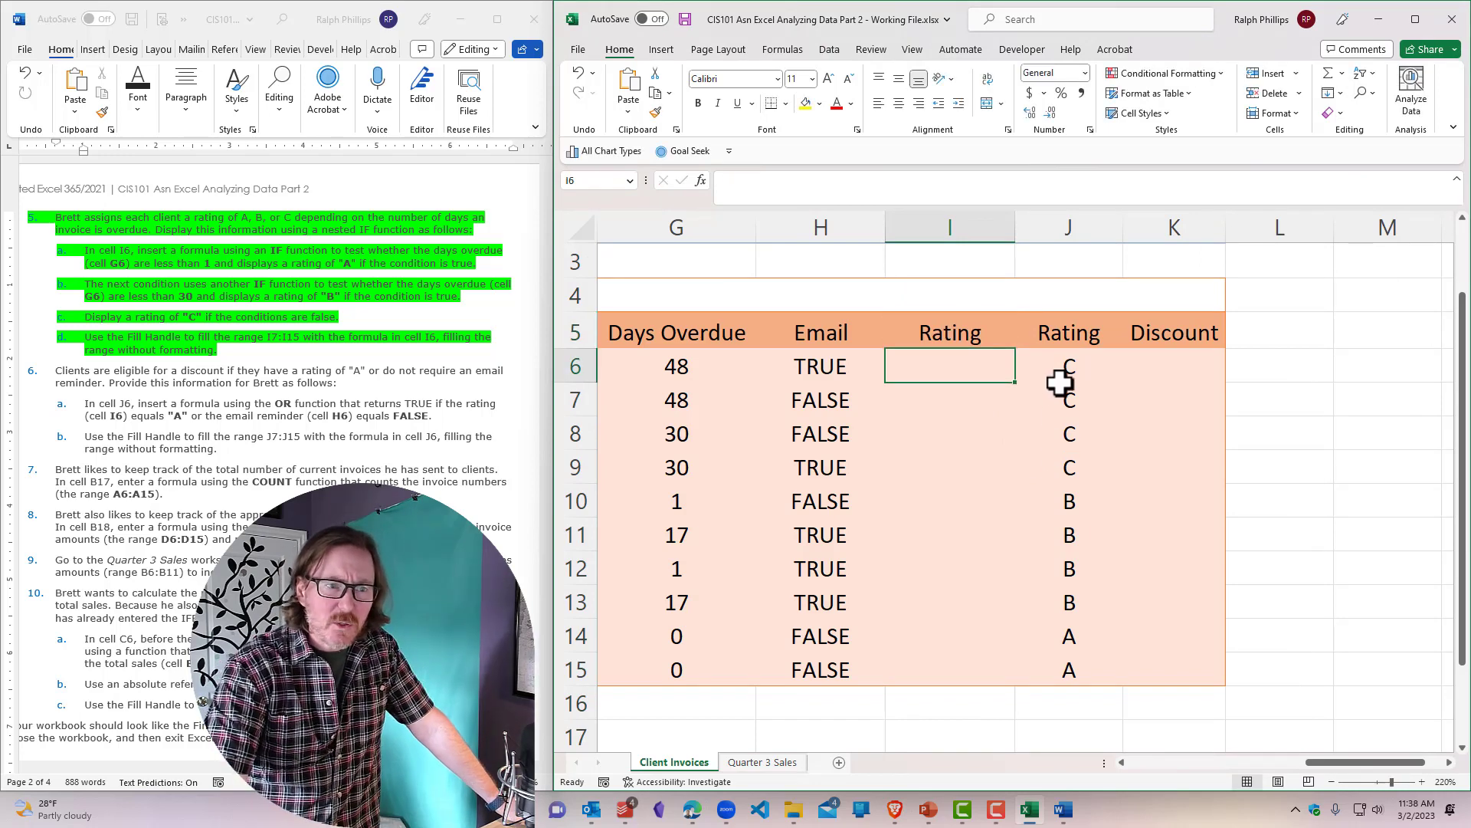
Step: Review the existing ratings in J6:J15 and the nested IF formula in J6
drag(1065, 366, 1074, 670)
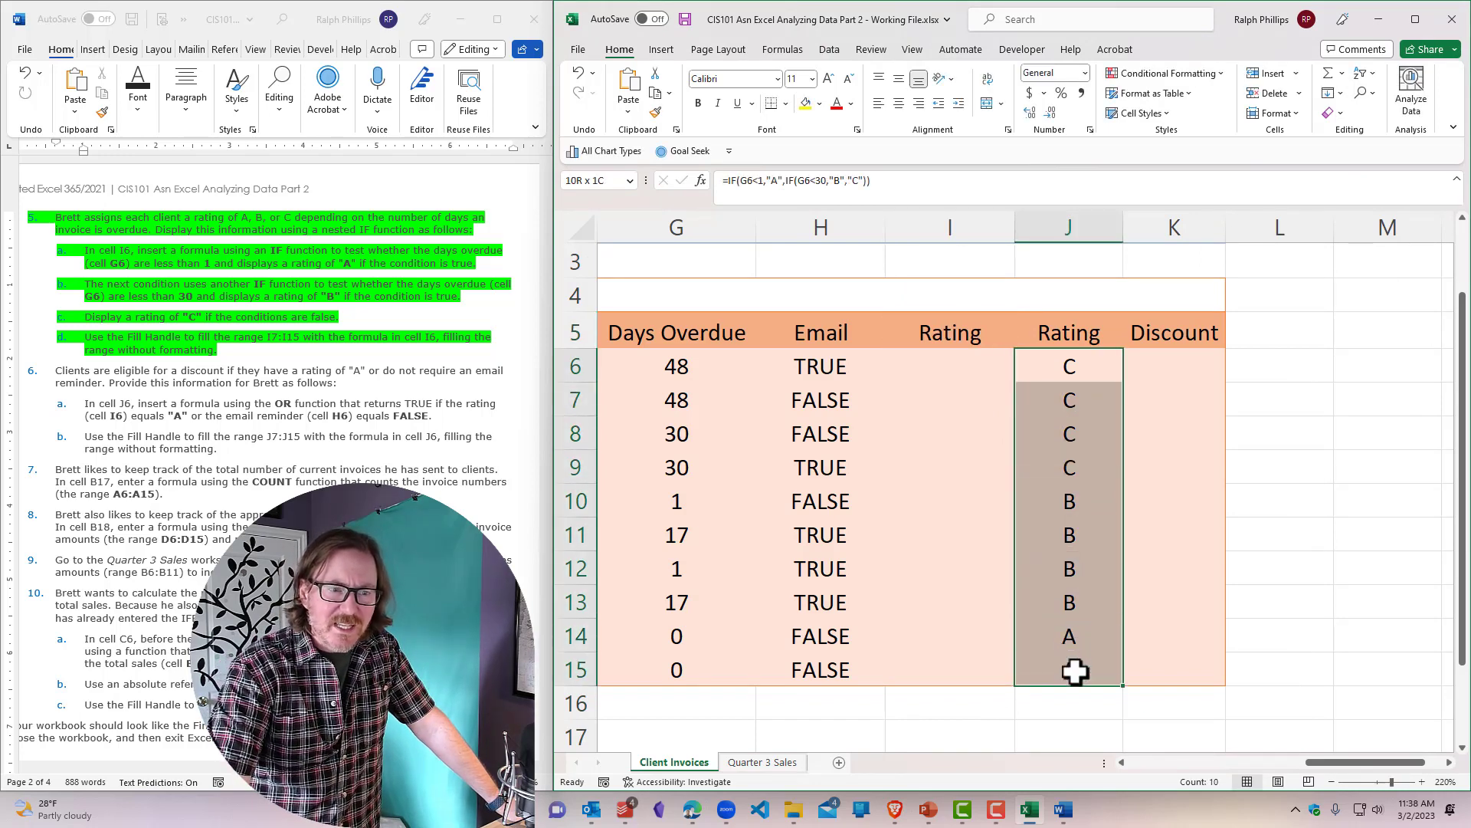
double_click(1070, 368)
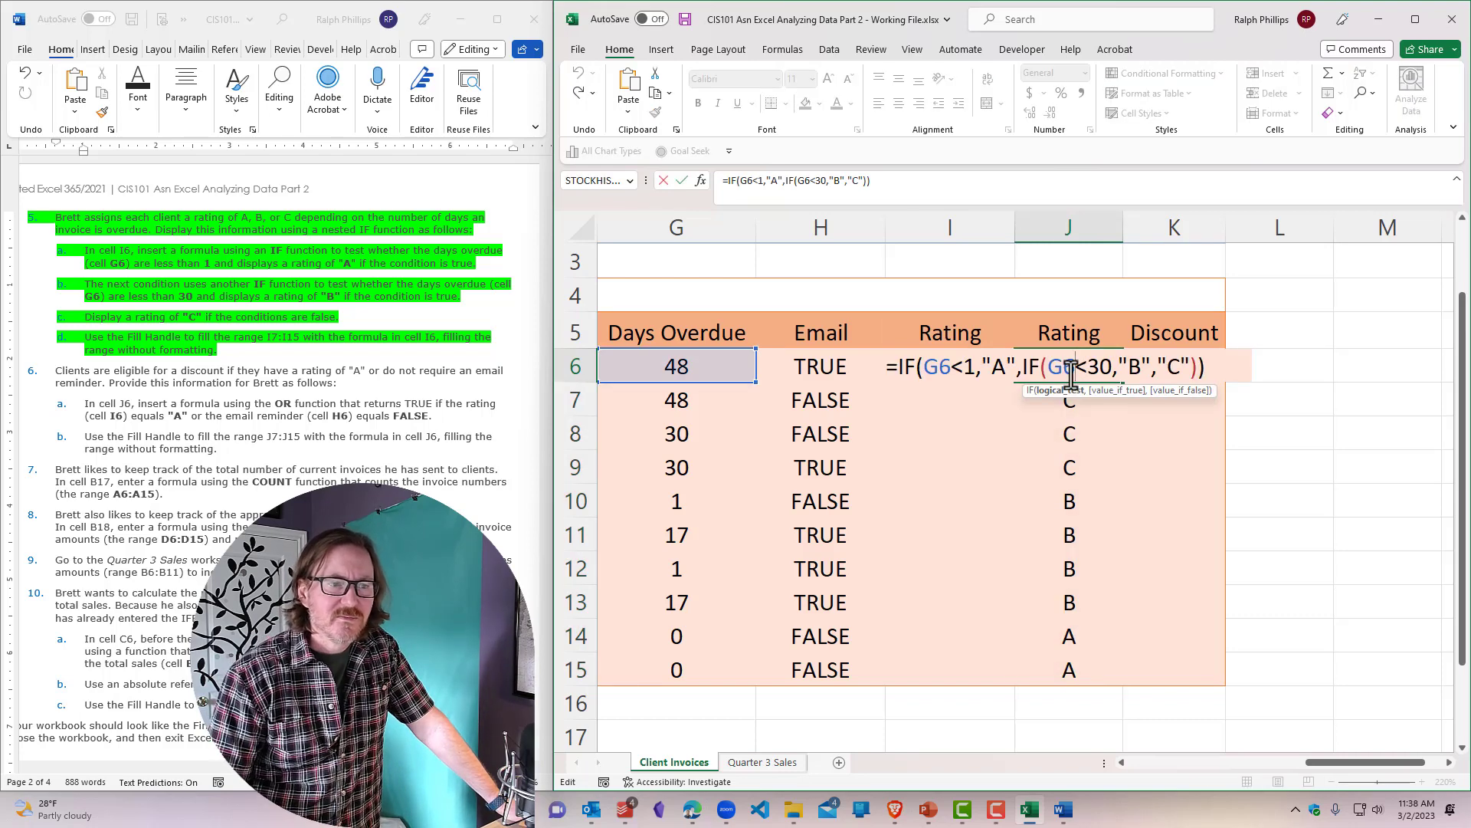
key(Return)
scroll(1106, 368, down, 1)
scroll(1103, 368, up, 1)
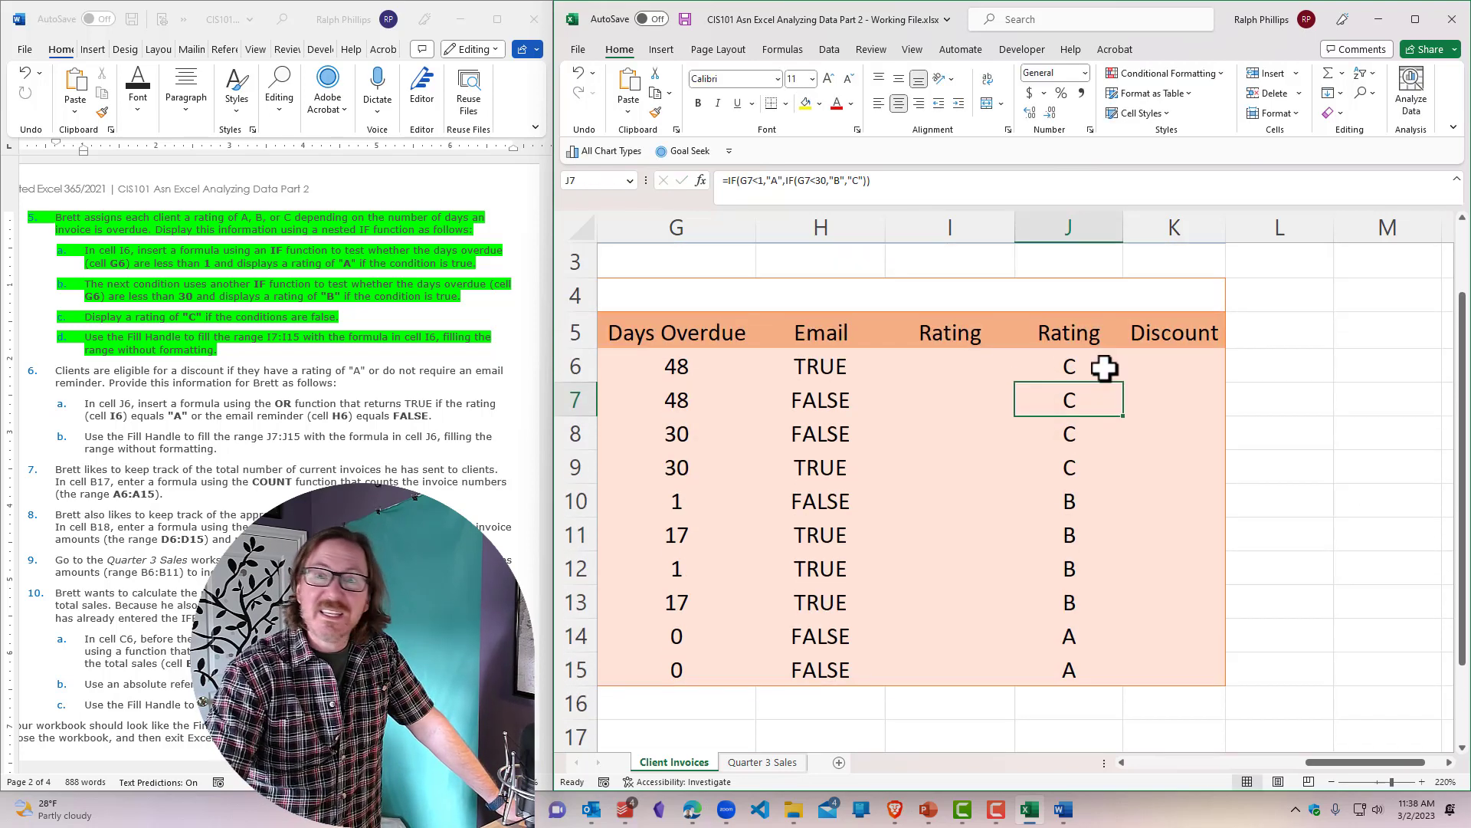
Step: Begin an IFS formula in cell I6 whose first test, G6<1, returns "A"
scroll(1460, 414, down, 1)
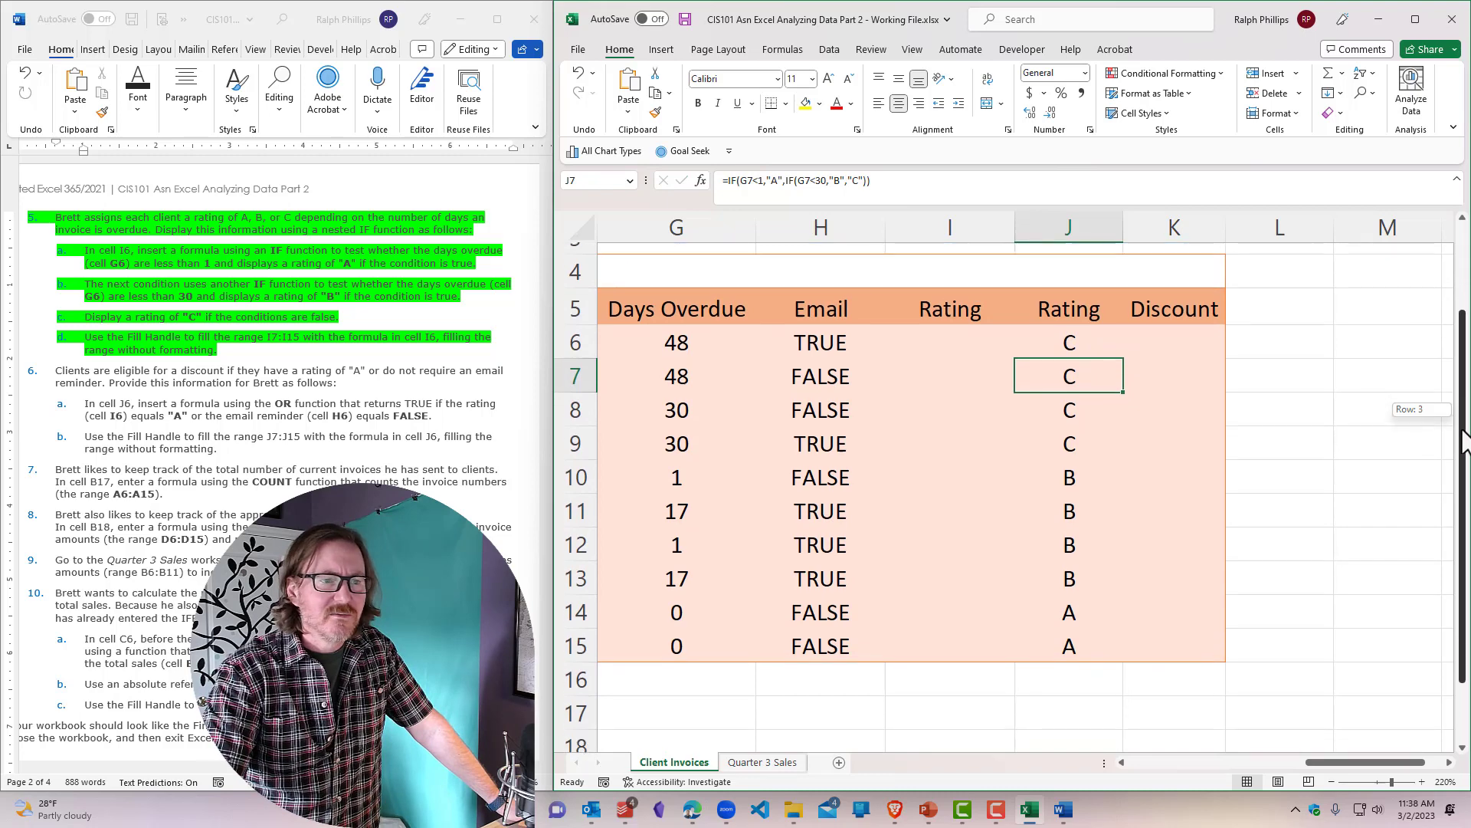
click(944, 329)
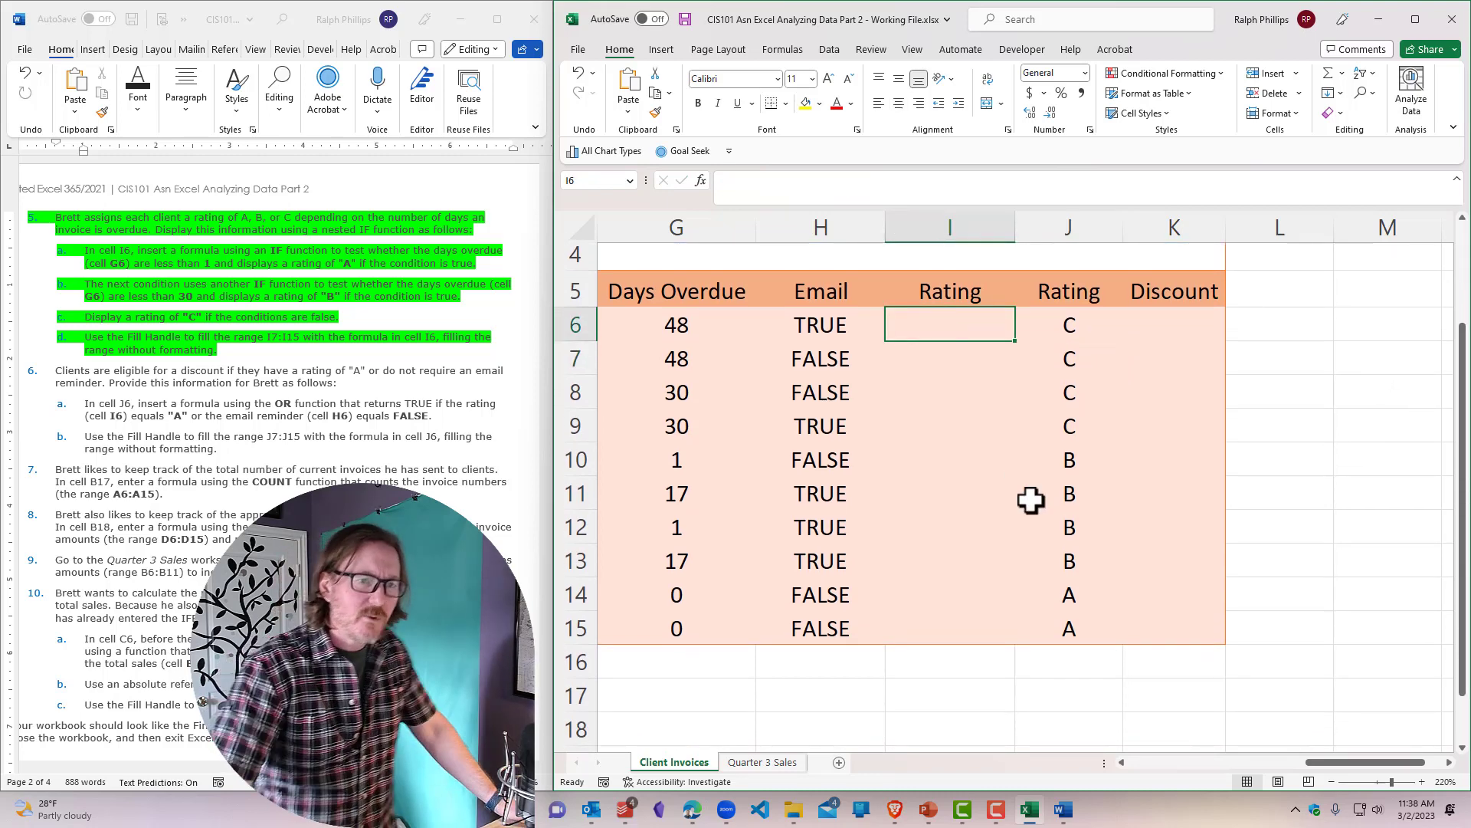
text(=)
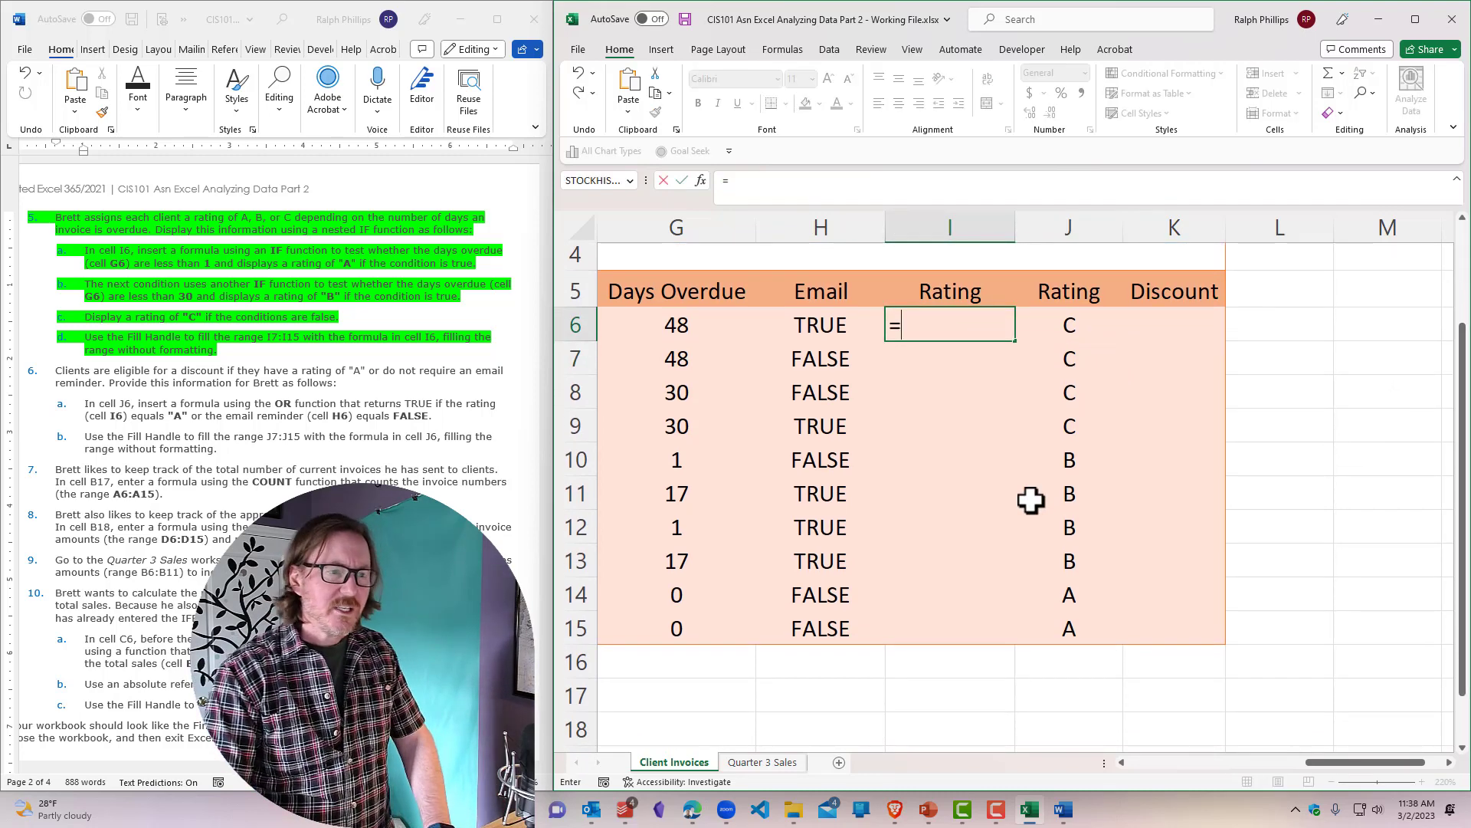
text(IFS)
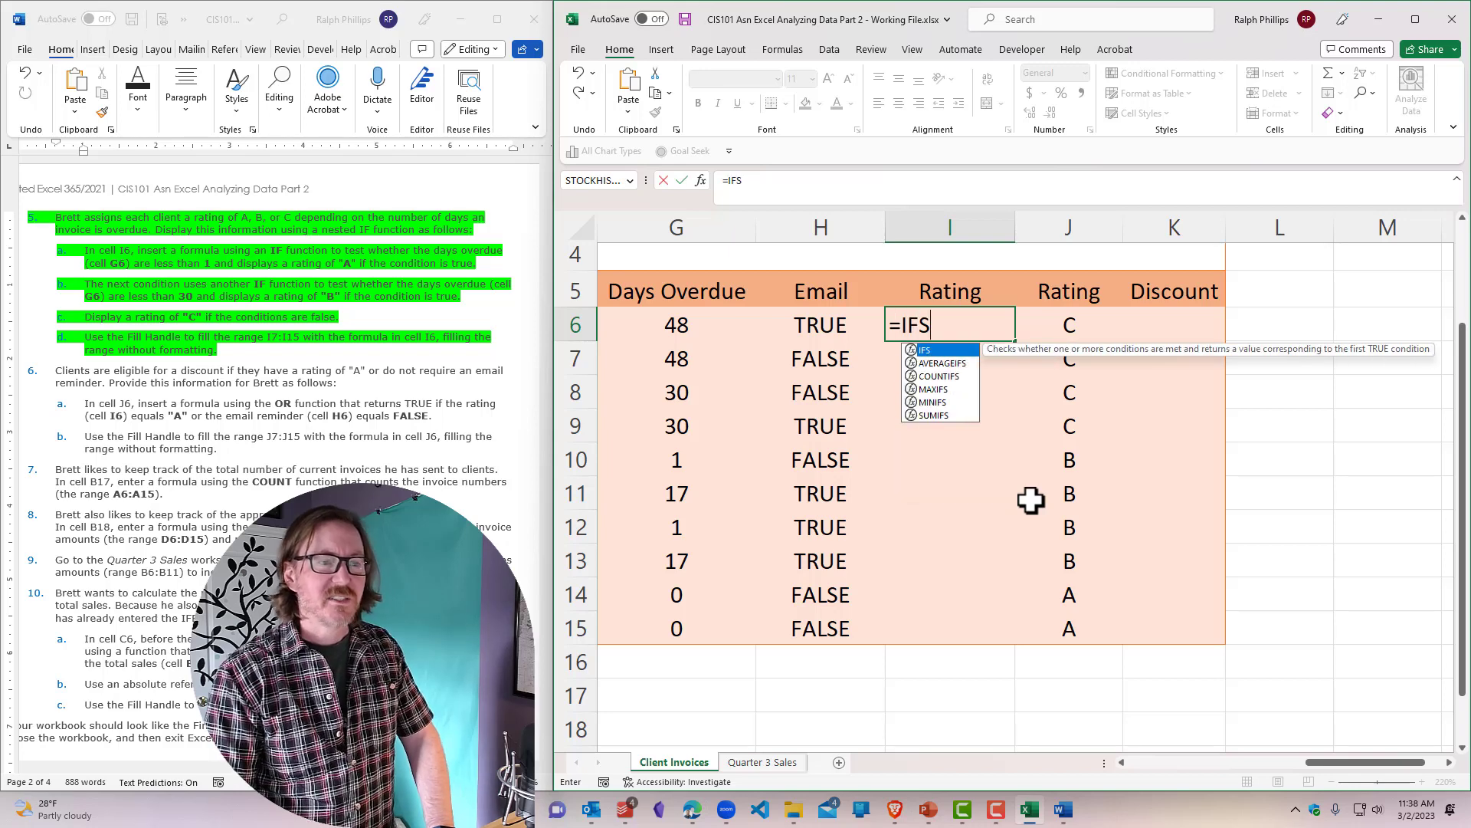
text(()
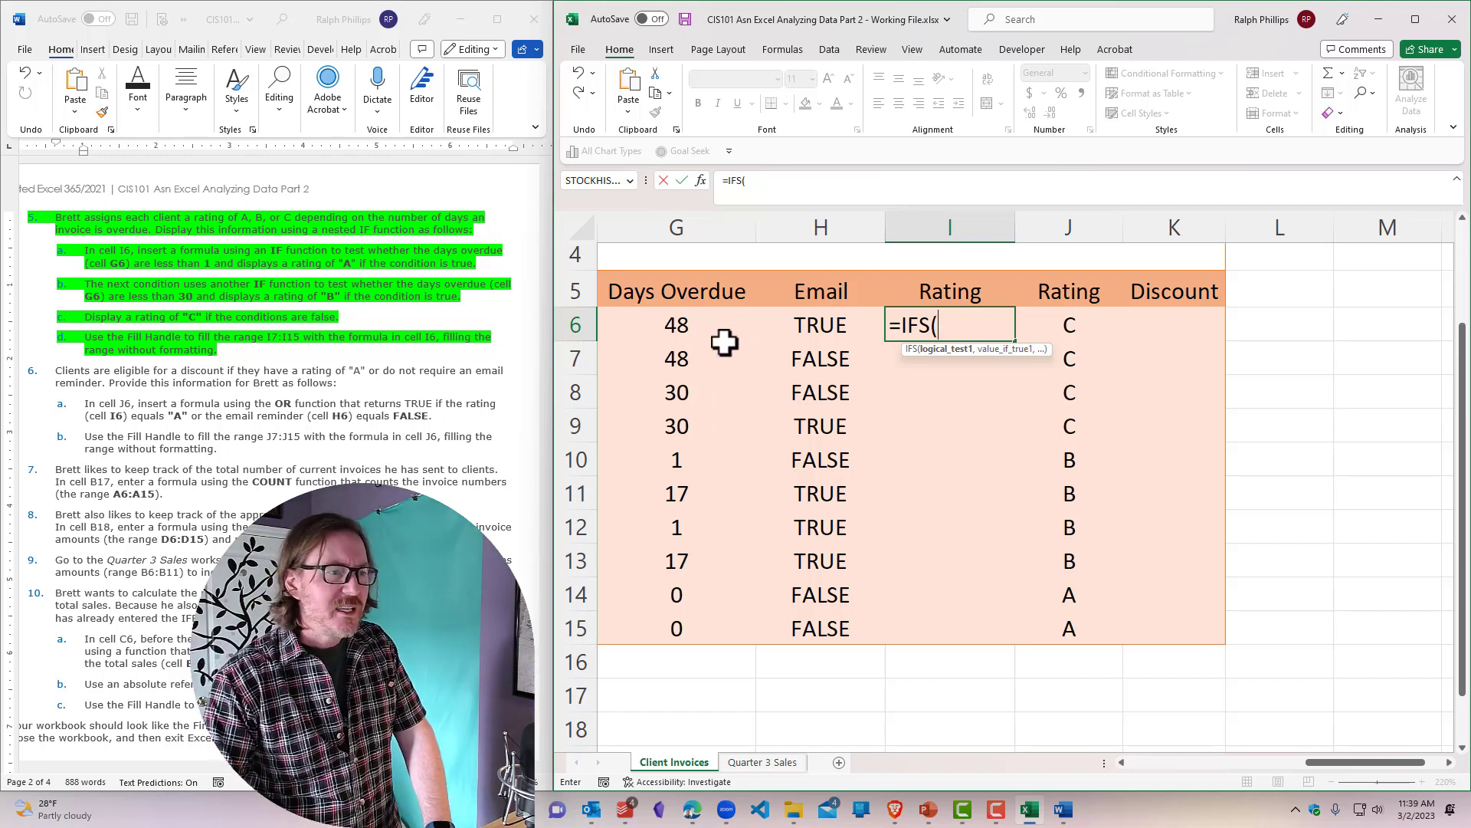
click(693, 328)
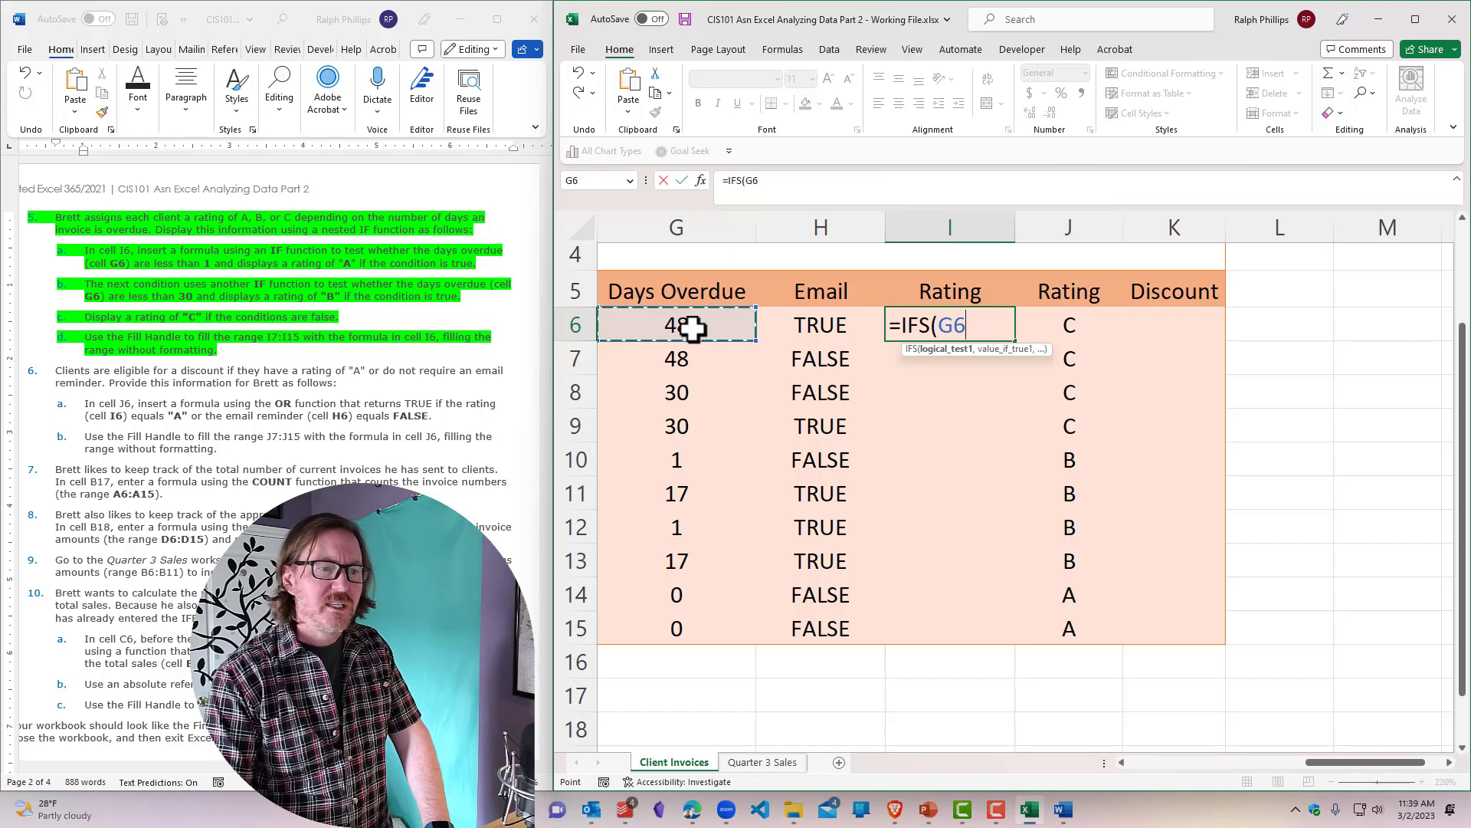
text(<)
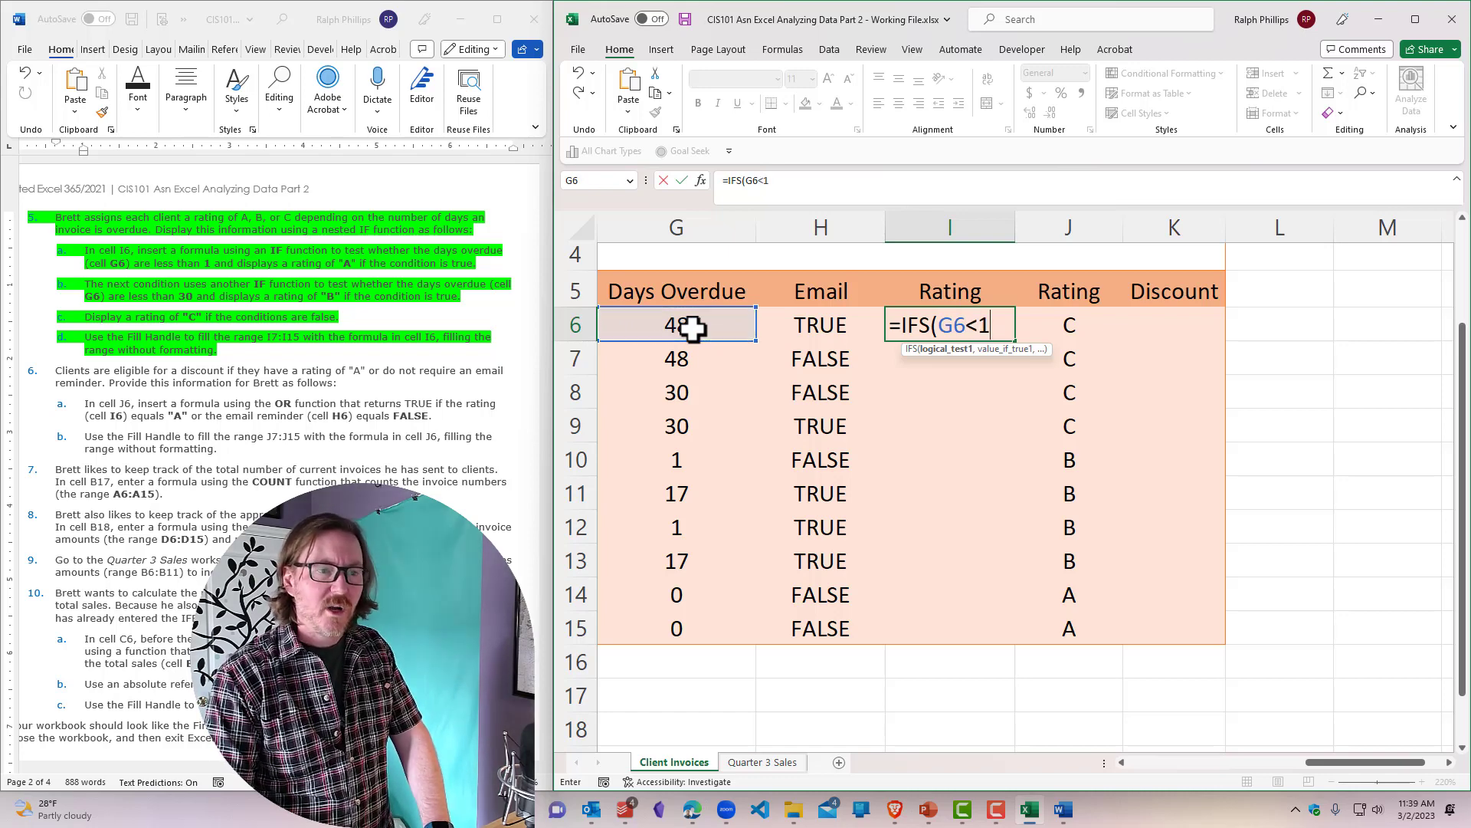
text(1,)
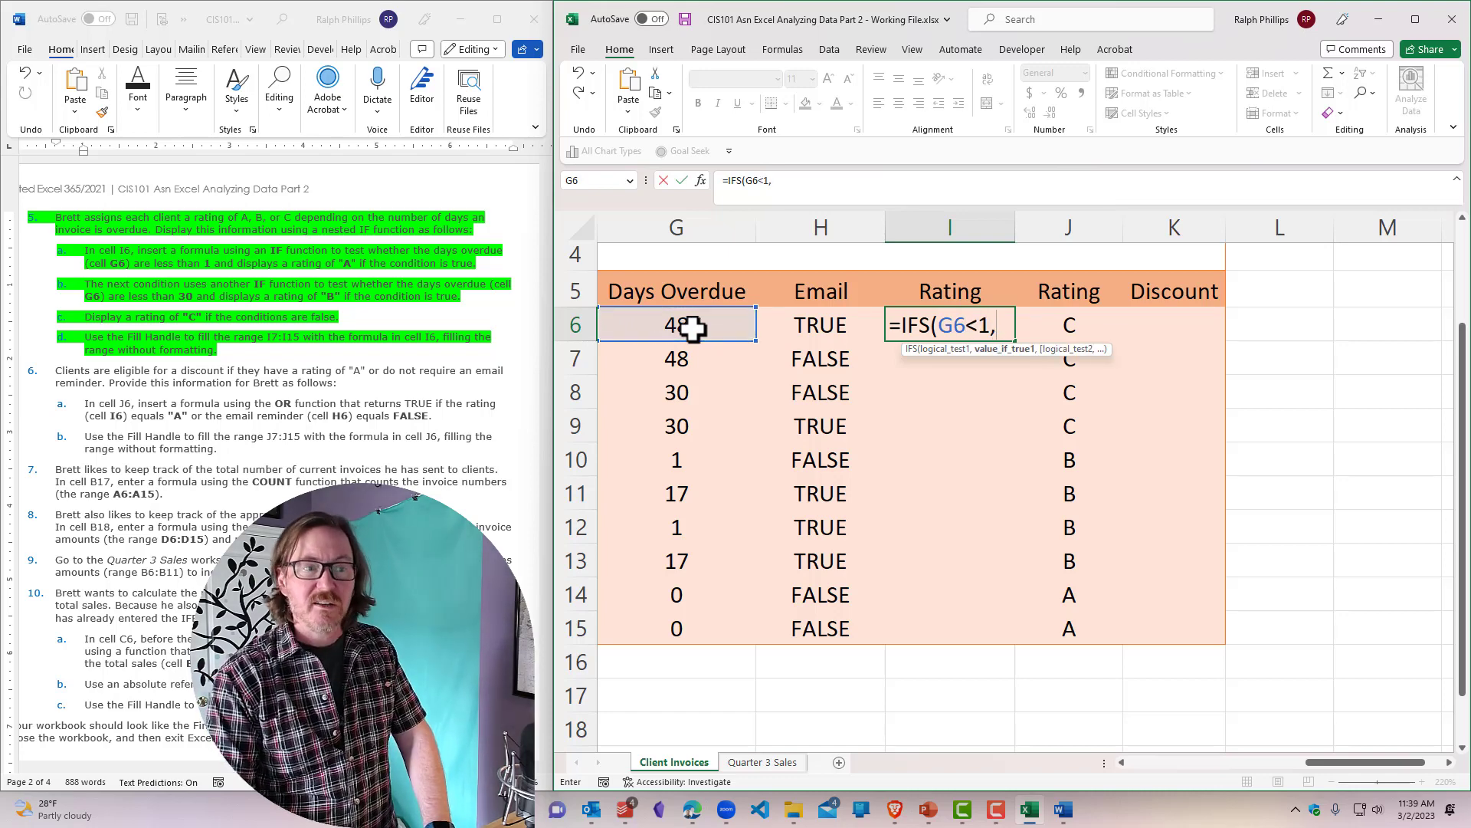
text("A)
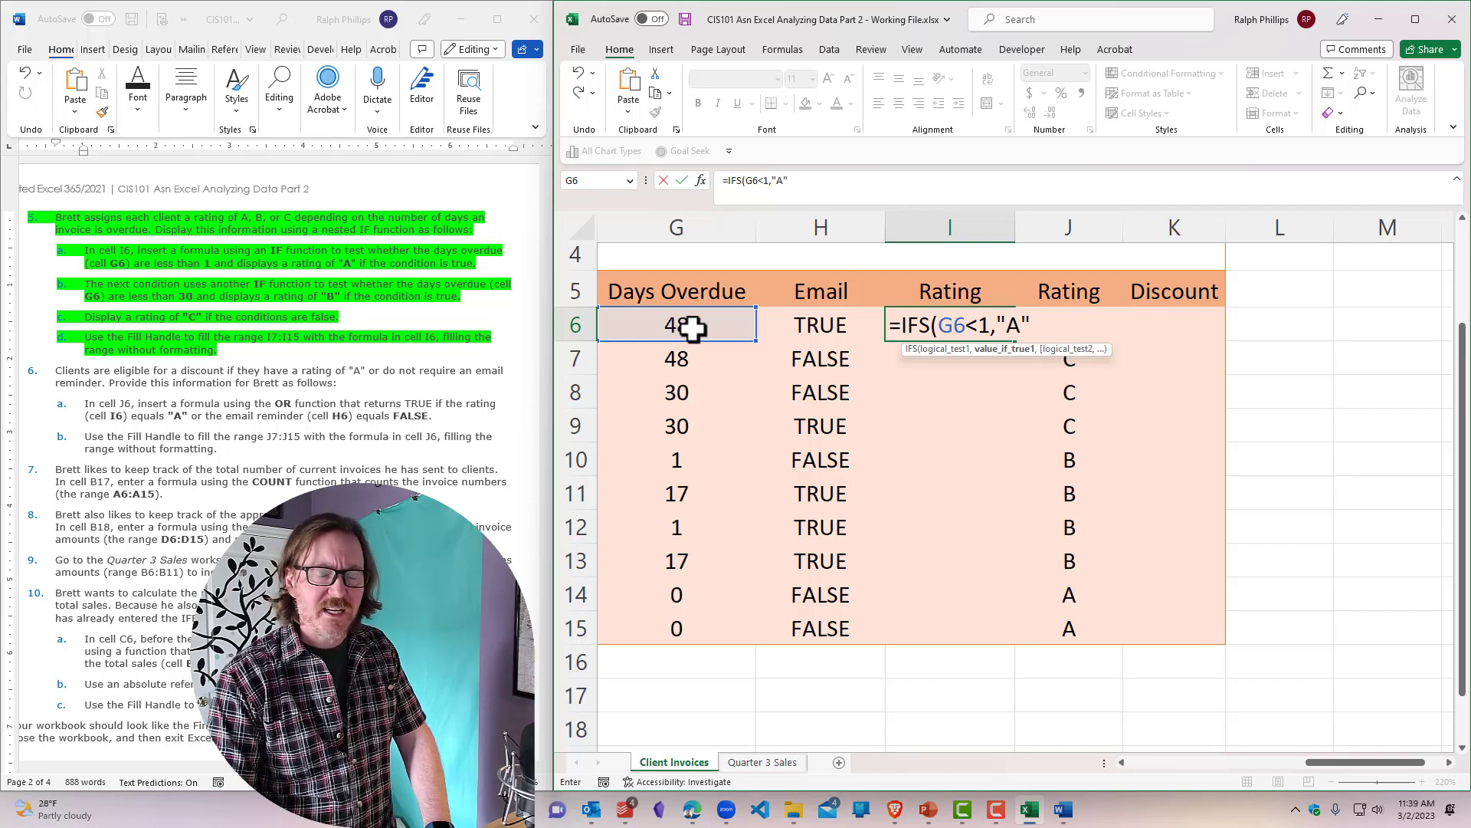
text(",)
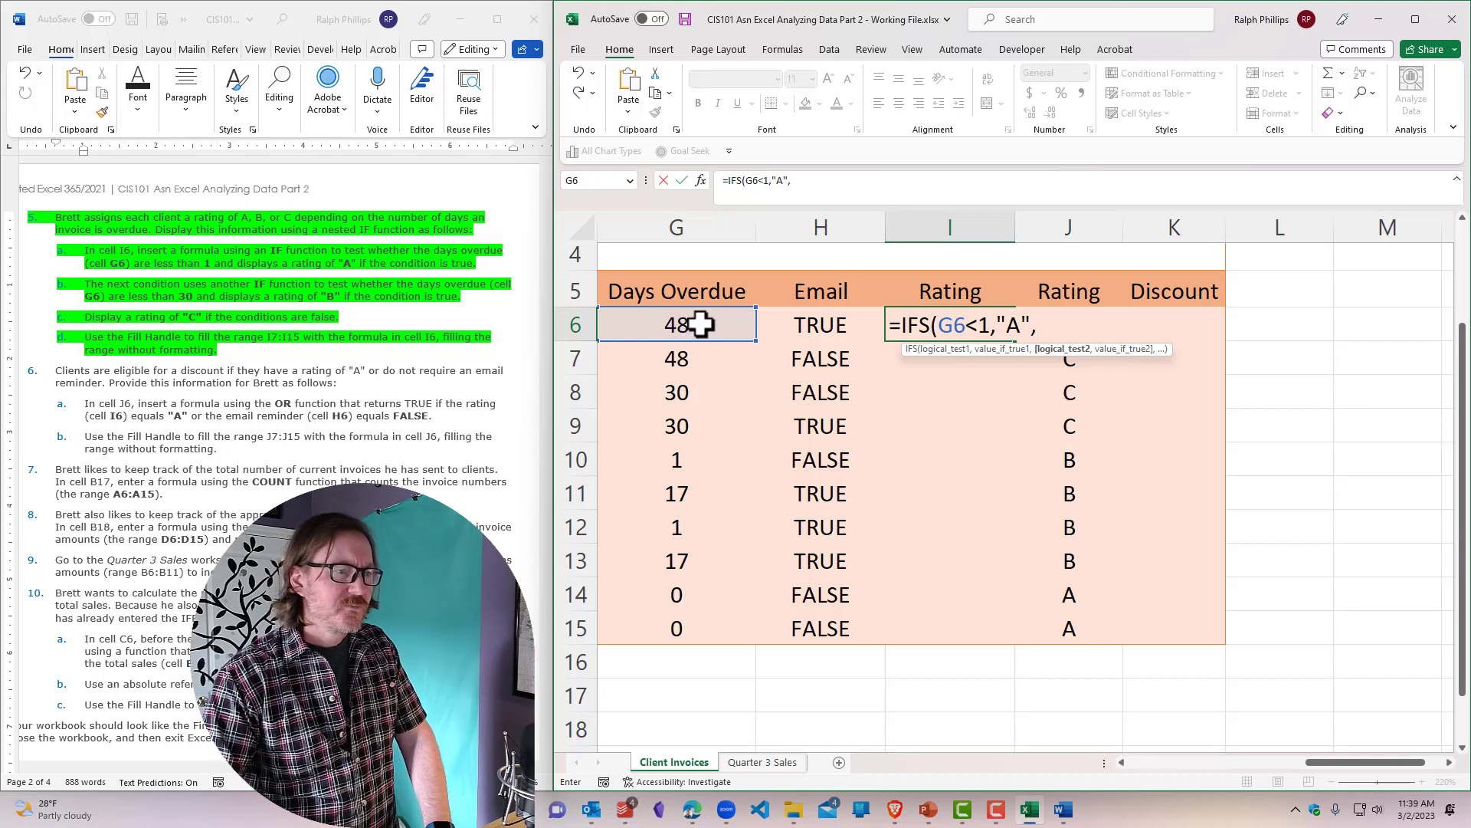
Step: Add a second test to the IFS formula, G6<30, returning "B"
click(701, 325)
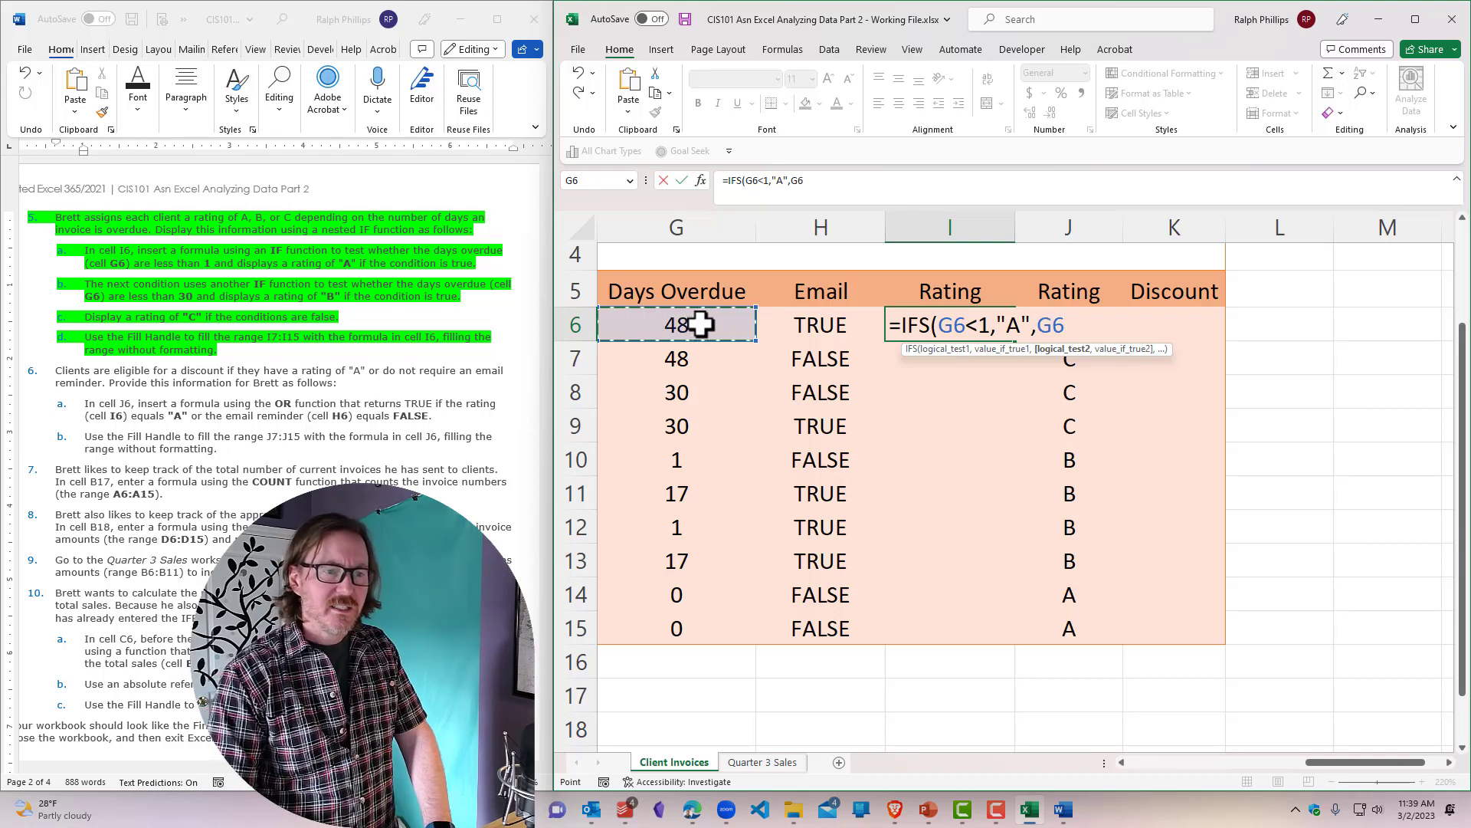
text(<30)
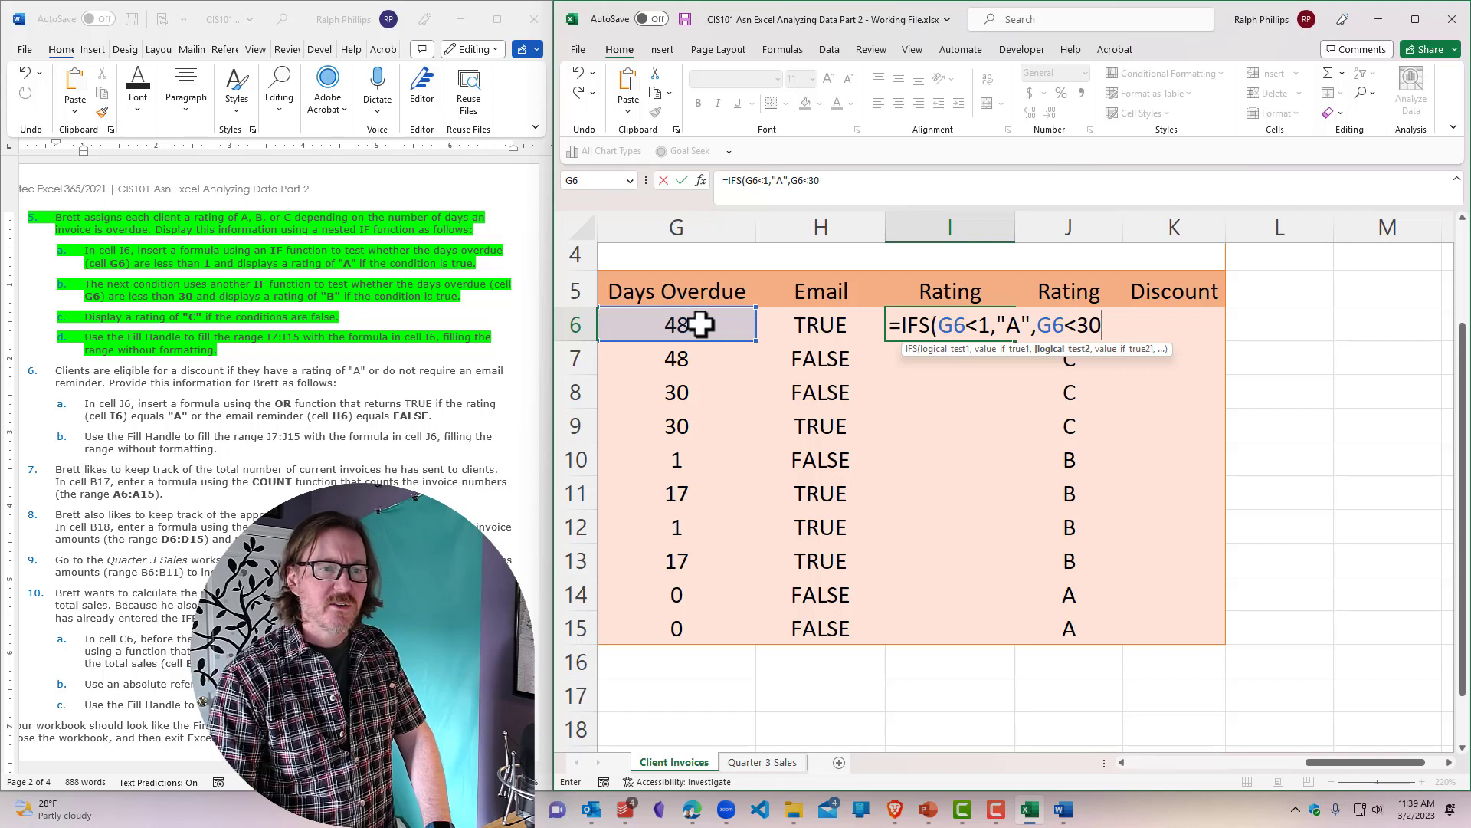
text(,"B)
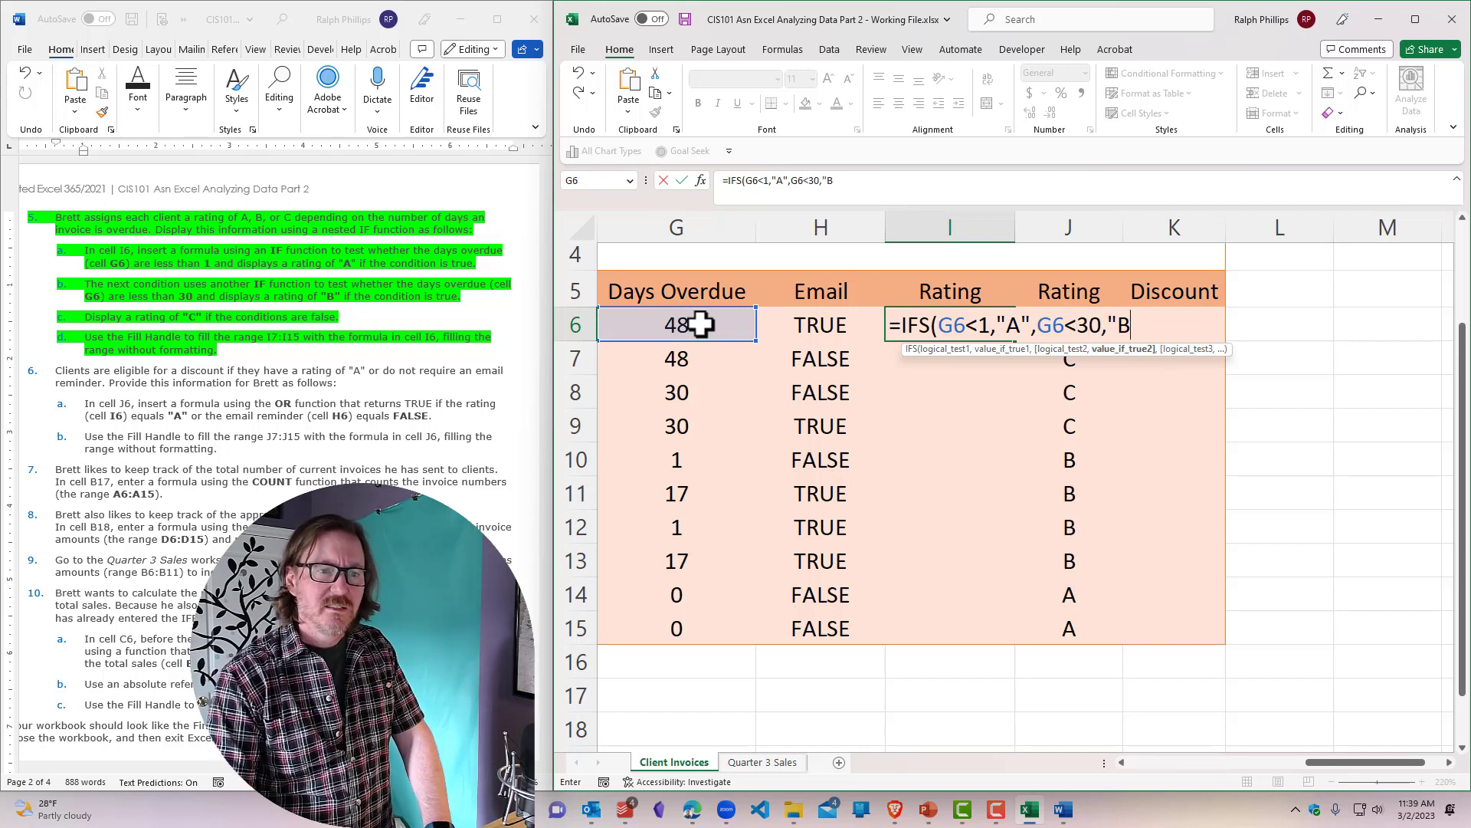
text(")
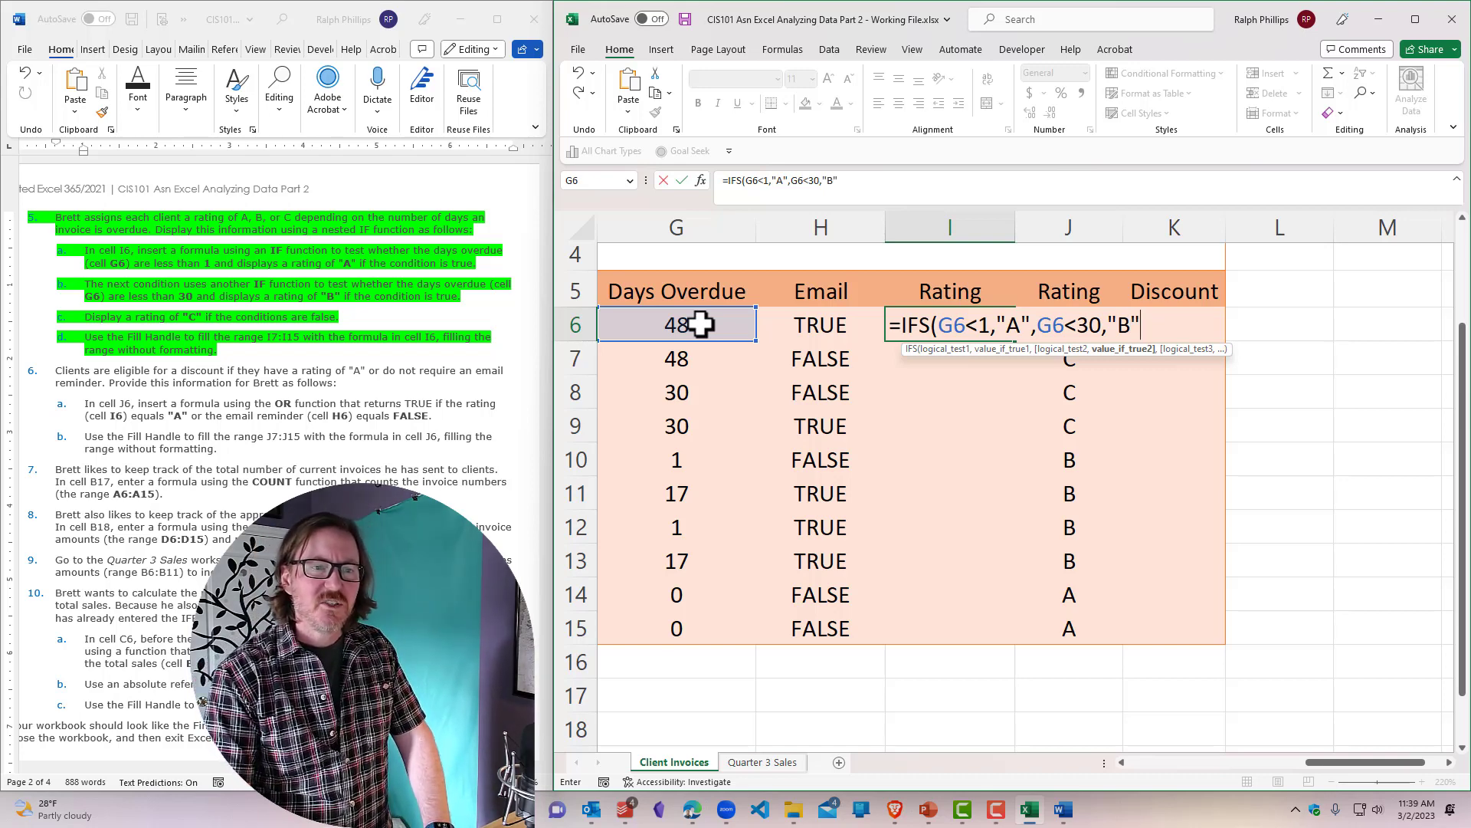
text(,)
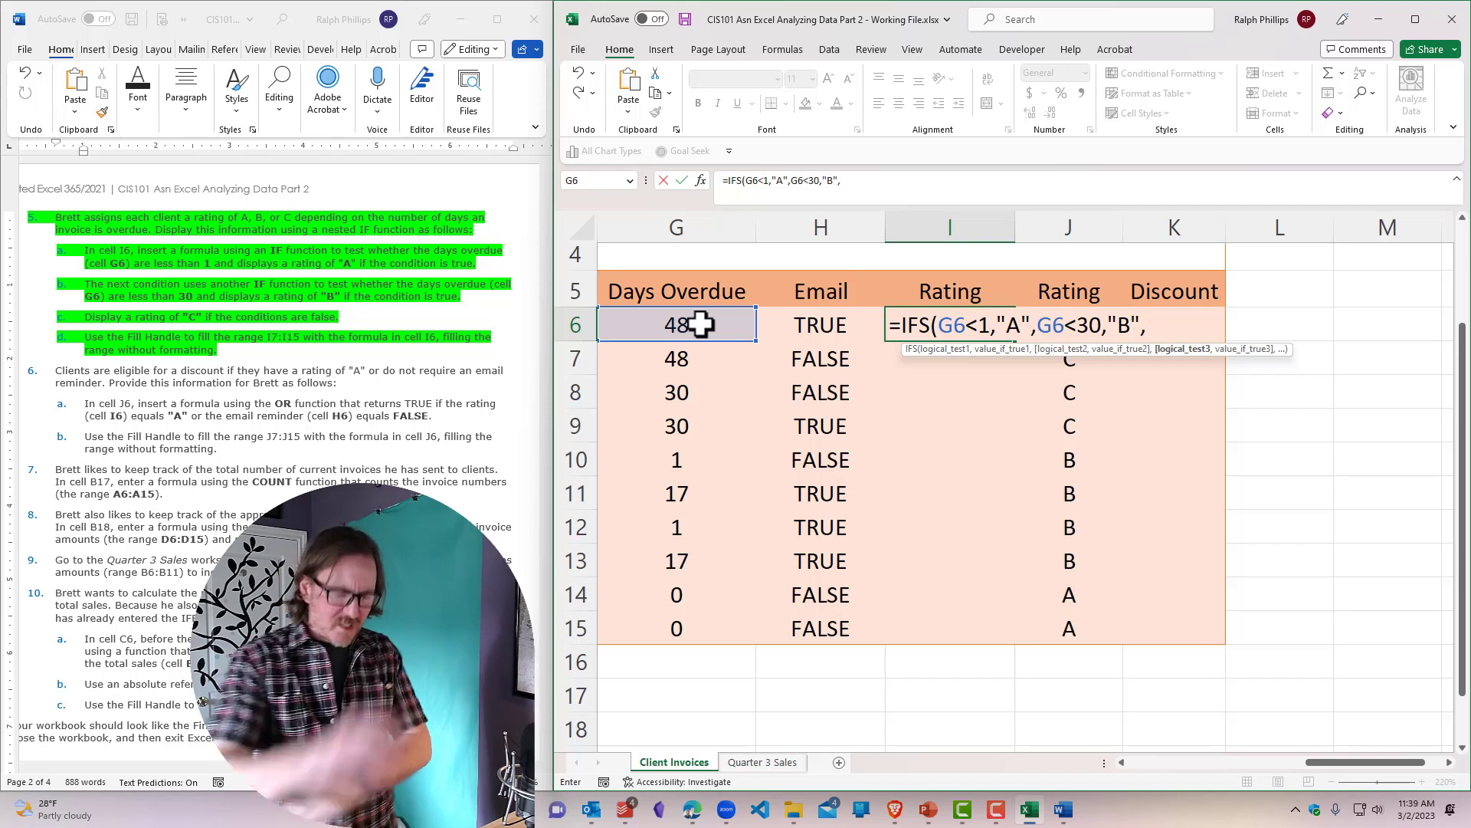
Step: Complete the IFS formula in cell I6 with a third test, G6<1000, returning "C"
text(,)
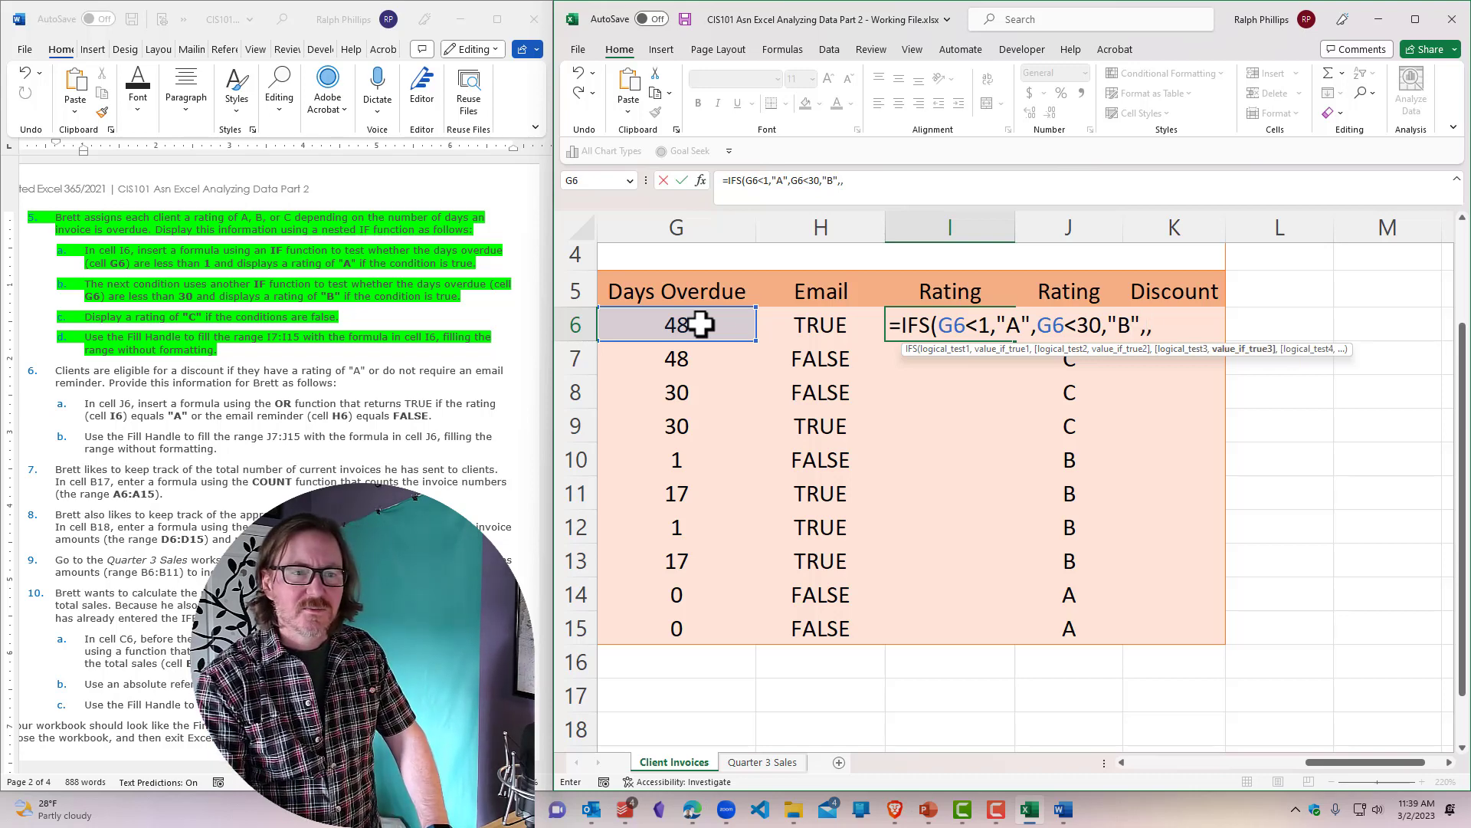
key(BackSpace)
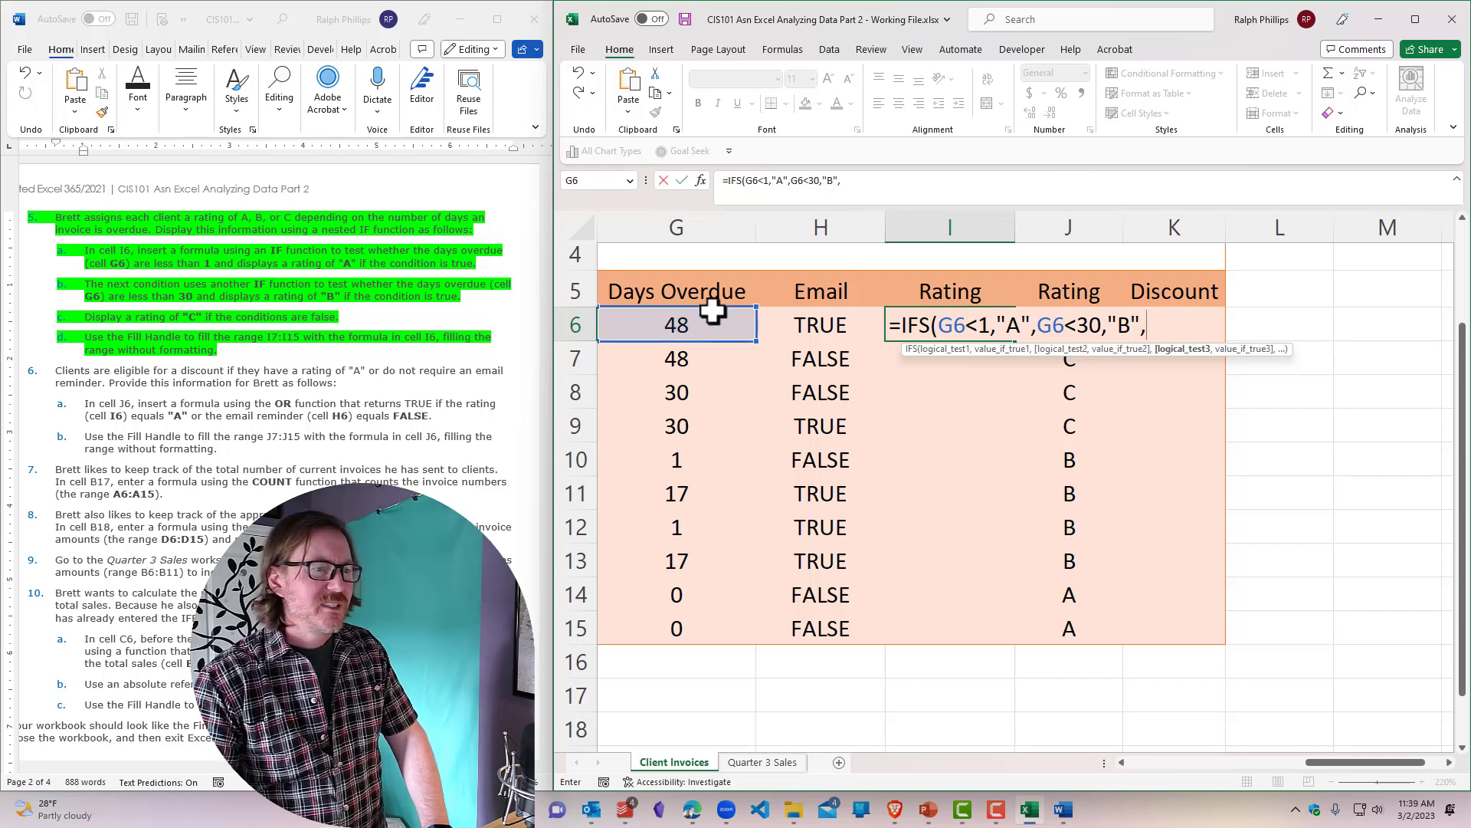
click(687, 330)
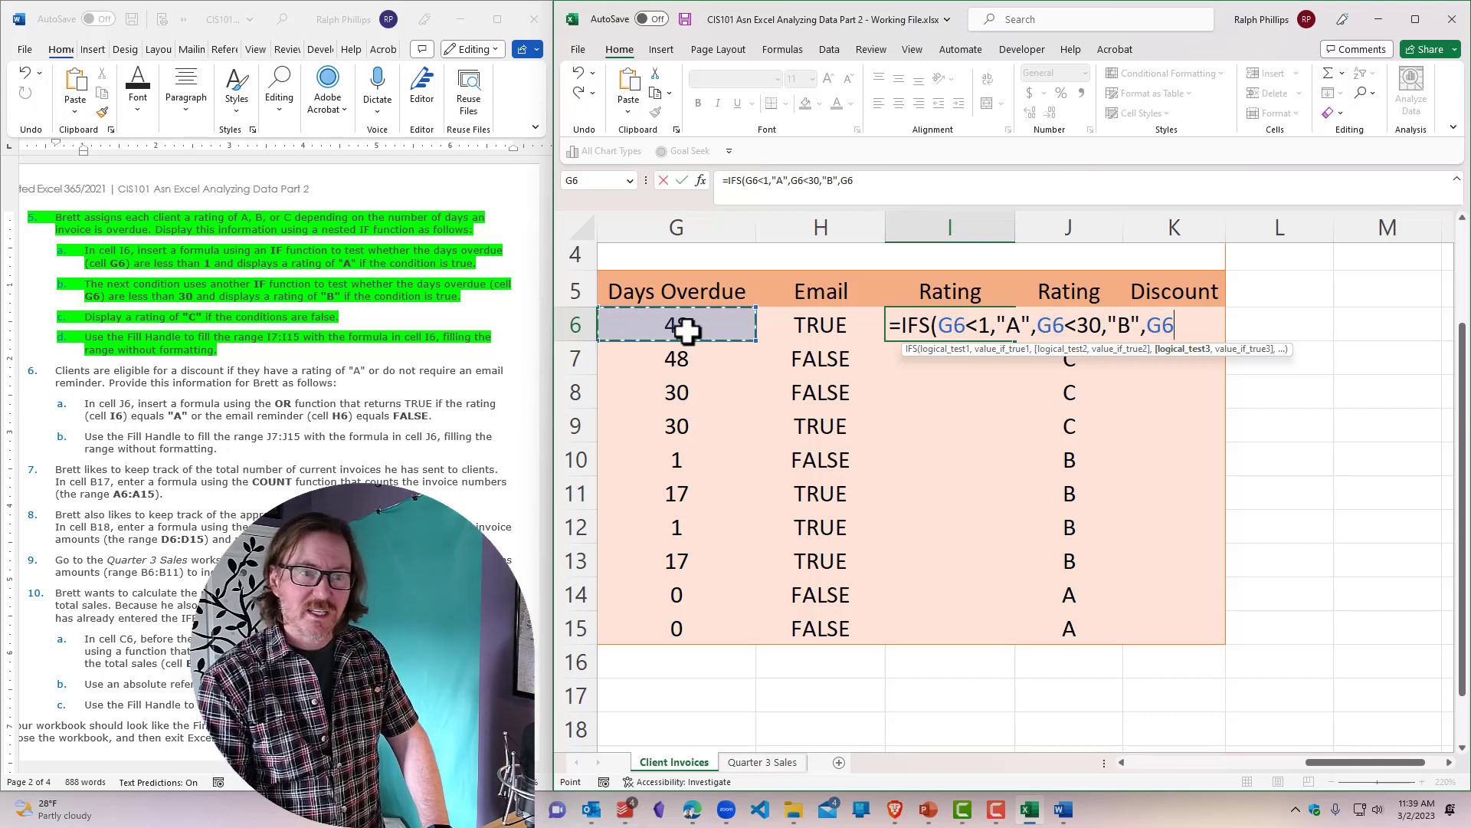
text(<)
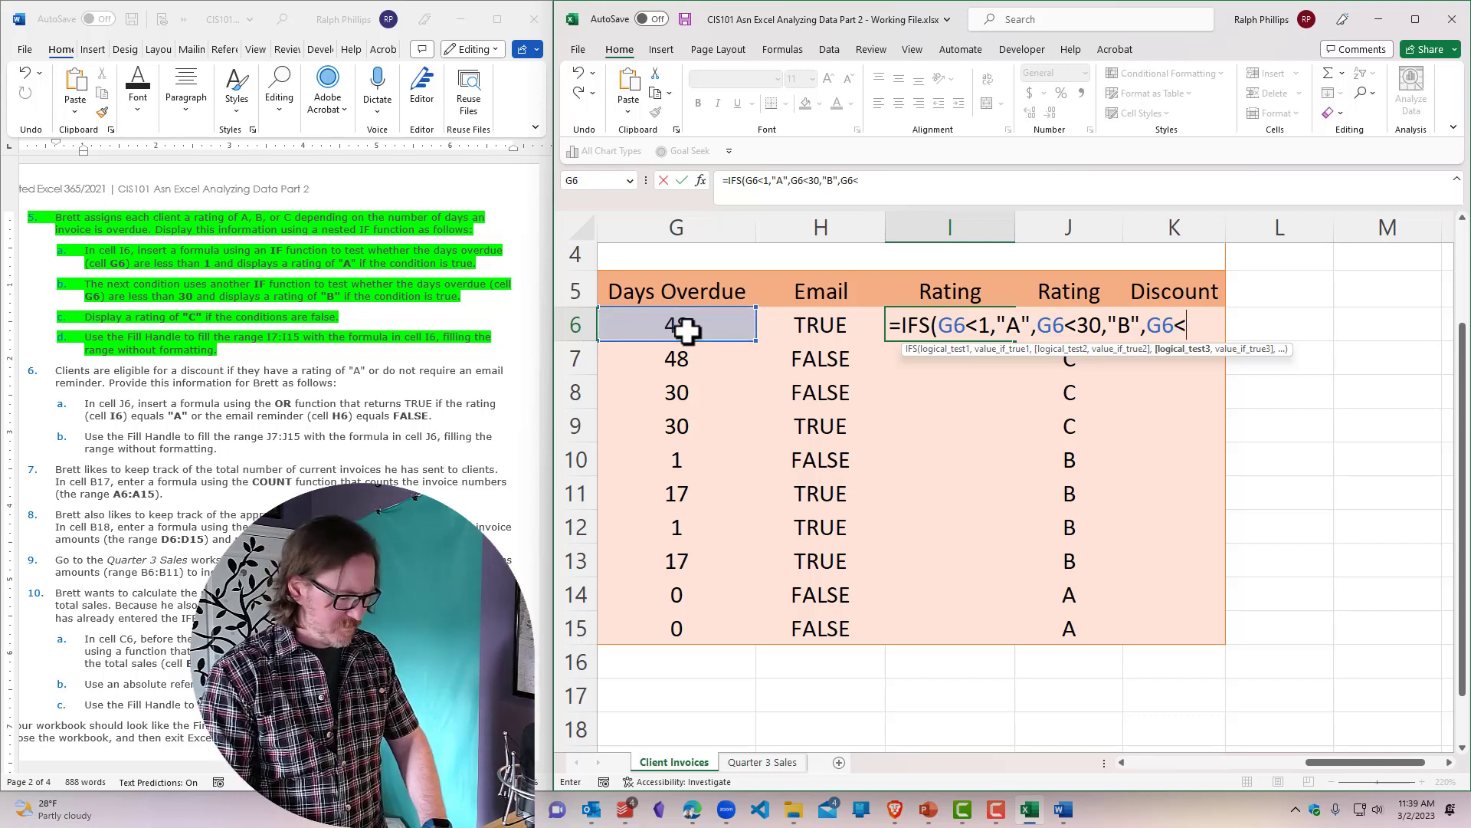
text(1000)
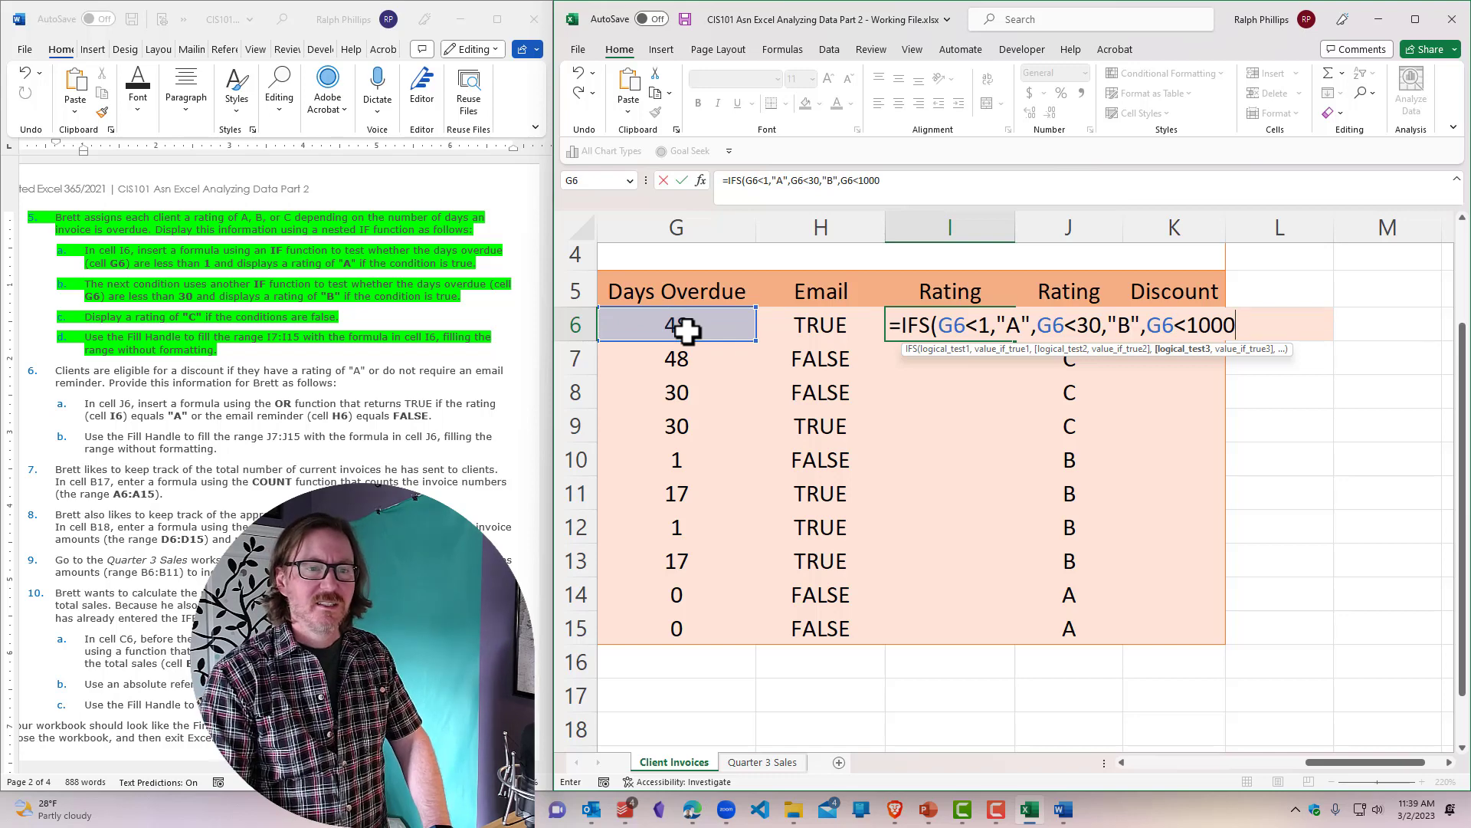
text(,"C)
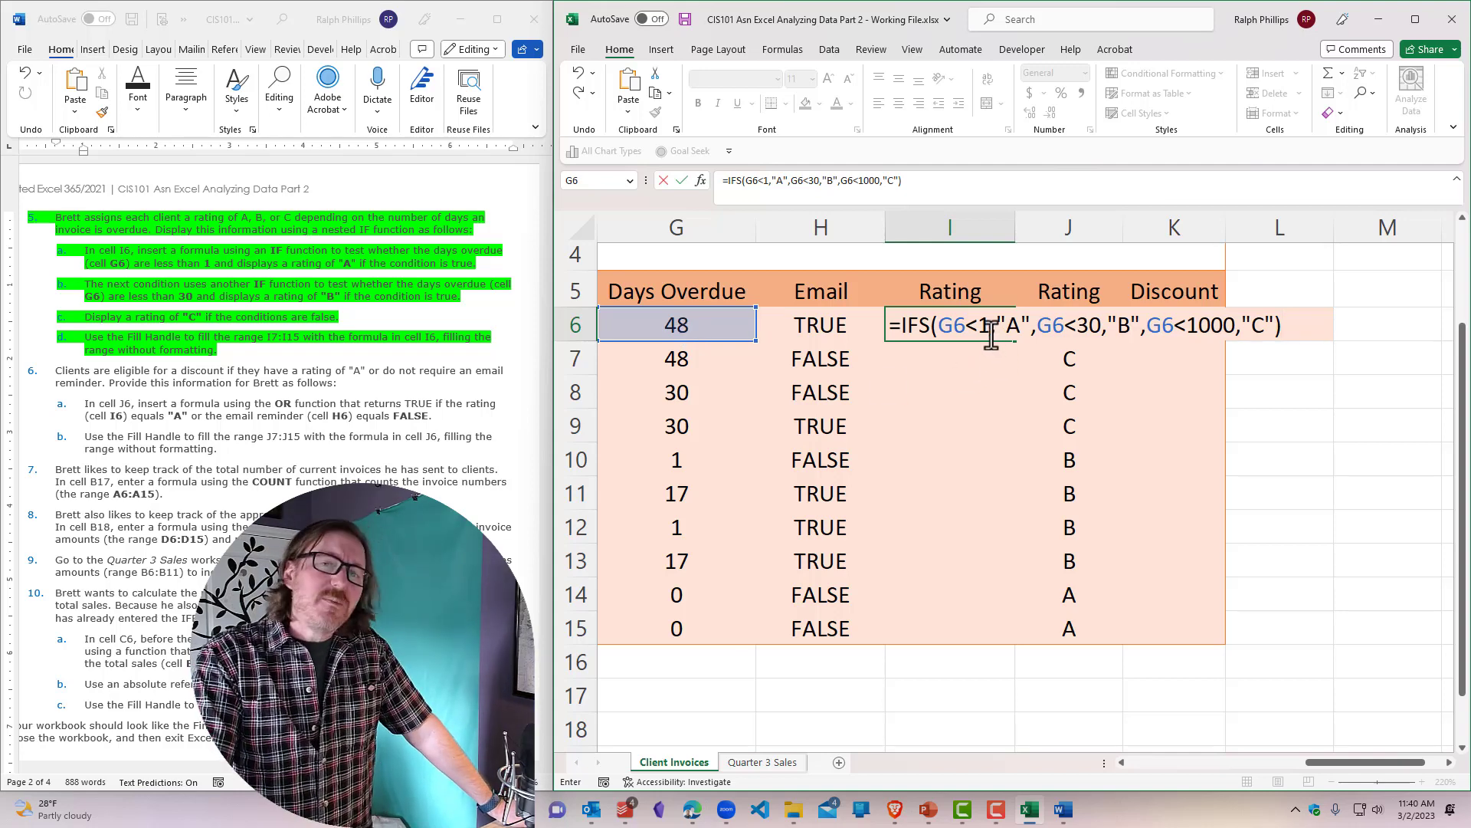
drag(939, 325, 1119, 320)
drag(1127, 325, 1274, 337)
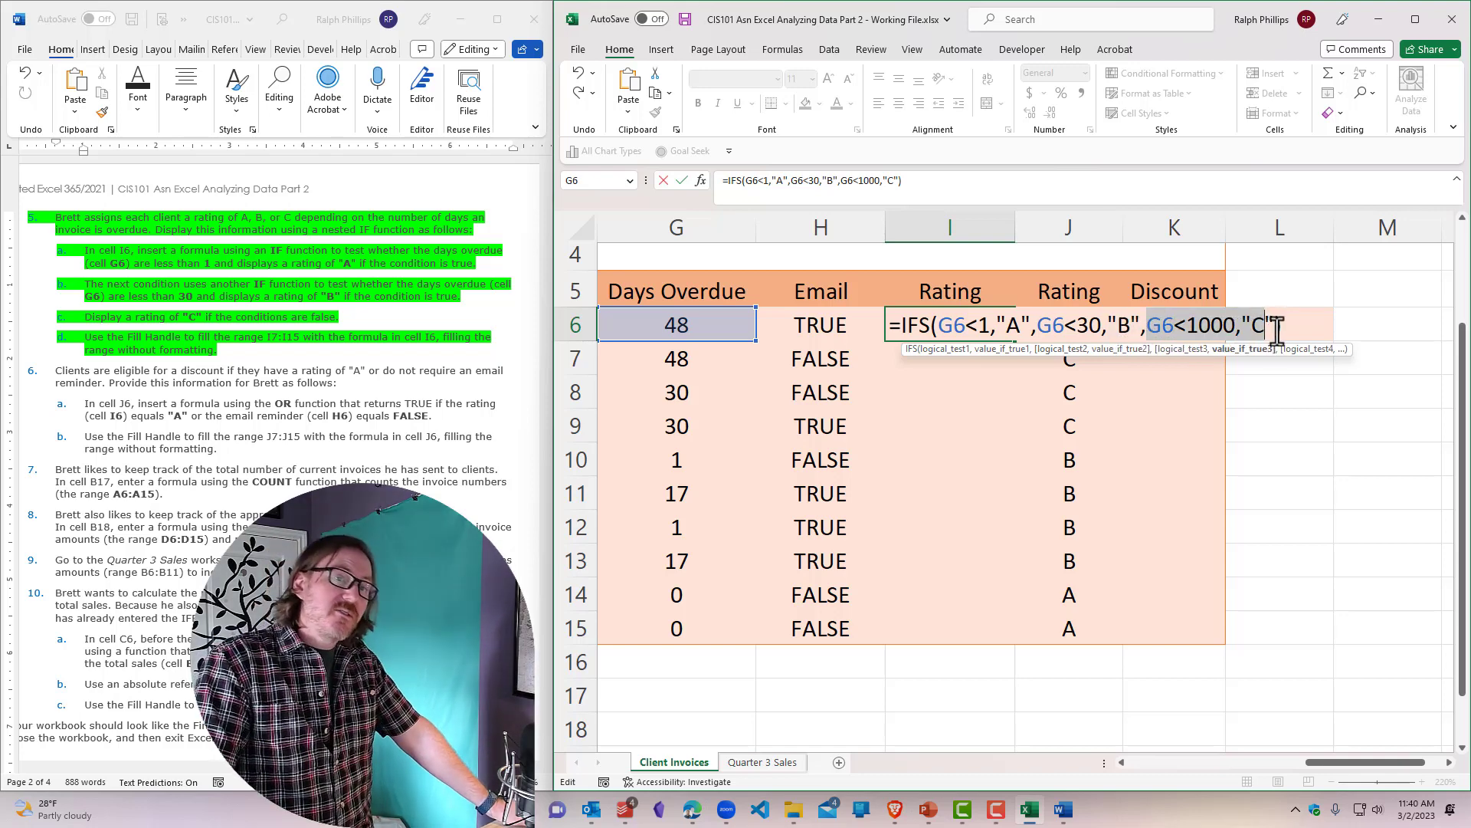
click(1287, 325)
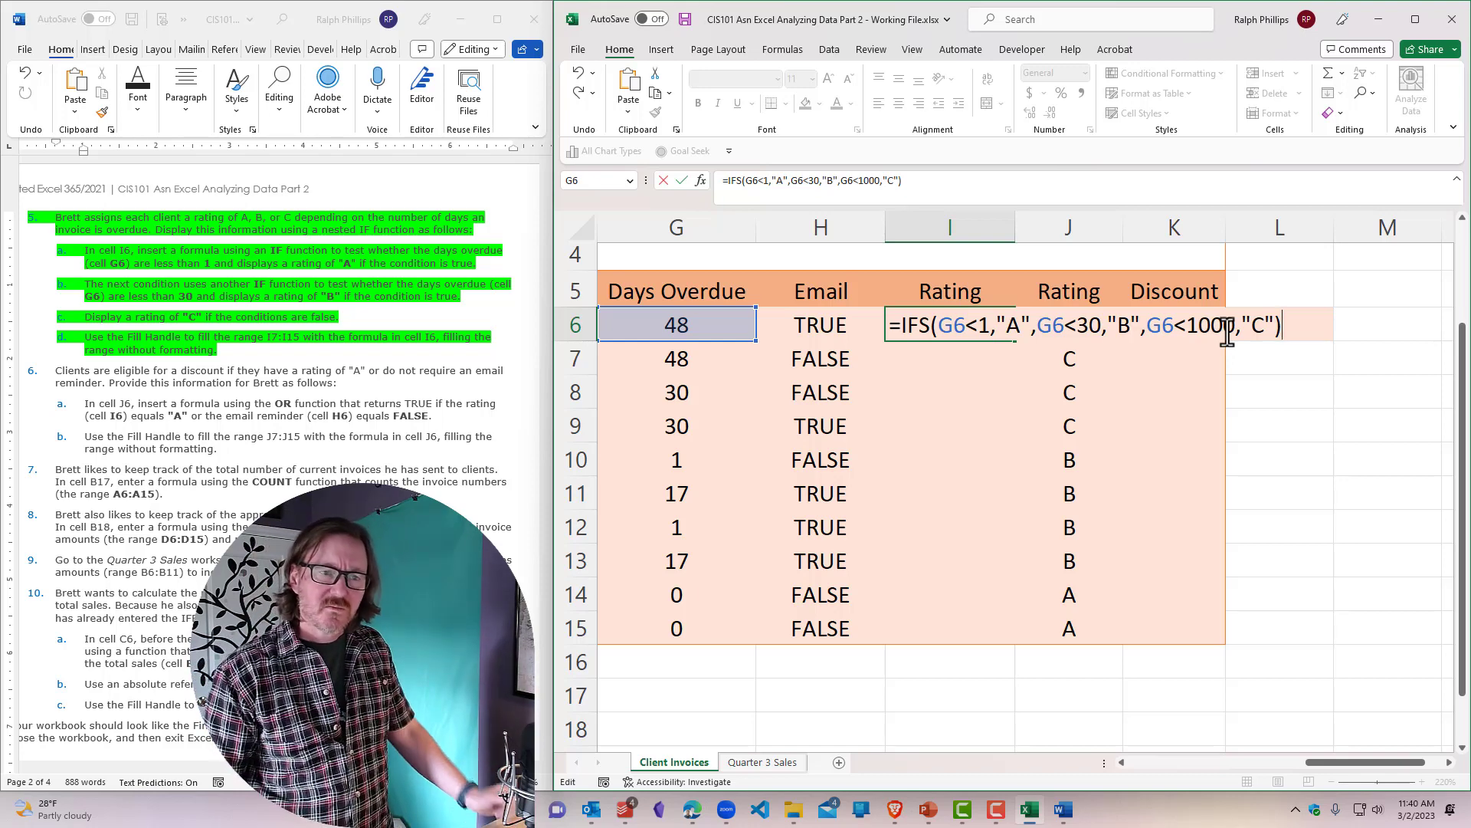
key(Return)
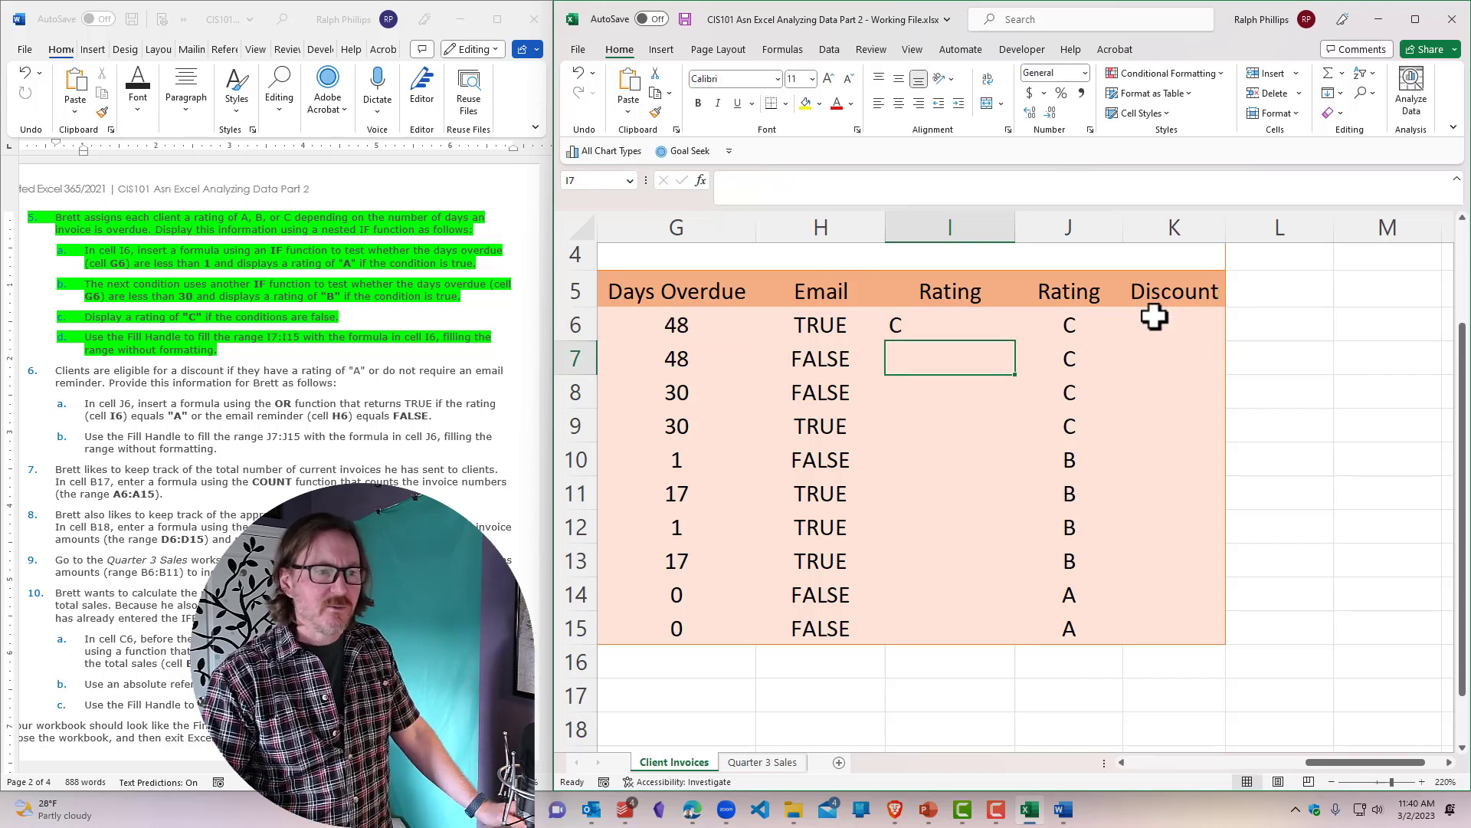
Step: Fill the IFS formula from I6 down through I15 without formatting
click(981, 326)
drag(1013, 342, 1013, 638)
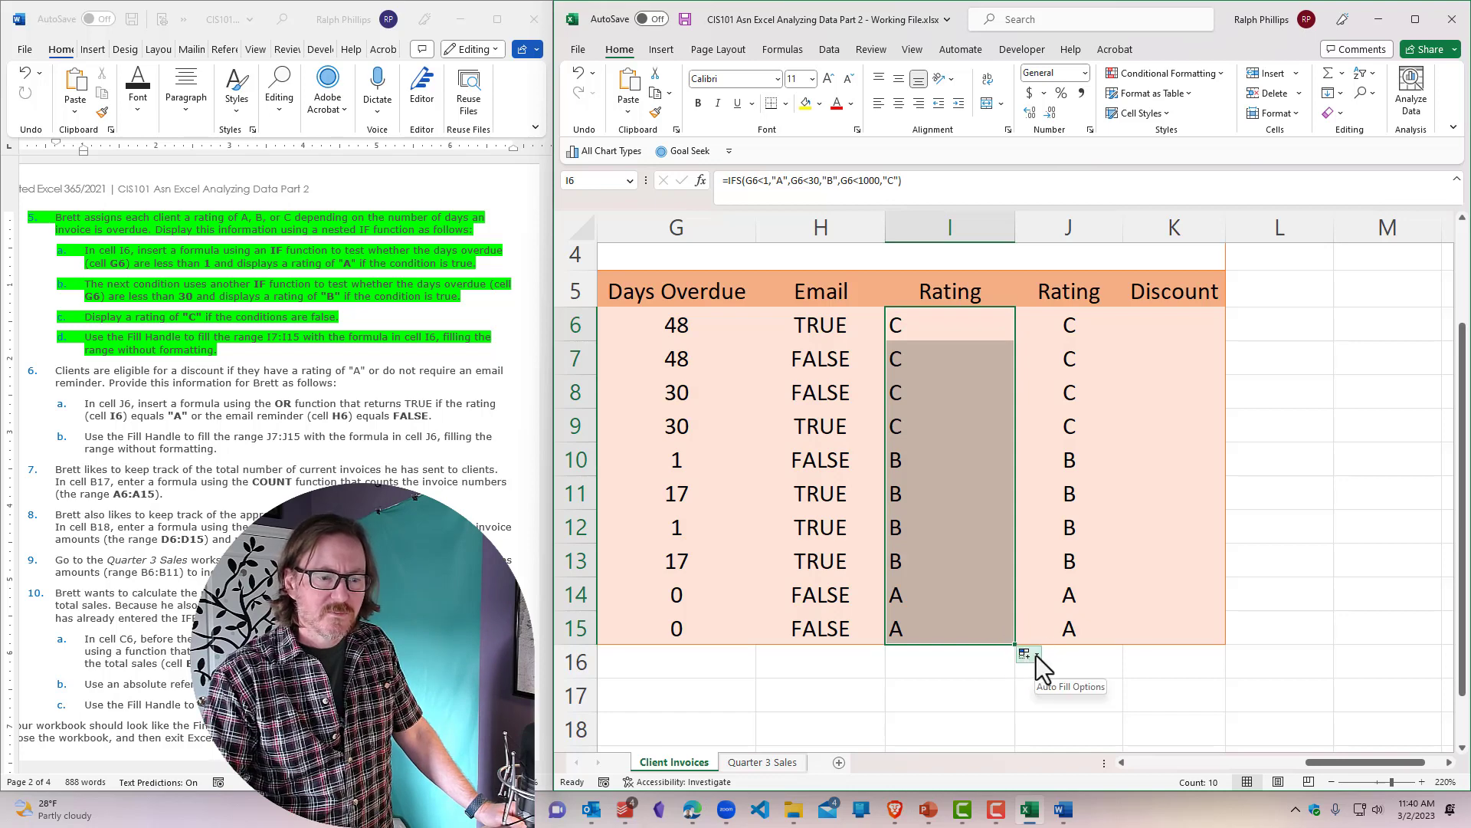
click(1036, 655)
click(1056, 705)
click(973, 529)
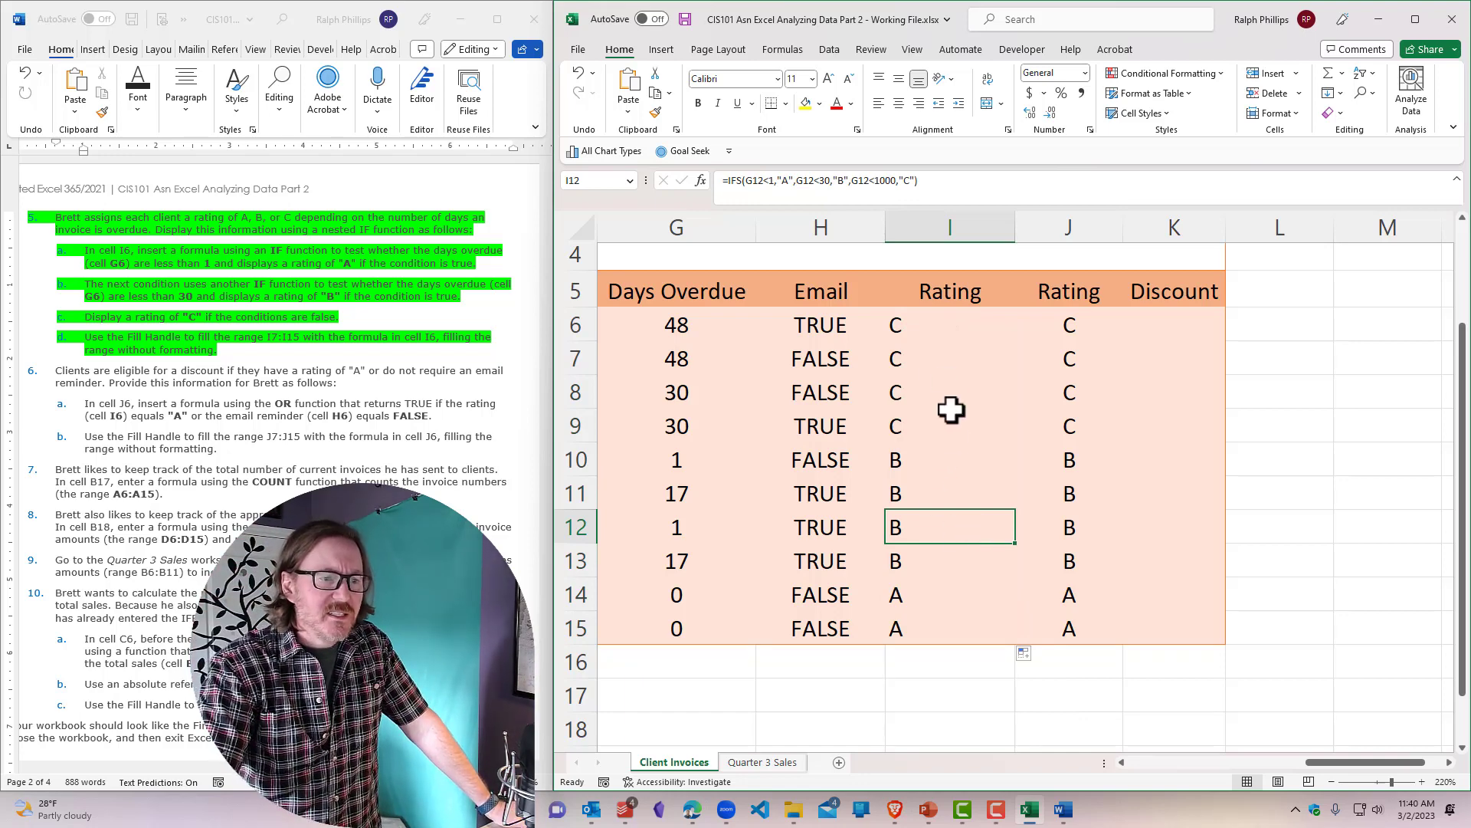
Step: Compare the IFS formula in I6 with the nested IF formula in J6, leaving both as they are
double_click(948, 329)
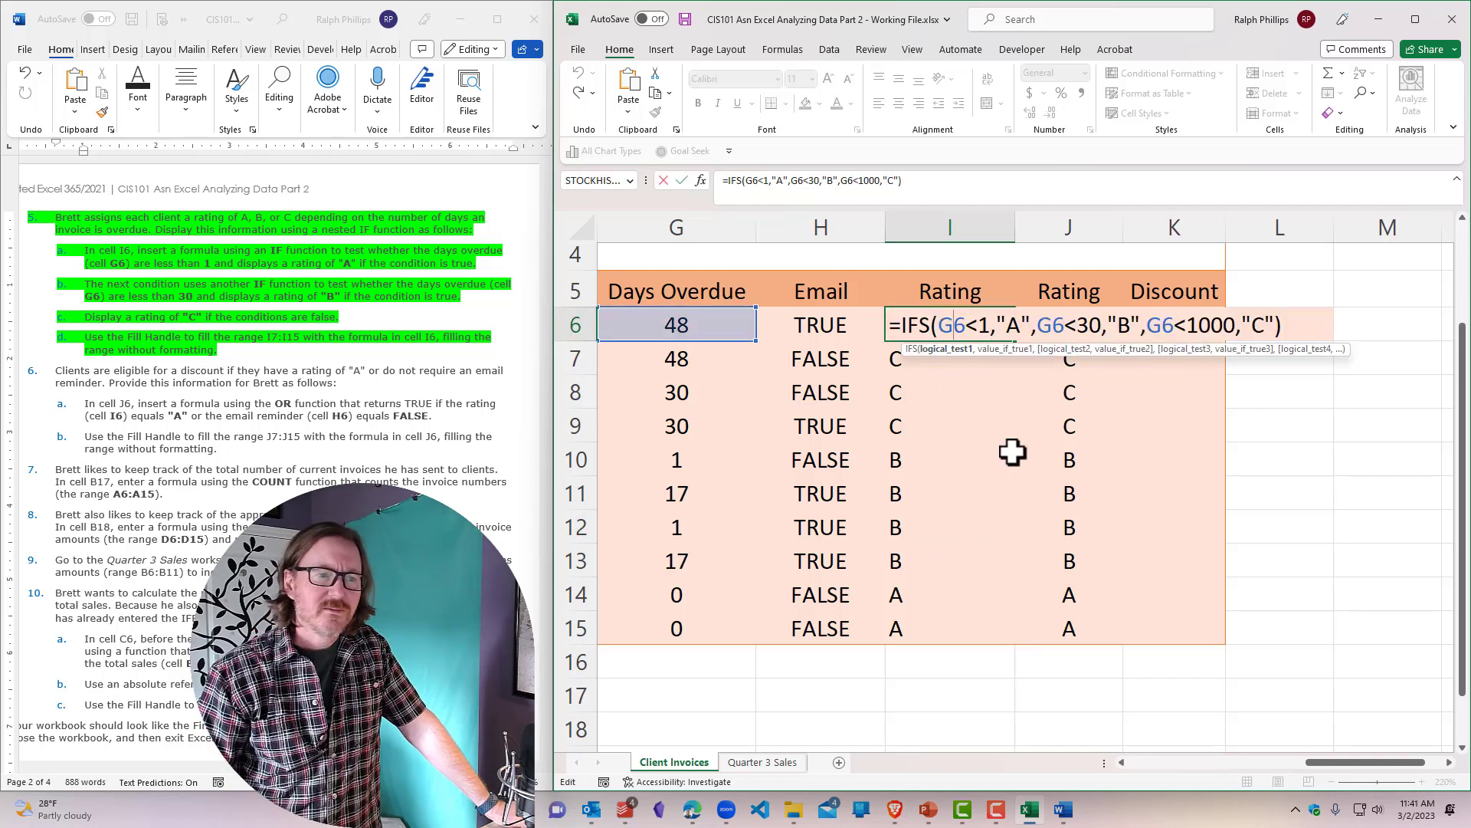
key(Return)
double_click(1088, 325)
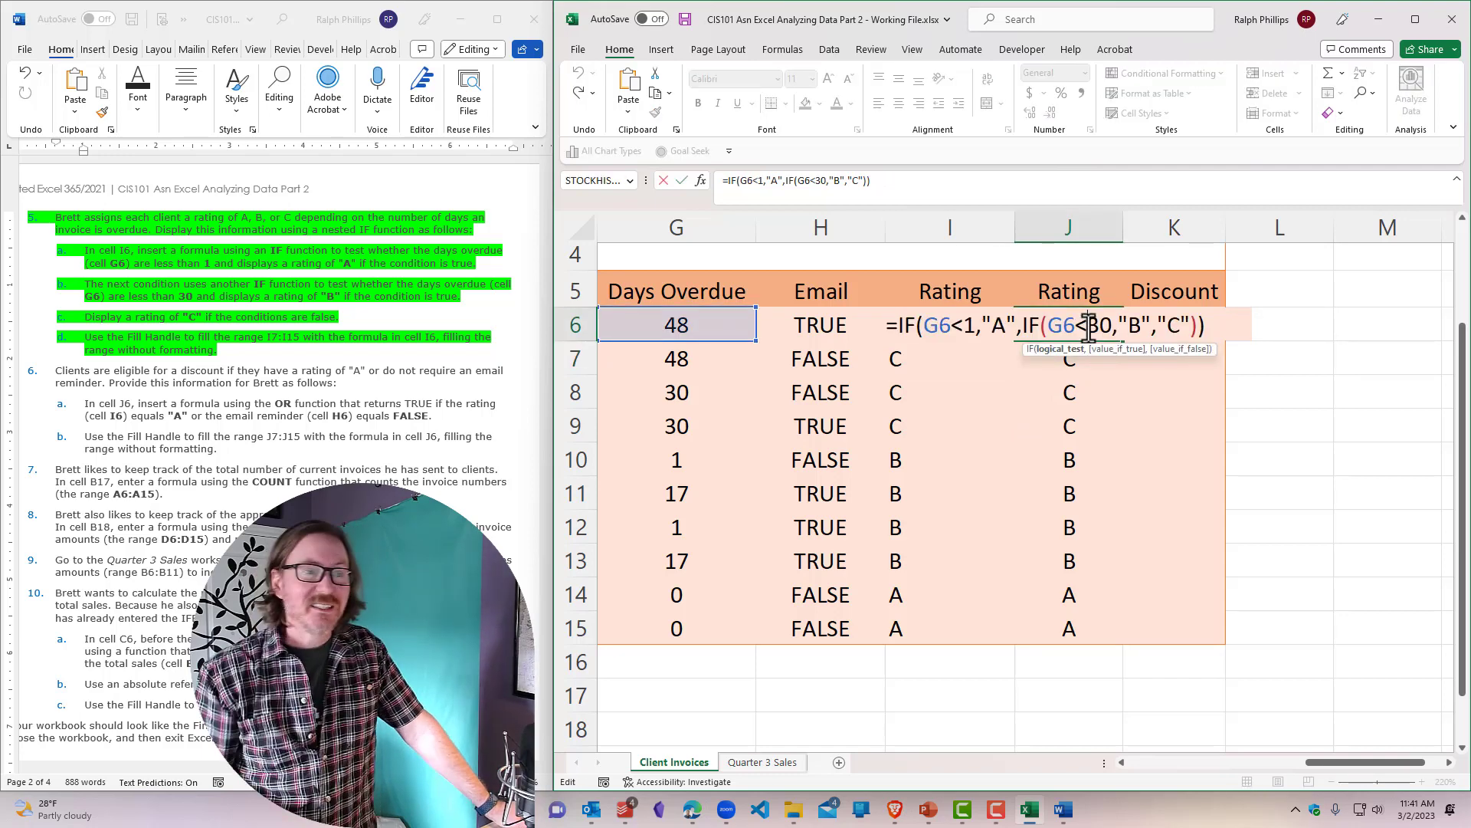
key(Return)
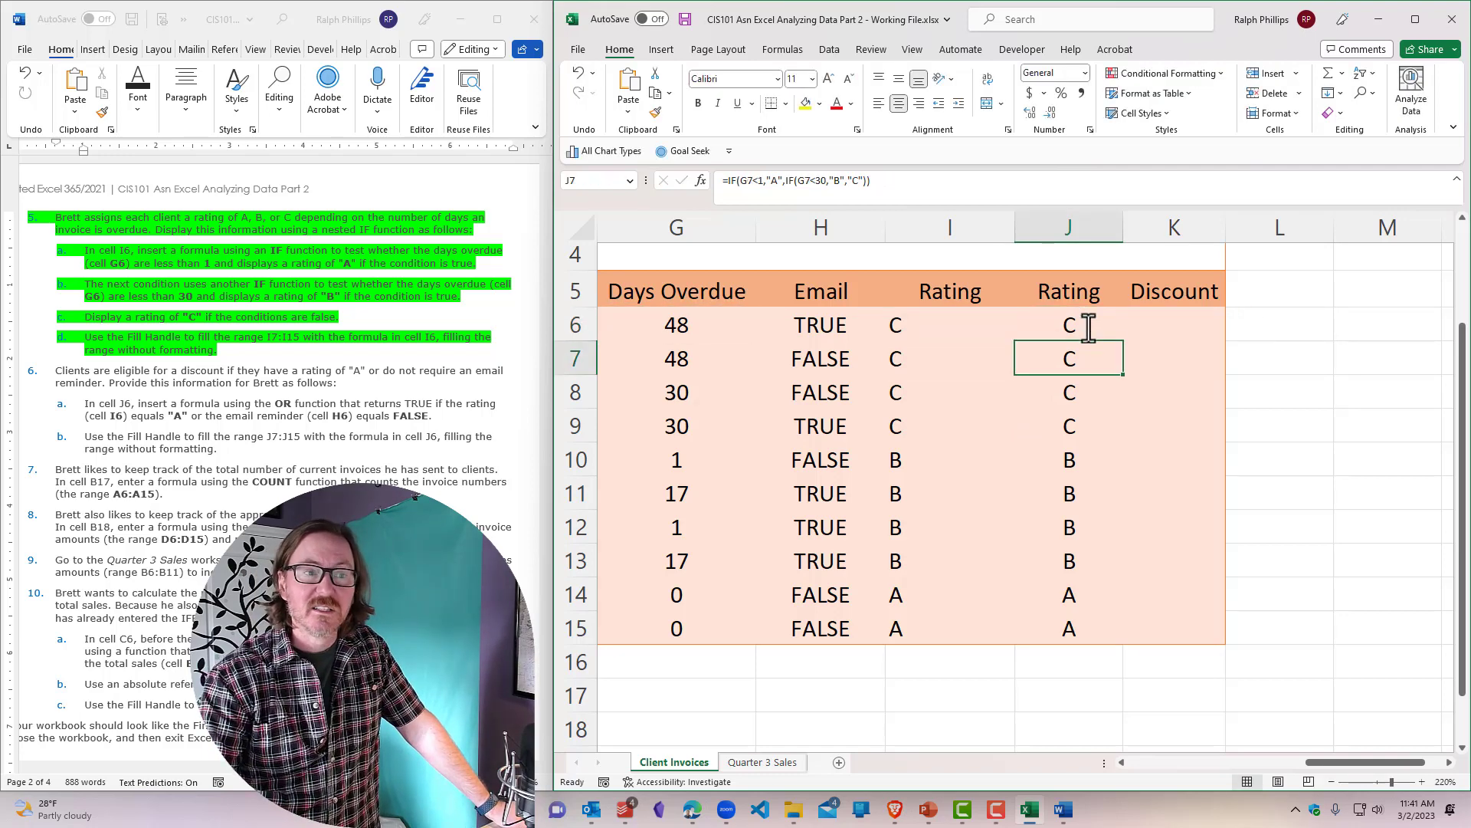
double_click(939, 325)
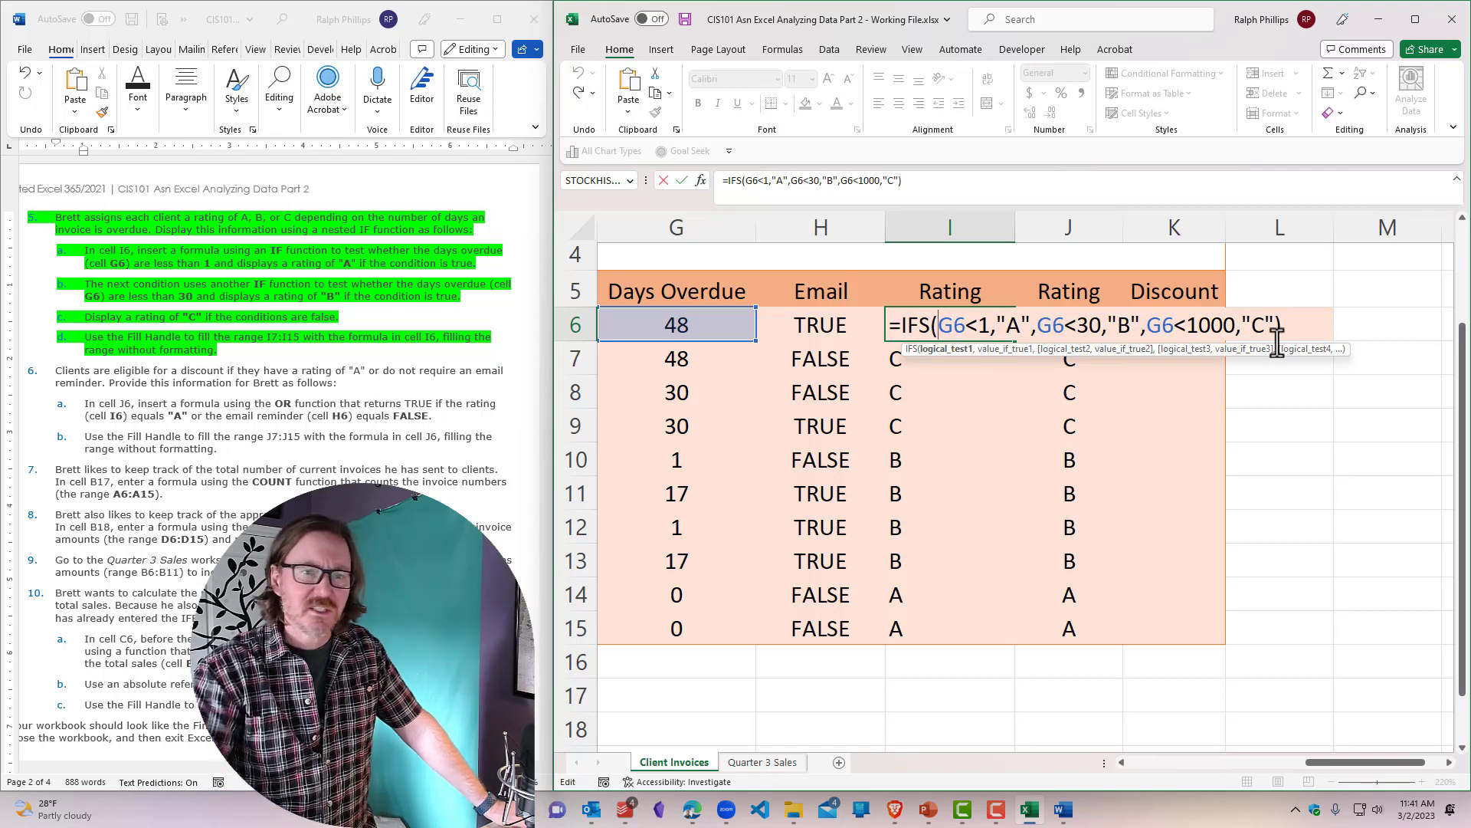
key(Return)
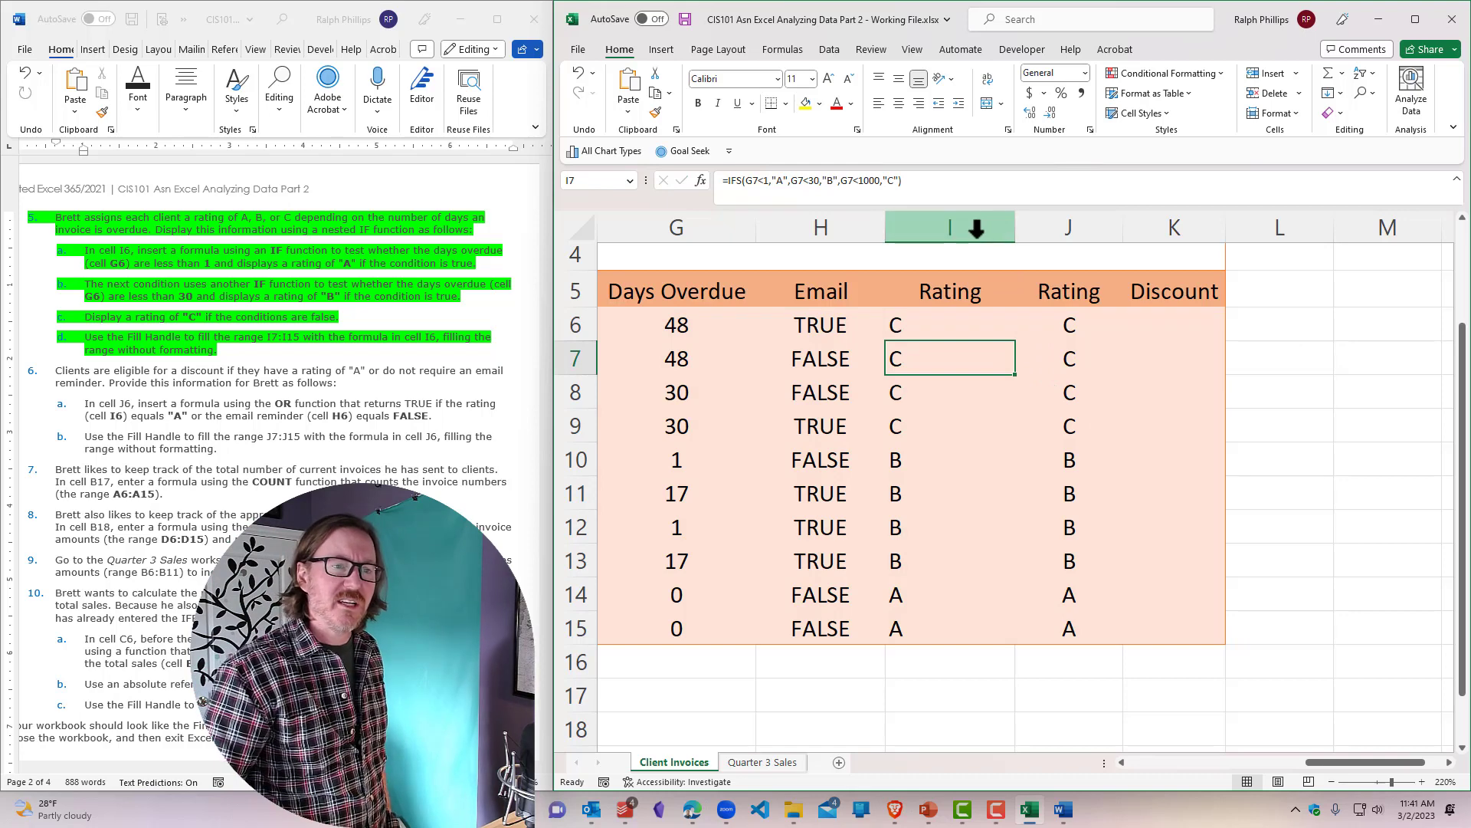
Step: Narrow column I slightly and center the heading and ratings in I5:I15
mouse_move(969, 228)
mouse_down()
mouse_move(1051, 230)
mouse_move(1003, 239)
mouse_up()
click(1034, 387)
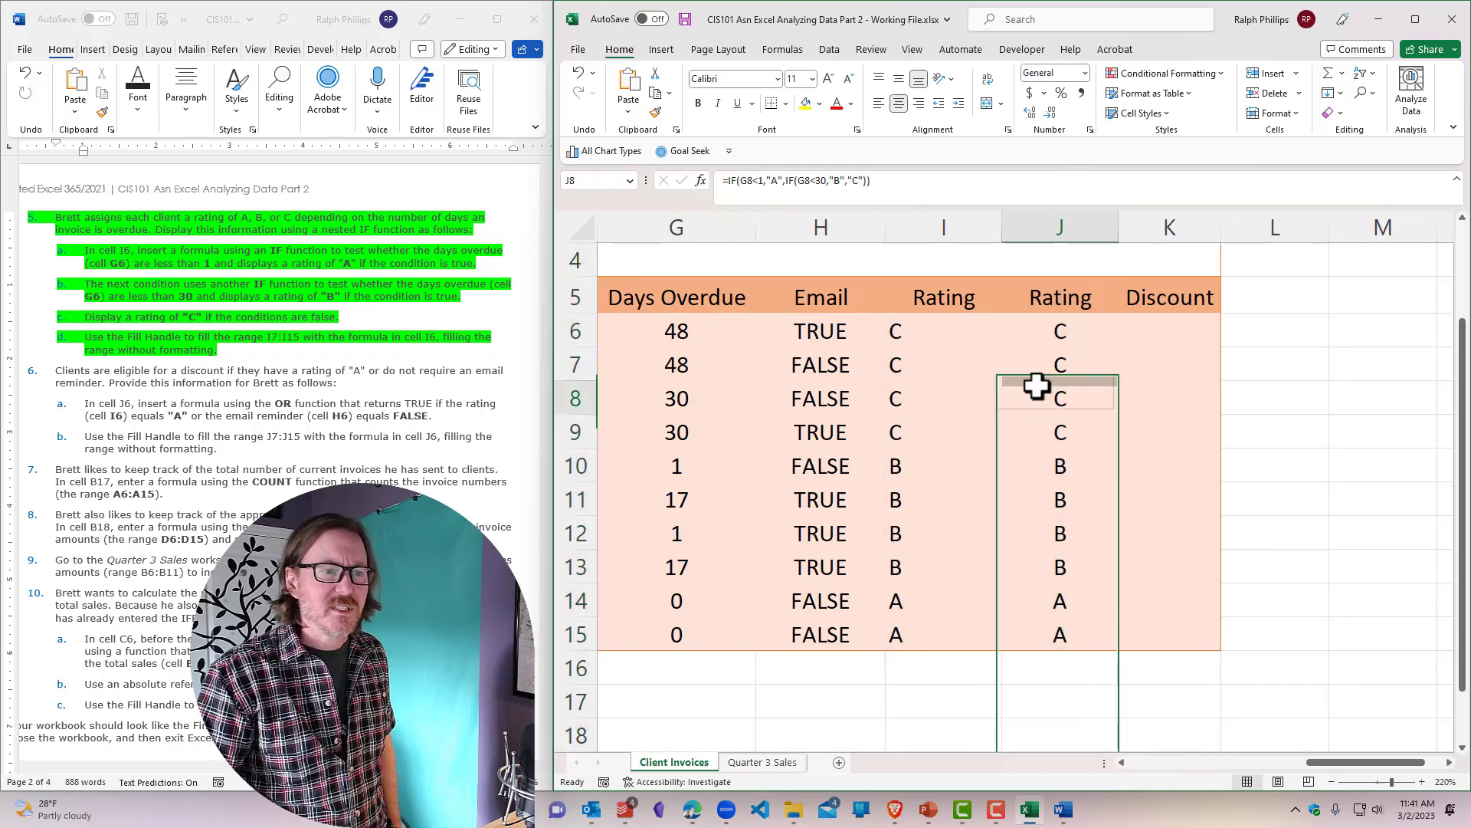
drag(976, 299, 949, 640)
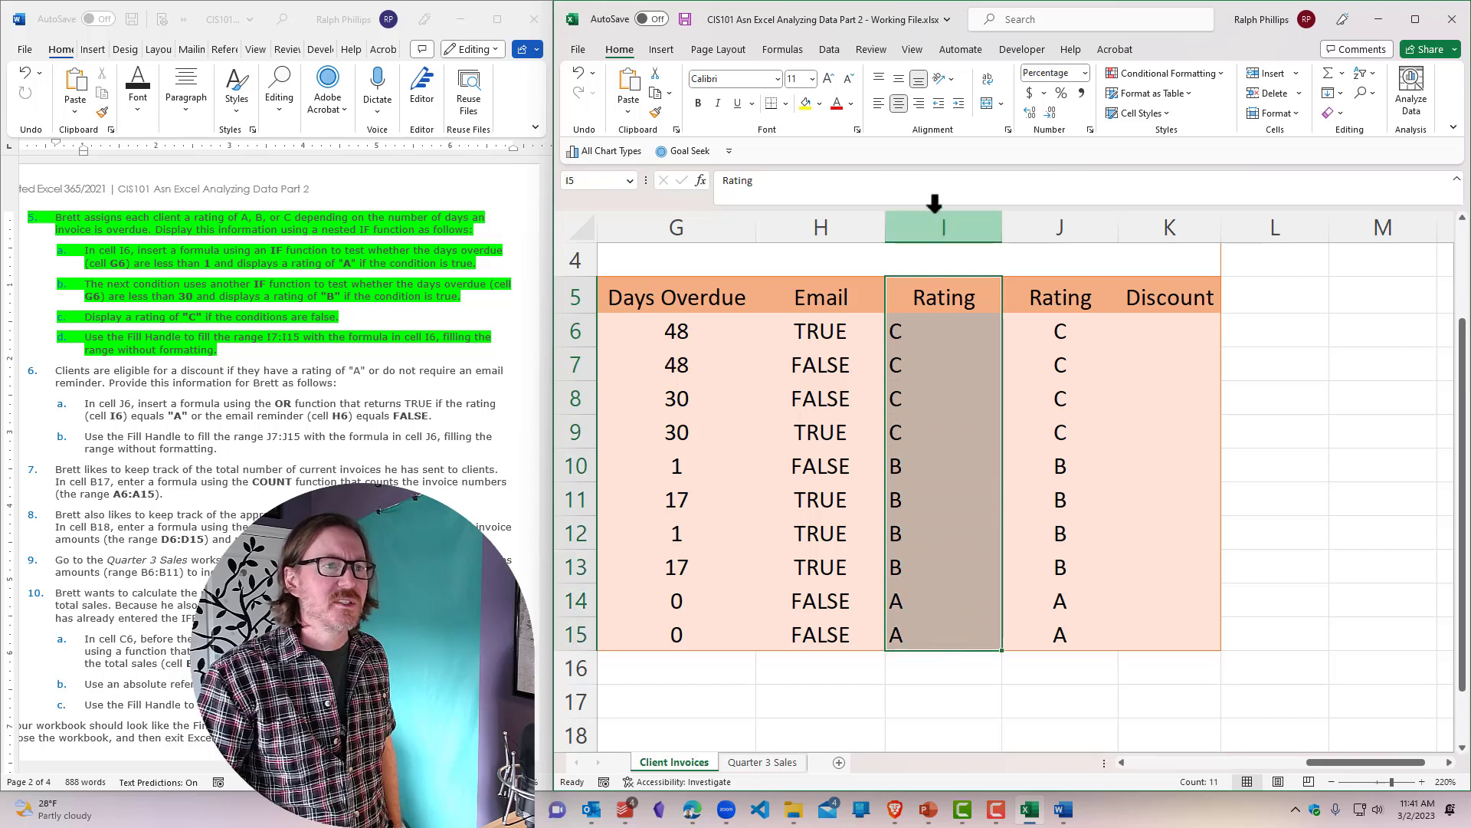
click(899, 103)
click(898, 105)
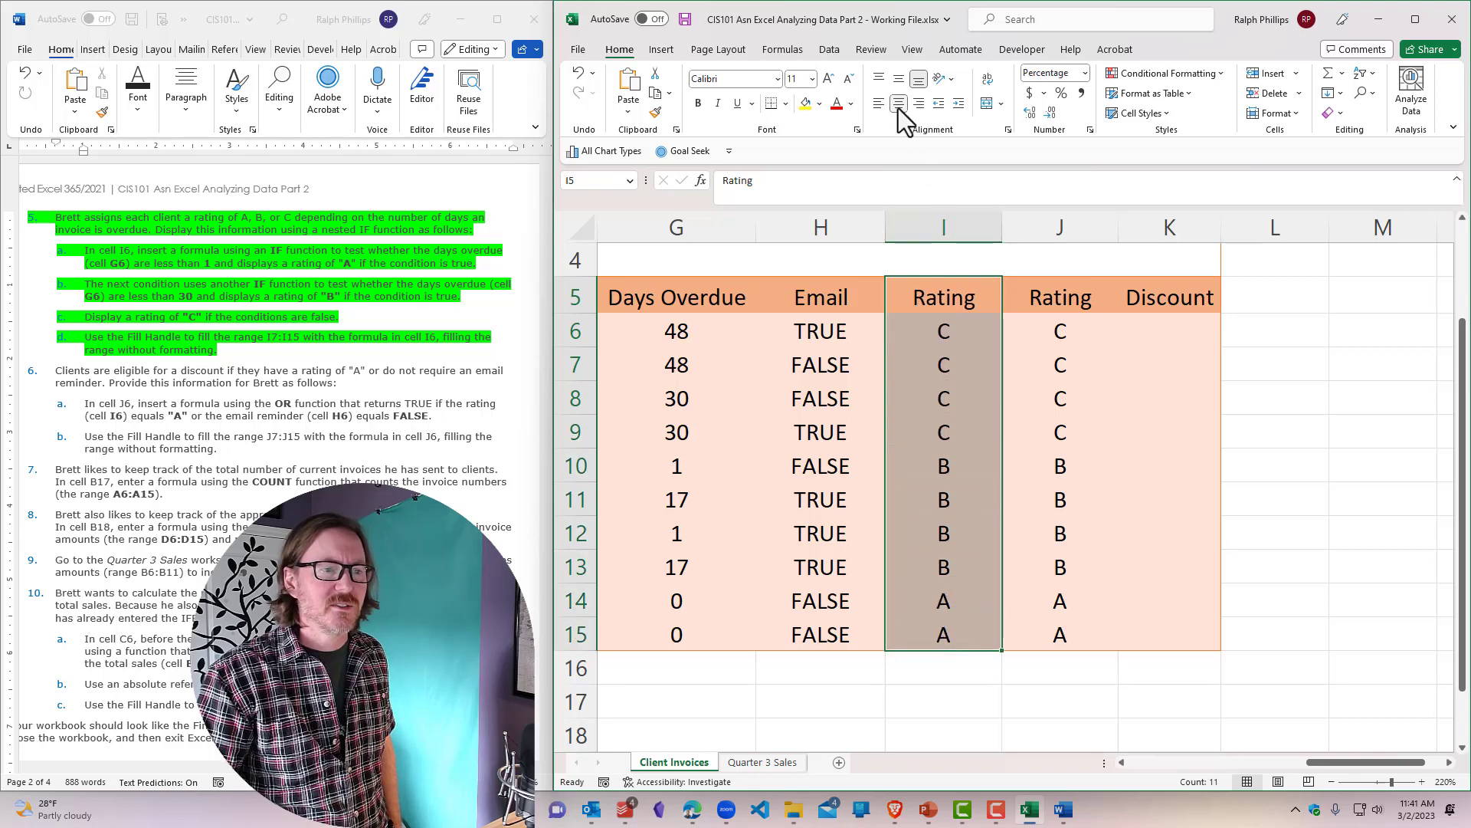
click(1027, 430)
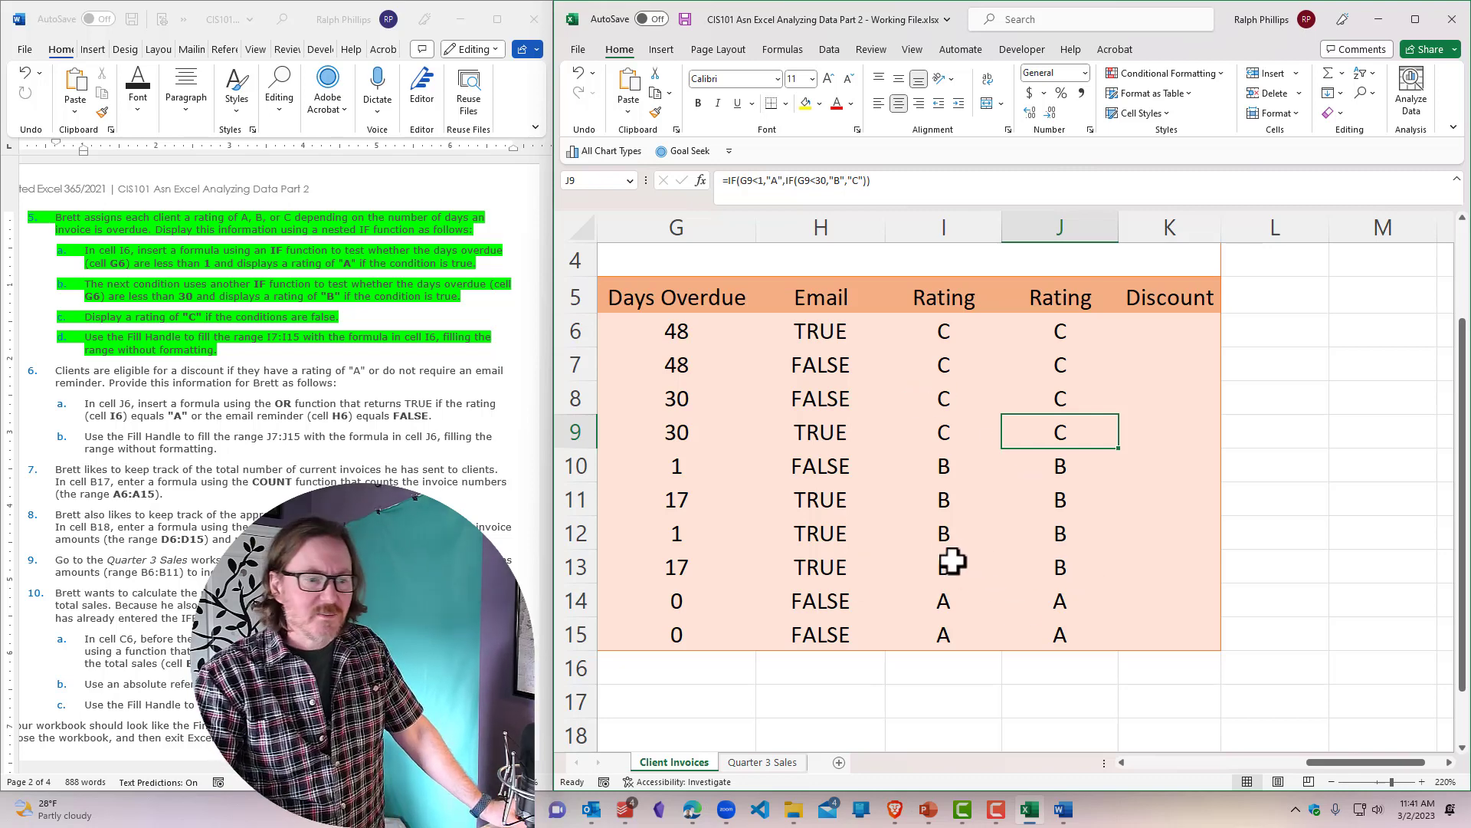
Step: Examine the two Rating columns row by row, including the formulas in I7 and J7
scroll(954, 563, down, 6)
scroll(955, 565, up, 5)
scroll(956, 567, up, 2)
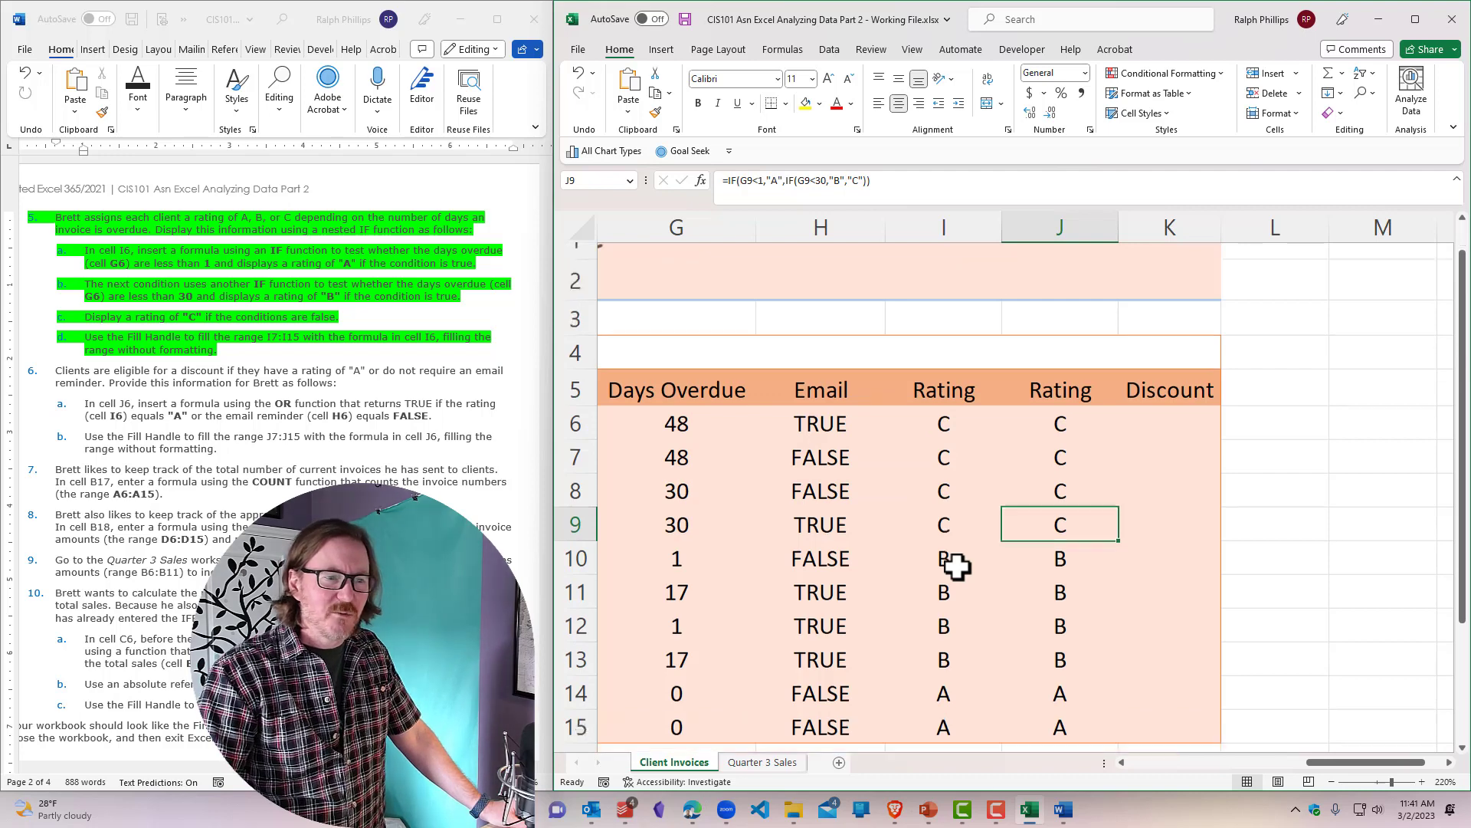
scroll(956, 567, down, 2)
scroll(956, 567, up, 1)
scroll(957, 567, down, 1)
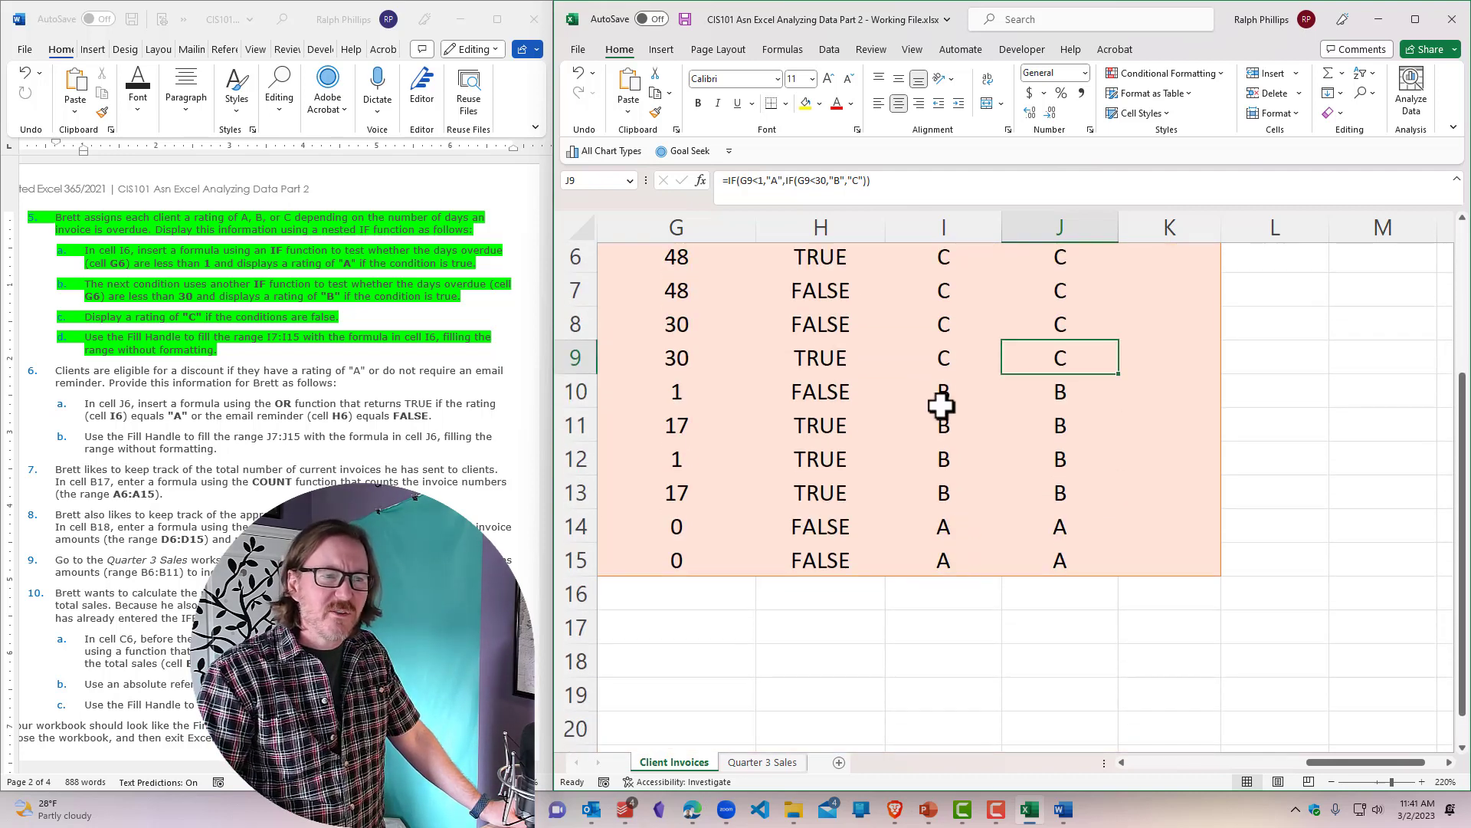
click(942, 301)
click(1072, 295)
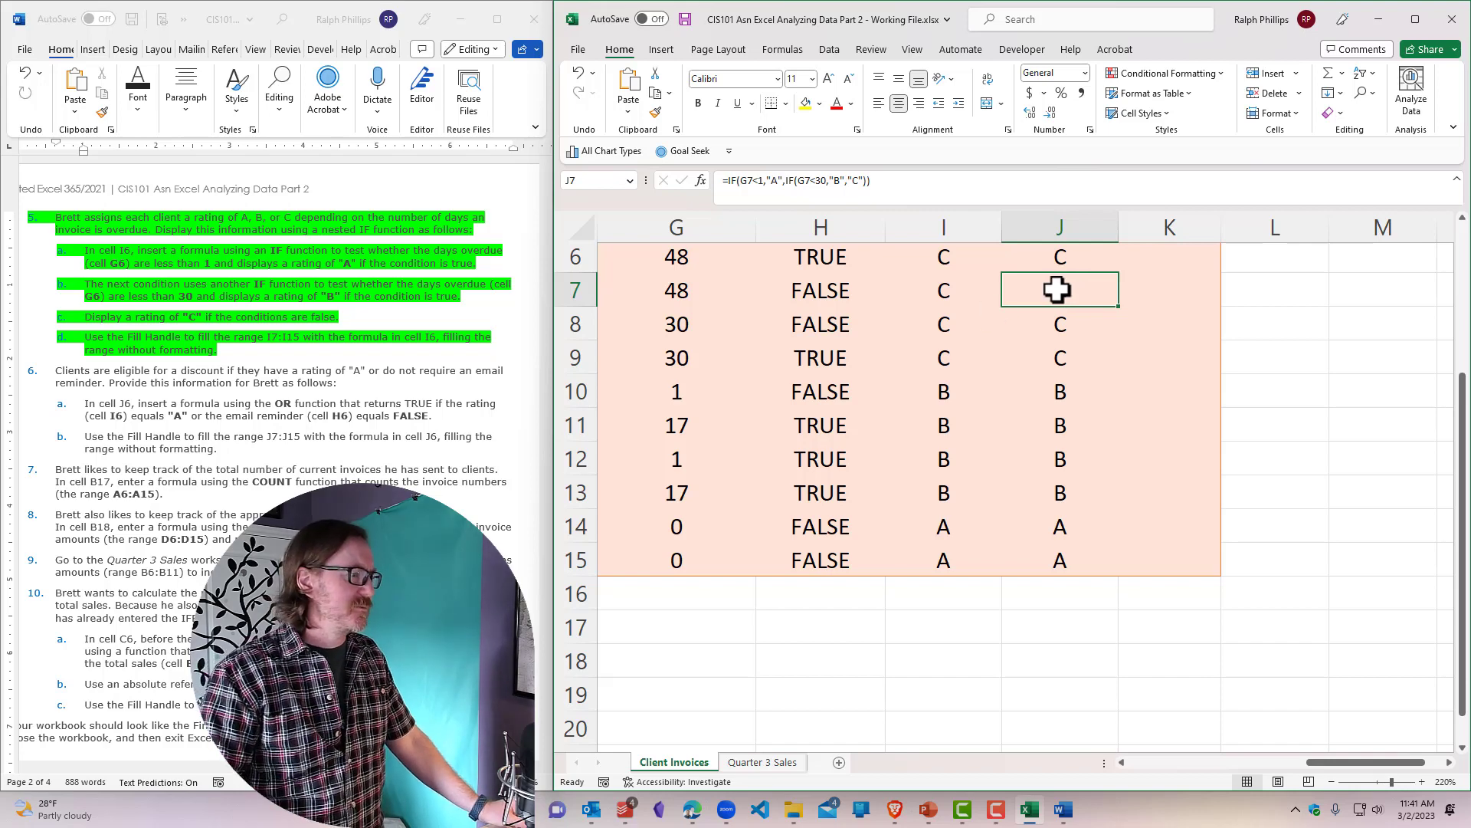
Step: Switch to the Word instructions and highlight item 6 with its sub-items a and b in yellow
scroll(207, 425, down, 2)
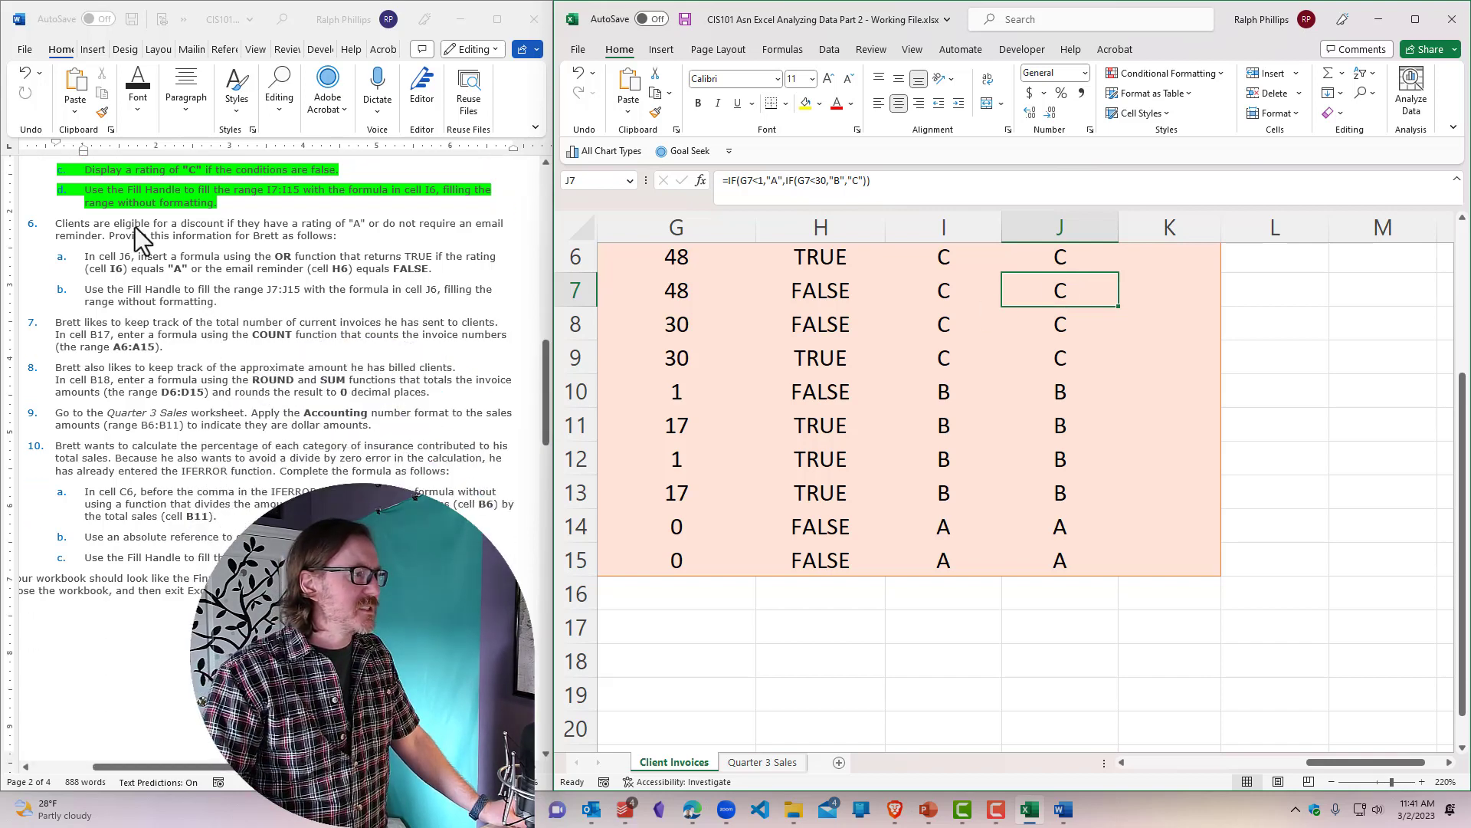
drag(53, 220, 293, 303)
click(140, 108)
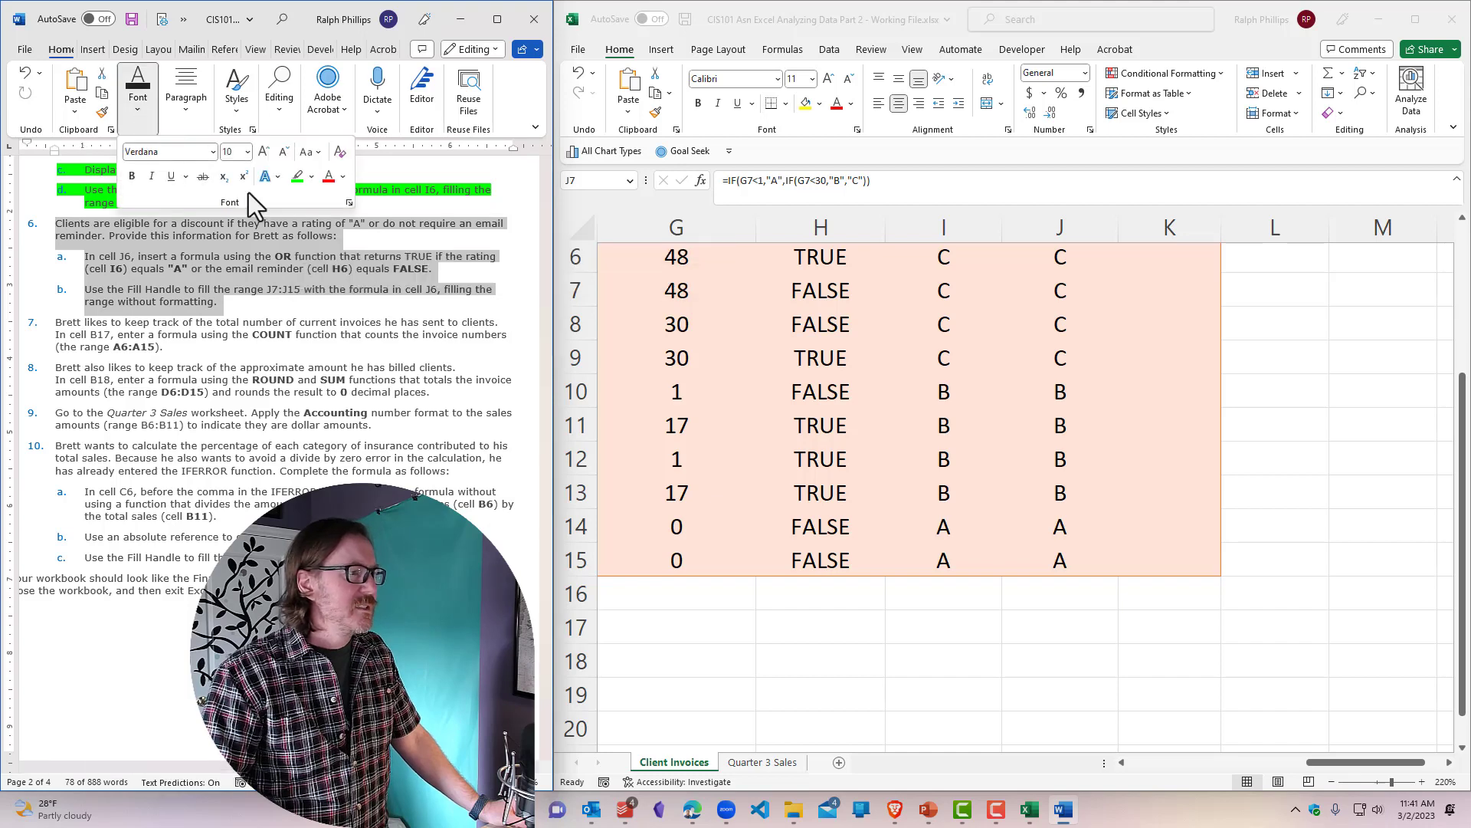
click(312, 177)
click(297, 196)
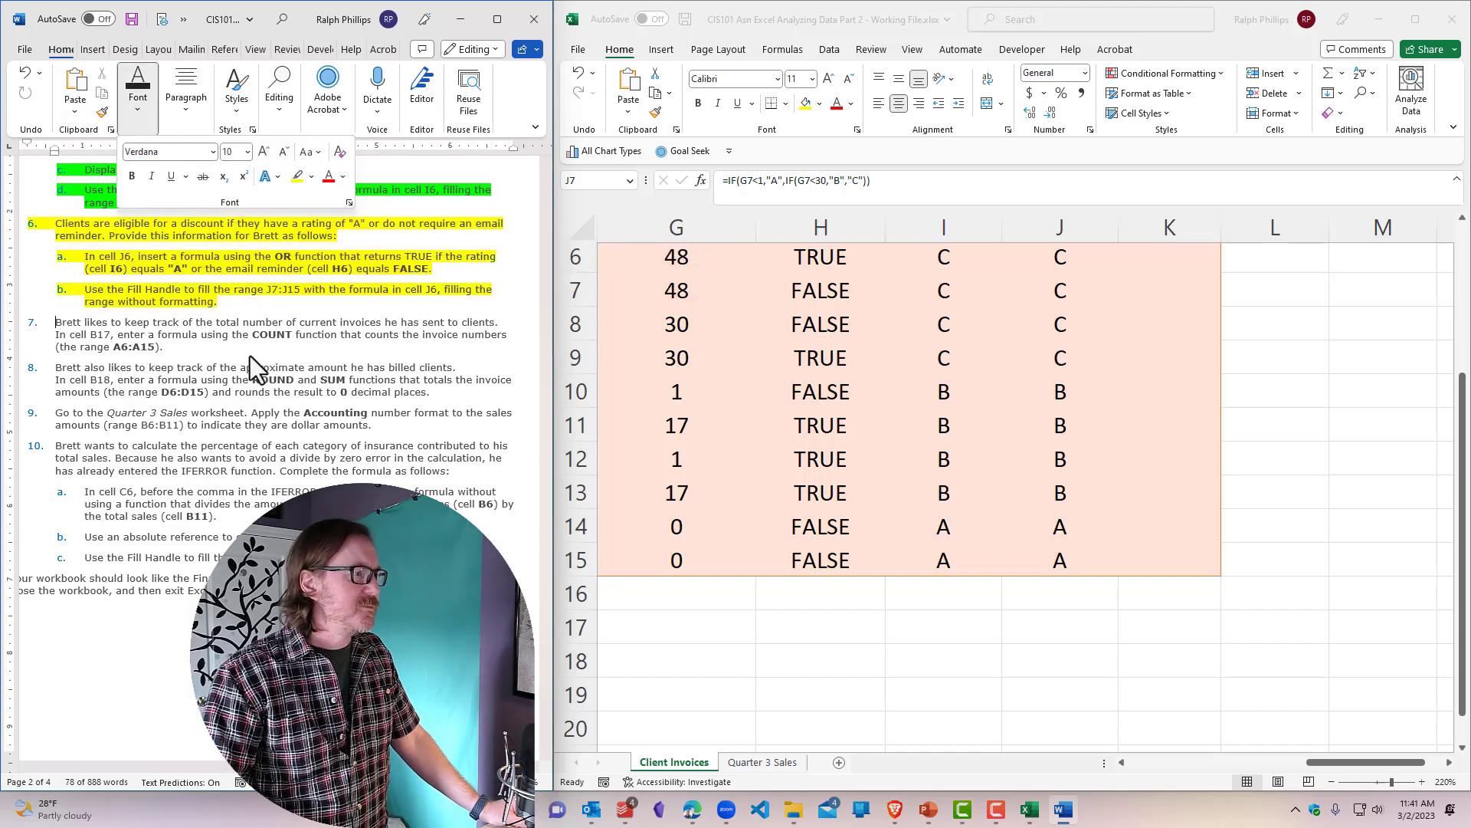
click(240, 360)
scroll(241, 361, down, 1)
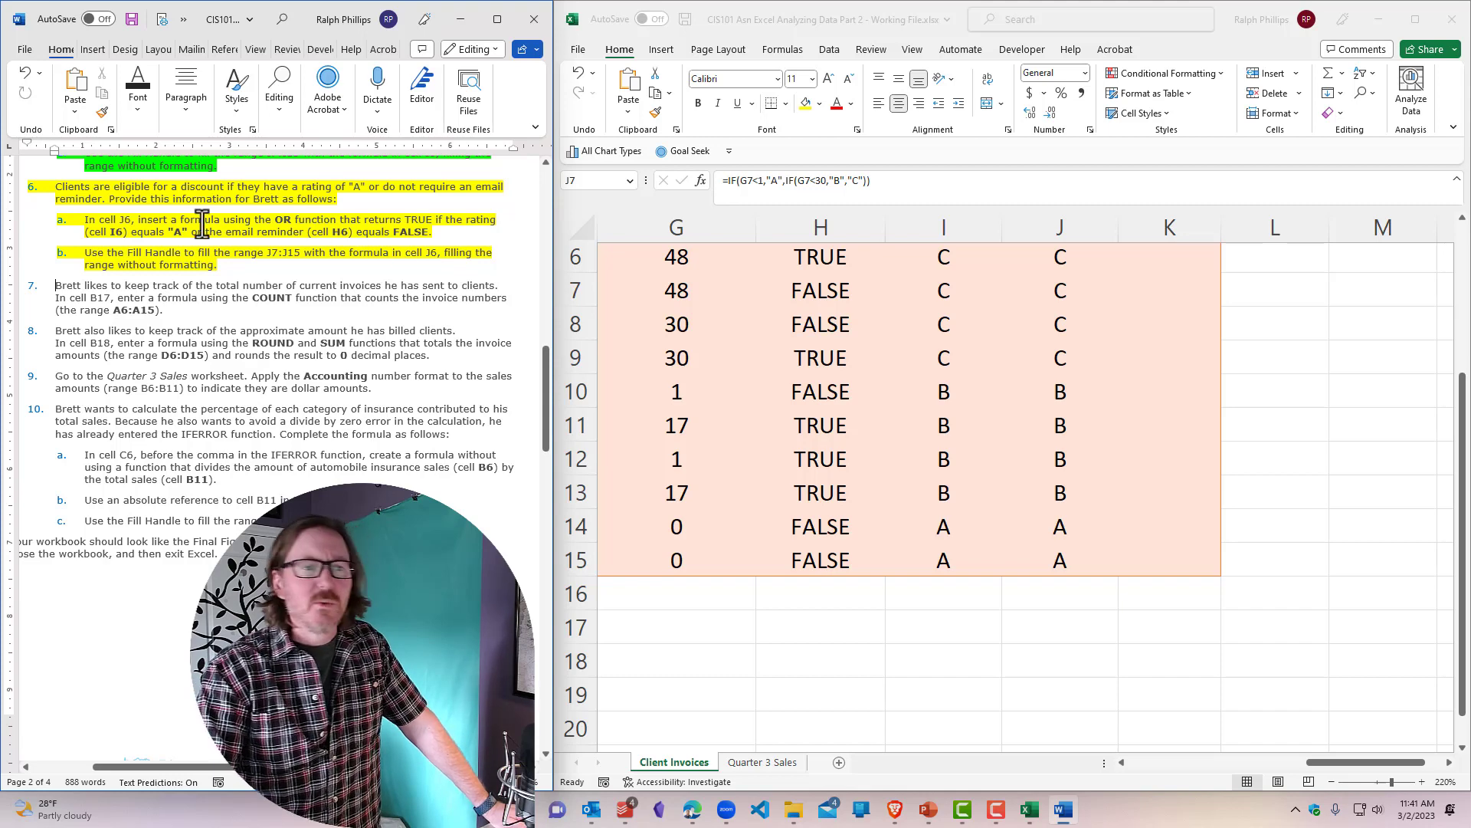
Step: Return to the Excel sheet and check the Rating and Email columns against the discount criteria in item 6
click(939, 525)
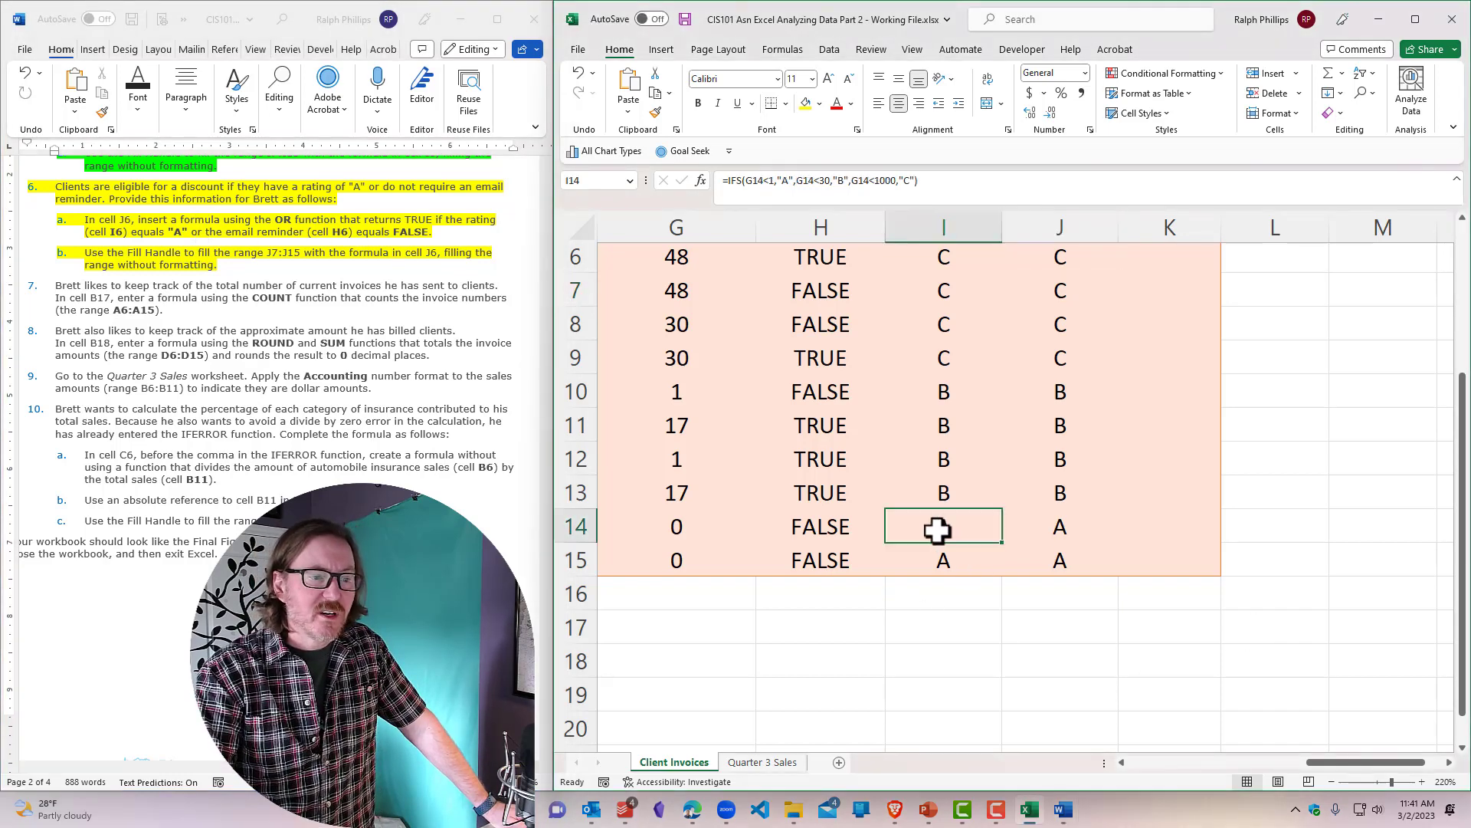
scroll(856, 528, down, 1)
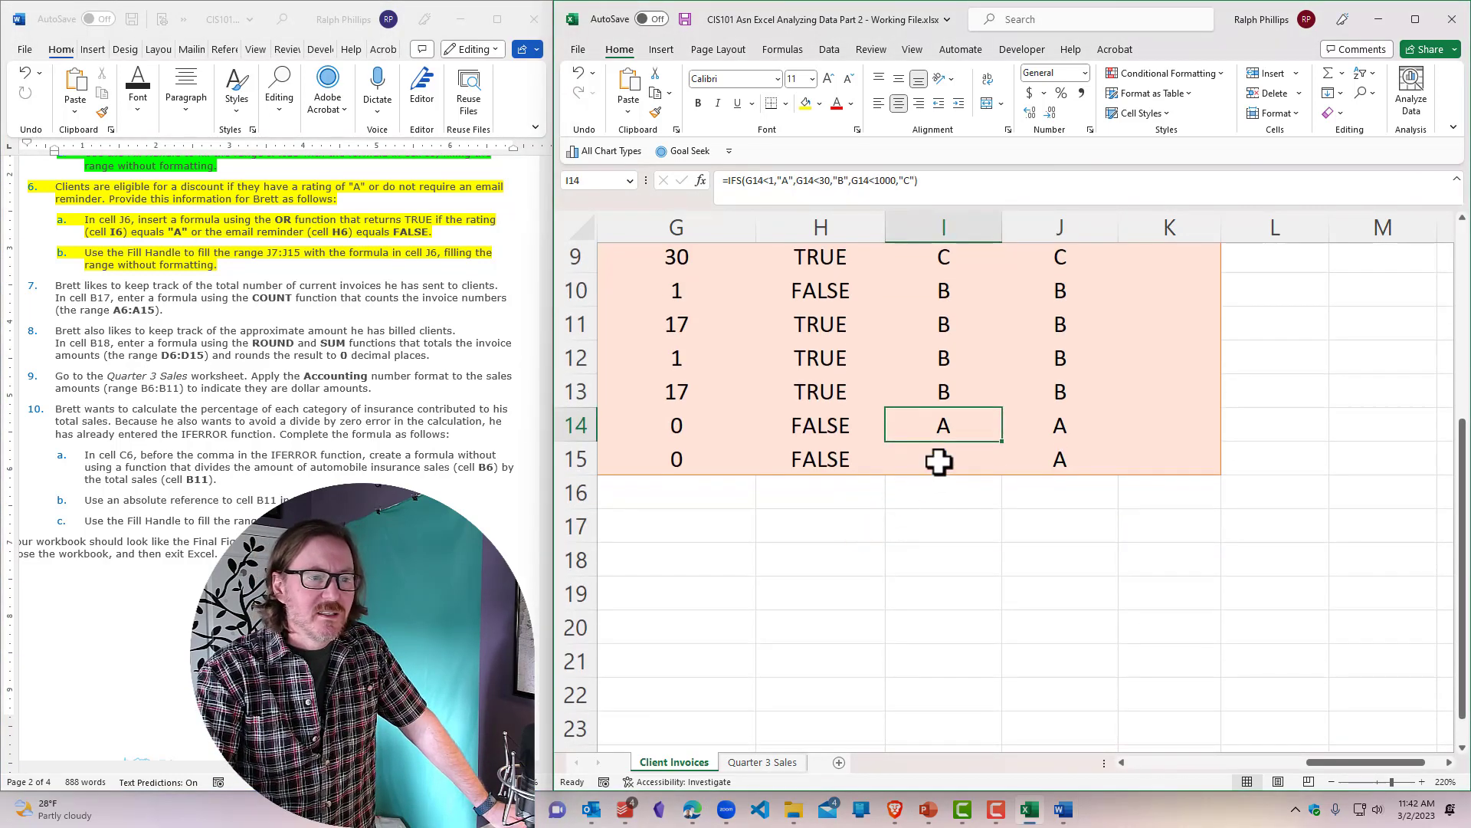
click(832, 427)
click(822, 294)
scroll(862, 387, up, 2)
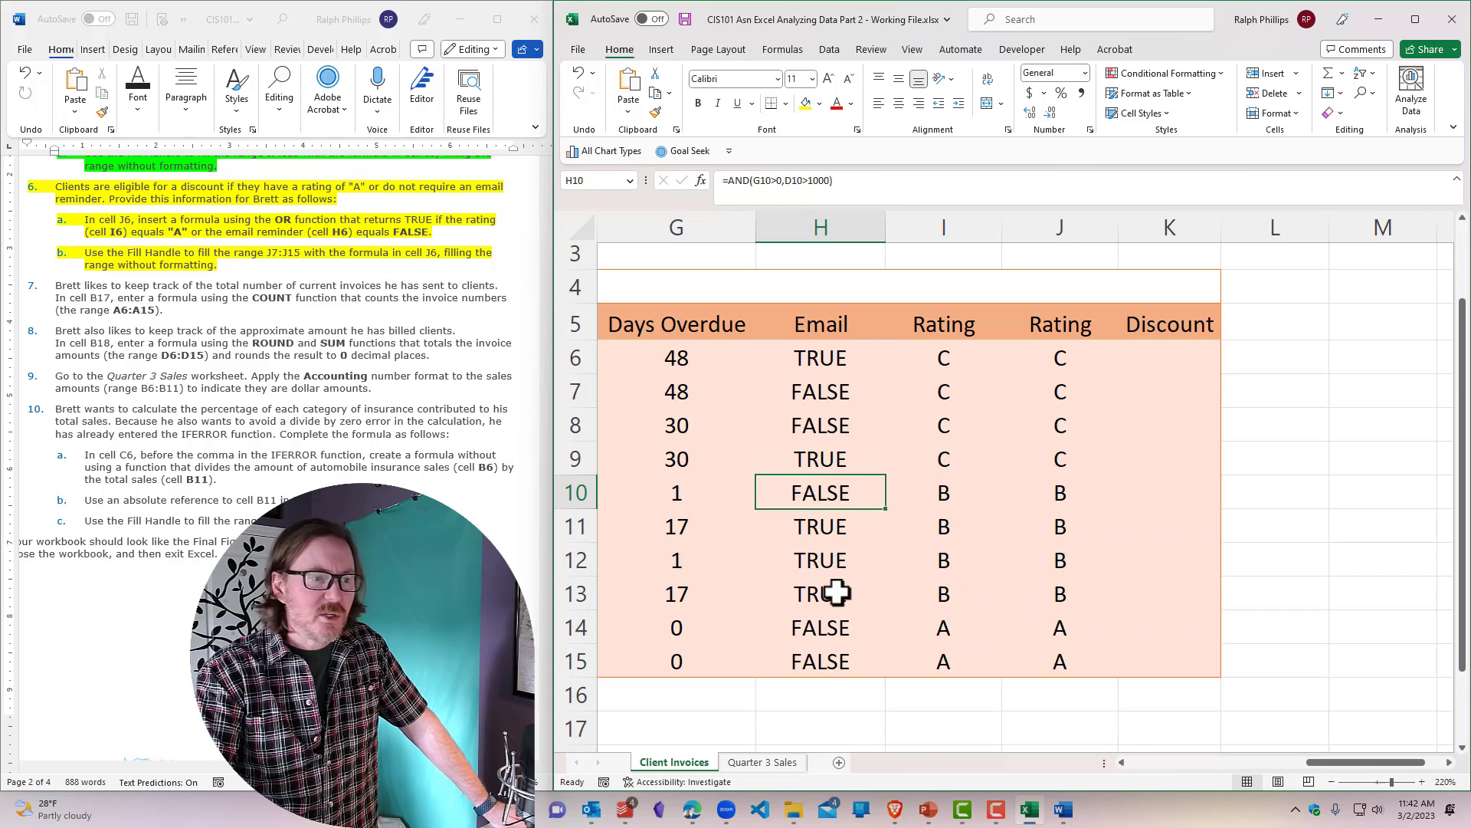
scroll(826, 545, down, 1)
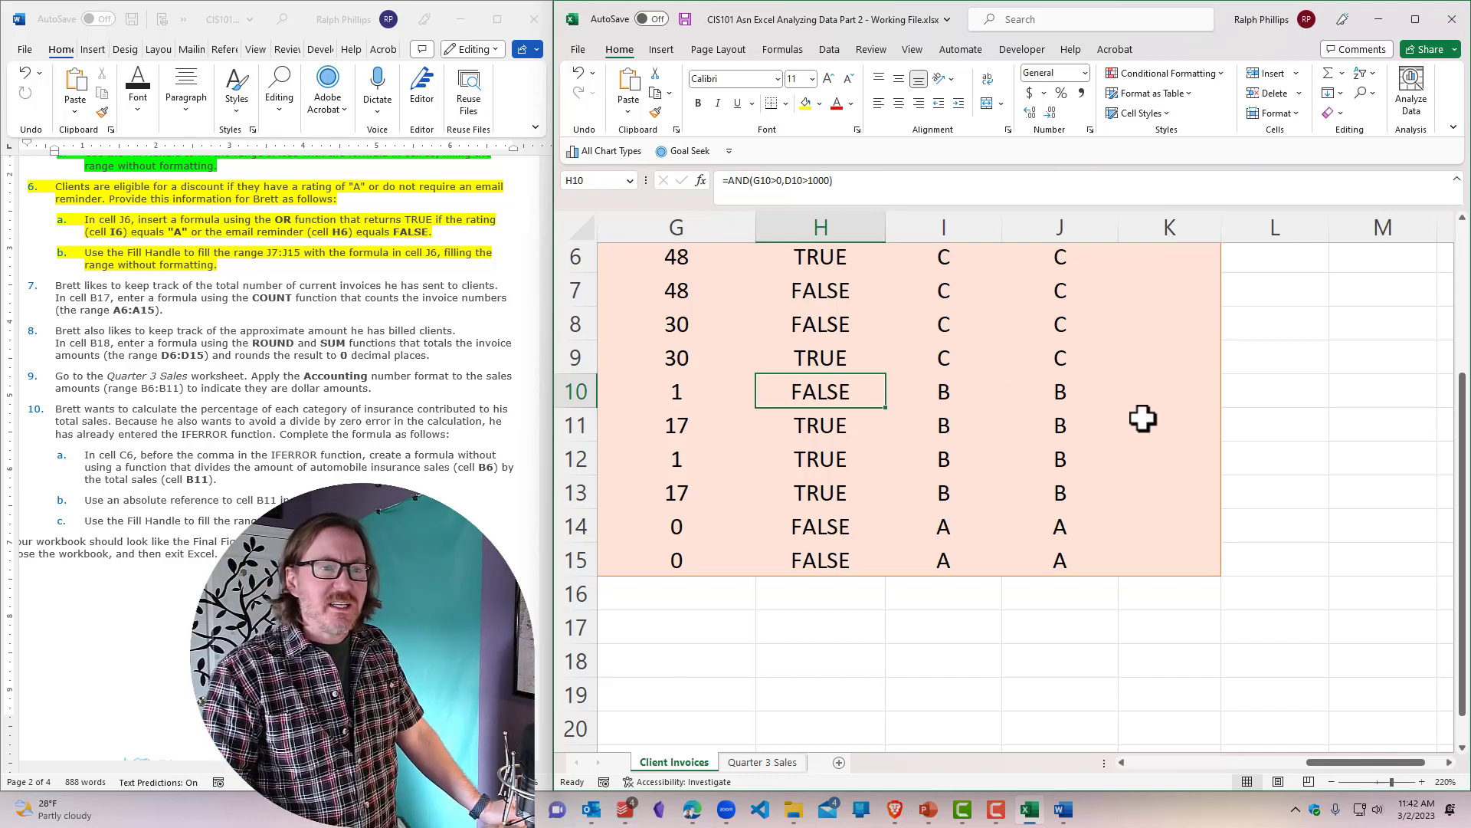
scroll(1141, 417, up, 1)
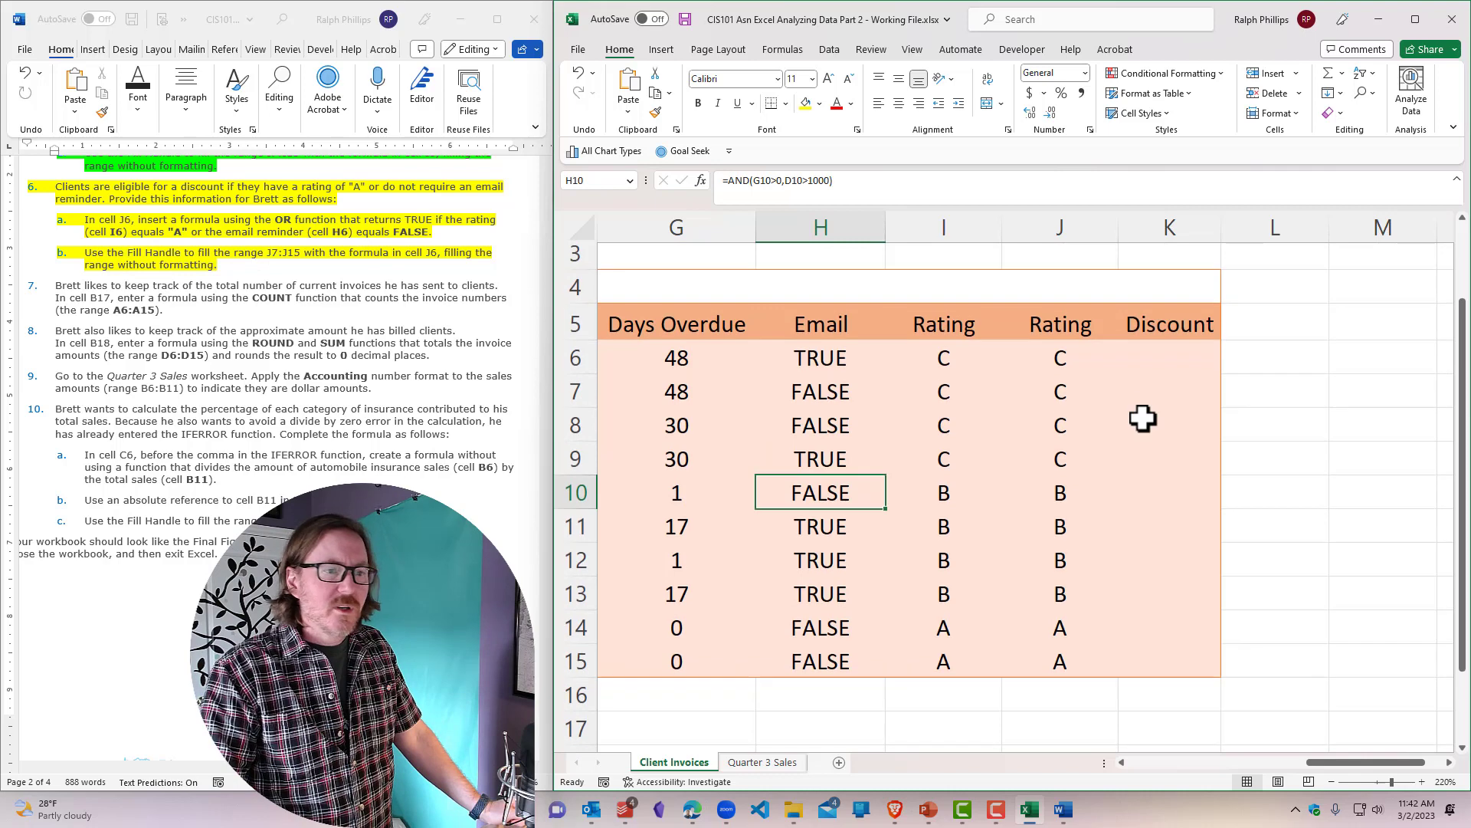
Step: Delete the duplicate Rating column I from the Client Invoices sheet
click(942, 227)
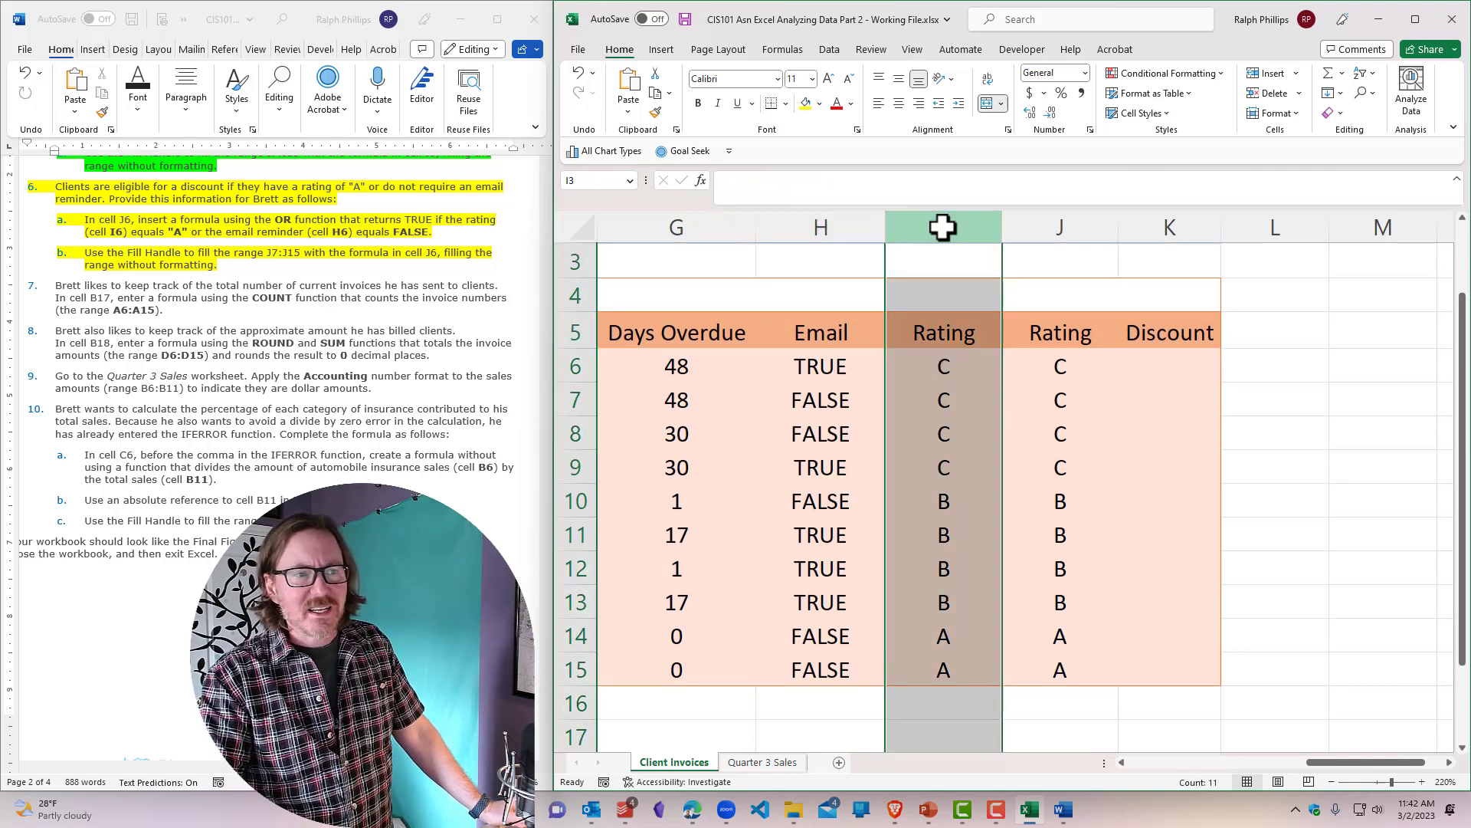
click(1066, 217)
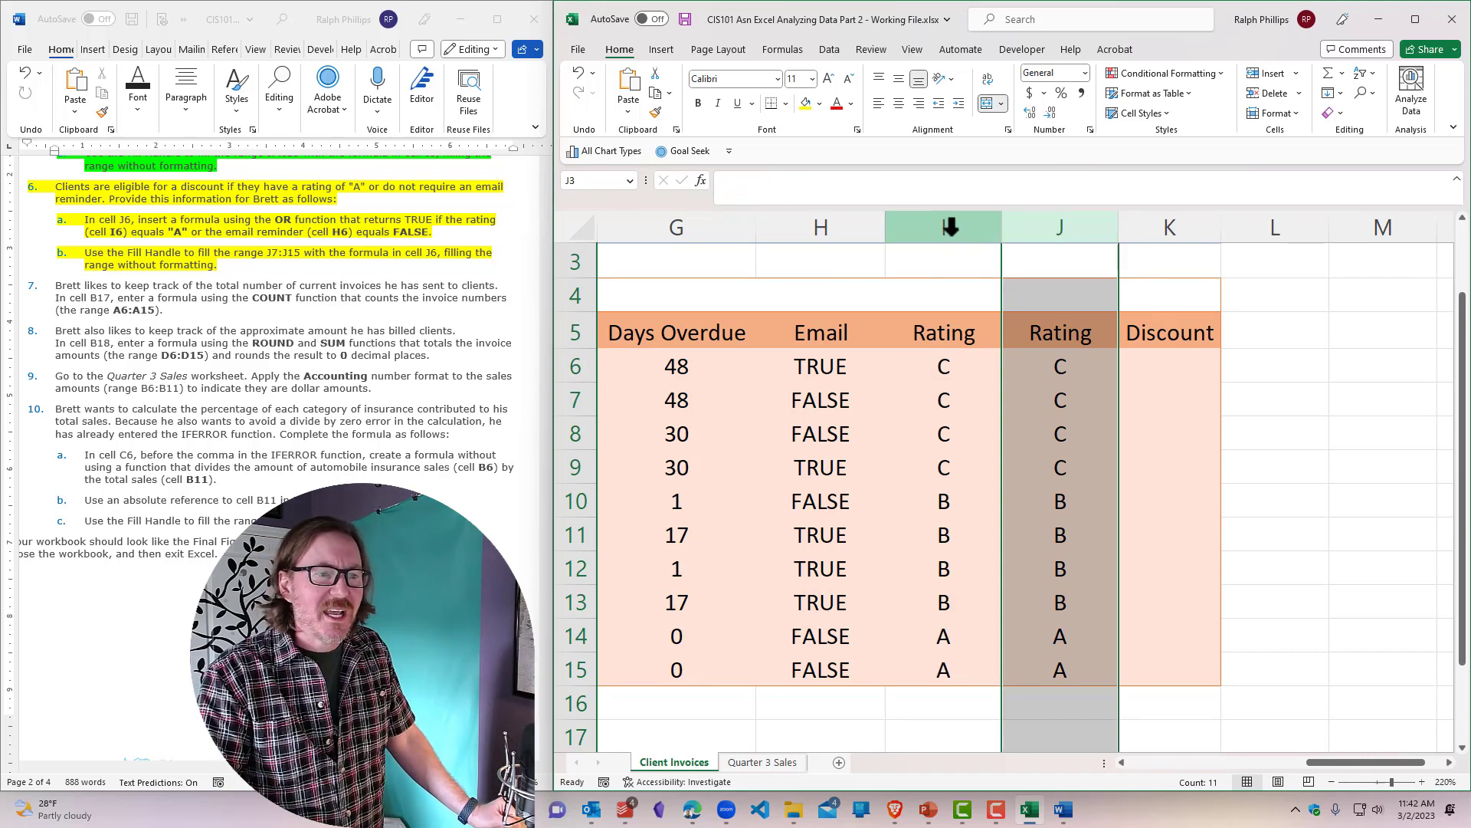
right_click(950, 227)
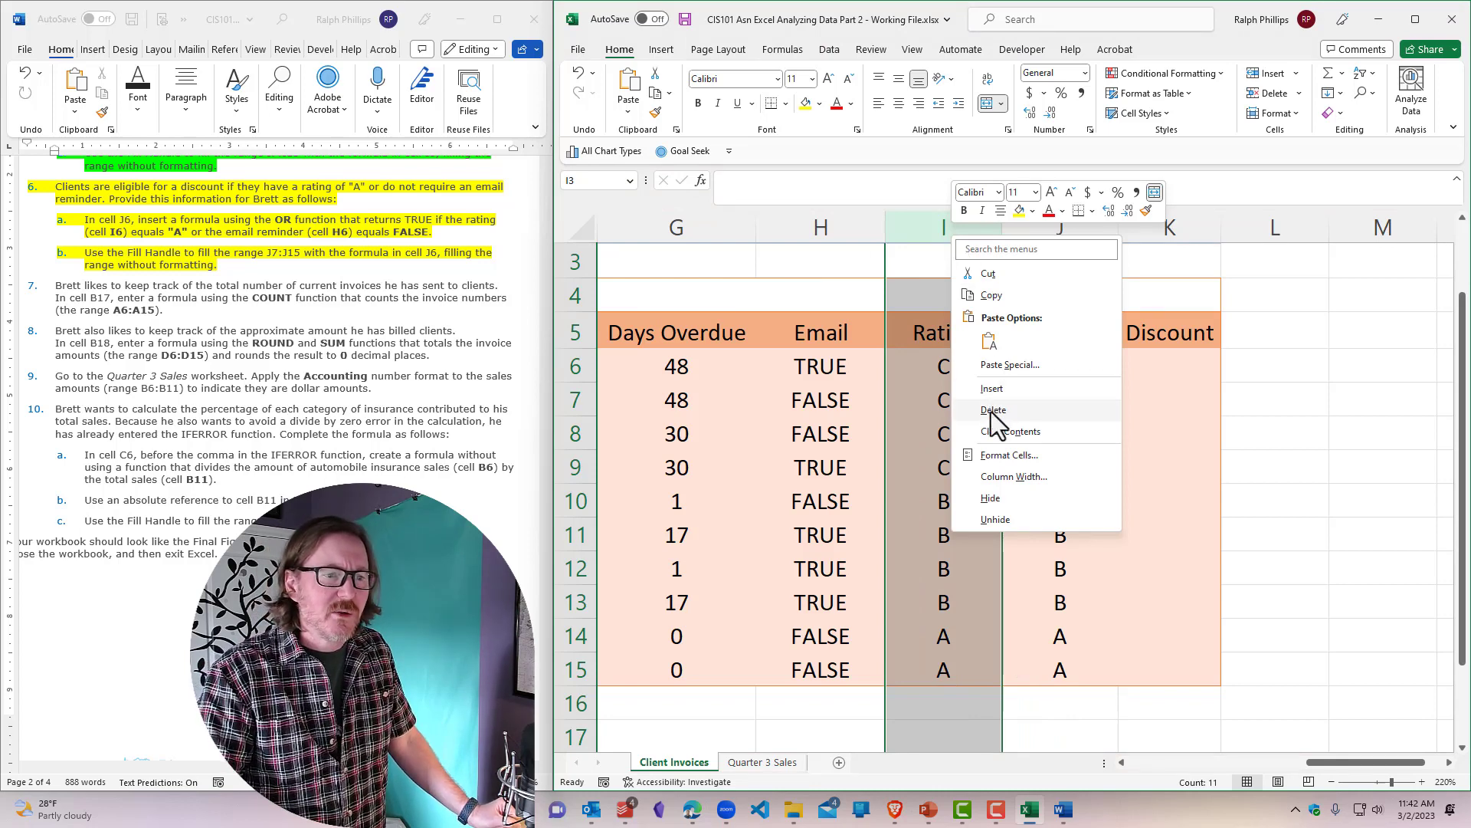
key(Escape)
click(1062, 431)
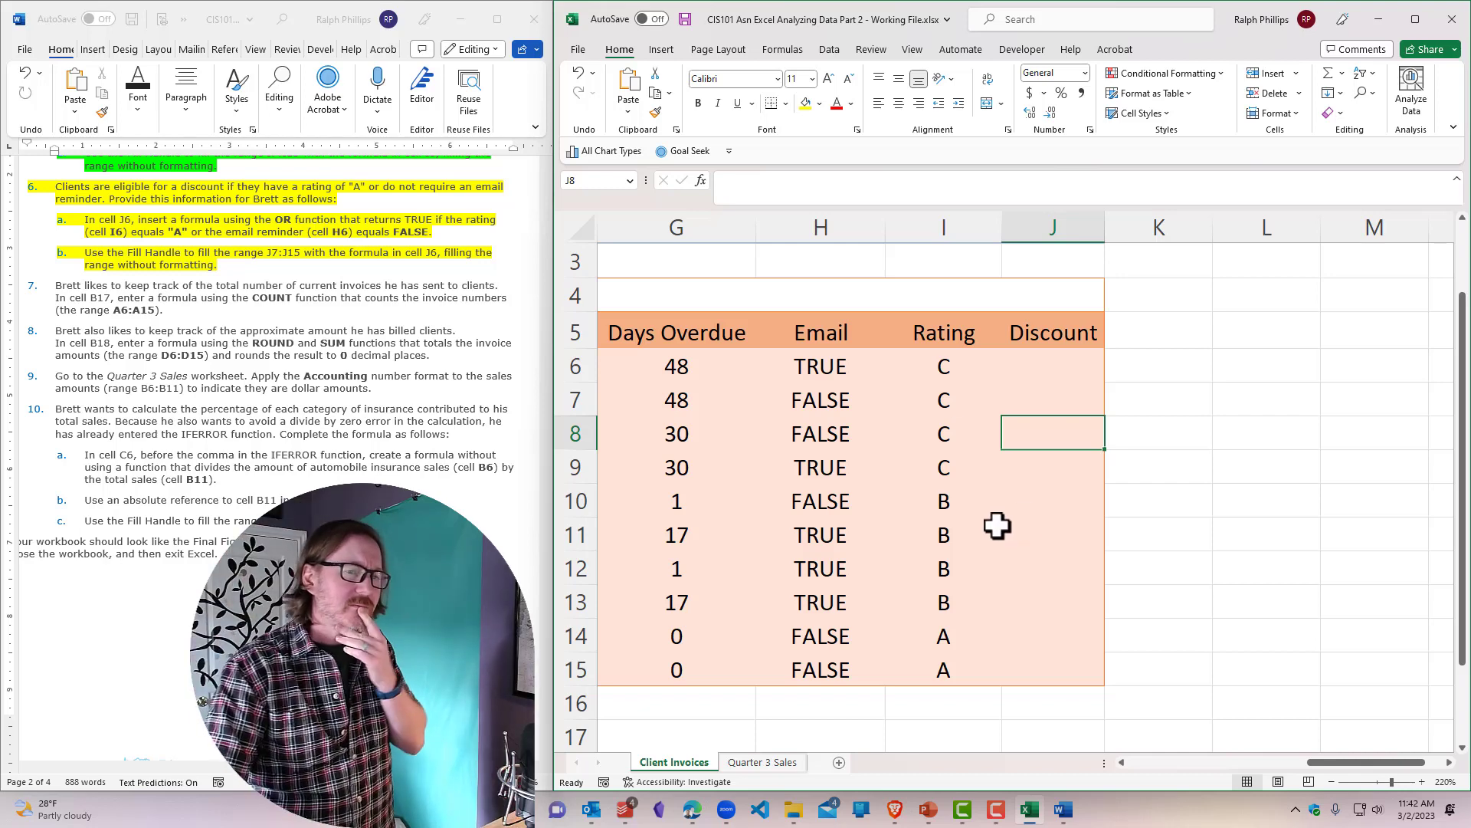
Step: Start an OR formula in J6 under Discount, with I6="A" as its first condition
click(1044, 371)
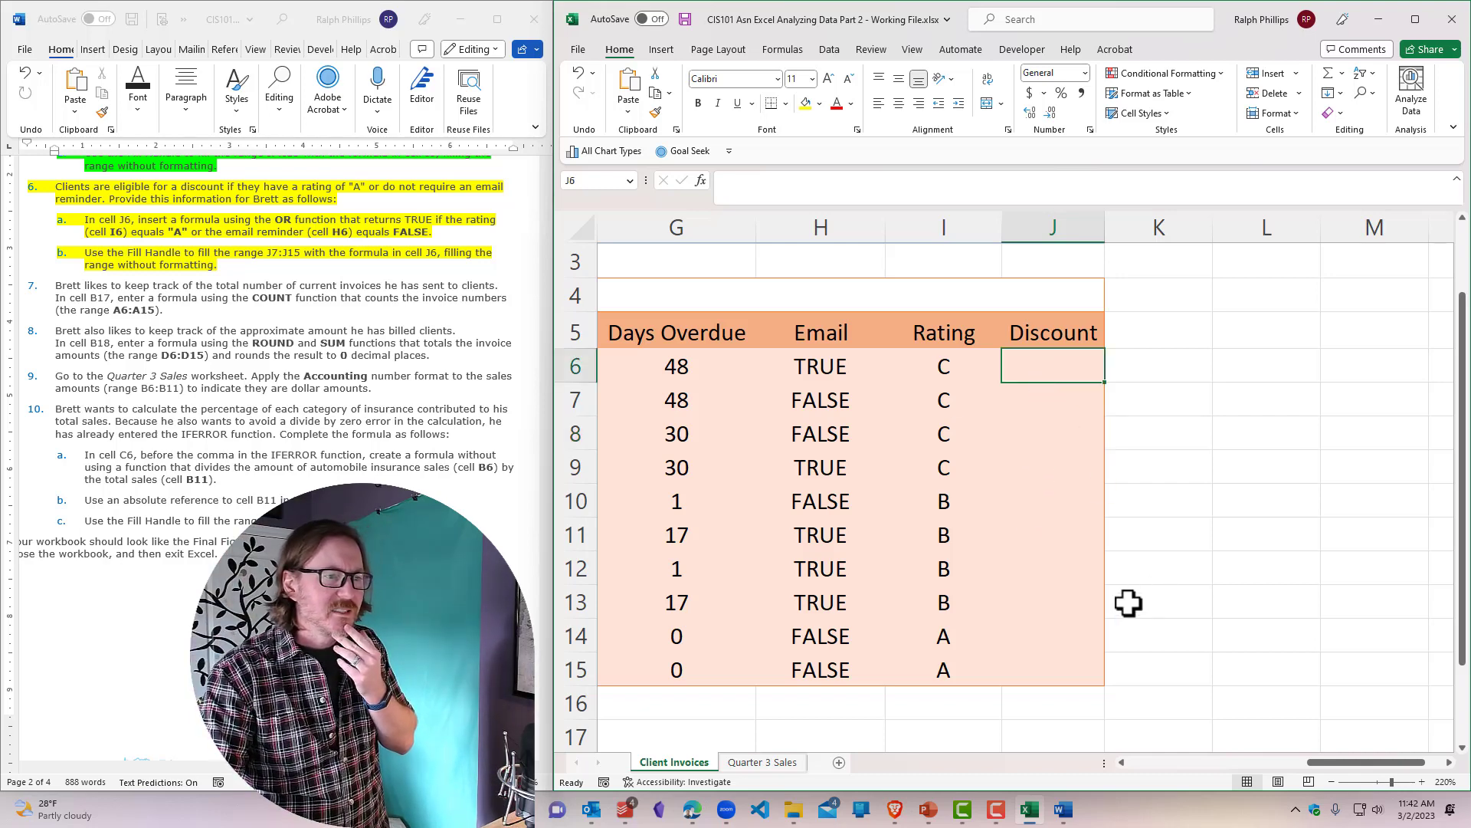
drag(1464, 528, 1464, 563)
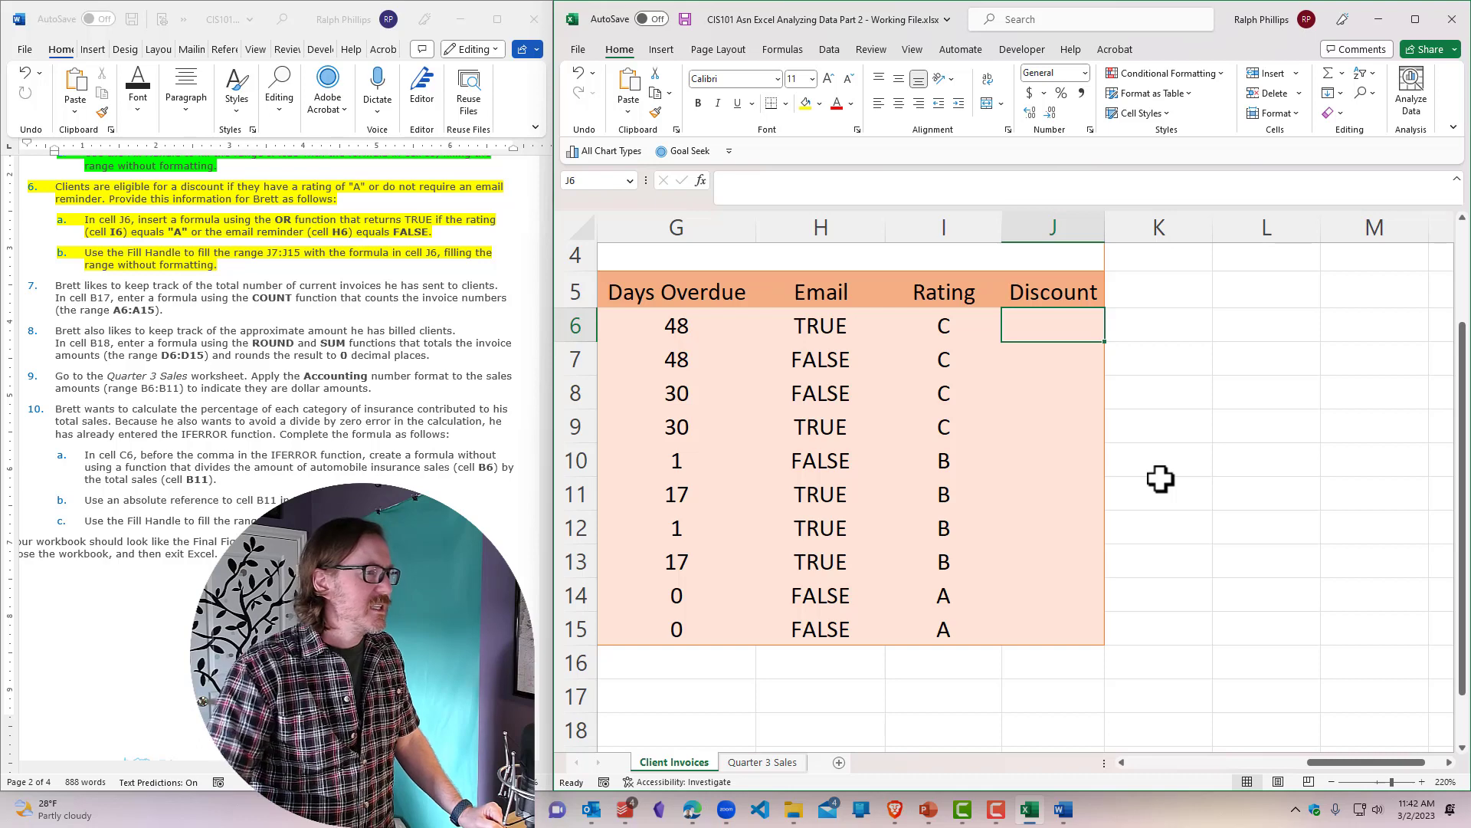
text(=)
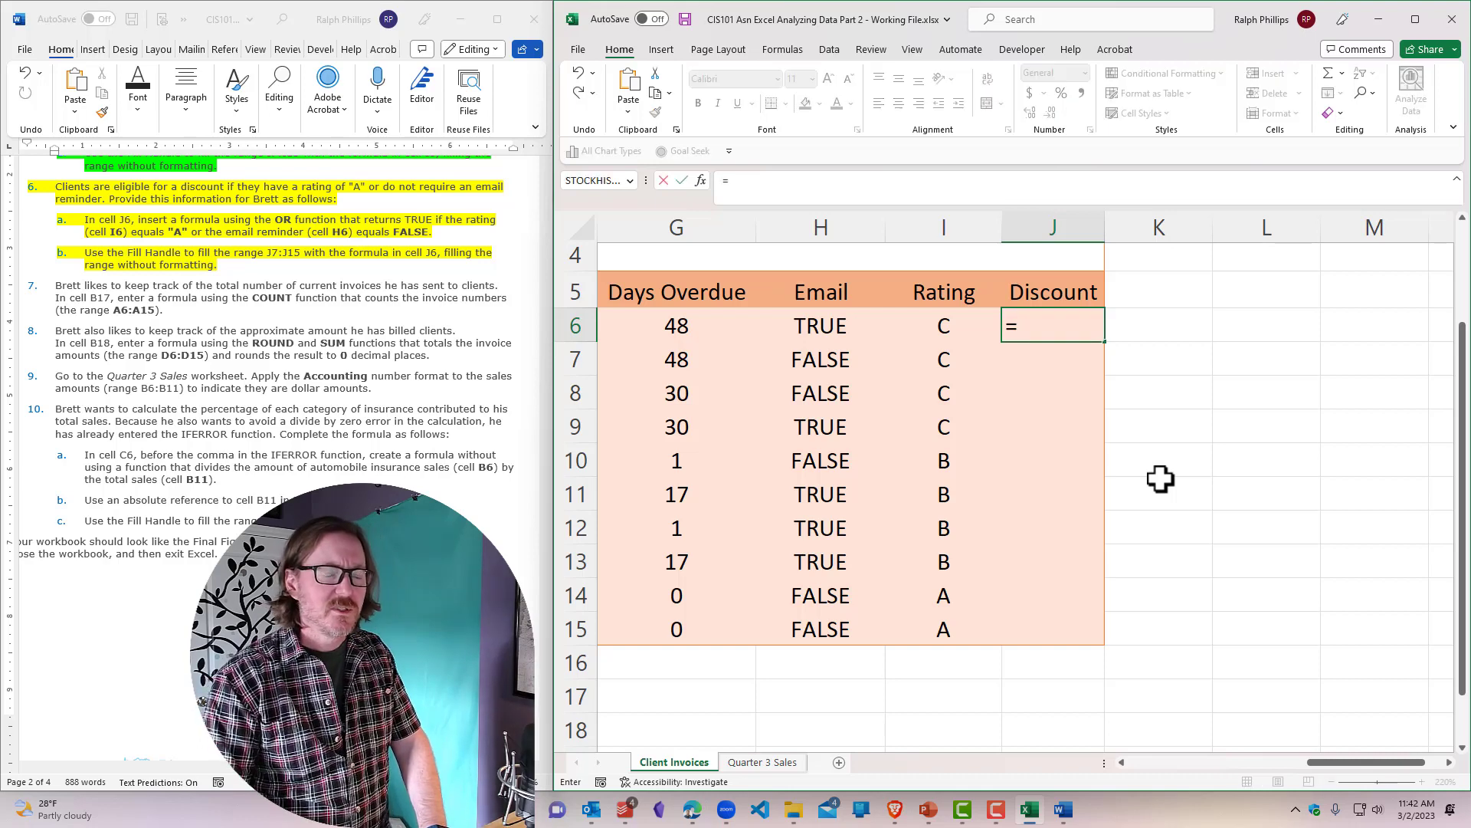
text(zo)
key(BackSpace)
key(BackSpace)
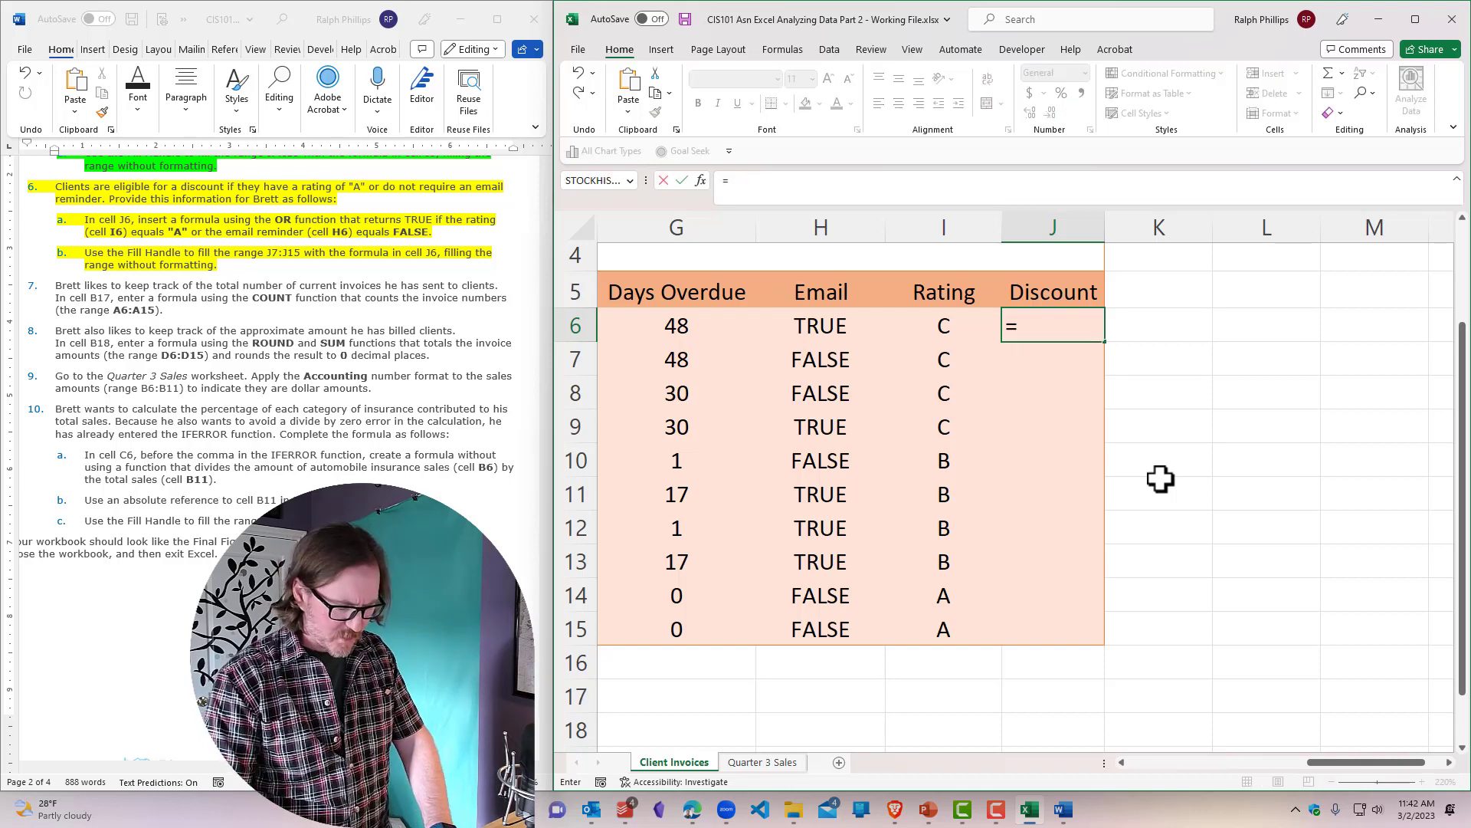
text(or)
key(Tab)
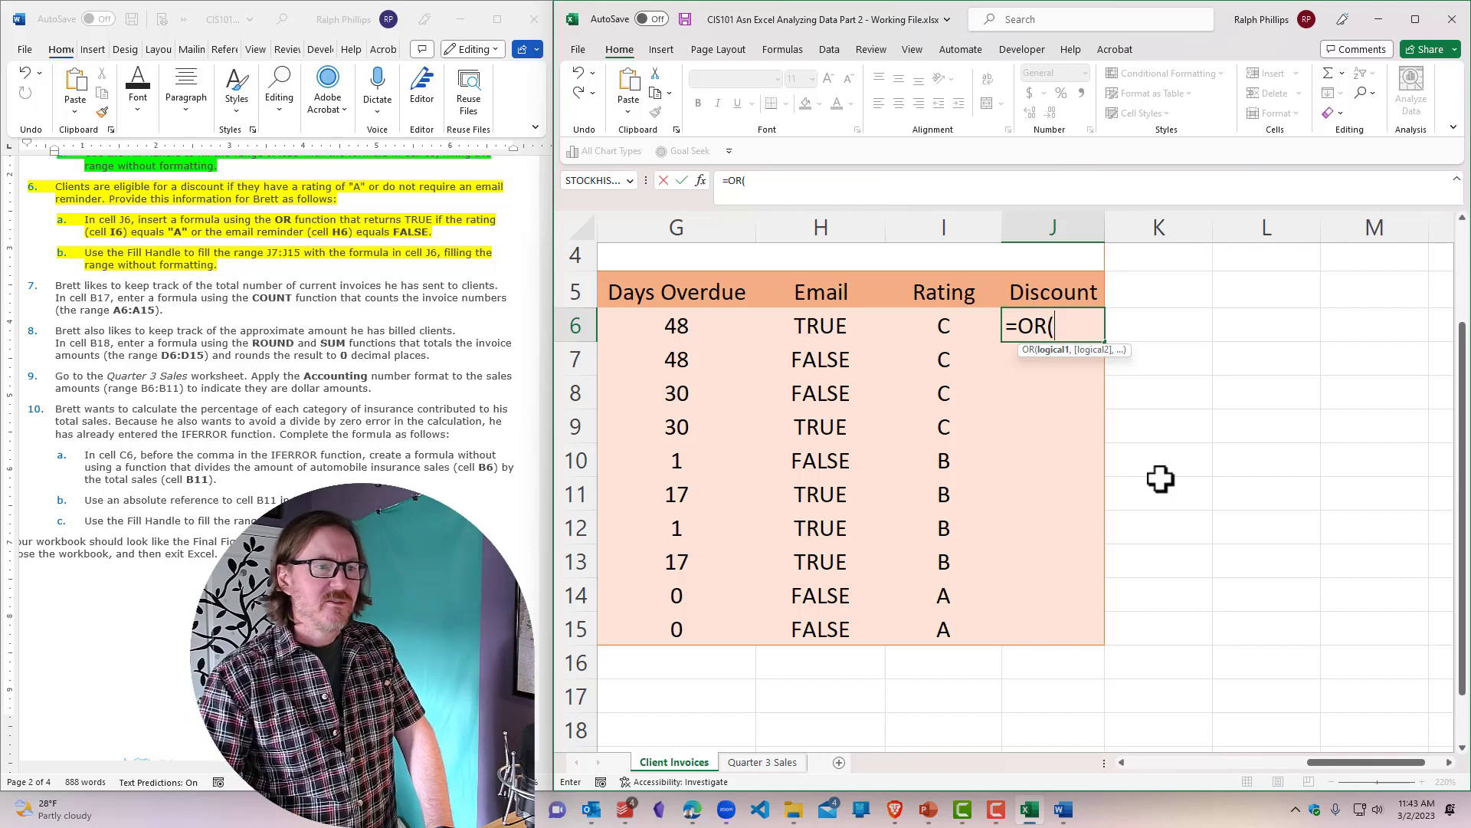
click(948, 336)
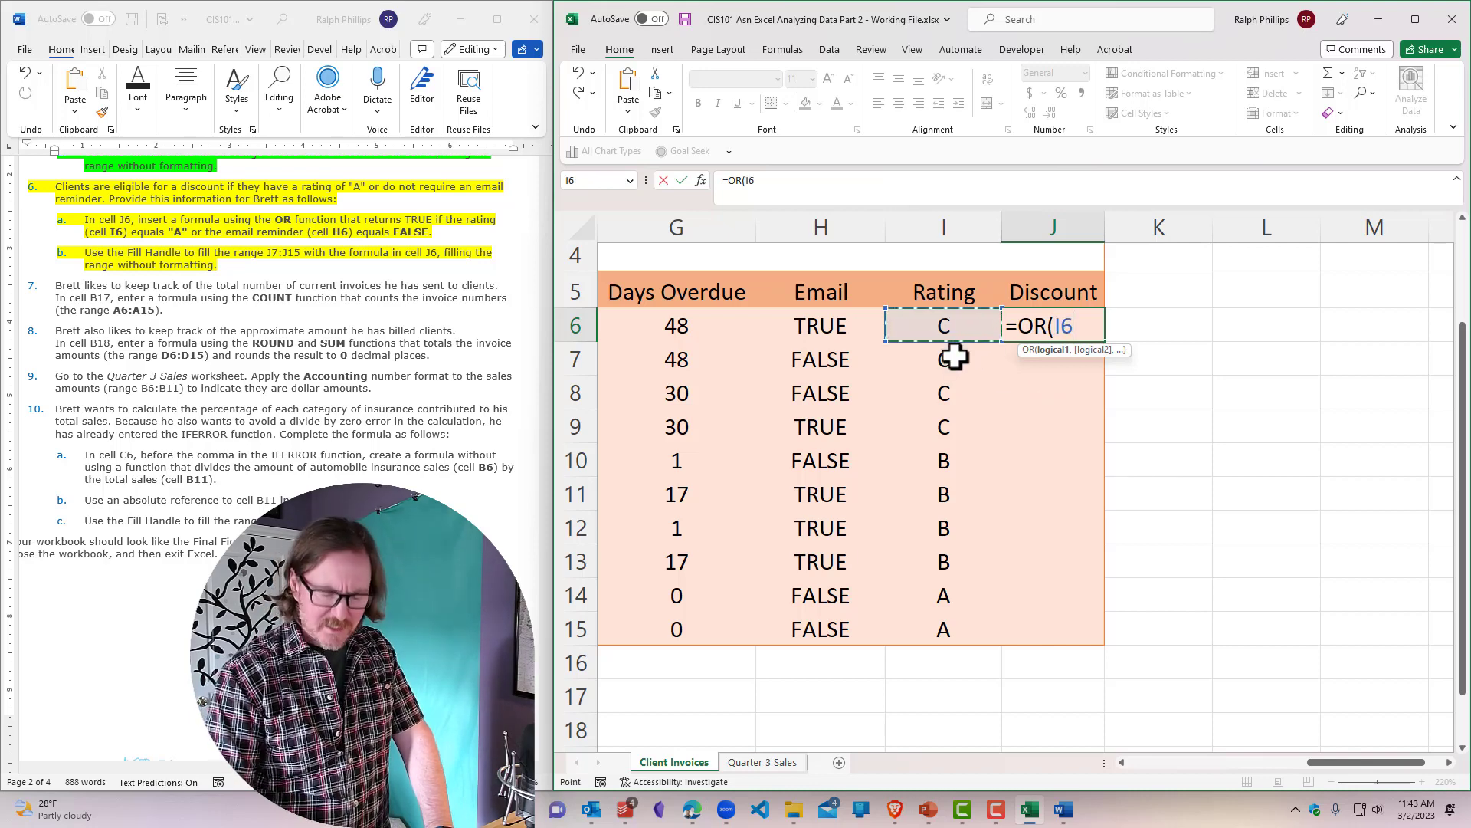
text(="A)
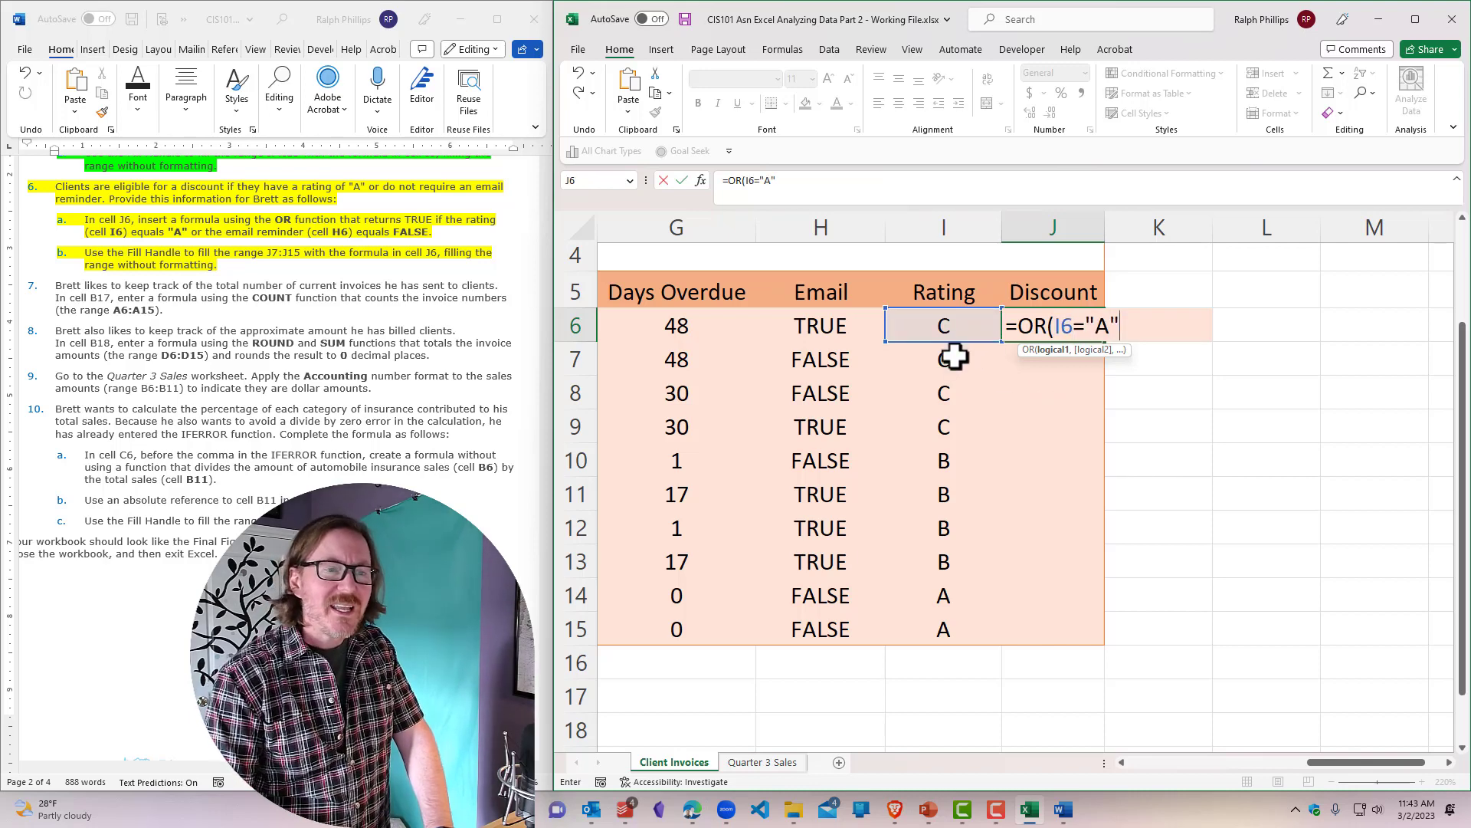
text(",)
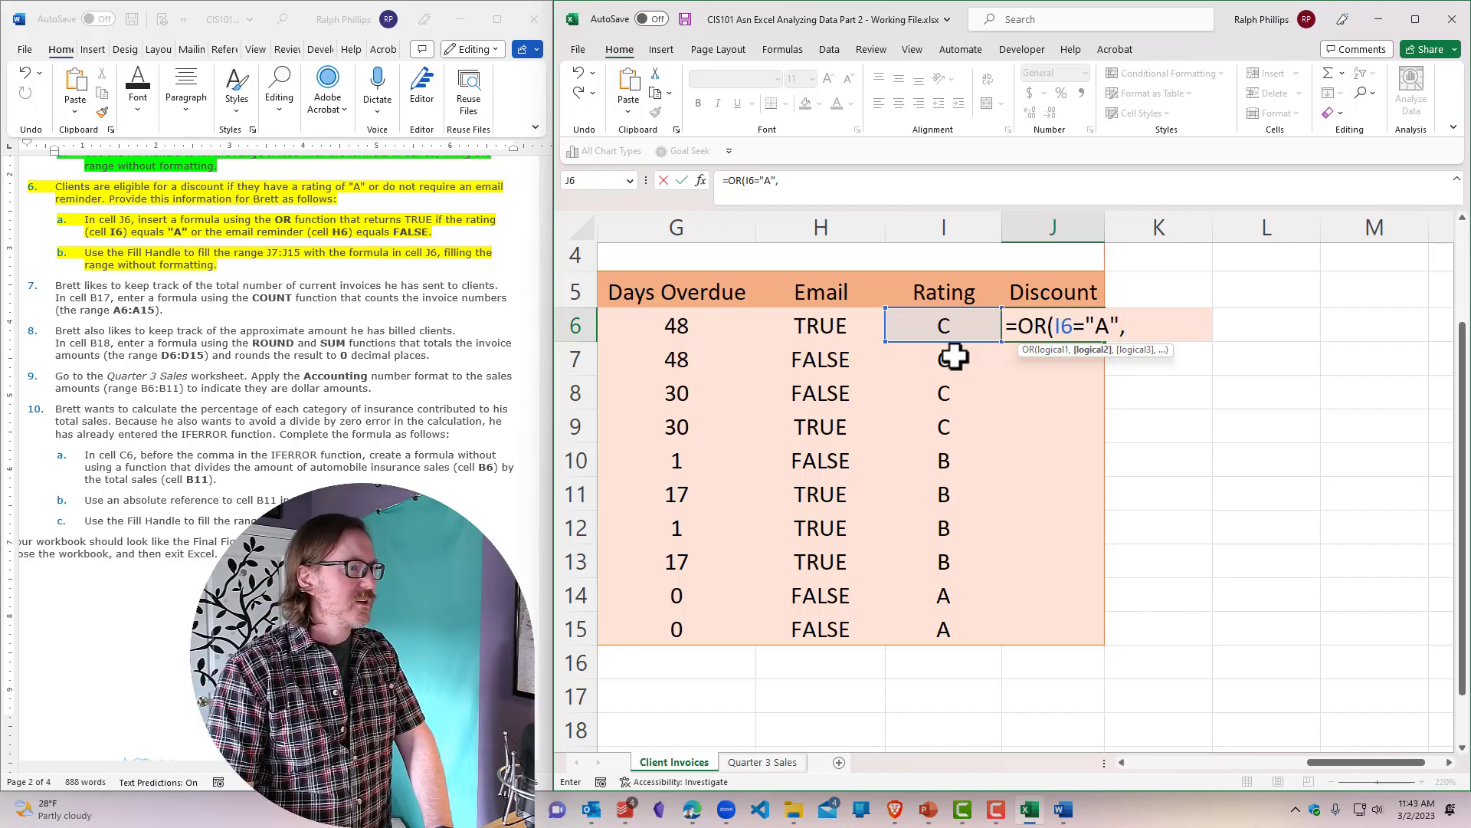
Step: Add H6=FALSE as the second condition and complete J6 as =OR(I6="A",H6=FALSE)
click(821, 328)
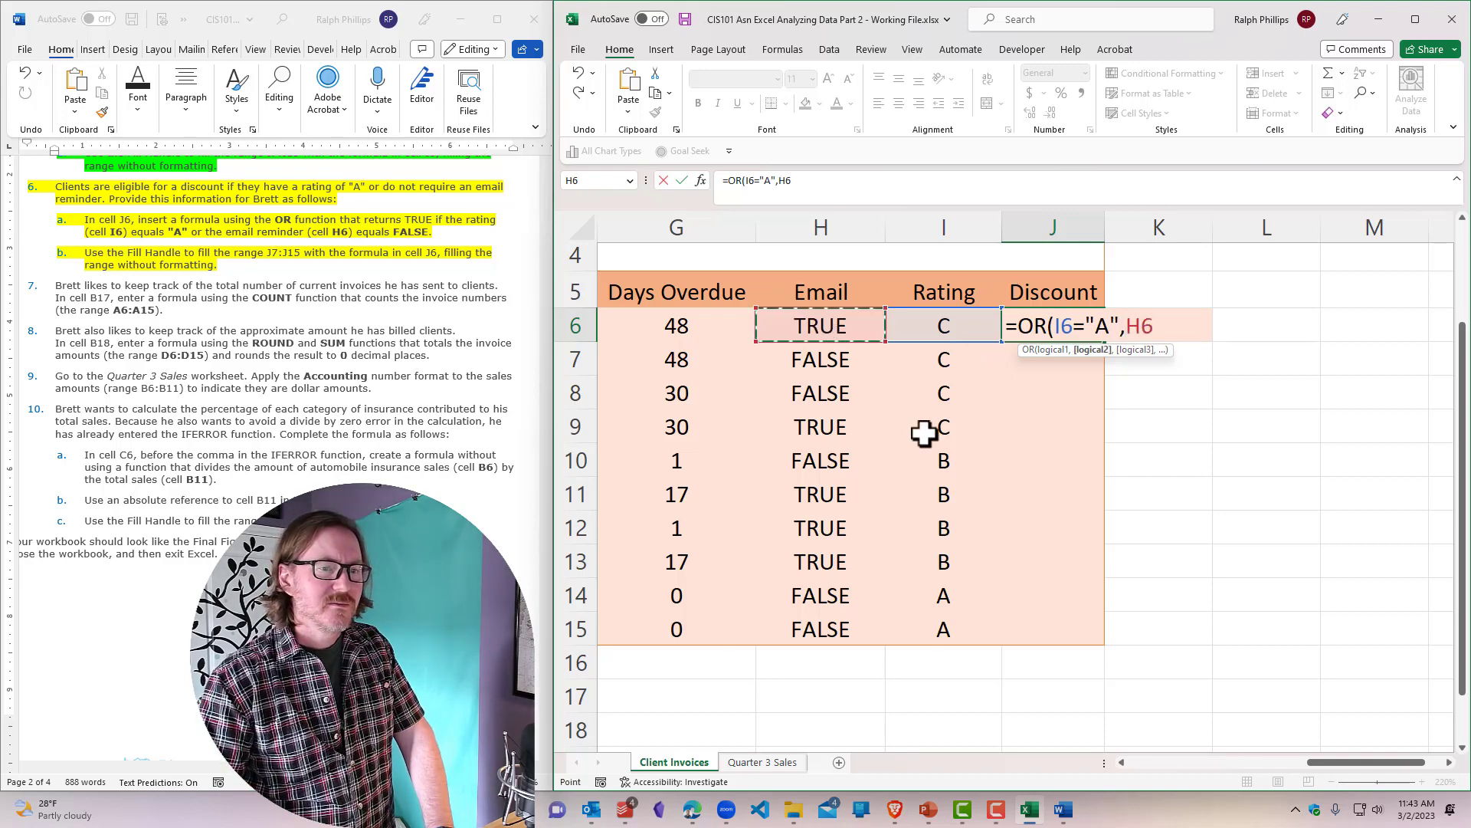
text(=)
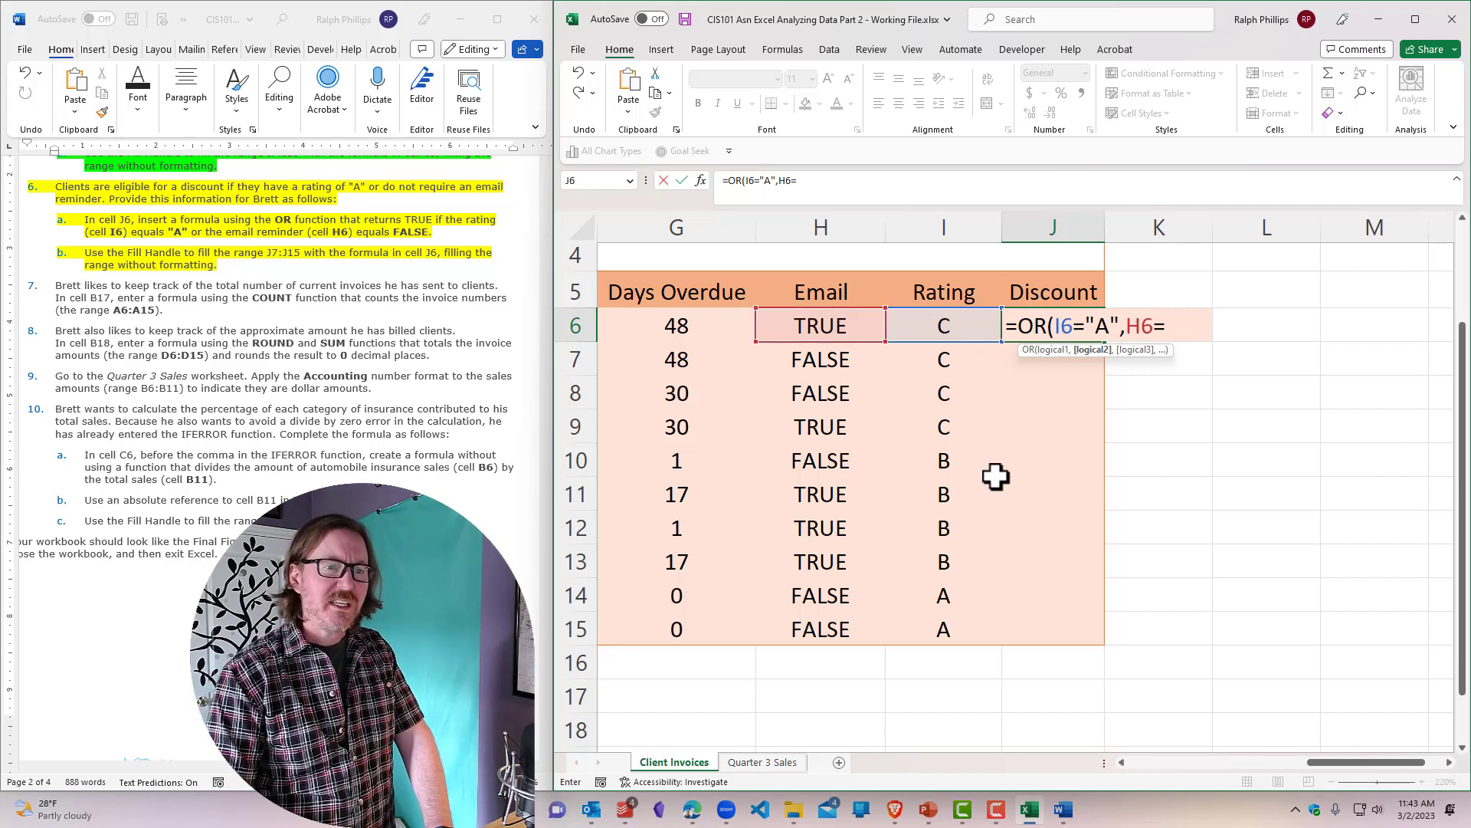
text(FALSE)
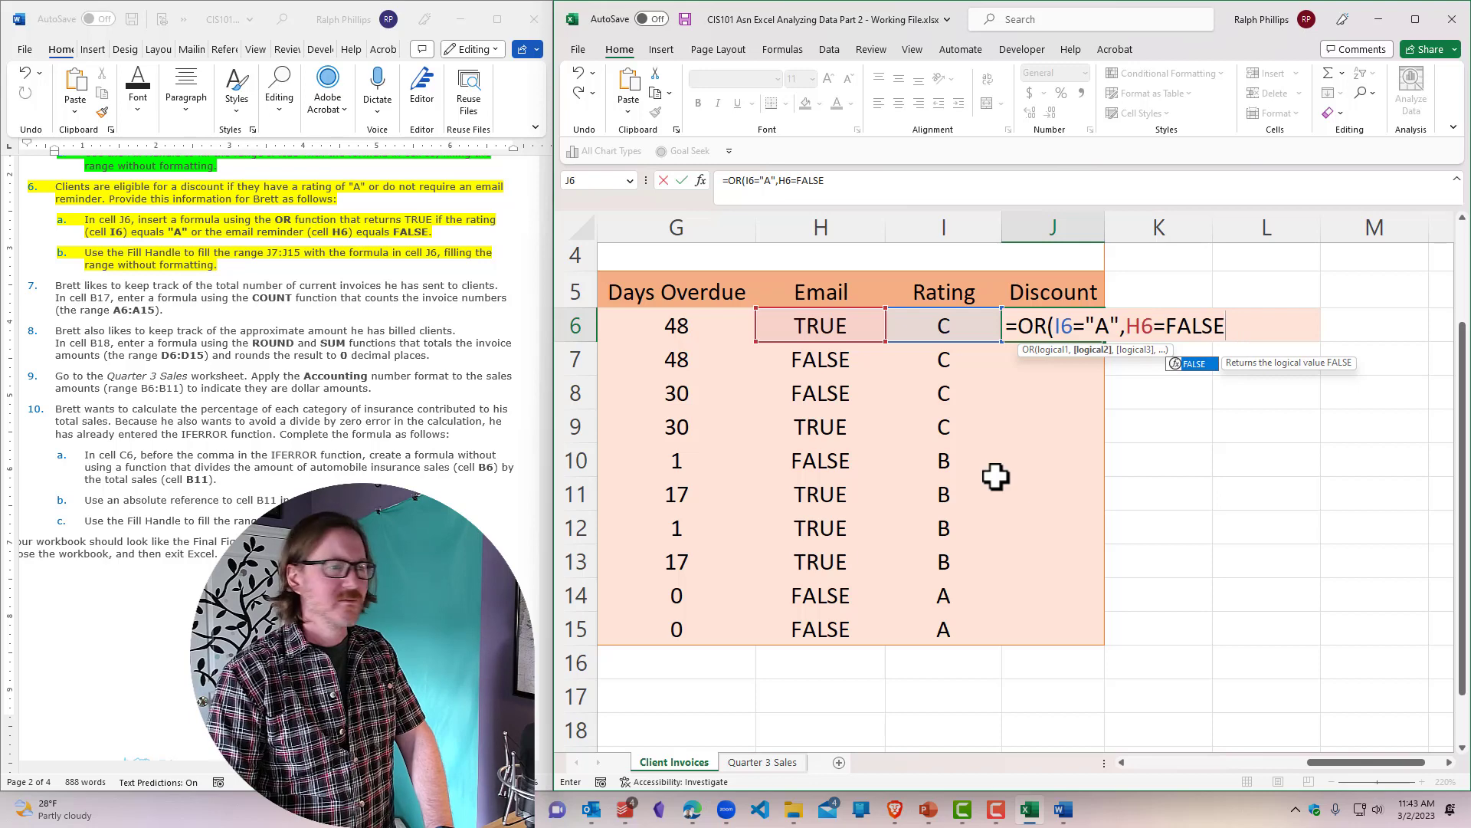
text())
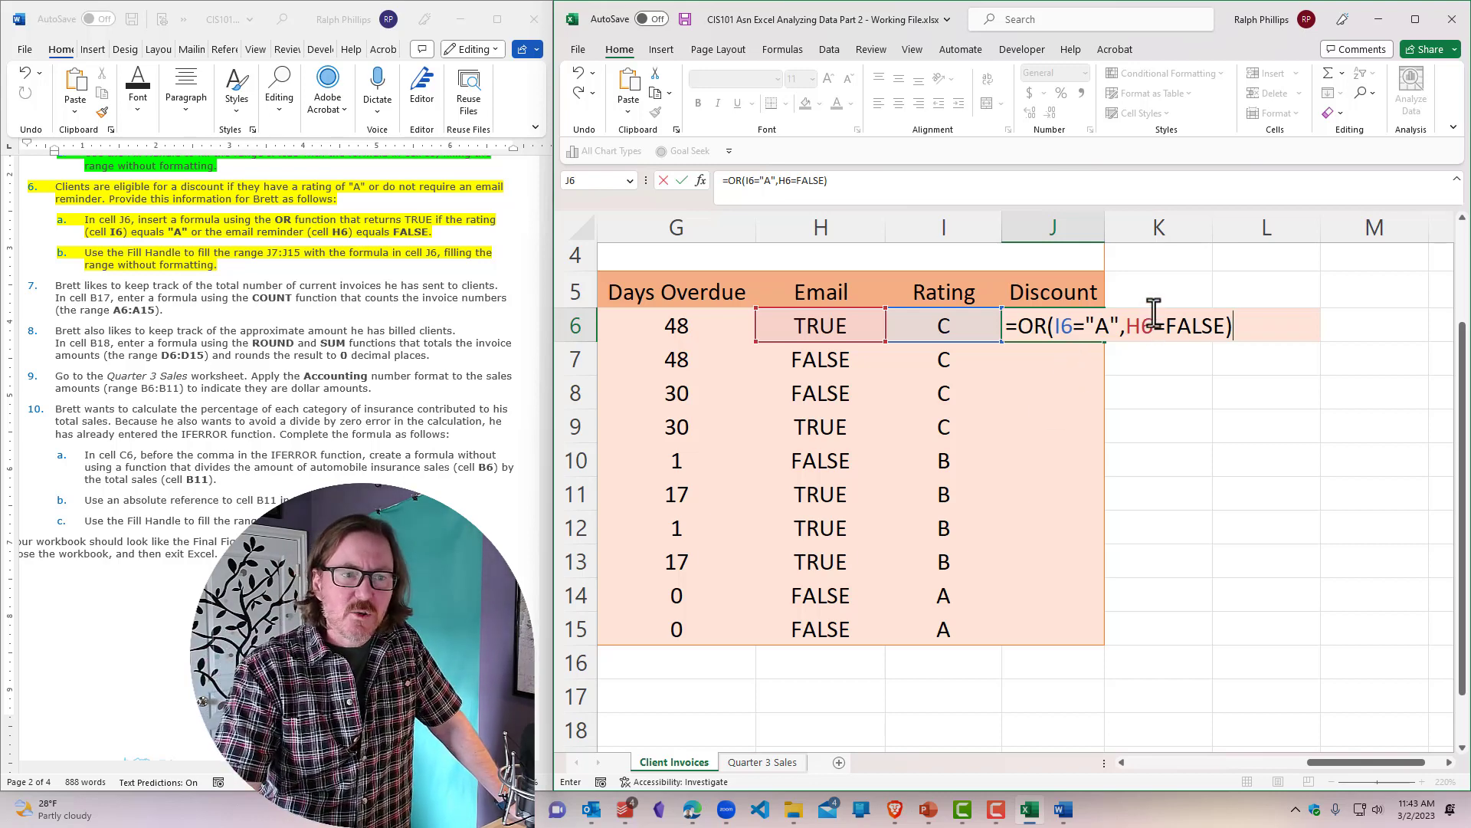
drag(1093, 326, 1121, 335)
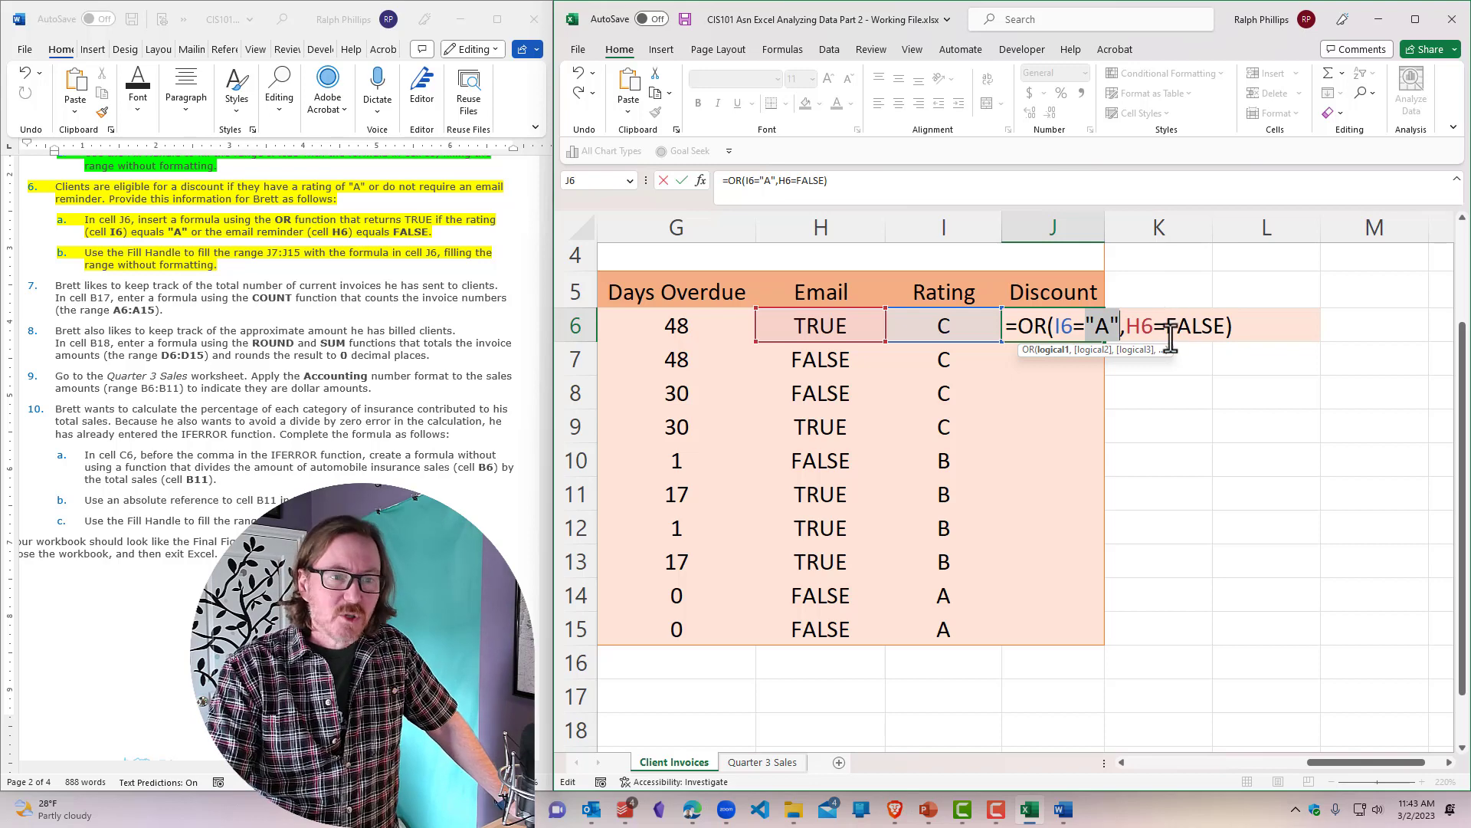
drag(1167, 335, 1223, 337)
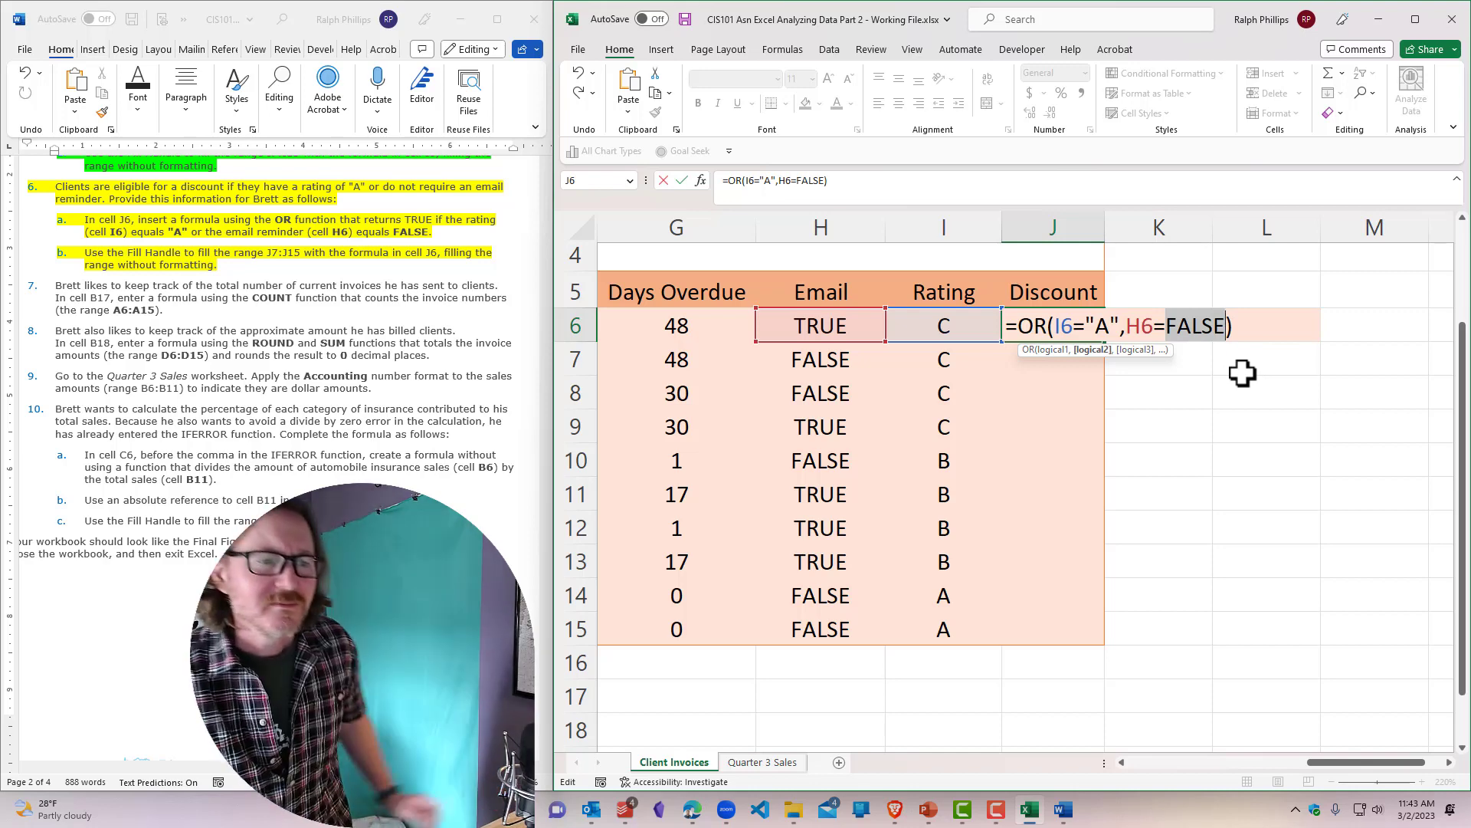
click(1061, 330)
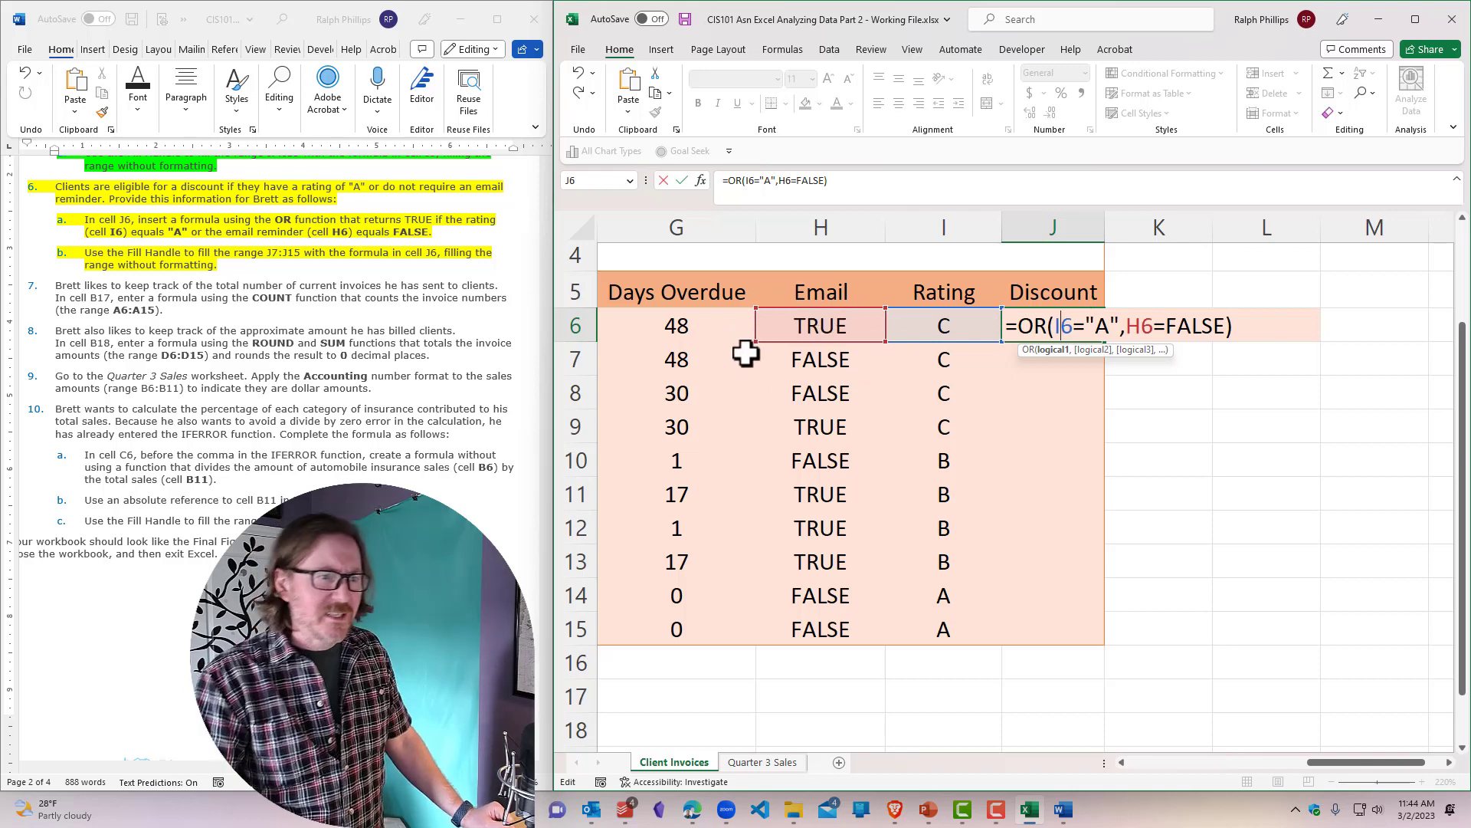
key(Return)
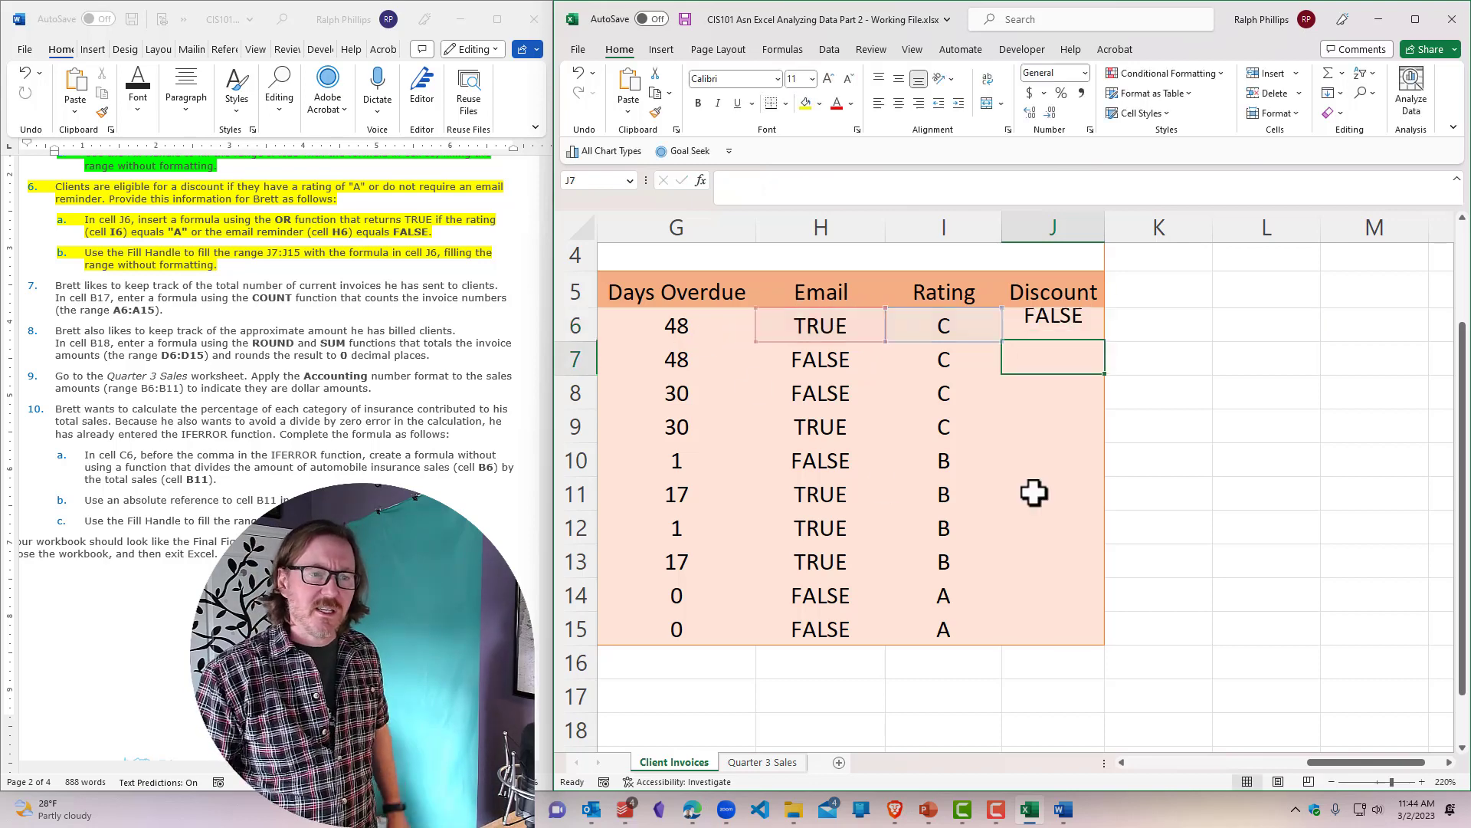
Step: Fill the OR formula from J6 down through J15 without formatting
click(1077, 324)
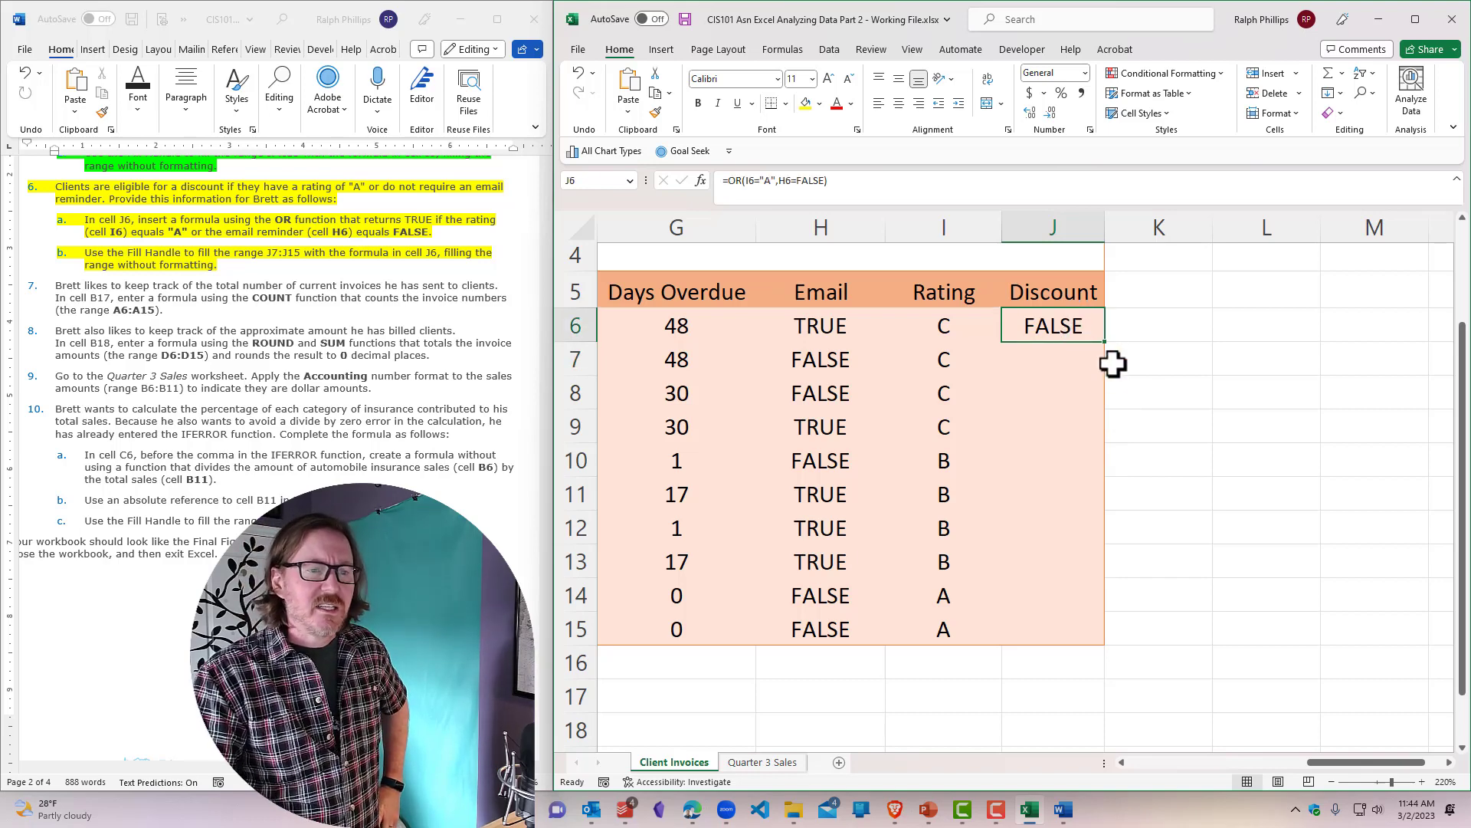
drag(1104, 342, 1103, 647)
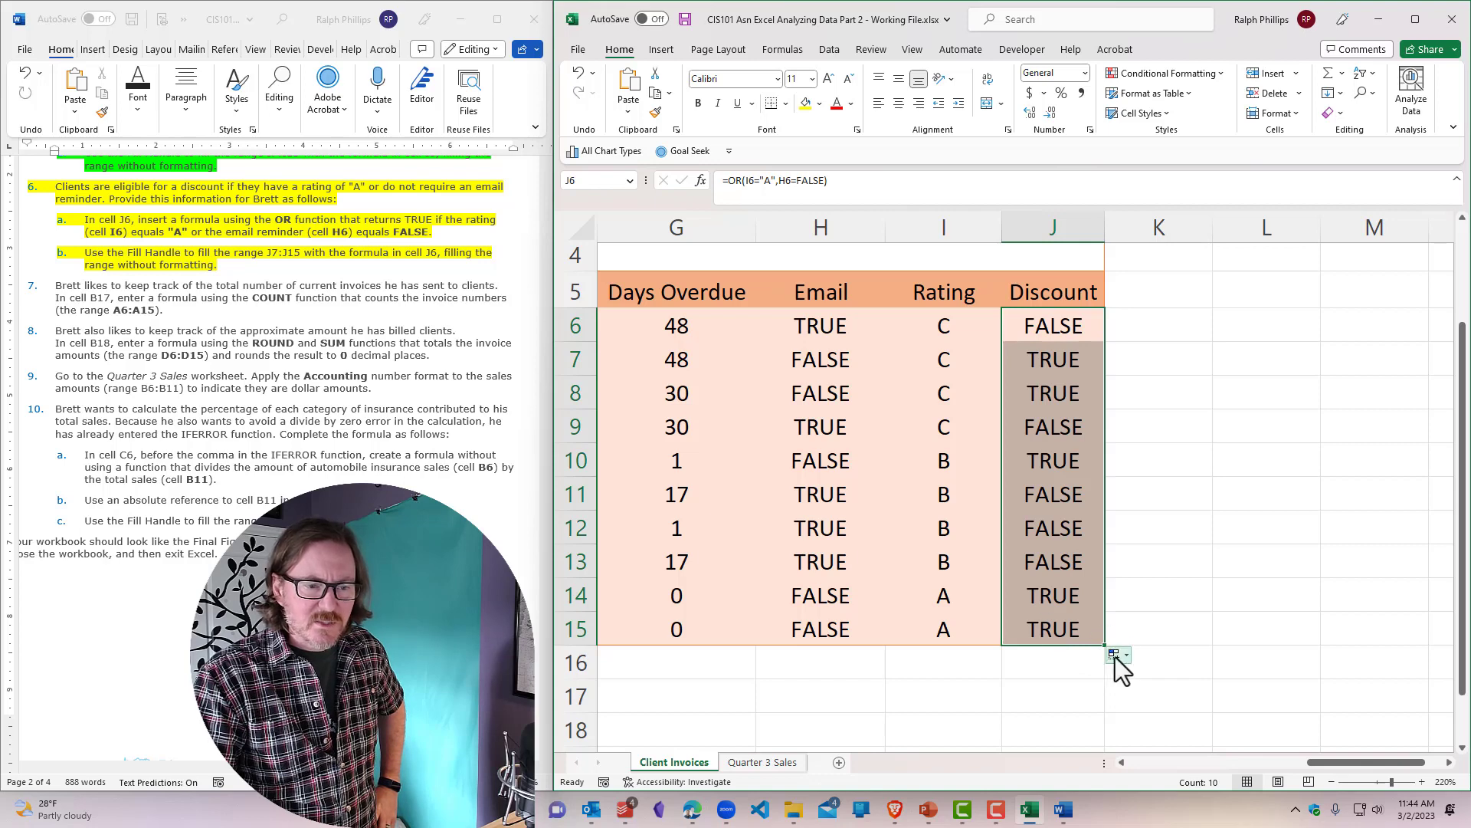
click(1125, 657)
click(1136, 707)
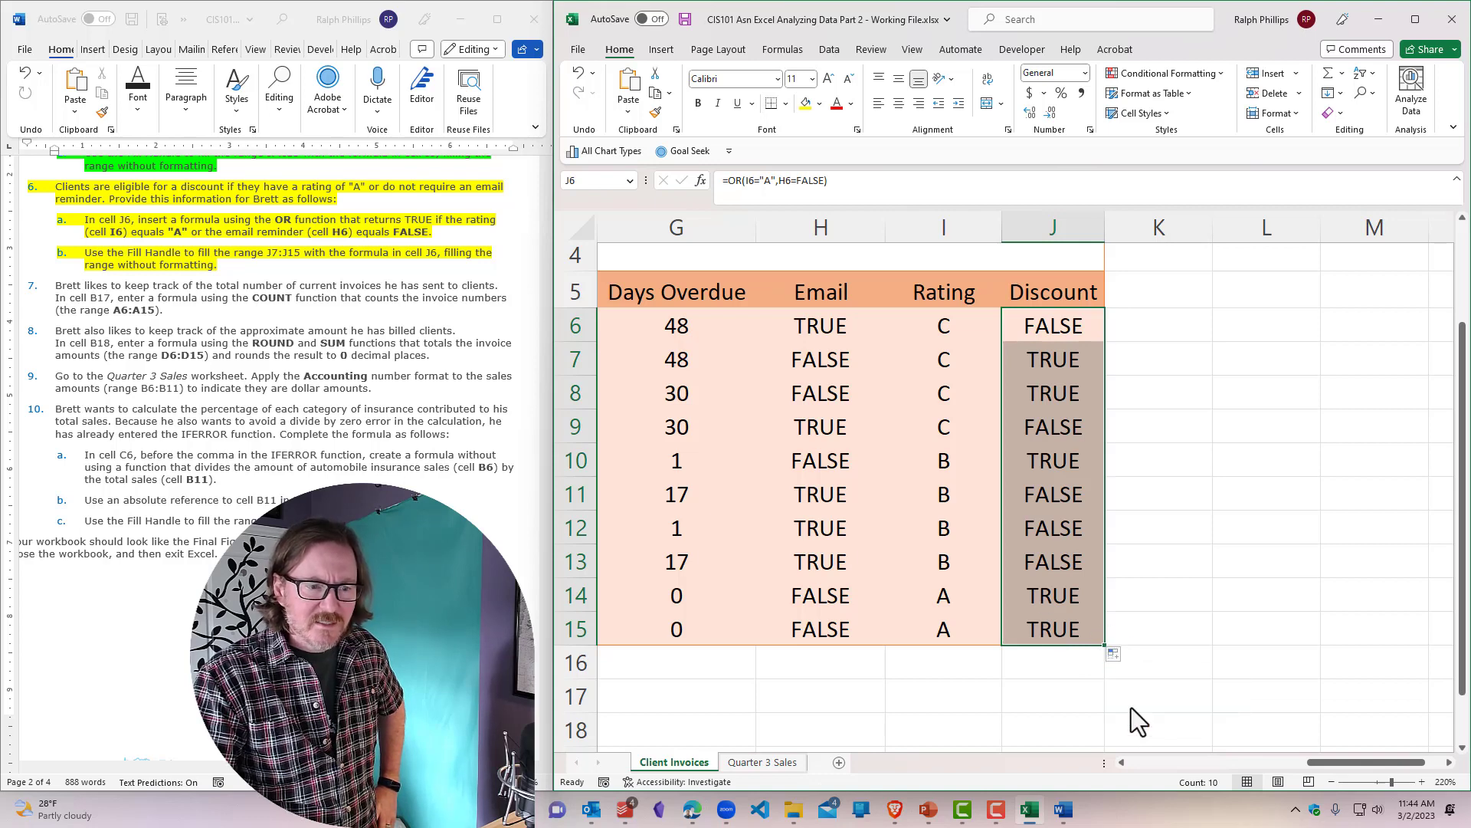
Step: Check the Discount results in J7, J8, J9 and J11 against Email and Rating, inspecting both OR conditions in J8
click(1064, 502)
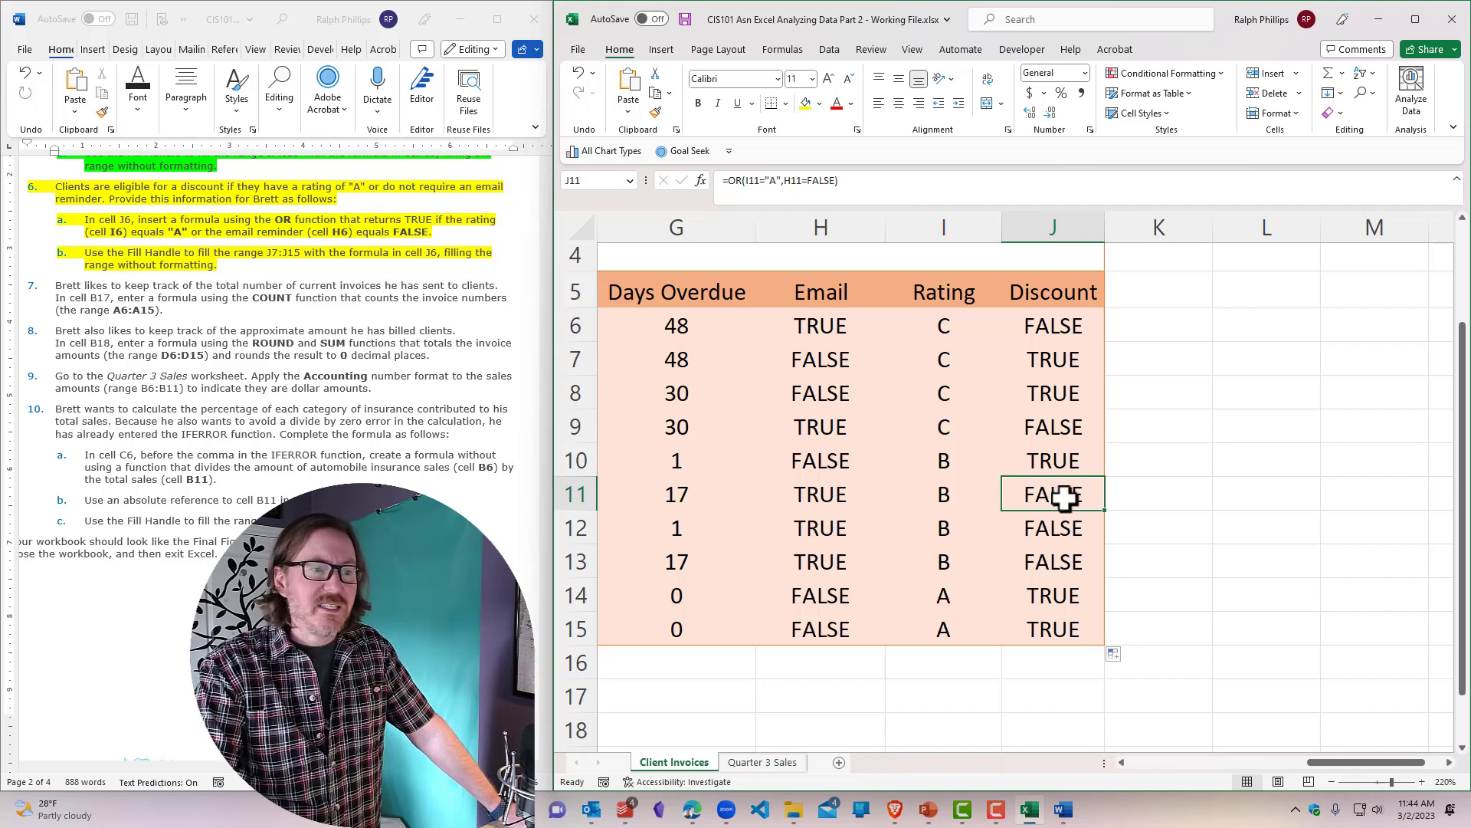
click(1064, 358)
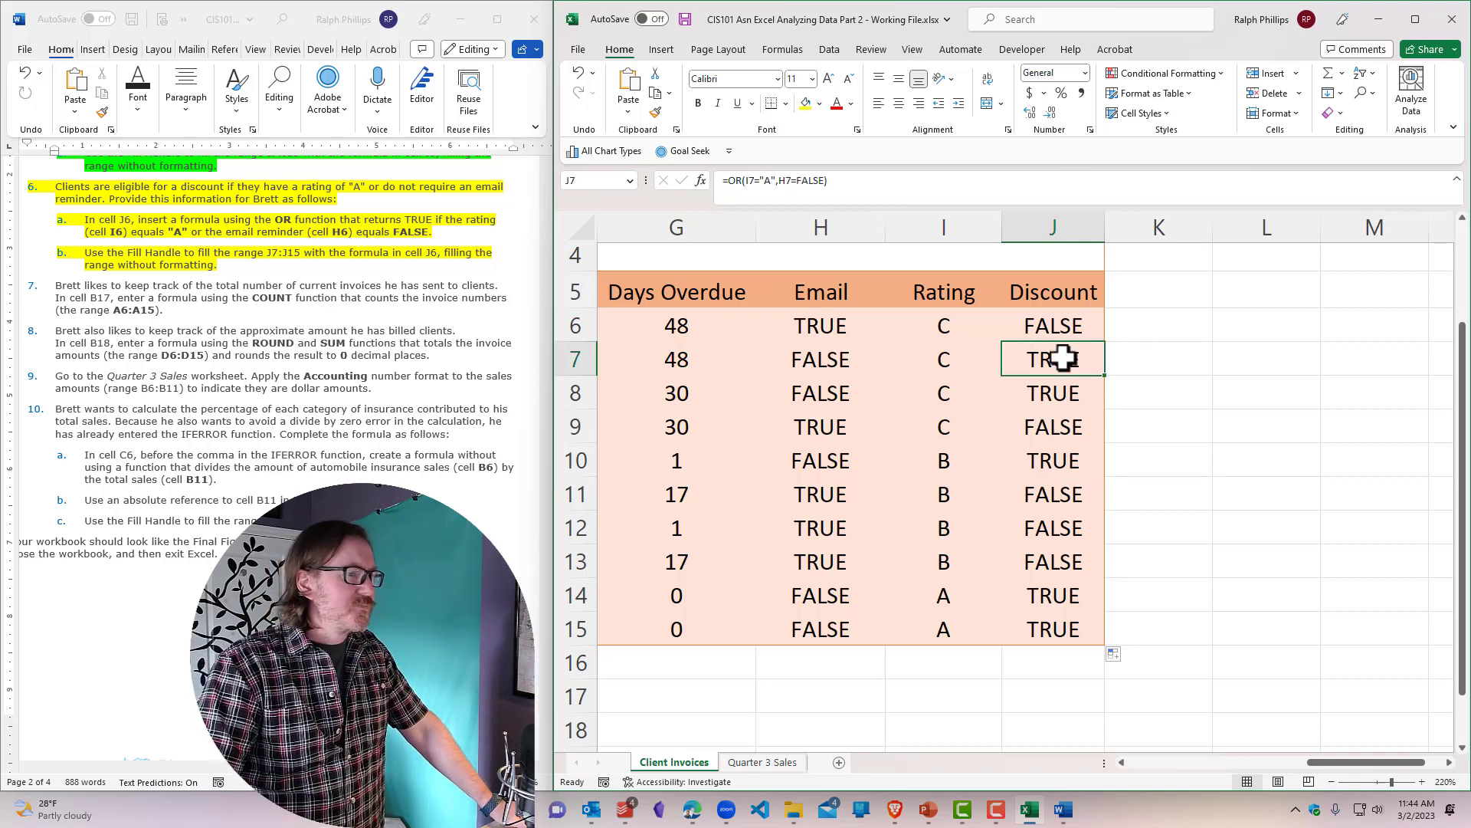
click(1062, 397)
click(1068, 371)
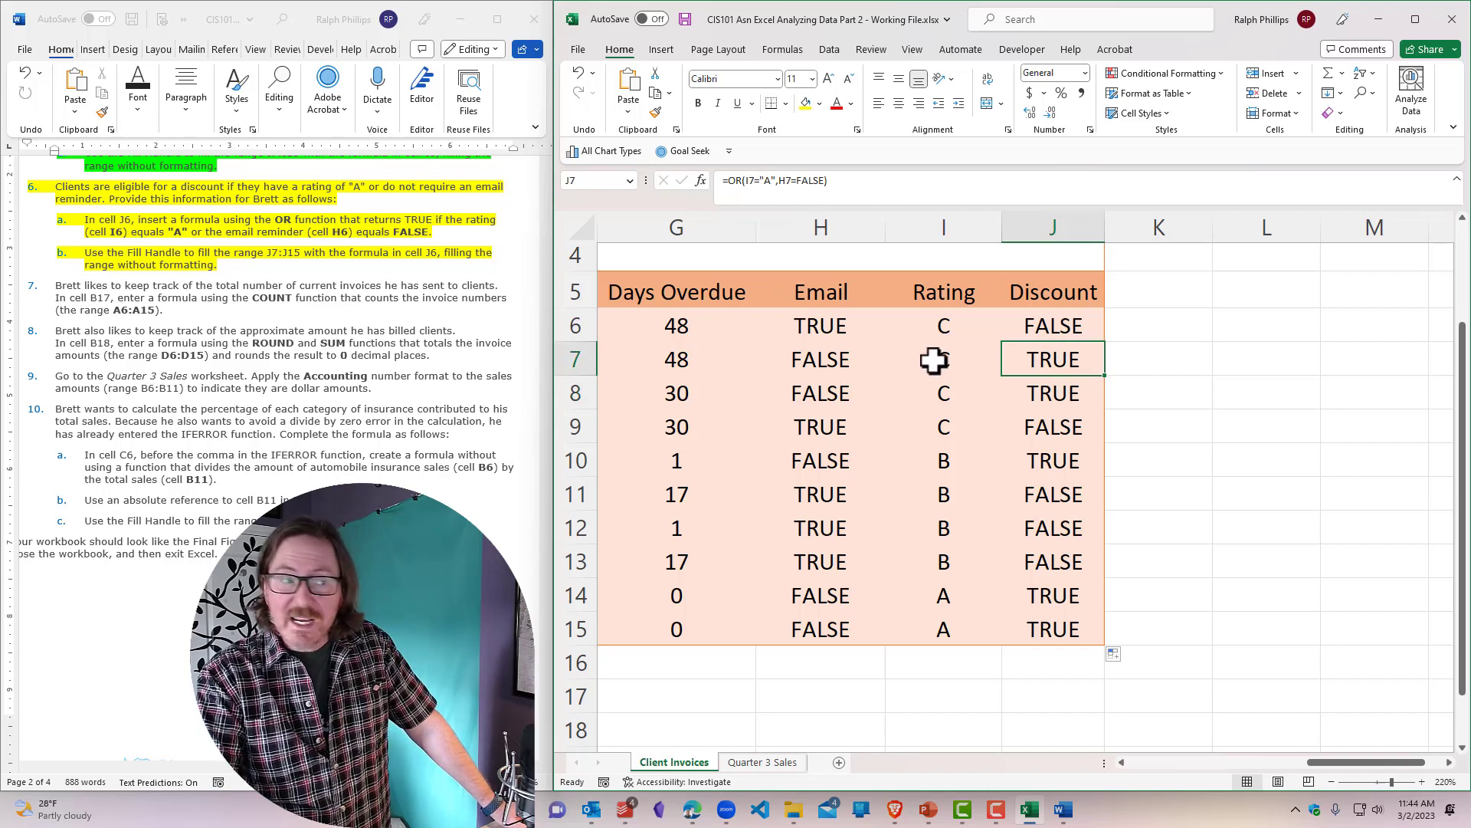
click(842, 360)
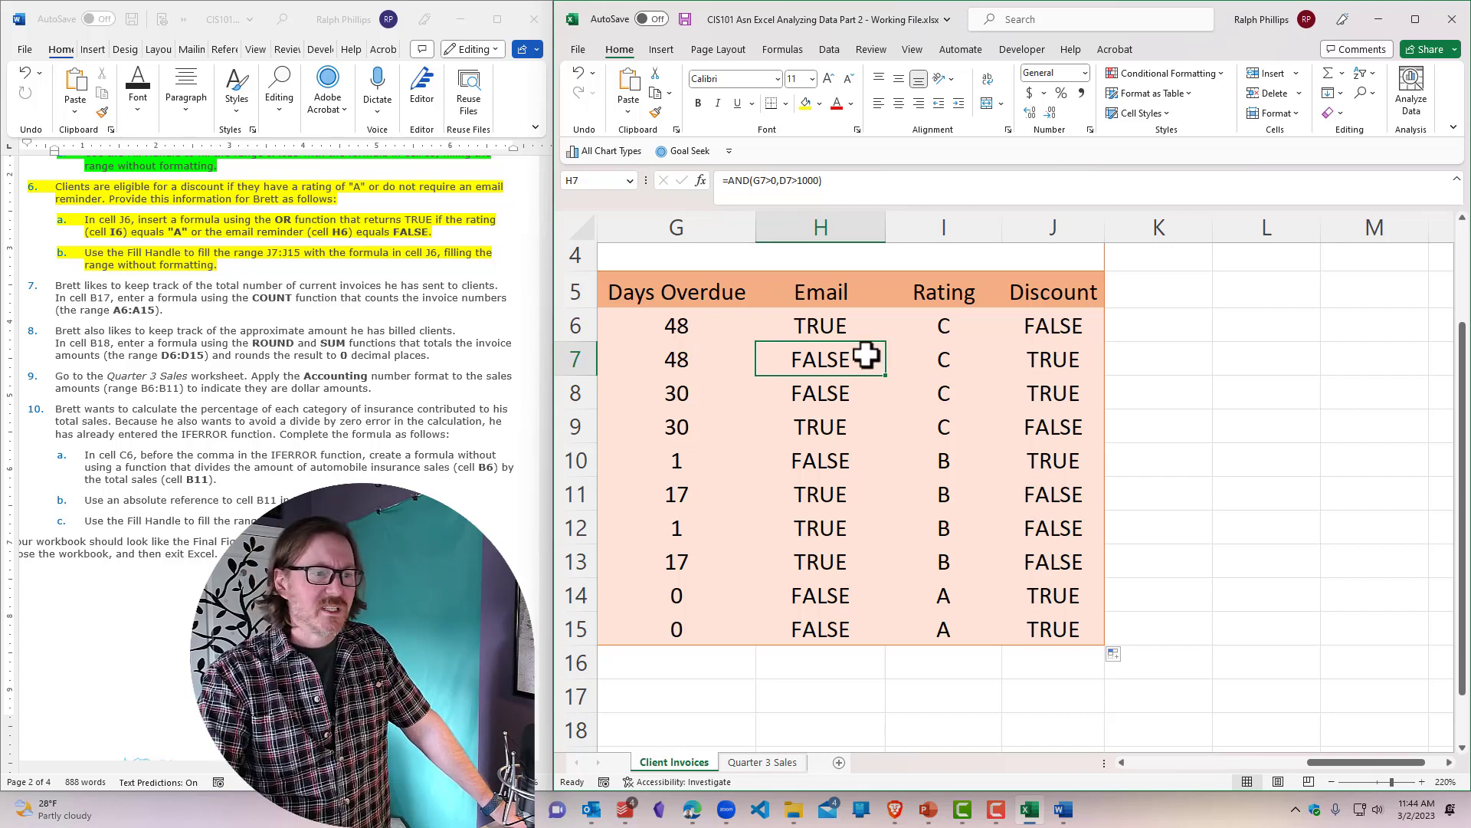
click(1082, 392)
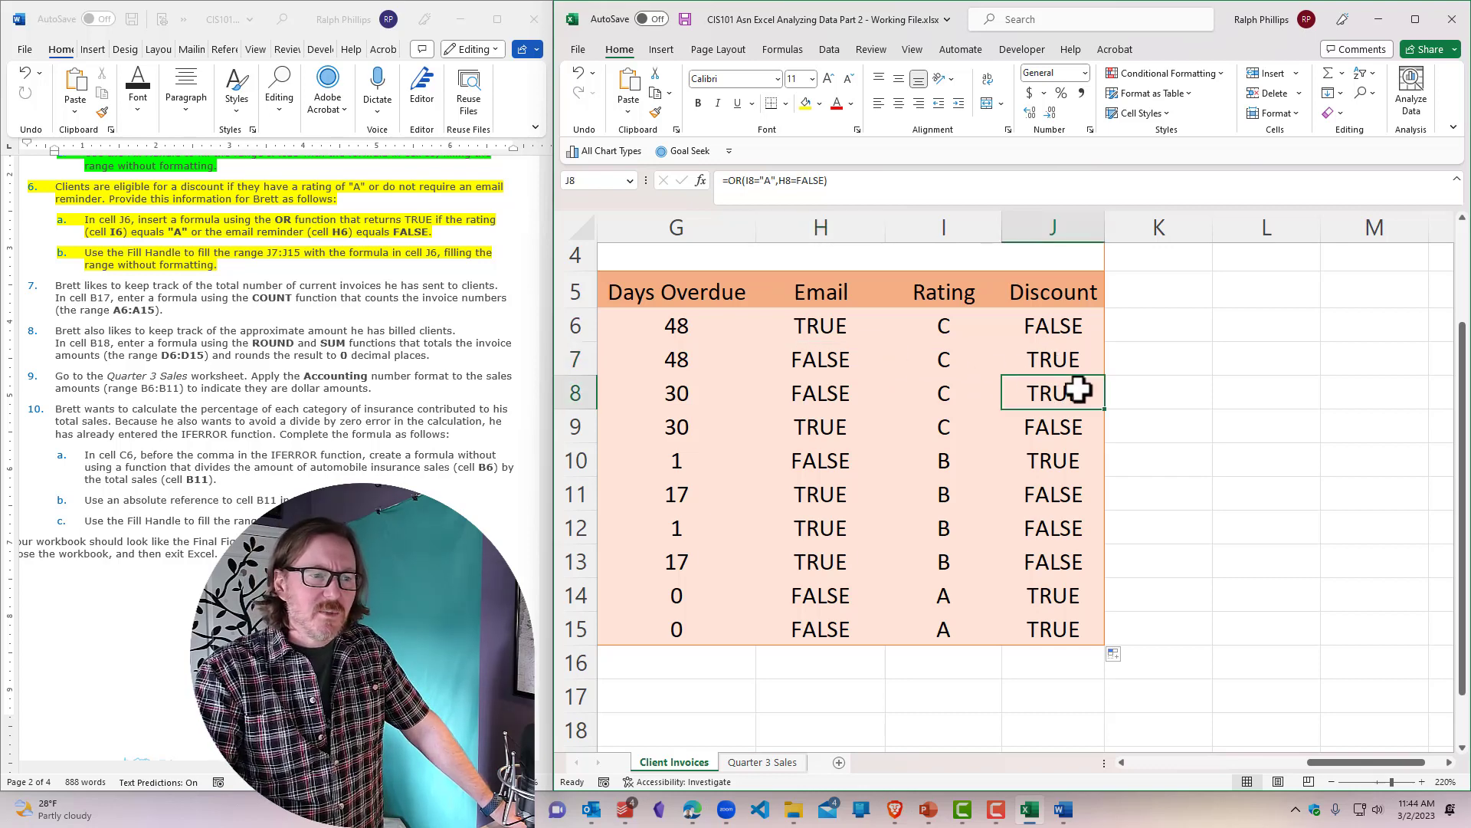
click(1069, 429)
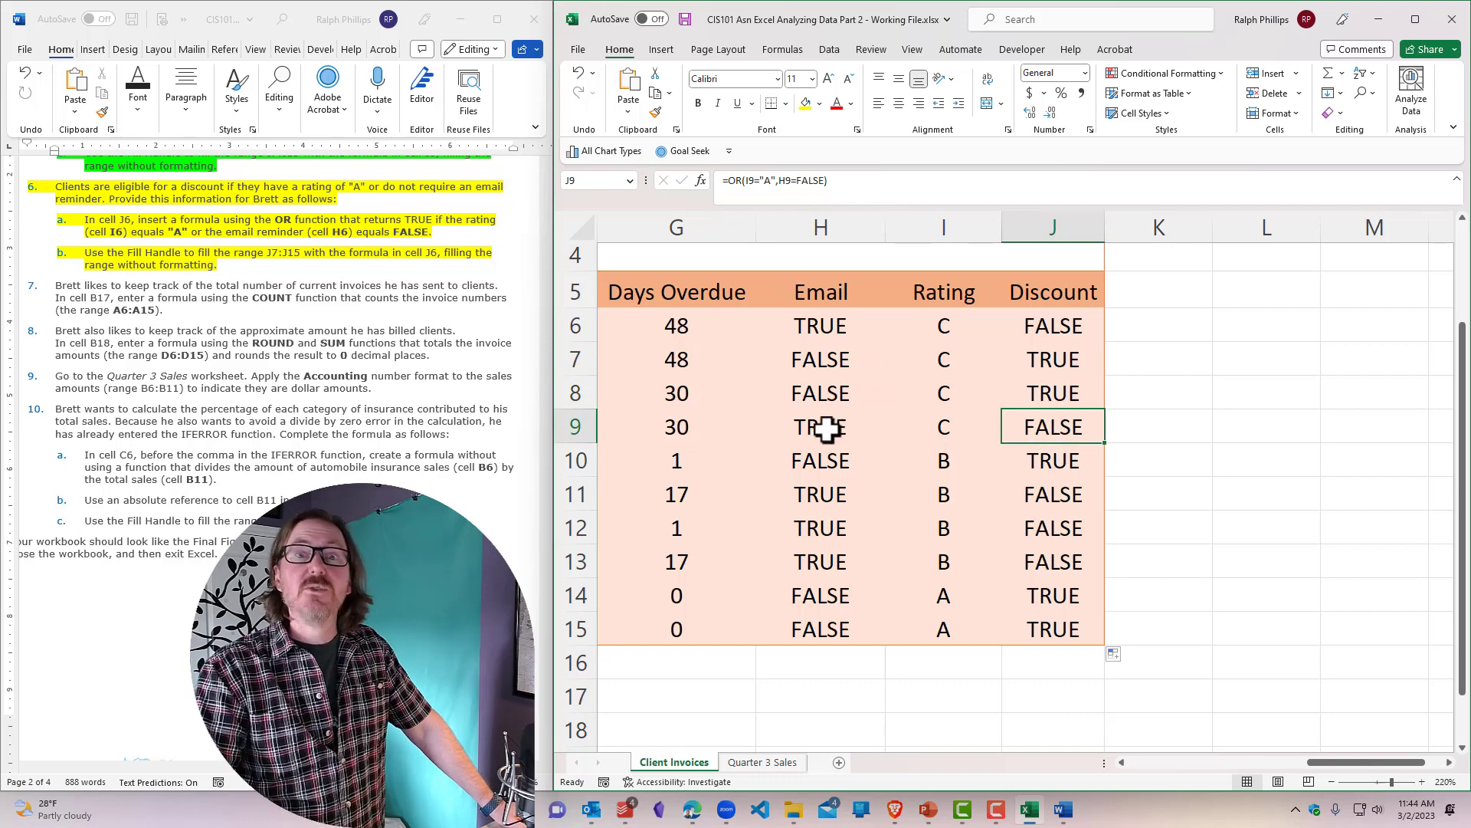
double_click(1060, 399)
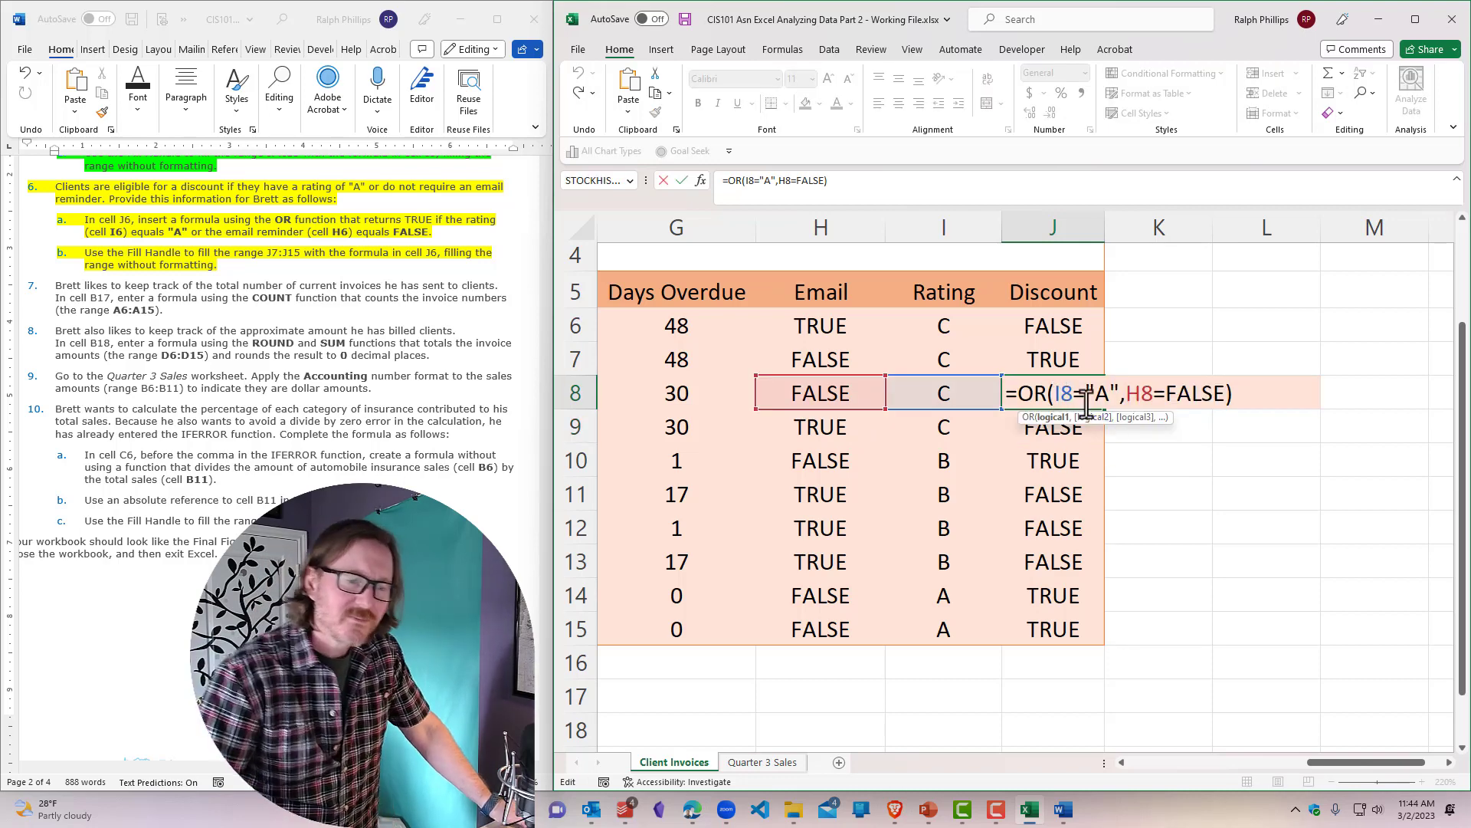
drag(1056, 396, 1118, 396)
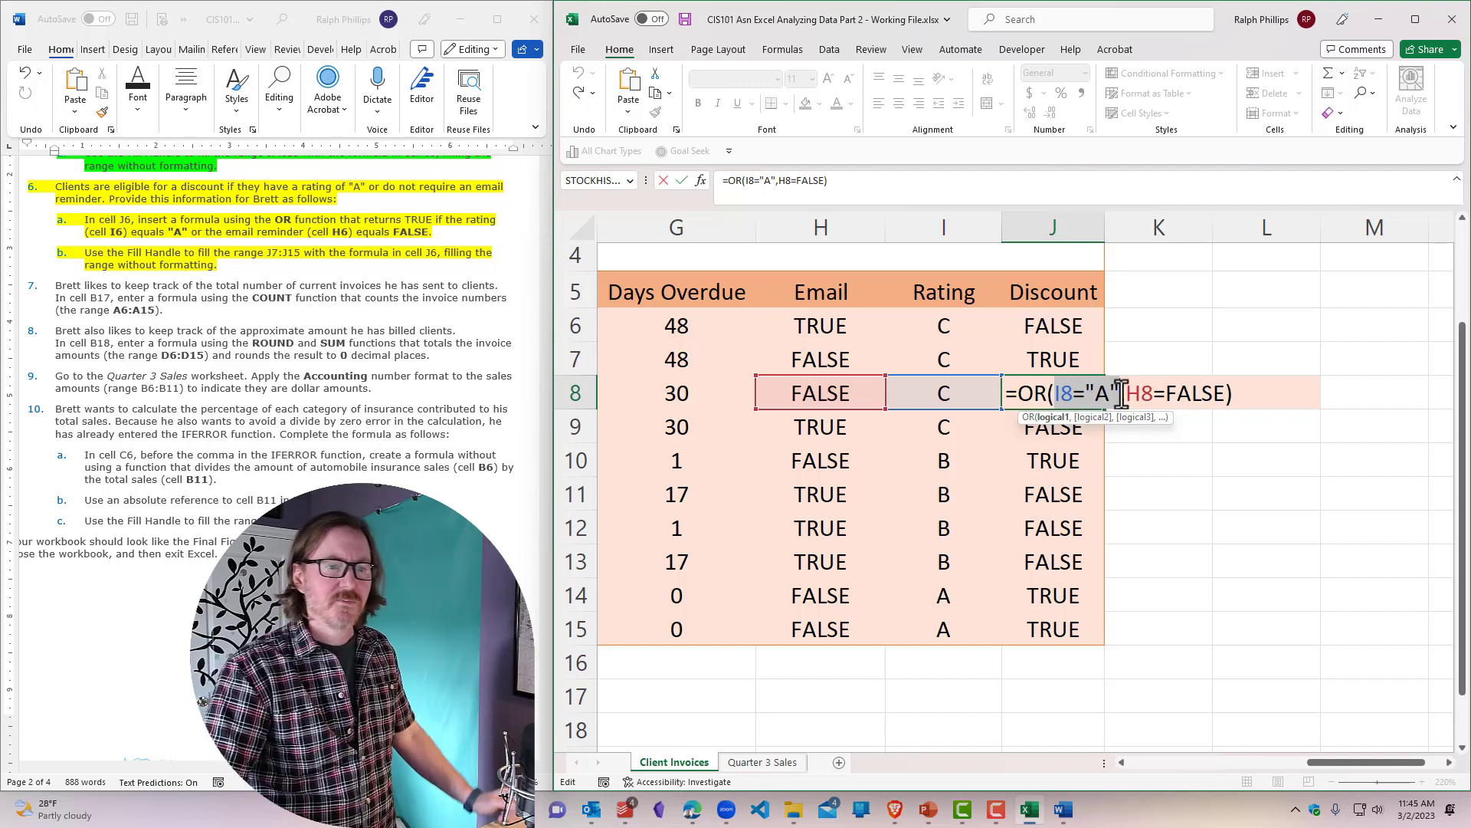
drag(1125, 396, 1226, 397)
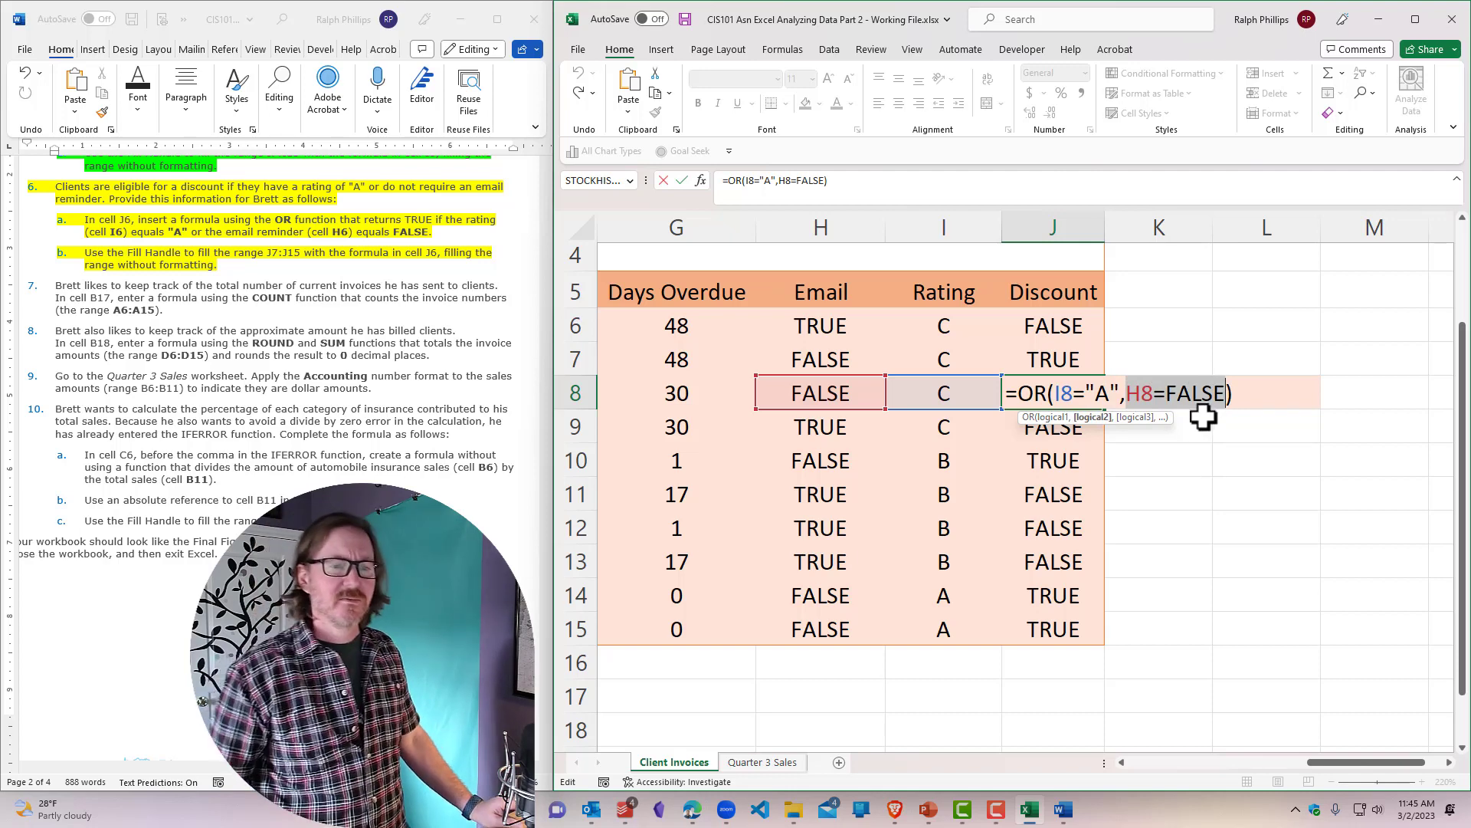
key(Return)
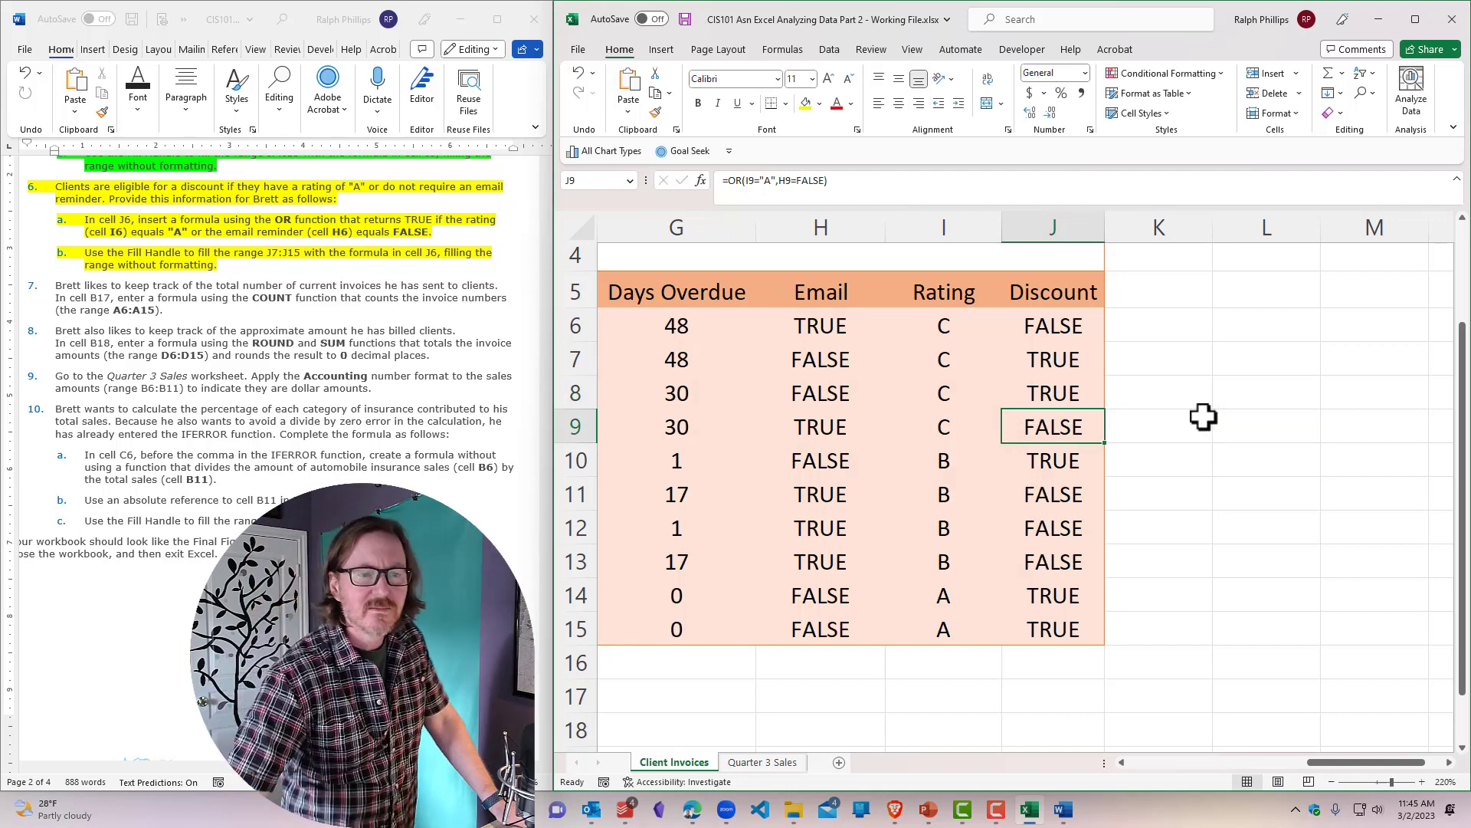
click(1070, 393)
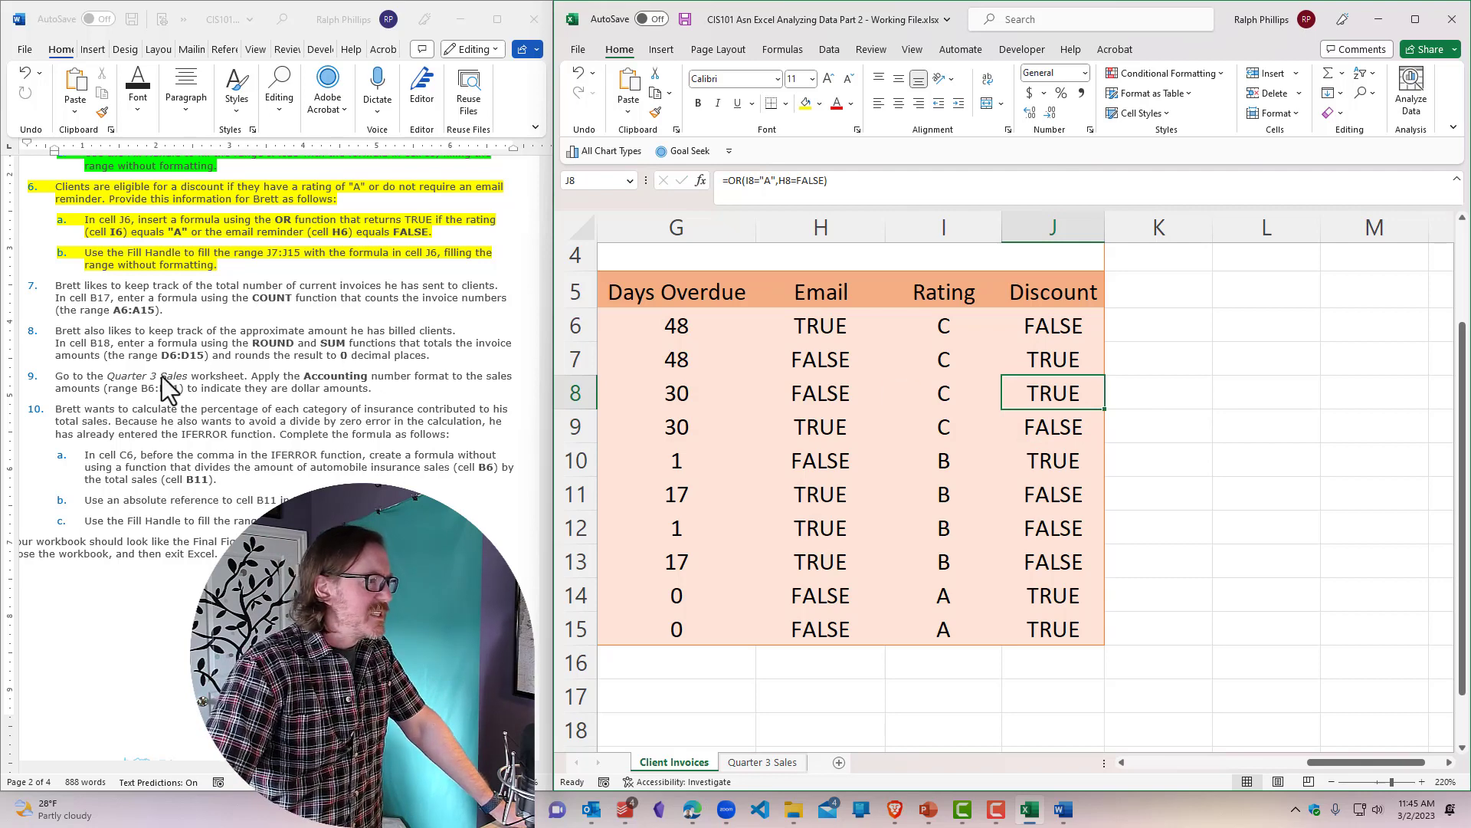
Step: Switch to the Word instructions and highlight items 7 through 9 in dark green
click(151, 353)
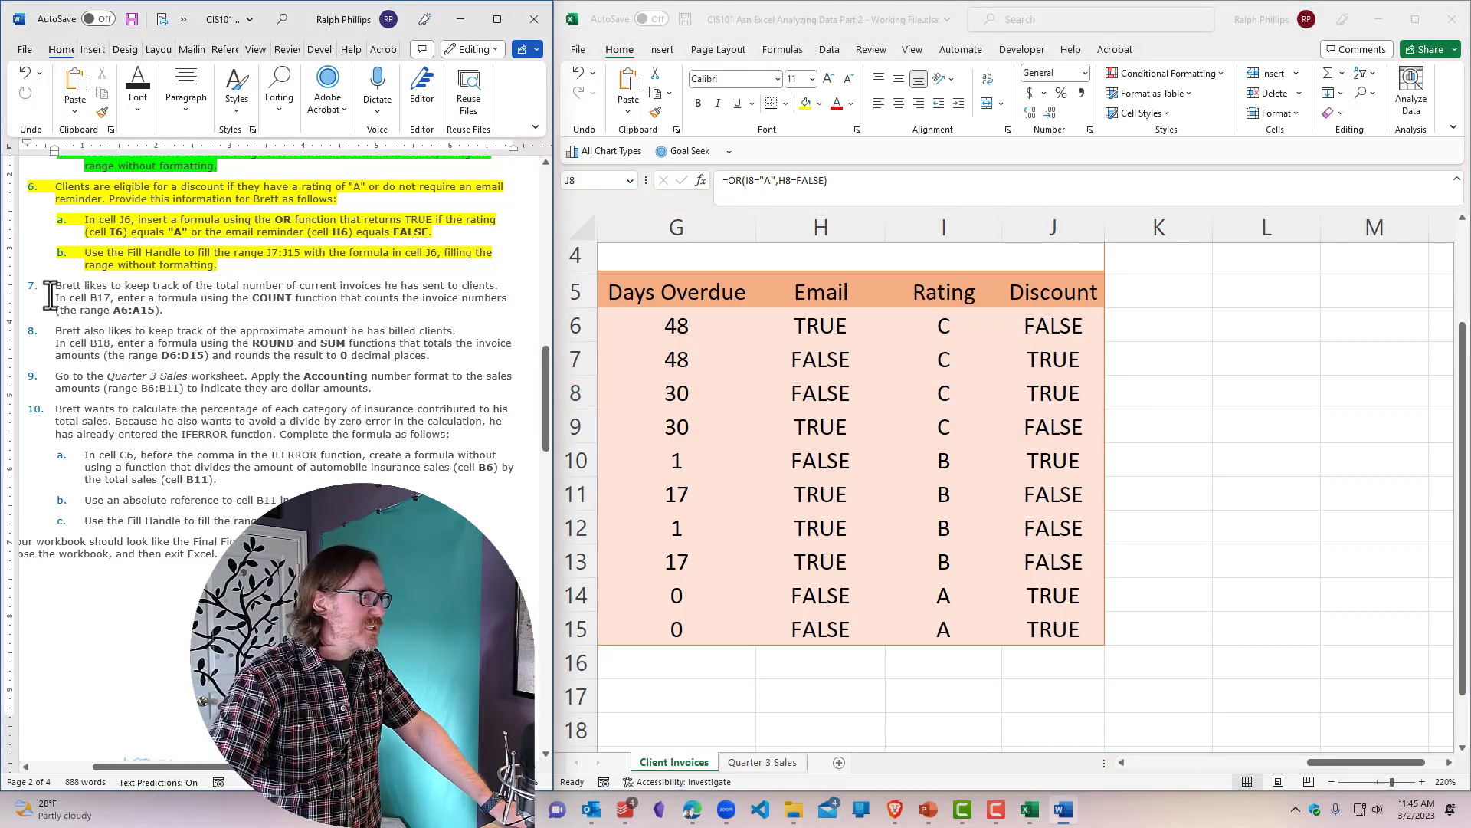
drag(49, 295, 395, 394)
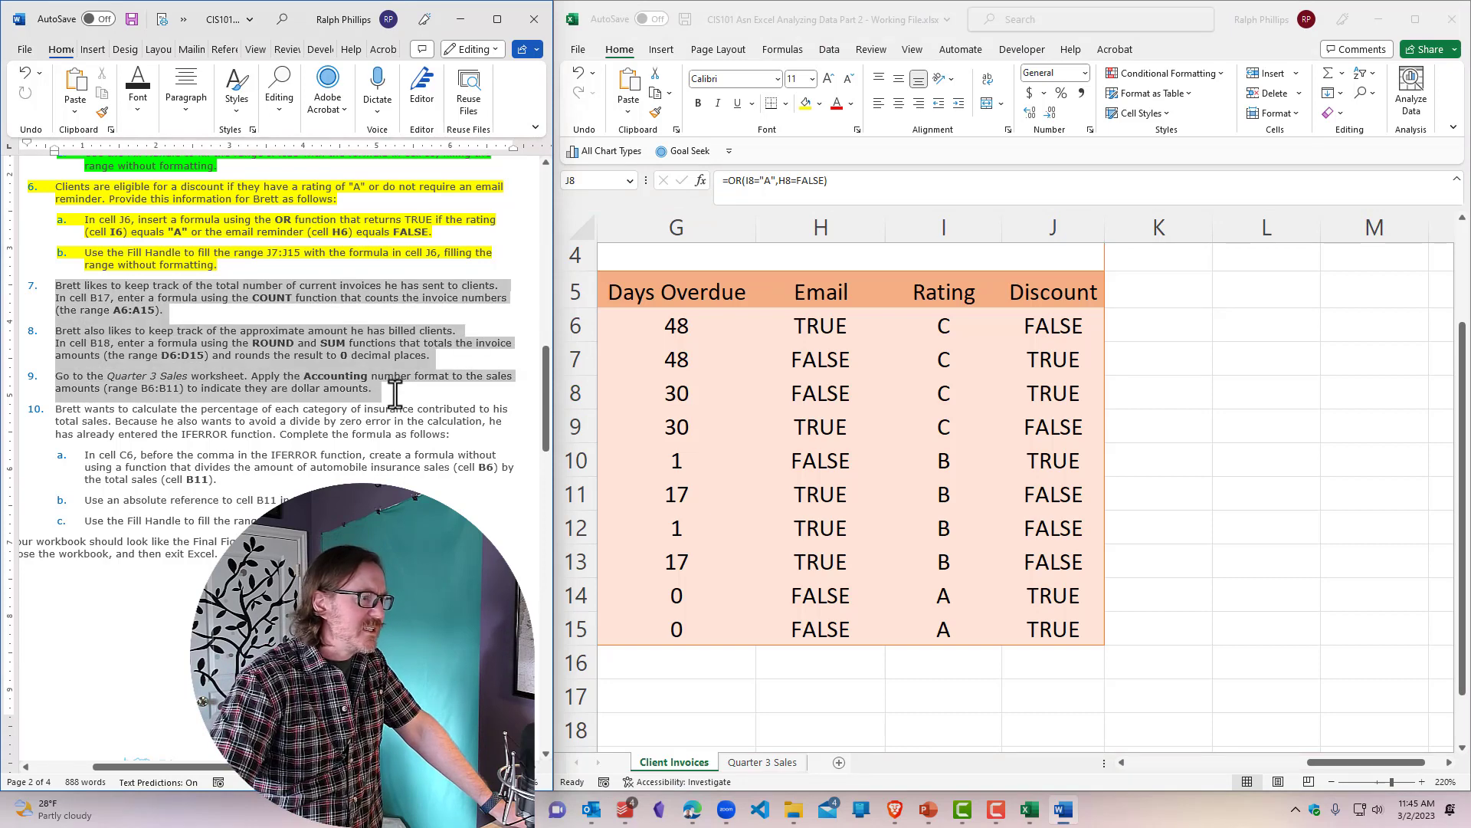
click(138, 92)
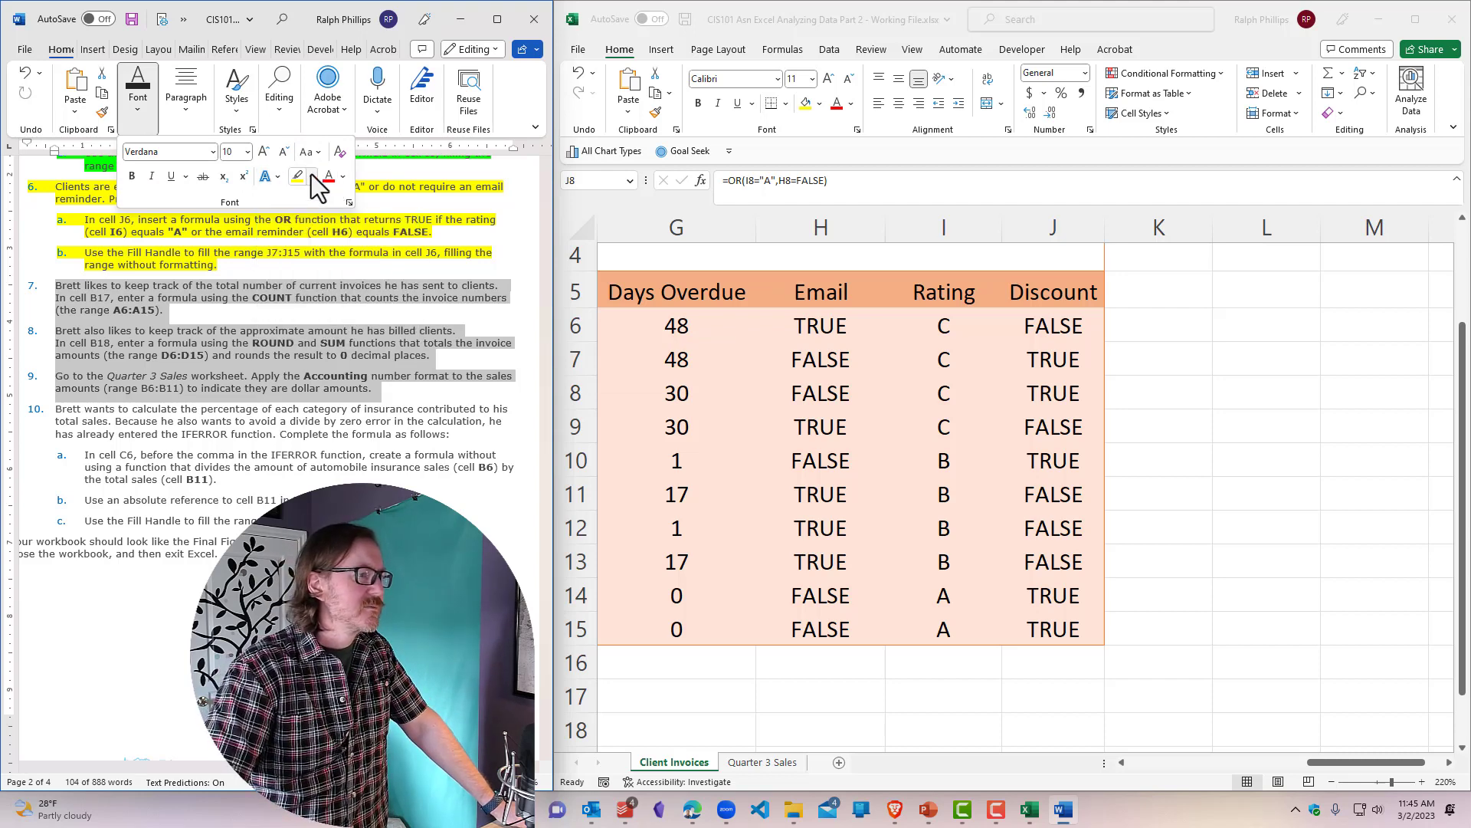
click(311, 175)
click(369, 223)
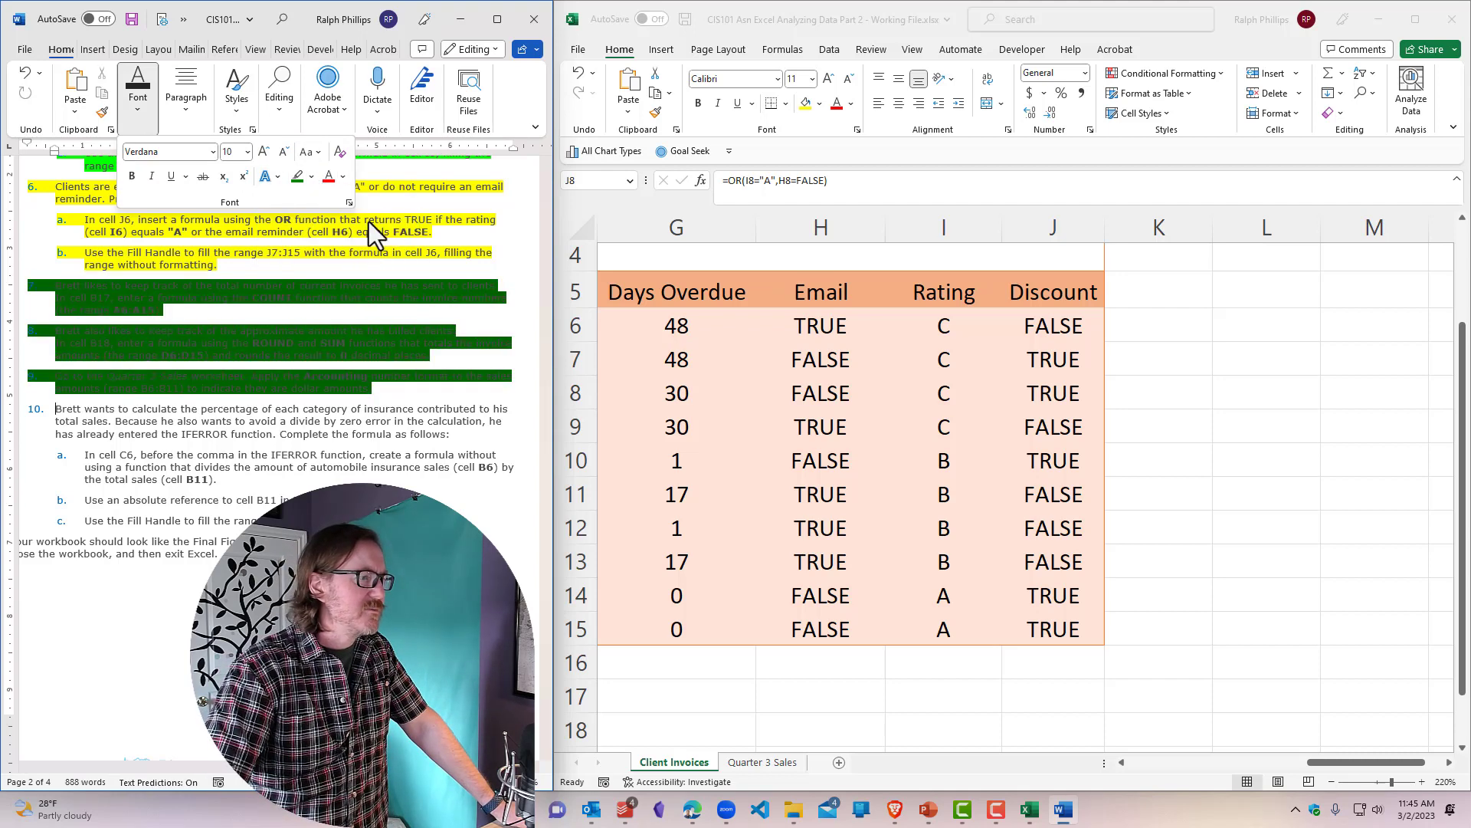
Step: Undo the dark green highlight and highlight instruction items 7 through 9 in bright green instead
click(309, 181)
click(322, 198)
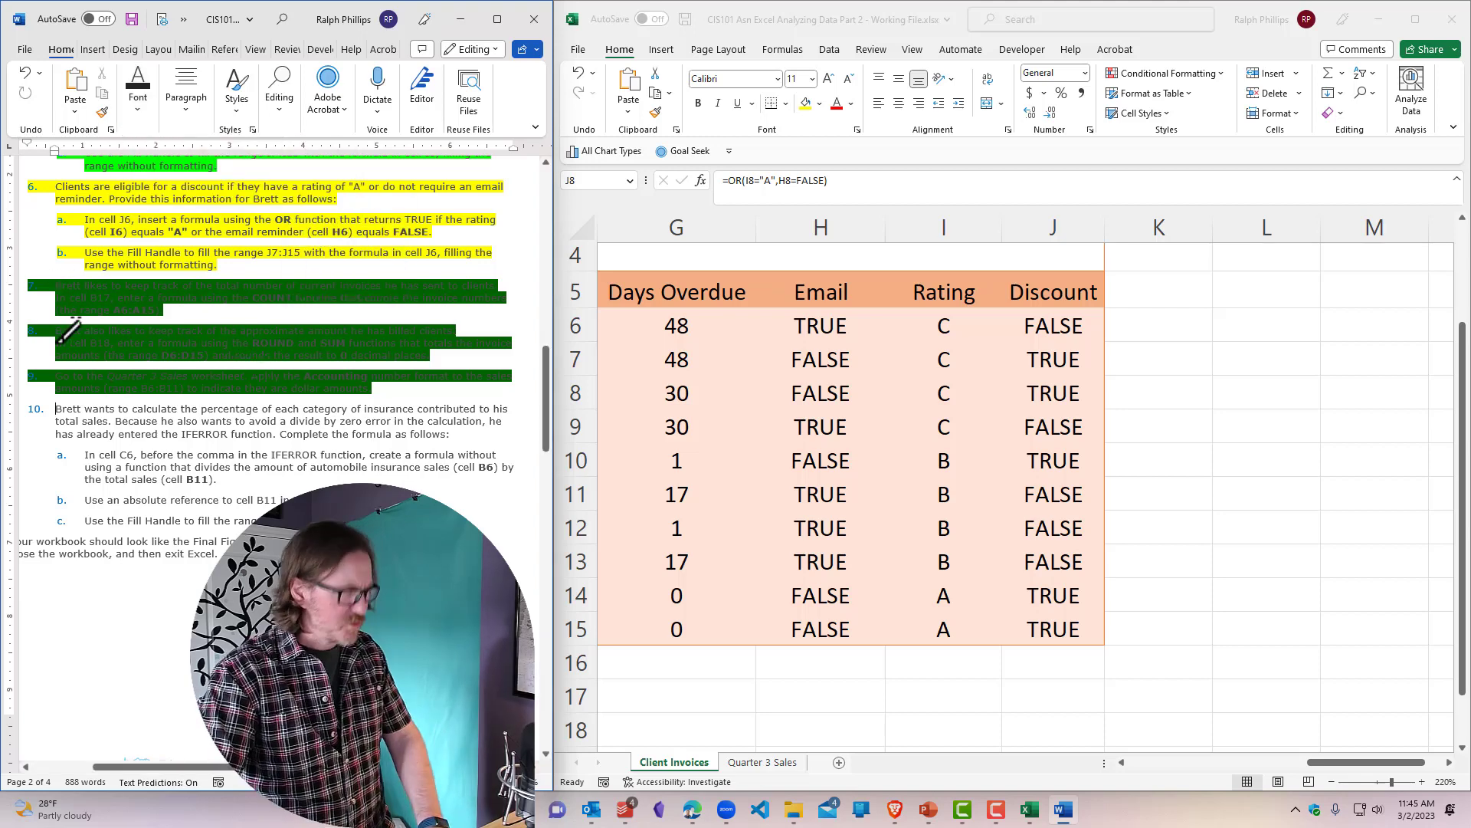
key(ctrl+z)
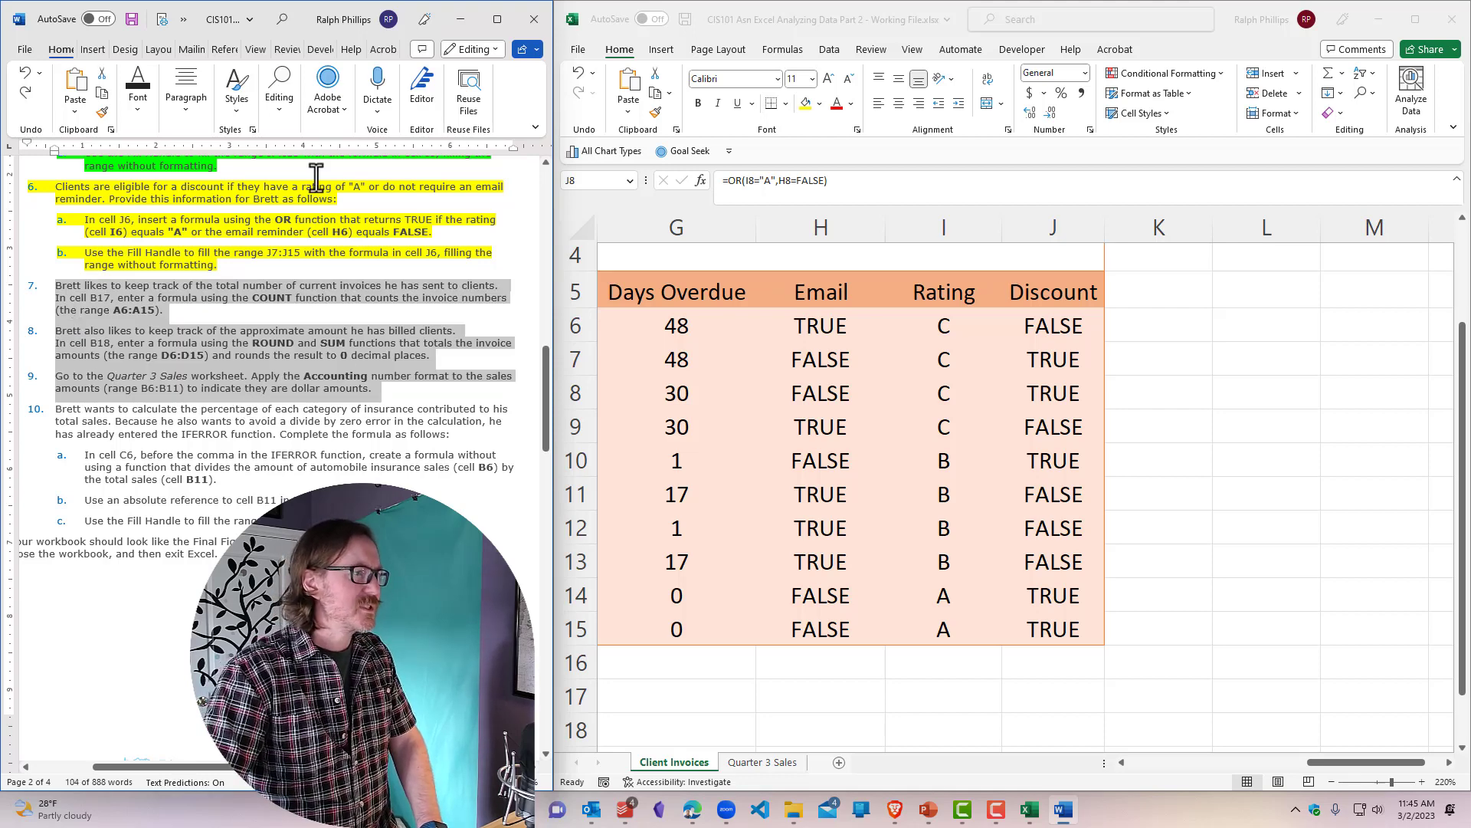
click(138, 95)
click(300, 181)
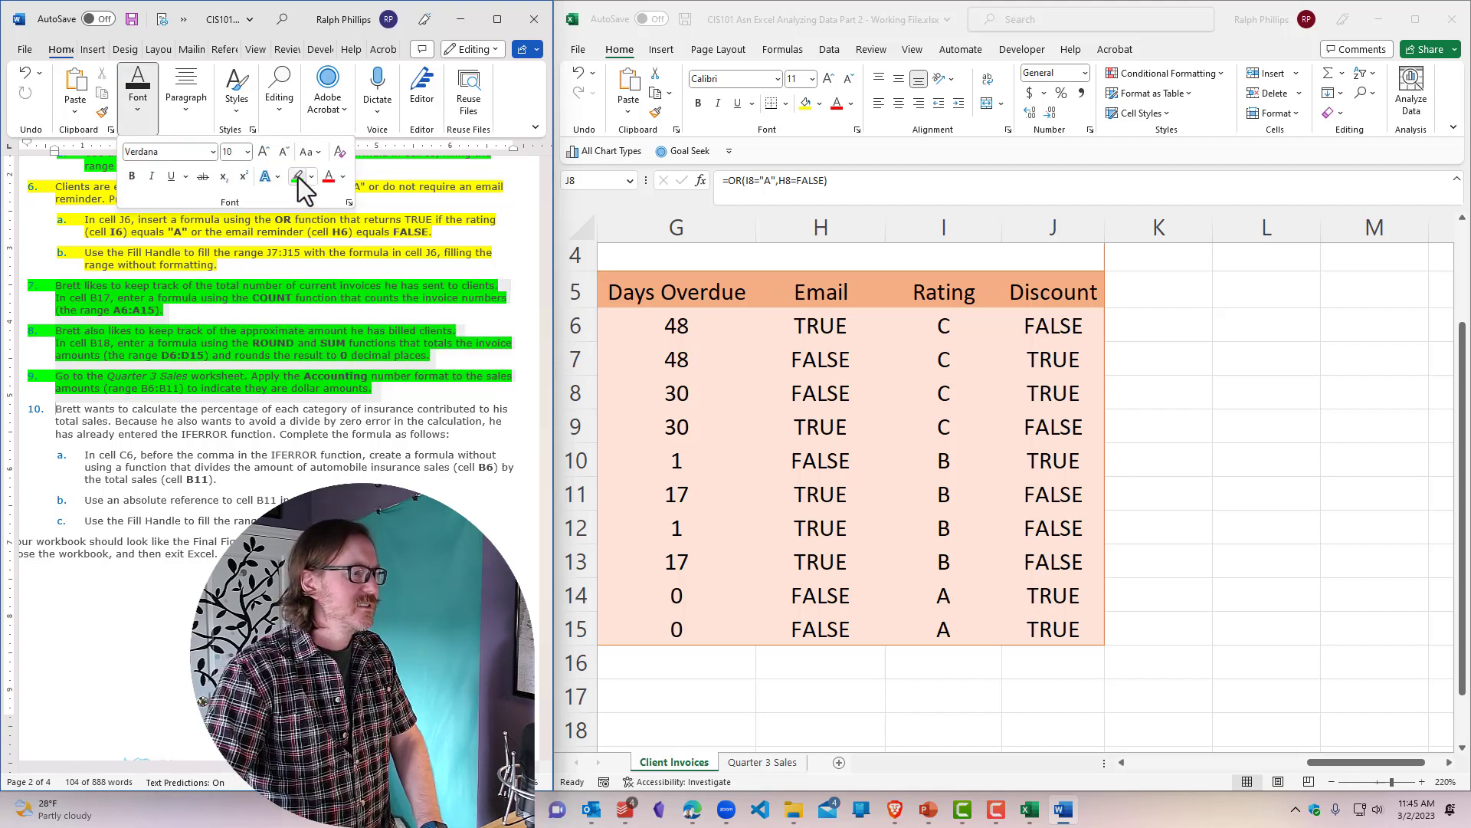
scroll(328, 419, down, 2)
scroll(328, 419, down, 2)
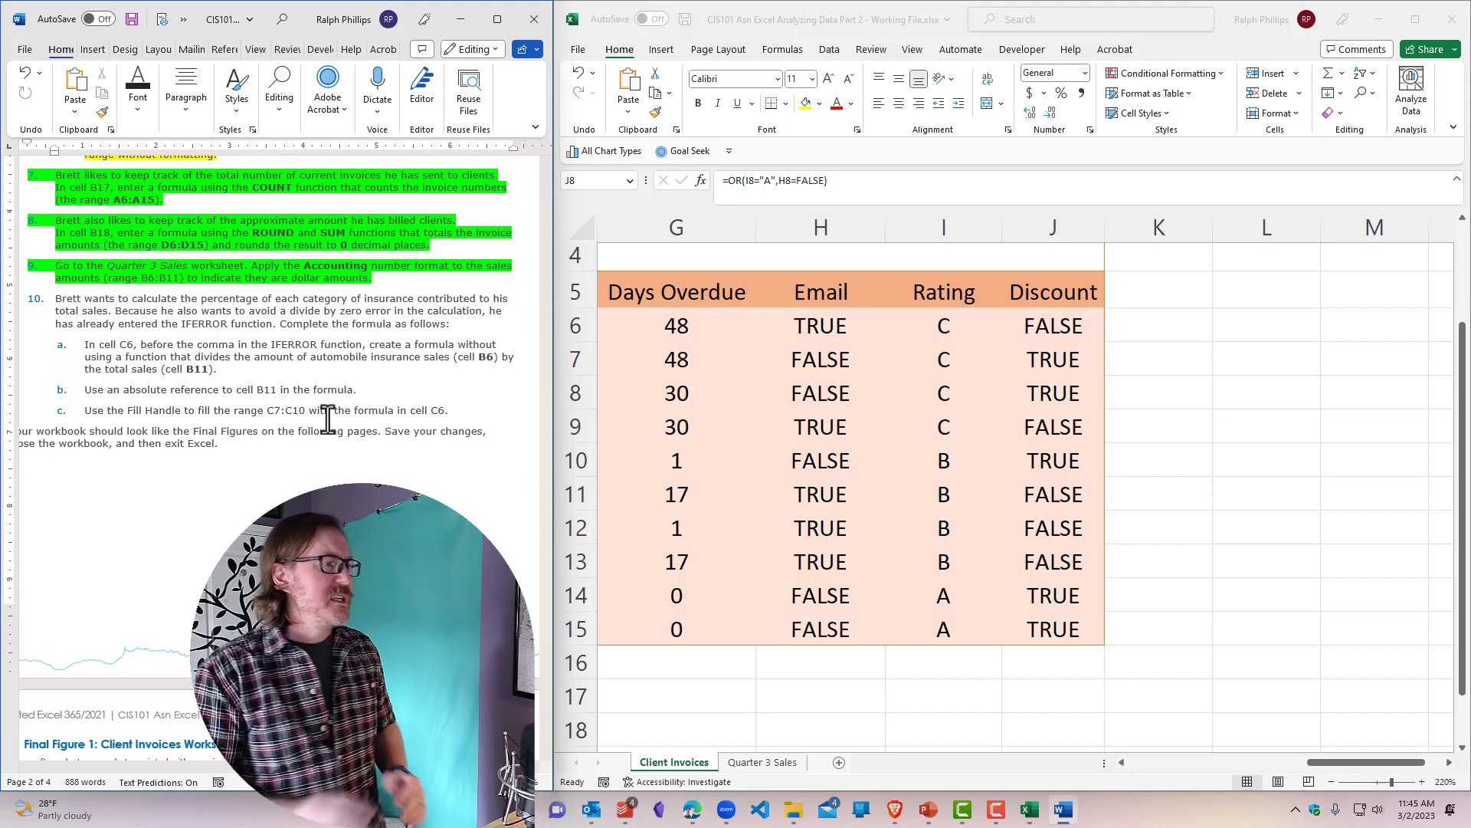
Step: Return to the Client Invoices sheet and enter the sample values 5, 10 and ten in B21, C21 and D21
click(1323, 773)
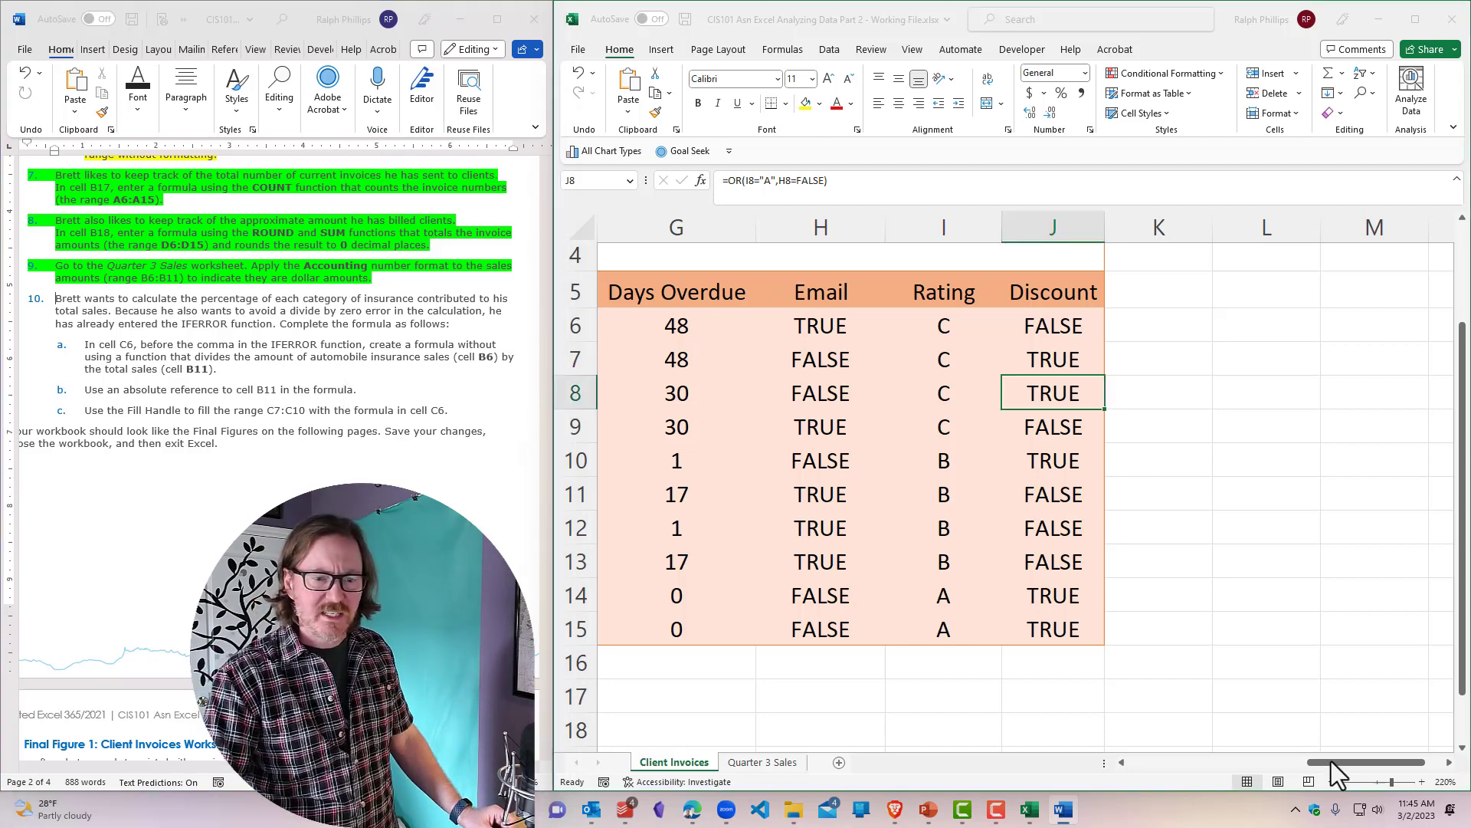
click(1137, 764)
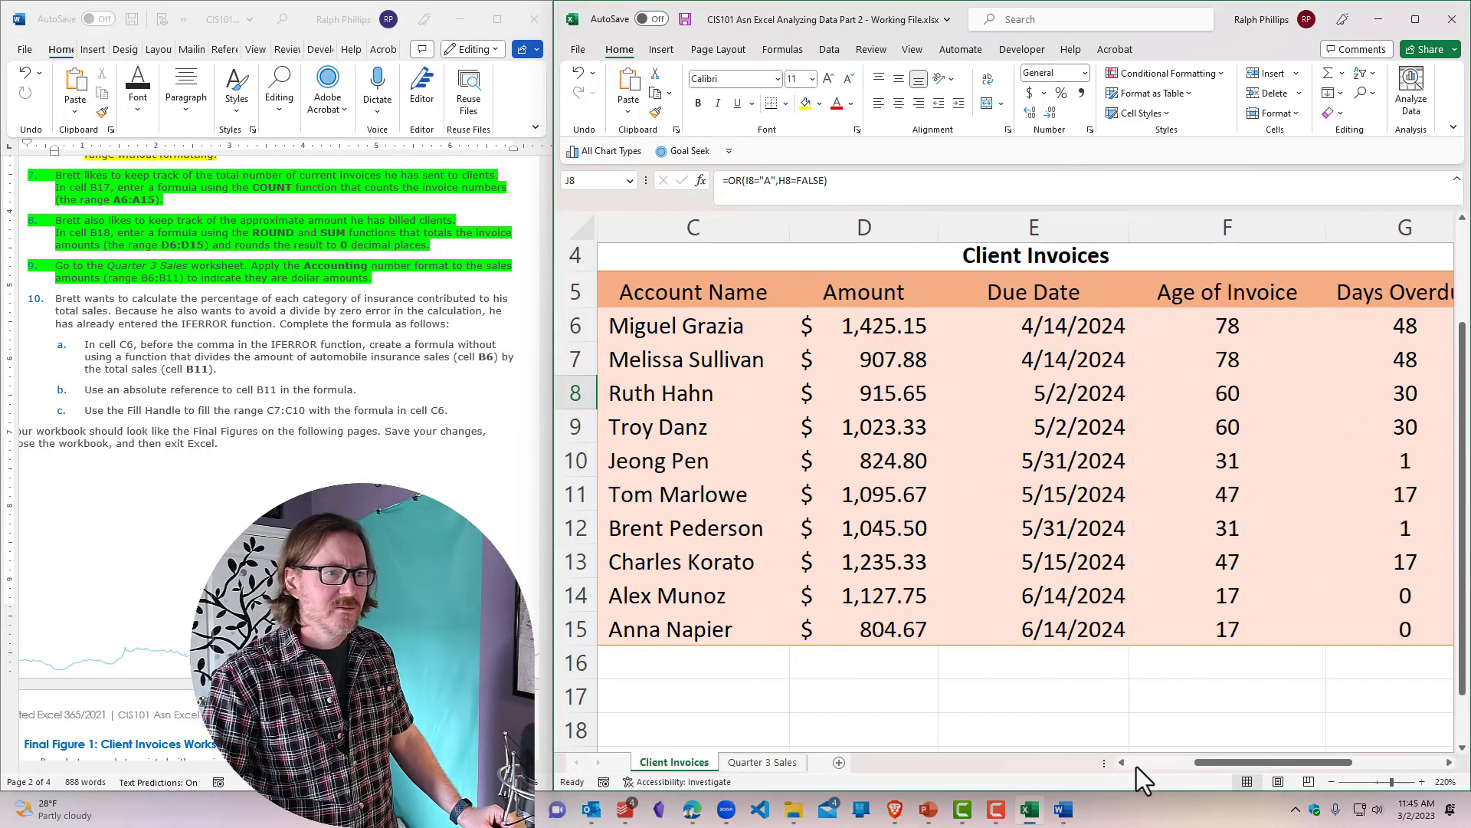
click(1137, 763)
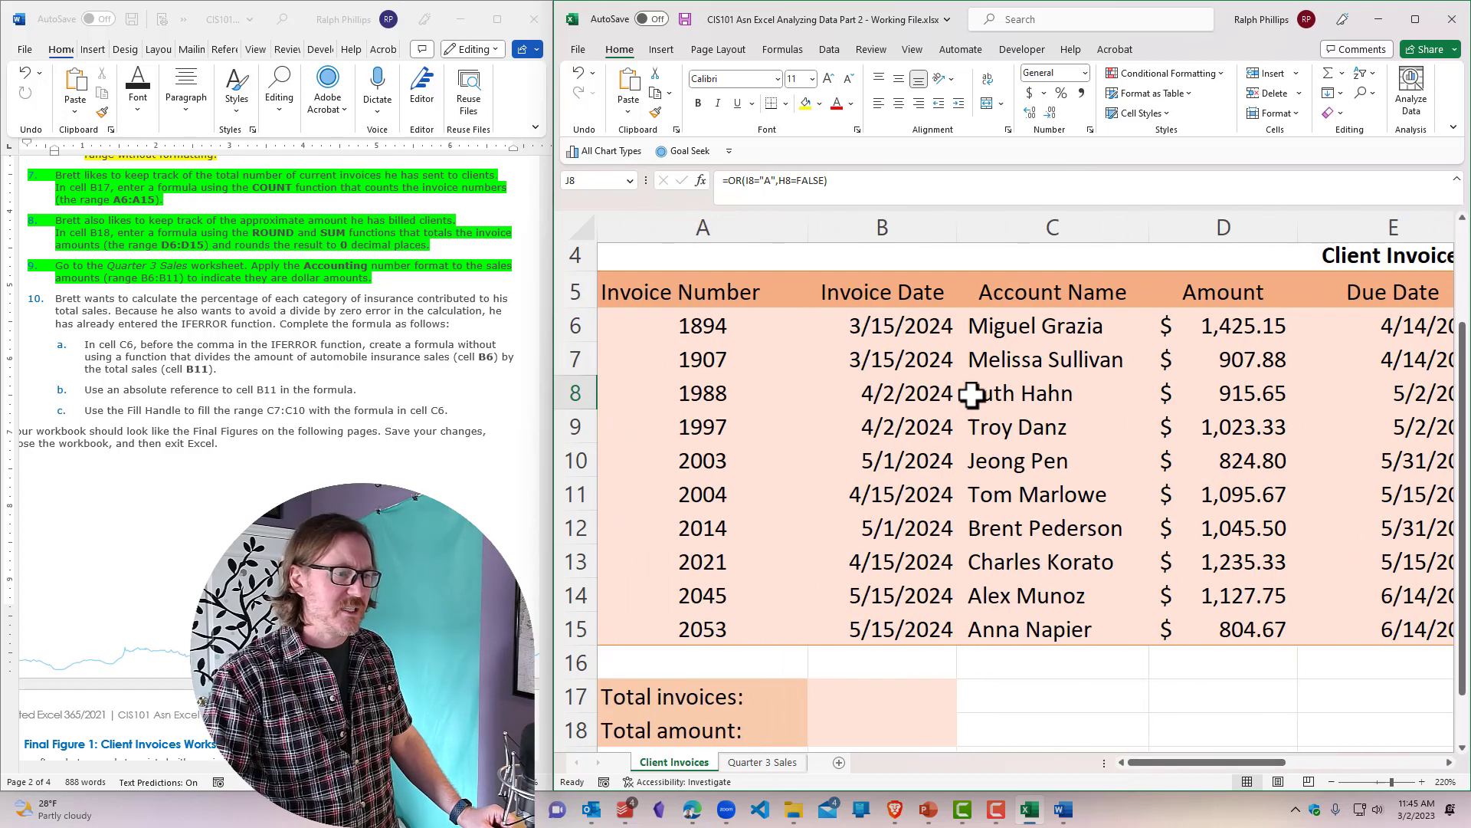
scroll(955, 478, down, 3)
scroll(956, 477, up, 1)
click(881, 493)
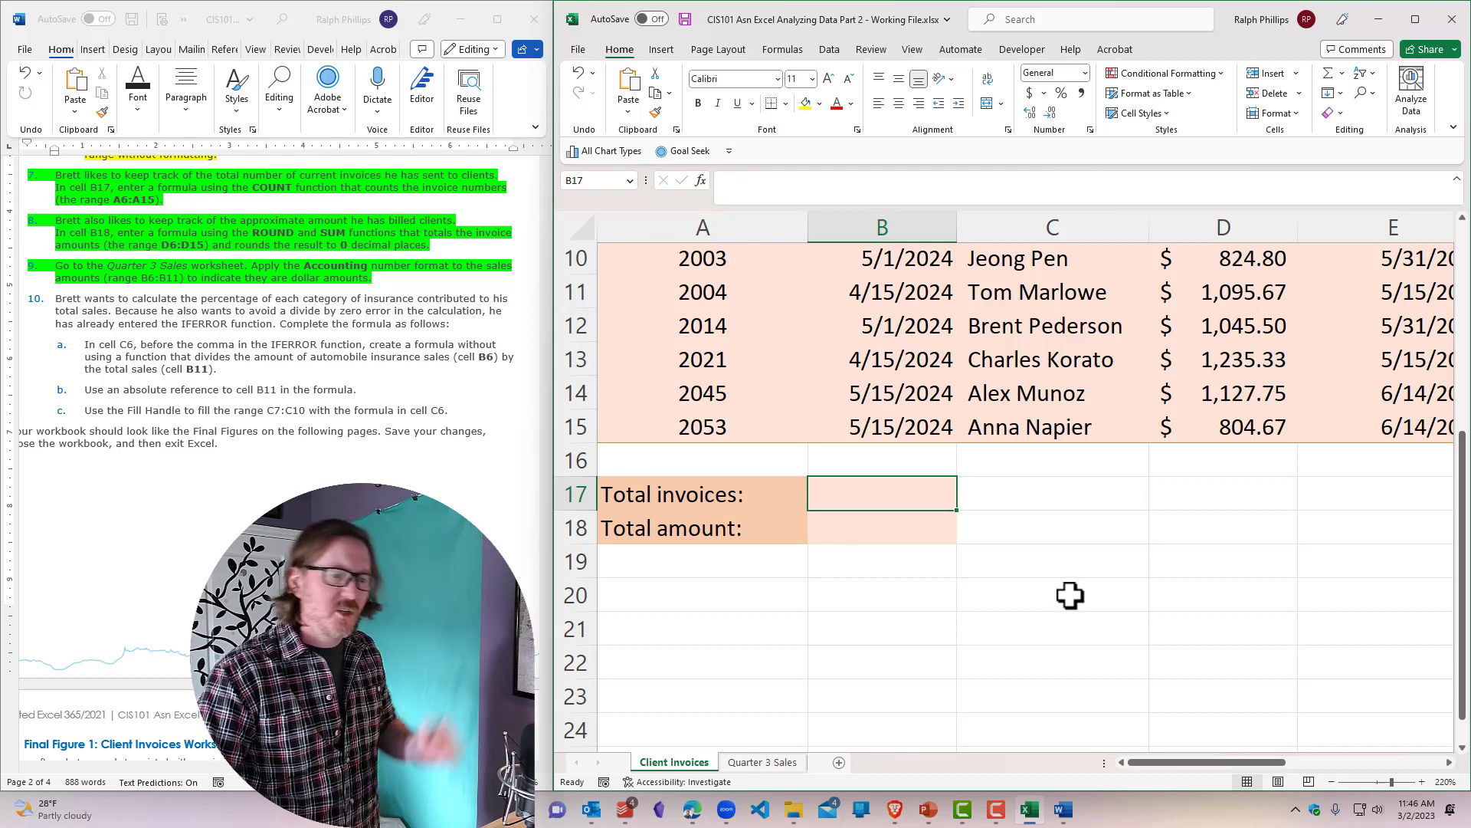
click(901, 638)
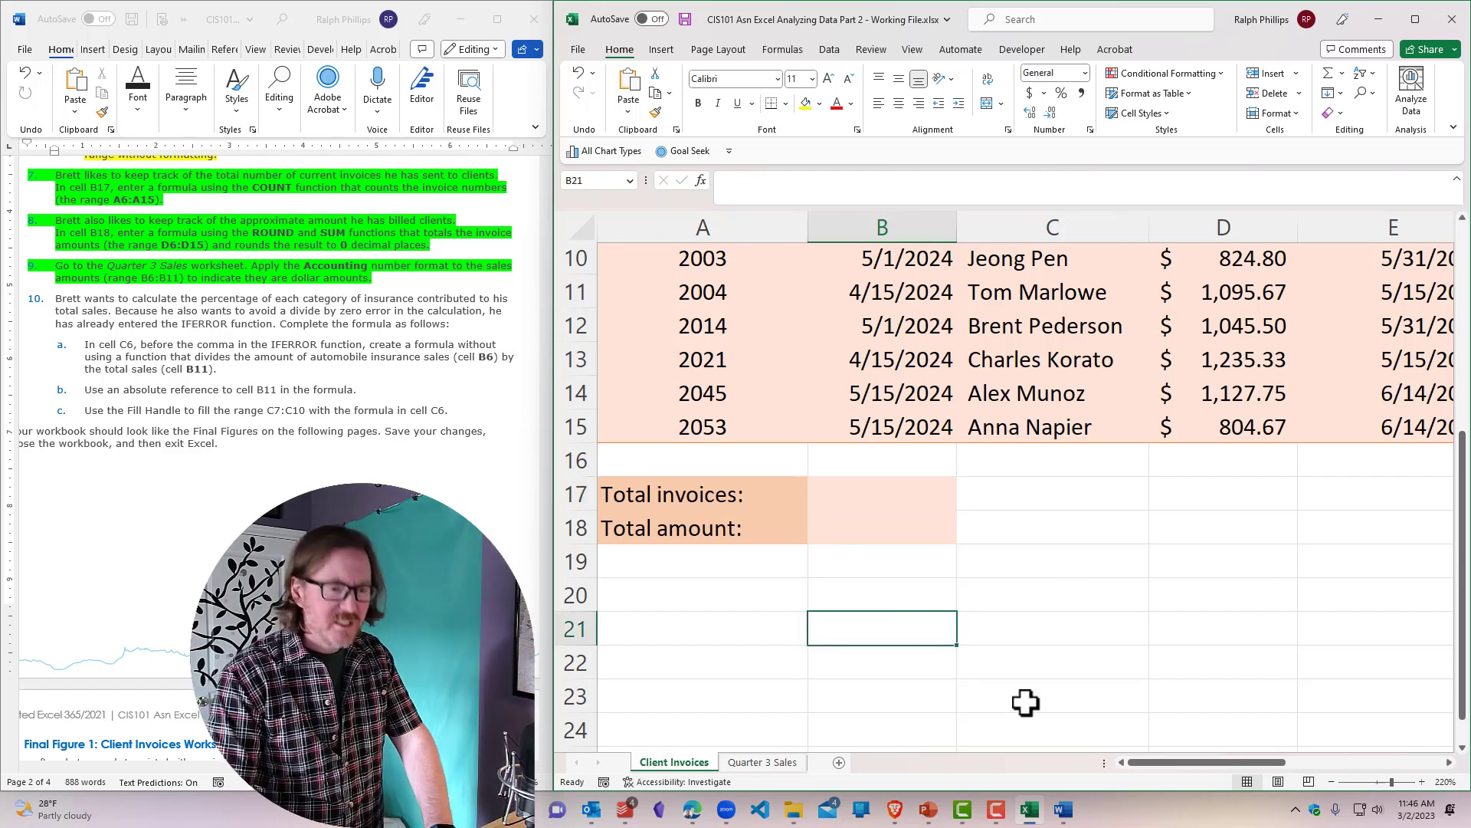
text(5)
key(Tab)
text(10)
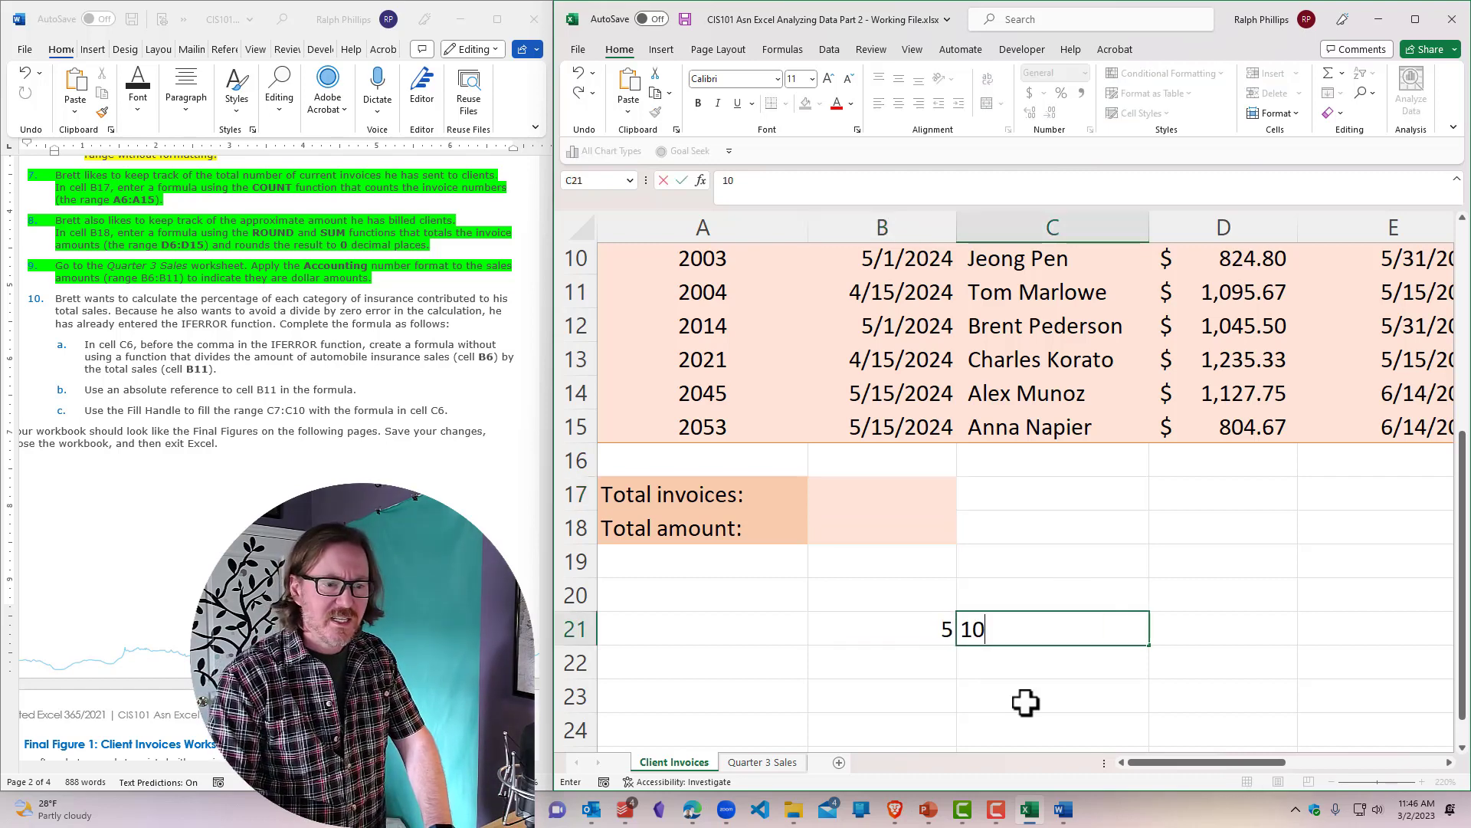
key(Tab)
text(ten)
key(Return)
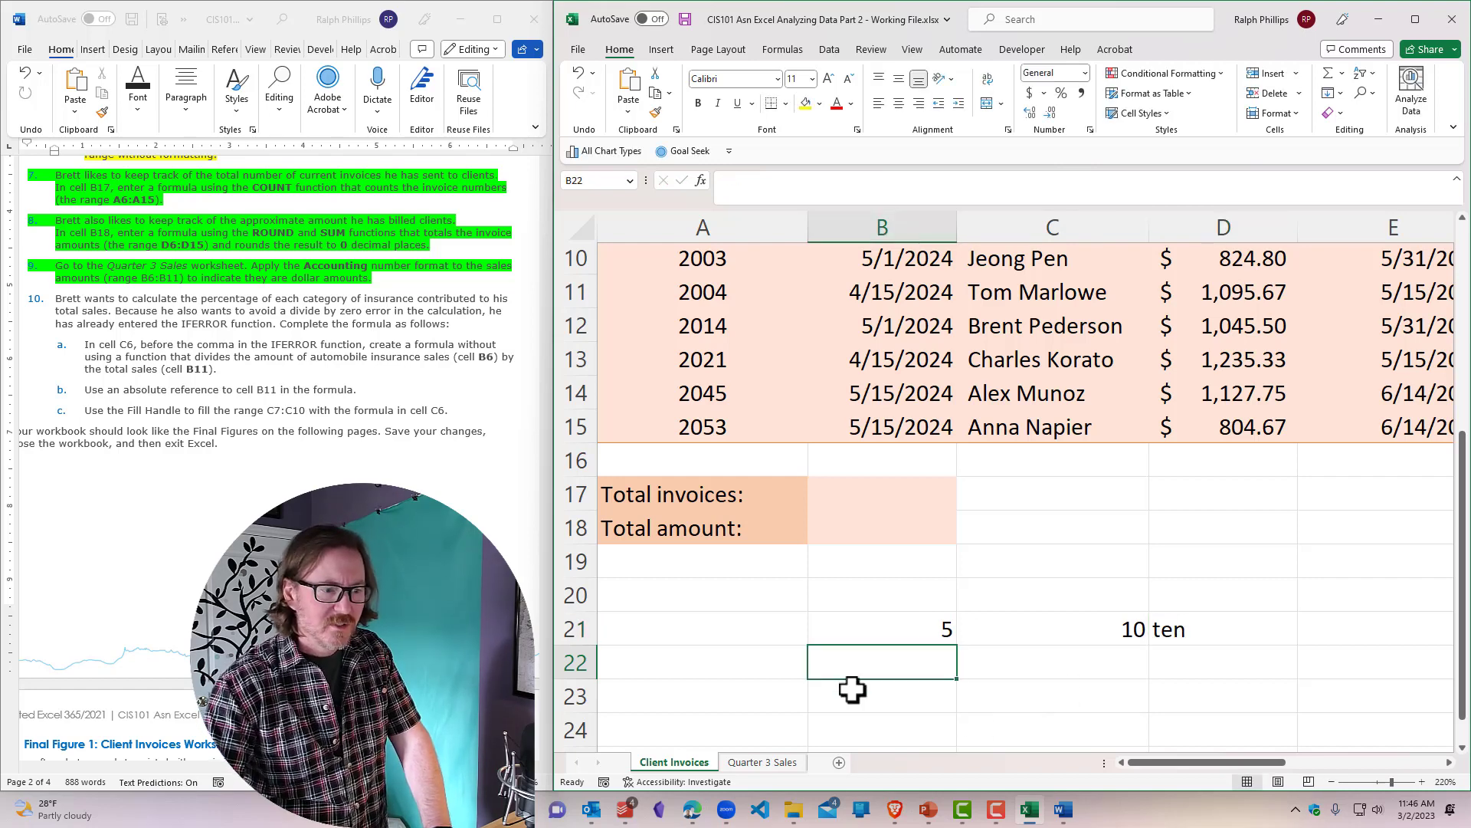
Step: Enter =COUNT(B21:D21) in A21 to try the COUNT function on the sample values
click(774, 635)
text(=)
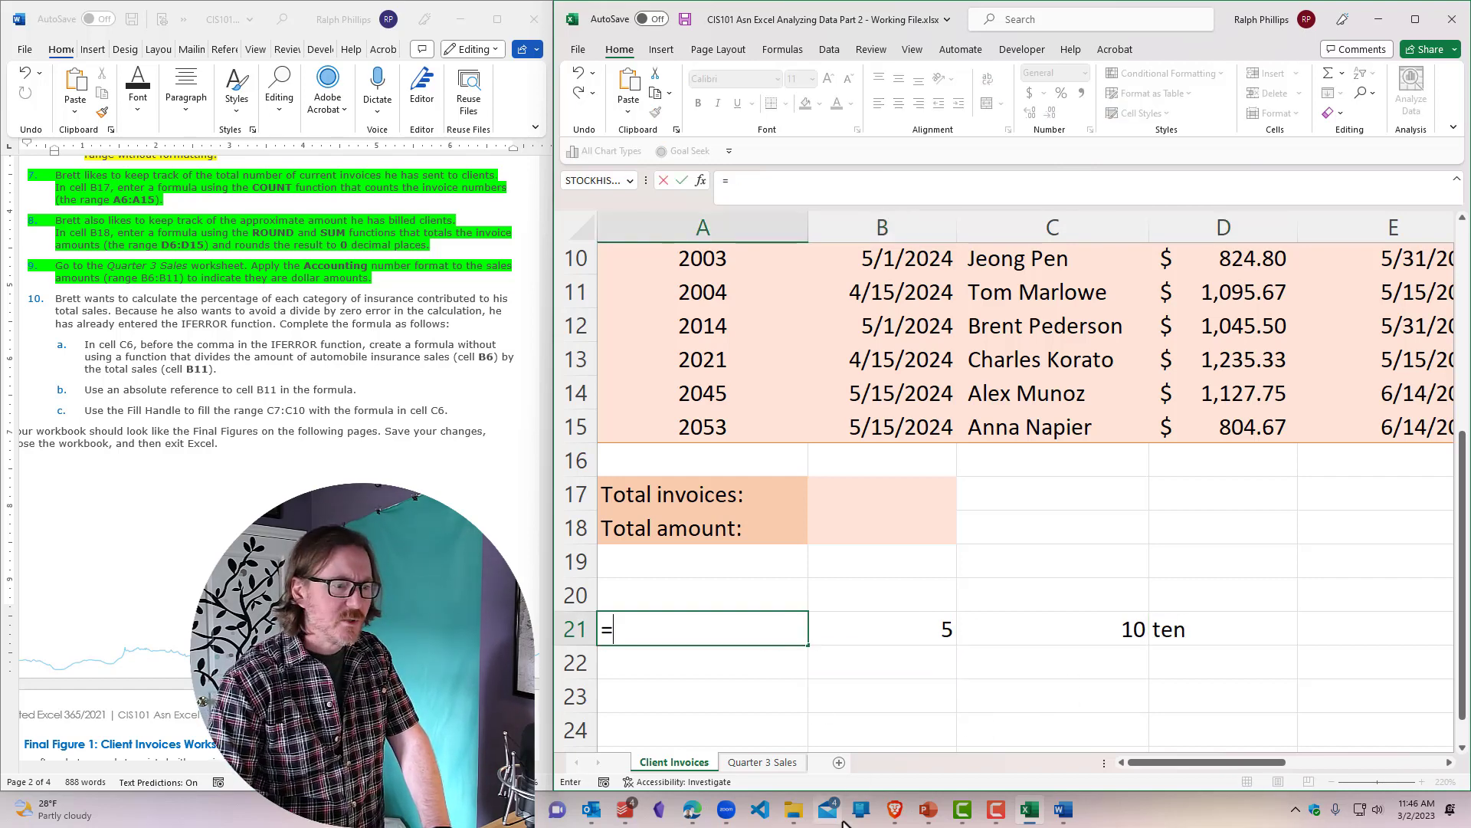
text(count)
scroll(1044, 687, down, 4)
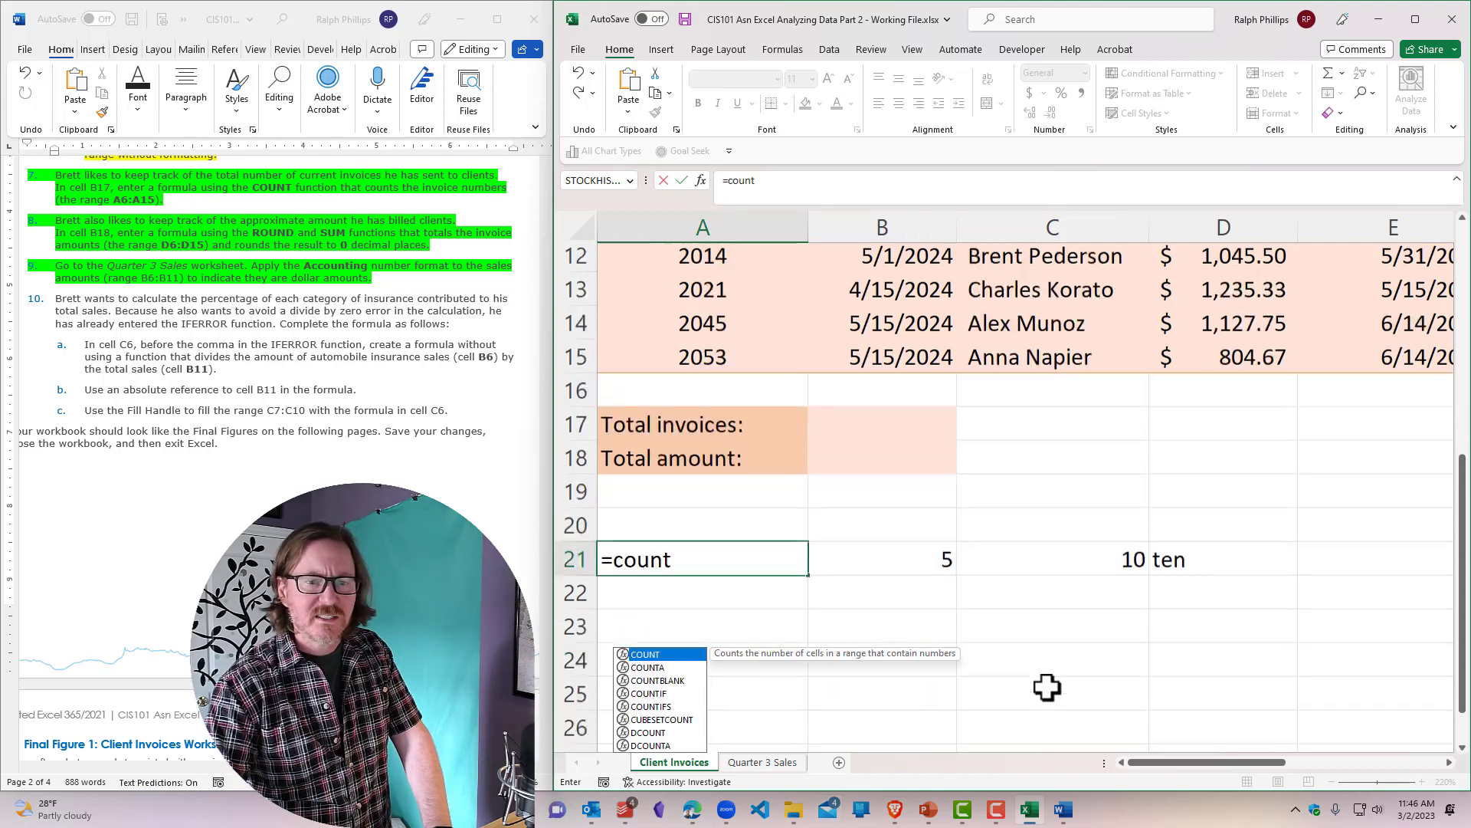
scroll(1034, 675, up, 2)
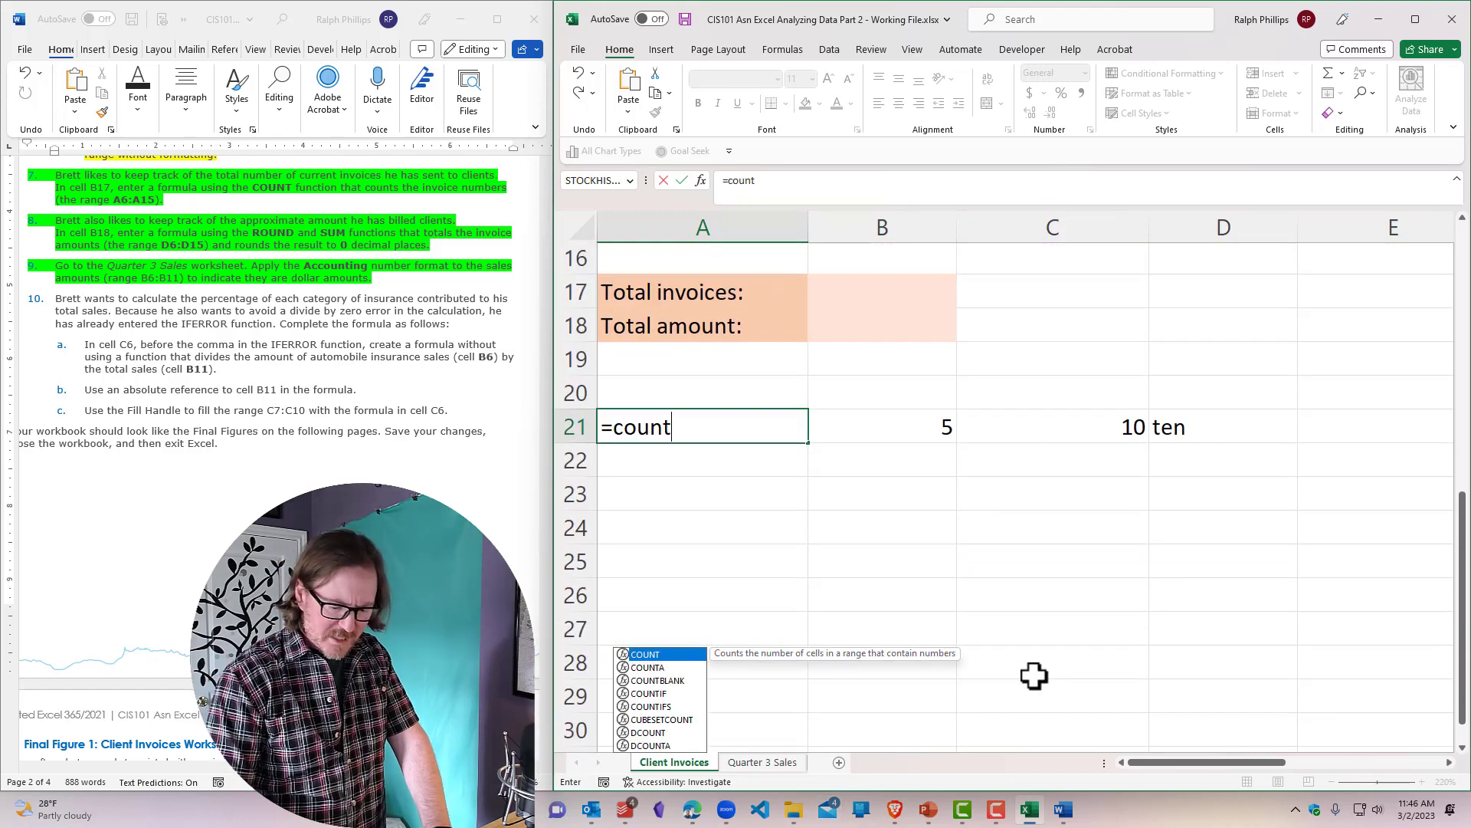
text(()
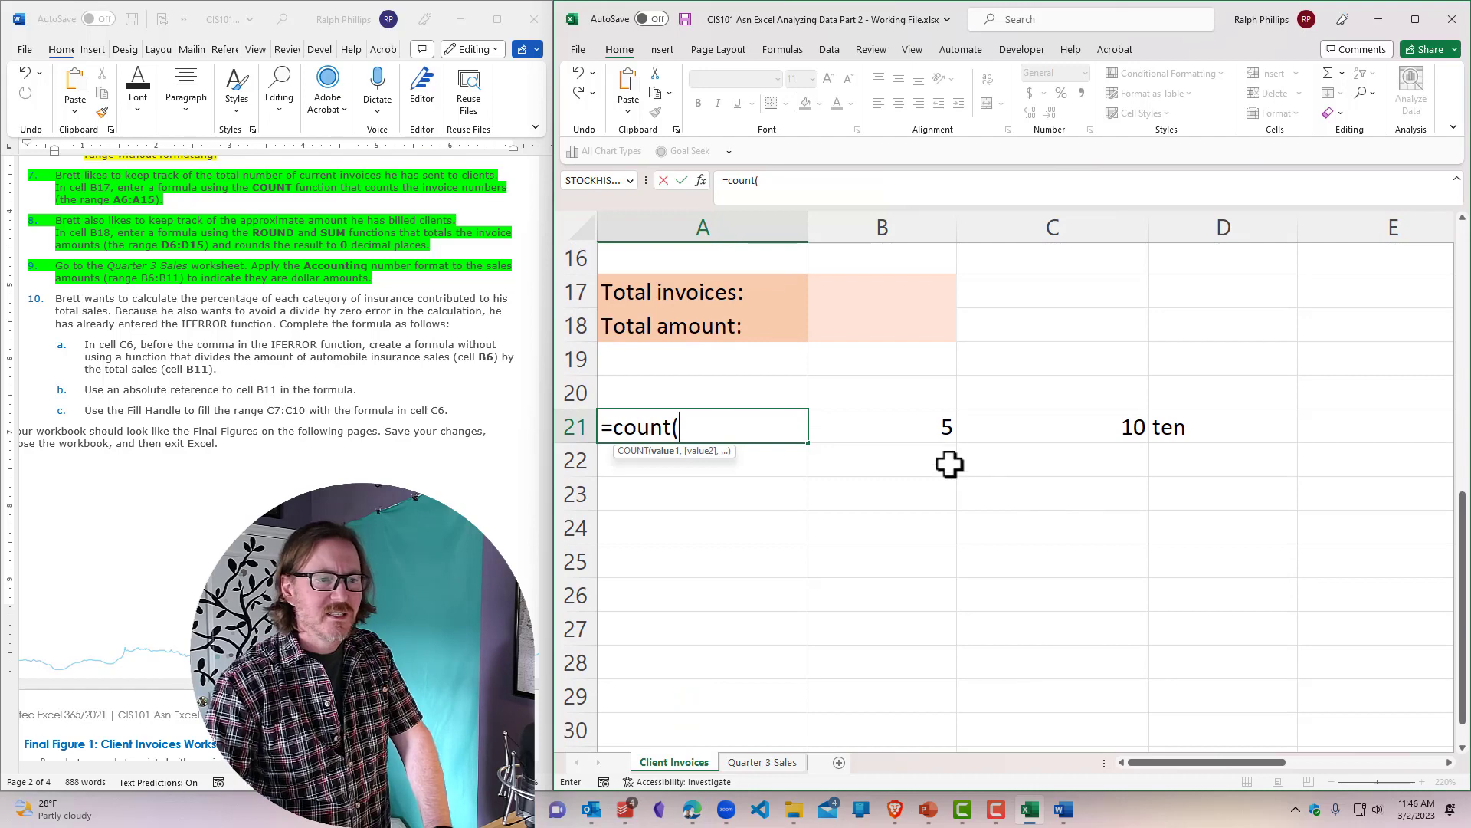
drag(889, 433, 1180, 429)
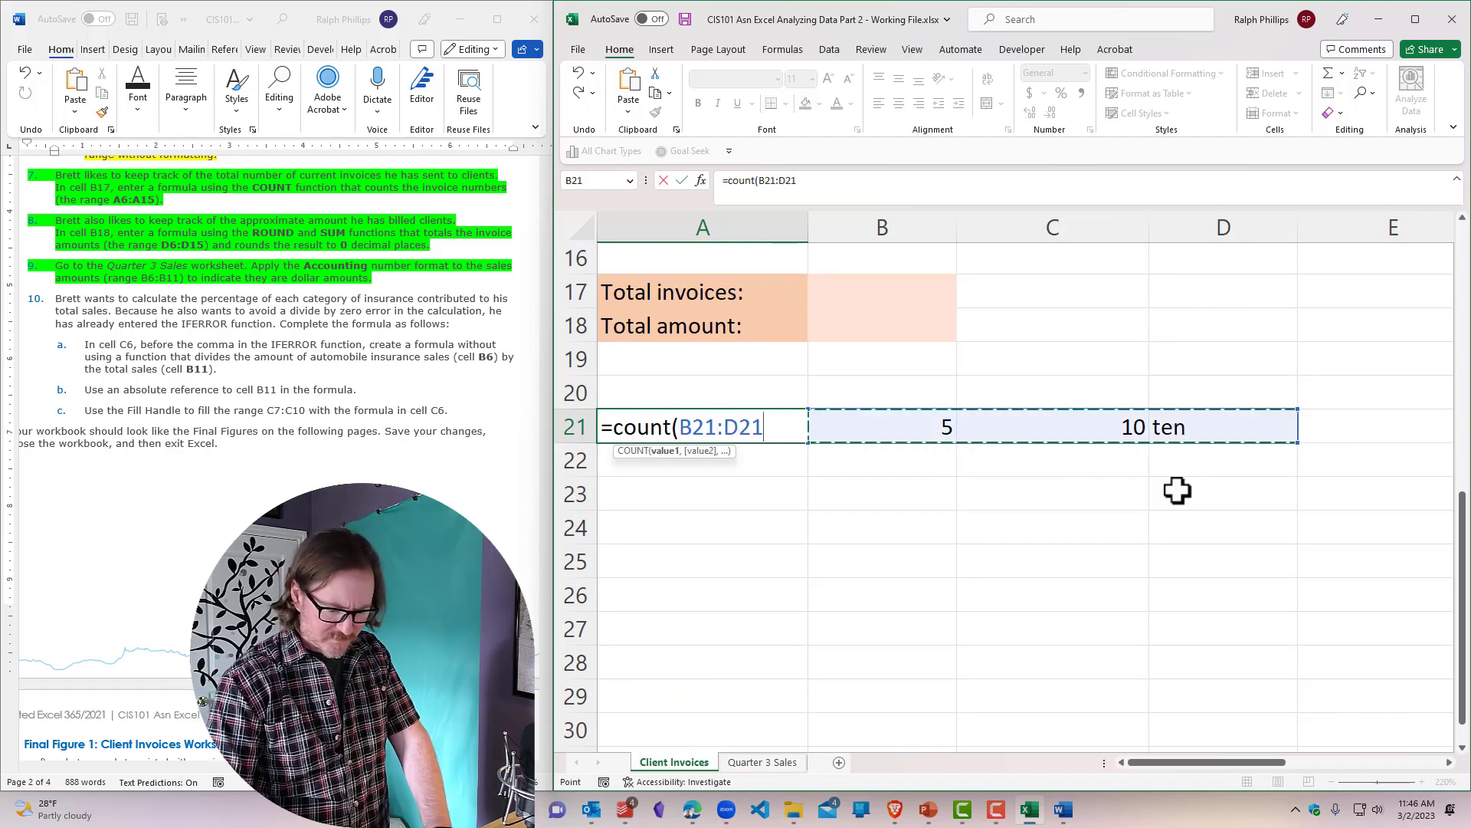
key(Return)
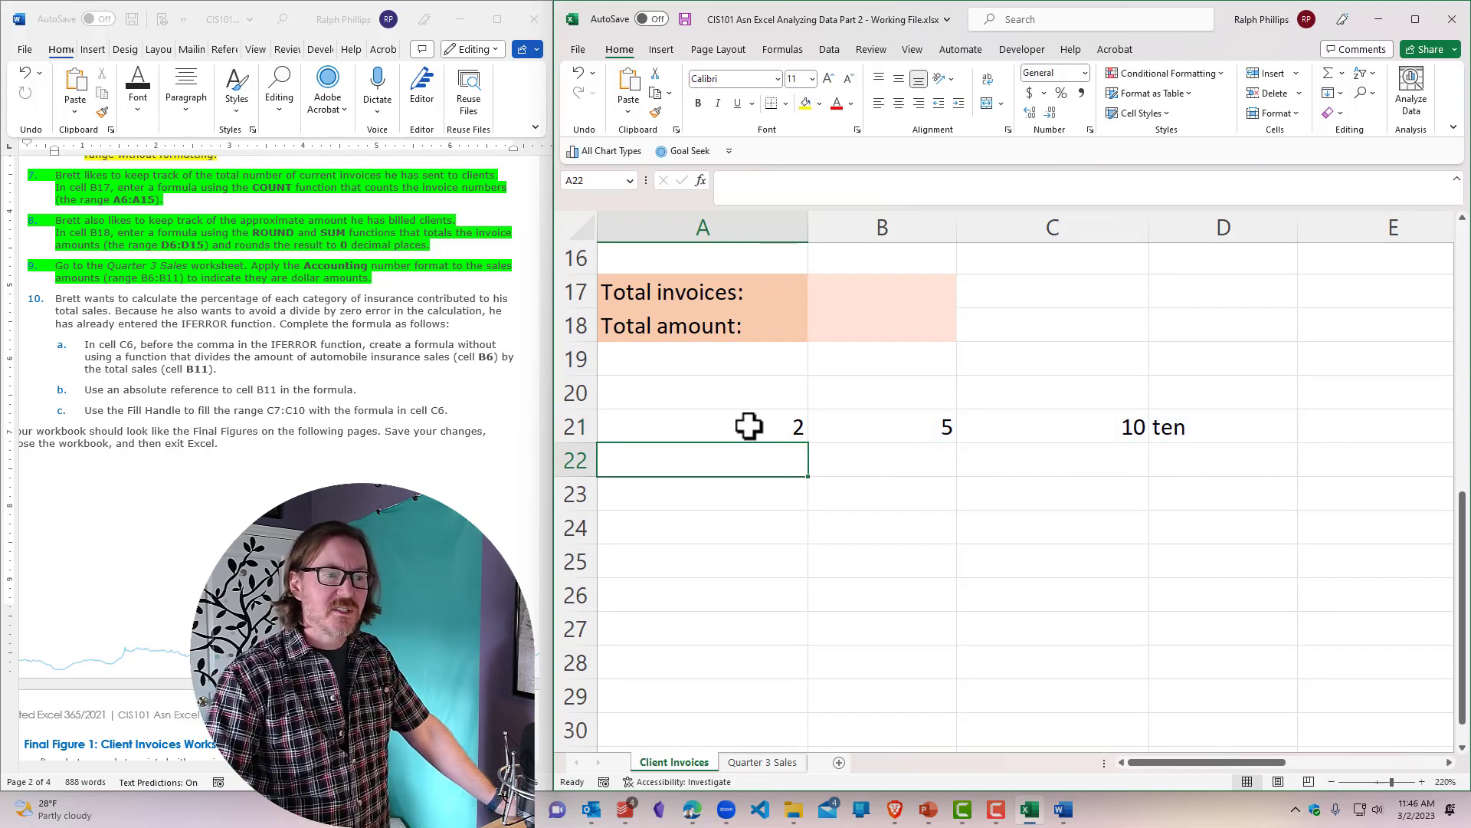
Step: Compare the COUNT formula in A21 with the sample range B21:D21, and remove the test entries from row 21
click(750, 425)
drag(903, 430, 1161, 429)
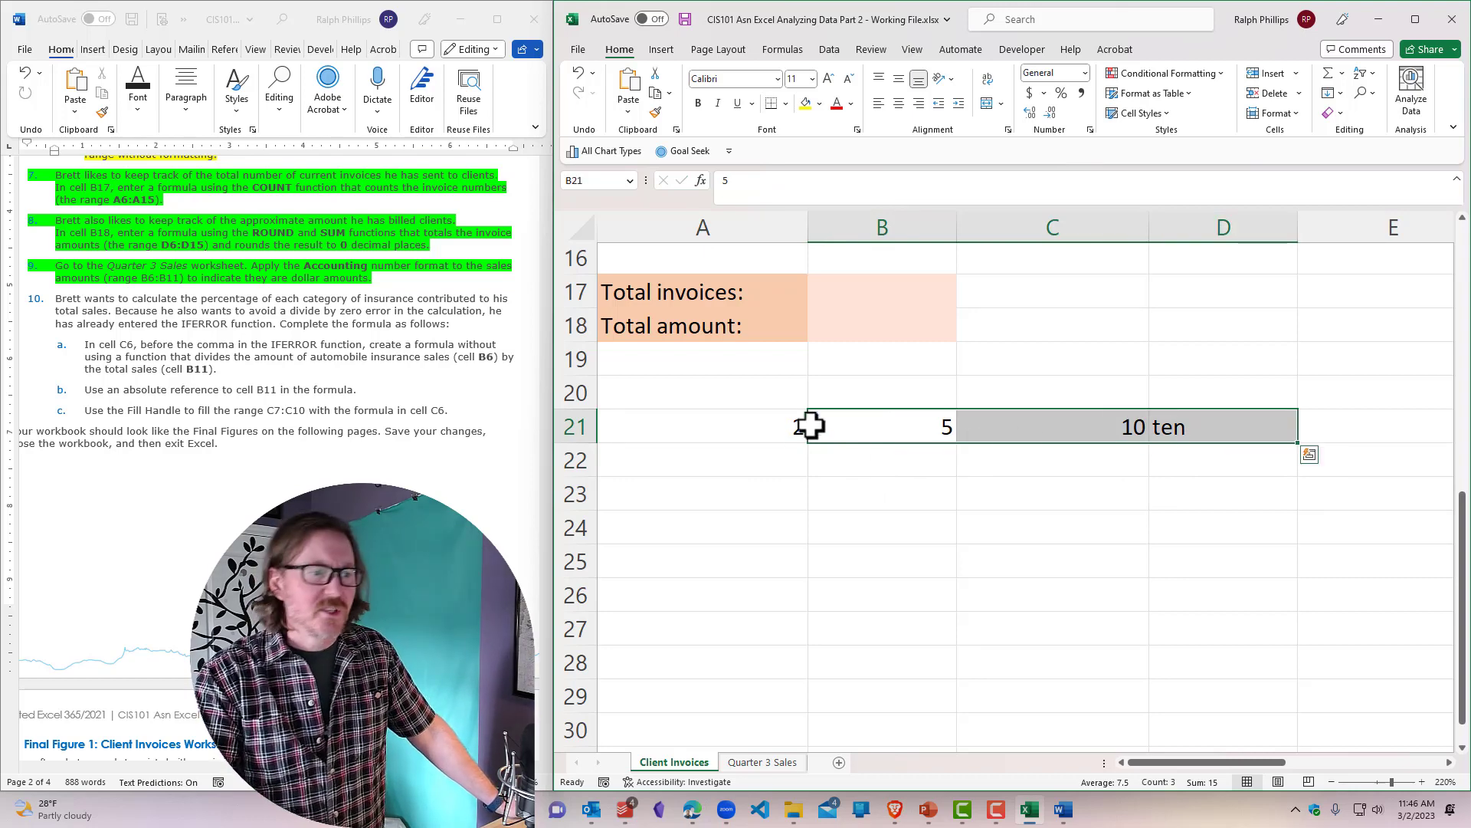
click(772, 431)
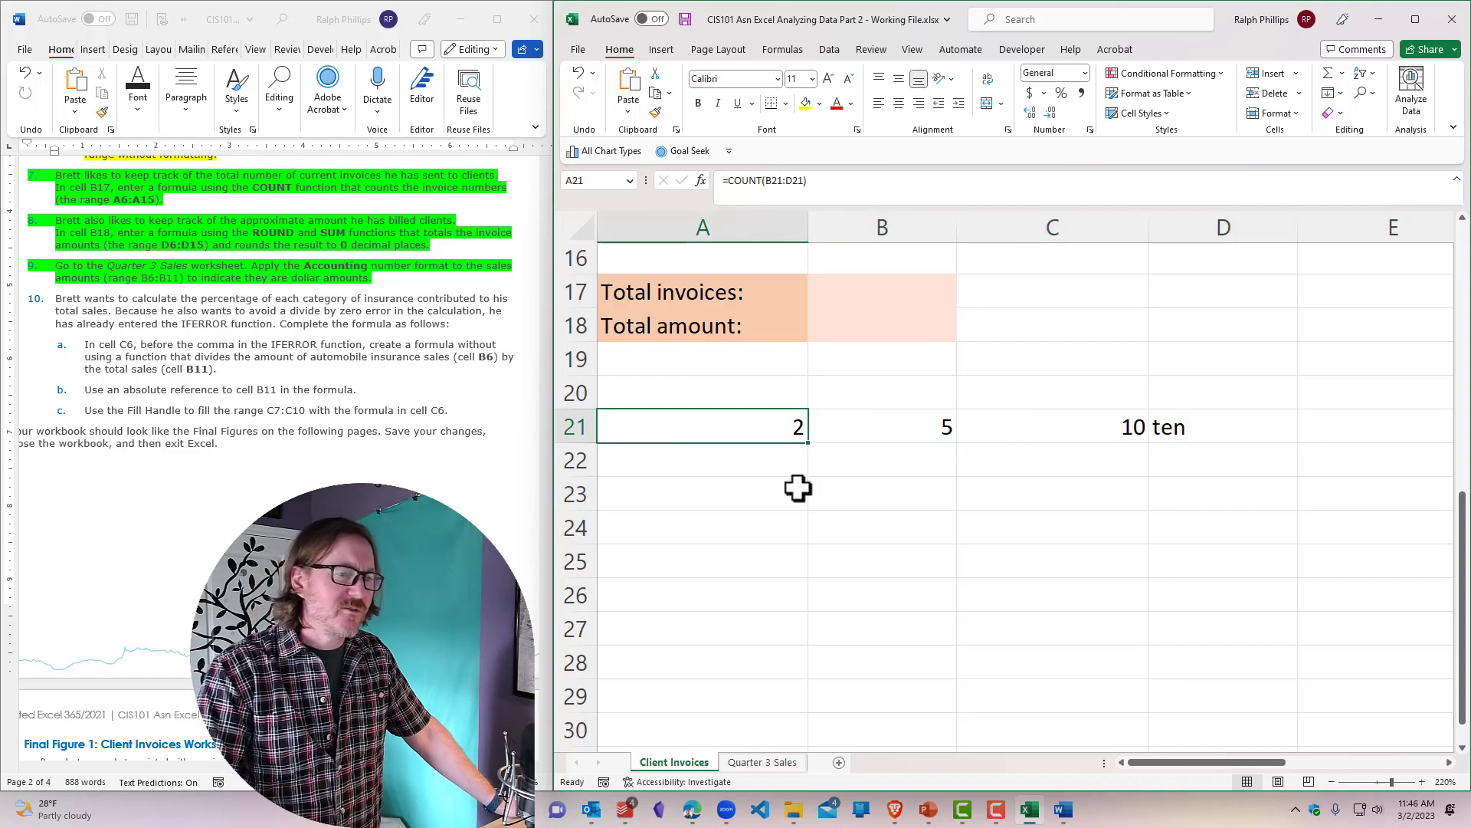
right_click(576, 426)
click(633, 599)
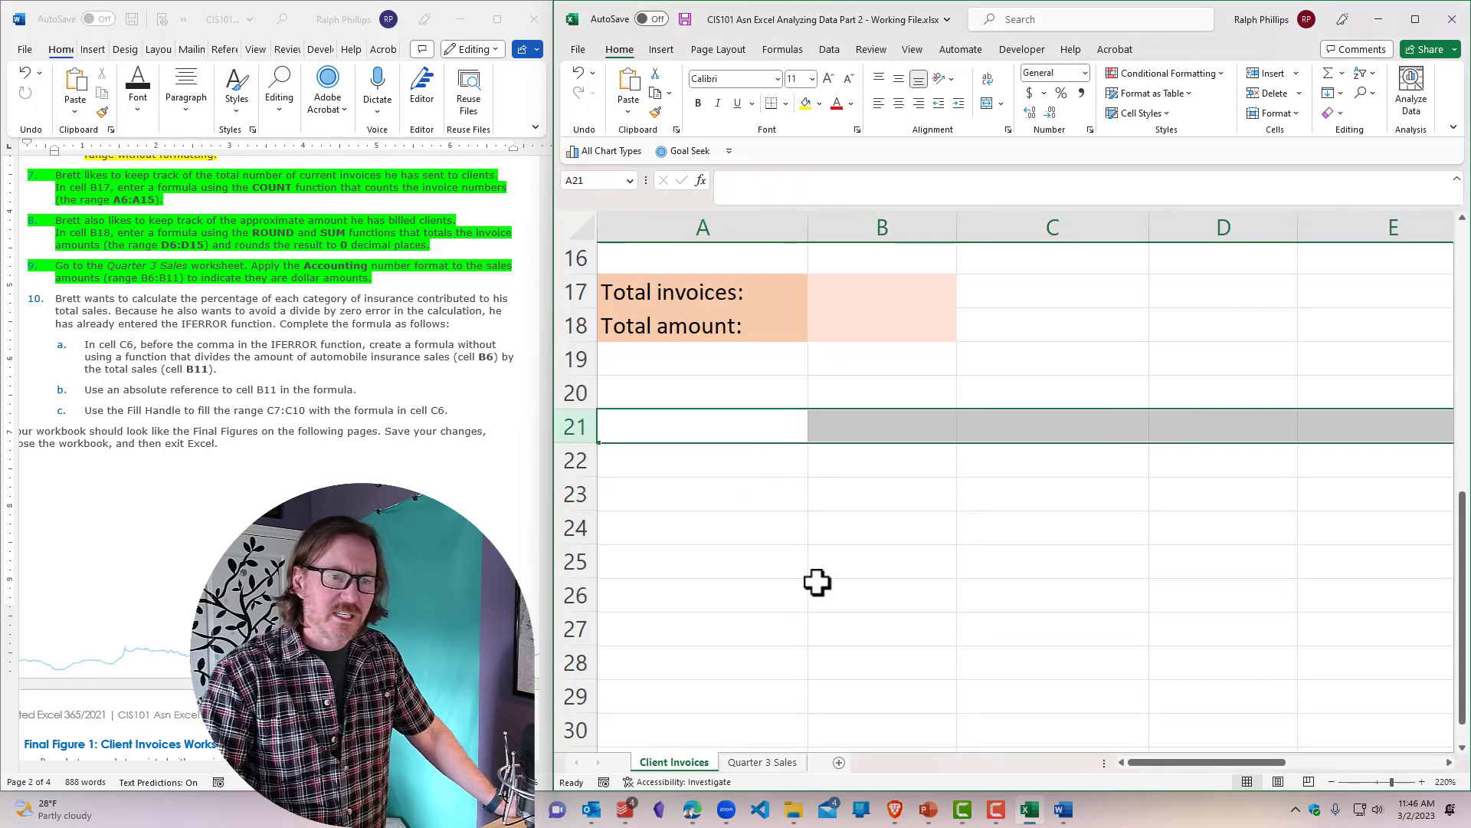
click(817, 581)
Step: Enter =COUNT(A6:A15) in B17 to count the invoice numbers for Total invoices
scroll(734, 646, up, 4)
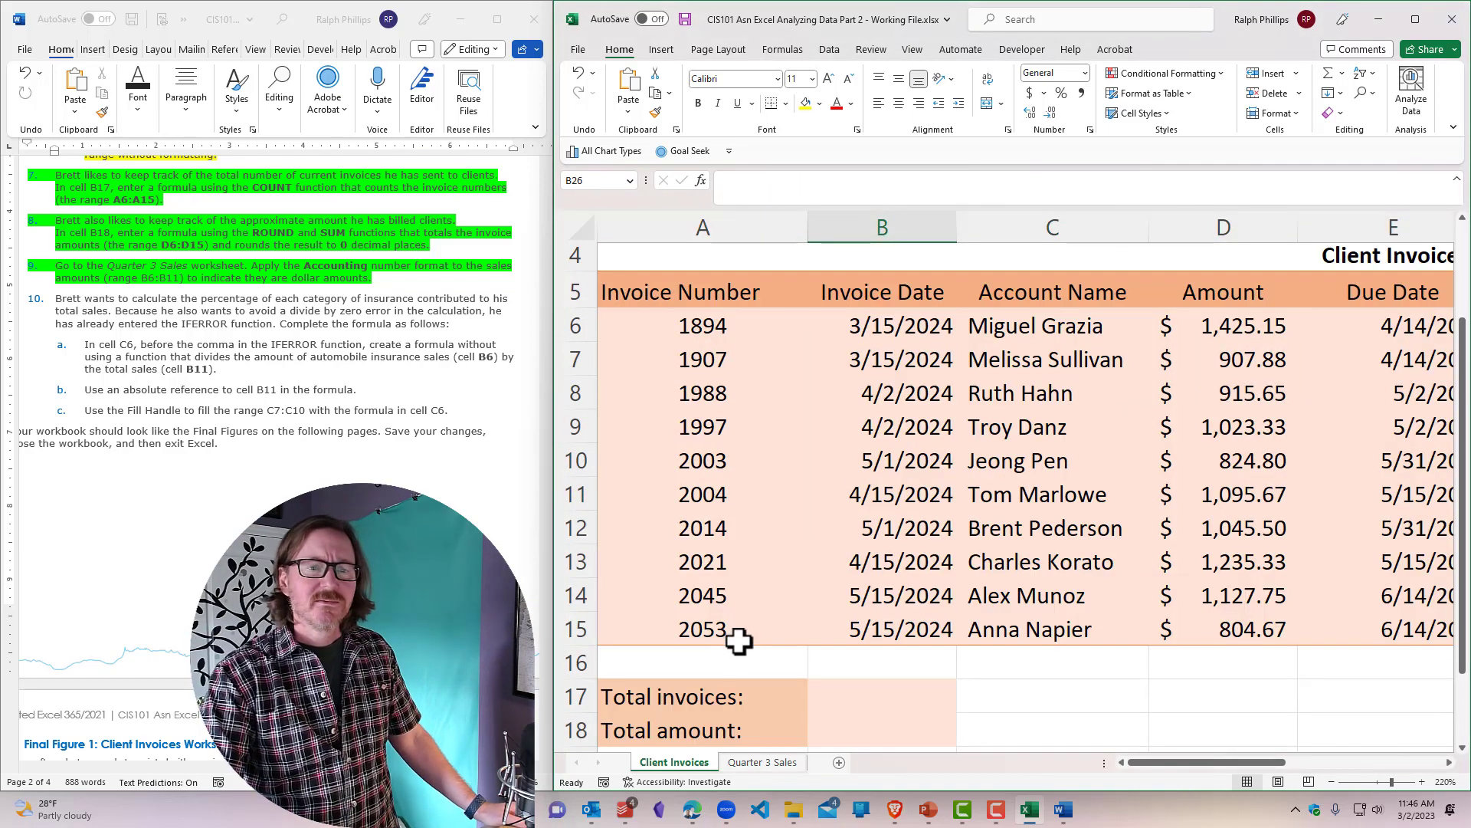
scroll(737, 640, down, 2)
click(868, 490)
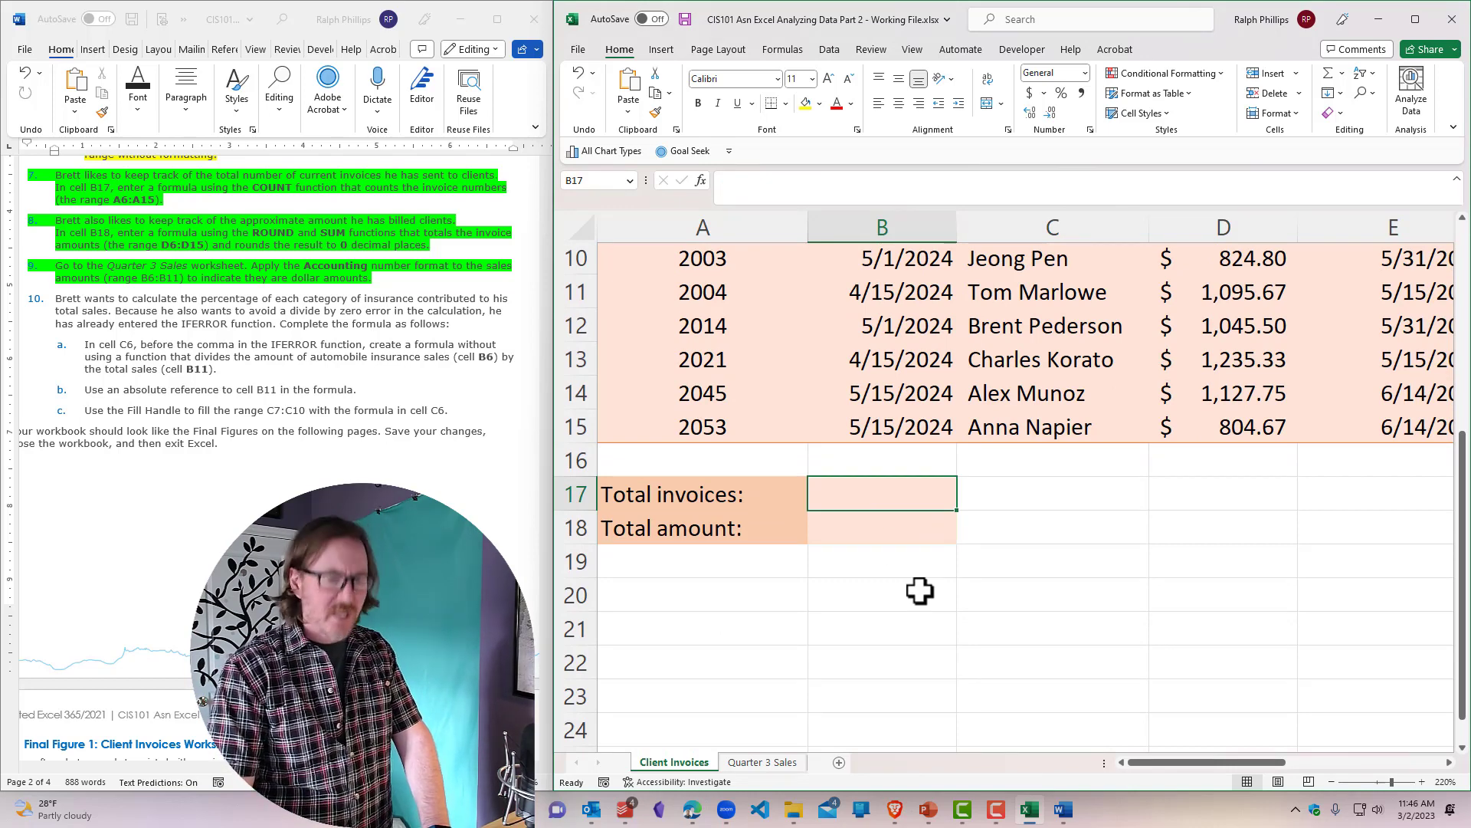
text(=count)
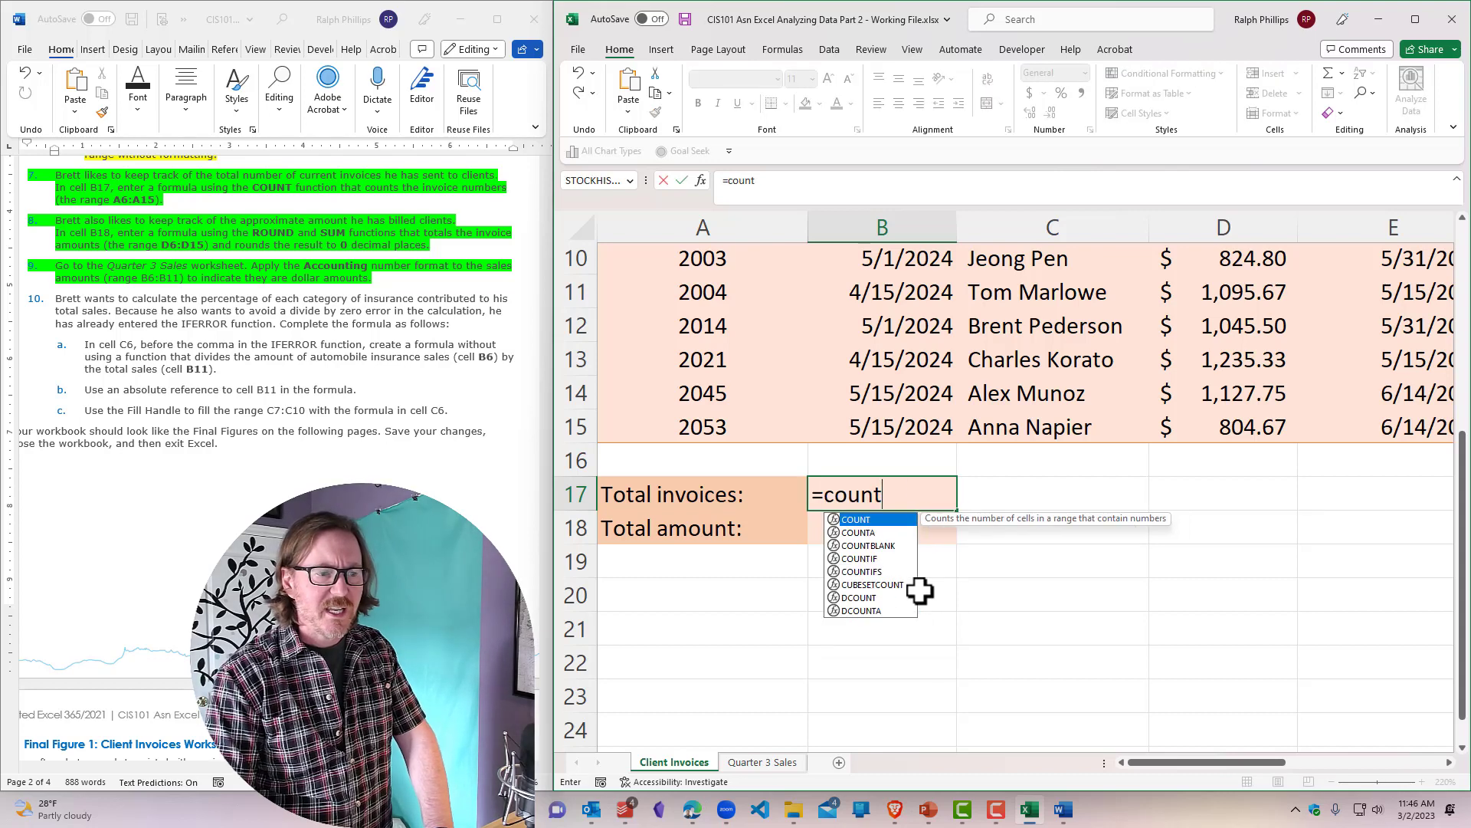
key(Tab)
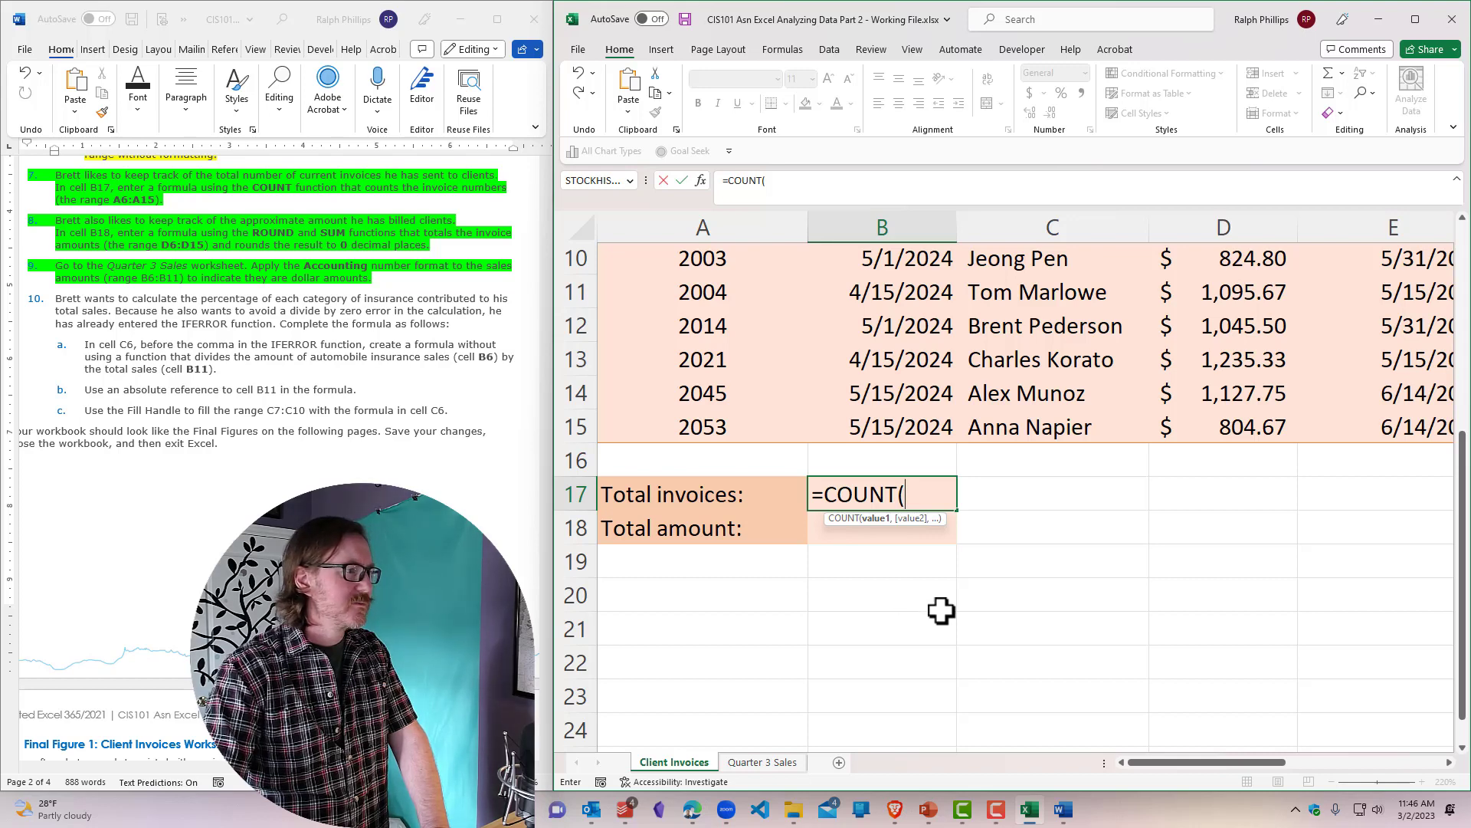
scroll(938, 609, up, 2)
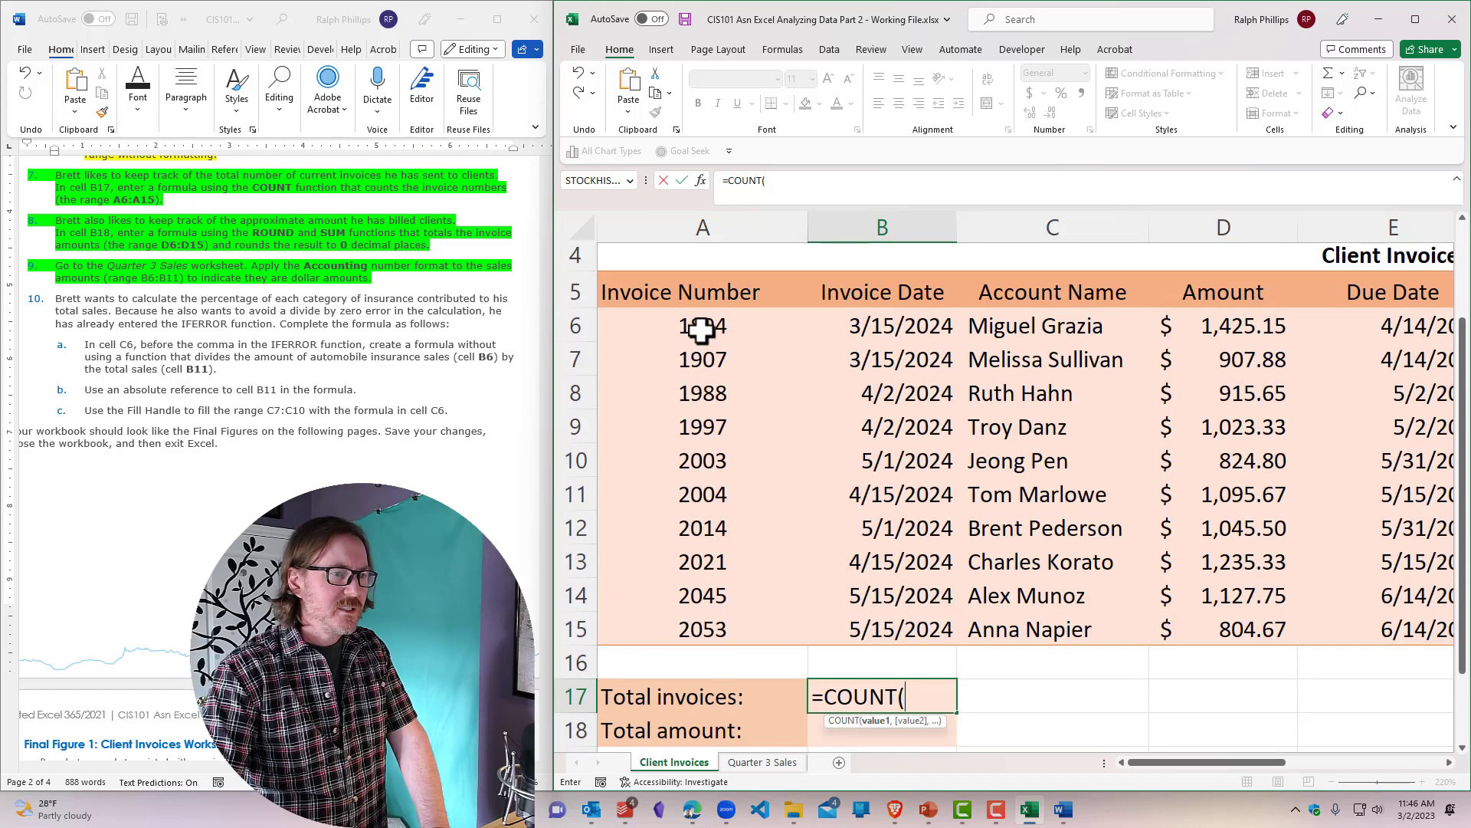
drag(700, 326, 686, 638)
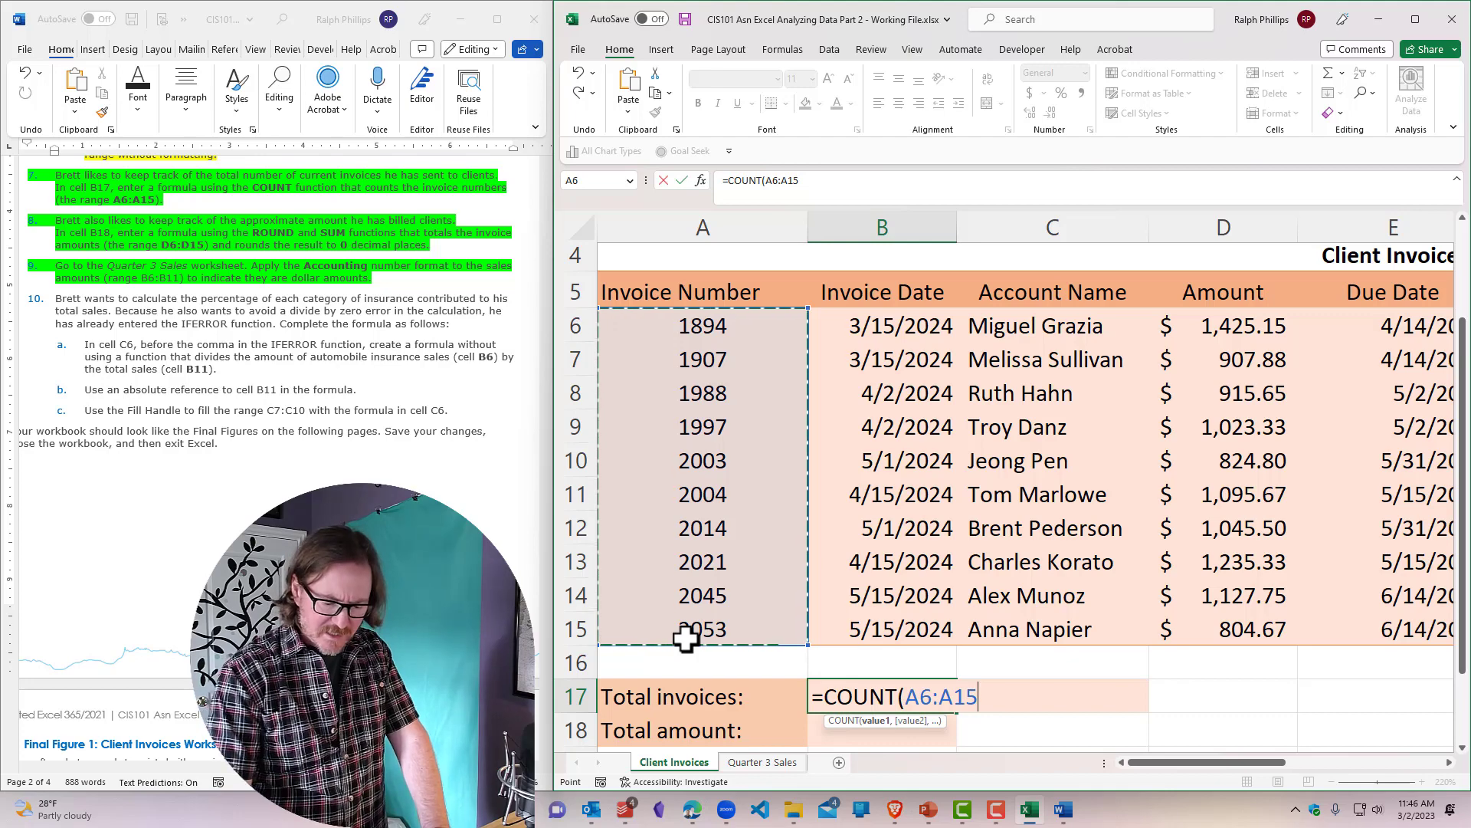
key(Return)
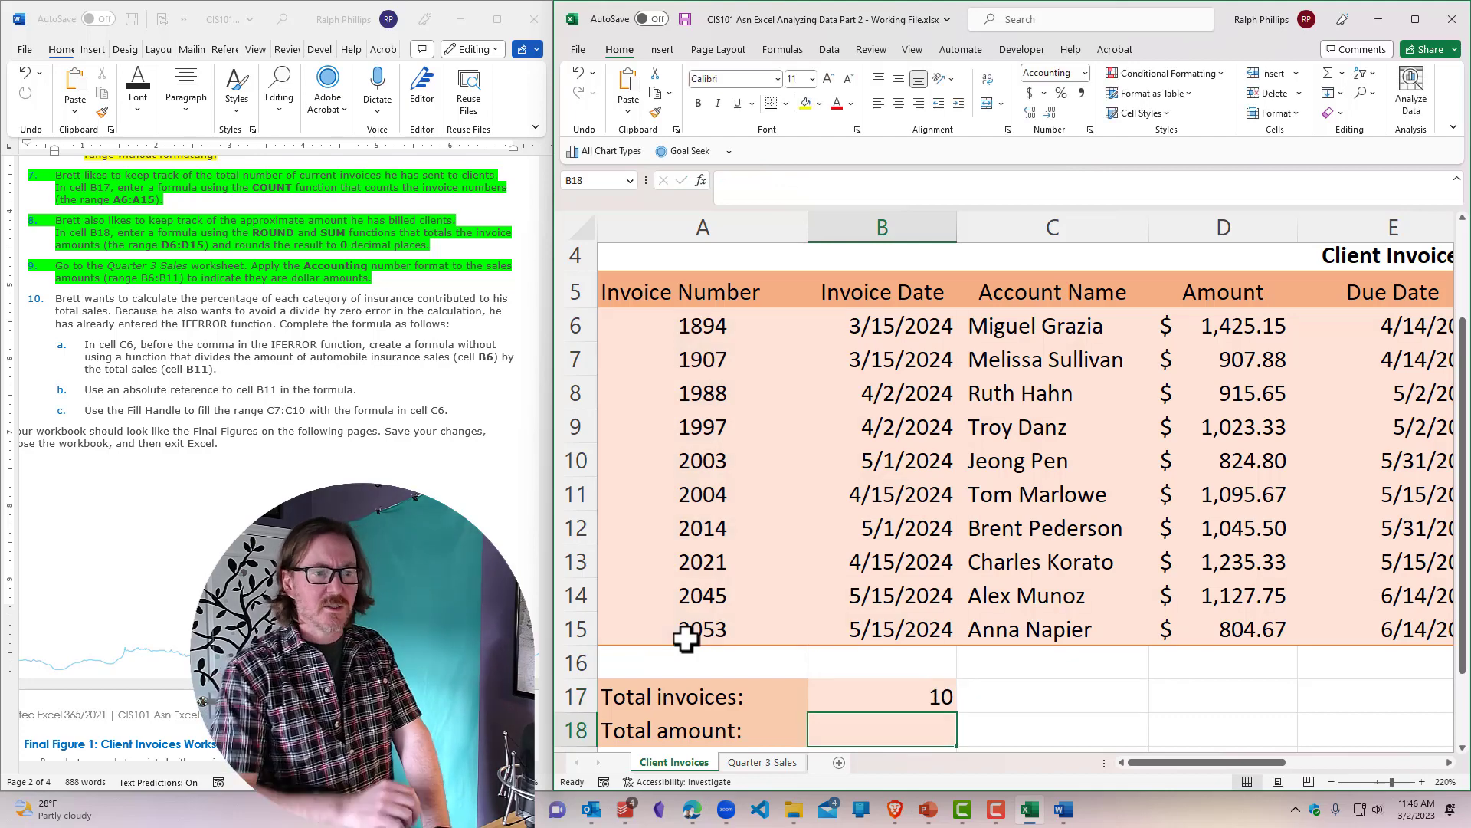
Step: Enter =SUM(D6:D15) in B18 to total the invoice amounts for Total amount
scroll(1054, 552, down, 2)
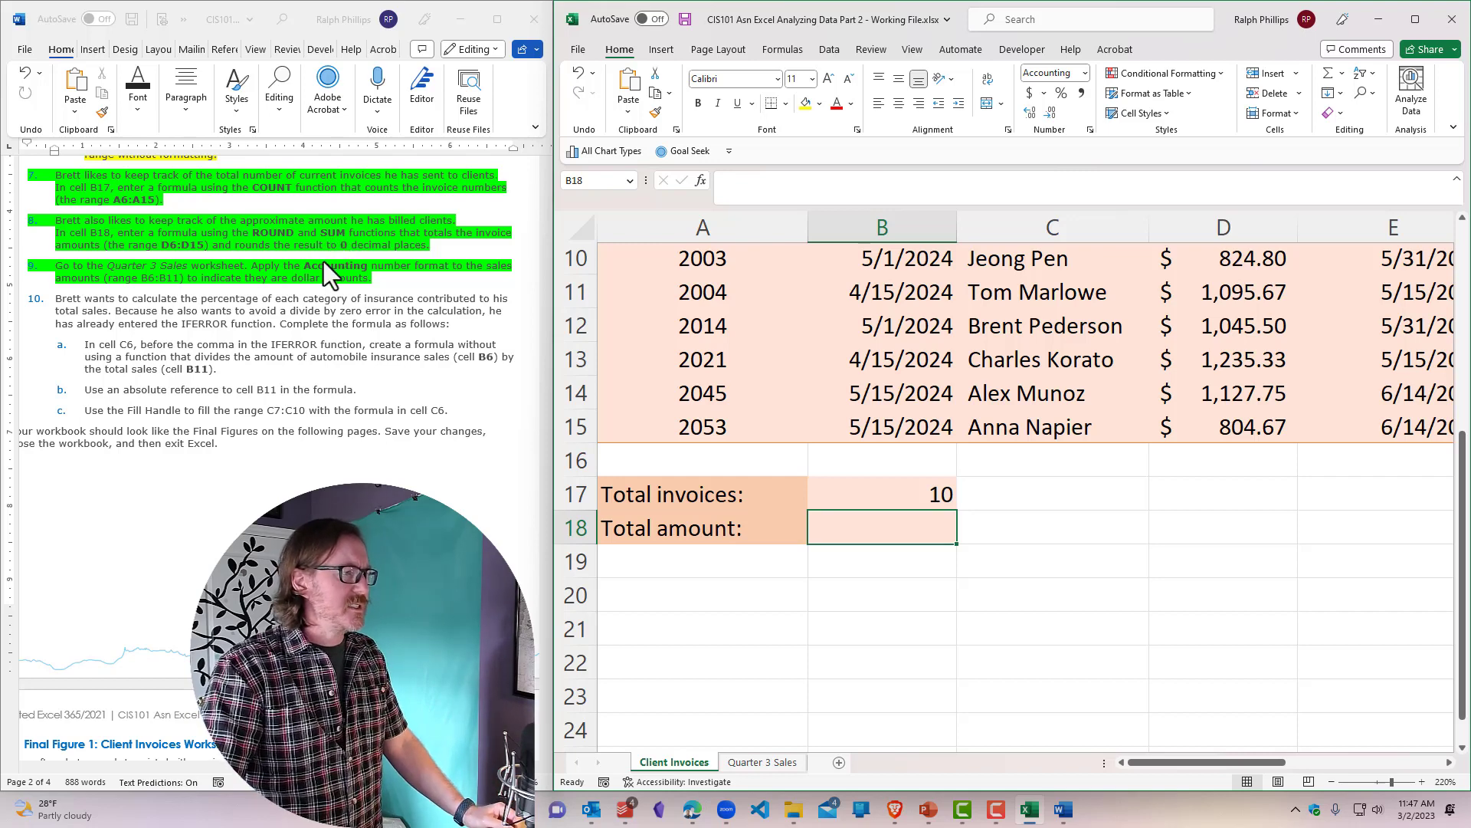
click(979, 594)
click(940, 531)
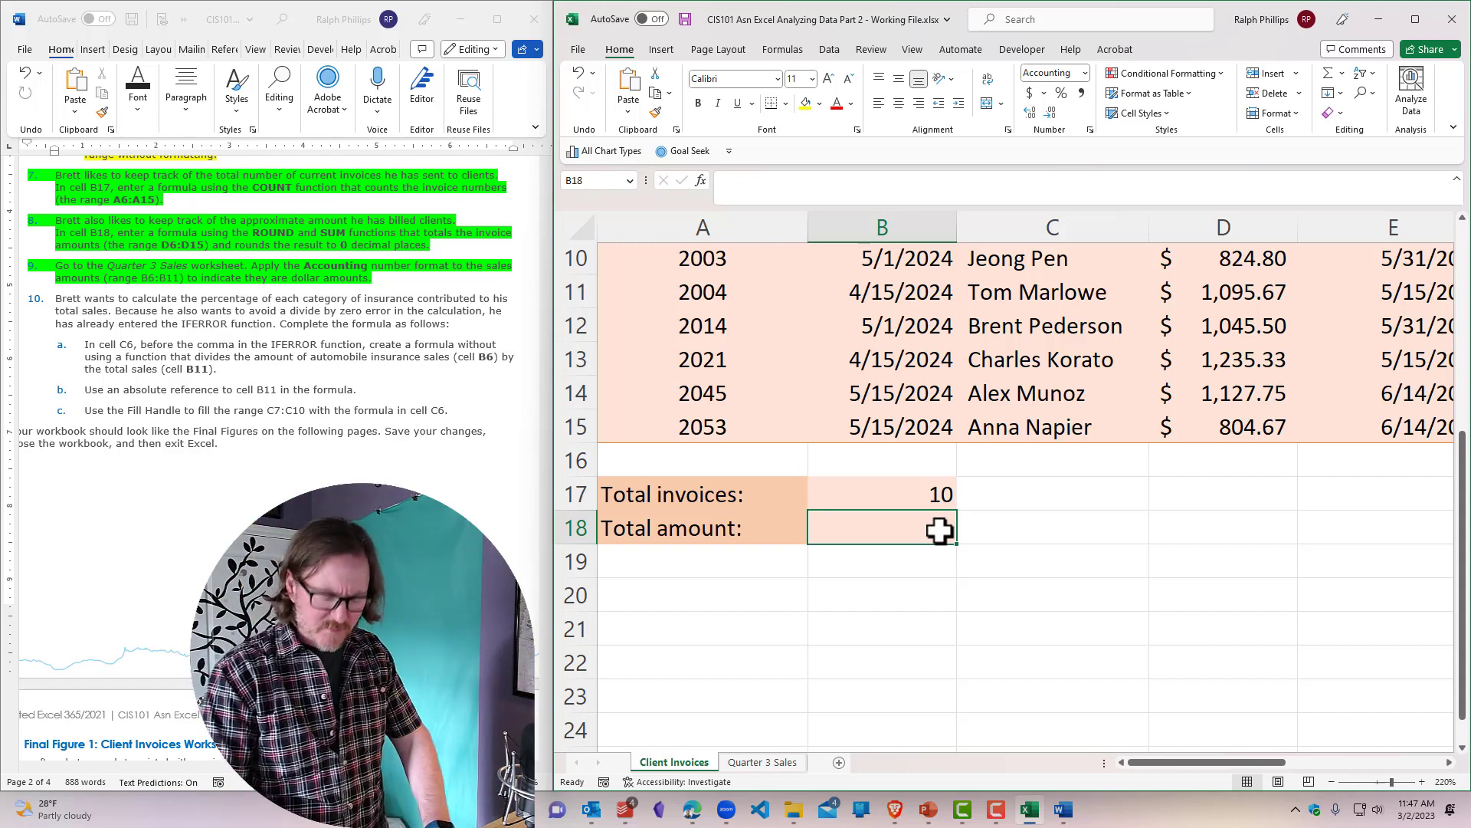
text(=sum()
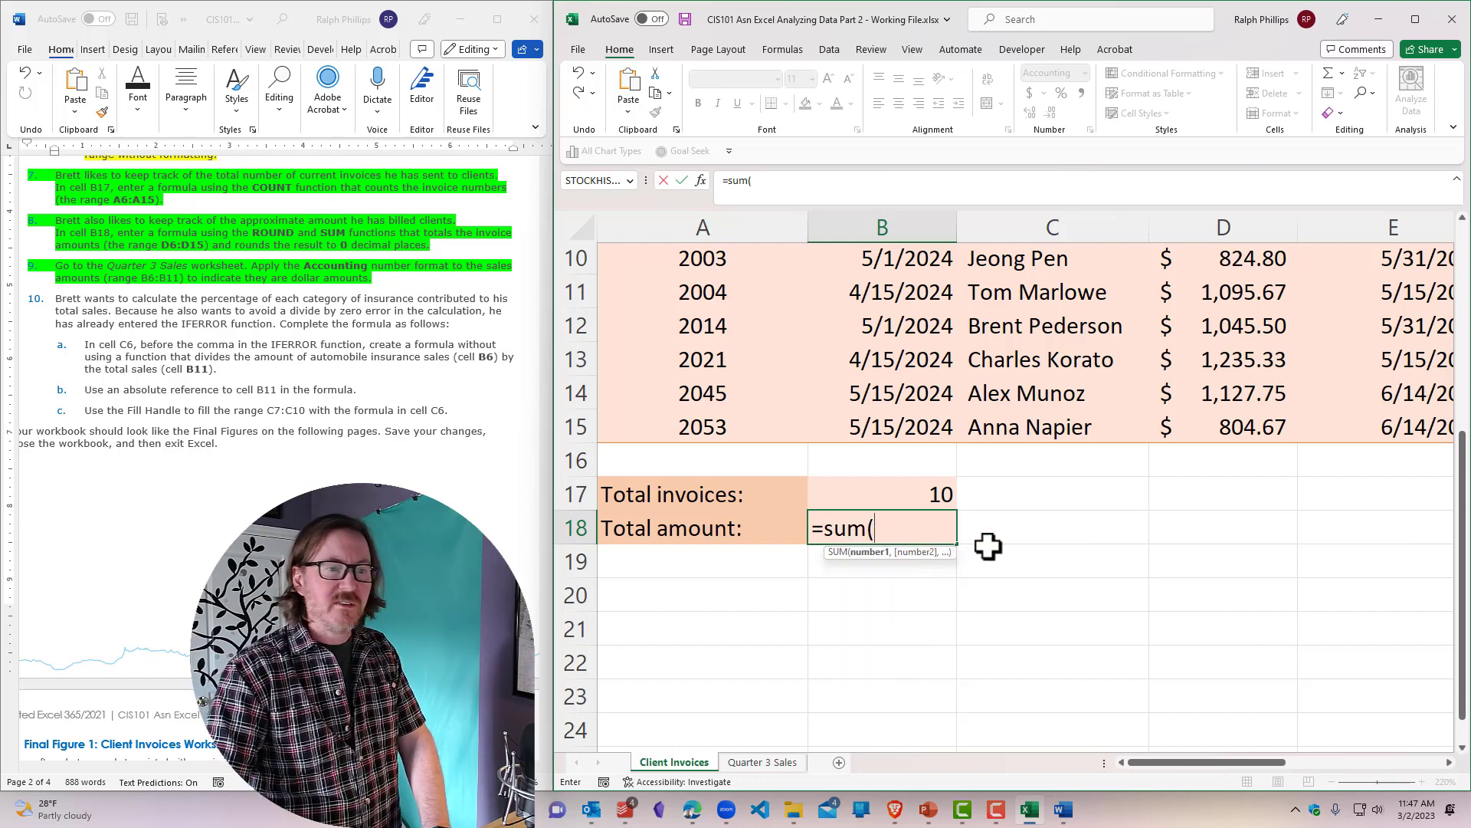
scroll(1199, 544, up, 2)
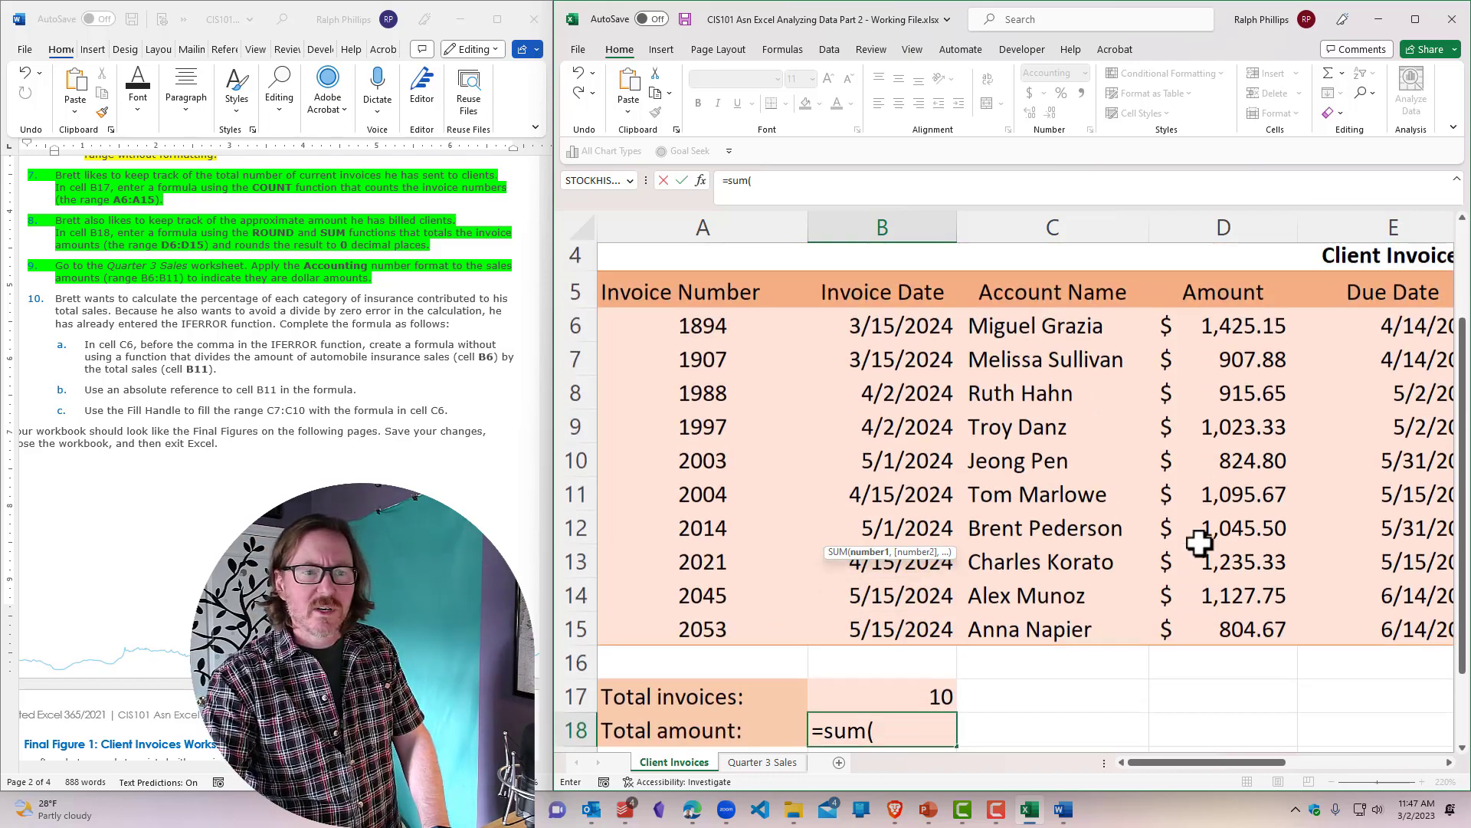
drag(1239, 328, 1237, 627)
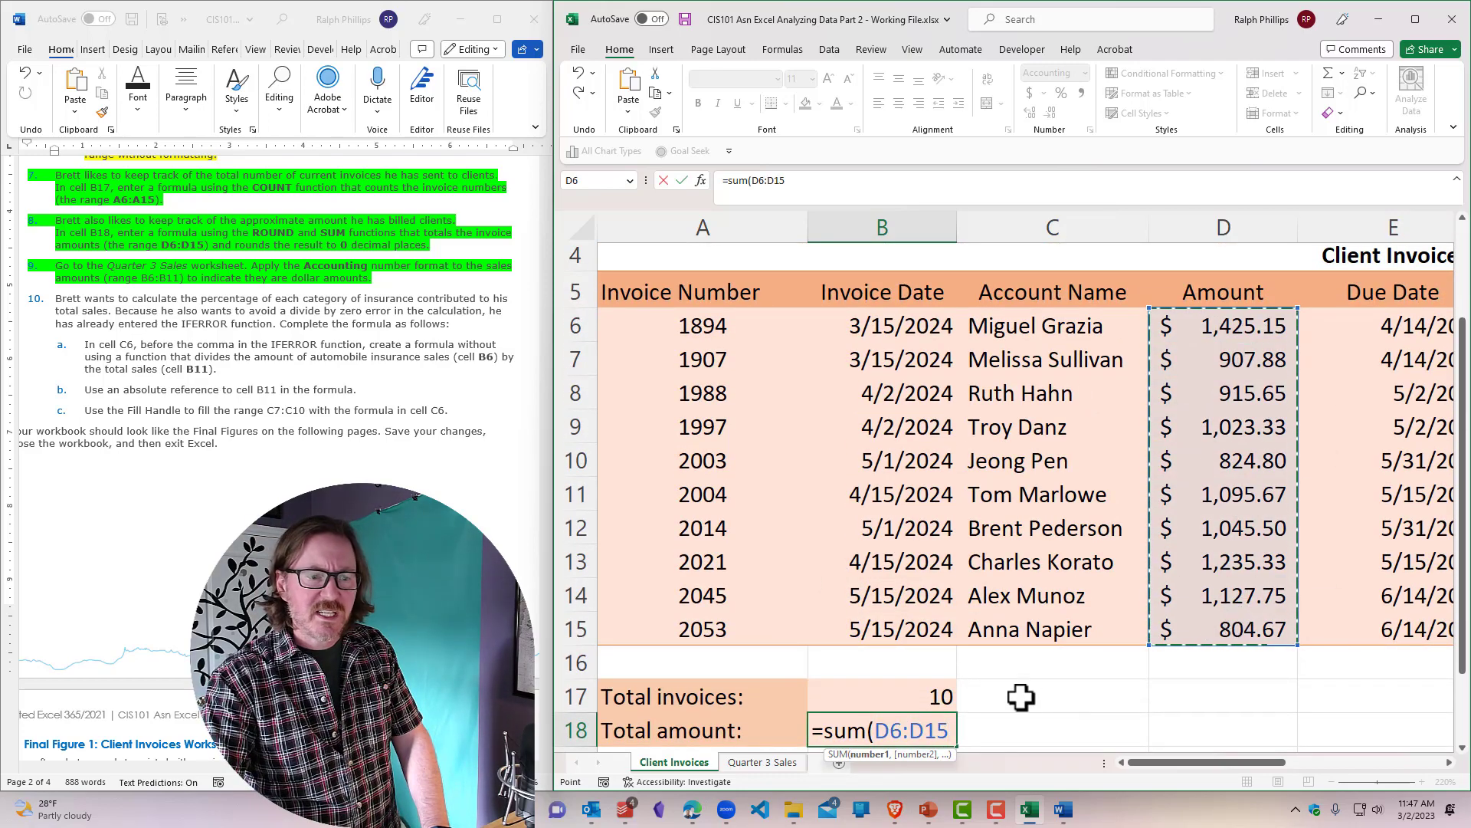
scroll(1024, 689, down, 4)
scroll(1026, 666, up, 2)
scroll(1028, 661, down, 1)
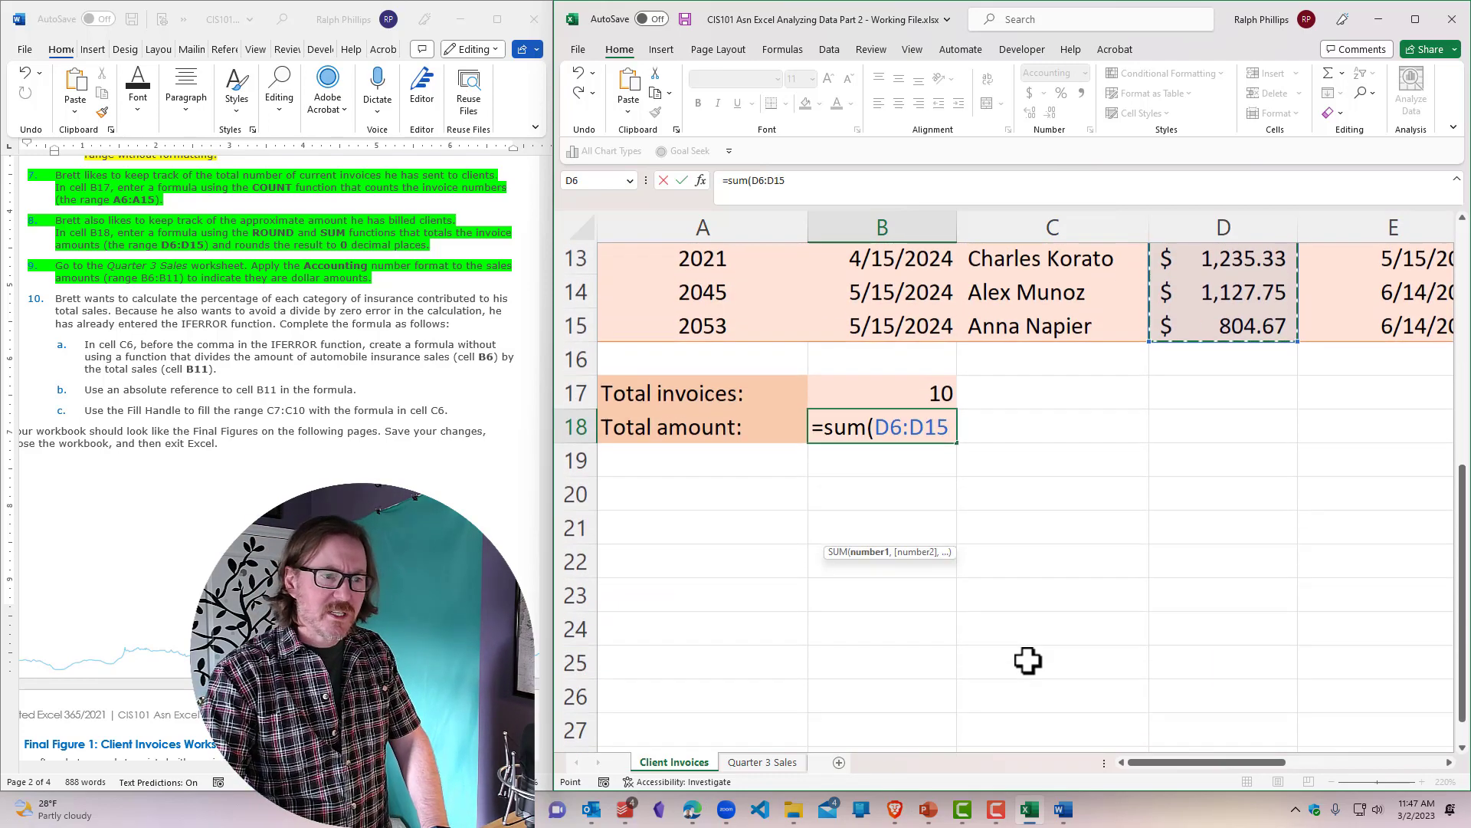
text())
key(Return)
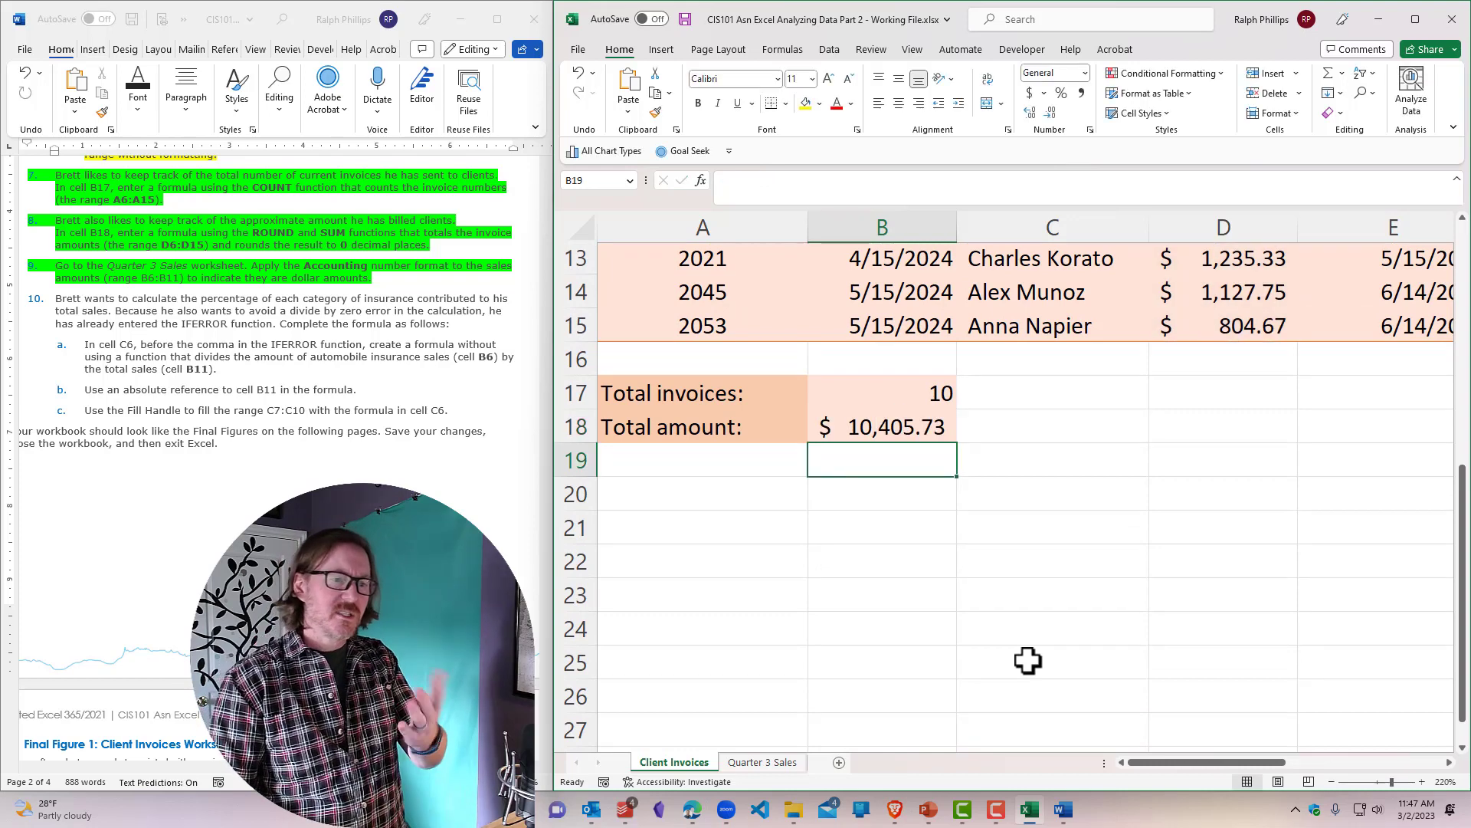
Step: Nest the SUM in B18 inside ROUND with 0 decimal places, making the formula =ROUND(SUM(D6:D15),0)
click(897, 427)
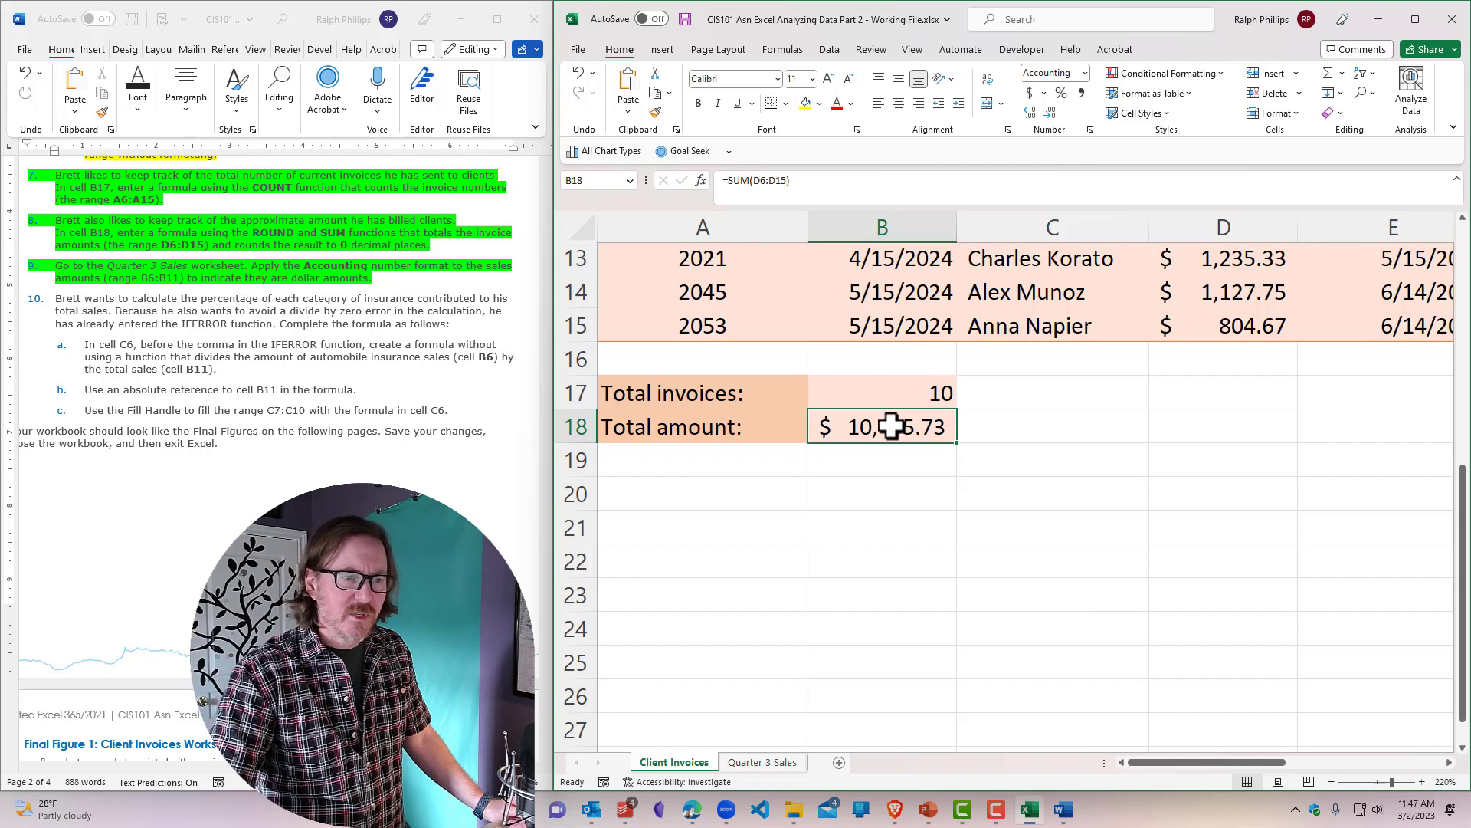
double_click(892, 427)
click(822, 427)
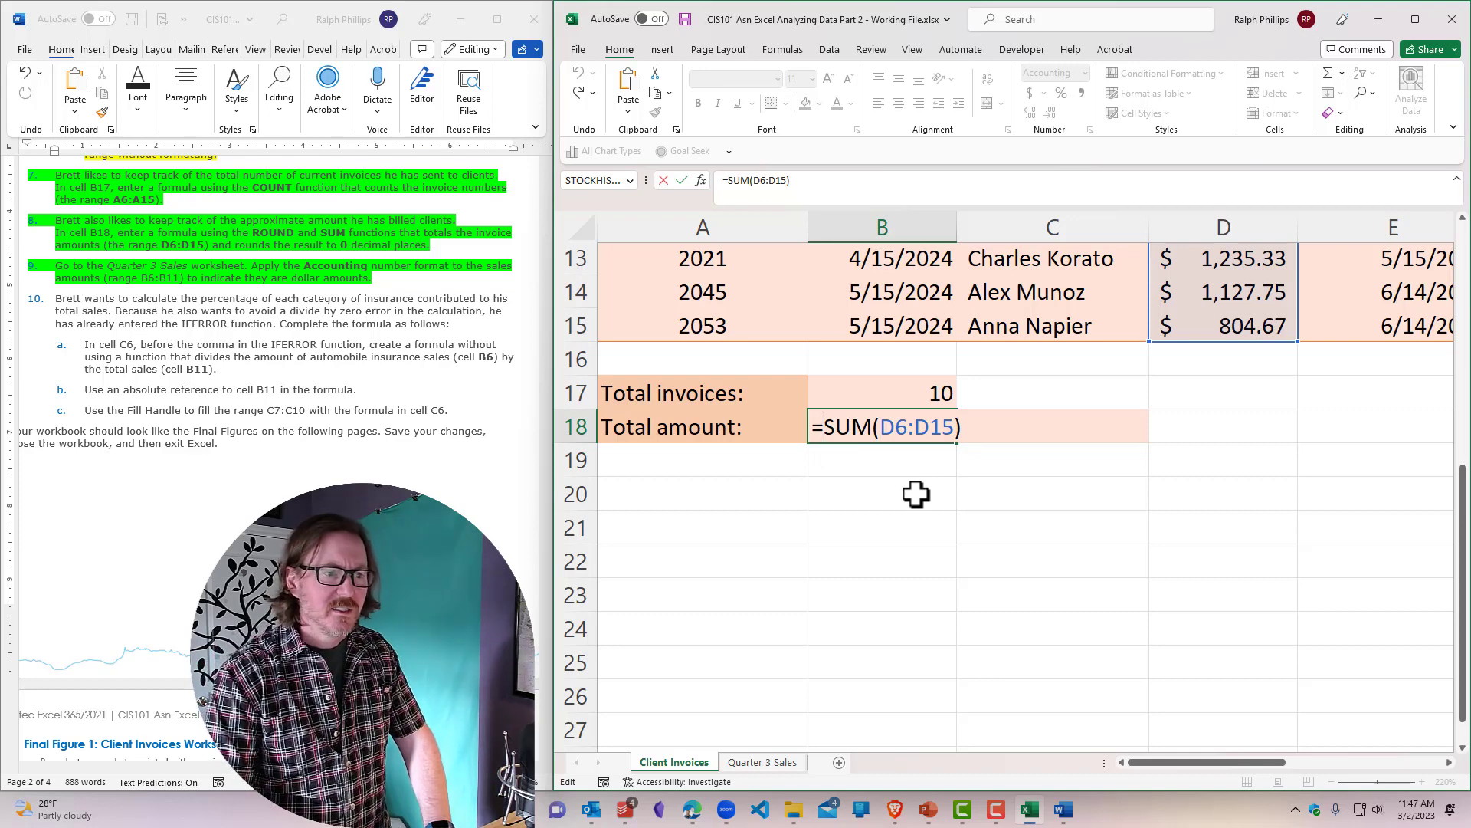
key(Caps_Lock)
text(ROUND)
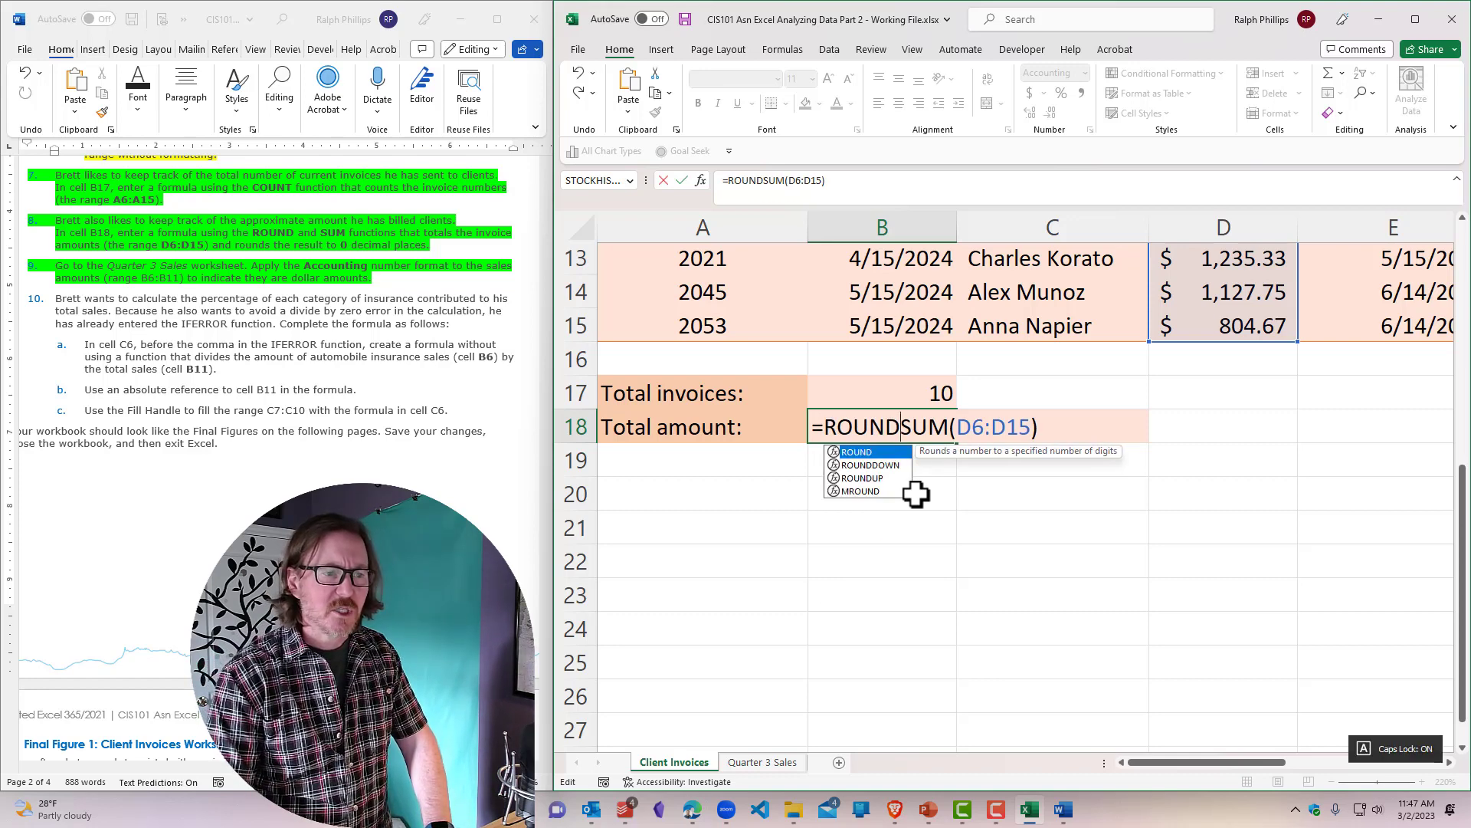
text(()
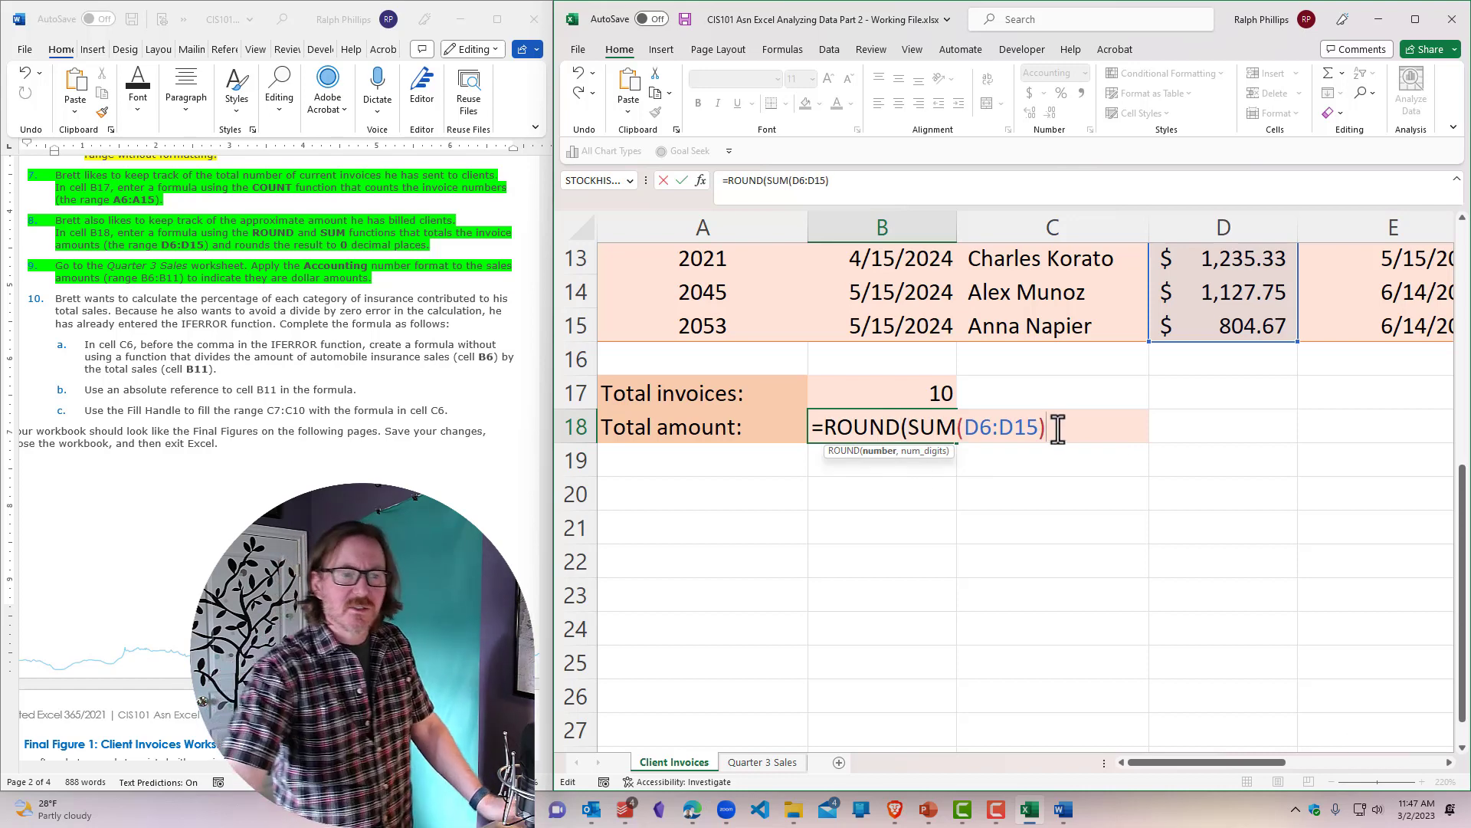
click(879, 452)
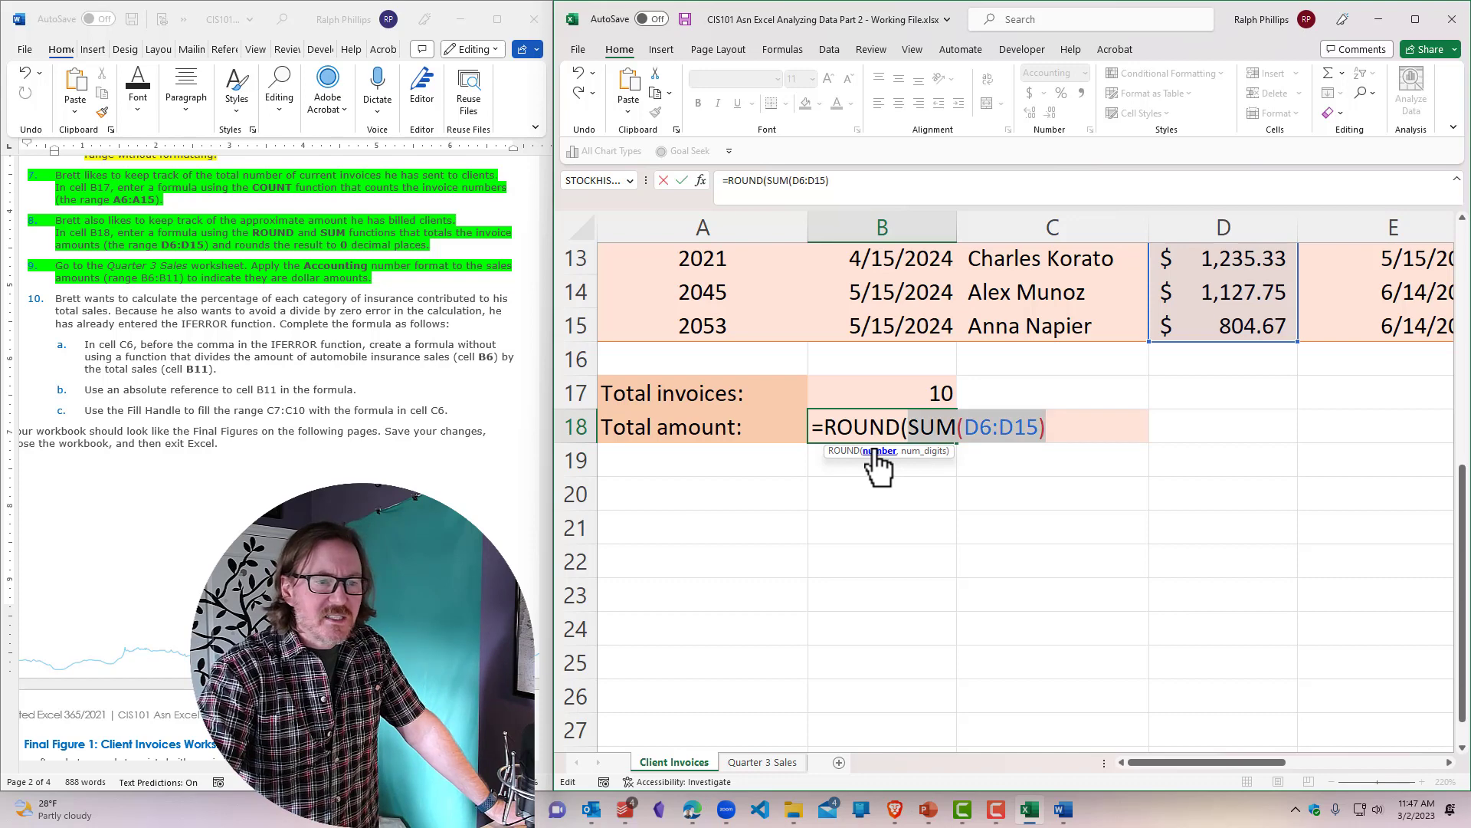
click(1065, 431)
text(,0)
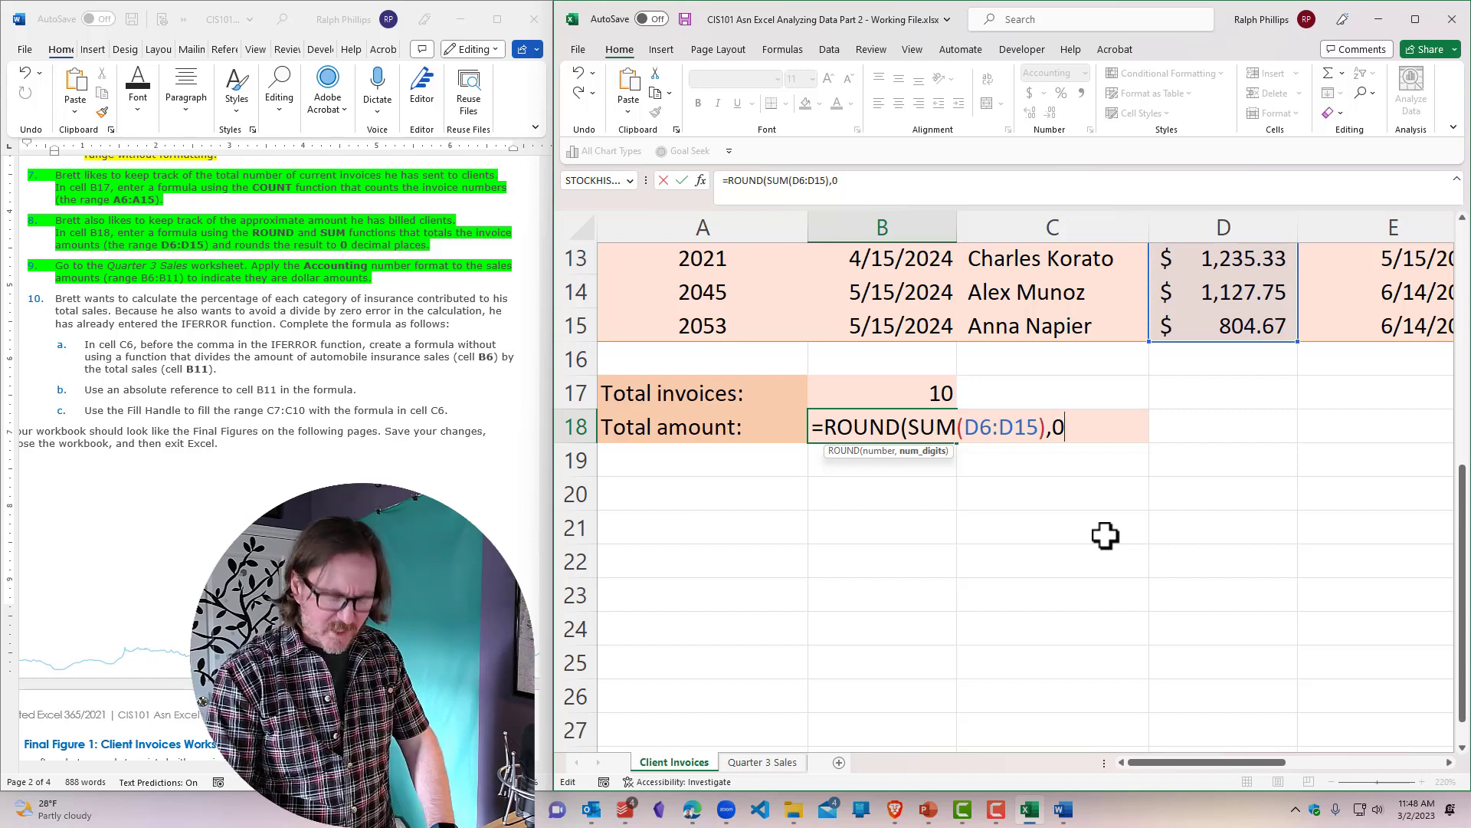
text())
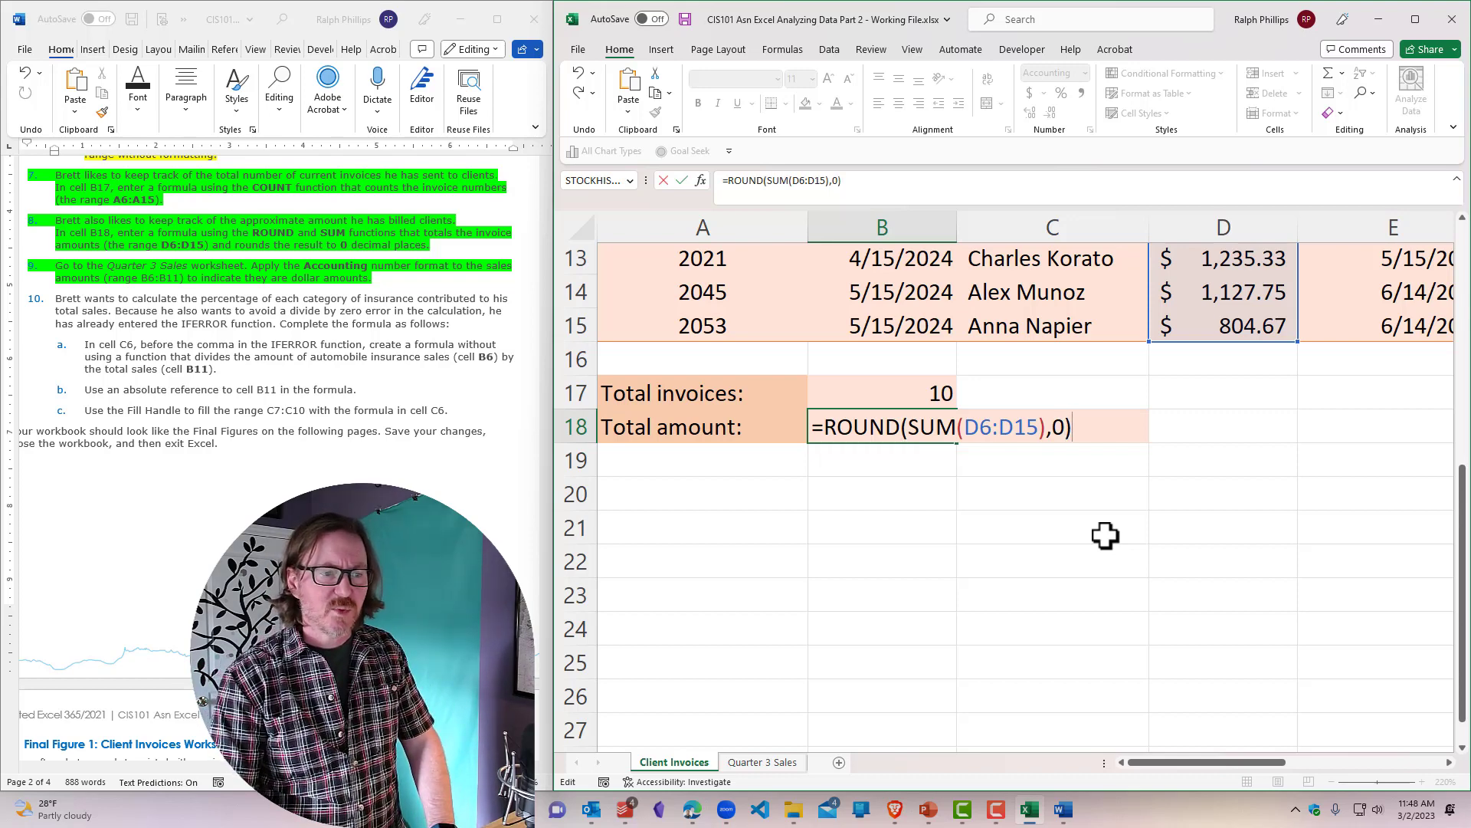
key(Return)
Step: Try rounding the total in B18 to the nearest hundred by setting the ROUND digits argument to -2
click(878, 433)
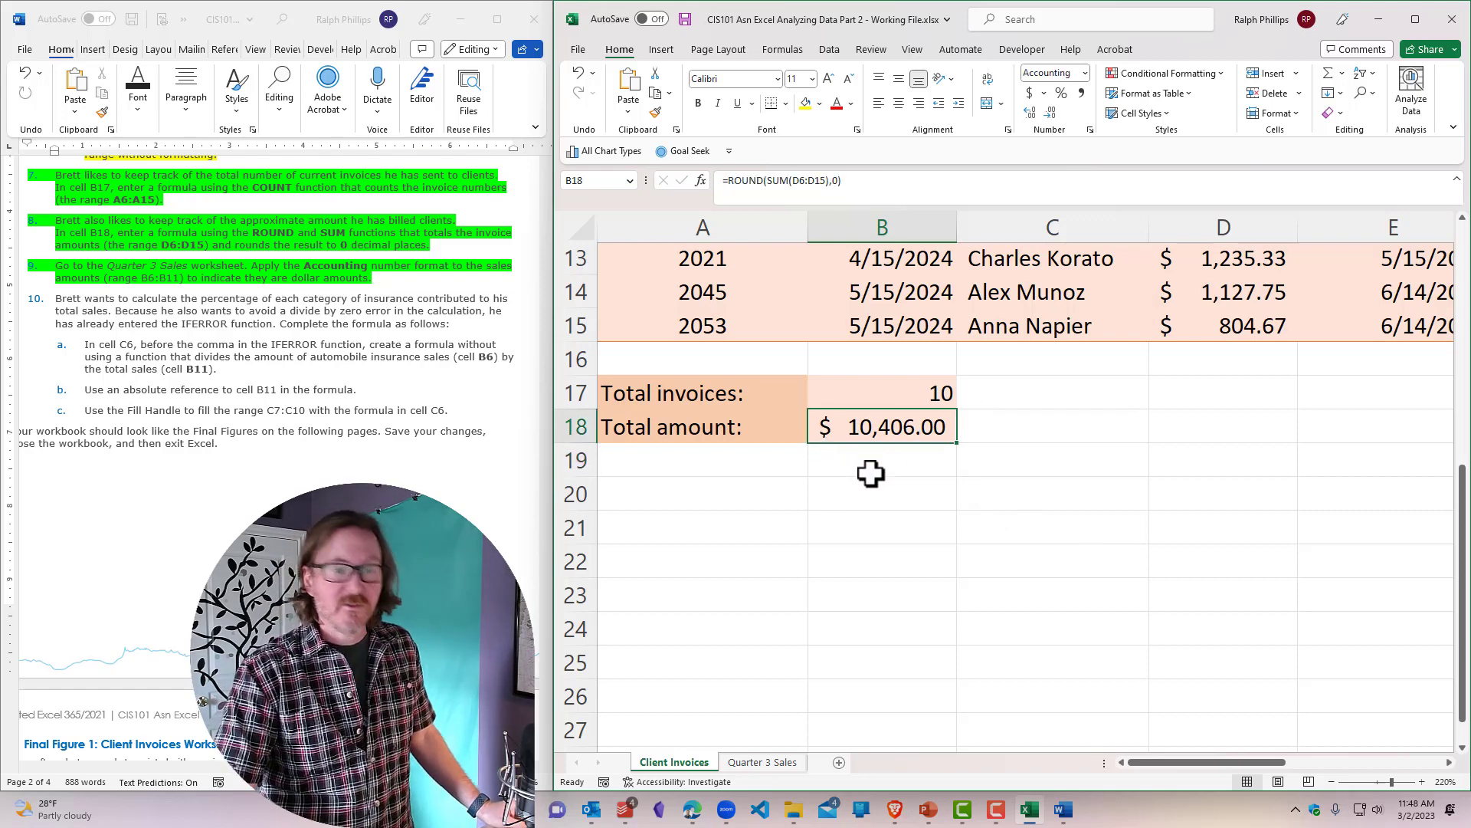
double_click(893, 427)
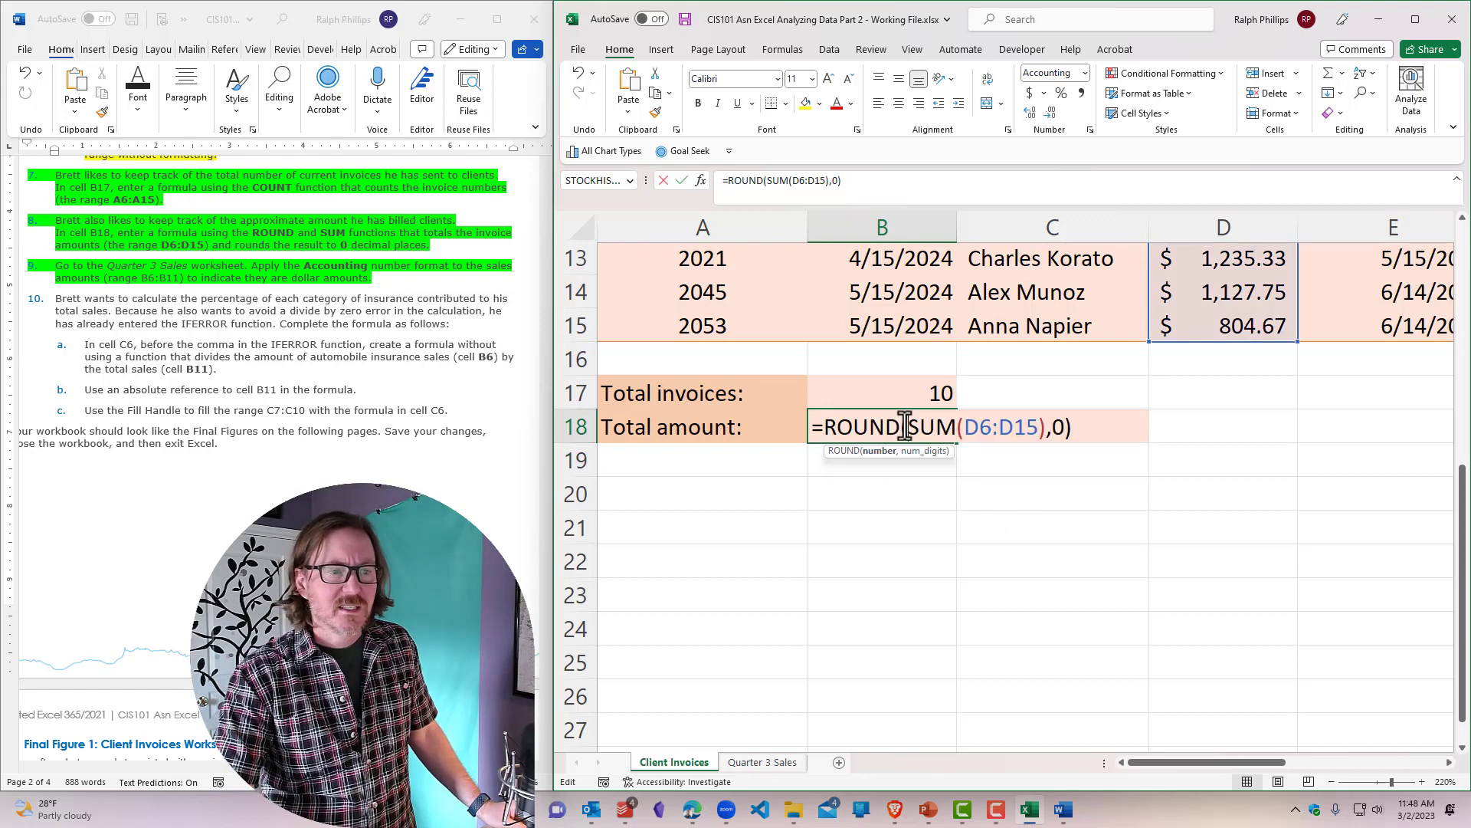
click(1055, 431)
text(-)
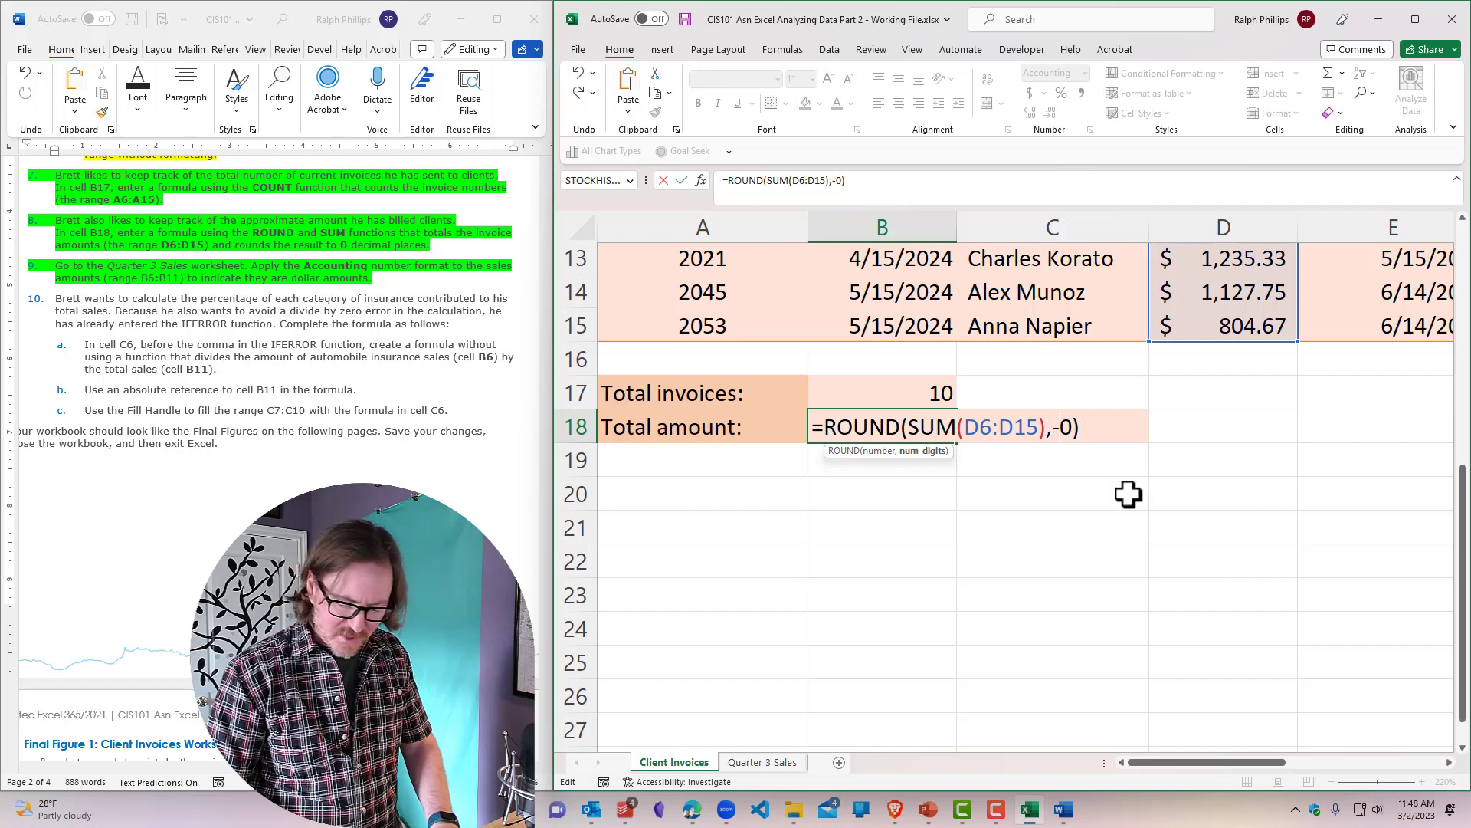
text(2)
key(Delete)
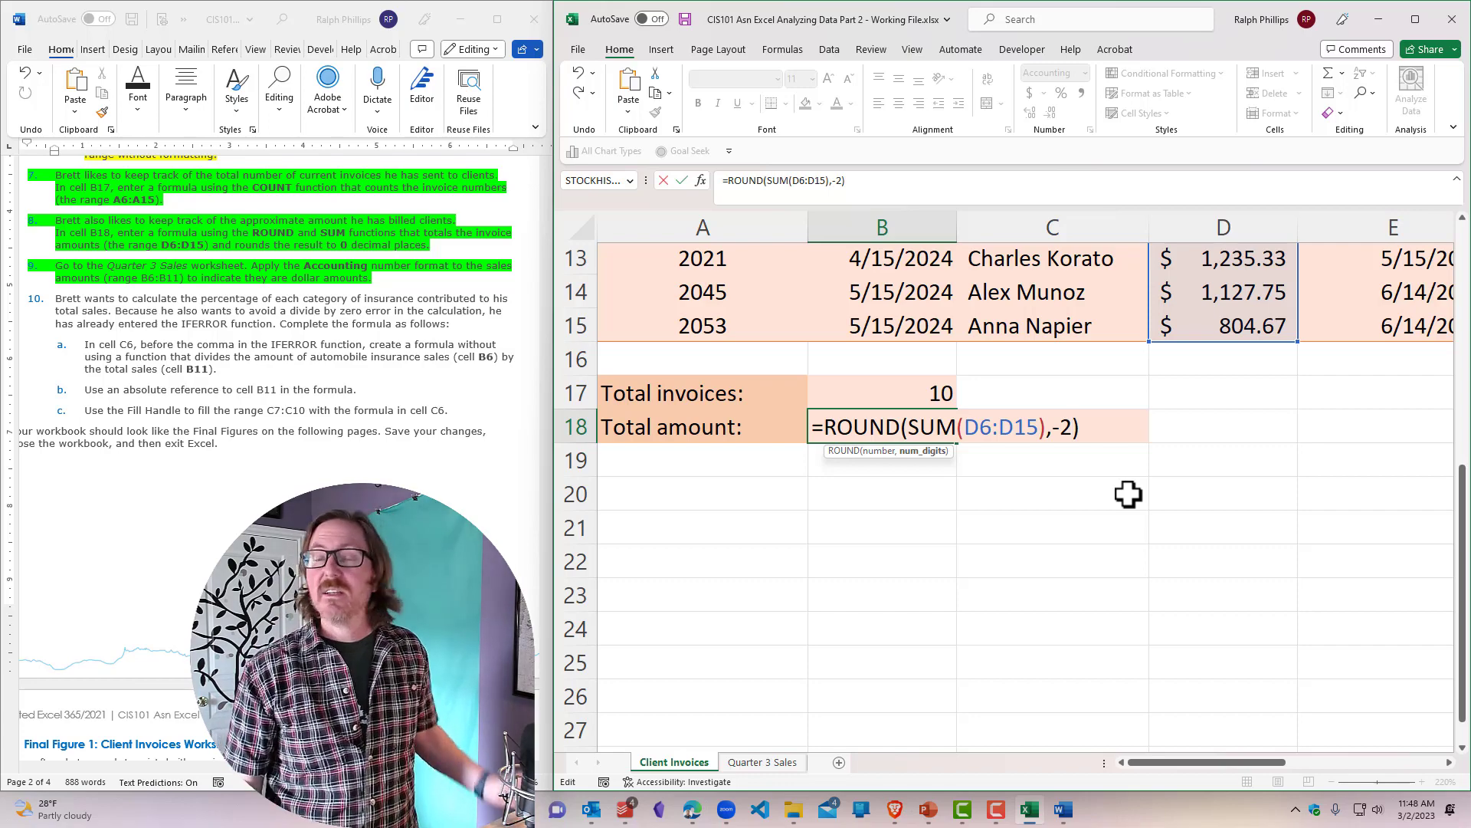
key(Return)
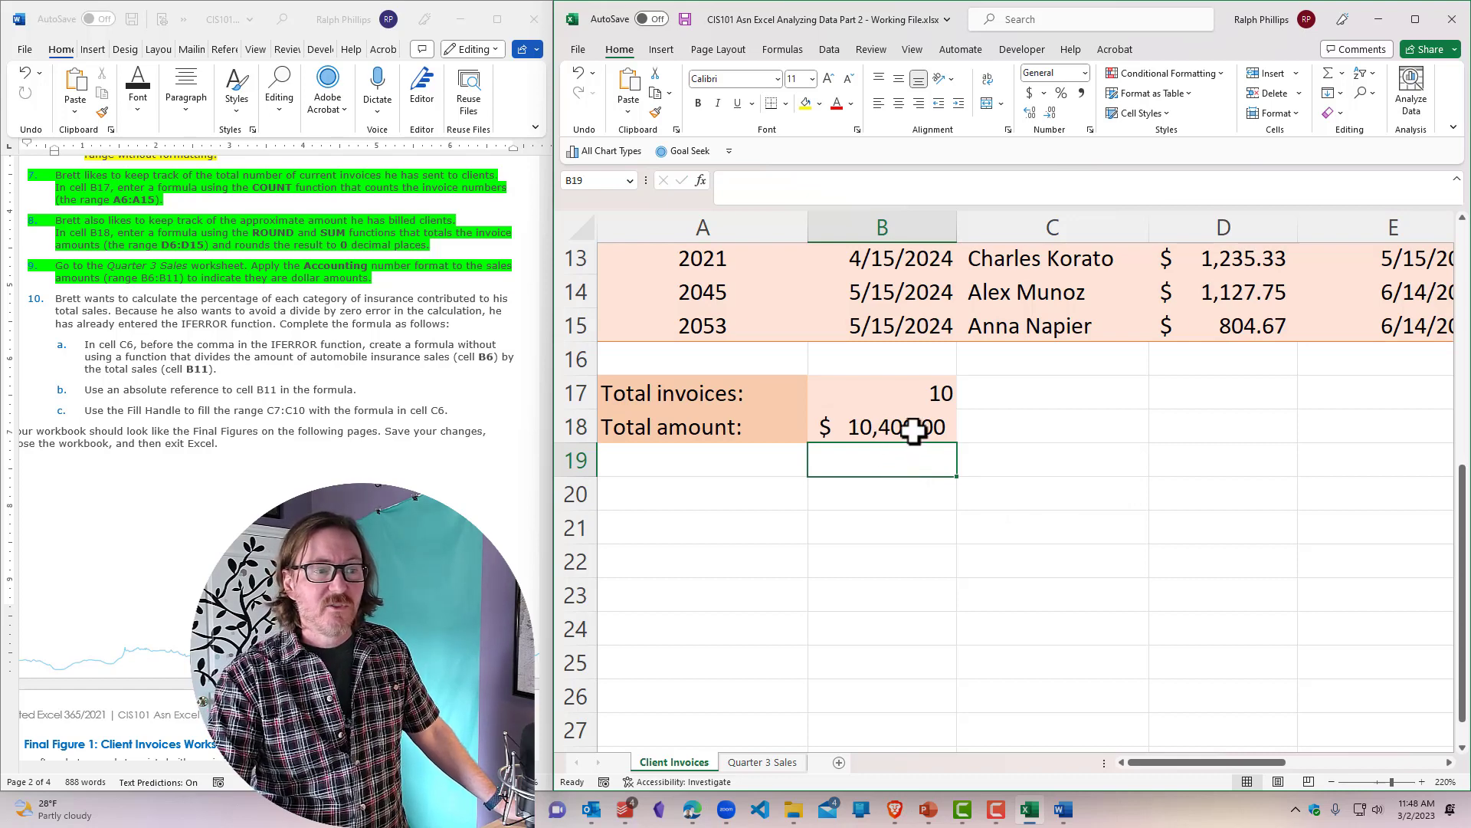
Step: Try rounding the total in B18 to the nearest thousand by setting the ROUND digits argument to -3
double_click(883, 439)
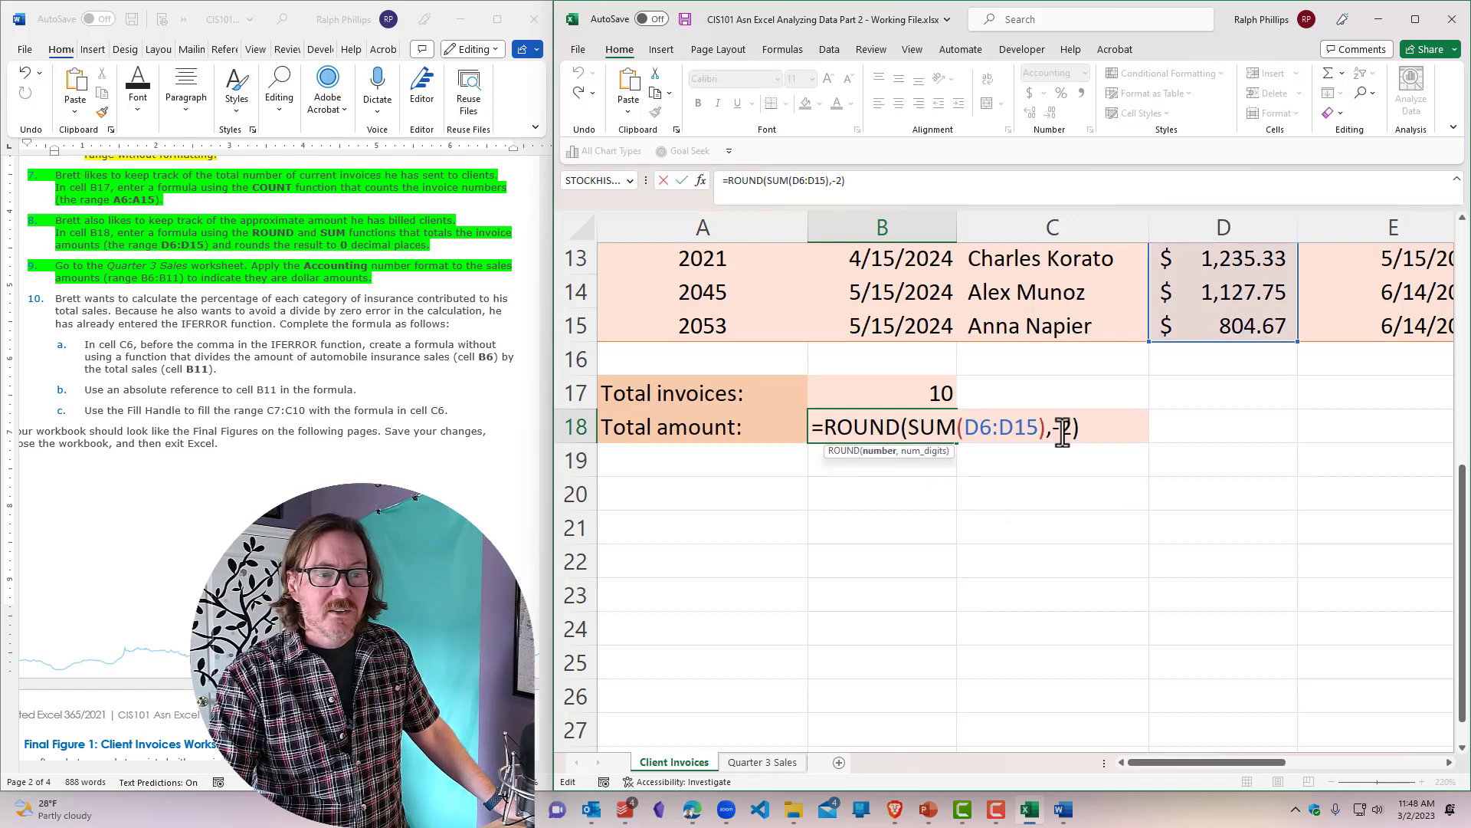
double_click(1063, 430)
text(3)
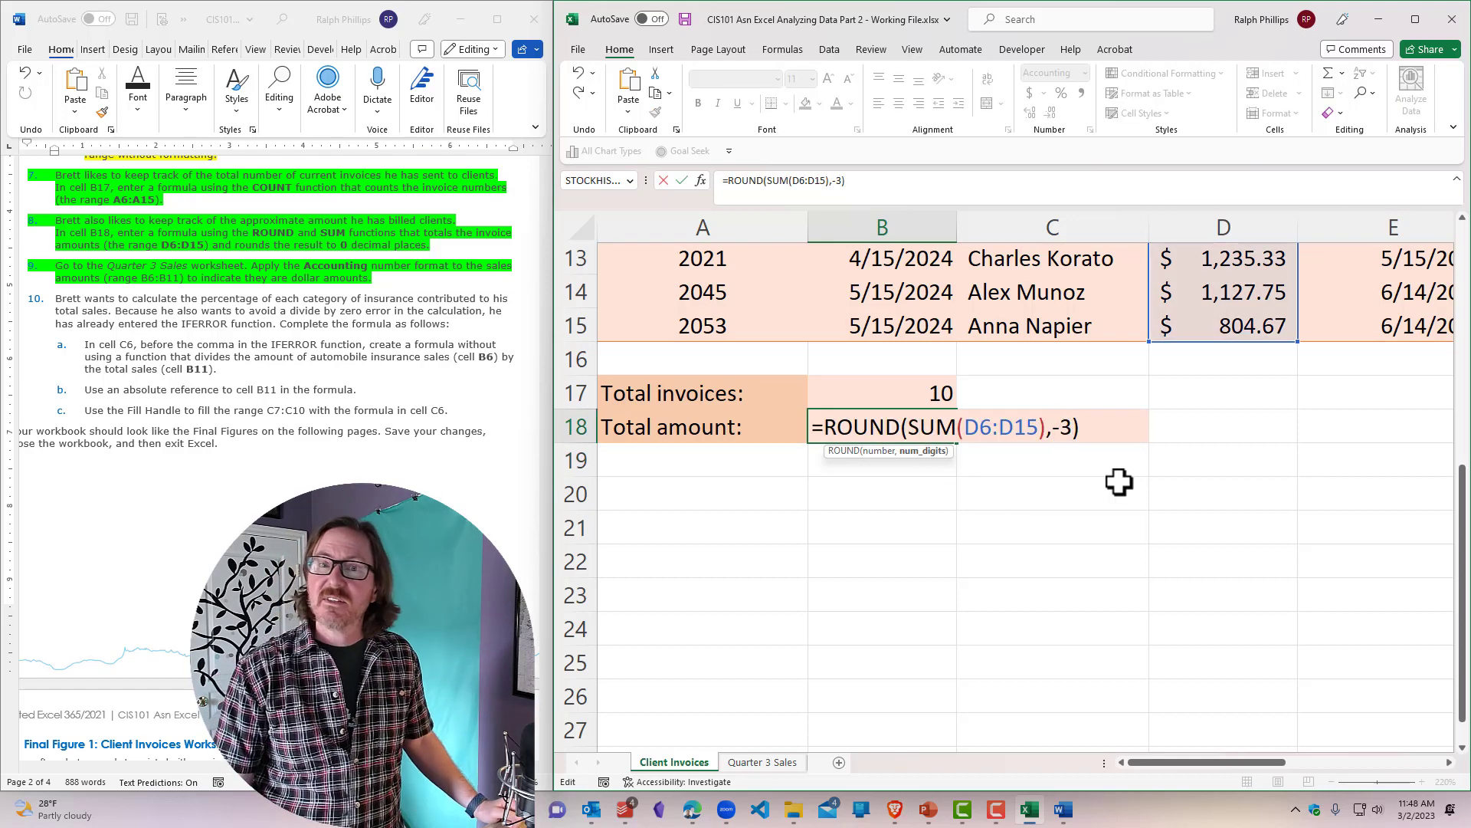
key(Return)
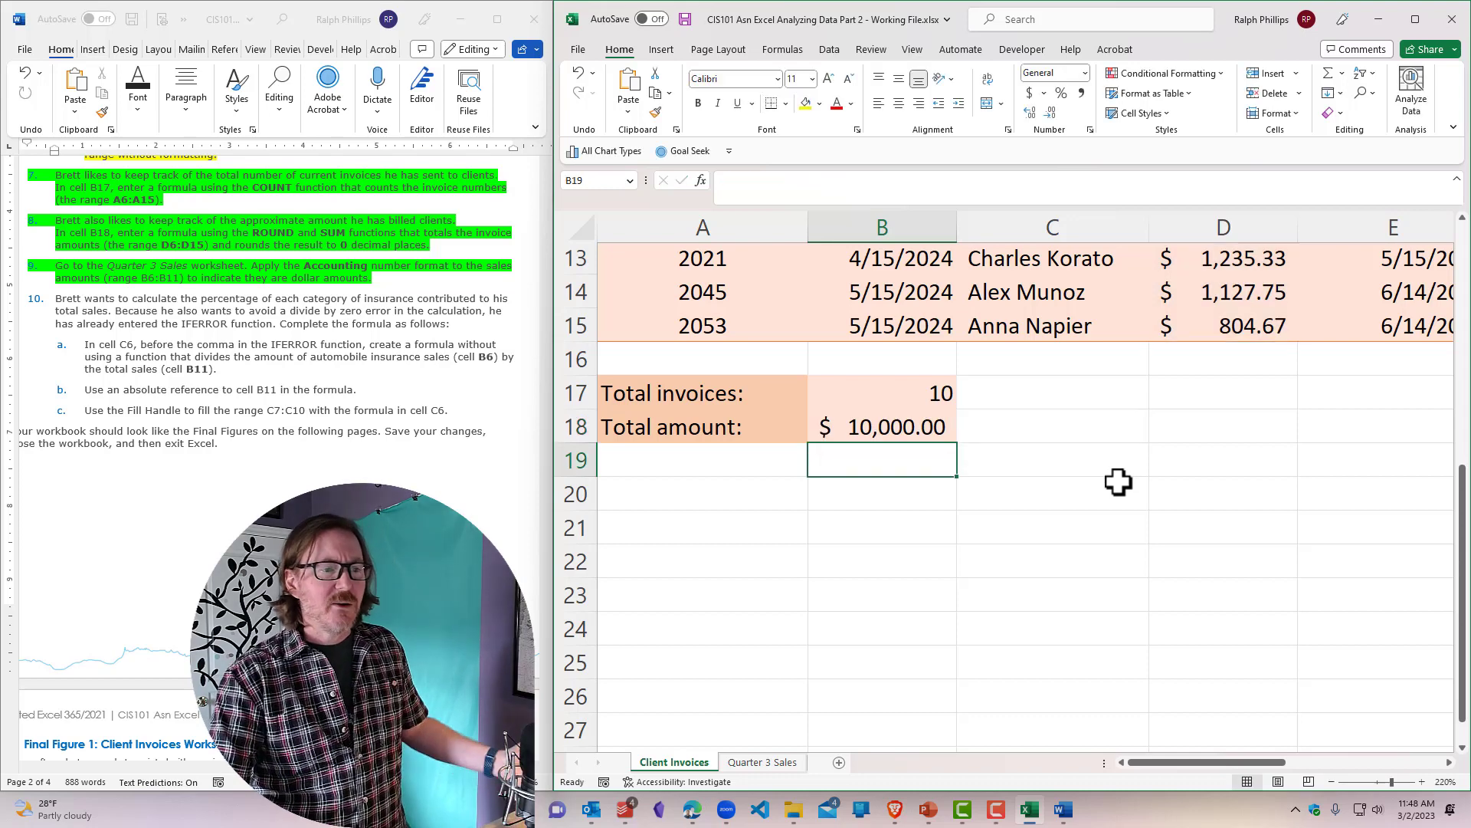
Step: Remove the minus sign from the ROUND digits argument in B18 so the total rounds to 3 decimal places
click(920, 426)
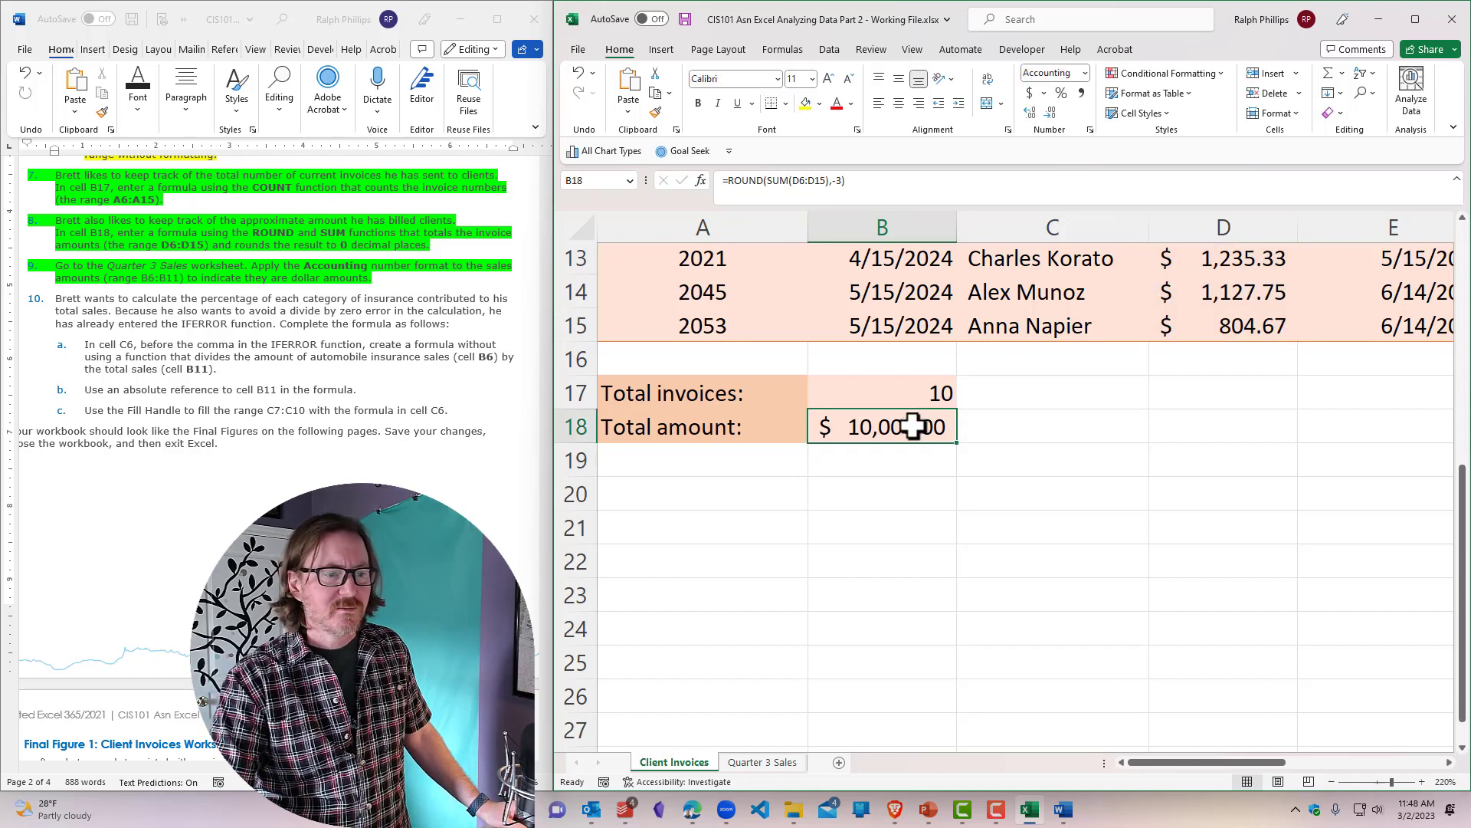
double_click(920, 426)
click(1059, 426)
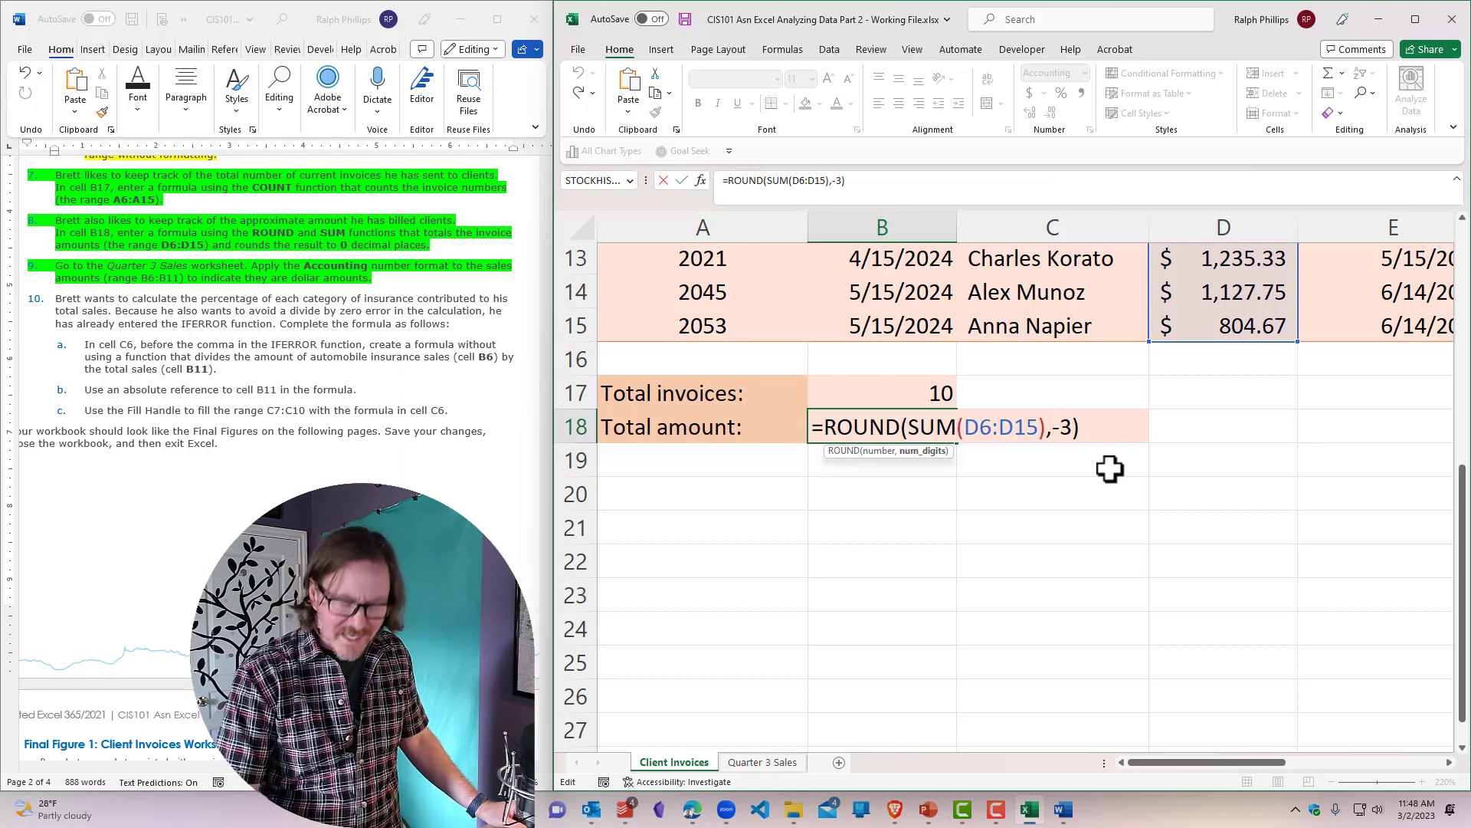
key(BackSpace)
key(Return)
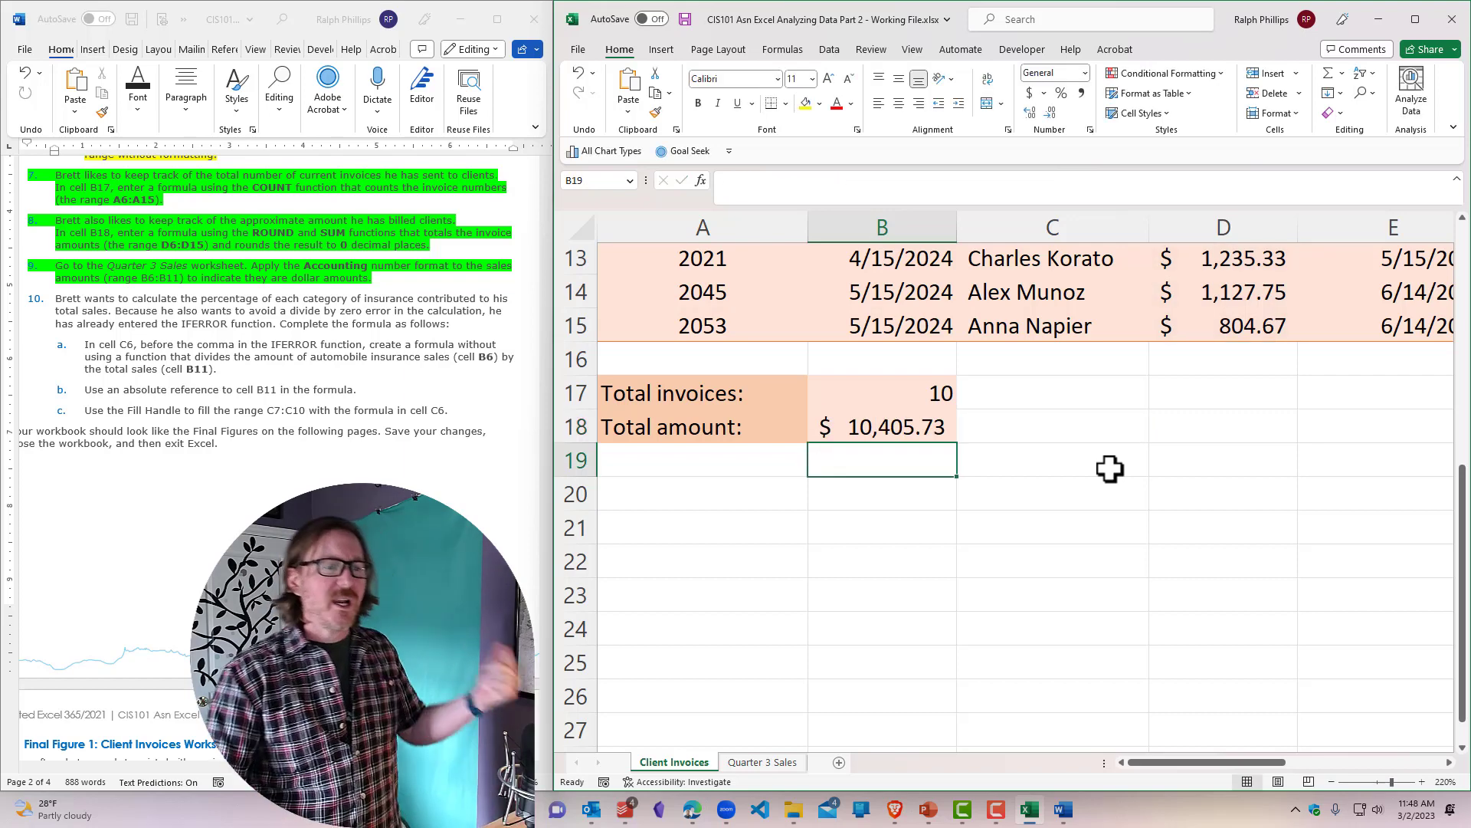
Step: Show one more decimal place in B18 and compare the total with the invoice amounts in D6:D15
click(923, 429)
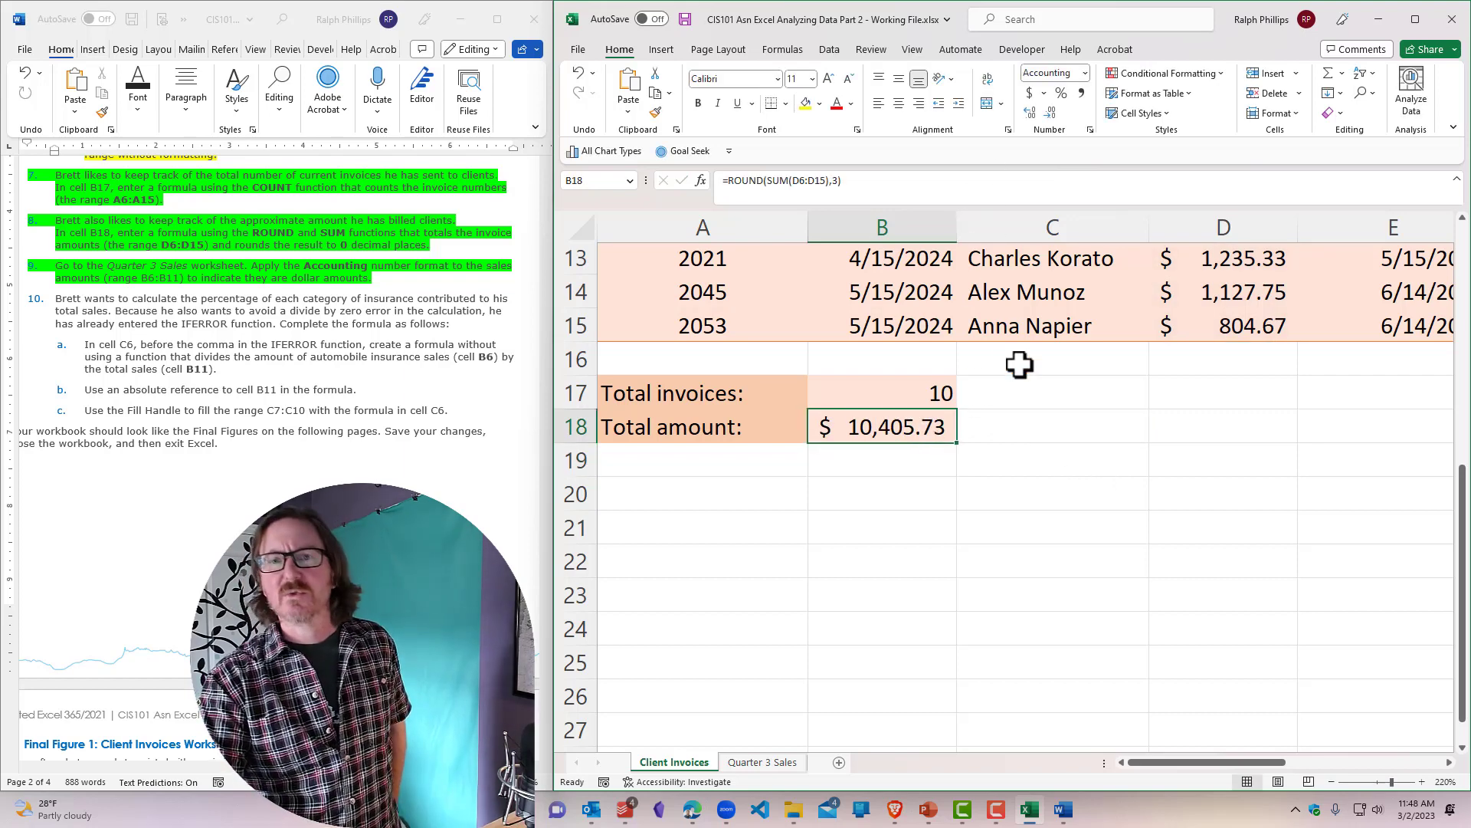
click(1031, 112)
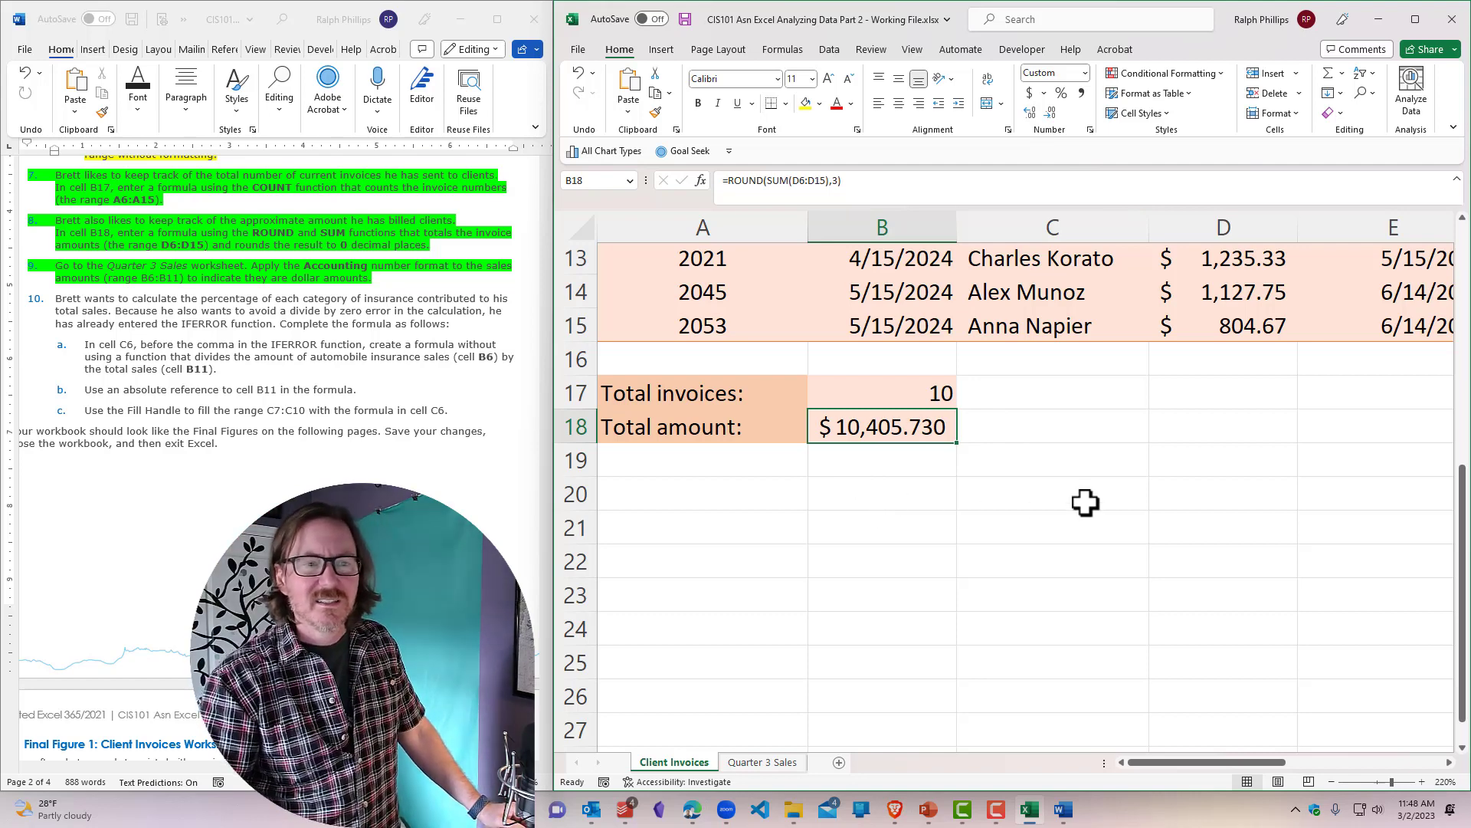
scroll(1245, 437, up, 3)
drag(1255, 325, 1257, 622)
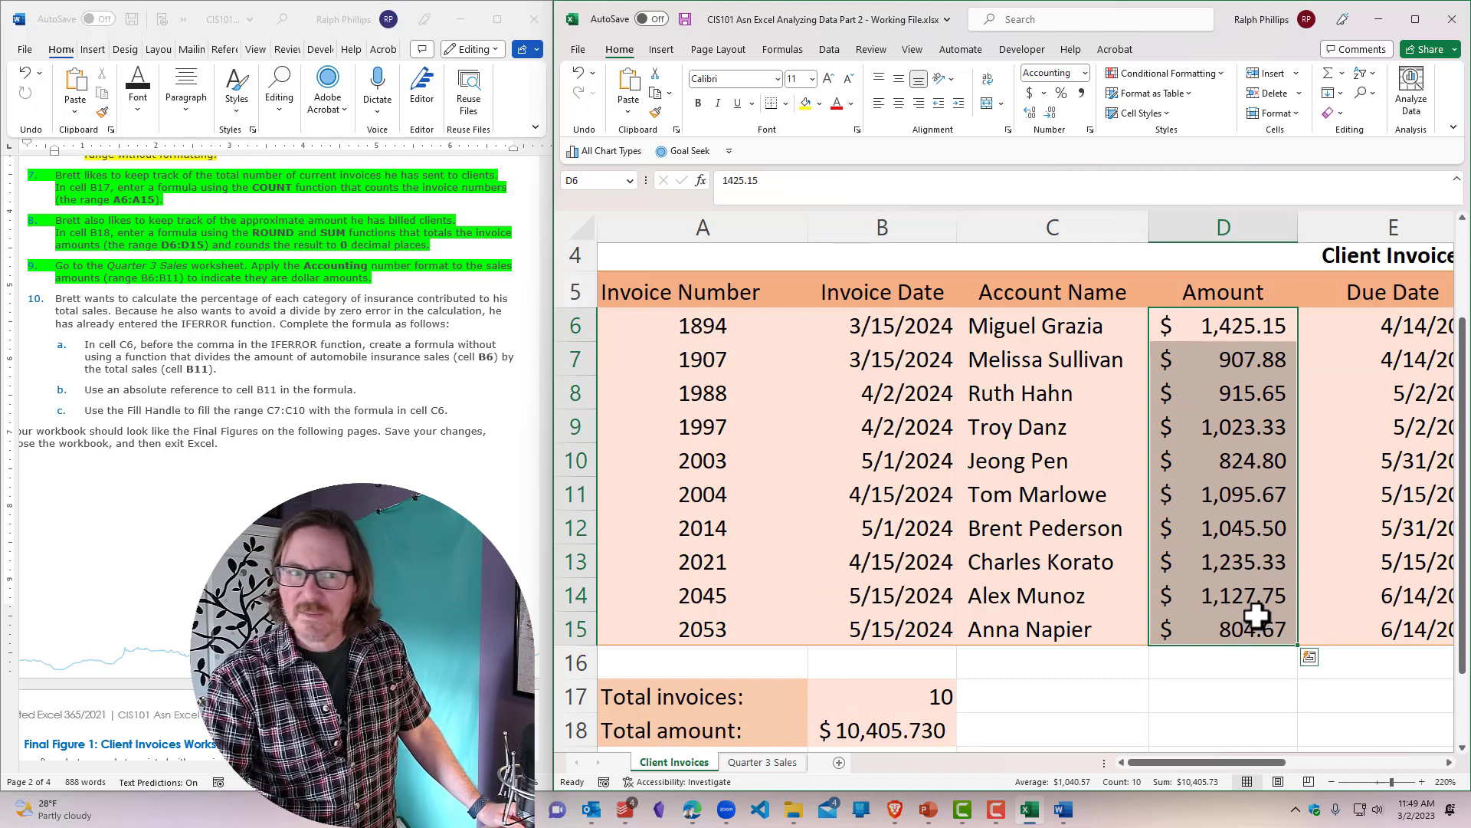
Step: Set the ROUND digits argument in B18 to 0 so the formula reads =ROUND(SUM(D6:D15),0)
scroll(1252, 605, down, 3)
click(923, 422)
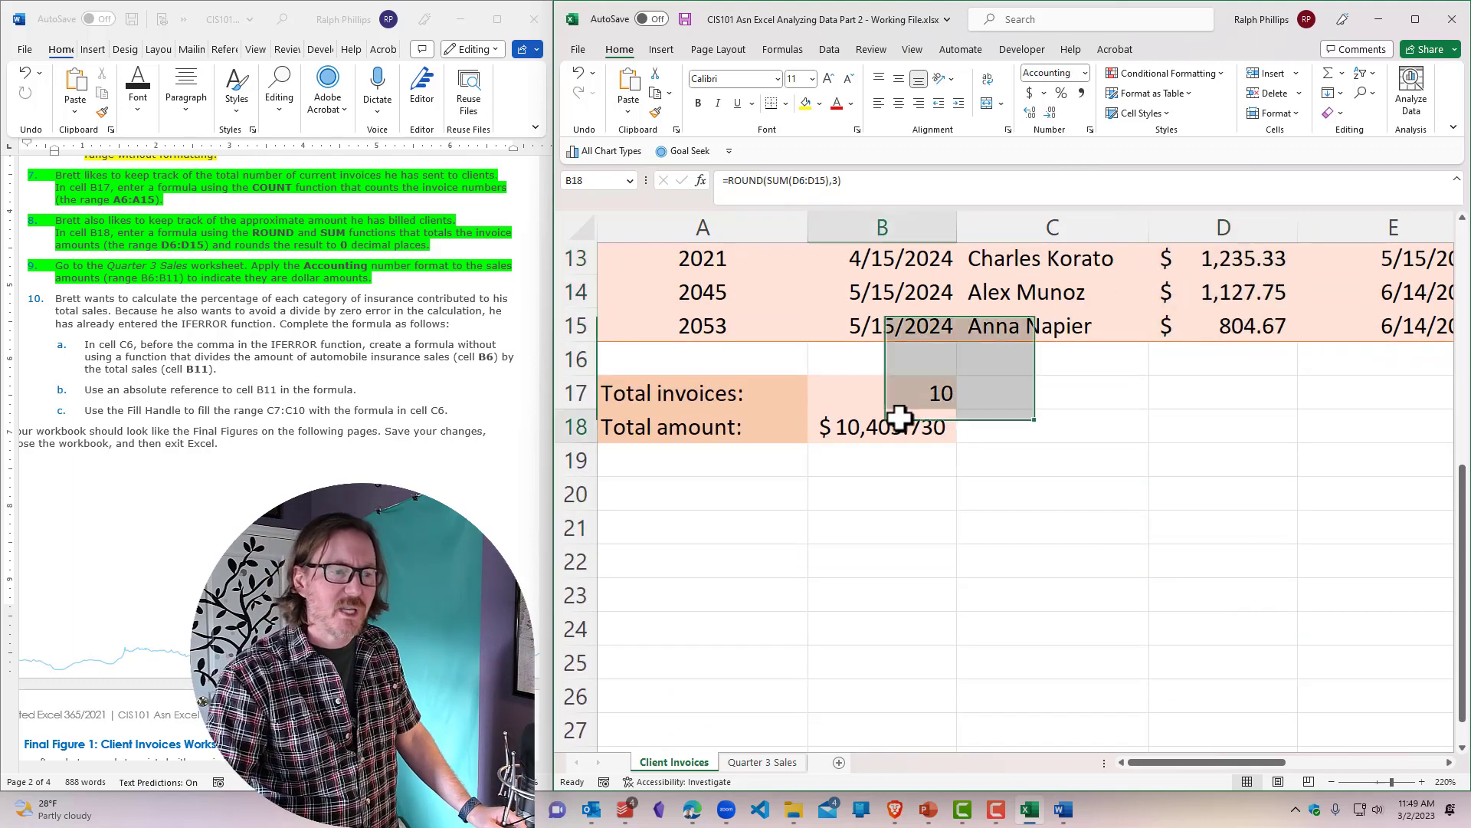
double_click(918, 427)
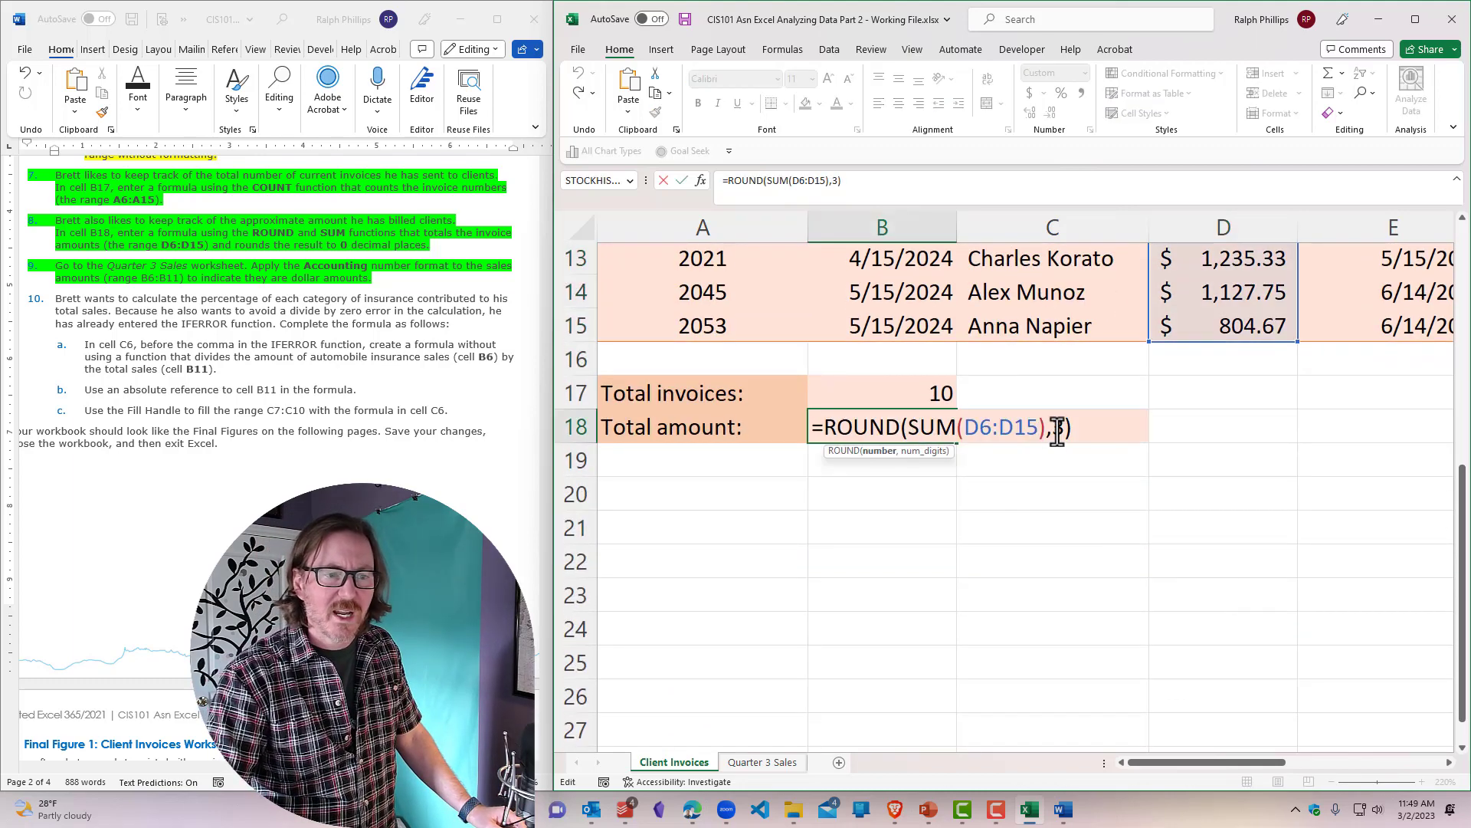
drag(1057, 430, 1069, 434)
text(0)
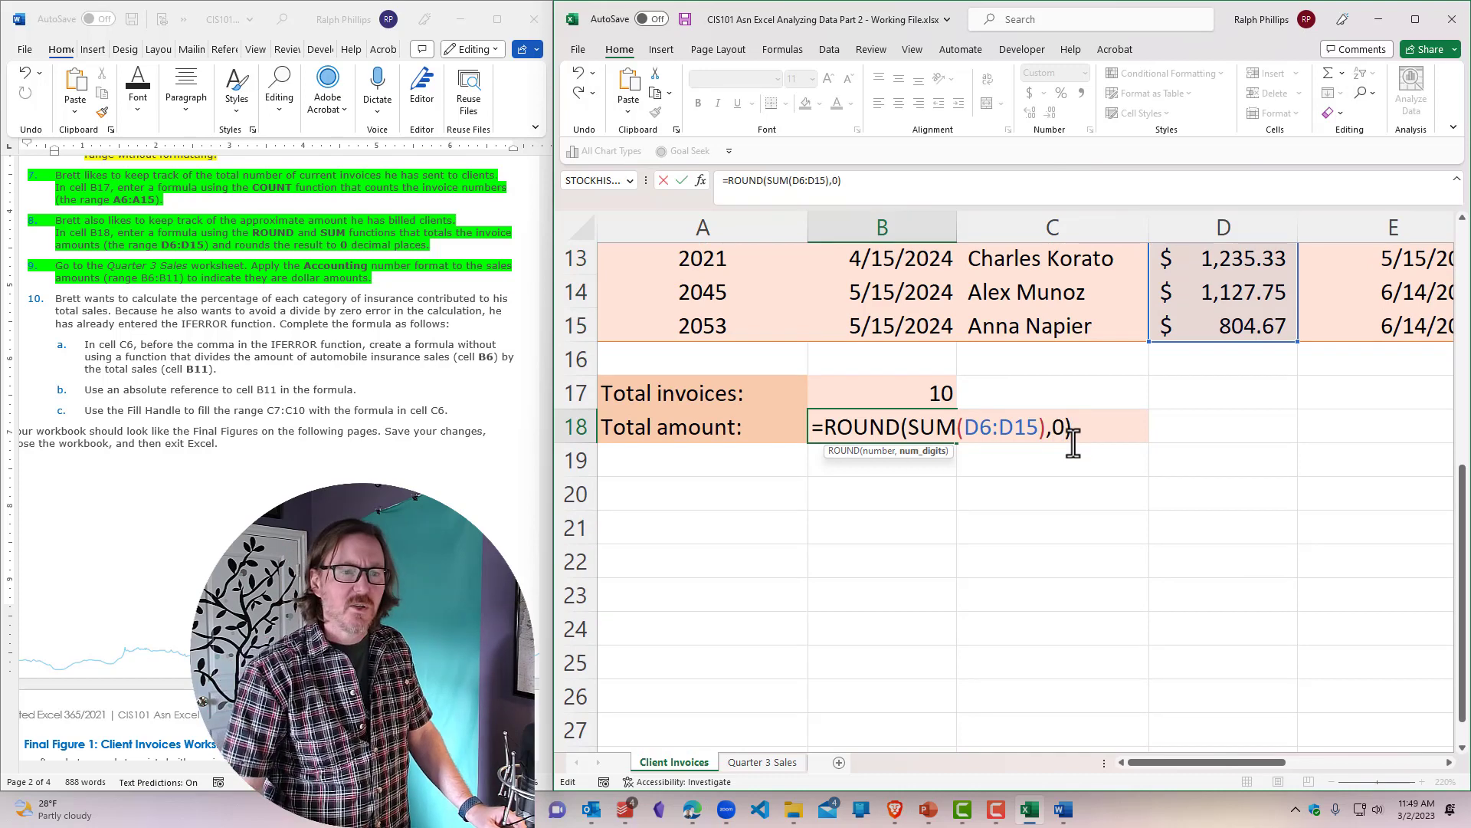
key(Return)
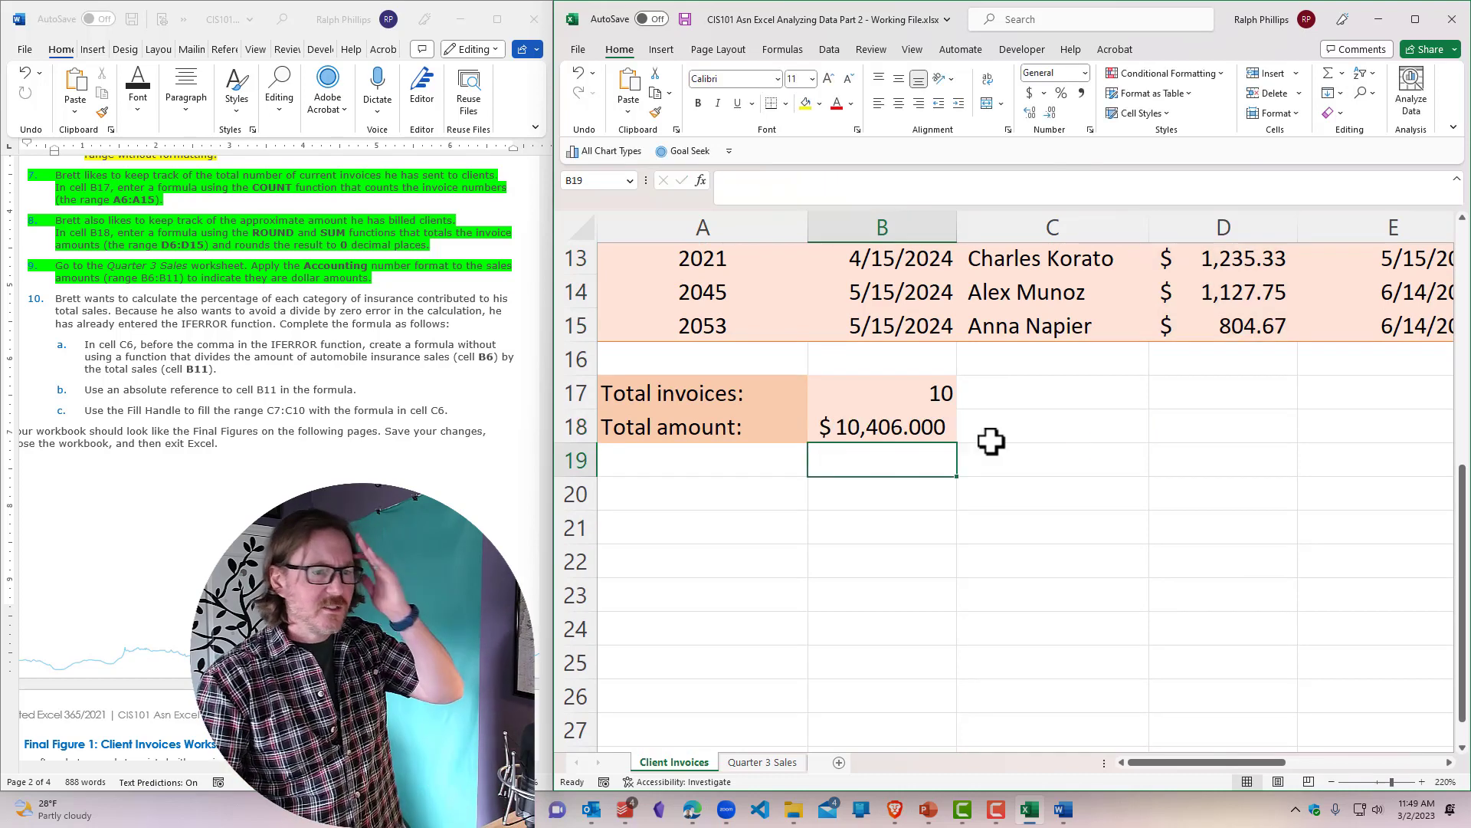
Step: Reduce the decimals shown in B18 on the Client Invoices worksheet so the rounded total has two decimal places
click(936, 425)
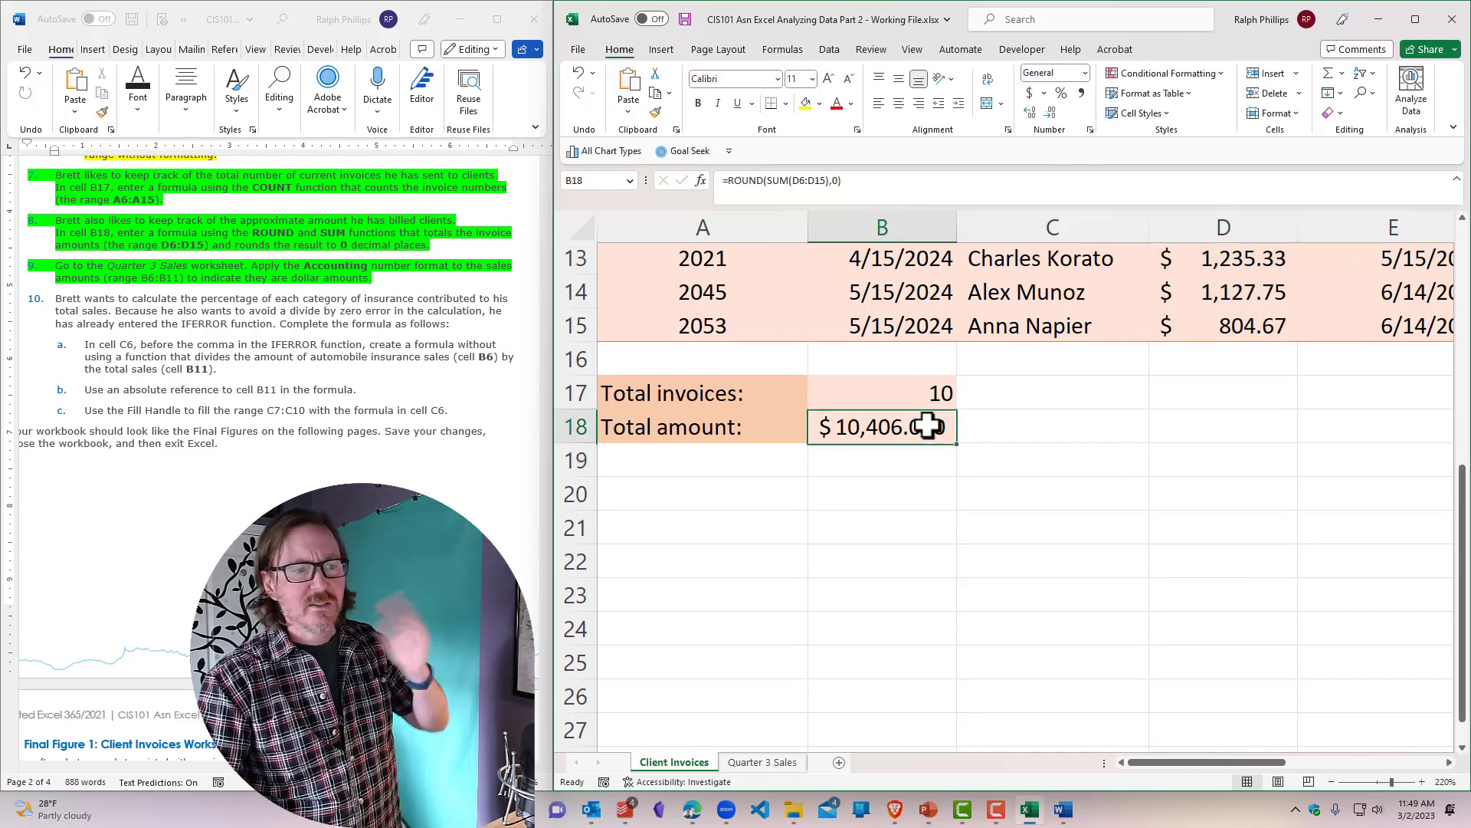
click(1051, 113)
click(1051, 113)
click(1050, 114)
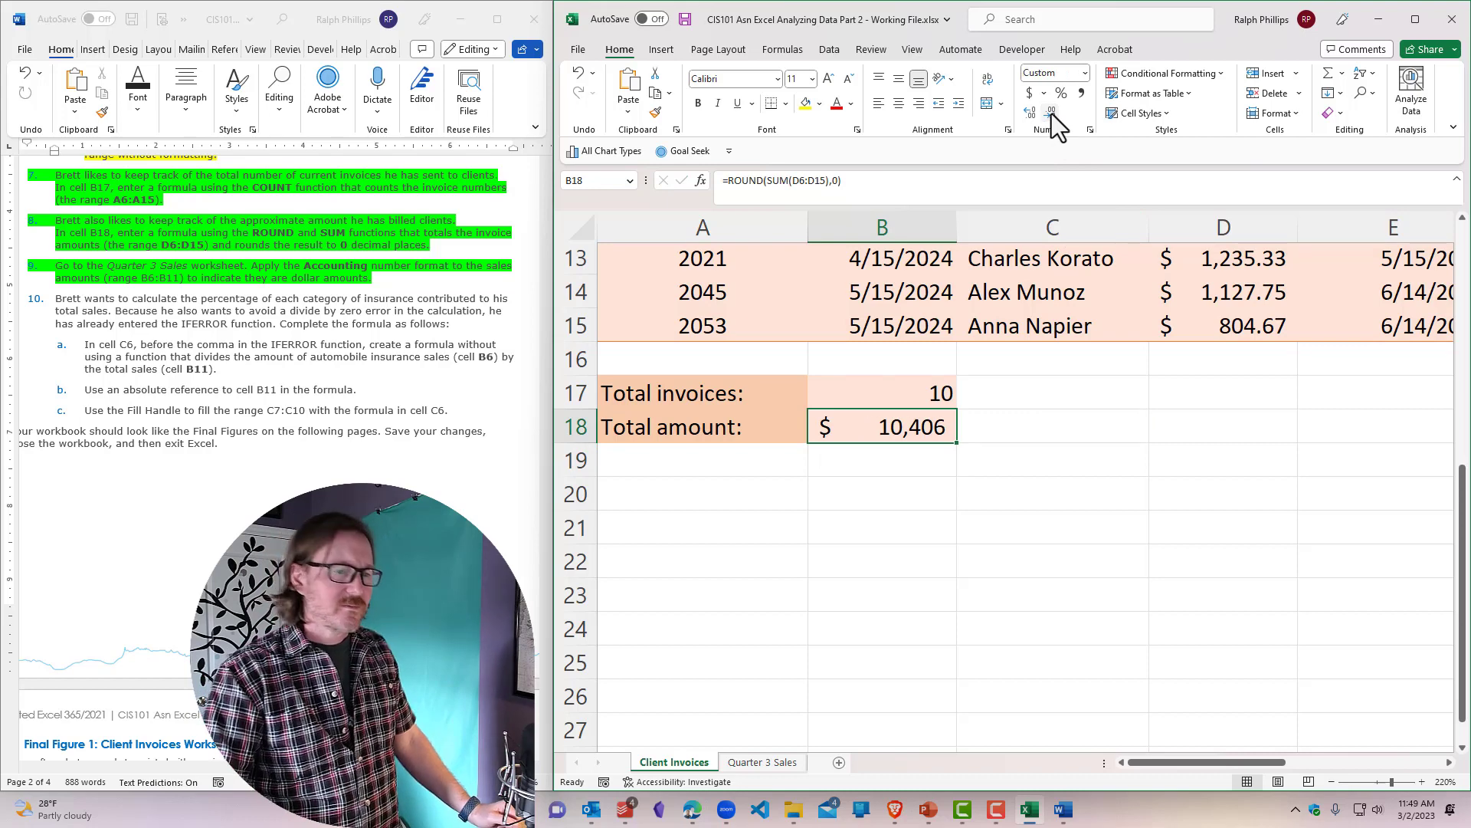
click(1029, 114)
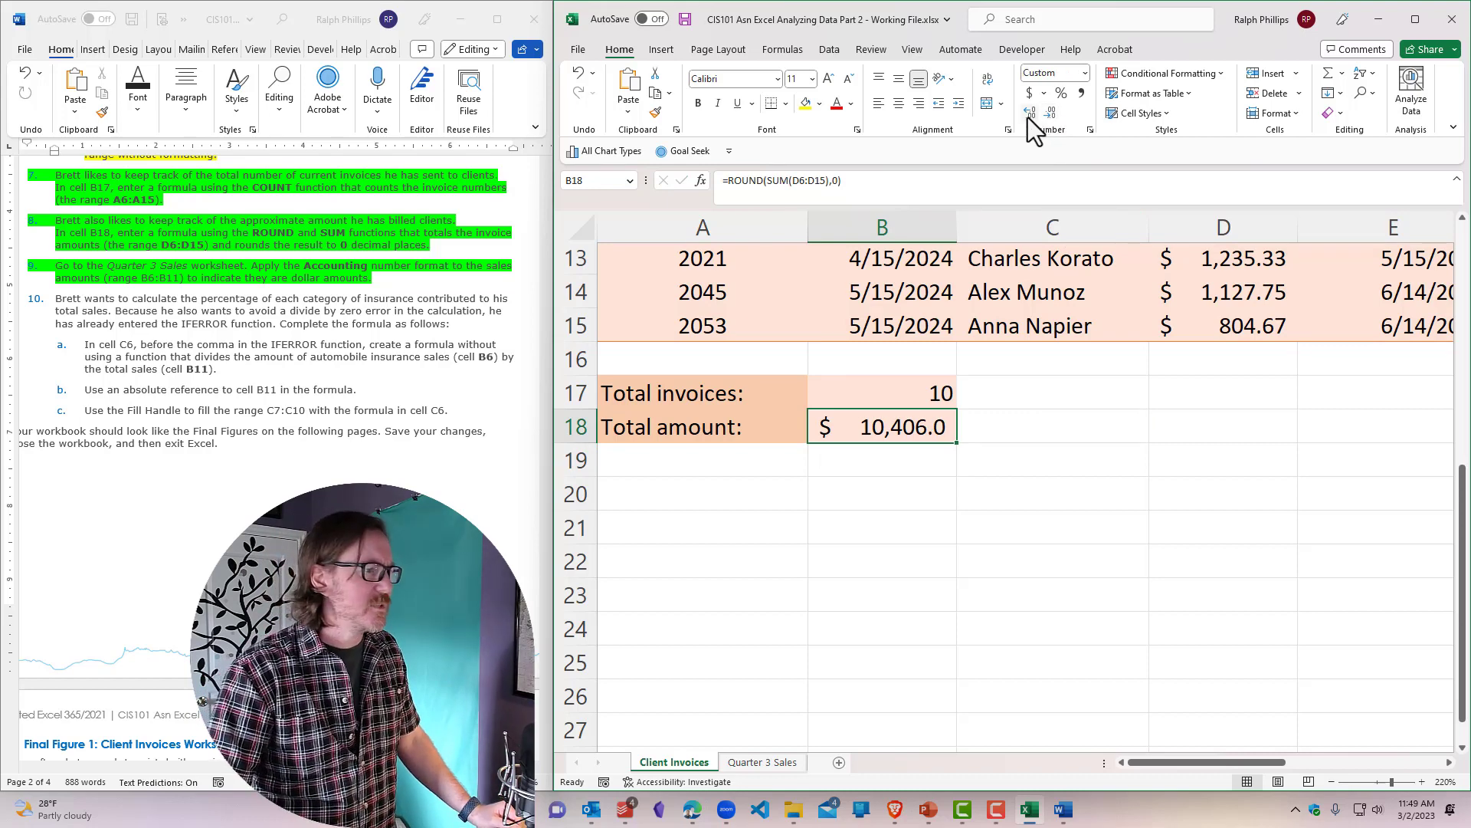
click(1029, 113)
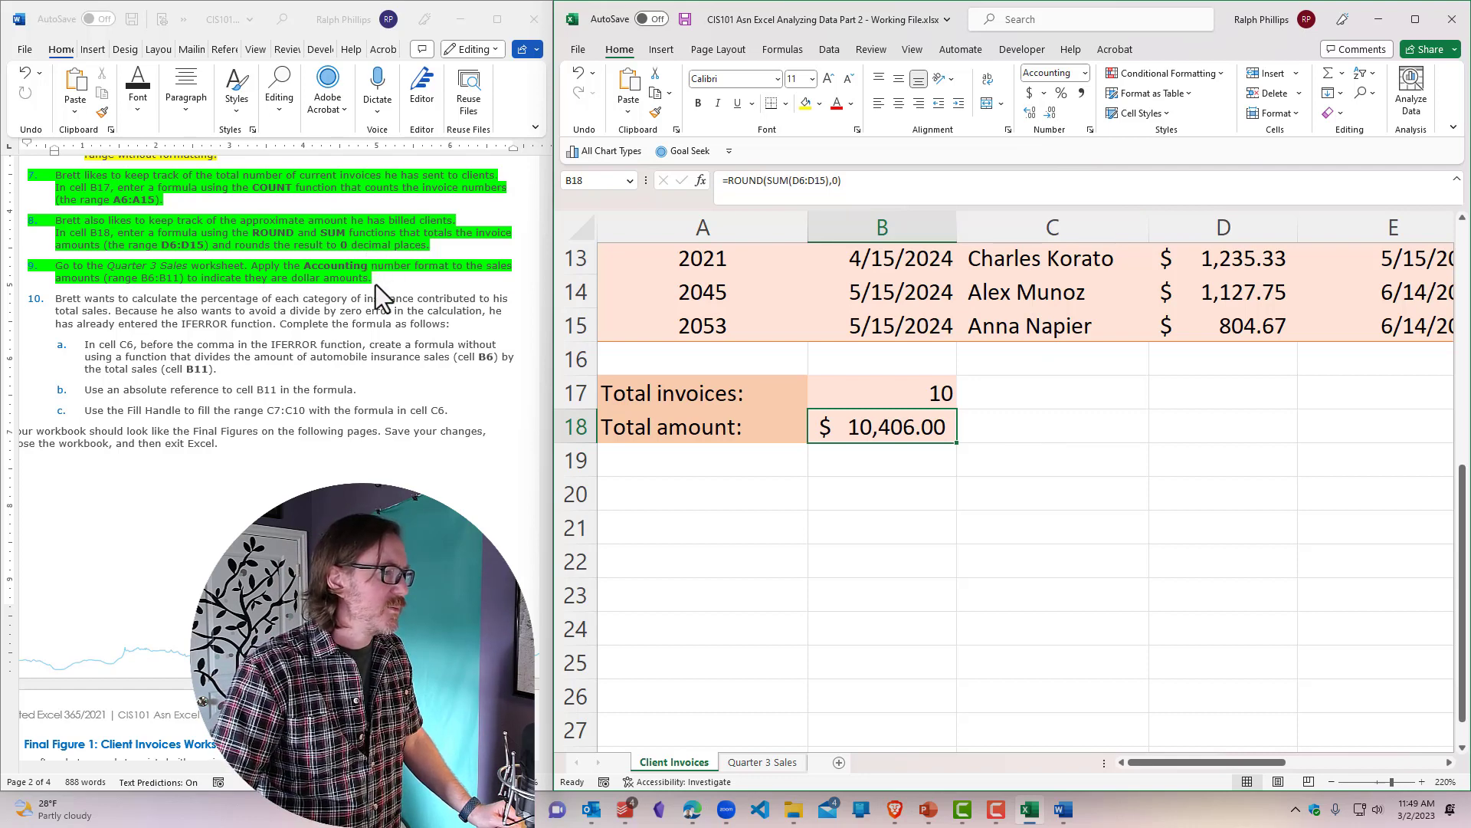
click(1024, 443)
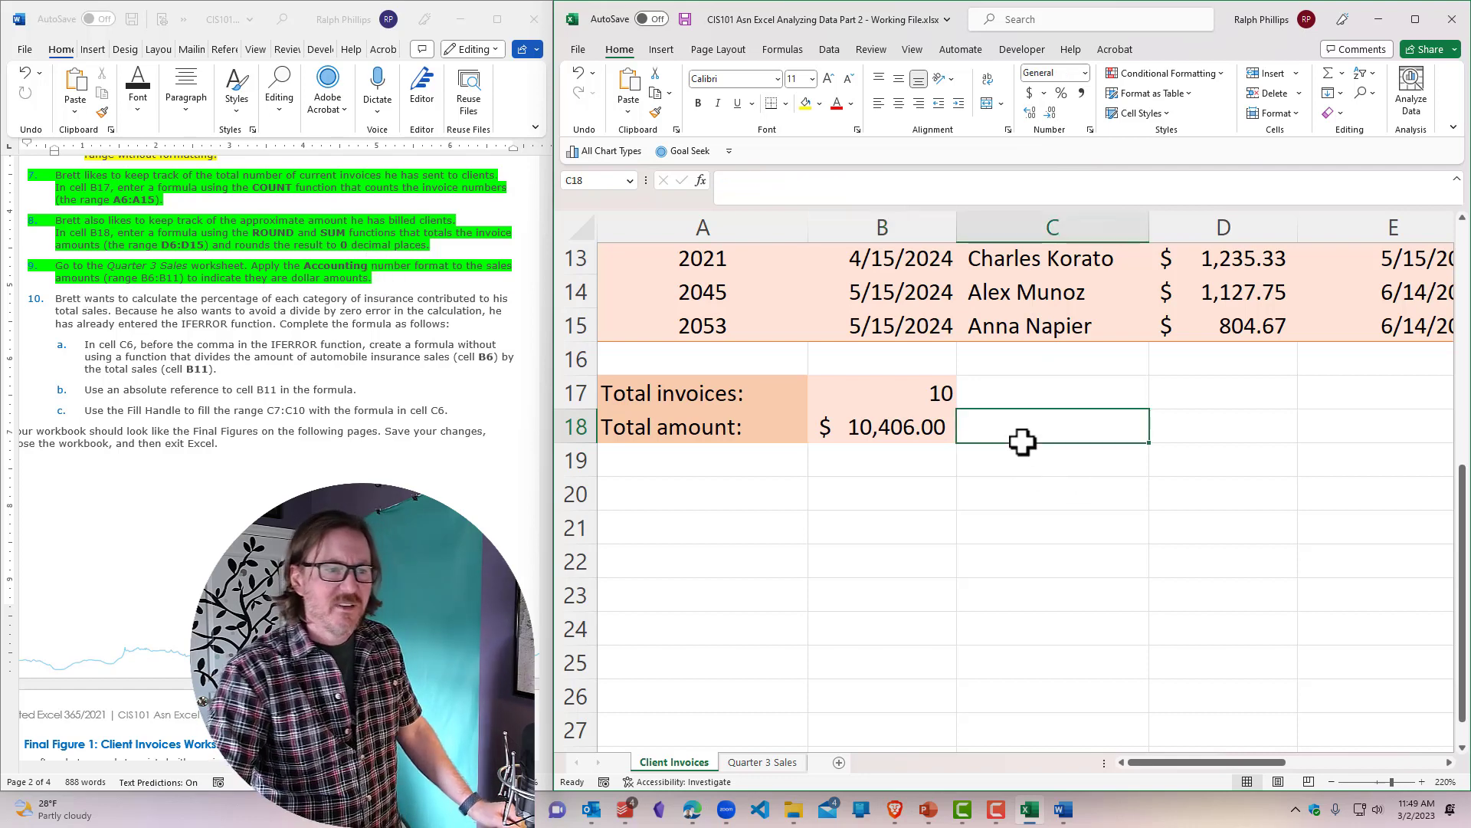
scroll(989, 578, up, 2)
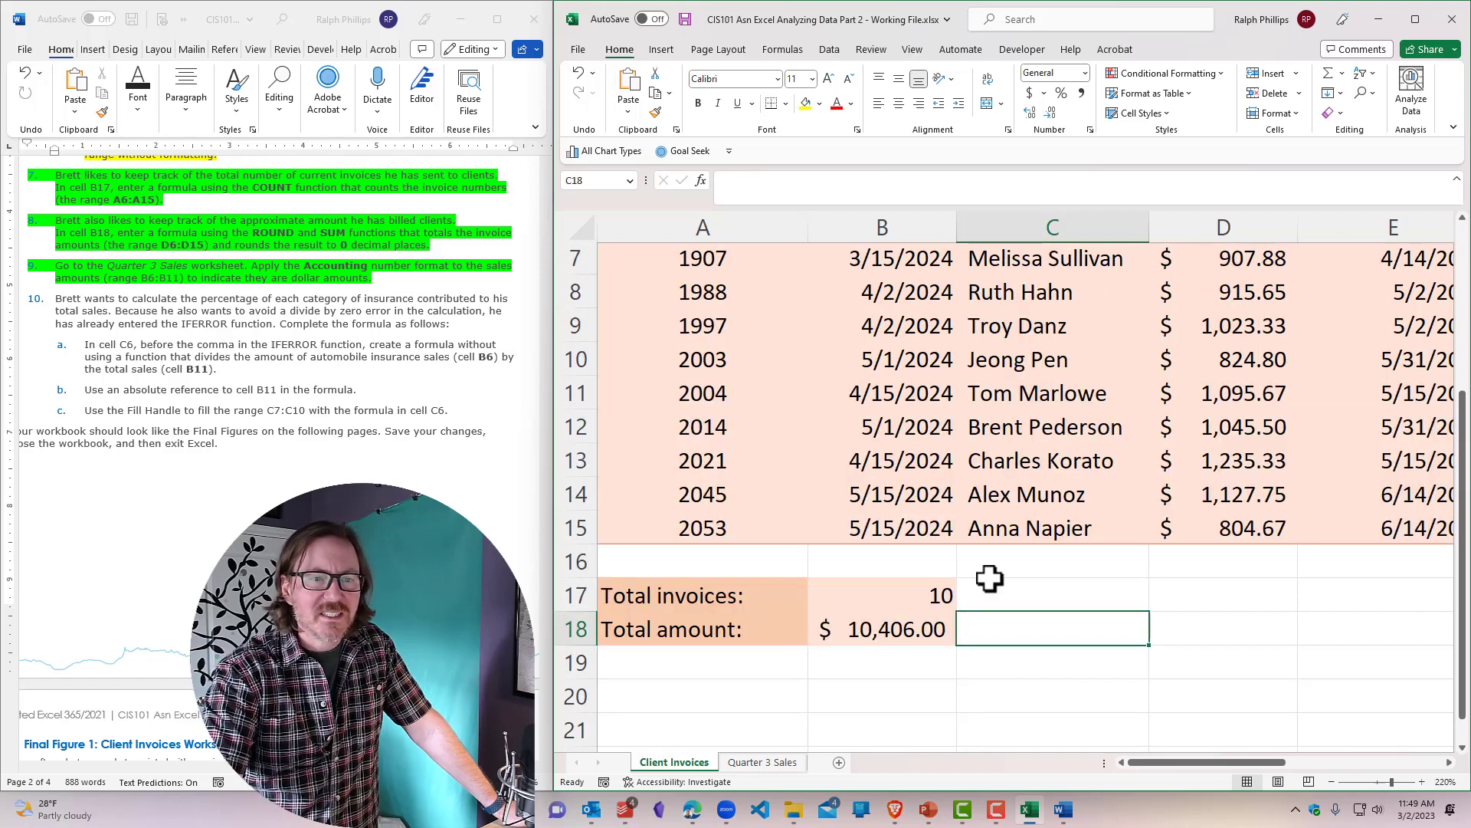
scroll(939, 610, down, 1)
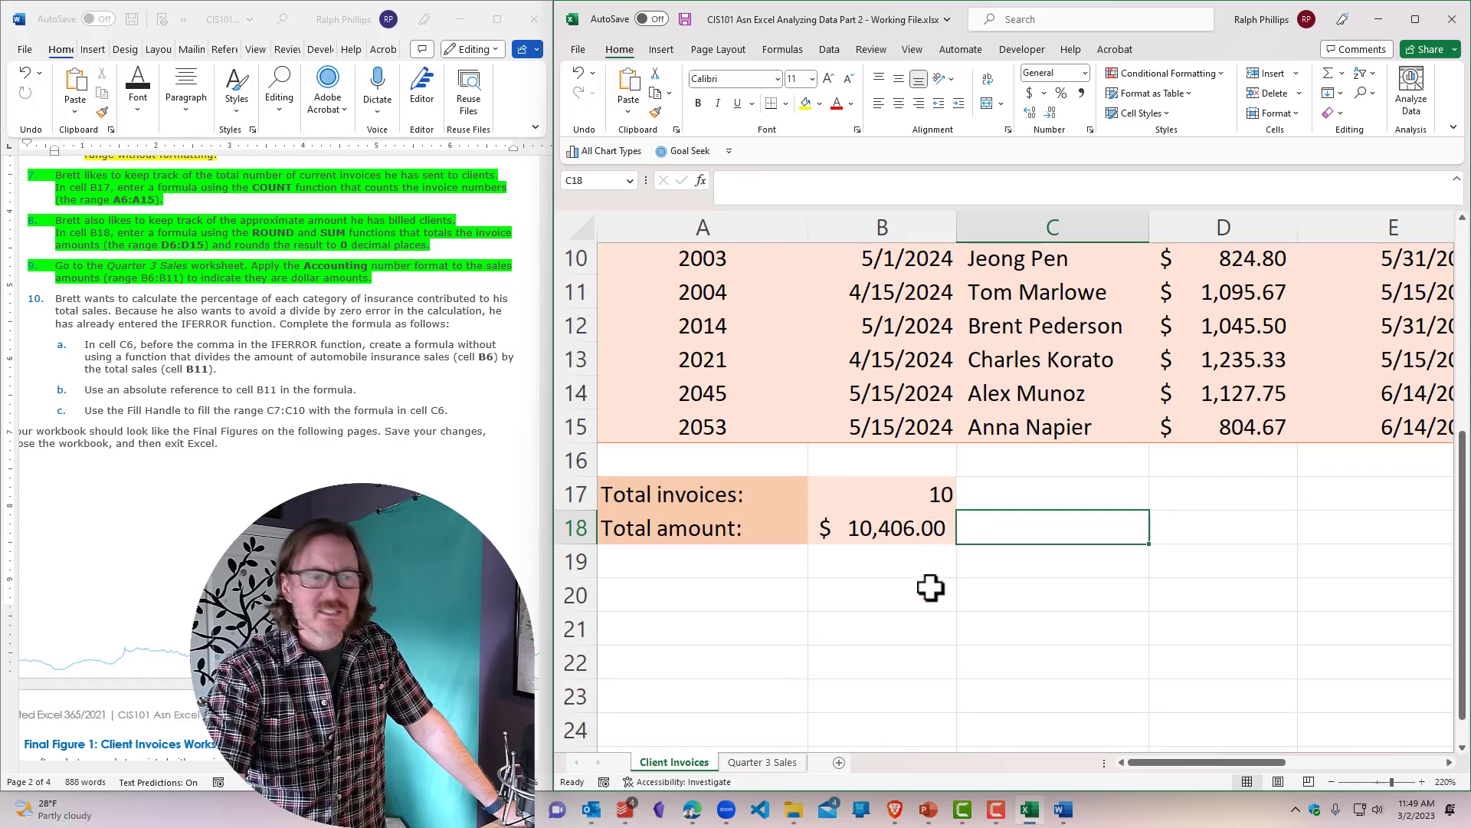
Step: Apply the Accounting number format to the sales amounts in B6:B11 on the Quarter 3 Sales worksheet
click(137, 319)
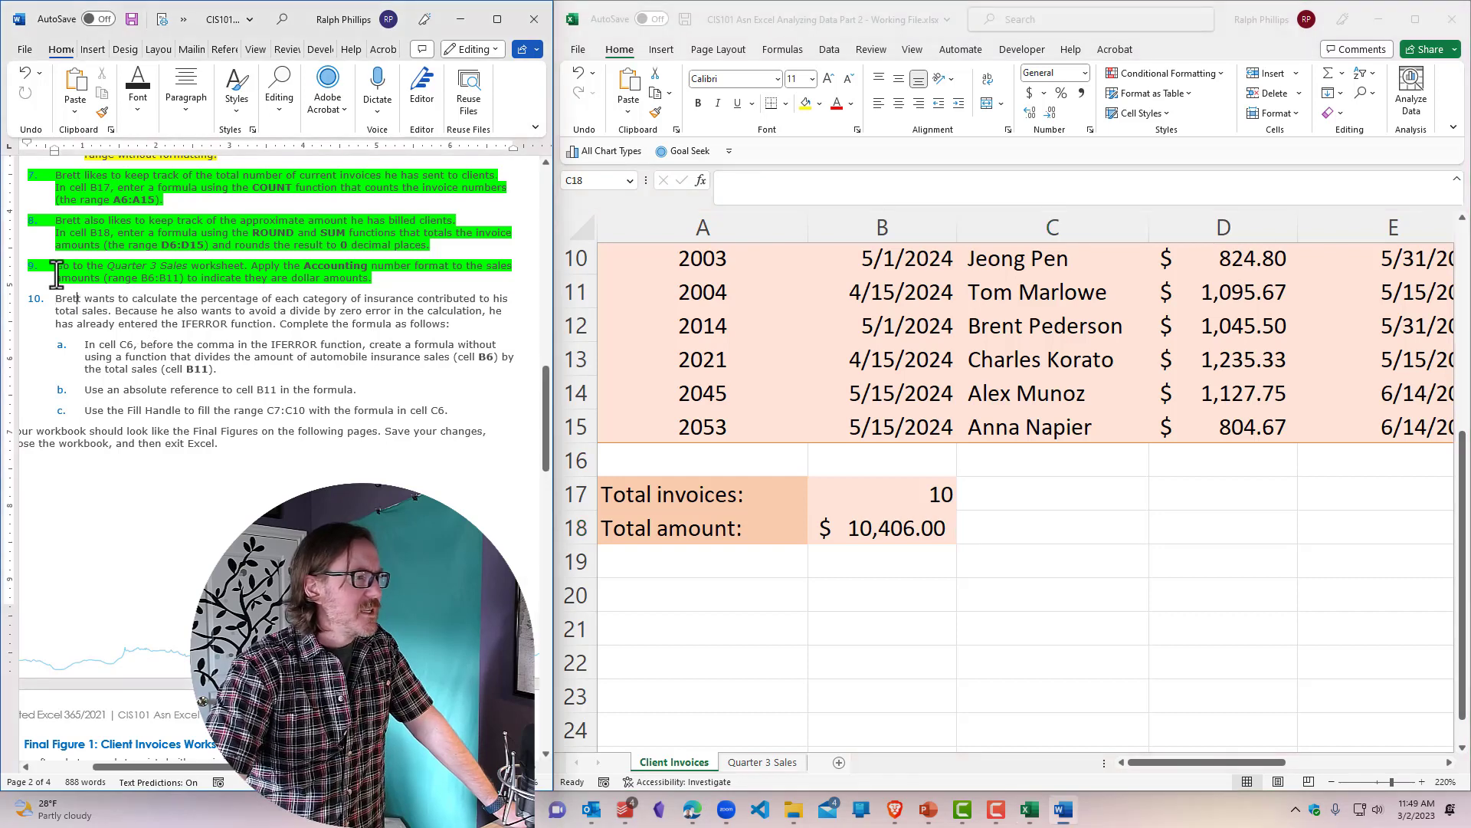
click(752, 763)
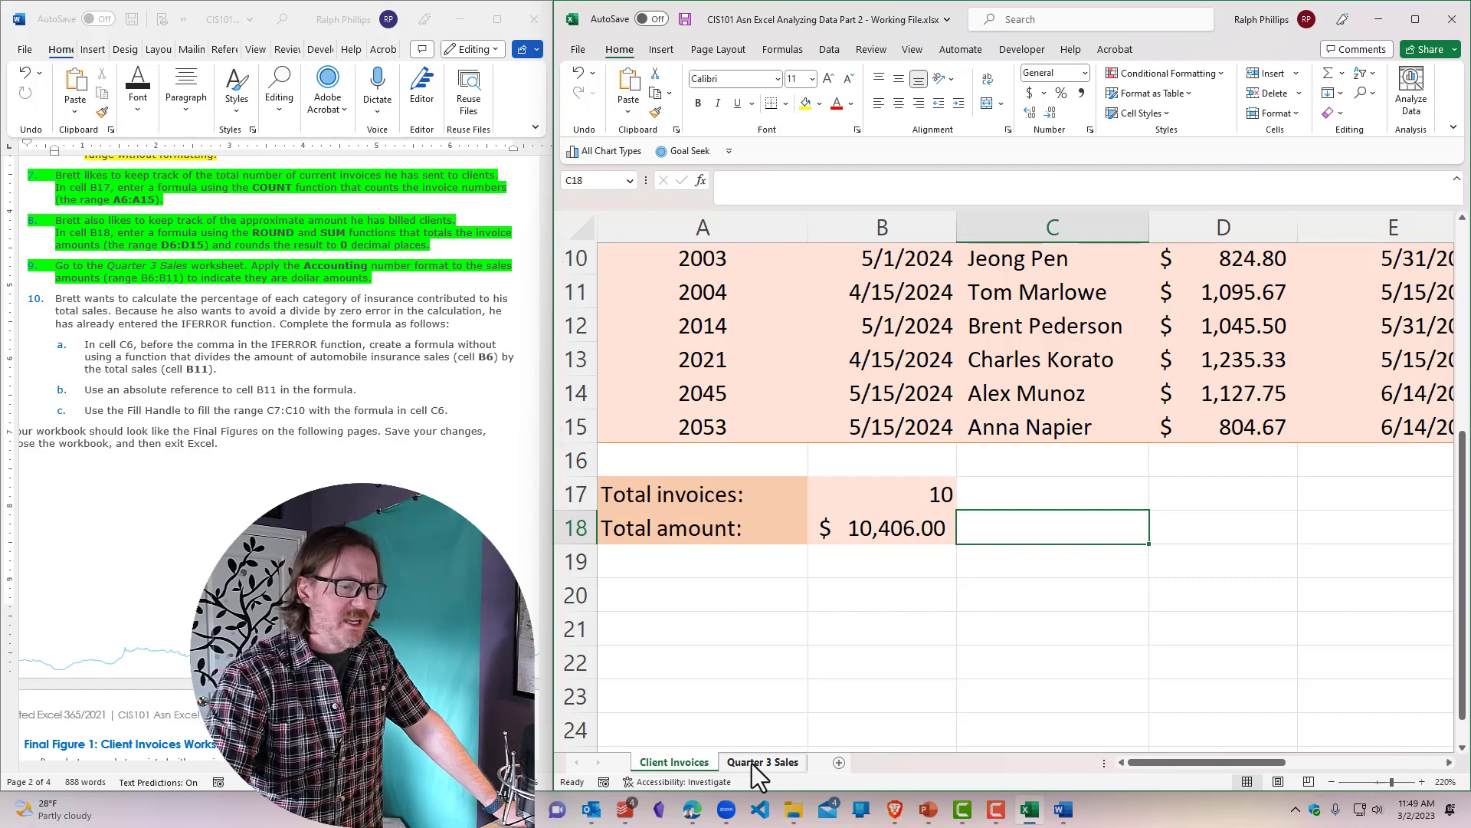
click(752, 763)
click(1422, 781)
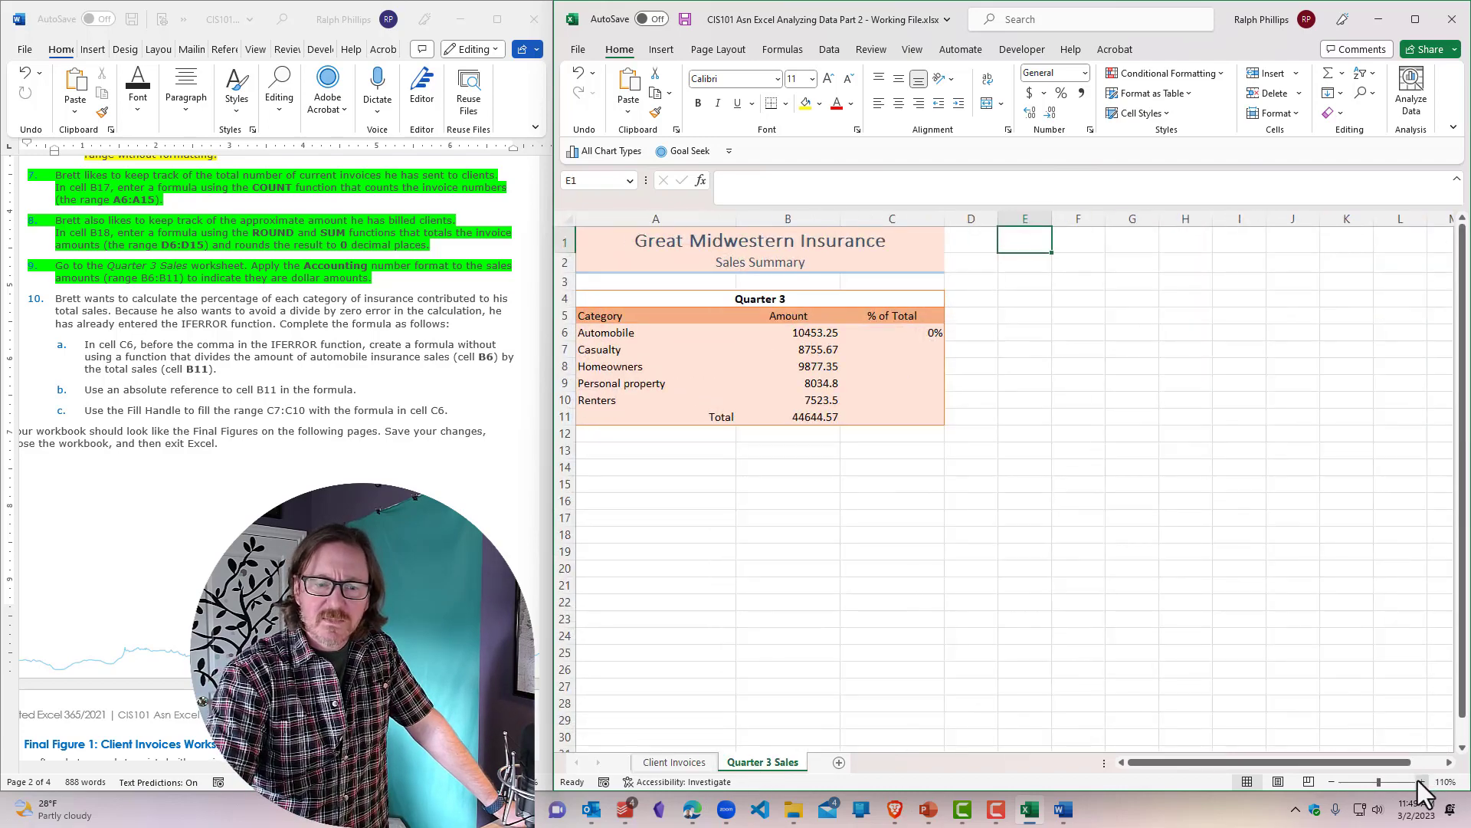
click(1422, 781)
click(1422, 781)
click(1422, 781)
click(1422, 780)
click(1422, 781)
click(1422, 781)
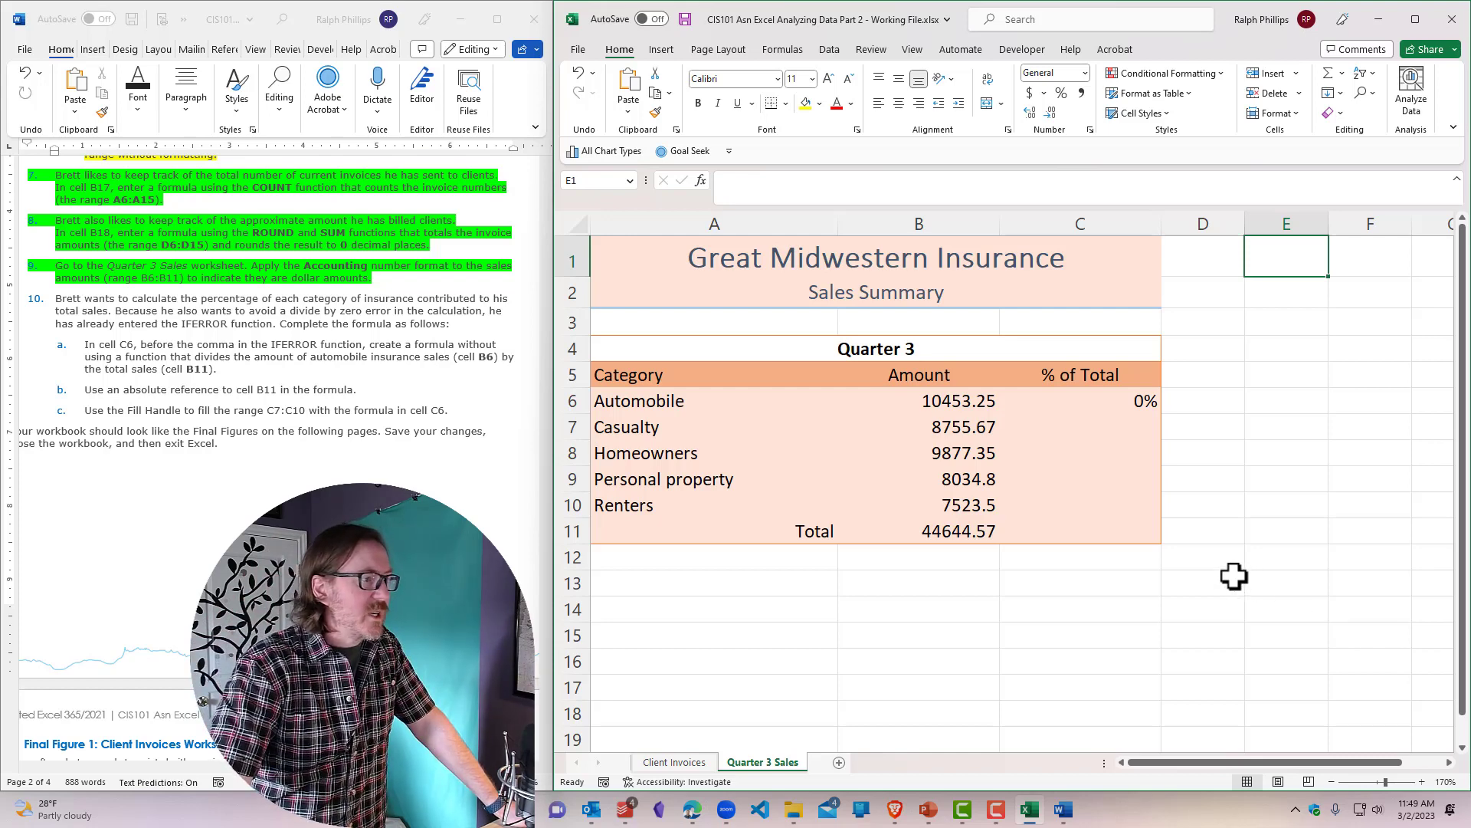
click(1221, 529)
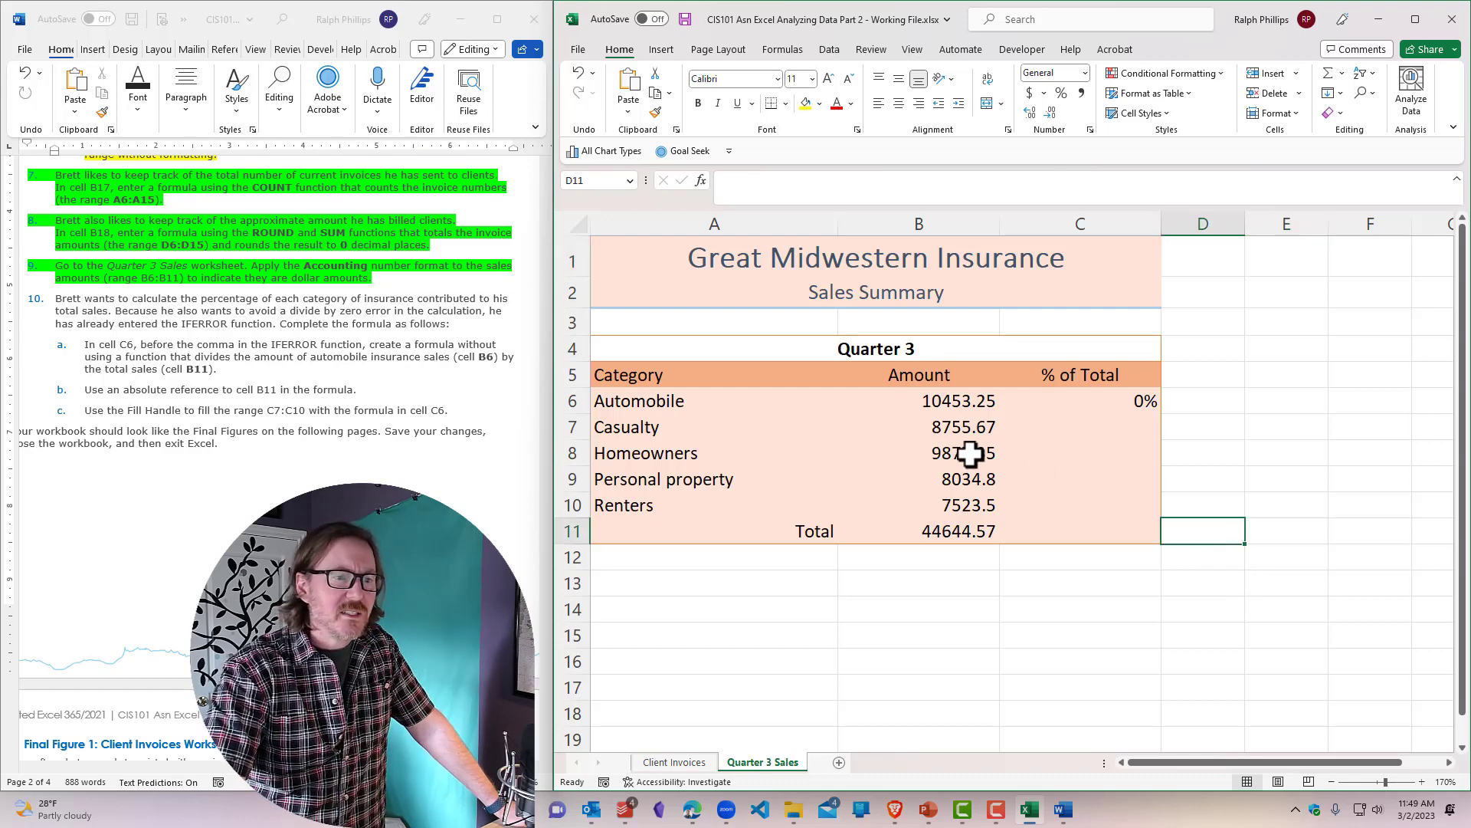
drag(934, 410, 954, 531)
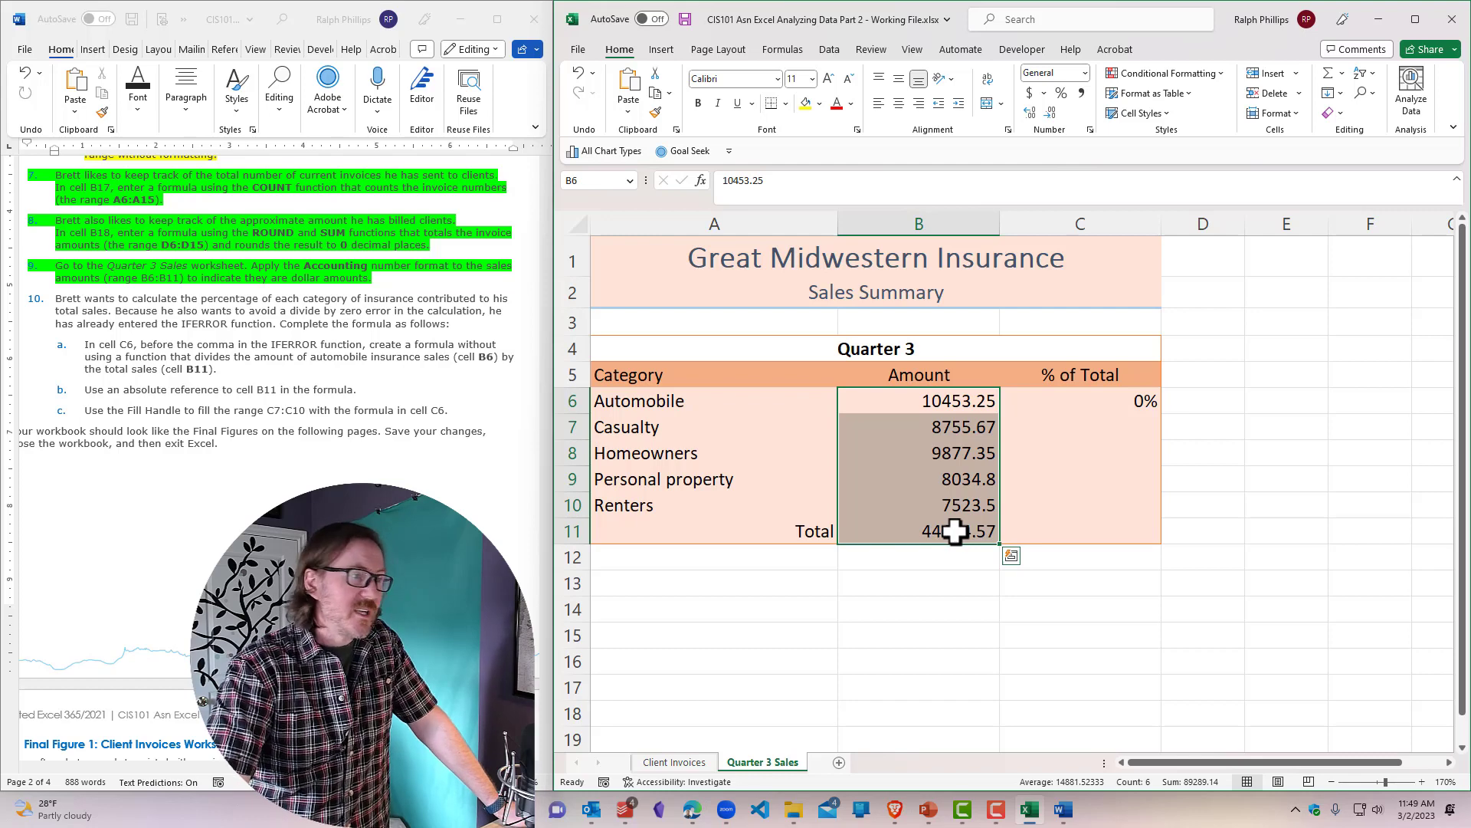
click(1085, 72)
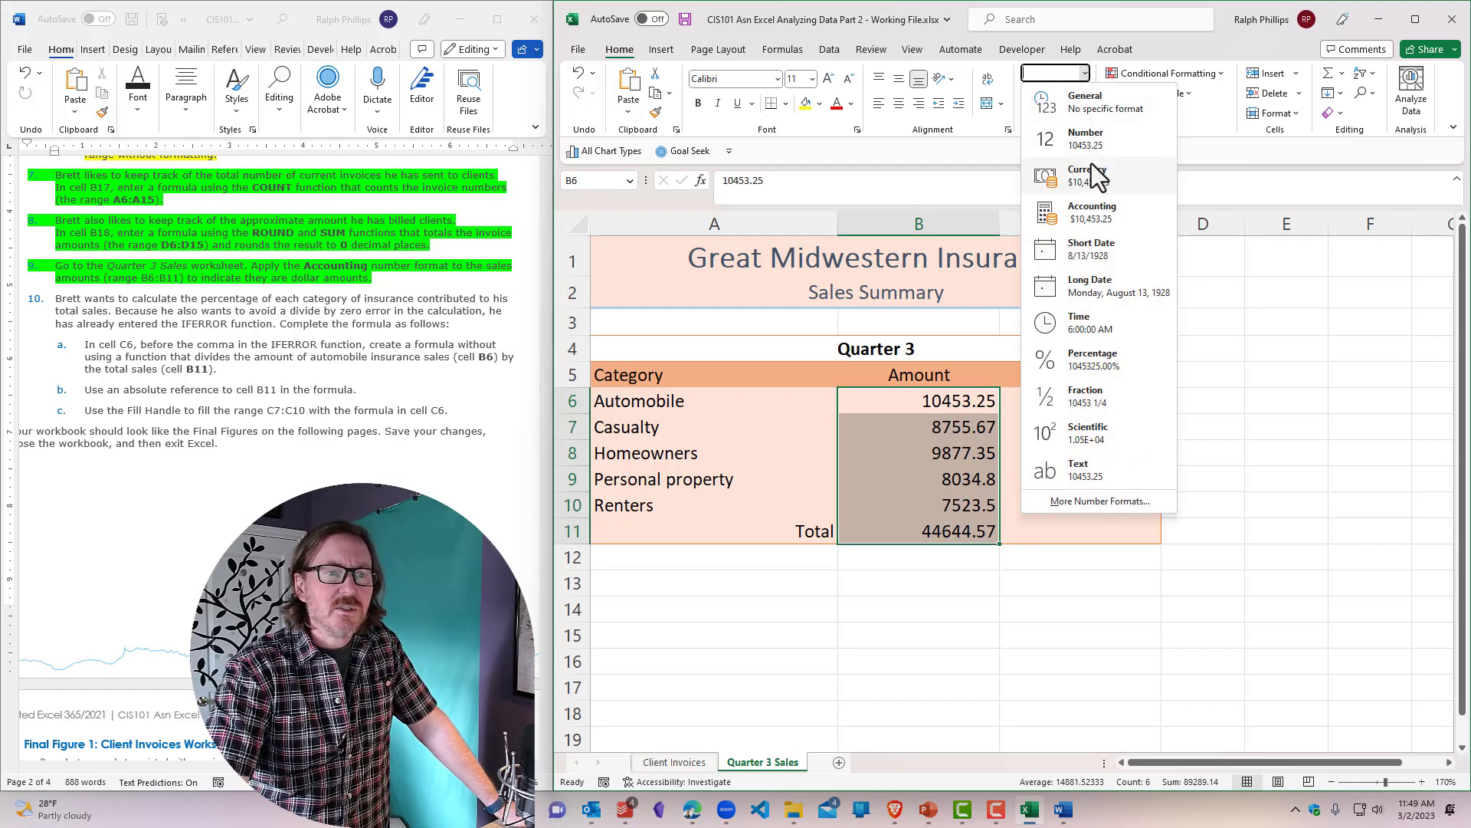
click(1092, 213)
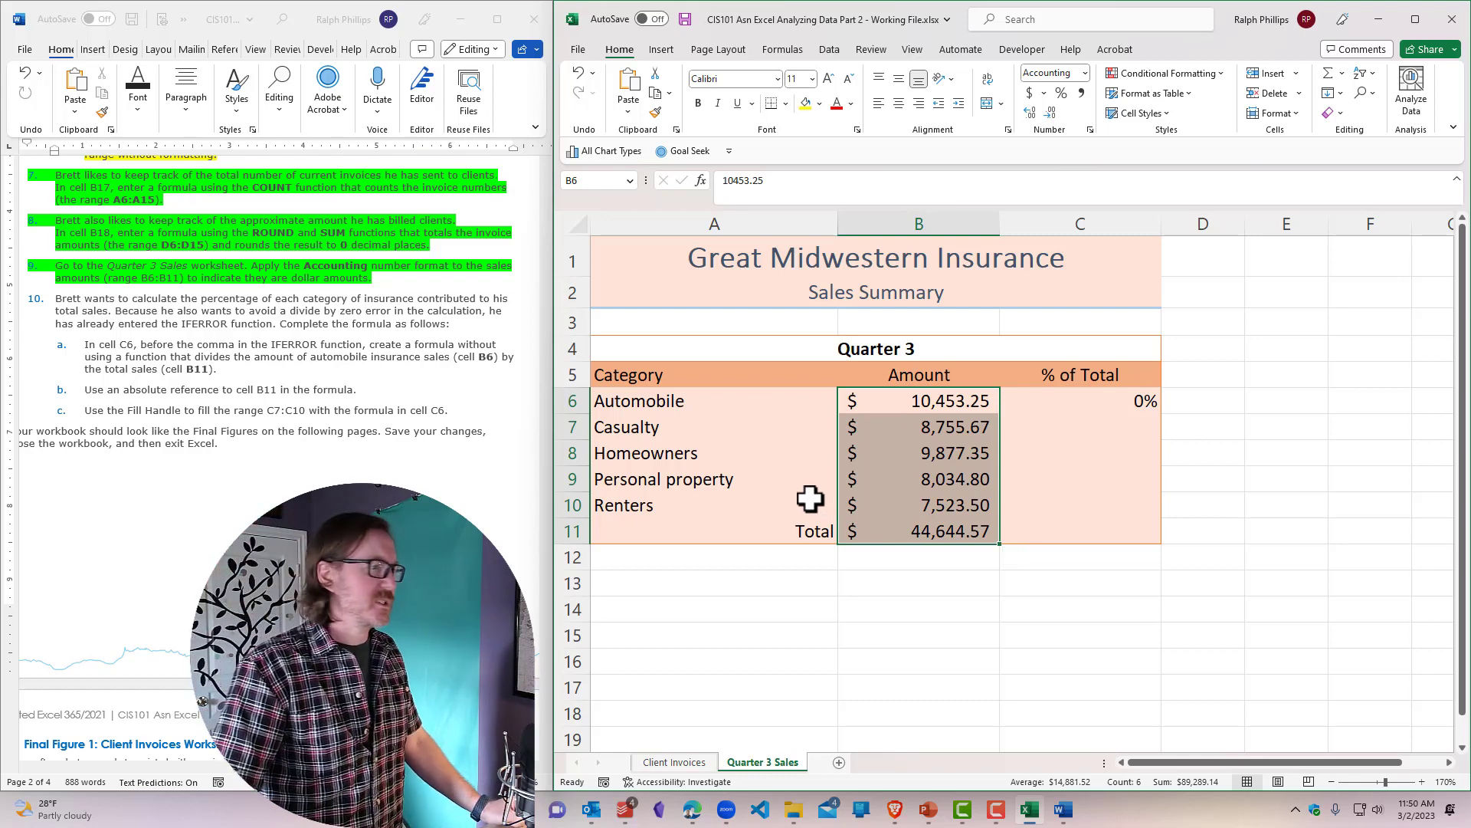
Step: Switch to the Word instructions and highlight step 10 with its substeps a to c in yellow
click(295, 316)
scroll(255, 361, down, 2)
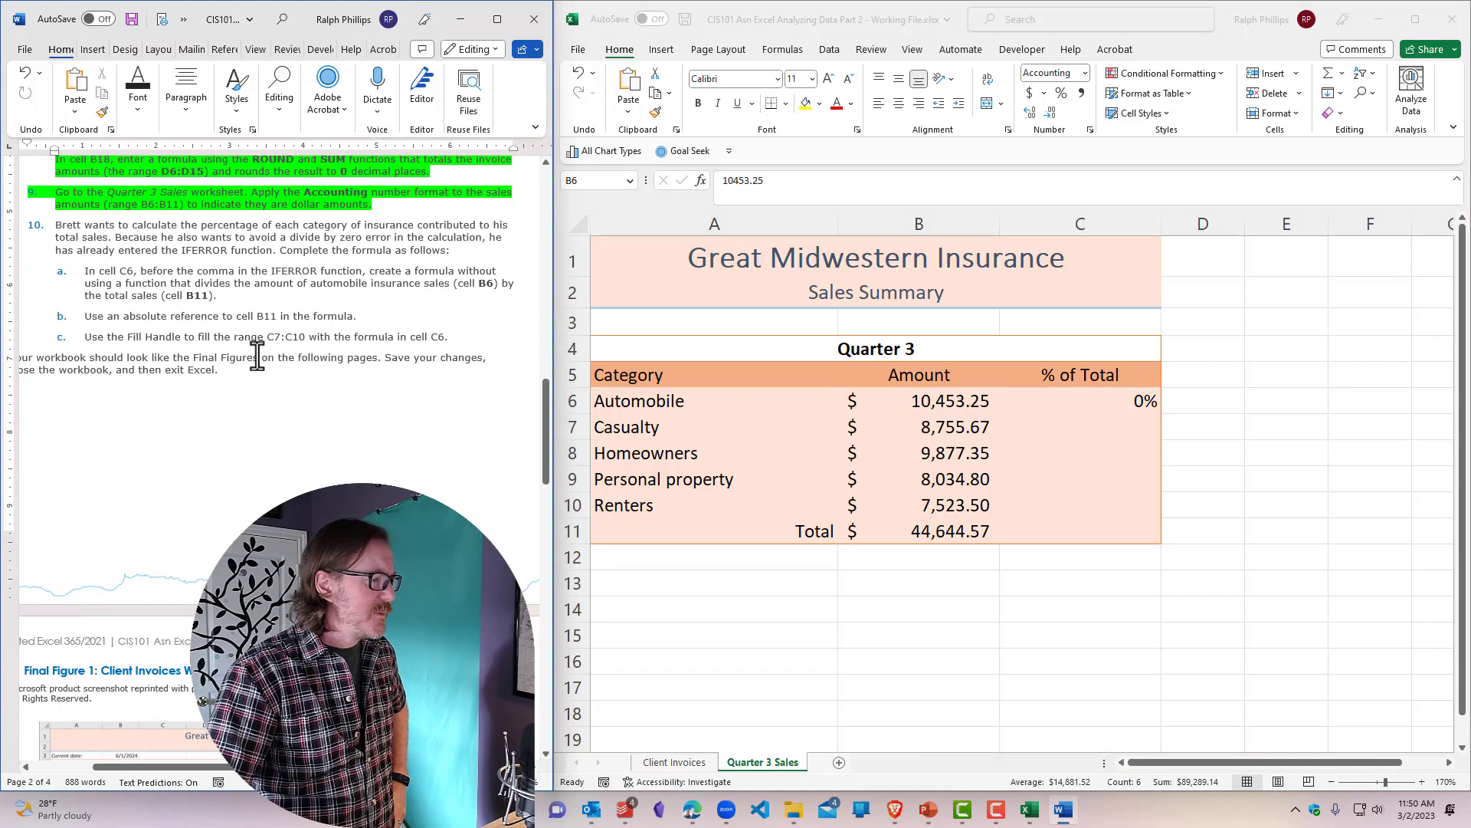
drag(54, 224, 463, 338)
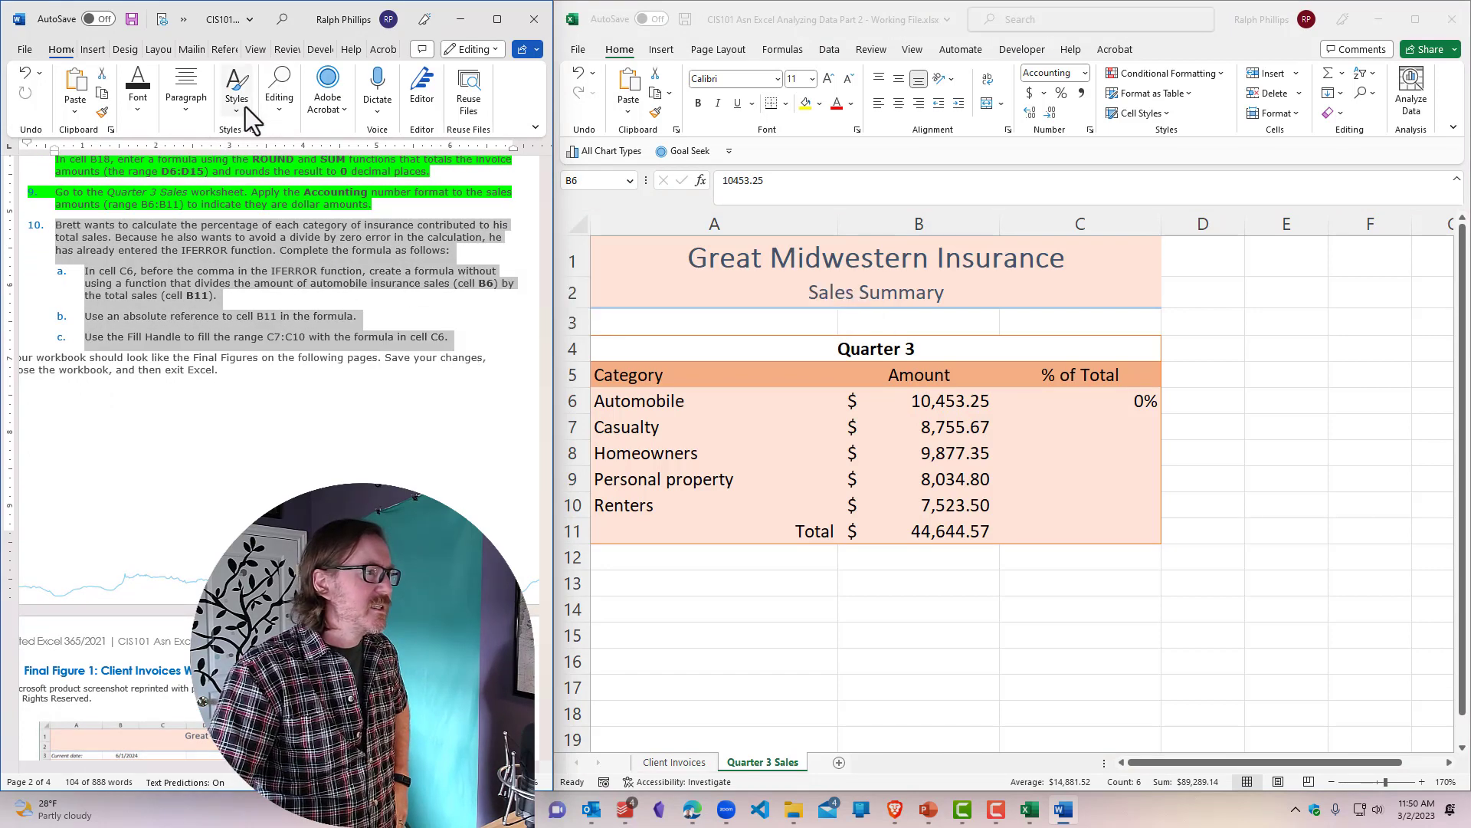
click(141, 107)
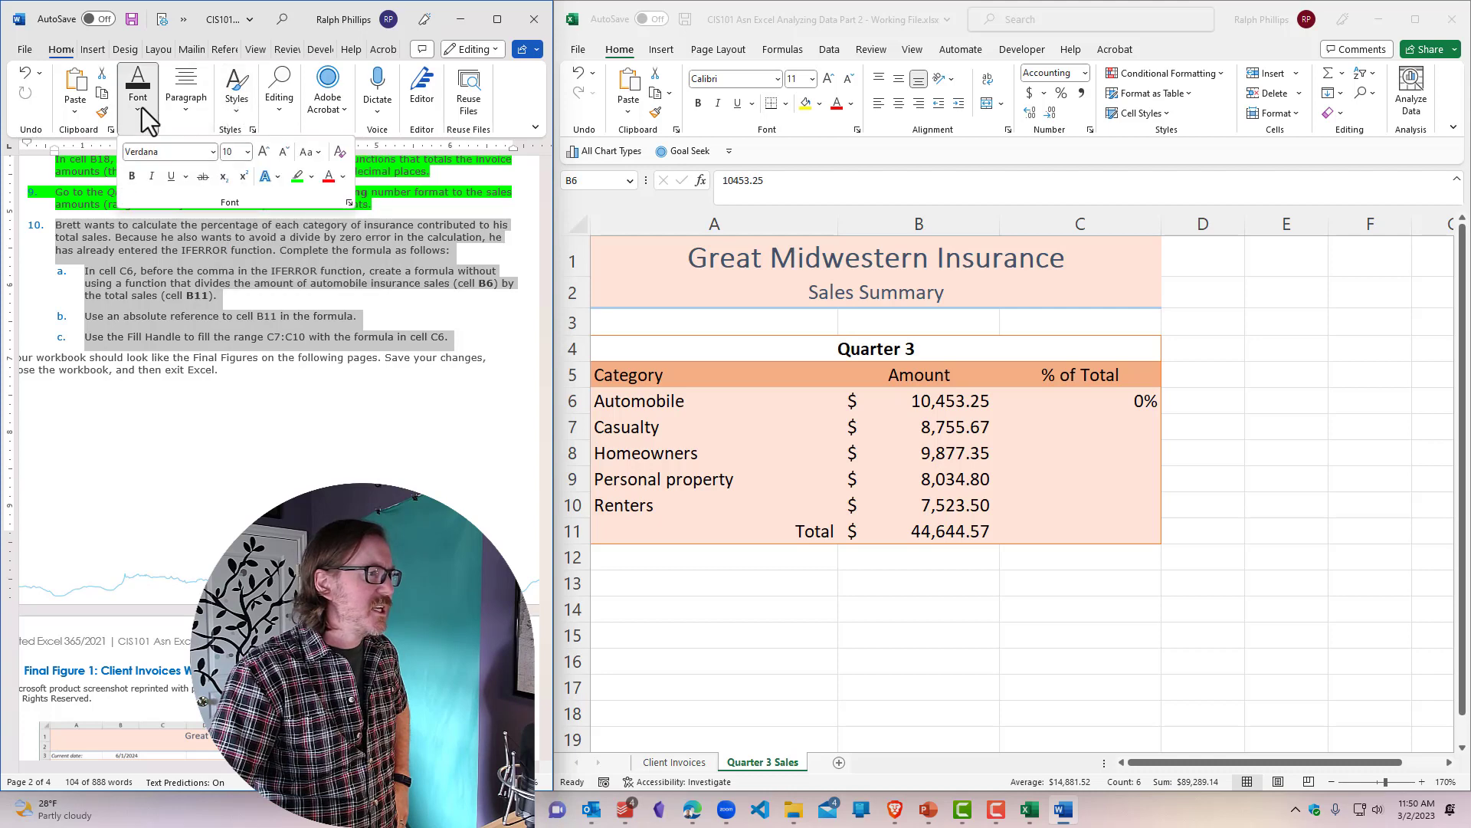
click(311, 179)
click(299, 196)
click(281, 293)
scroll(282, 306, down, 1)
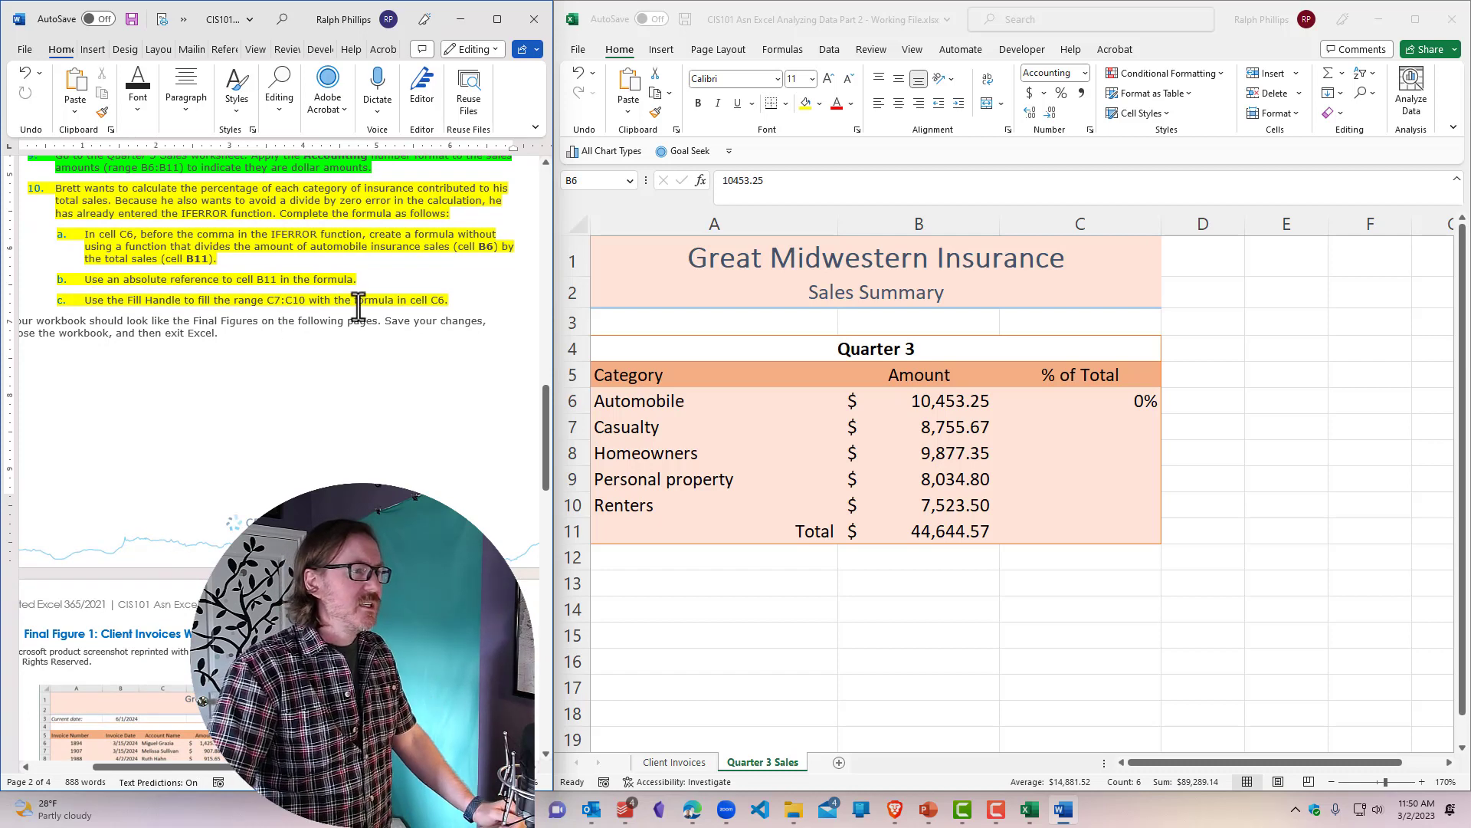
Step: Back in Excel, complete the C6 formula as =IFERROR(B6/$B$11,"Incorrect") with an absolute reference to the total sales cell
click(960, 420)
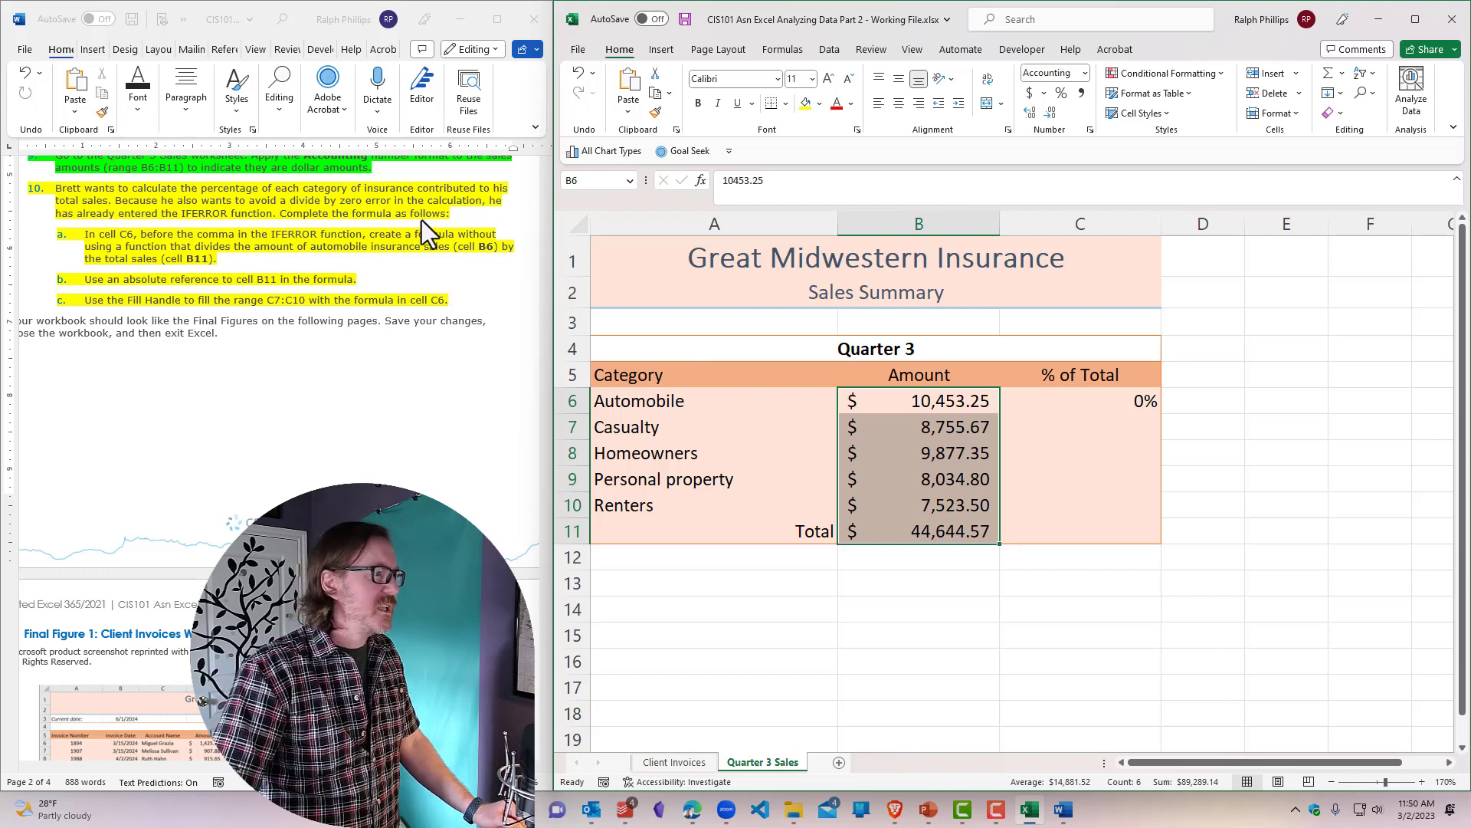
click(204, 220)
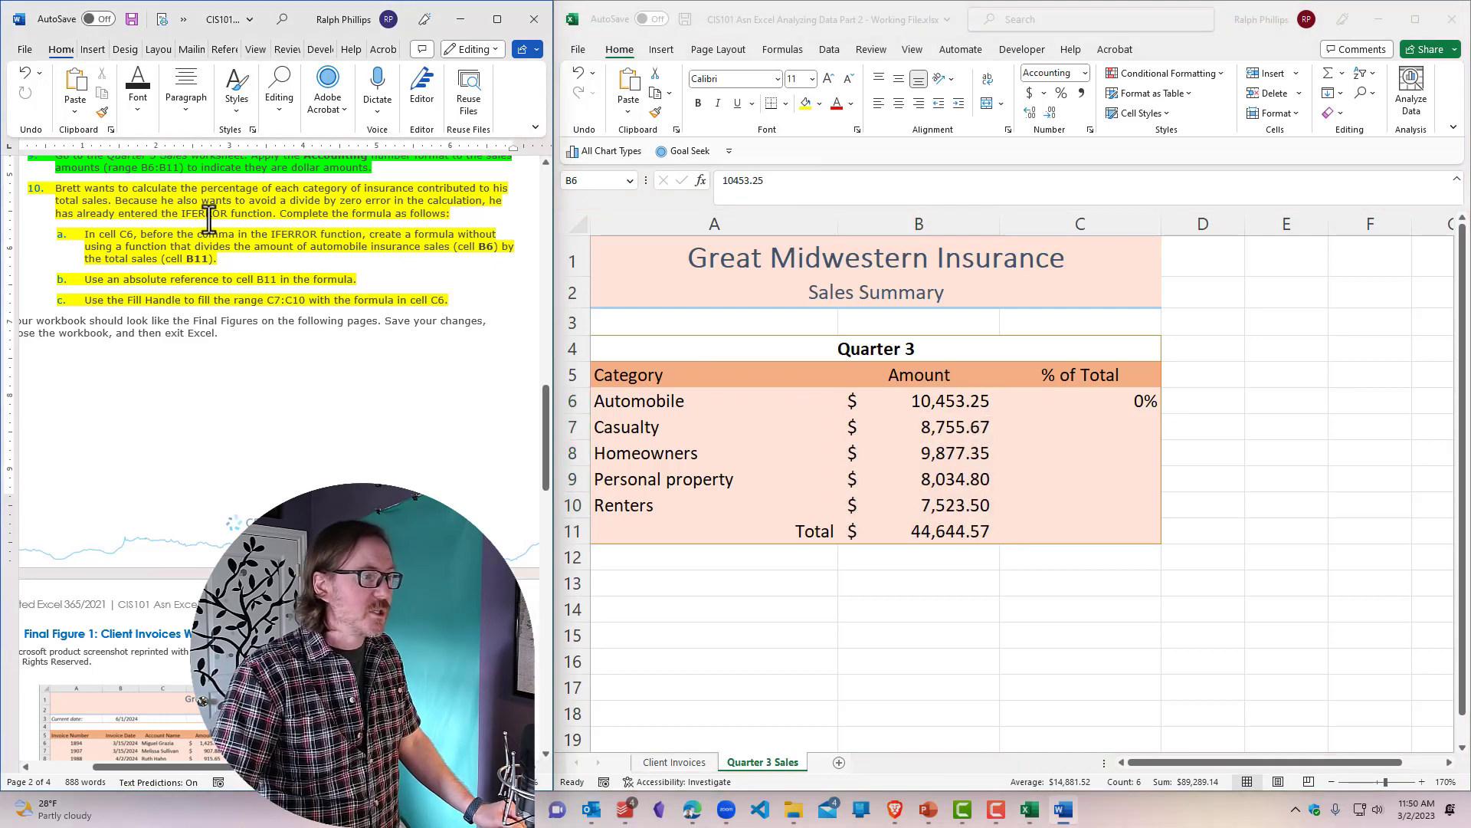
click(1076, 444)
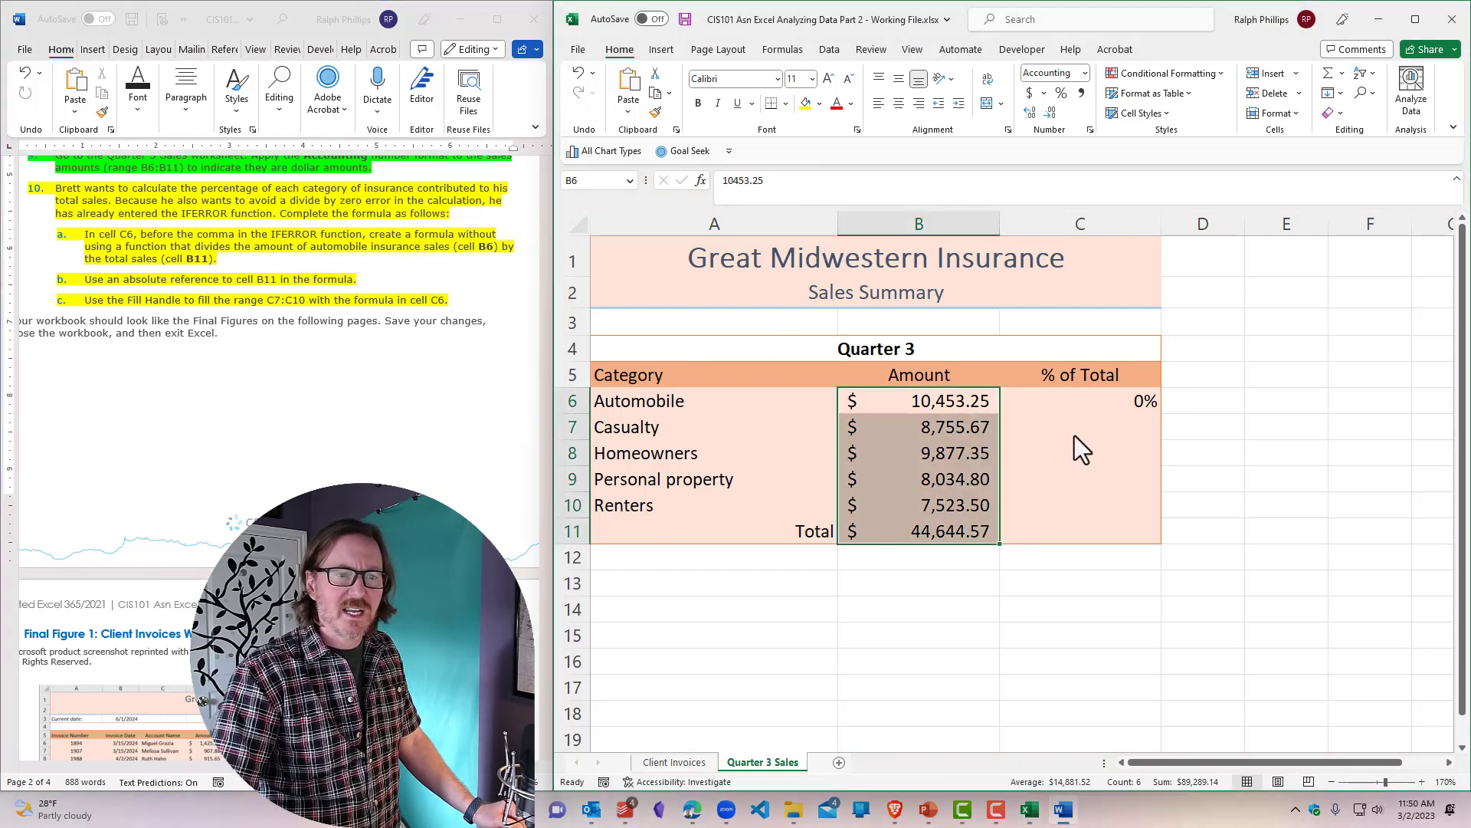
double_click(1094, 399)
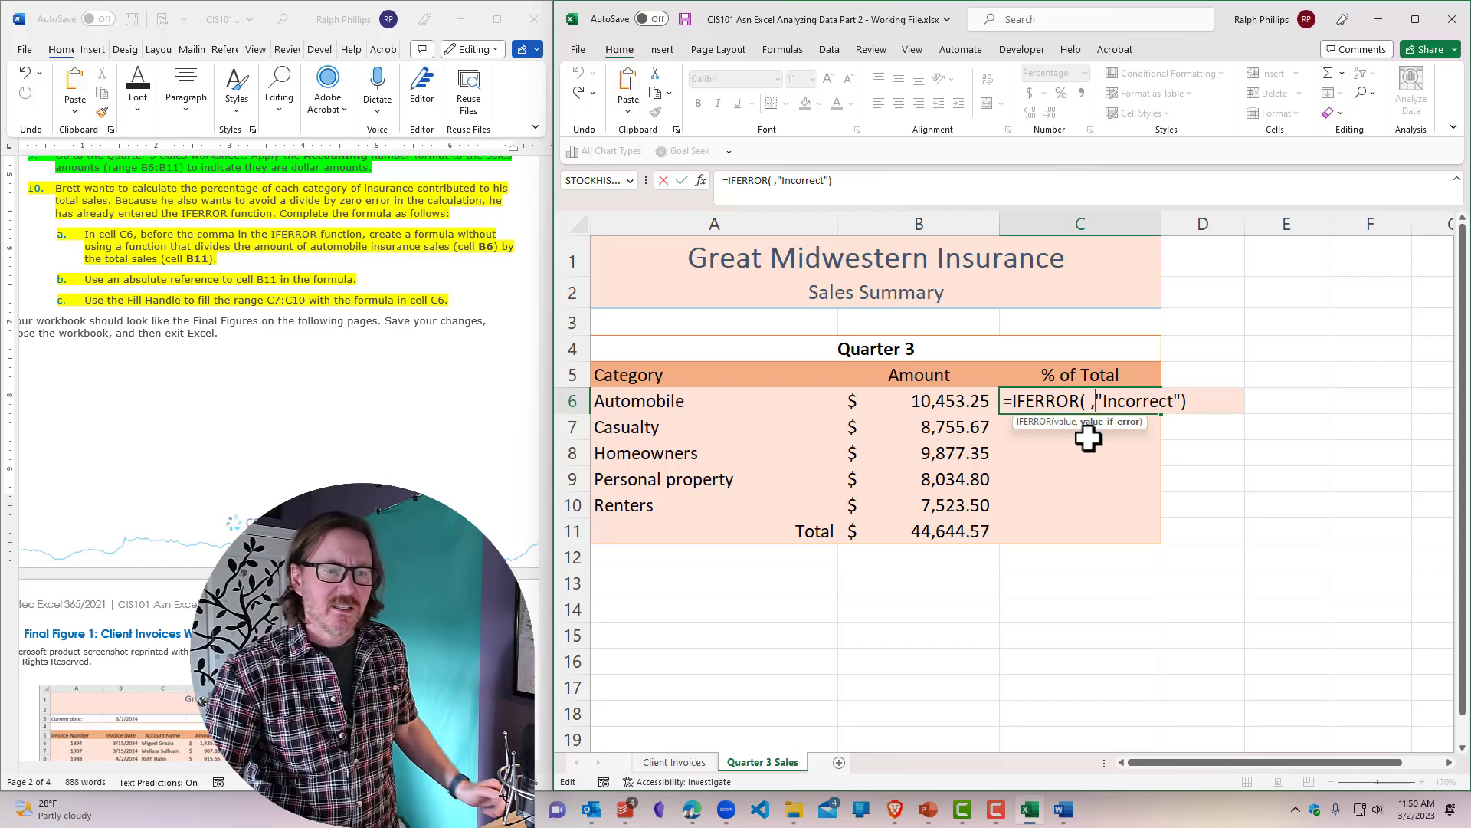
click(1065, 422)
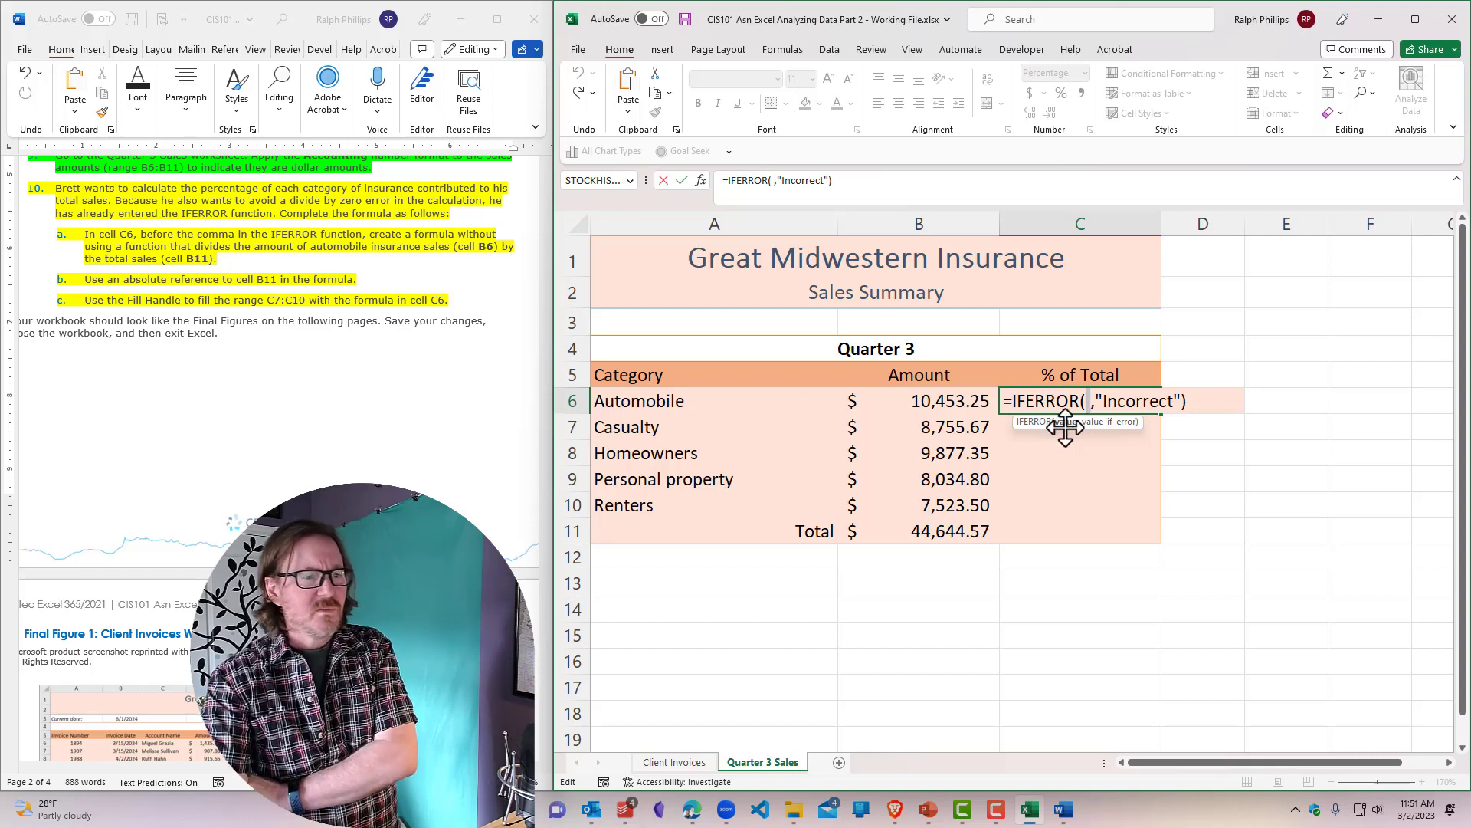
click(943, 400)
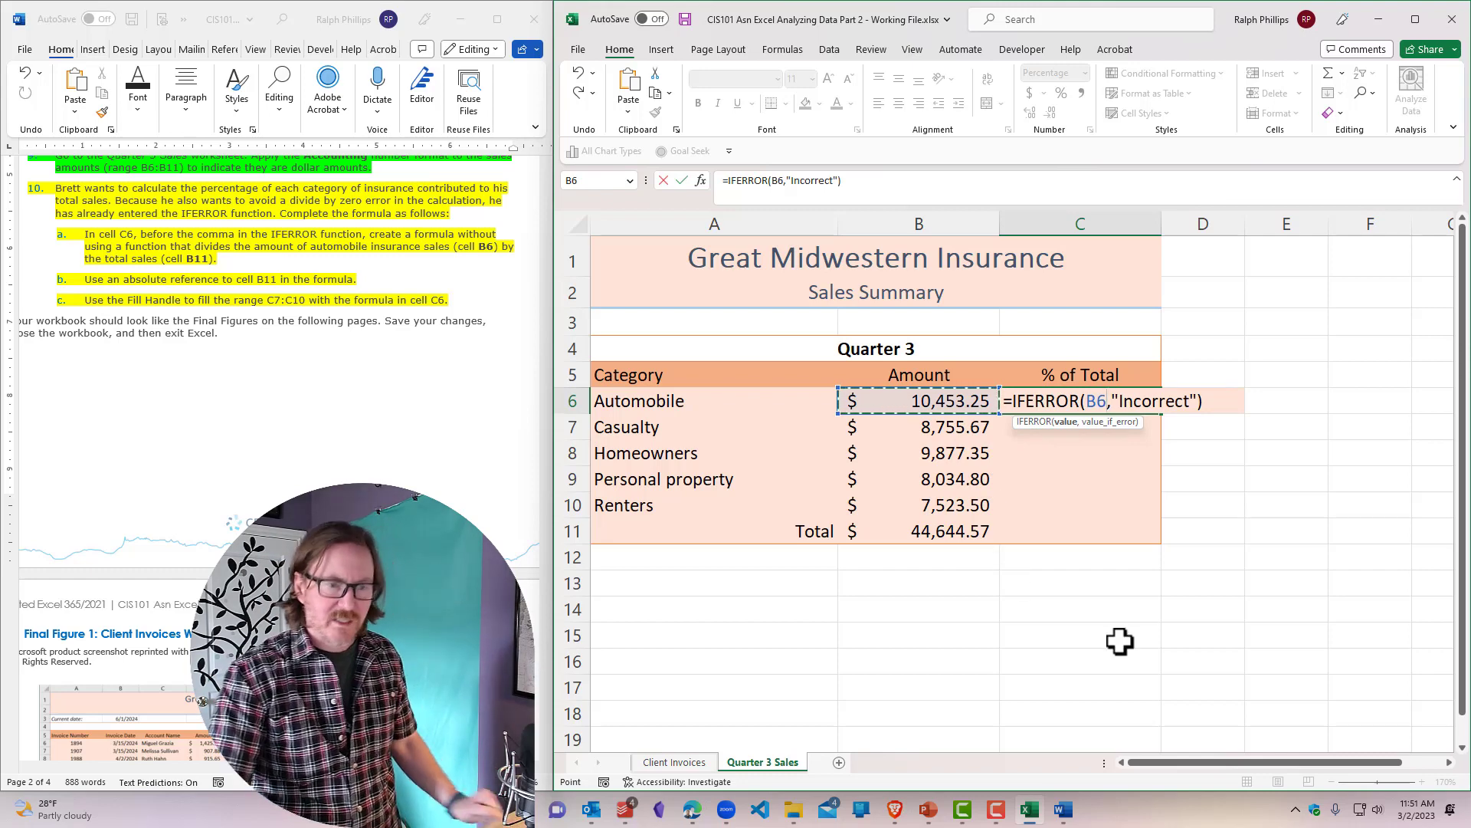
text(/)
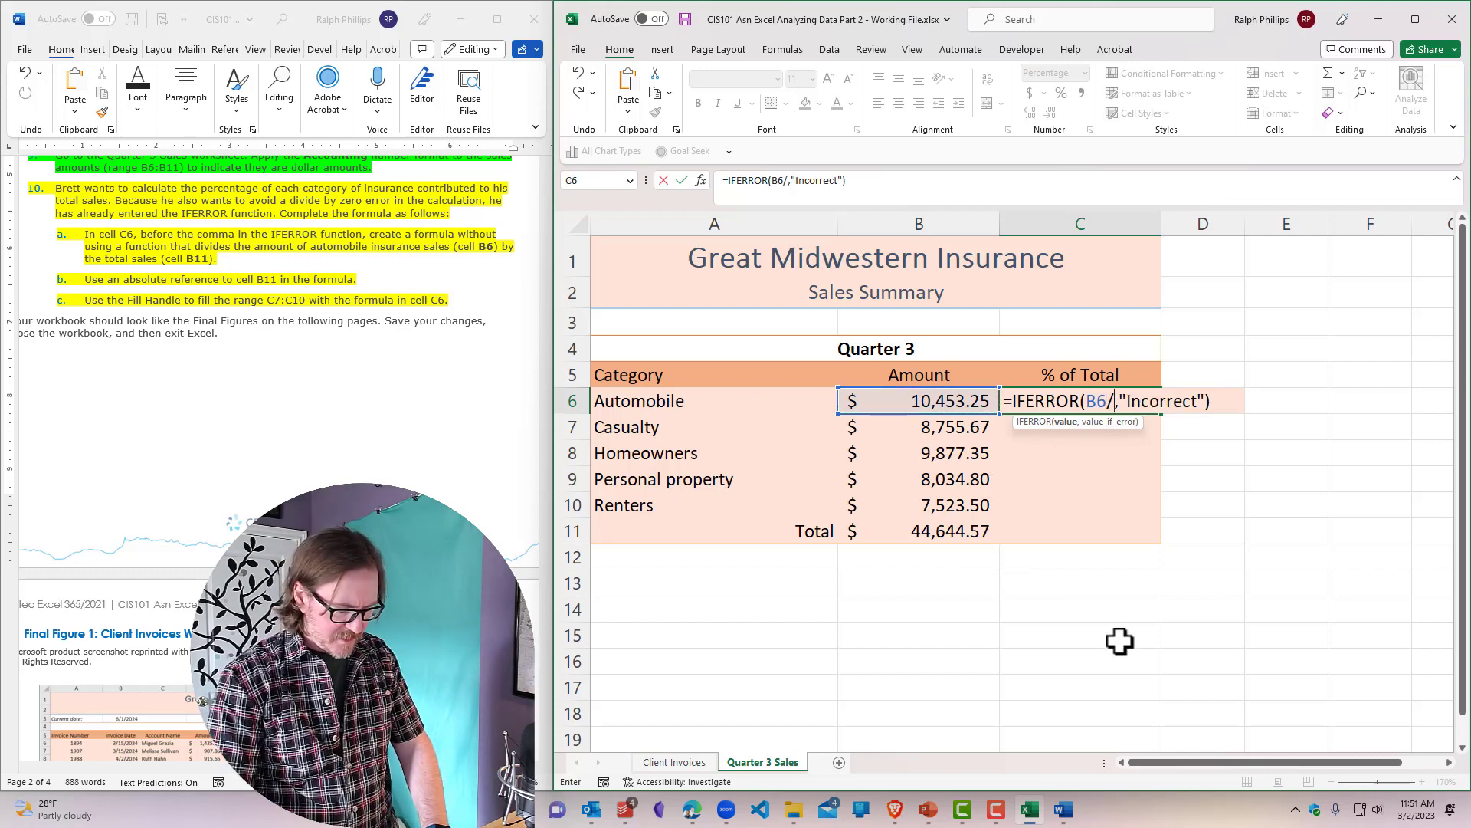
click(938, 536)
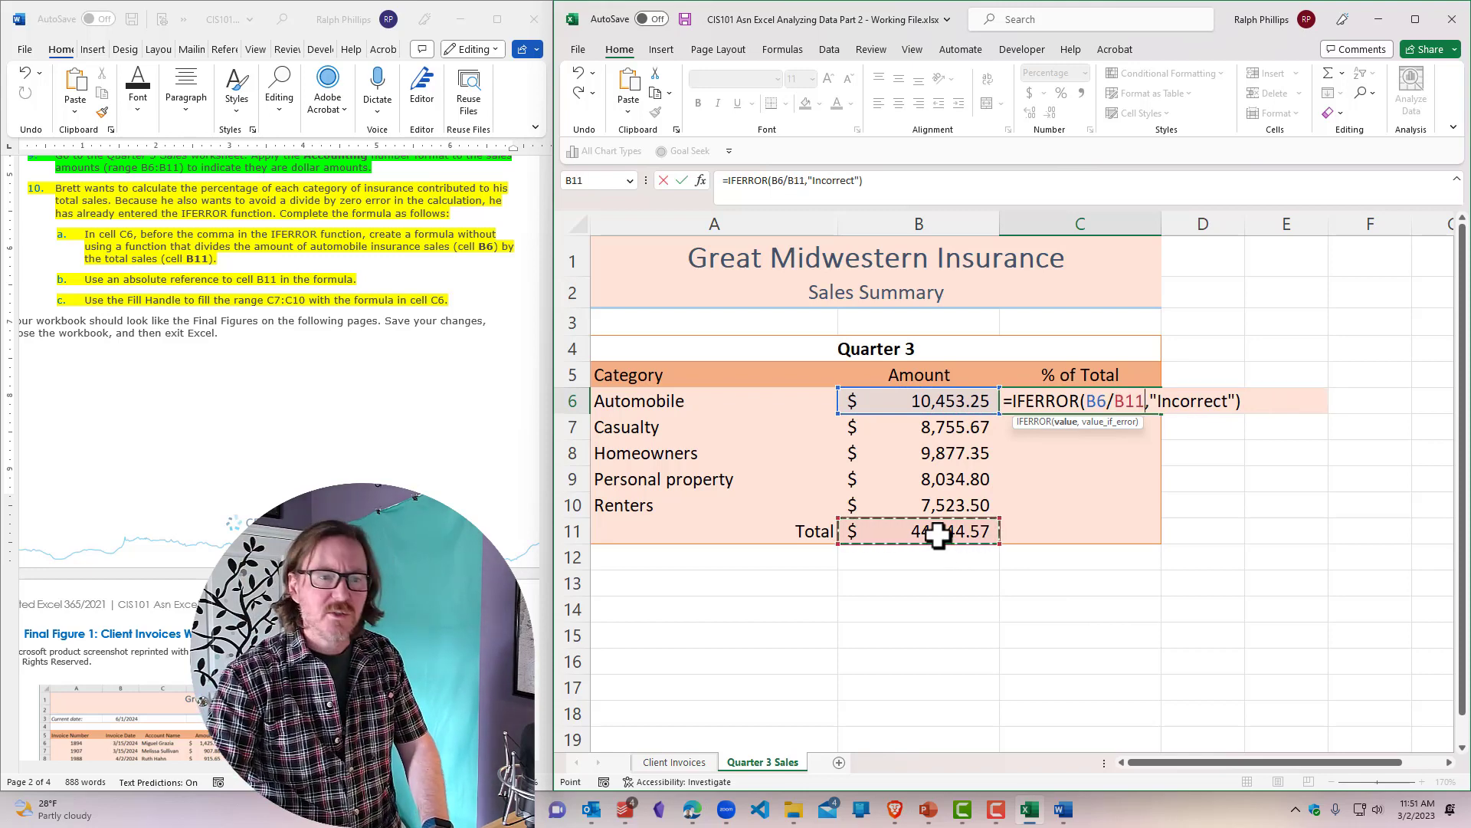
key(F4)
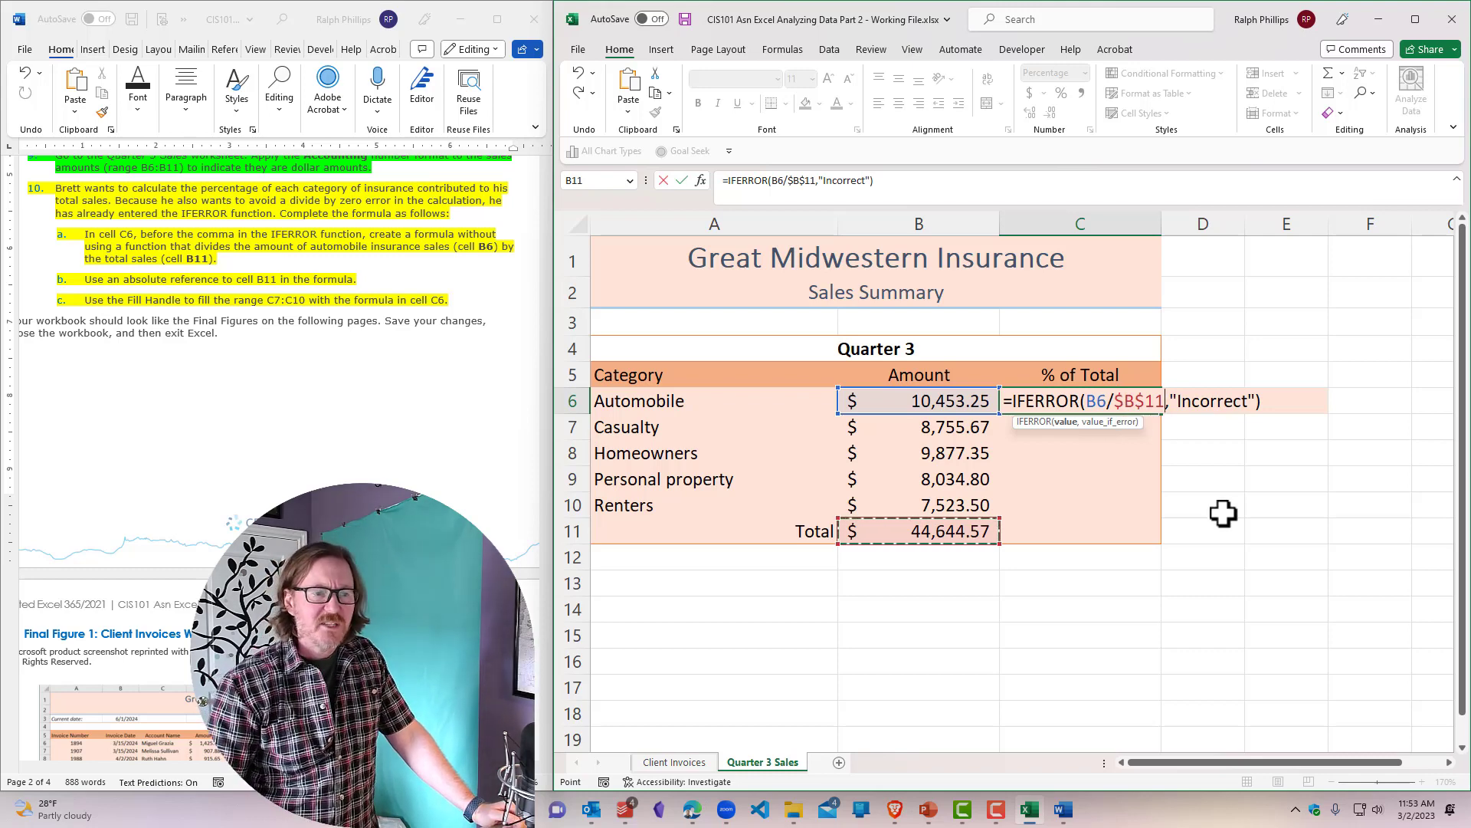
key(Return)
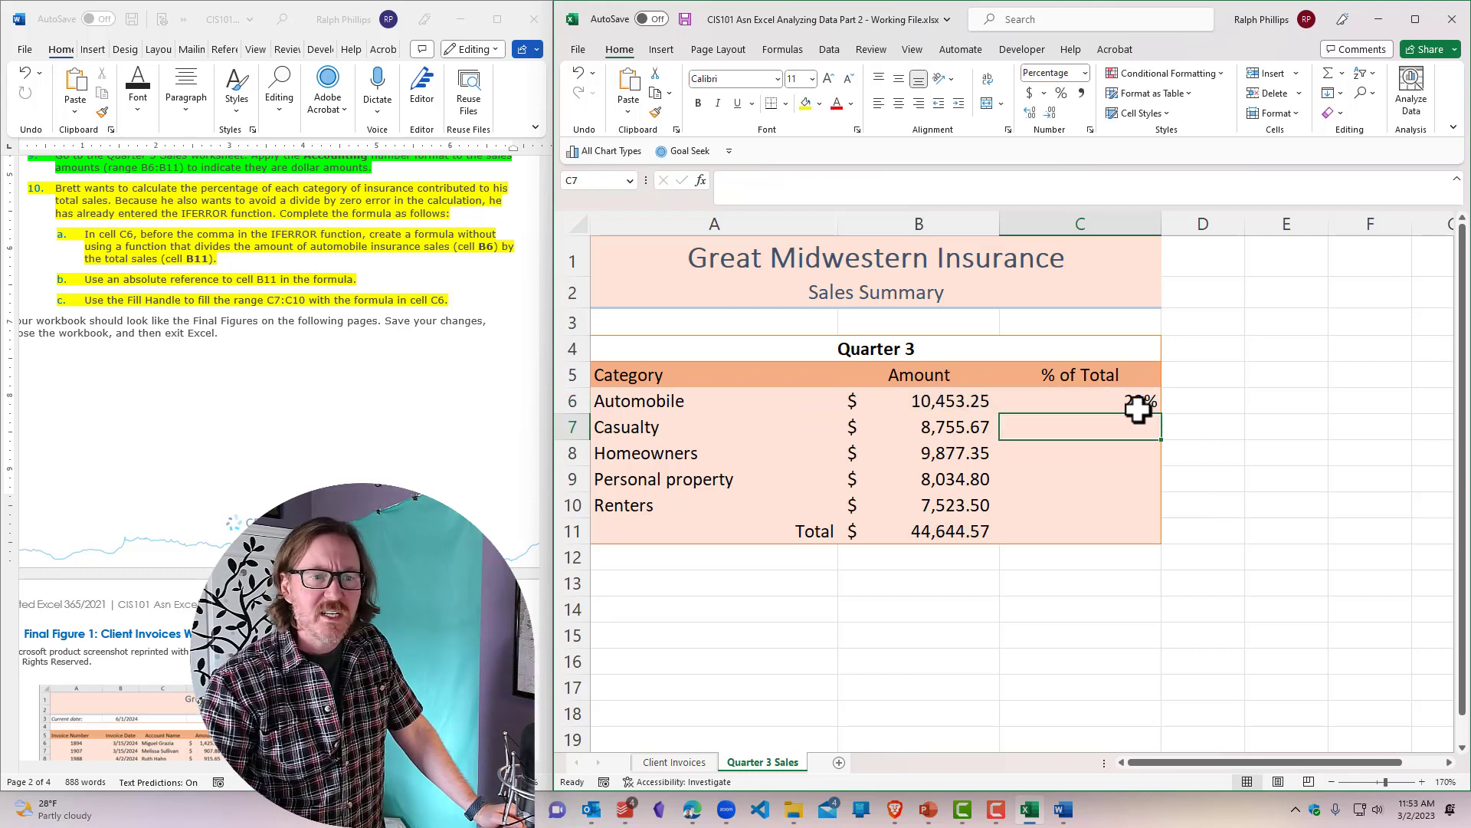
Step: Try filling the C6 formula down through the Total row to C11 without formatting, and undo the fill
click(1137, 406)
drag(1159, 414, 1157, 546)
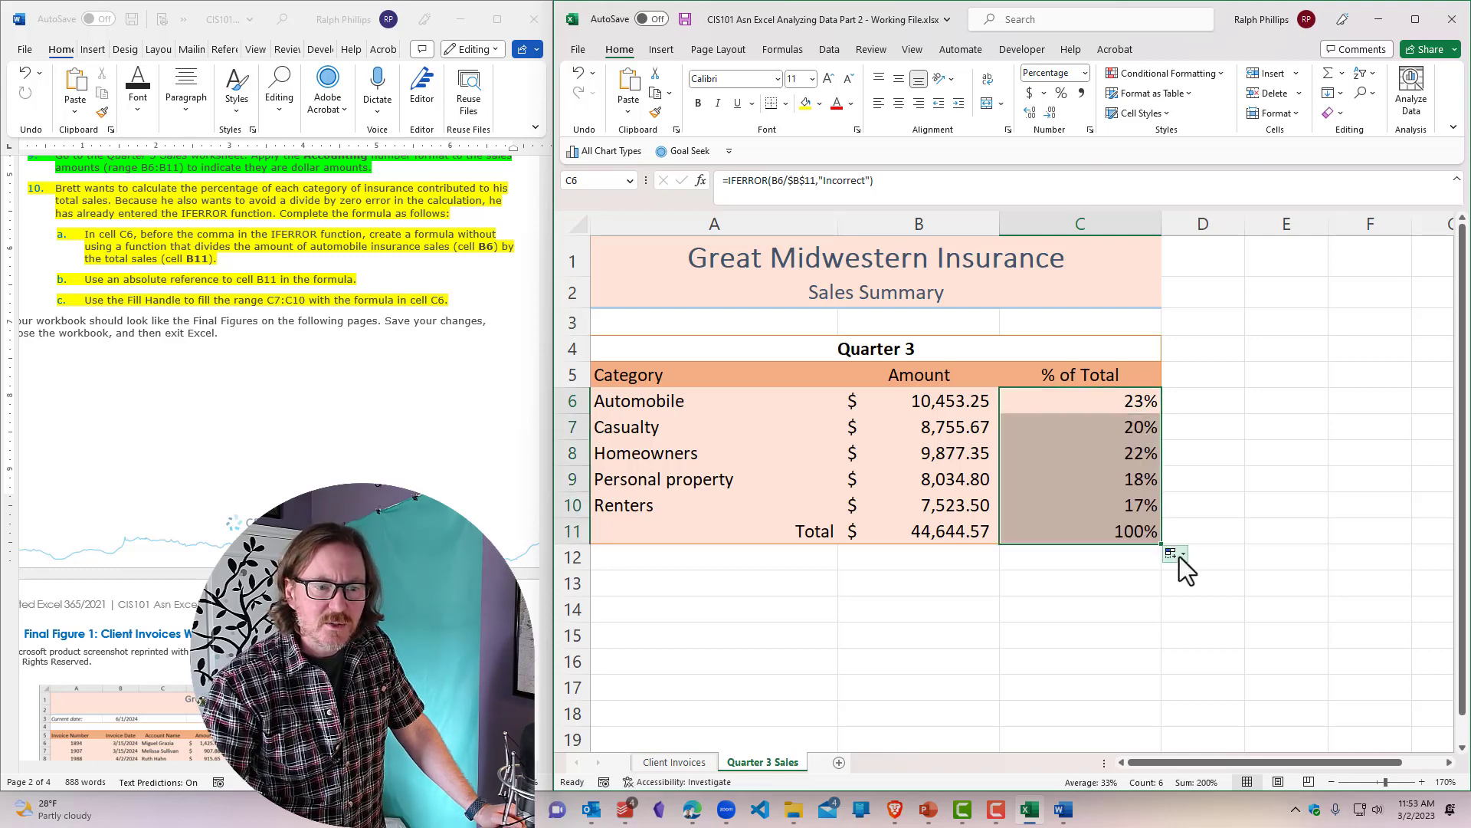
click(1184, 553)
click(1199, 608)
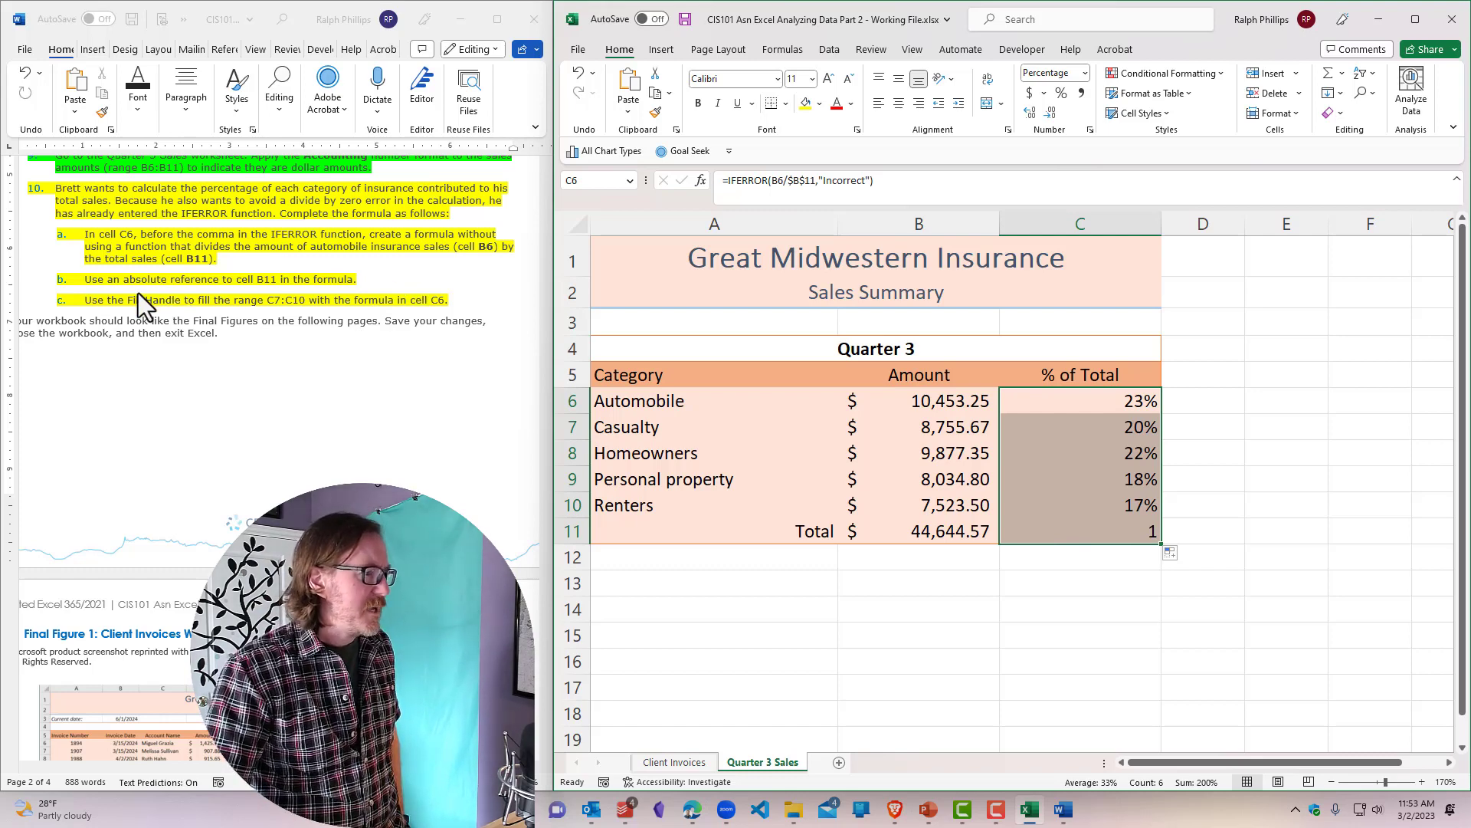
double_click(1134, 401)
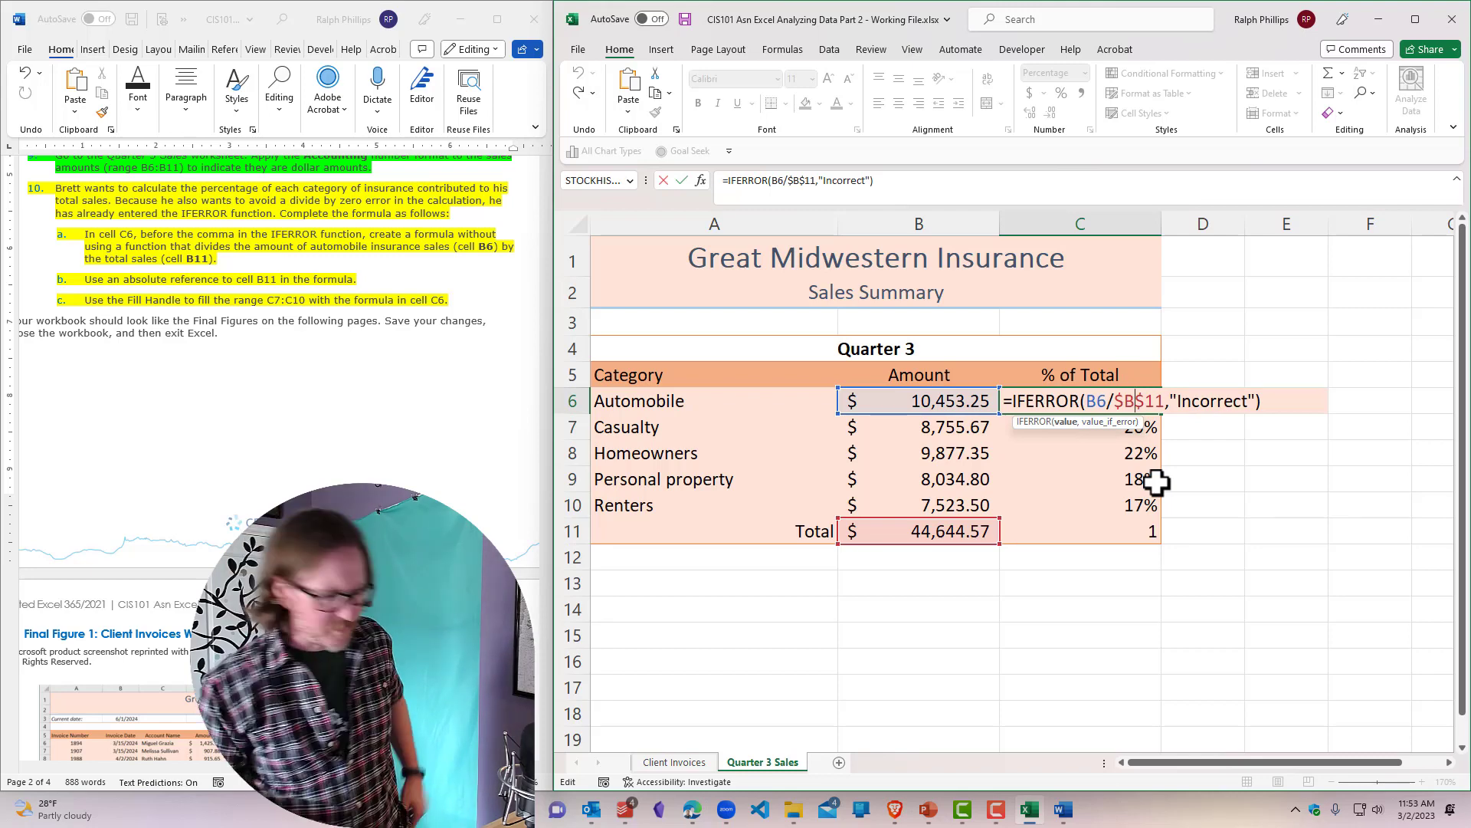
key(ctrl+Return)
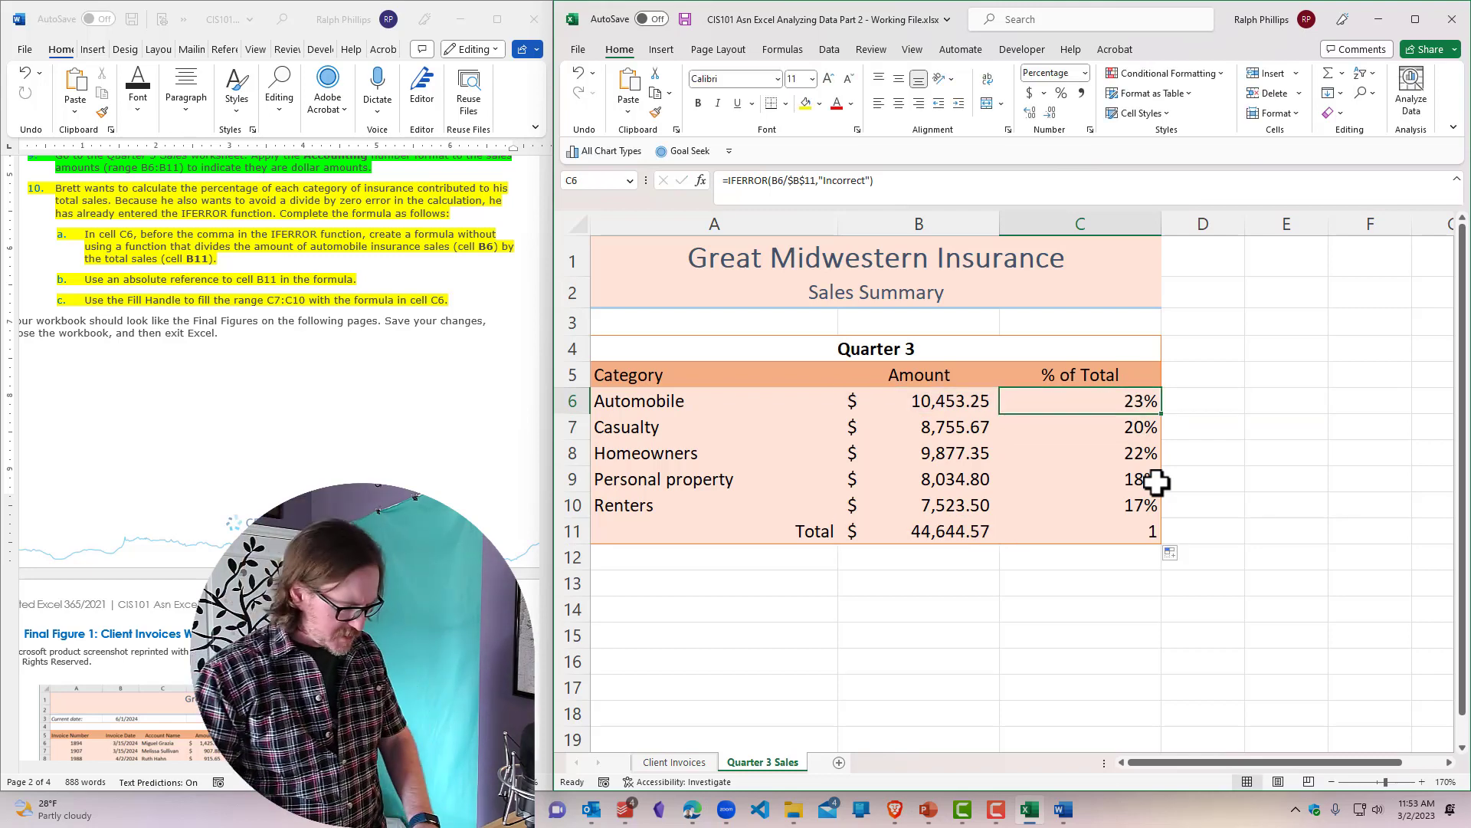
key(ctrl+z)
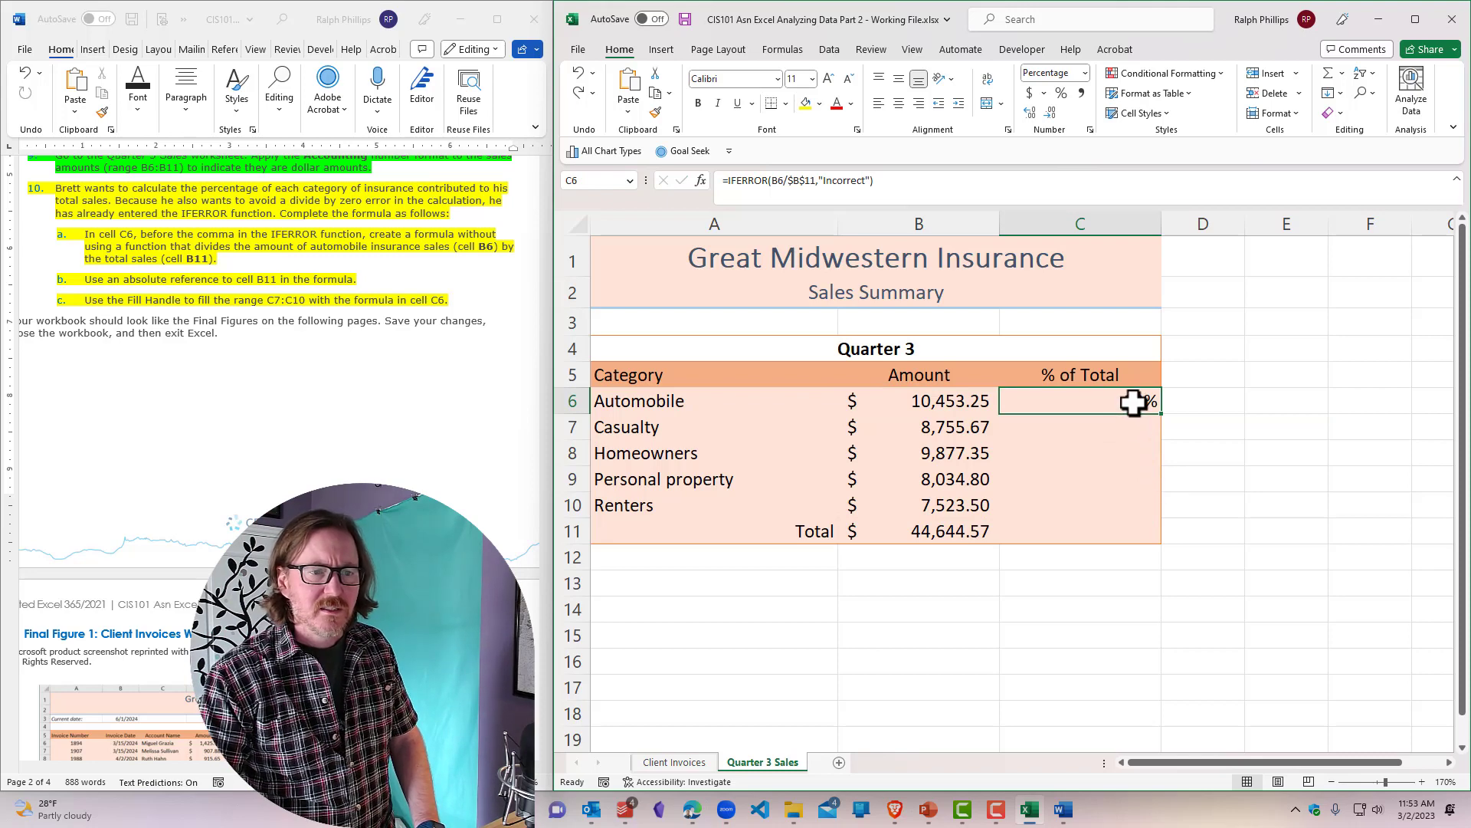
Step: Fill the C6 percentage formula down through C10 and check the copied formula in C7
drag(1159, 417, 1160, 515)
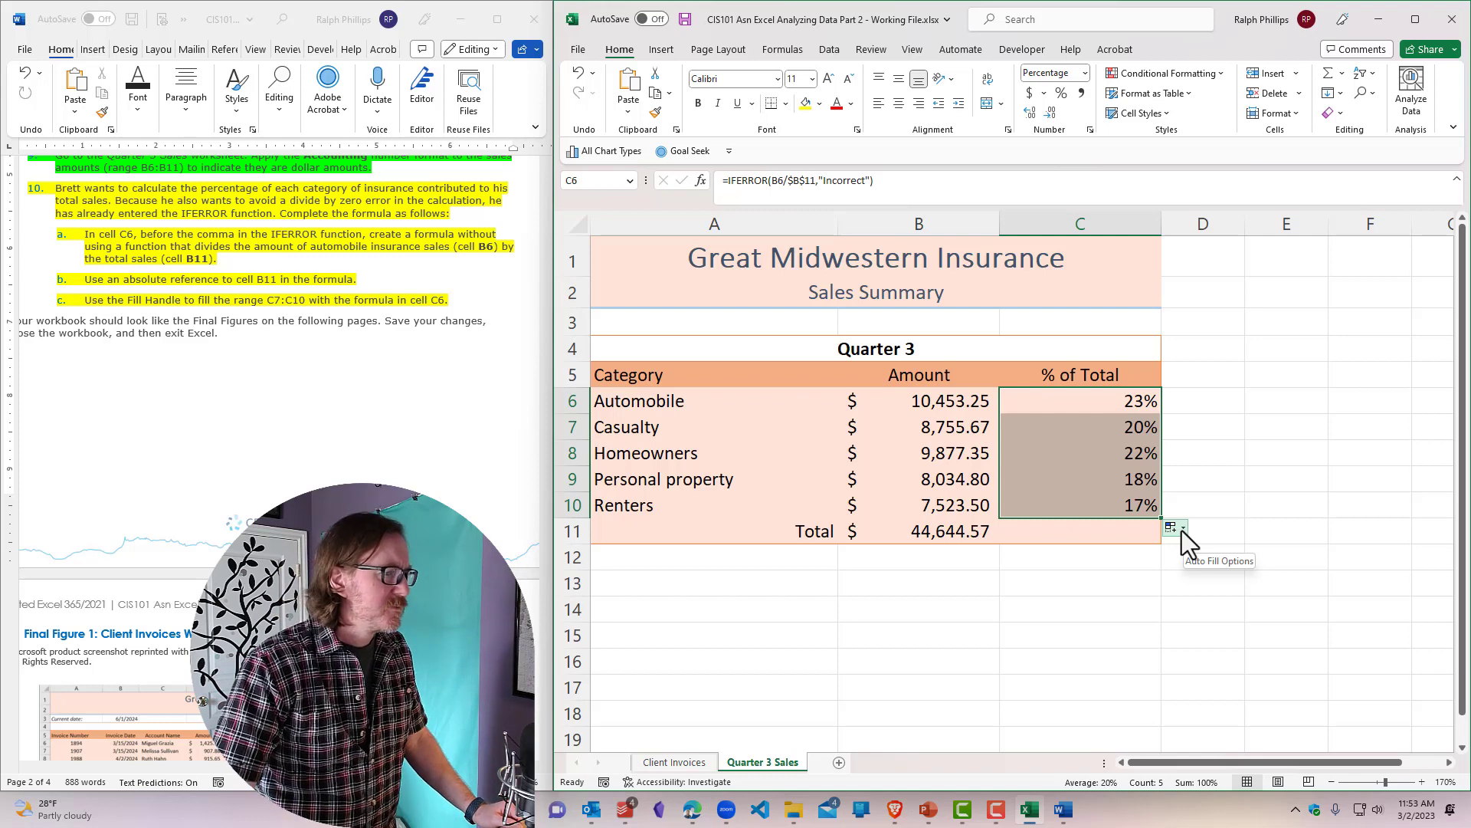
click(1216, 476)
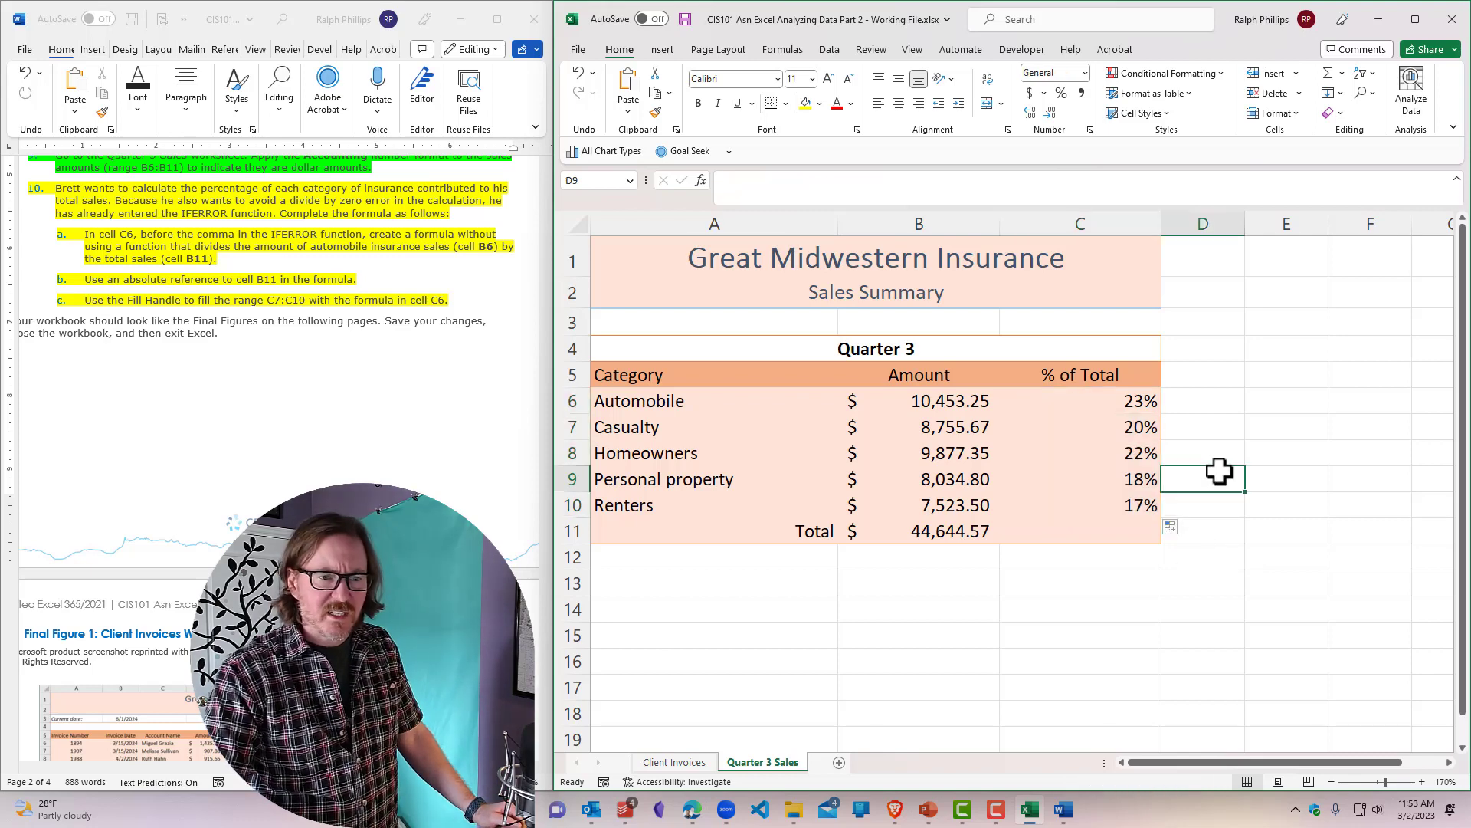
double_click(1116, 430)
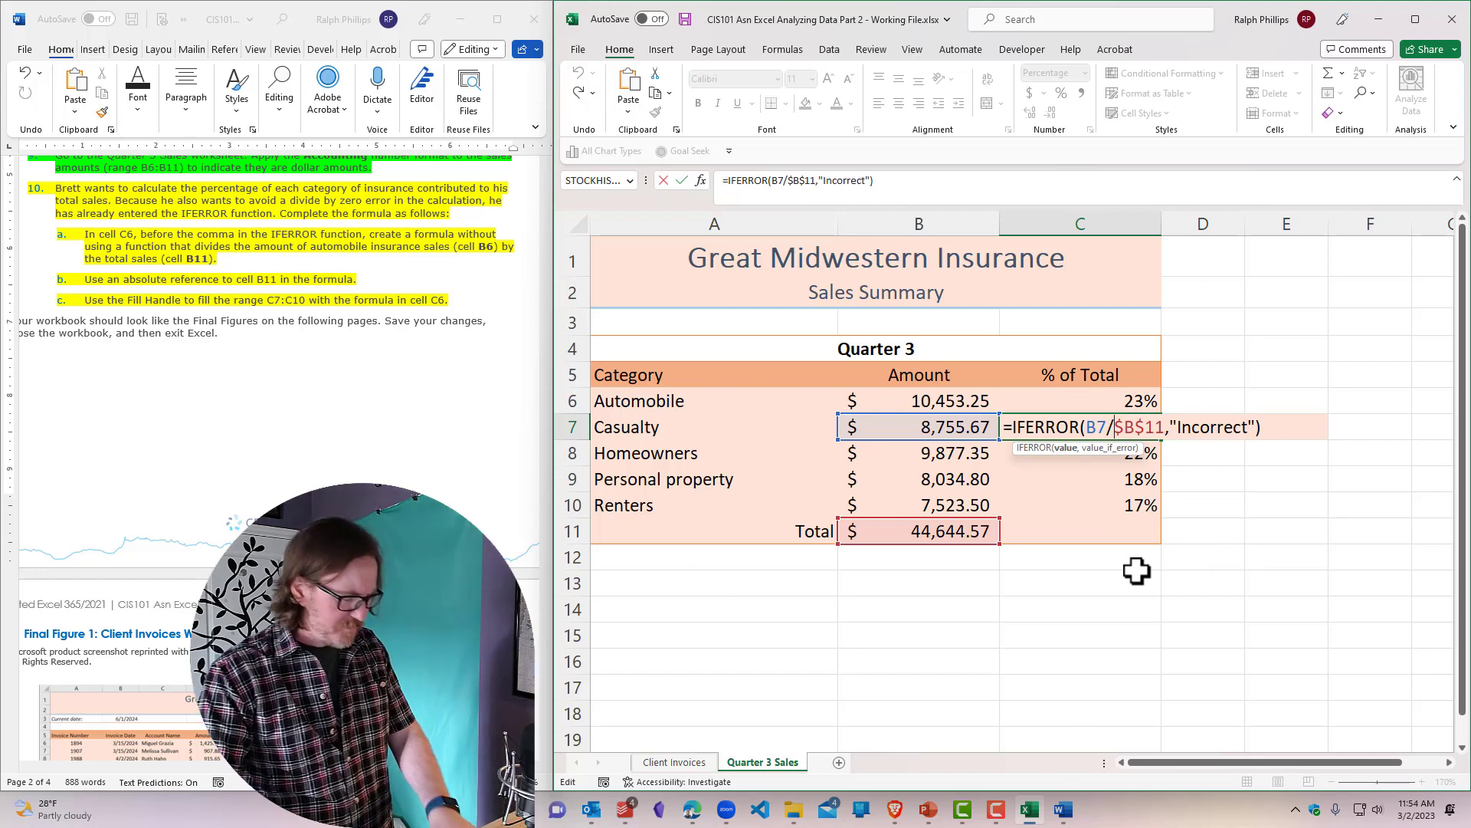
key(Escape)
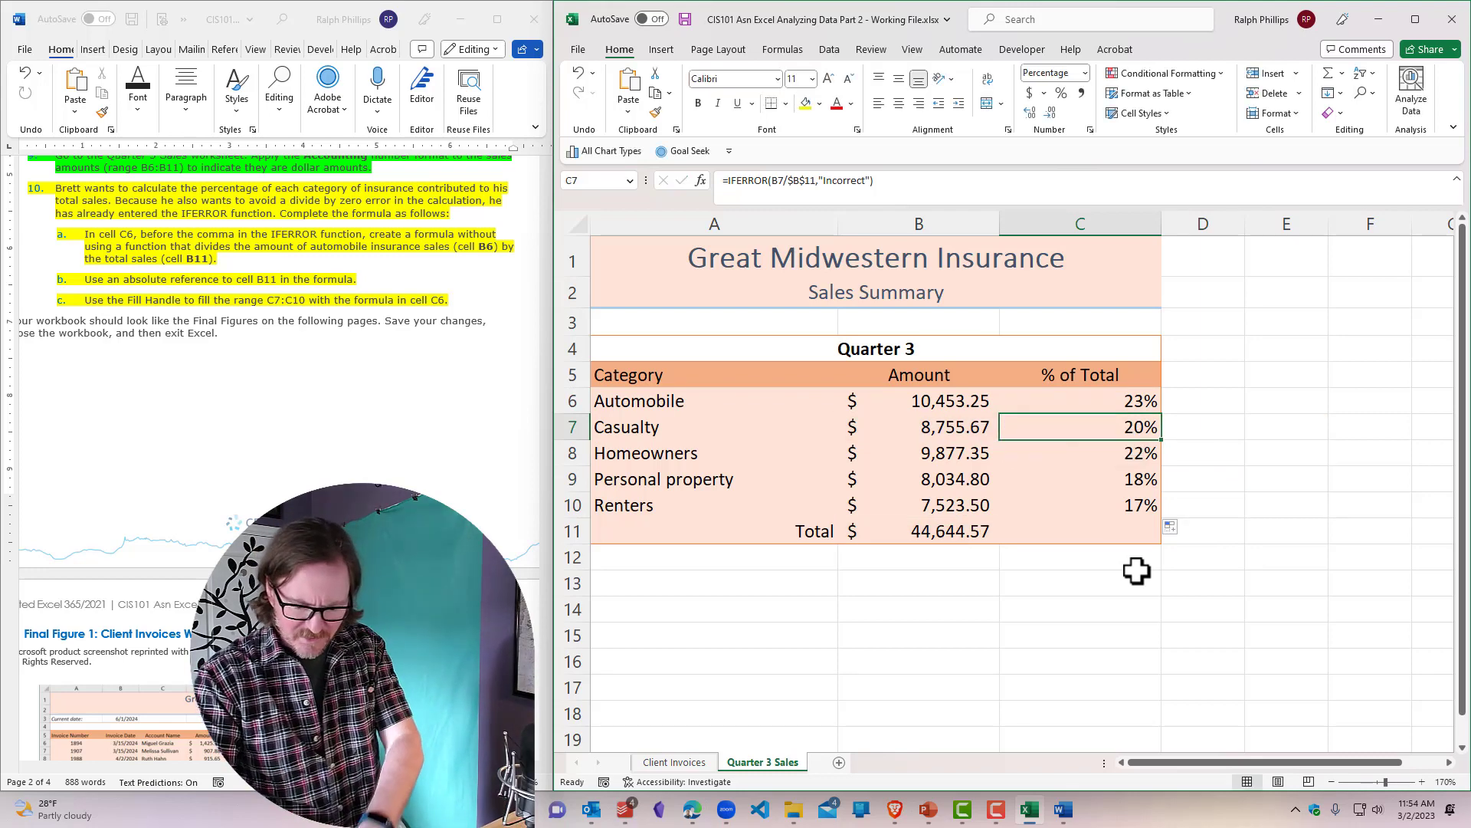
click(1136, 576)
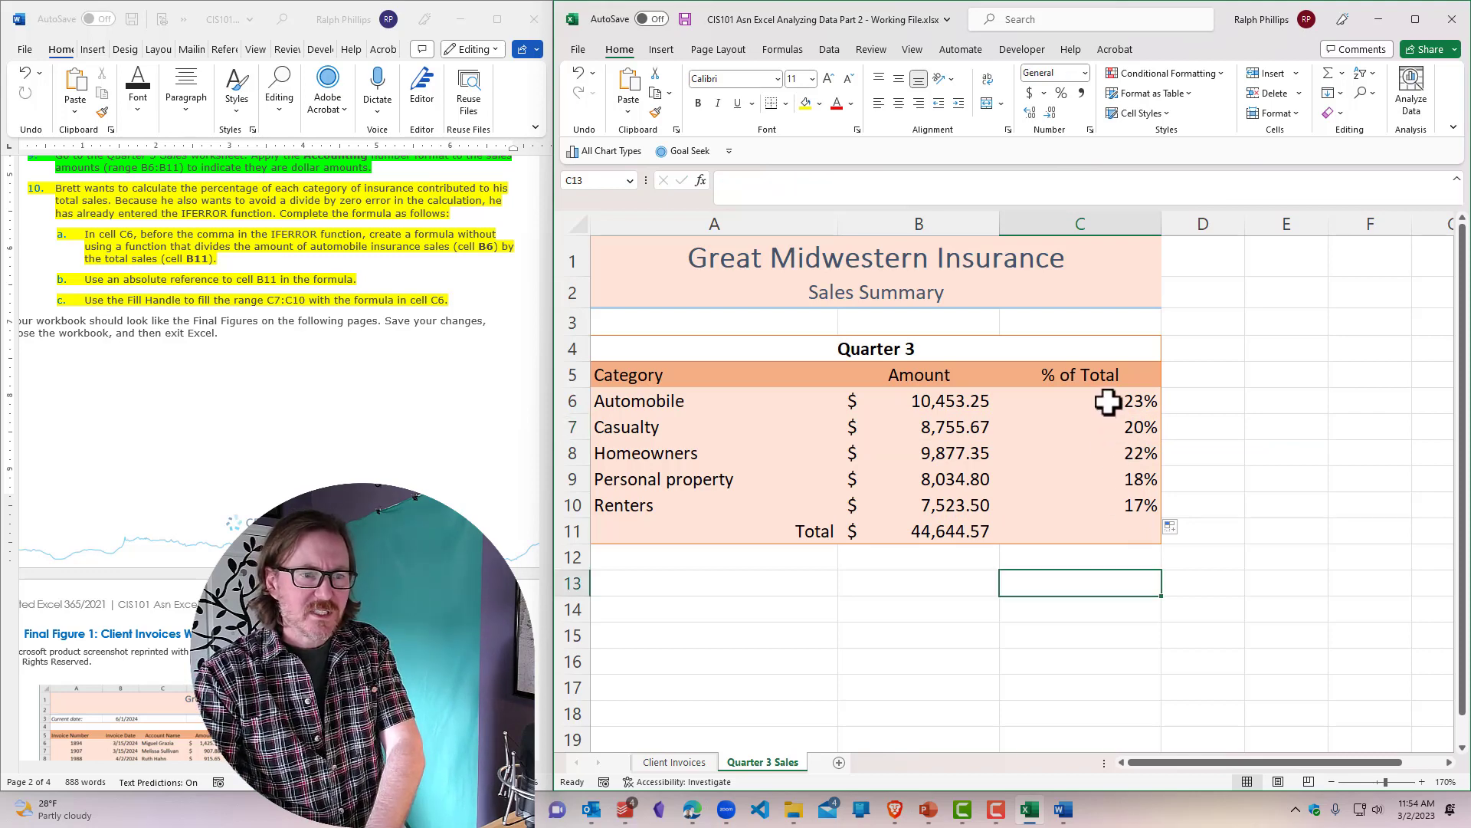
Step: Clear the IFERROR formulas from the % of Total range C6:C10
drag(1108, 401, 1106, 499)
key(Delete)
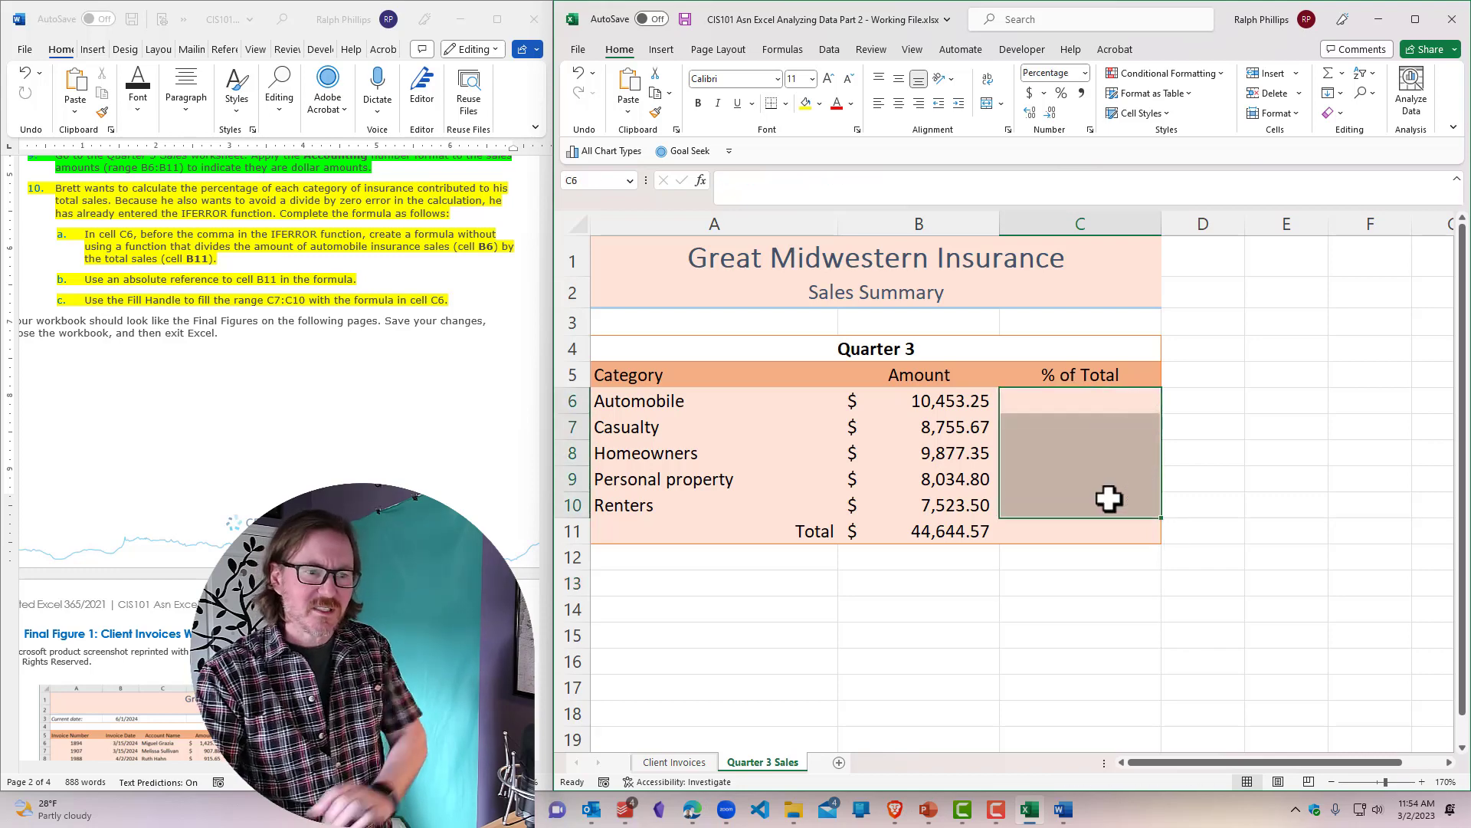
click(1124, 608)
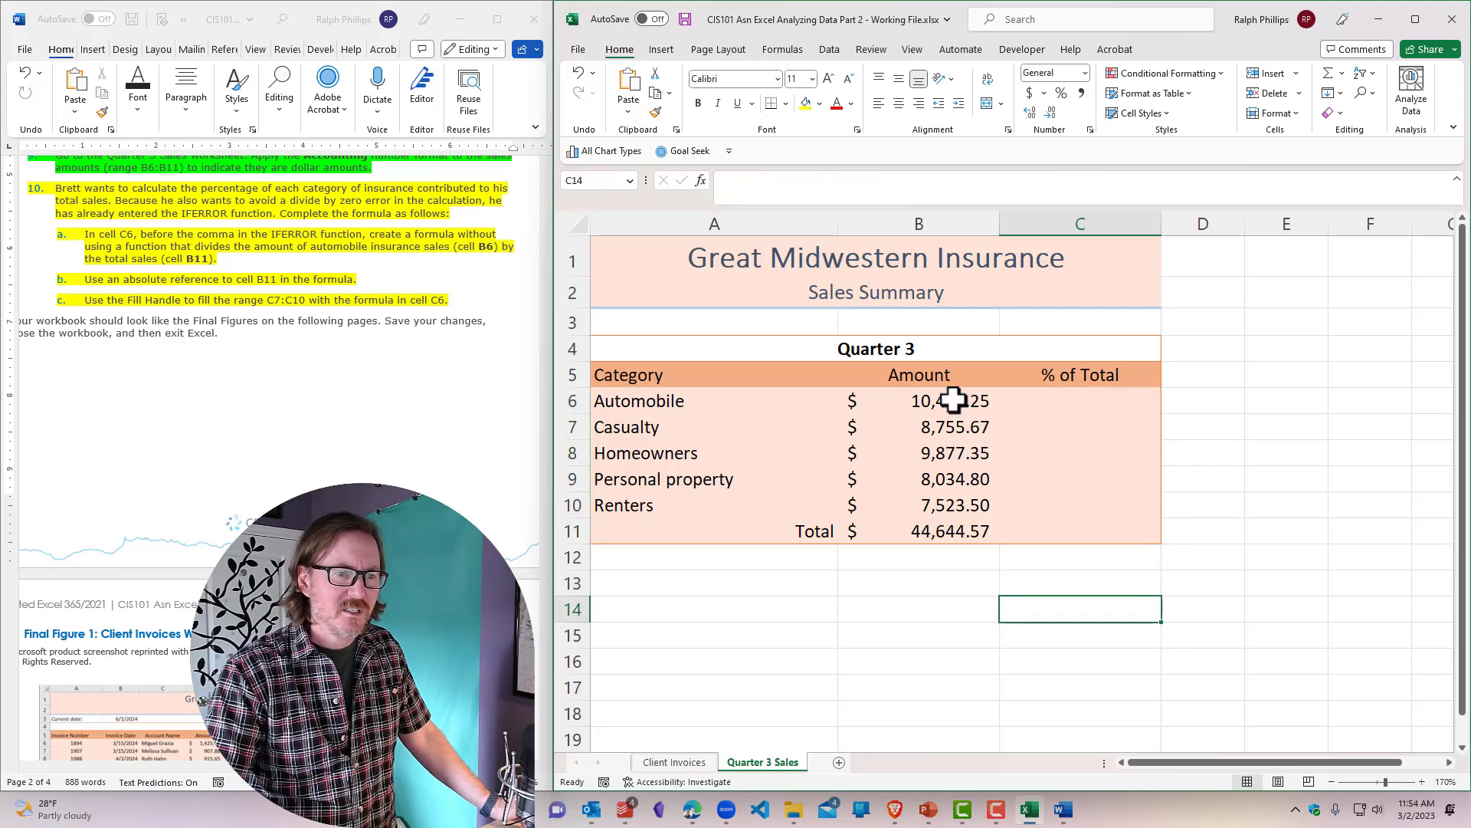
Step: Use Quick Analysis on the amounts in B6:B10 to insert a % Total column in C6:C10
drag(953, 399, 952, 503)
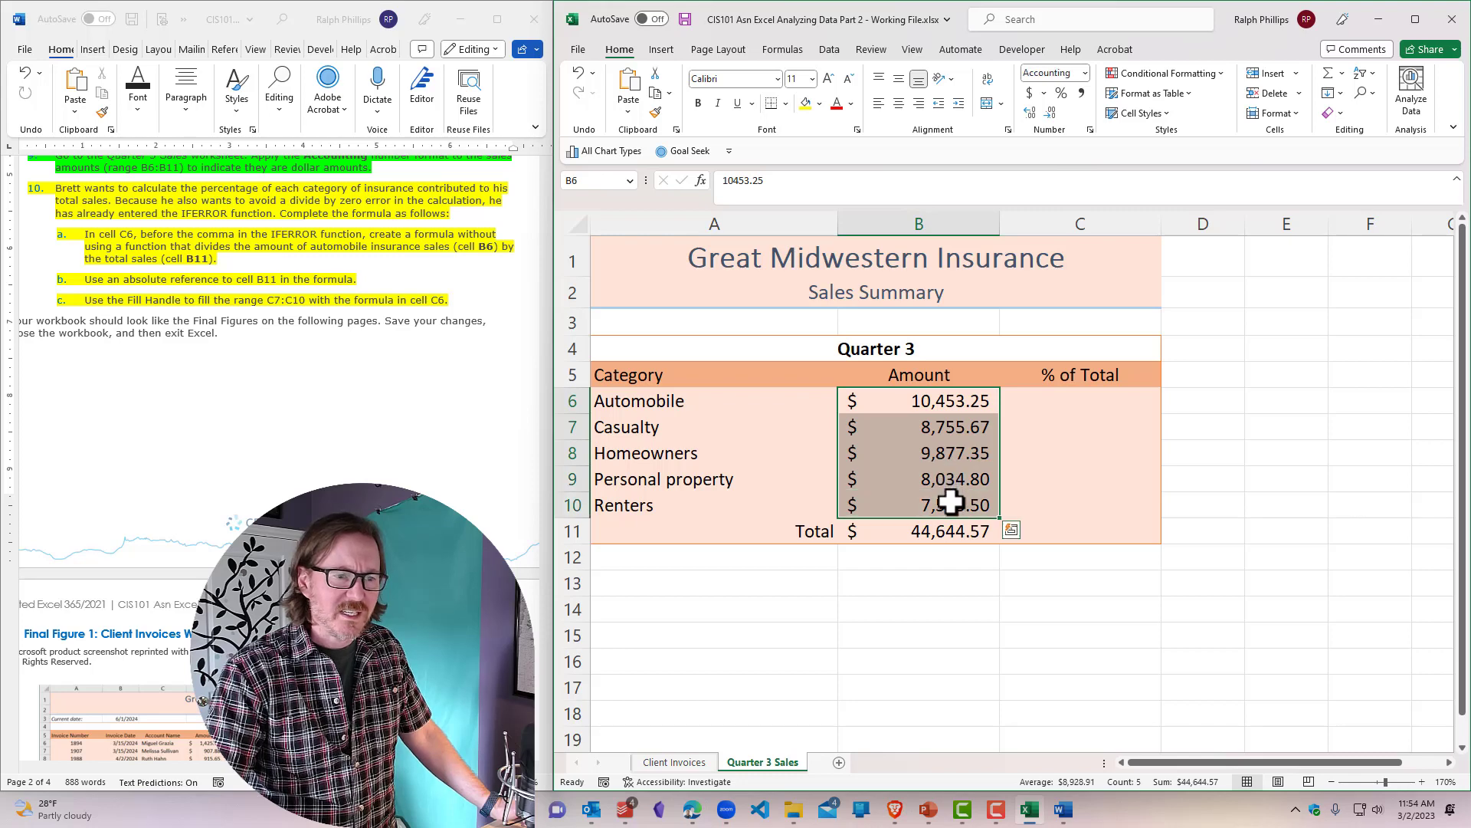
click(1012, 530)
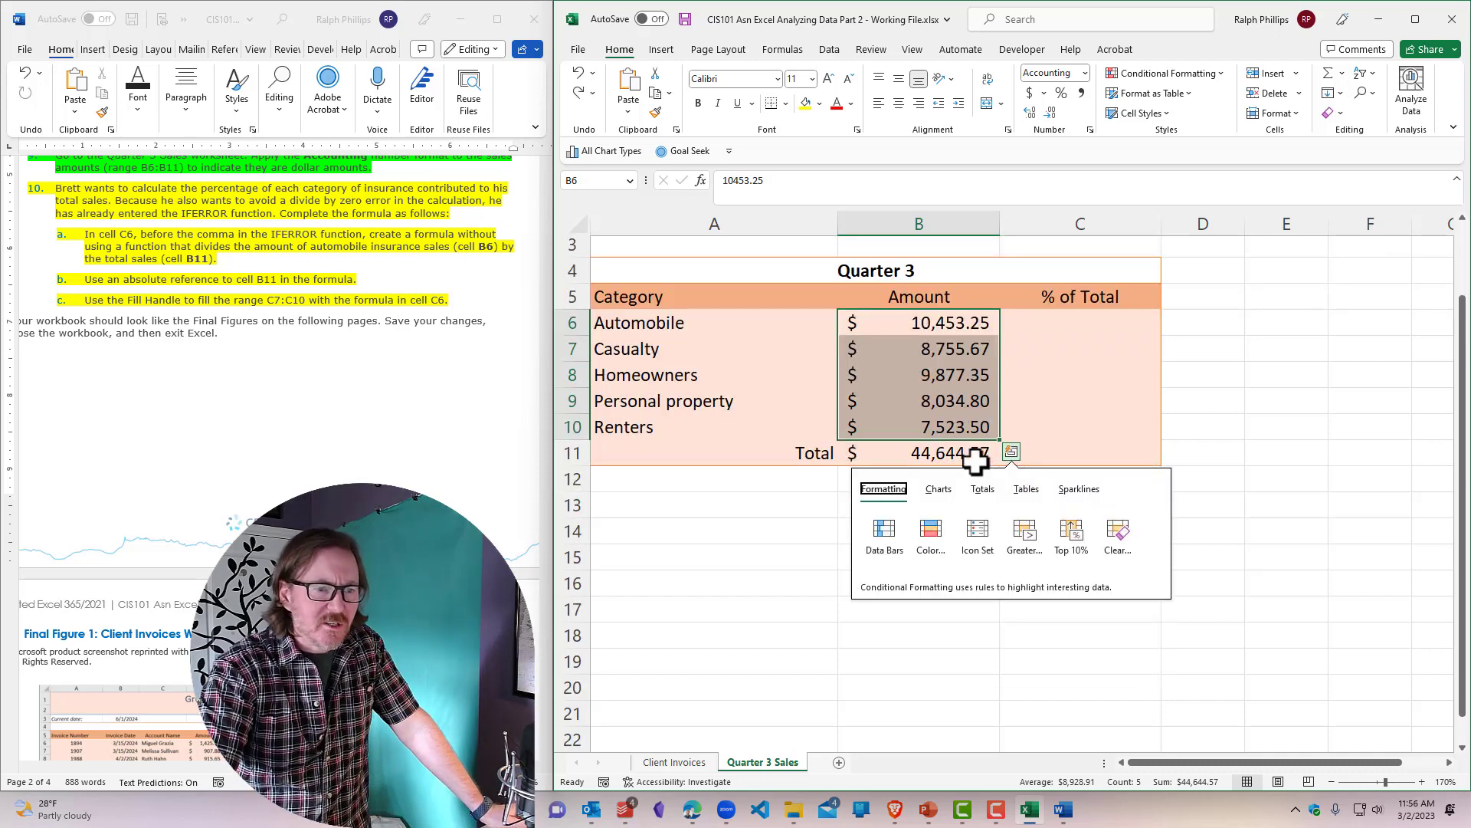
click(982, 490)
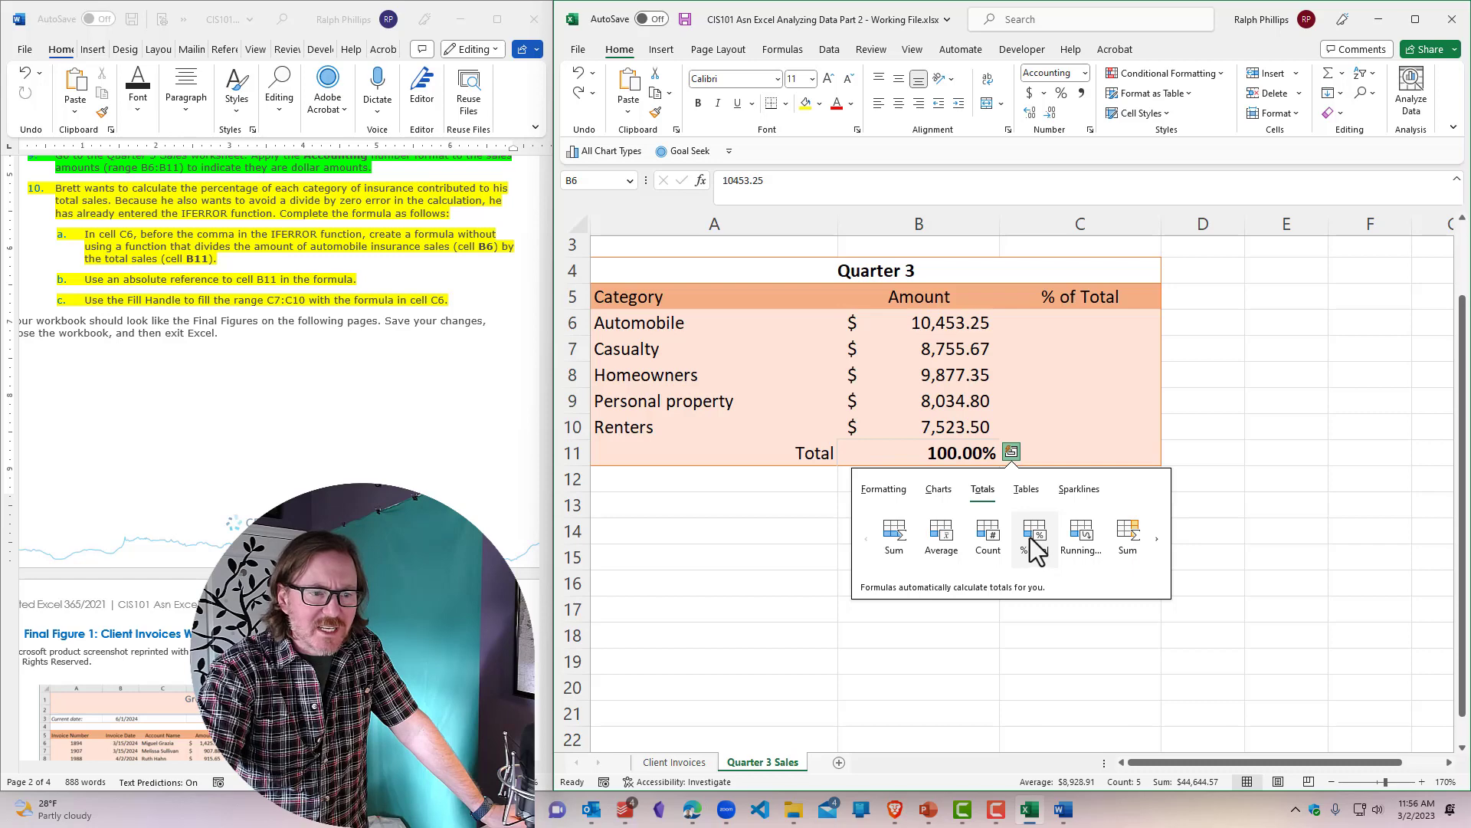
click(1157, 538)
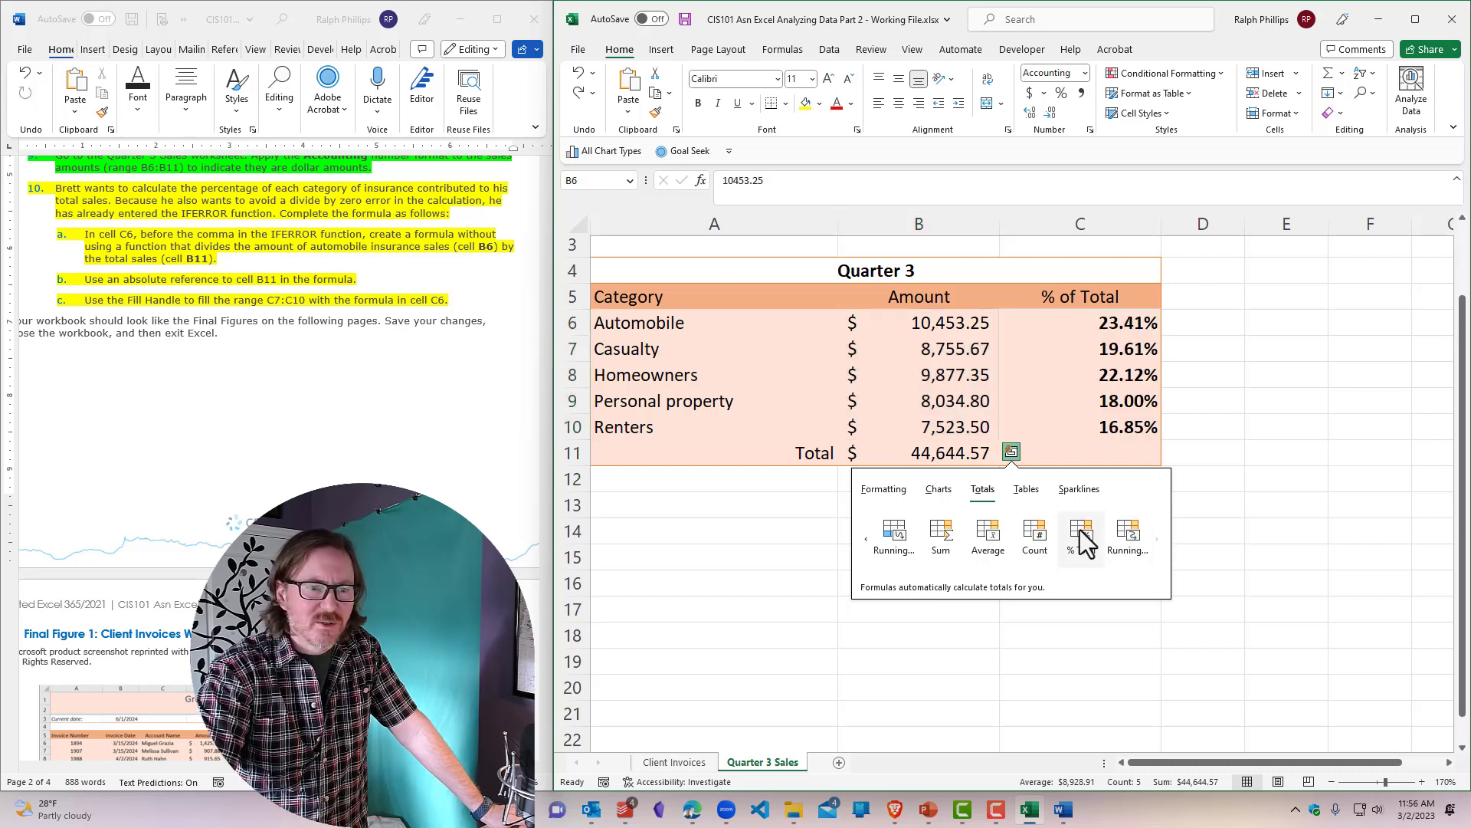
click(866, 540)
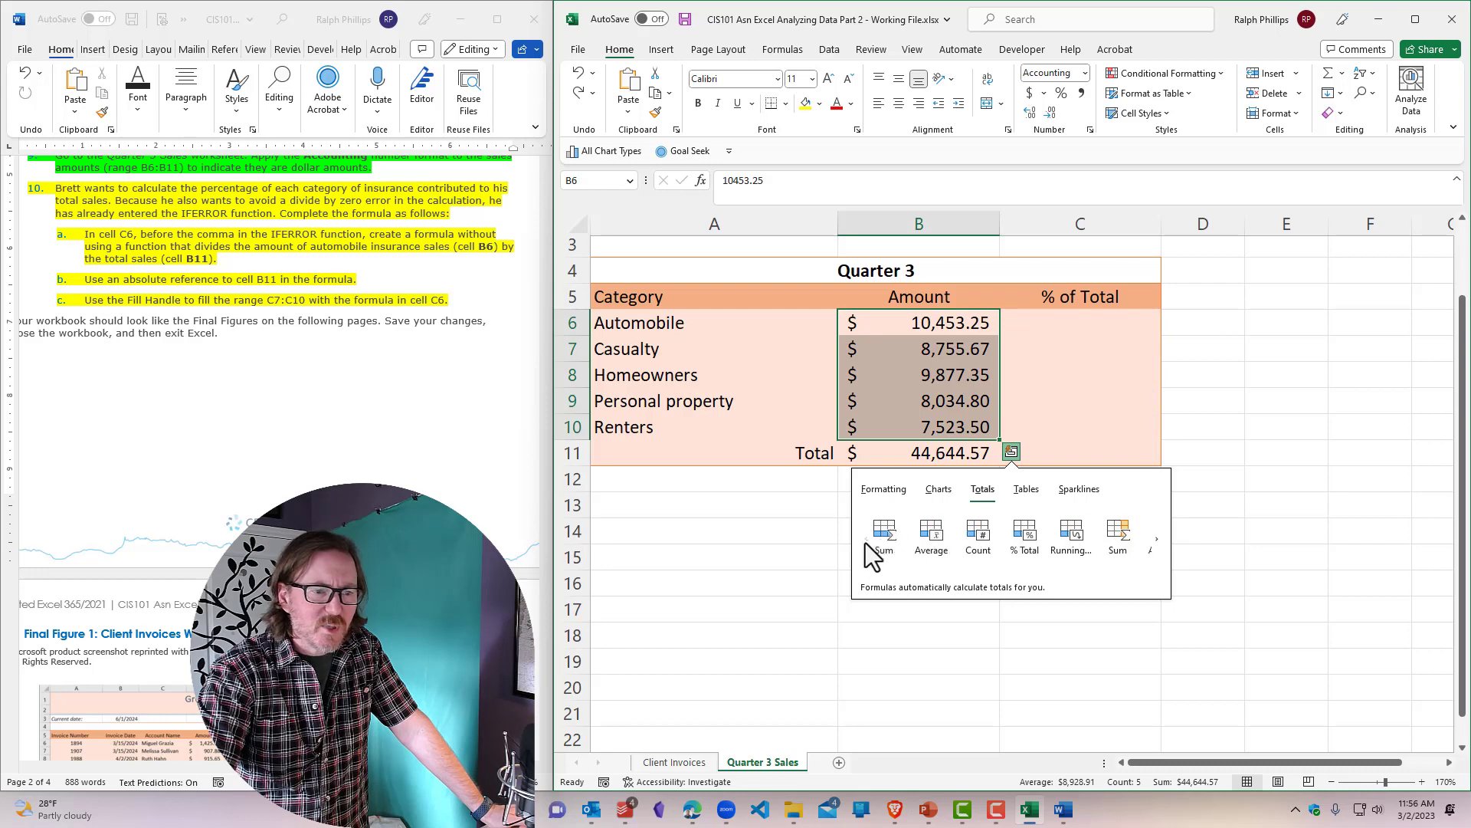
click(1158, 540)
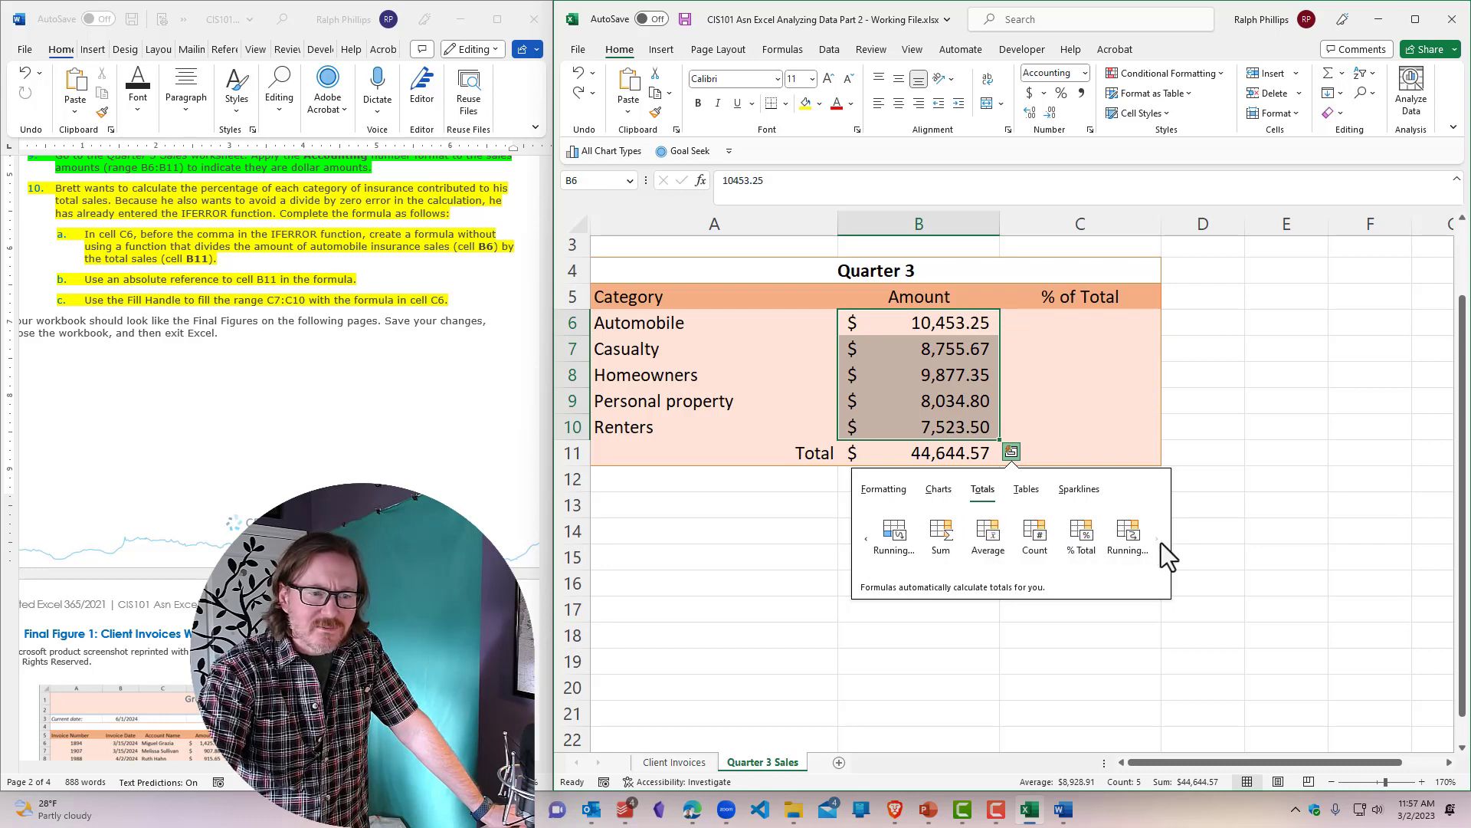
click(1080, 536)
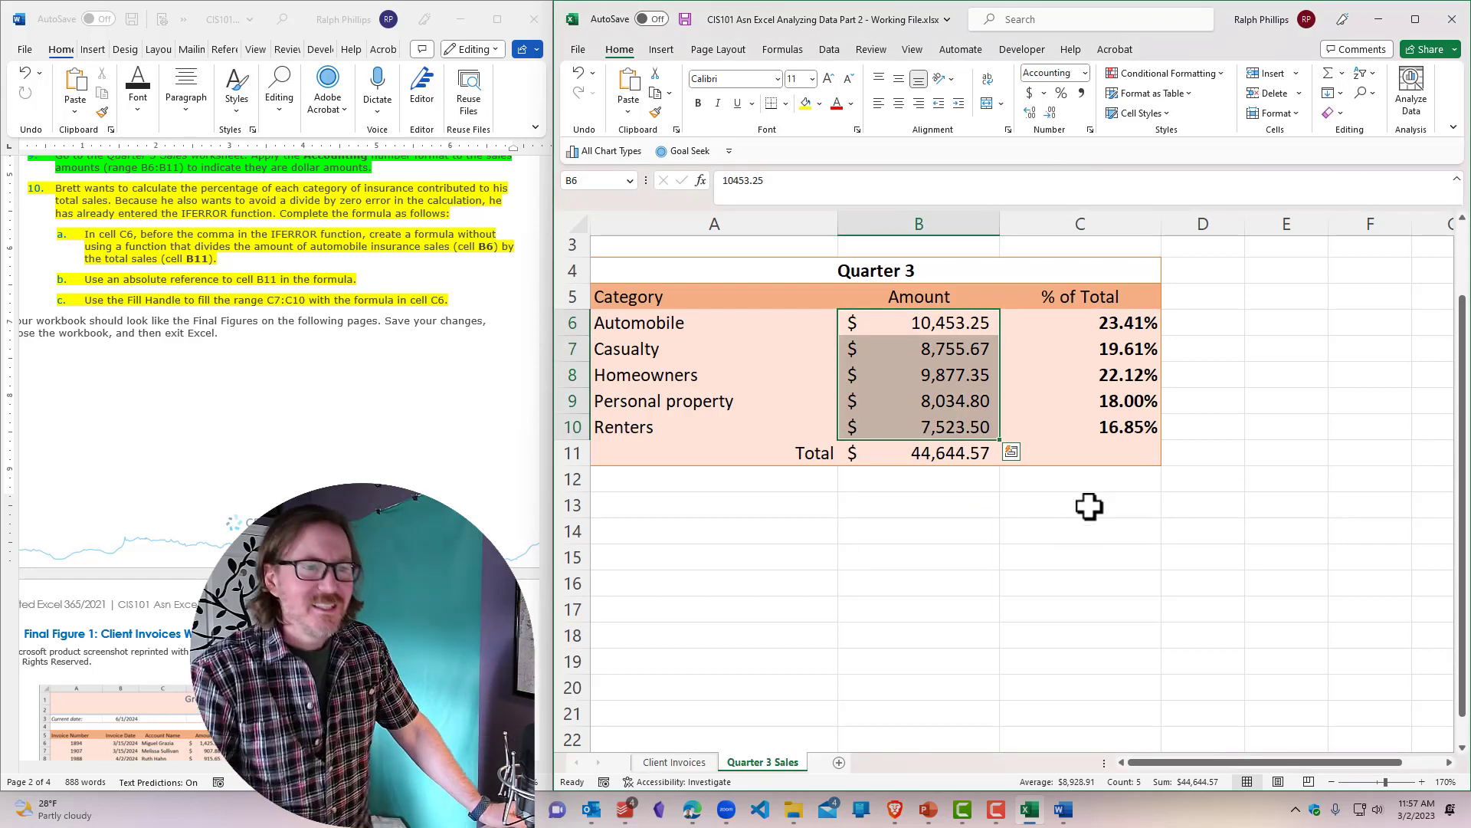
Step: Inspect the Quick Analysis formula in C6, leaving it as is
double_click(1118, 326)
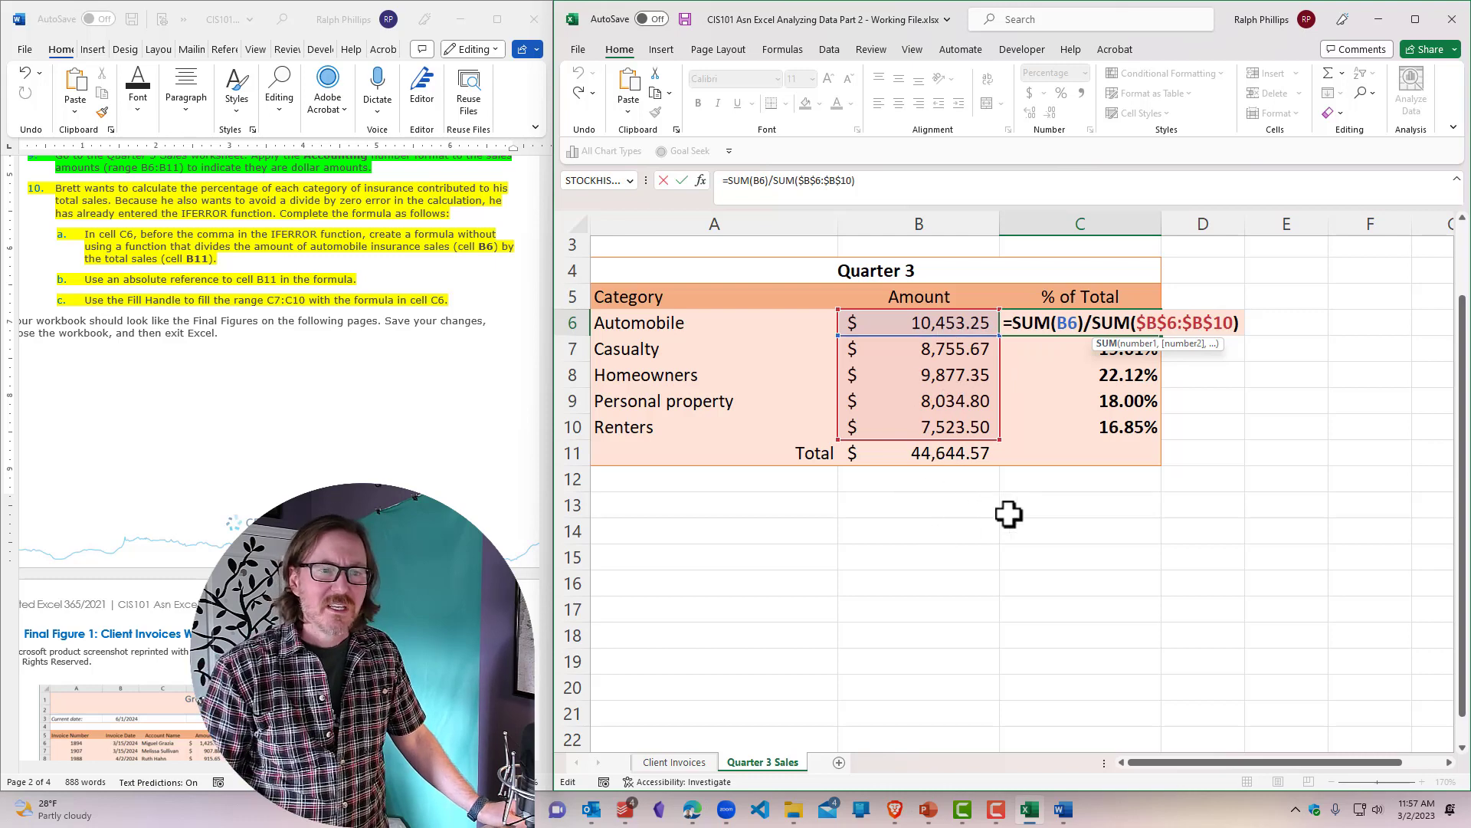
key(Return)
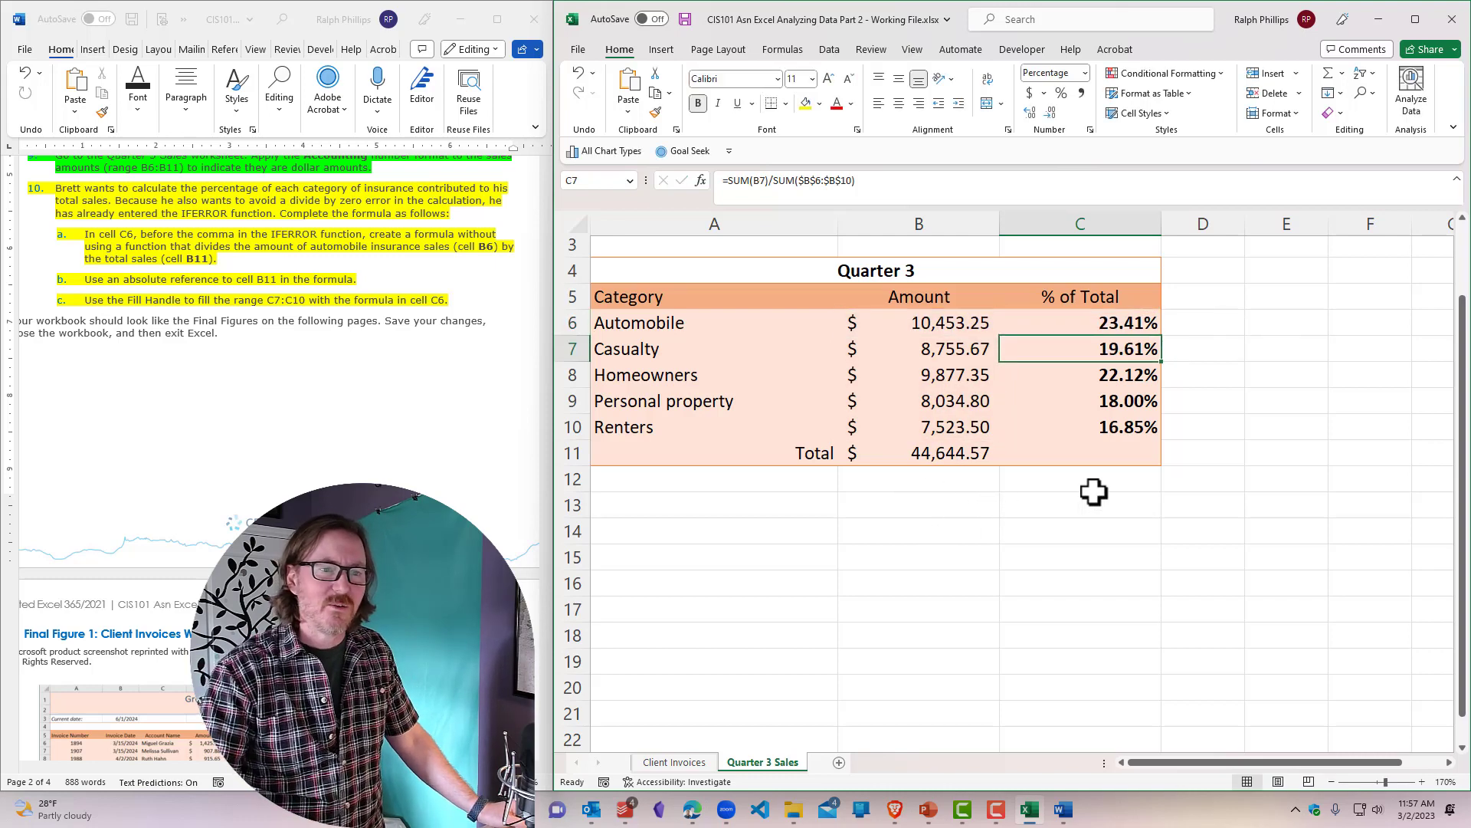
click(1078, 410)
click(1100, 321)
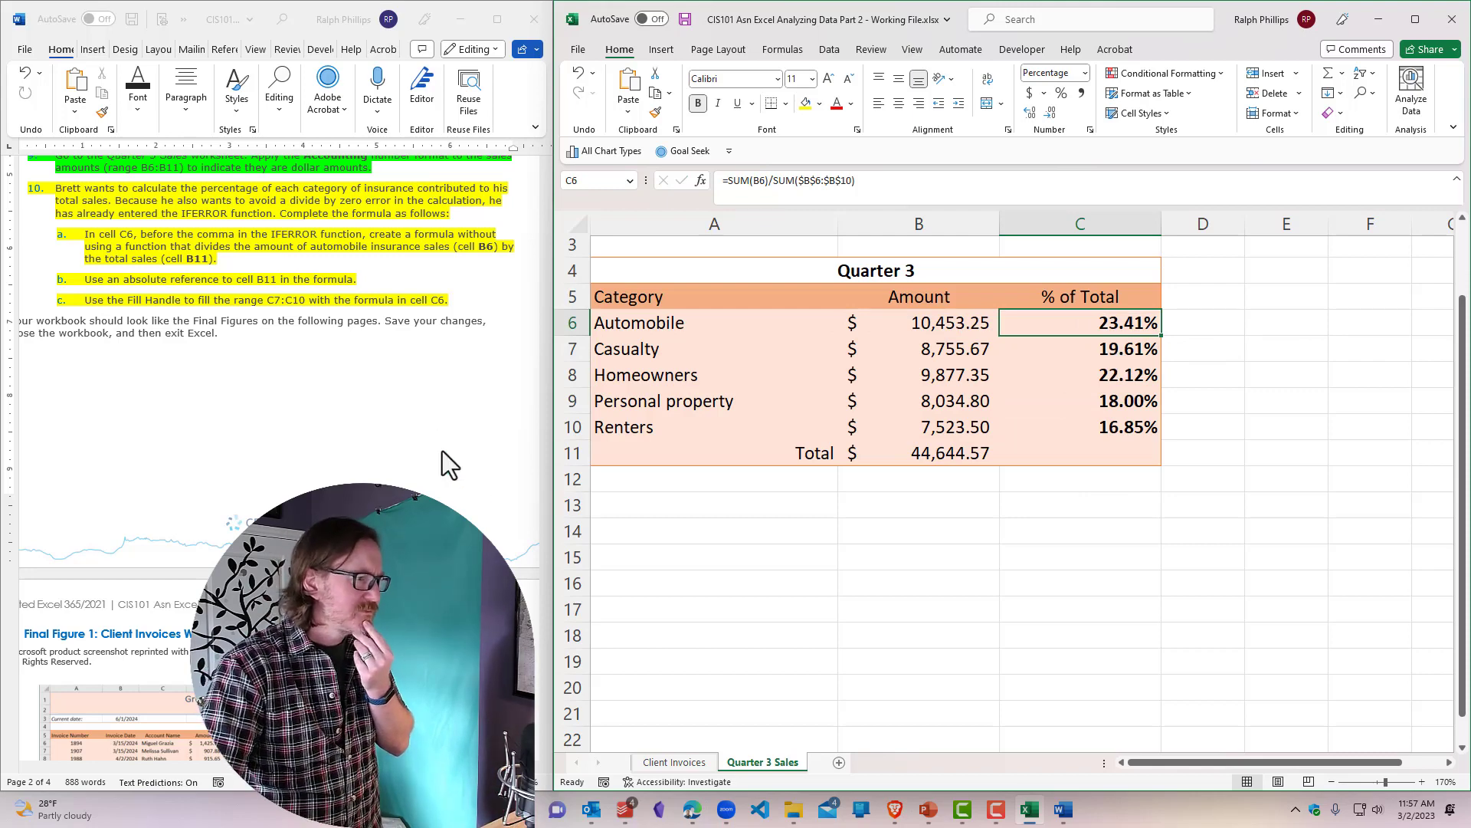
Step: Compare with Final Figure 2 in the Word instructions, then remove bold and show zero decimal places in C6:C10
scroll(355, 458, down, 5)
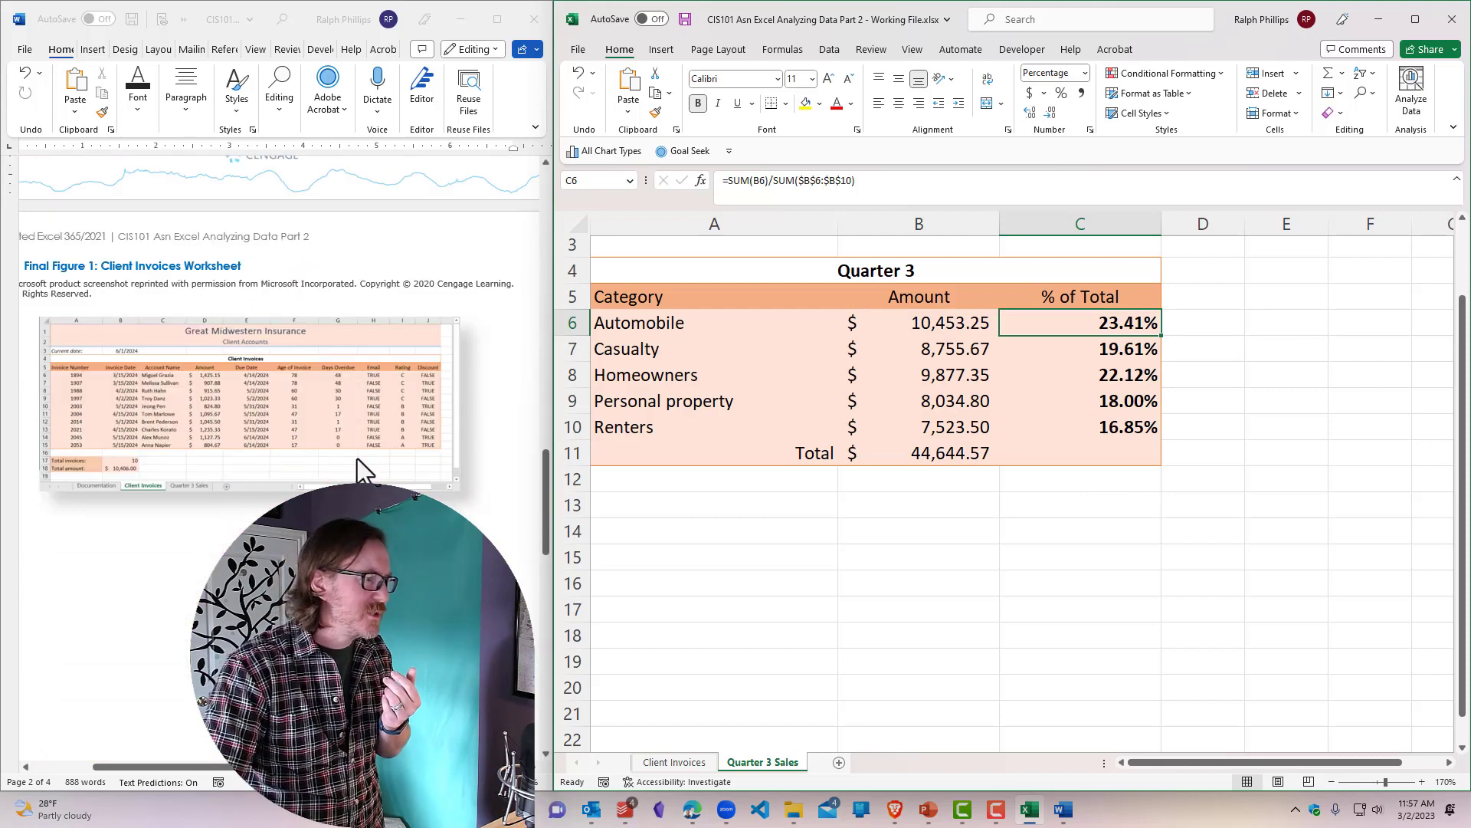
scroll(280, 421, down, 7)
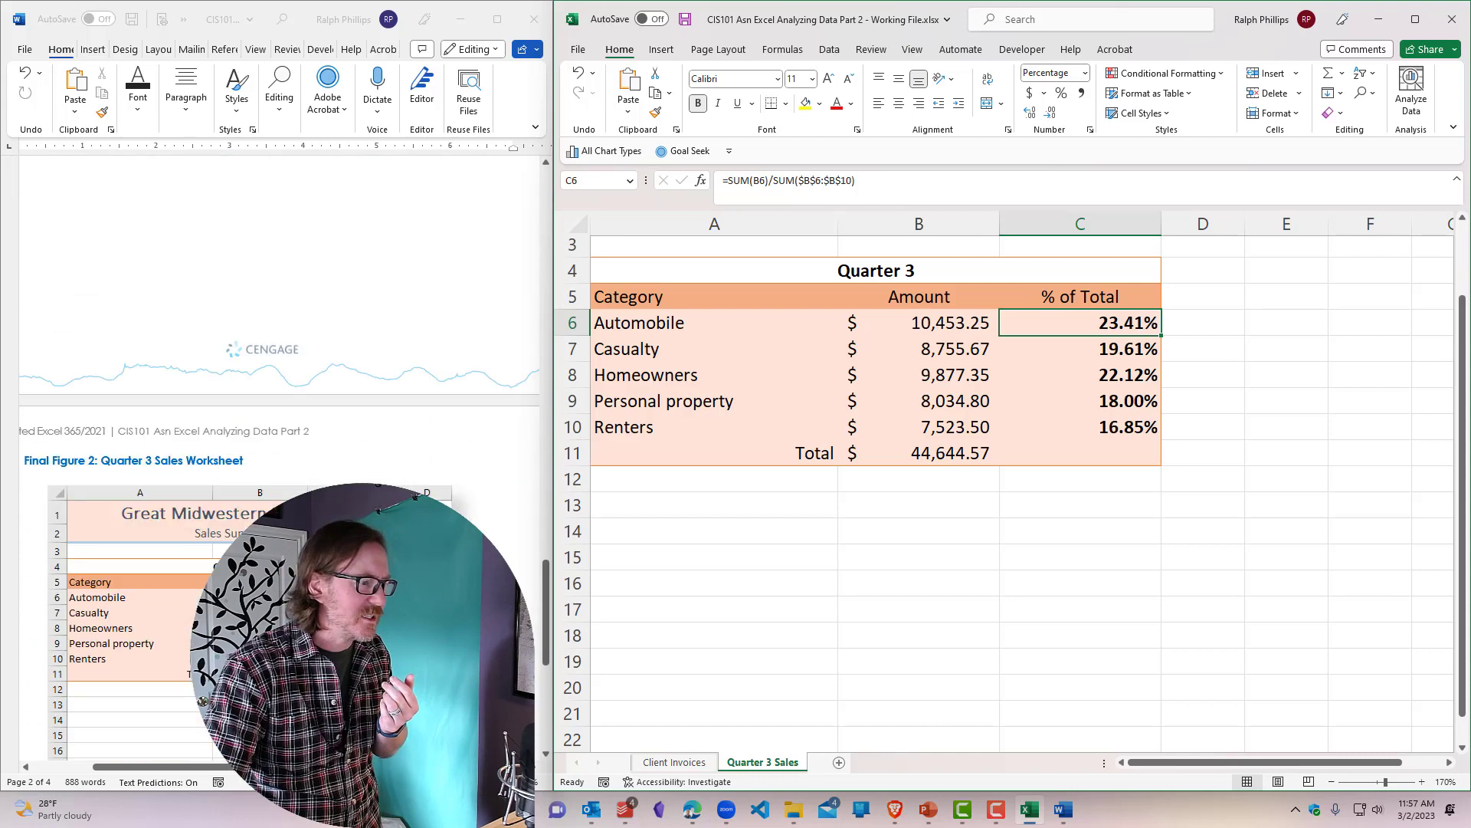
scroll(280, 422, down, 1)
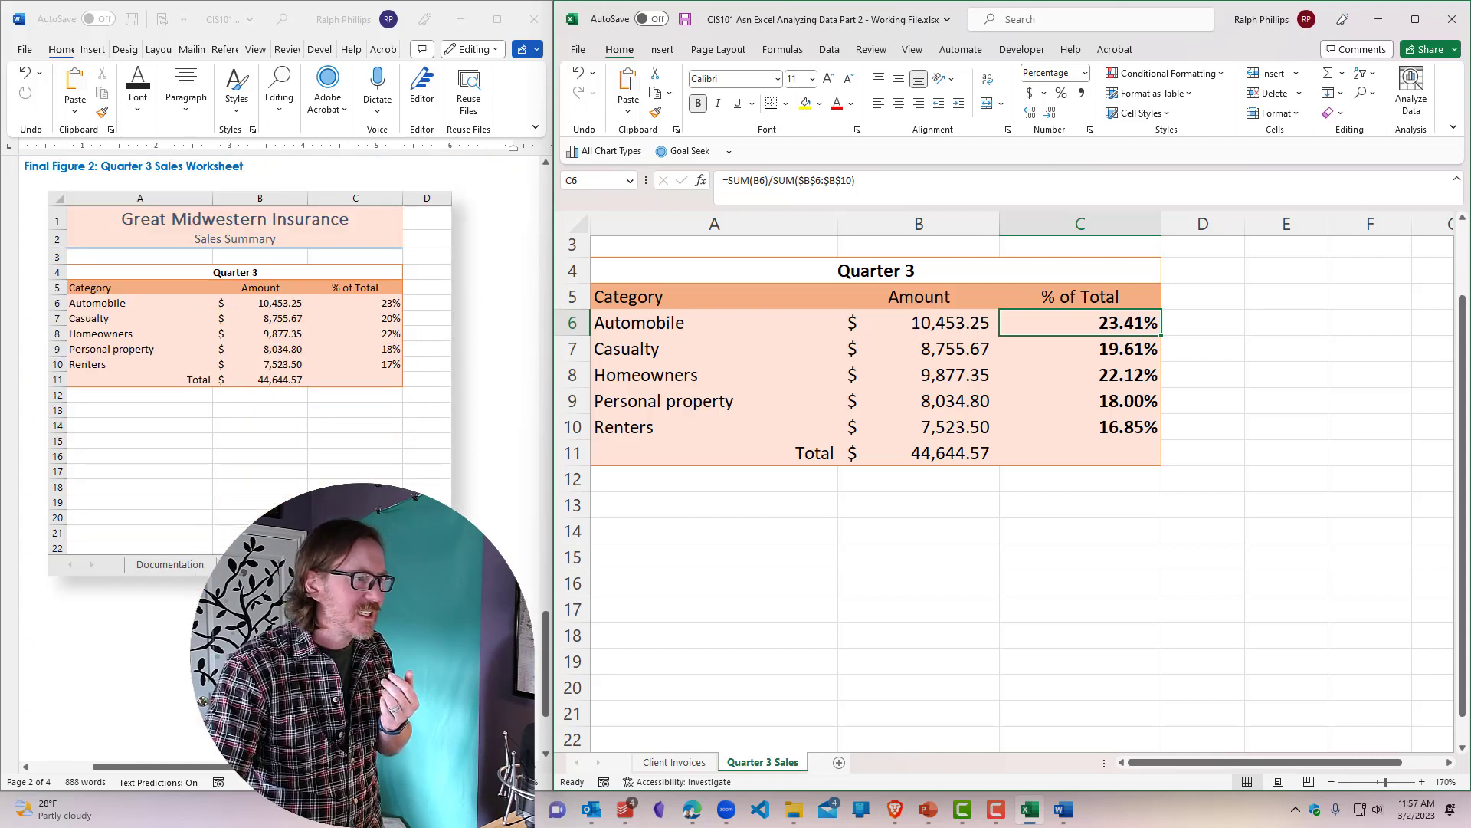
click(1060, 420)
drag(1109, 330, 1106, 429)
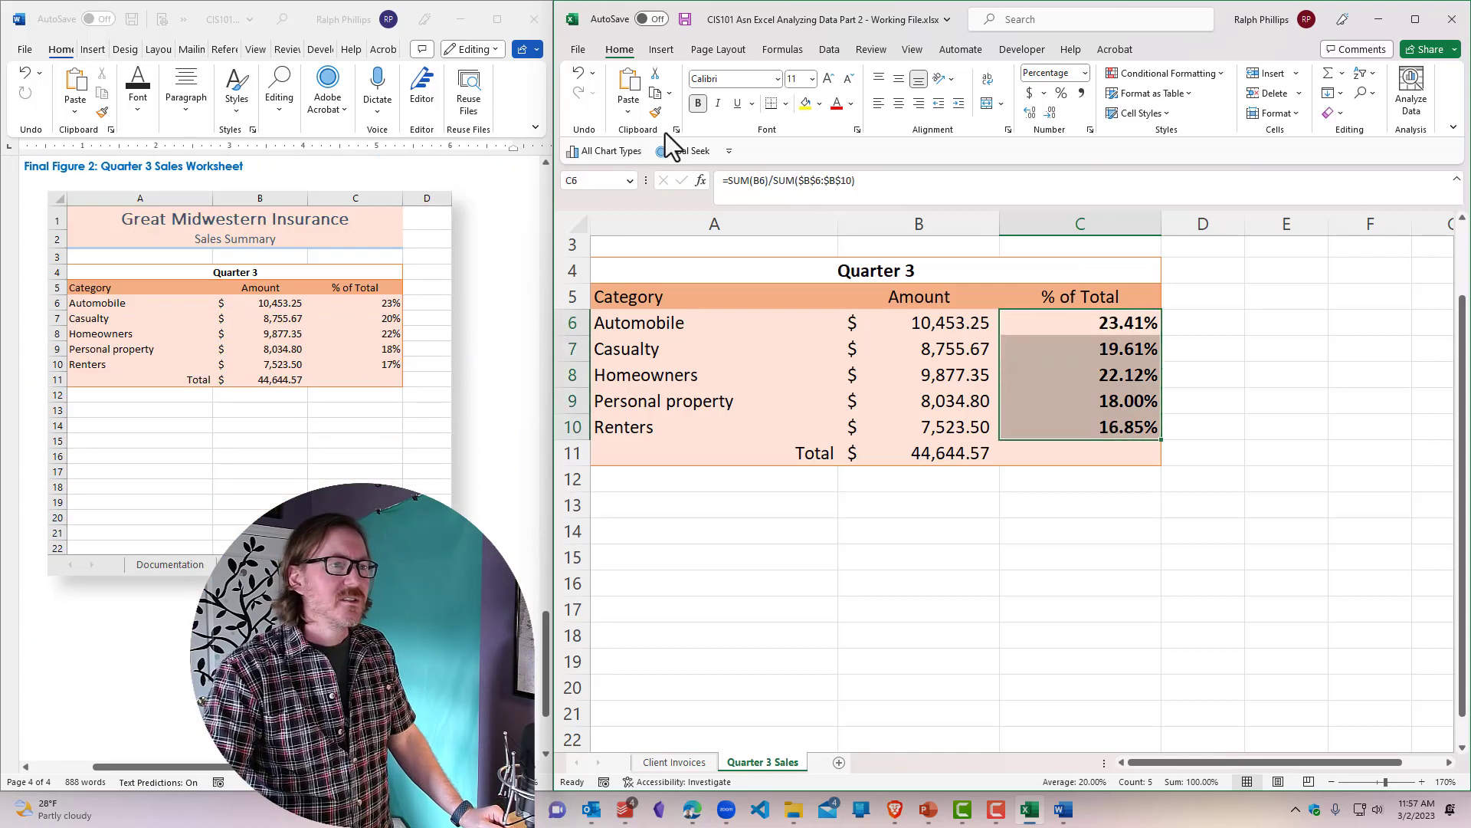
click(697, 103)
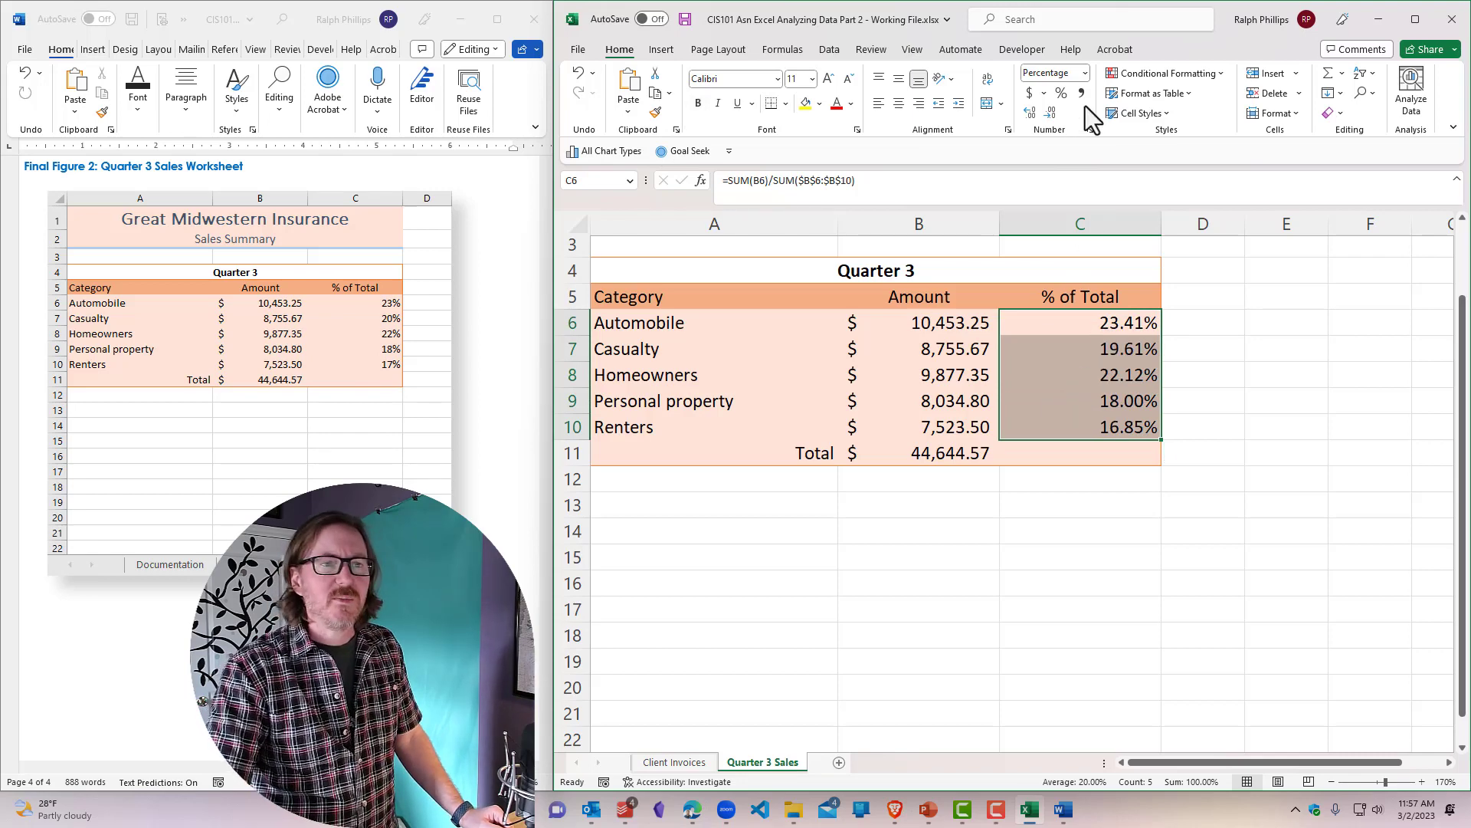
click(1051, 112)
click(1051, 112)
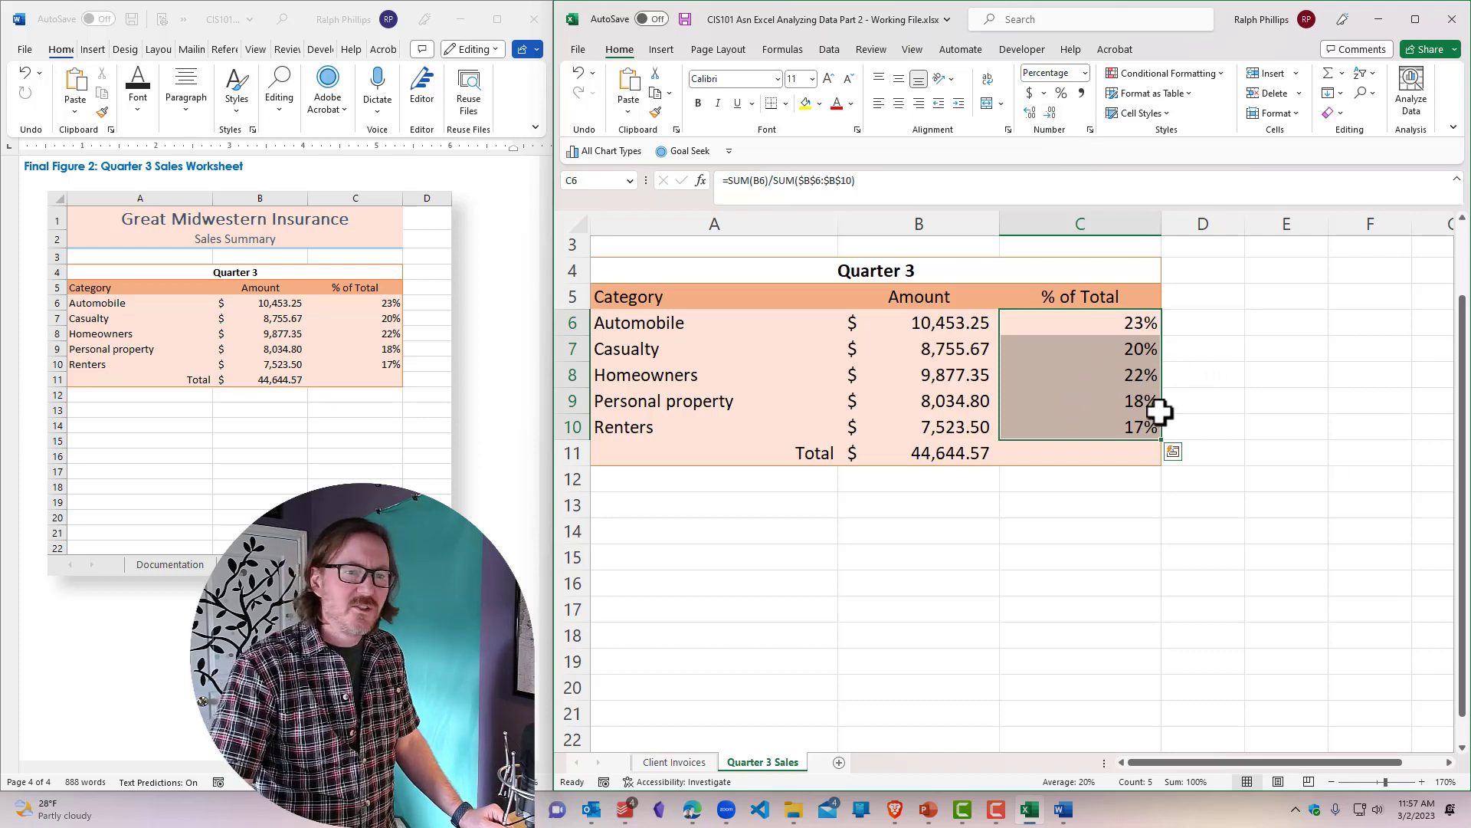
click(1130, 456)
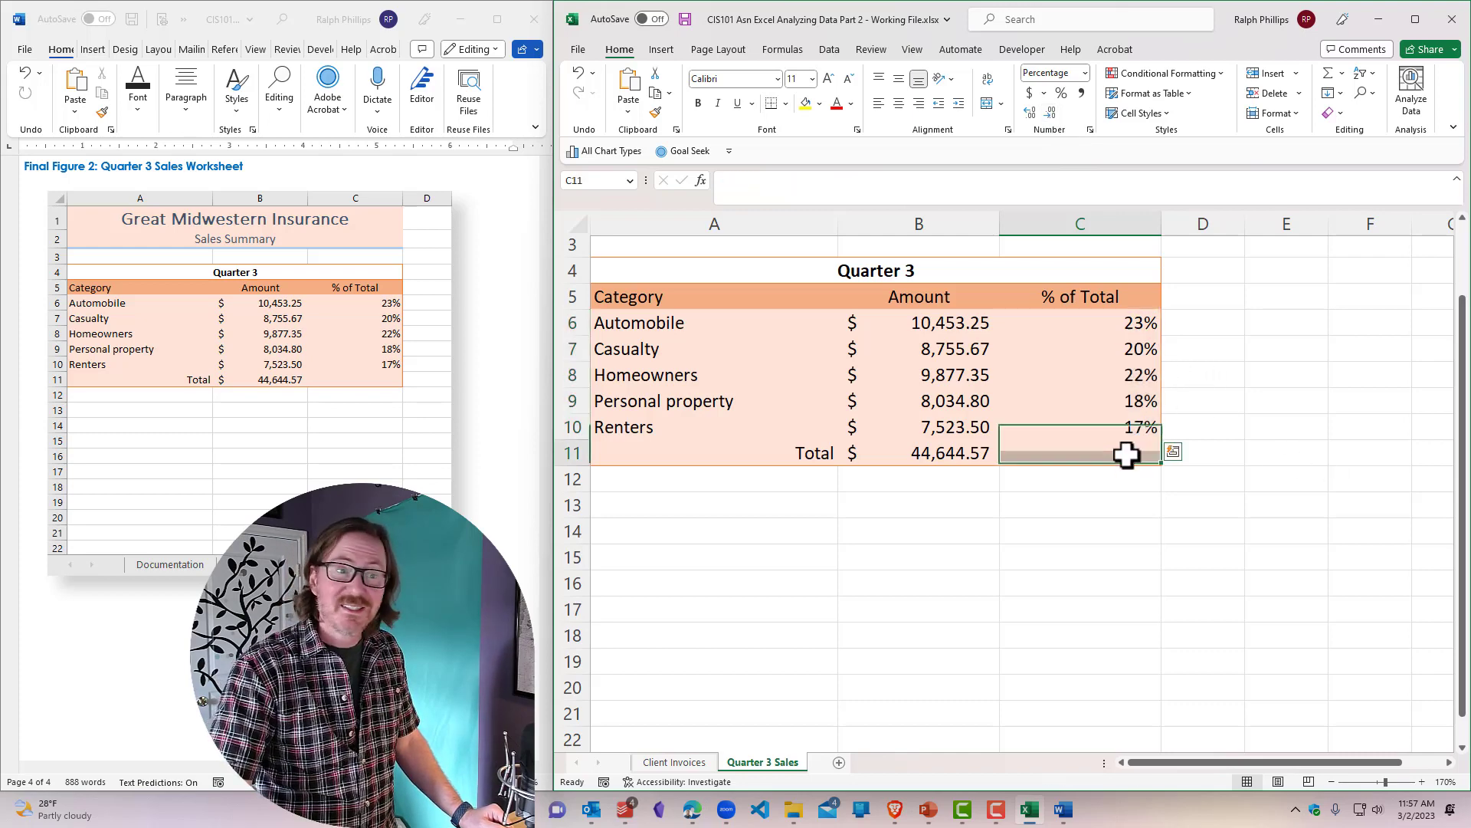
Step: Review the cell references used in the C6 SUM formula once more
click(1097, 325)
double_click(1098, 325)
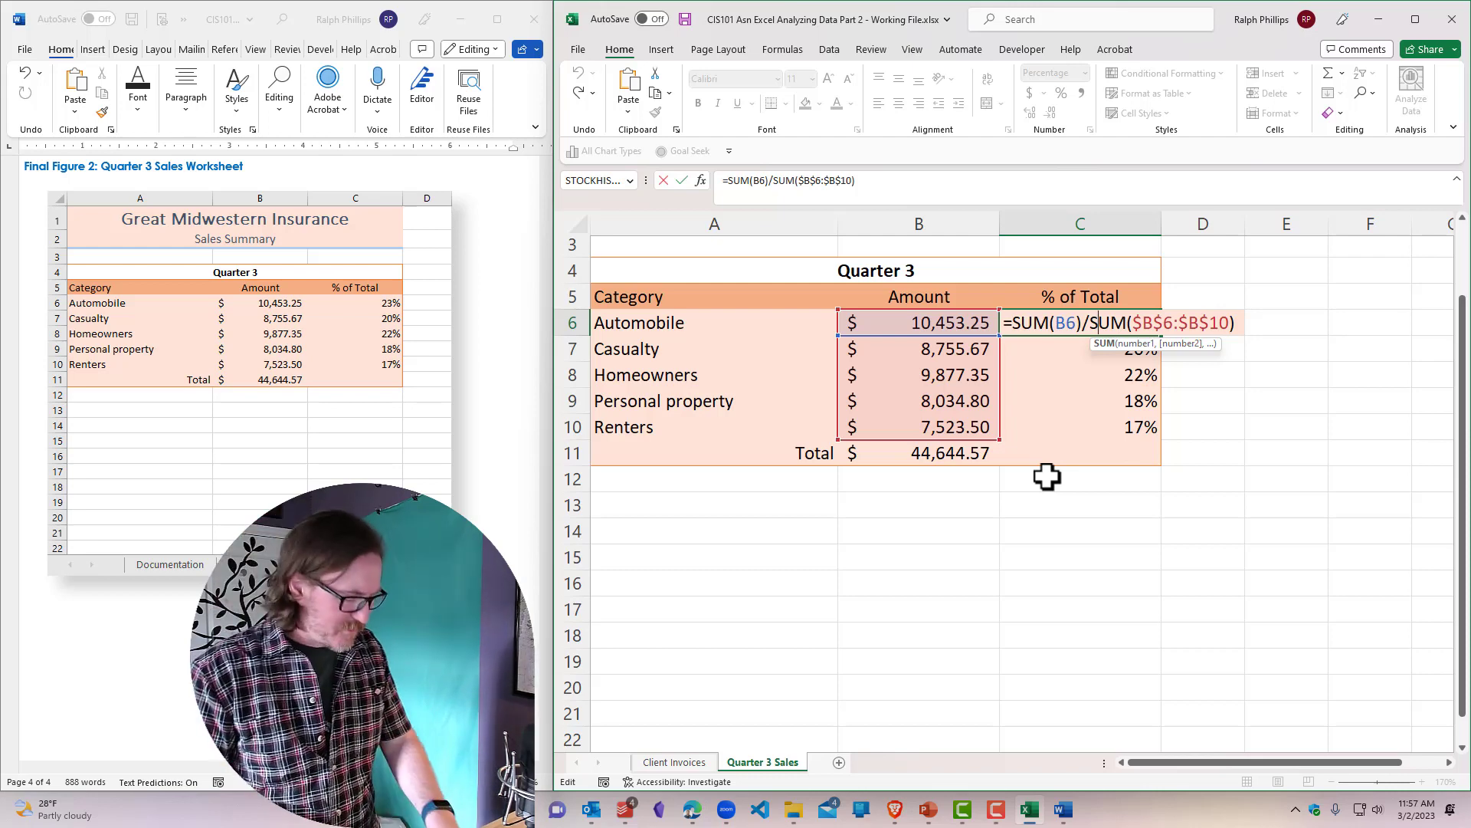
key(ctrl+Return)
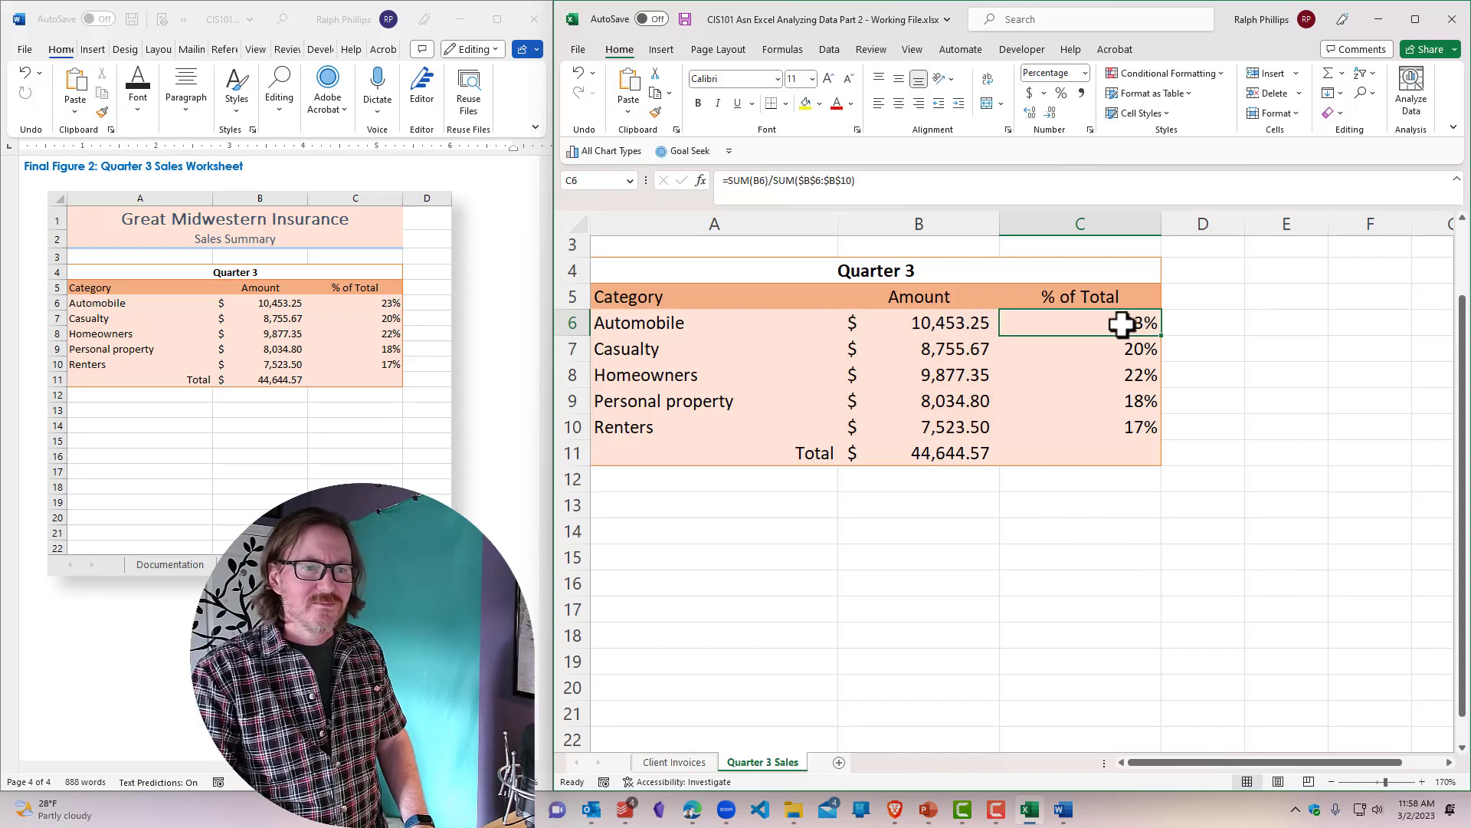
Step: Delete the Quick Analysis percentage formulas from C6:C10
drag(1120, 325, 1120, 431)
key(Delete)
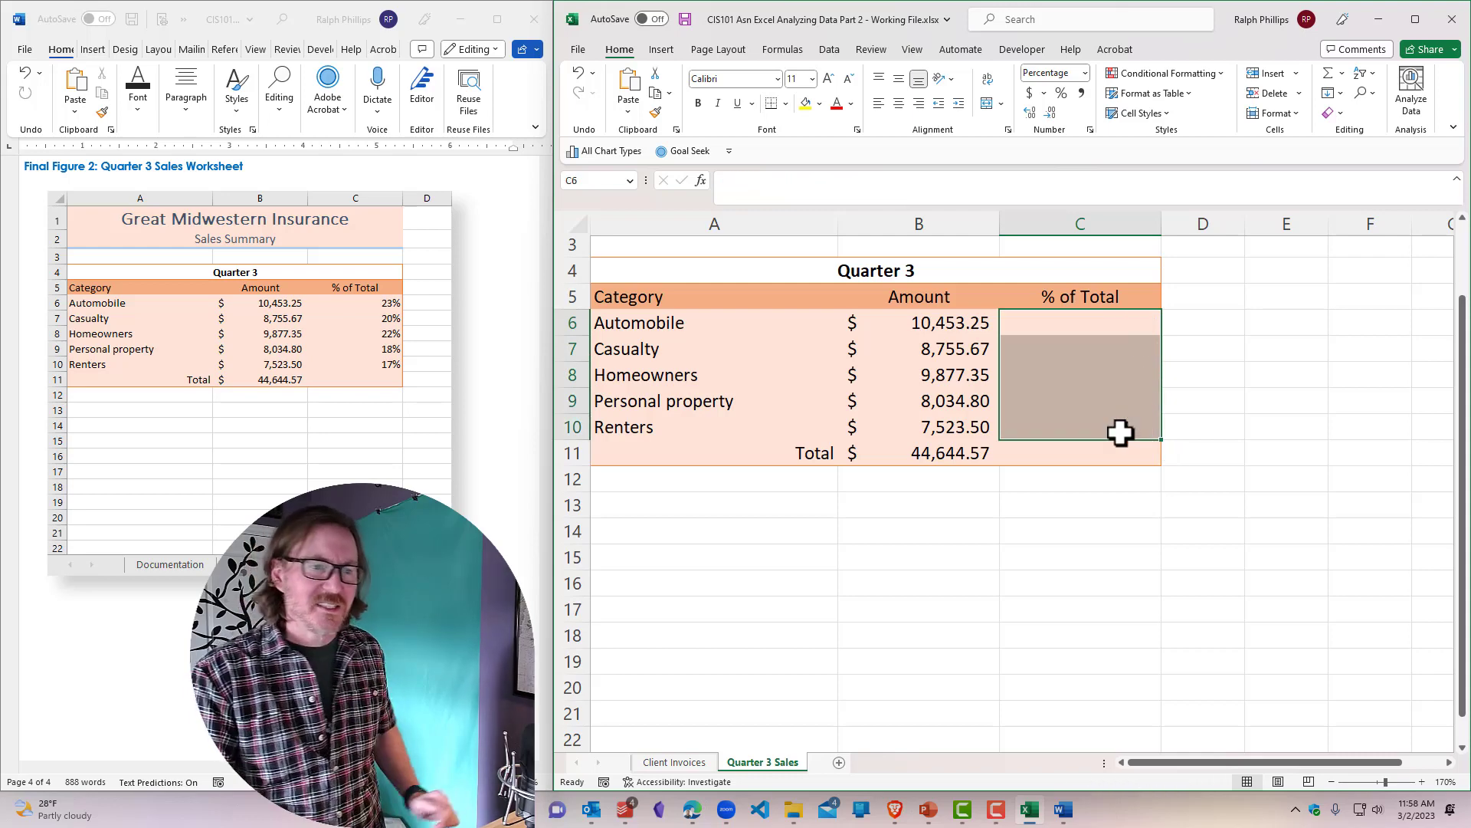
click(1148, 529)
Step: Start an IFERROR formula in C6 with S as a placeholder value and "Incorrect" as the error result
click(1057, 321)
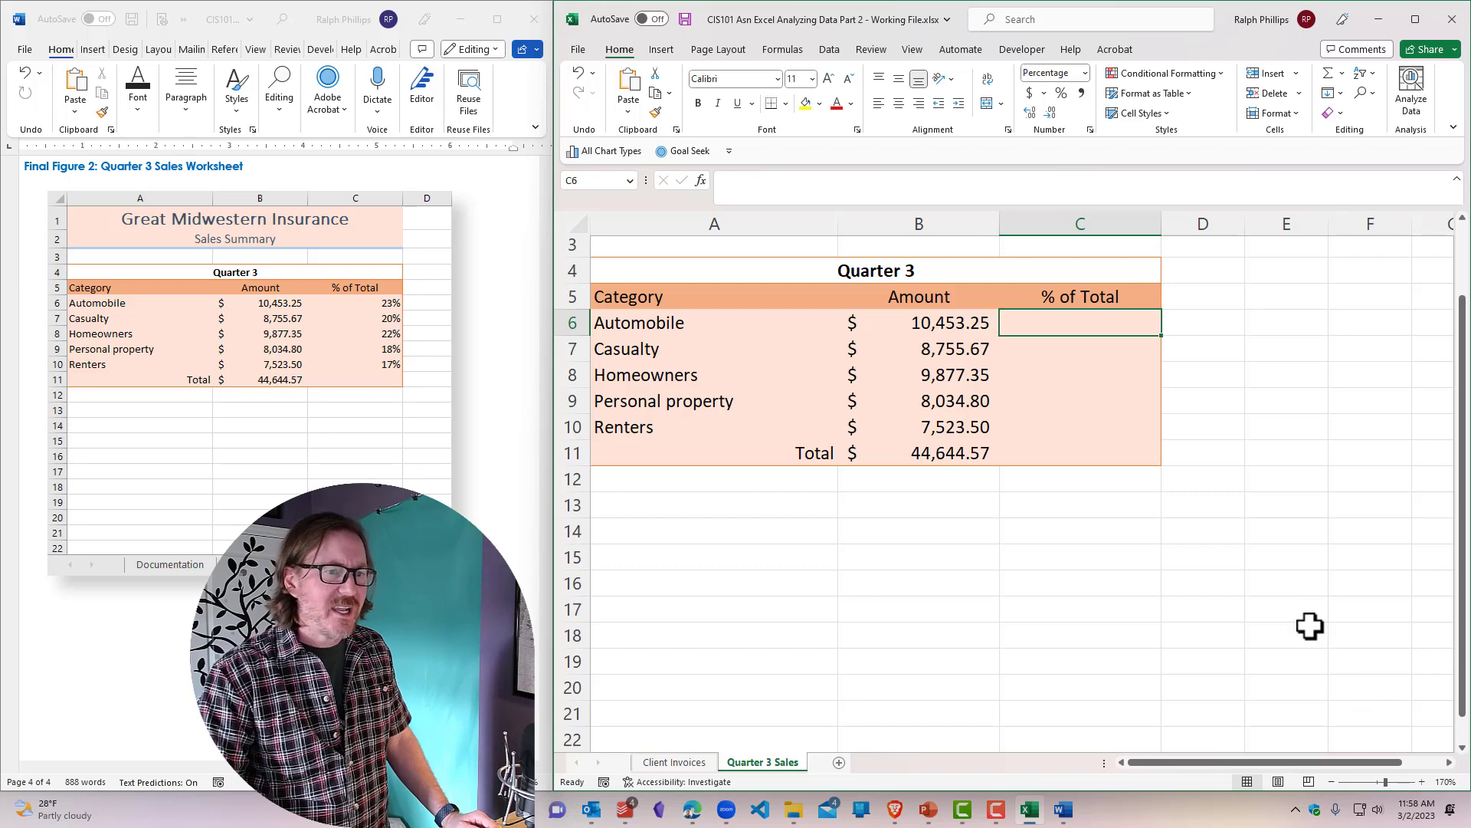
text(=IF()
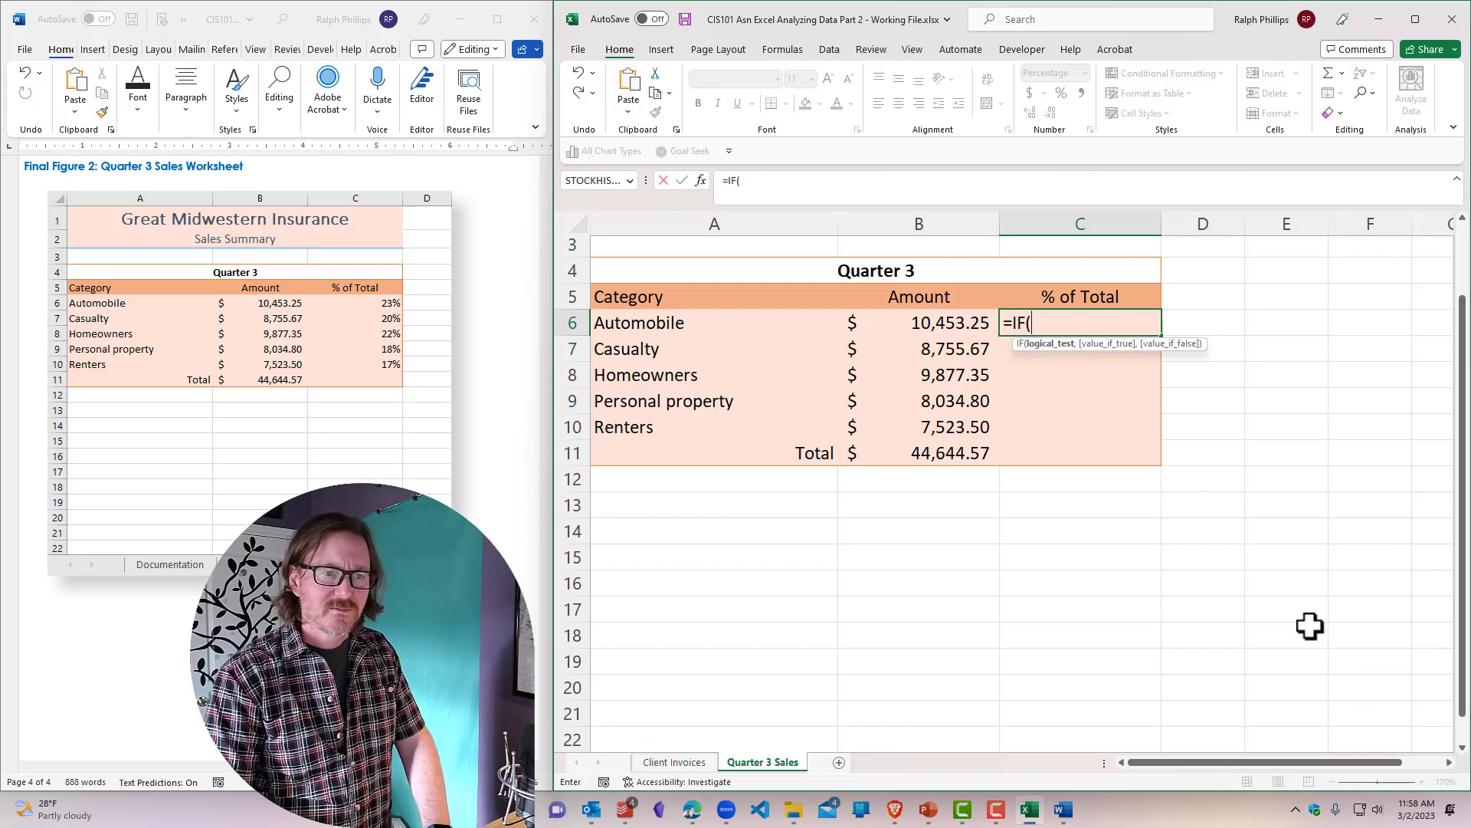
key(BackSpace)
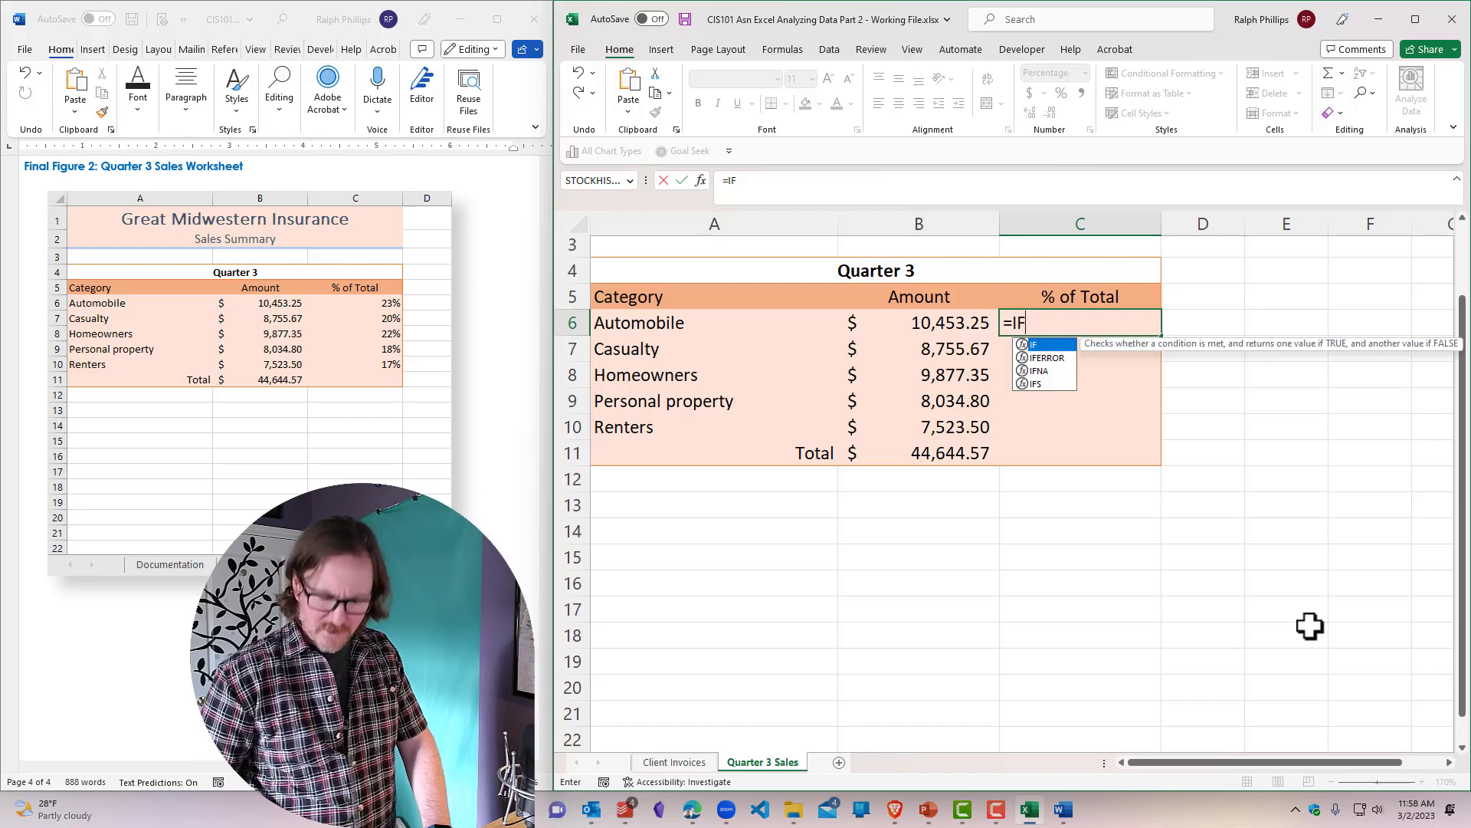
key(Down)
key(Tab)
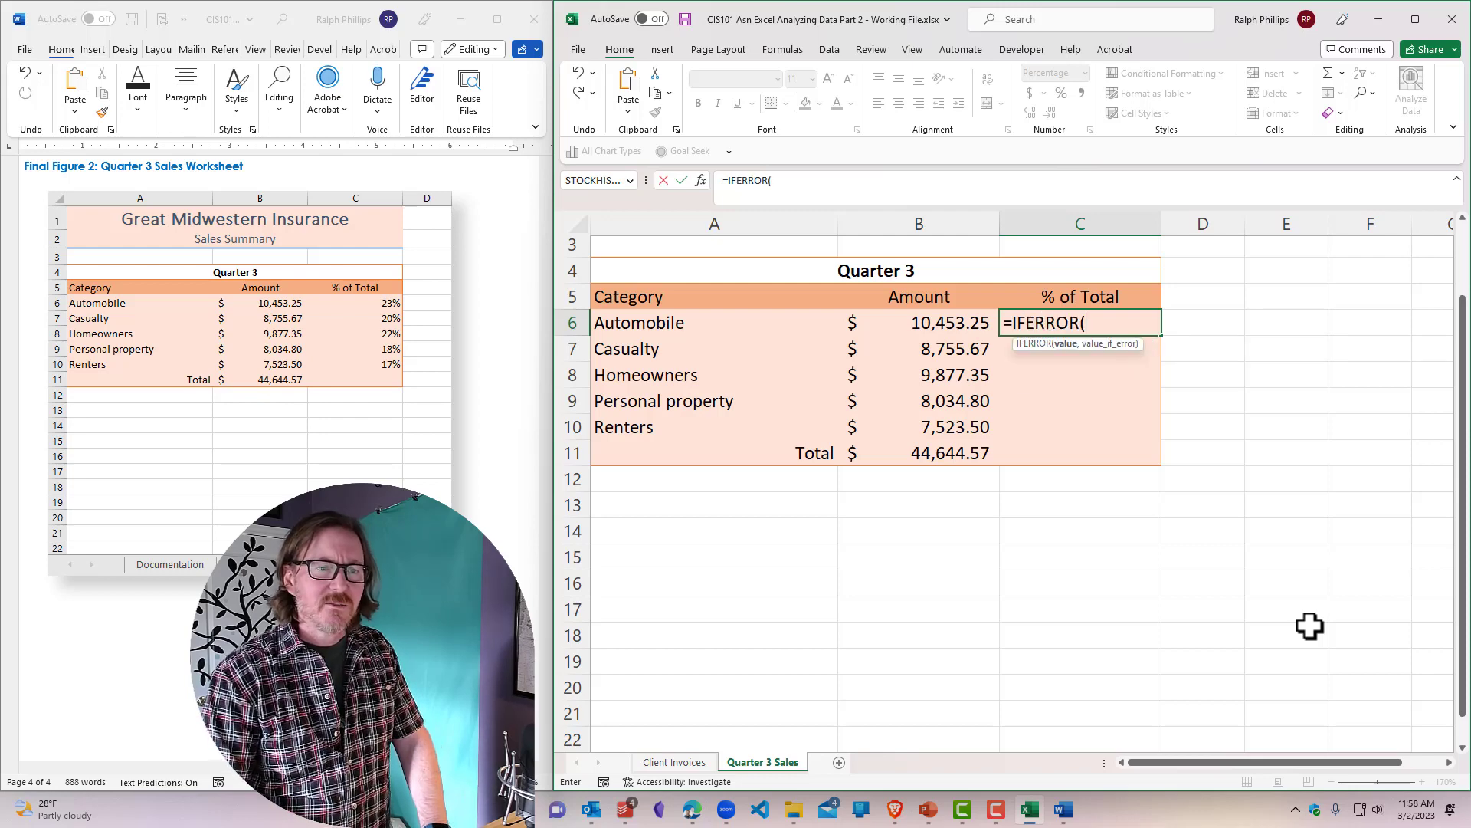
text(S,"iNCO)
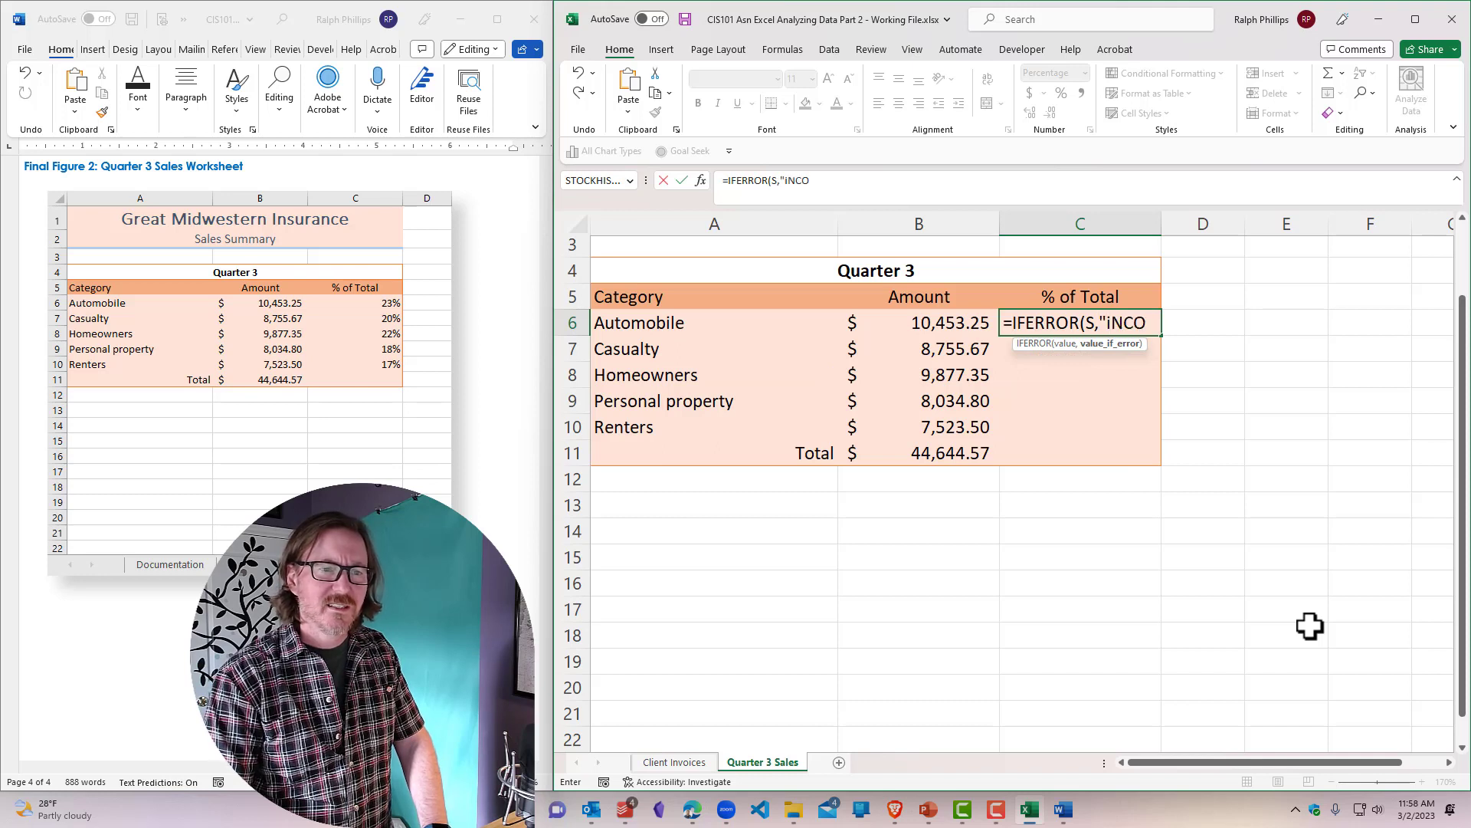
key(BackSpace)
key(BackSpace)
key(Caps_Lock)
text(Incorre)
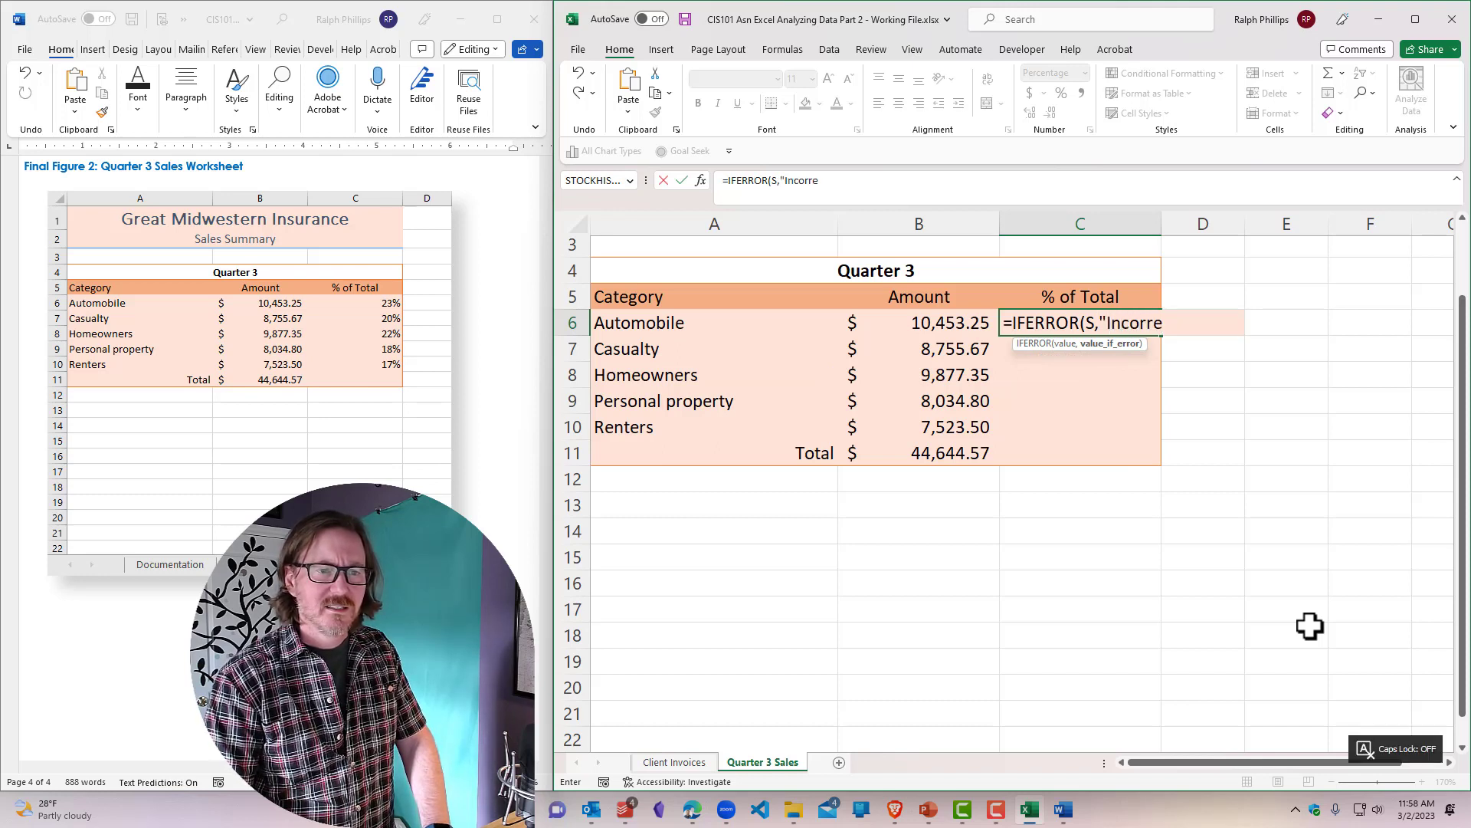
text(ct"))
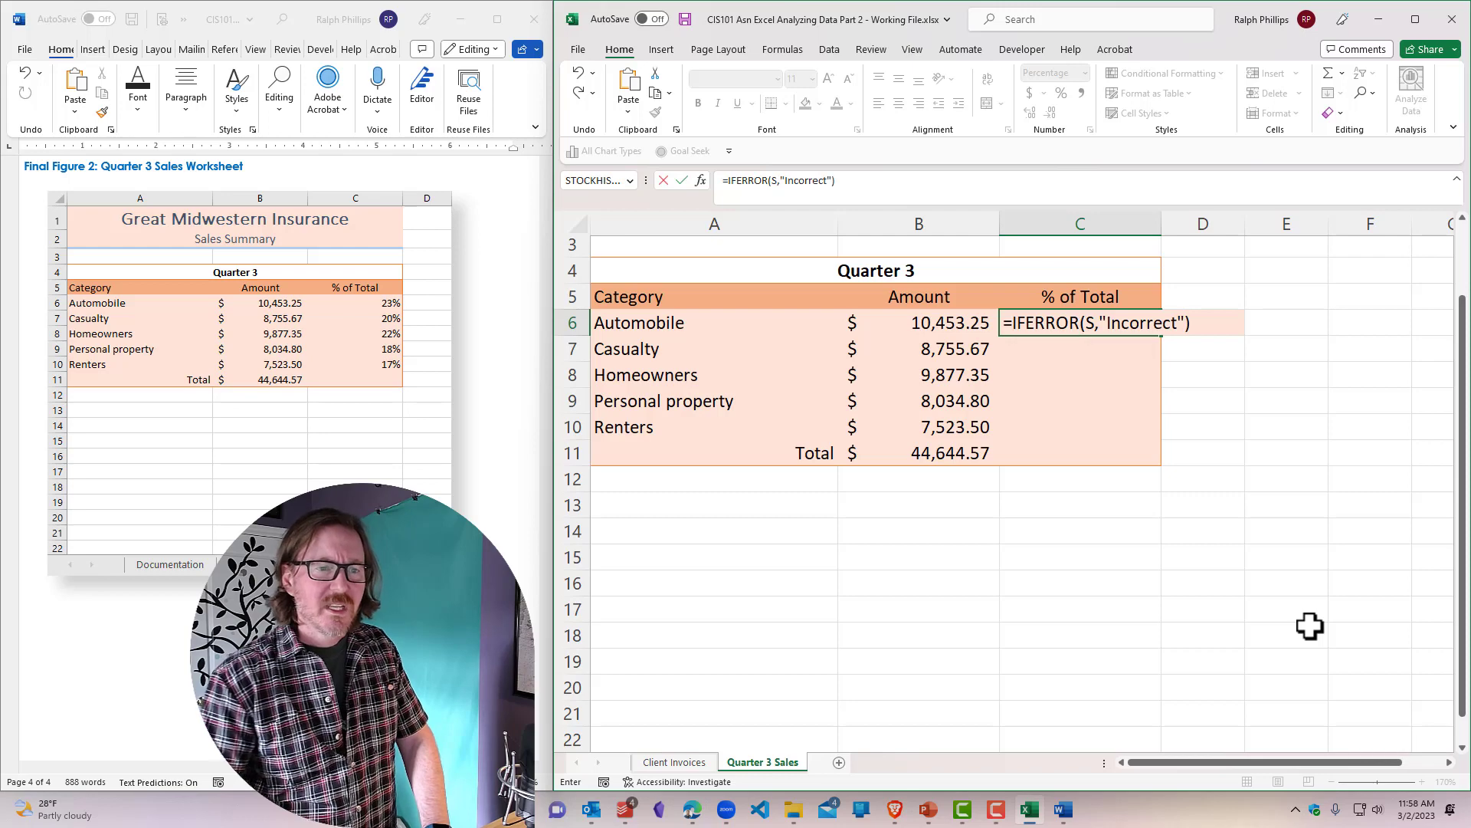
Step: Following instruction 10, replace the placeholder in the C6 formula with B6/$B$11, giving =IFERROR(B6/$B$11,"Incorrect")
click(1090, 323)
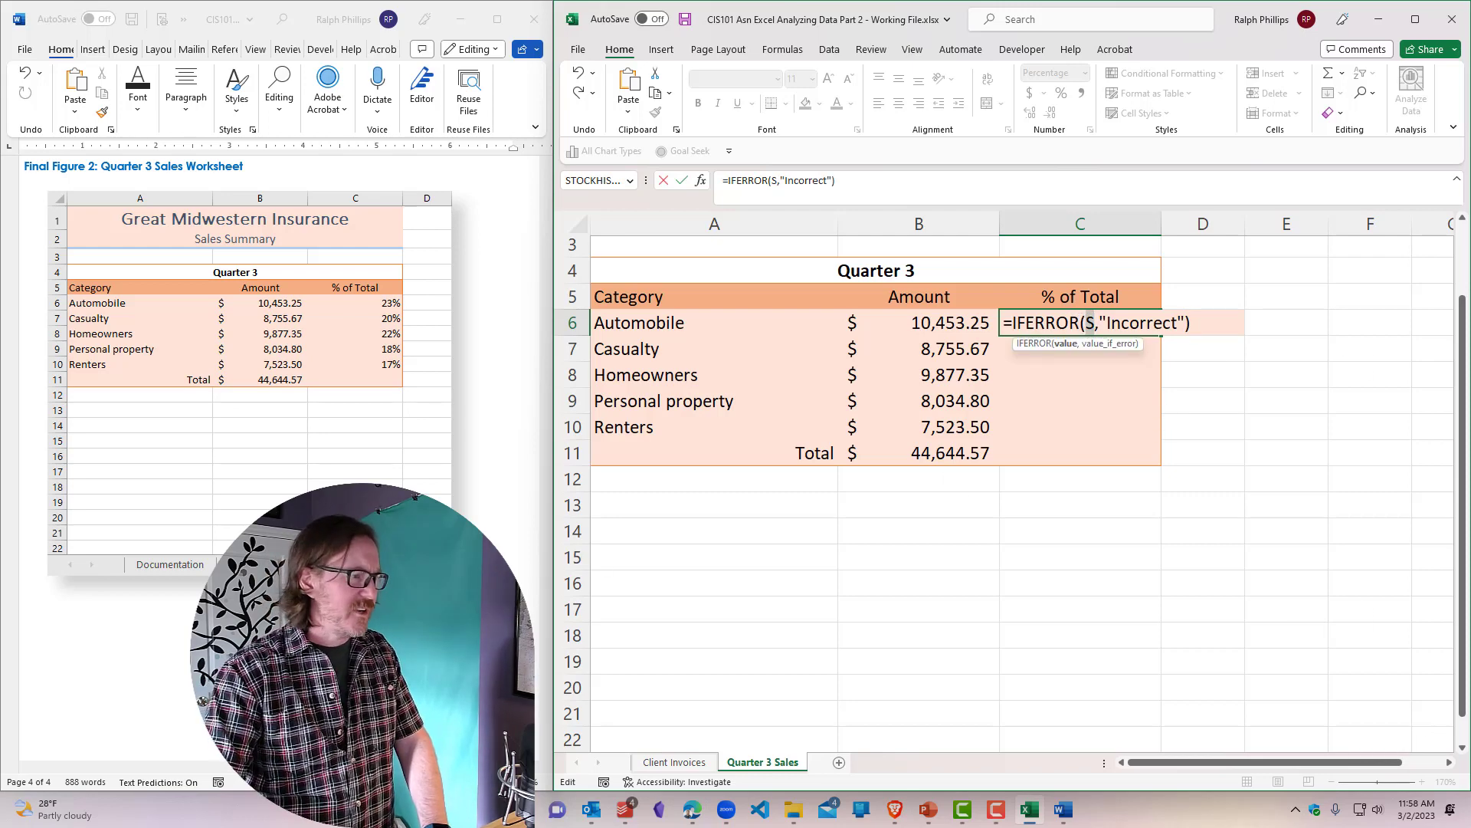
scroll(460, 552, up, 5)
scroll(279, 460, up, 10)
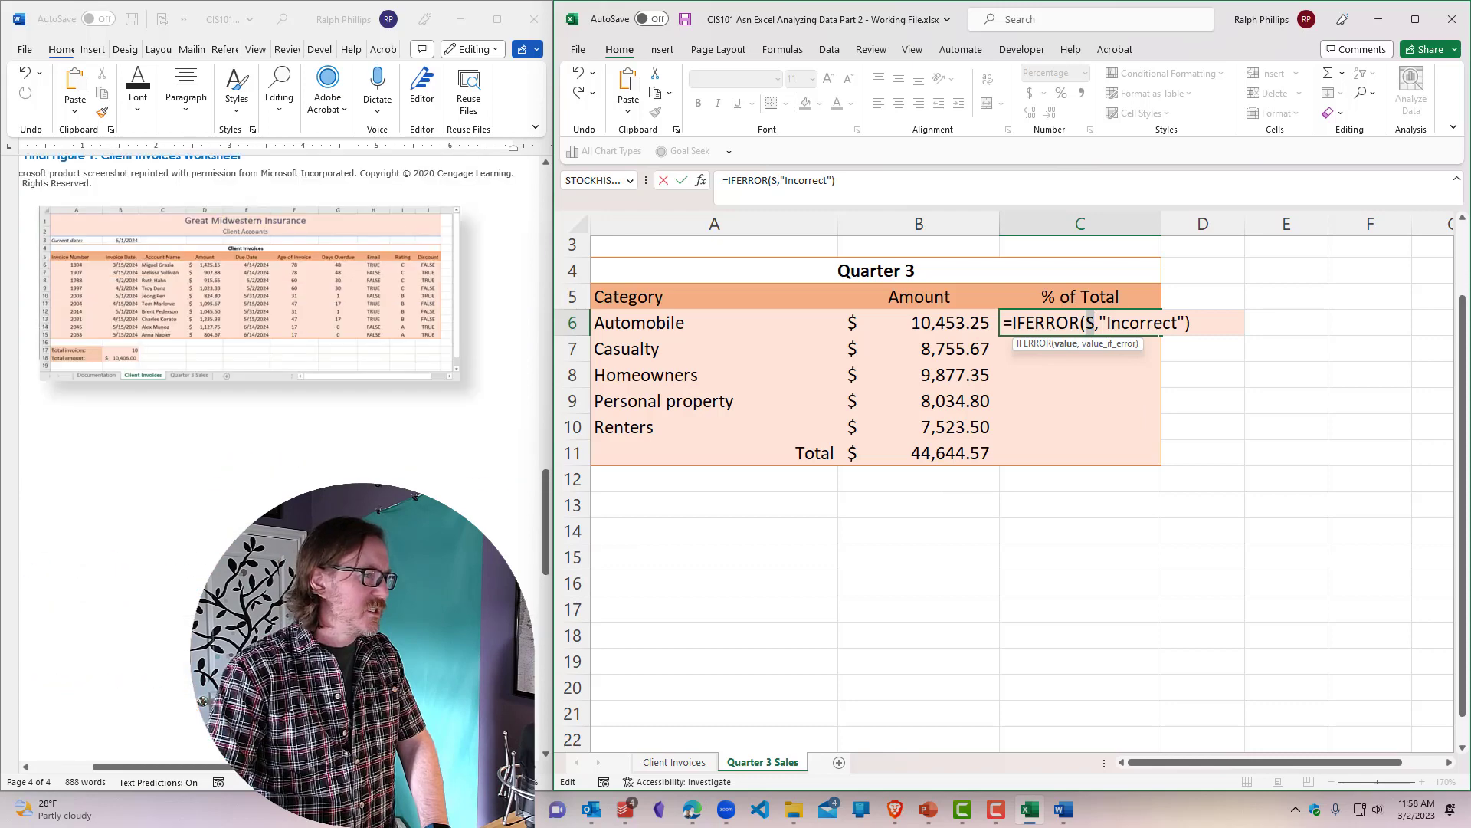
scroll(280, 459, up, 6)
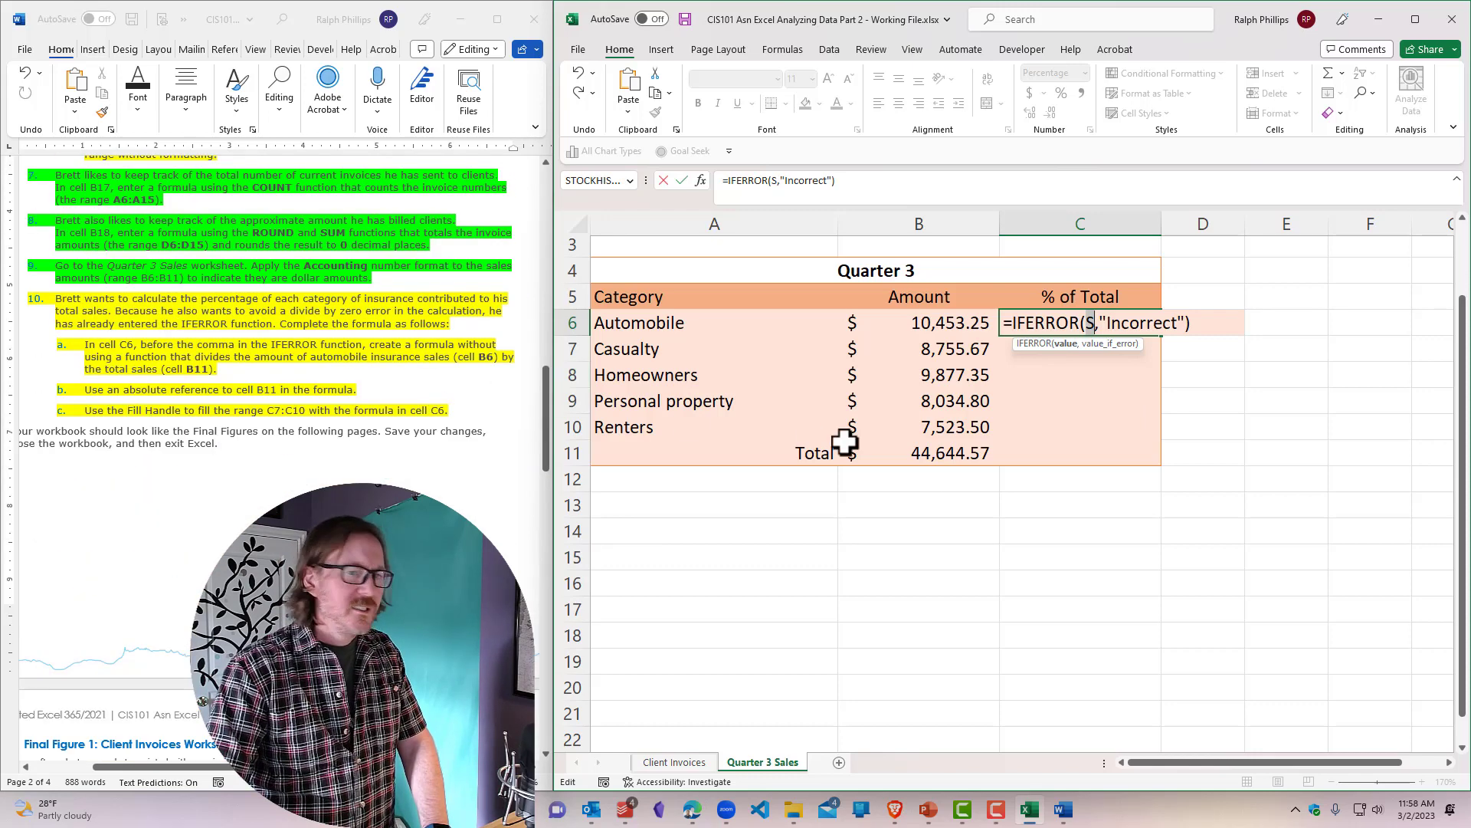
click(942, 324)
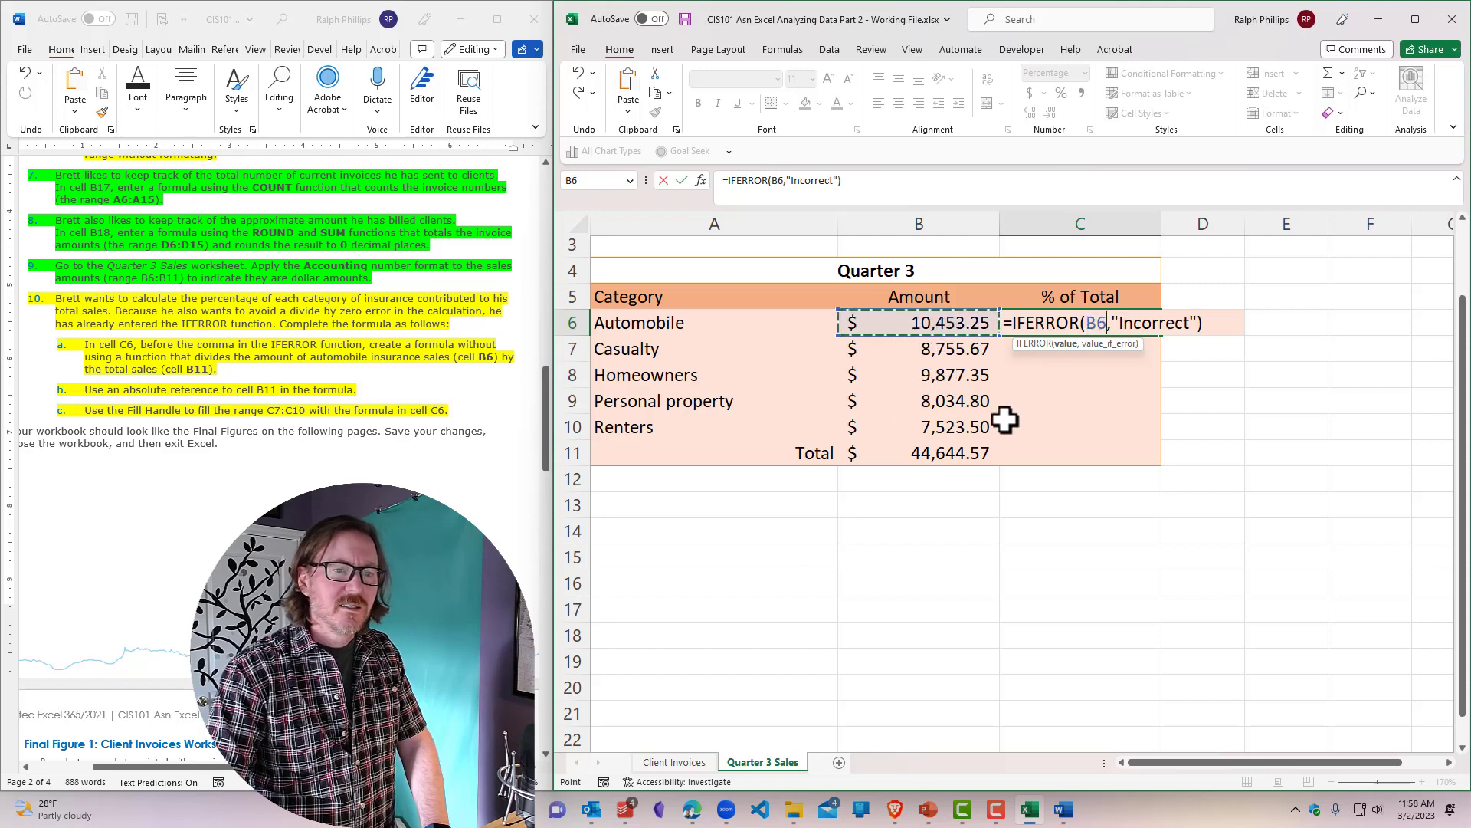
text(/)
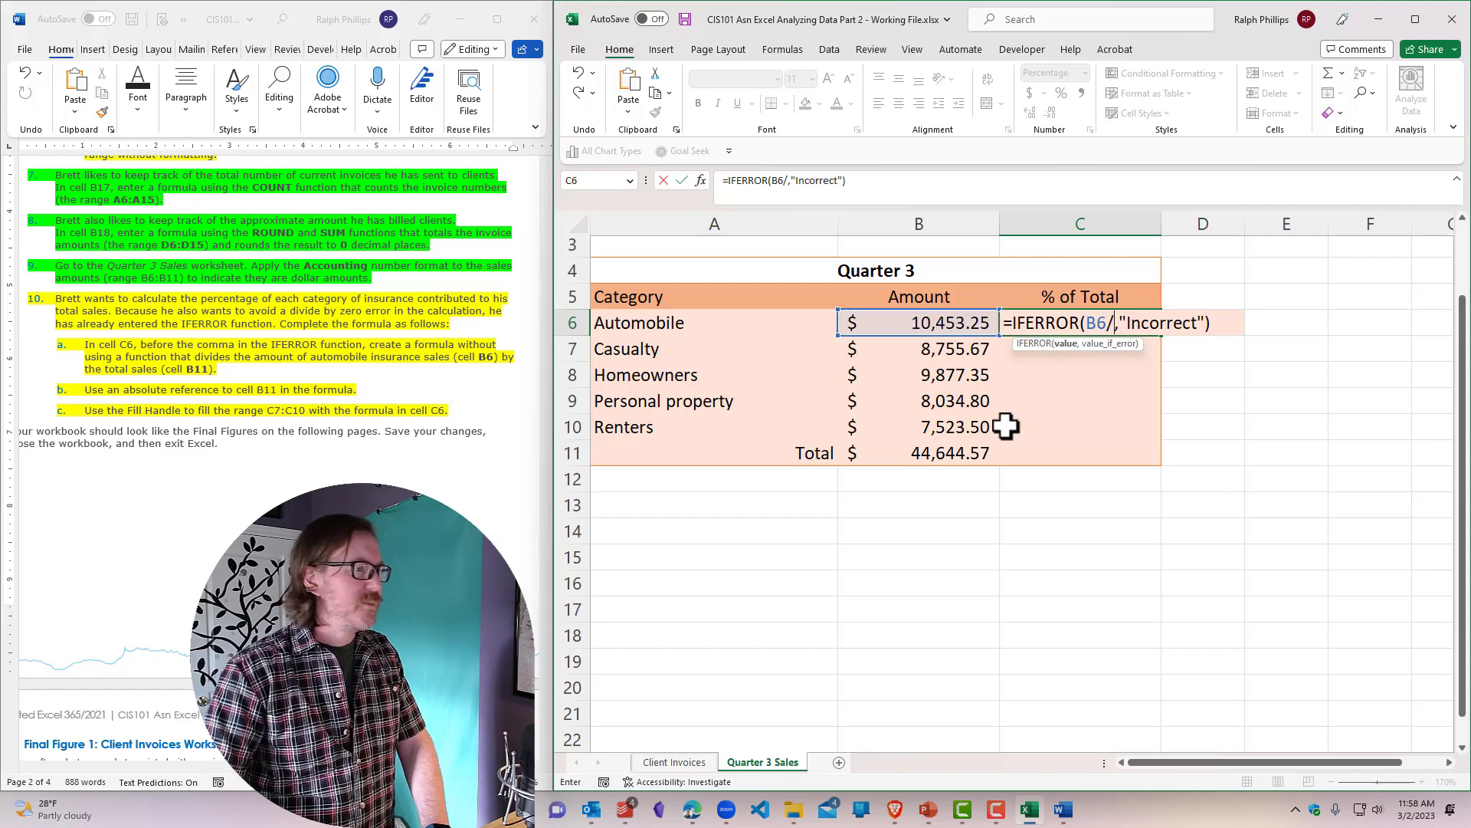
click(950, 458)
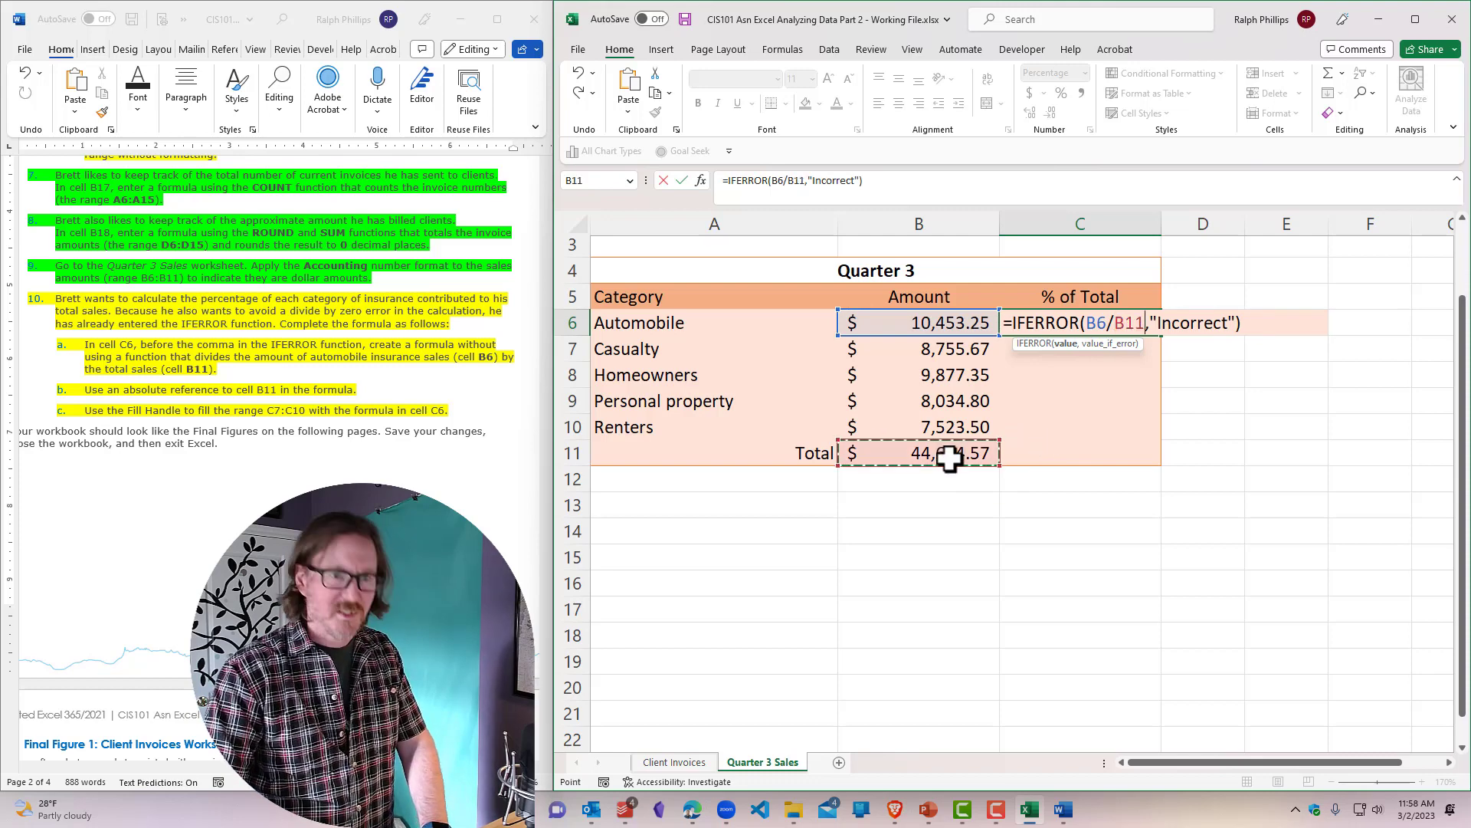
key(F4)
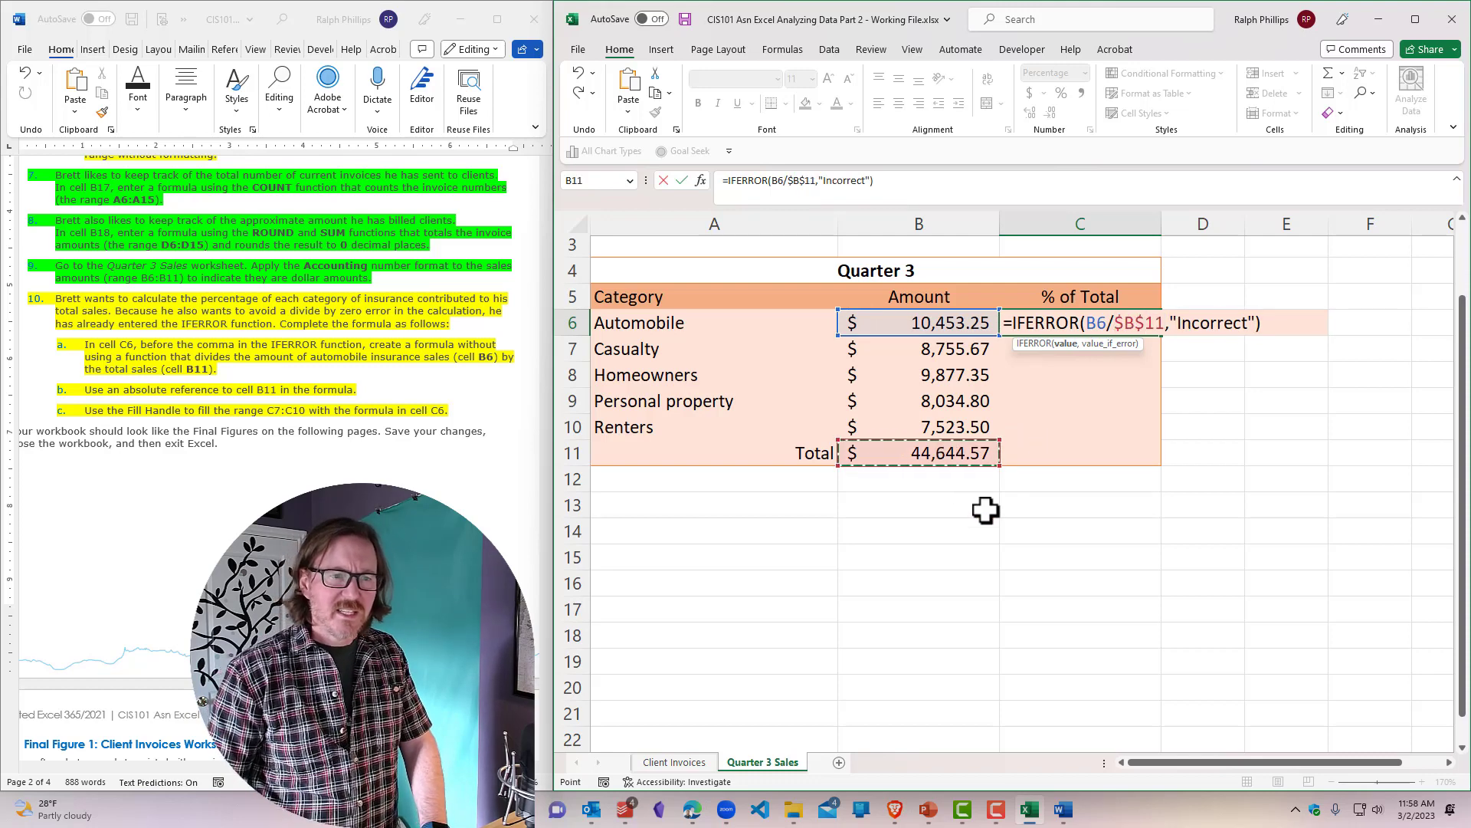
key(Return)
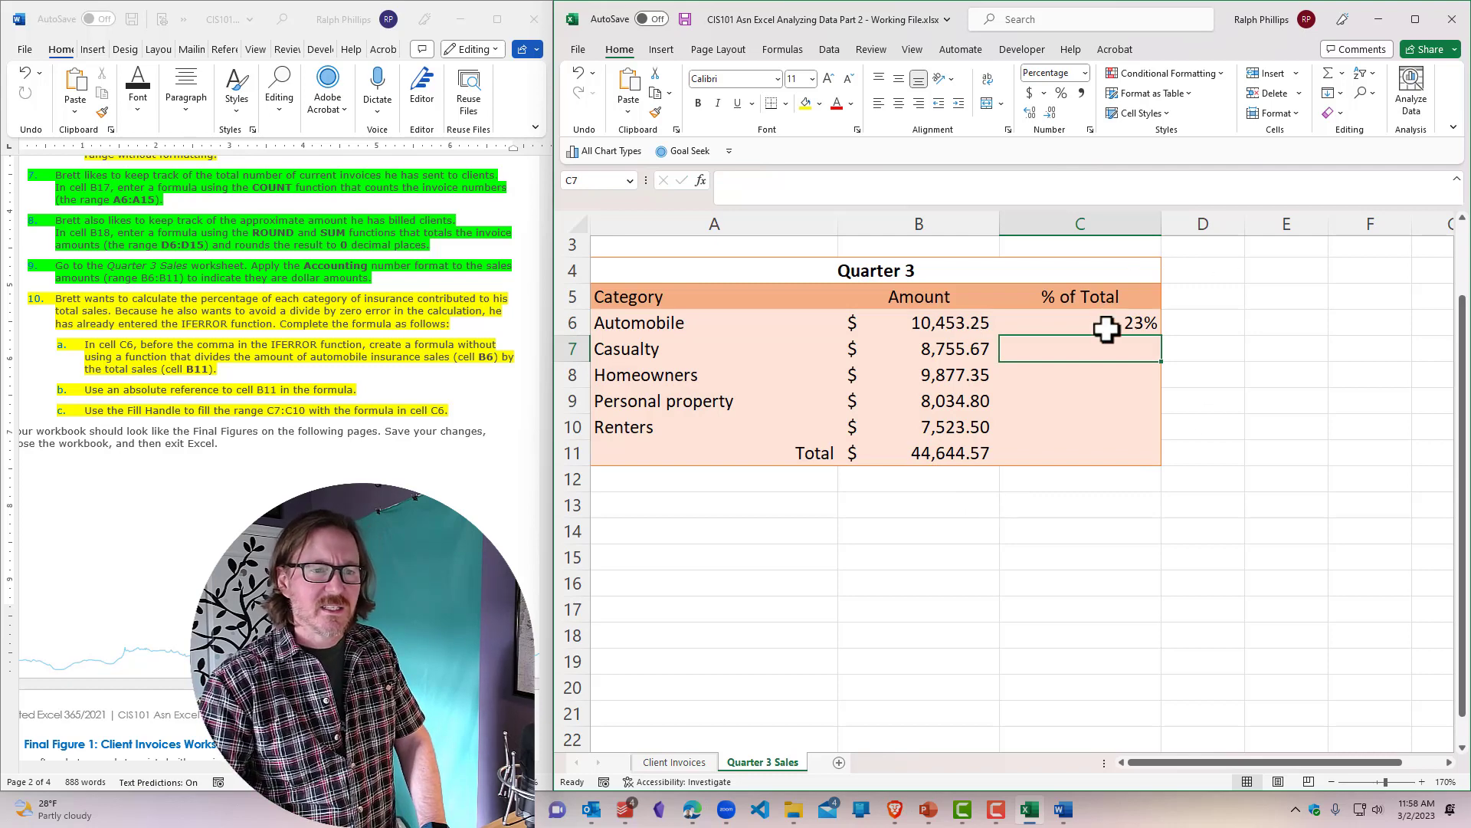
Step: Fill the C6 formula down through C10, then check the C6 formula without altering it
click(1106, 326)
drag(1160, 335, 1155, 435)
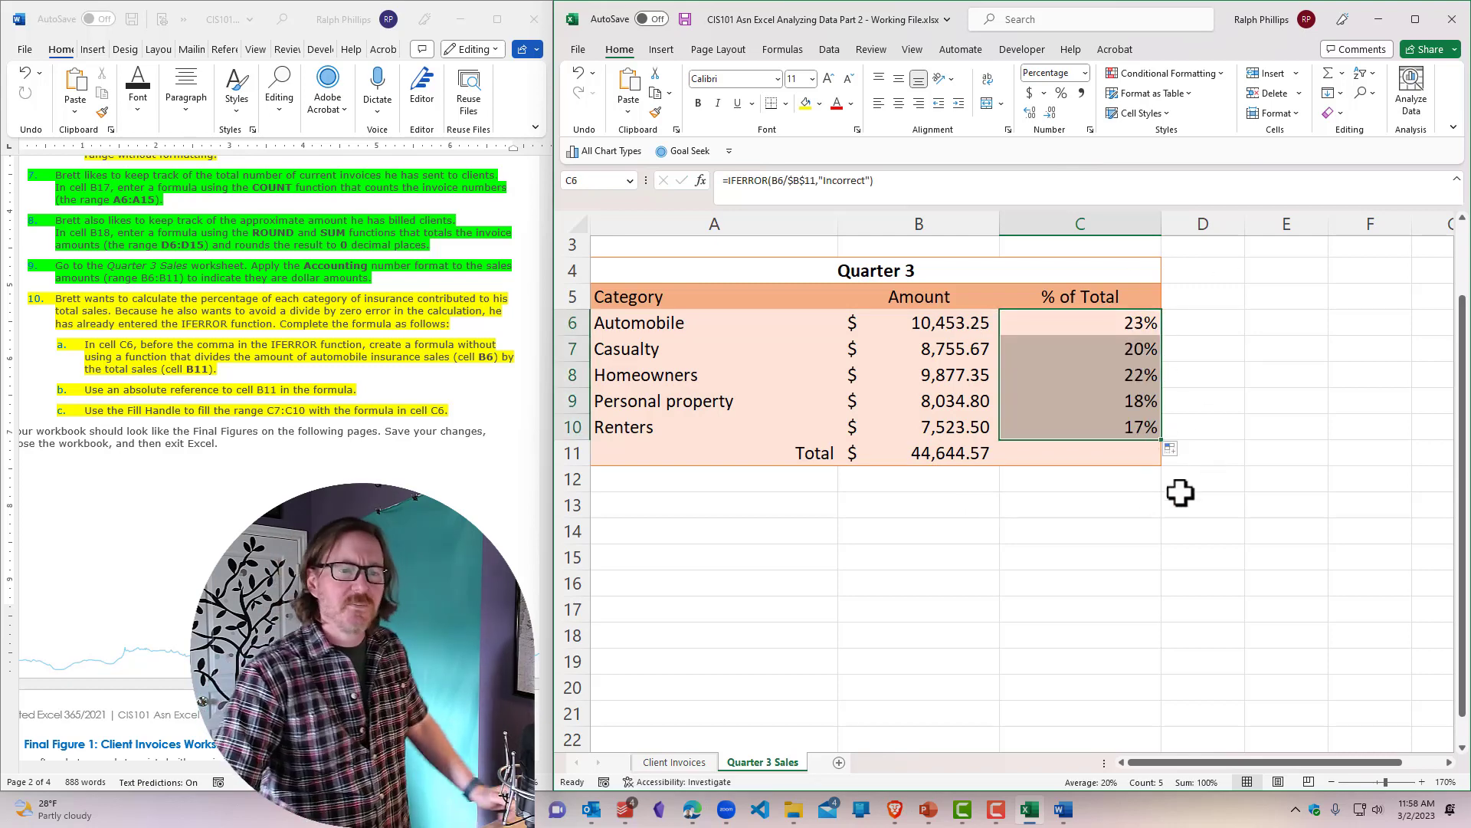
click(1150, 479)
double_click(1081, 328)
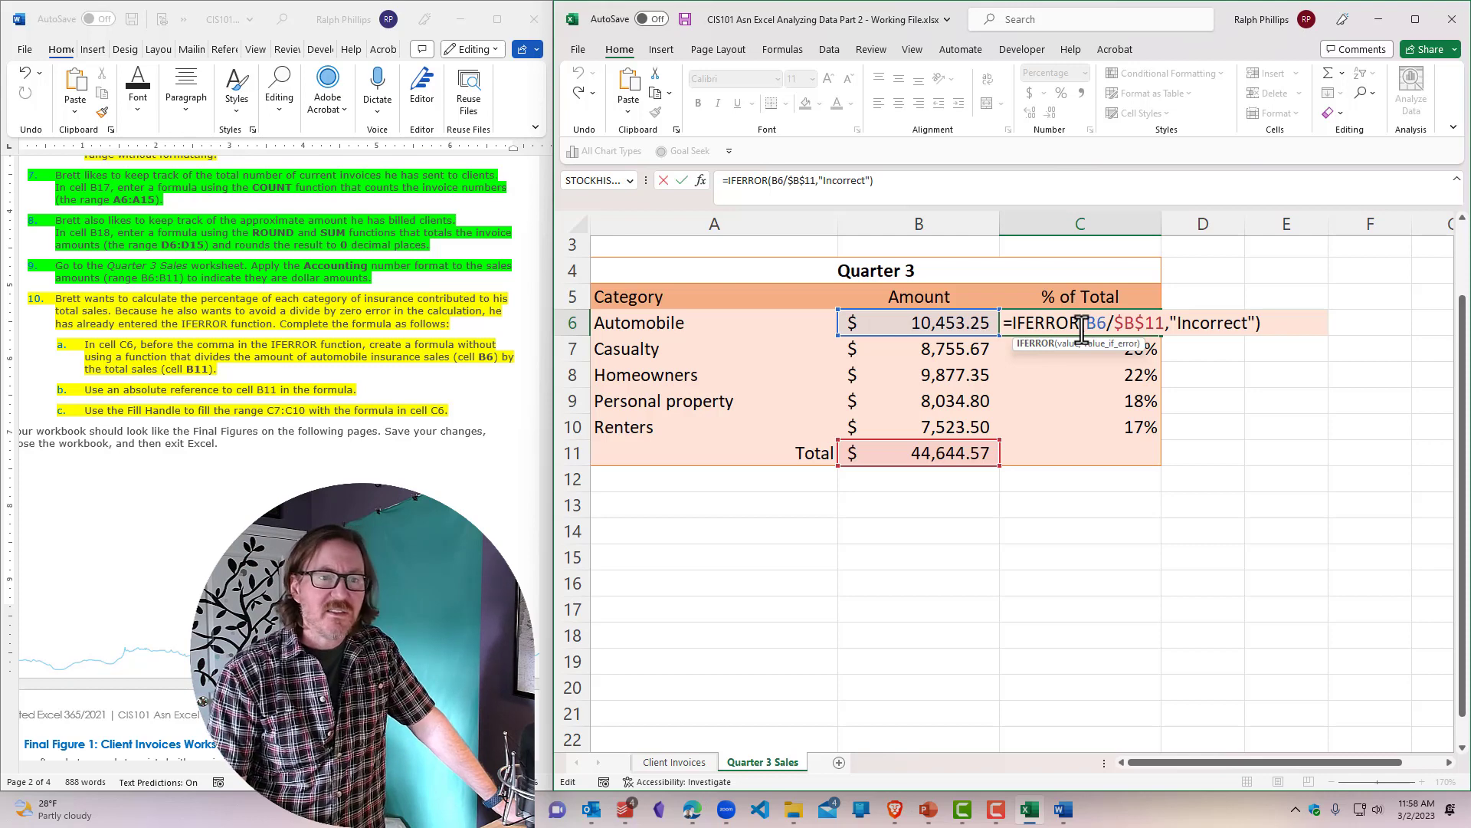
key(Return)
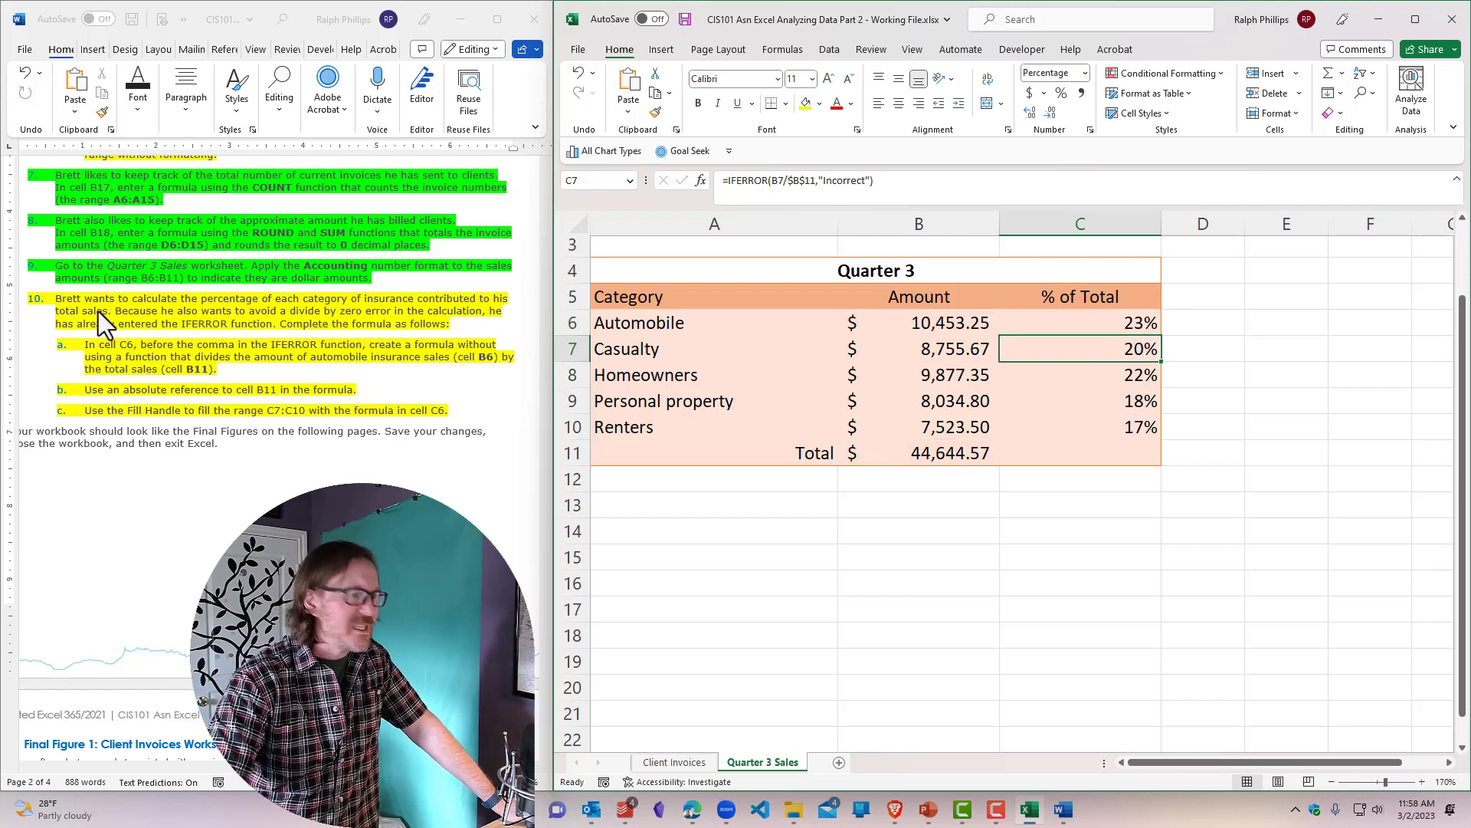
Step: Compare the whole Client Invoices worksheet with Final Figure 1 in the Word instructions, including the total amount formula in B18
scroll(260, 453, down, 3)
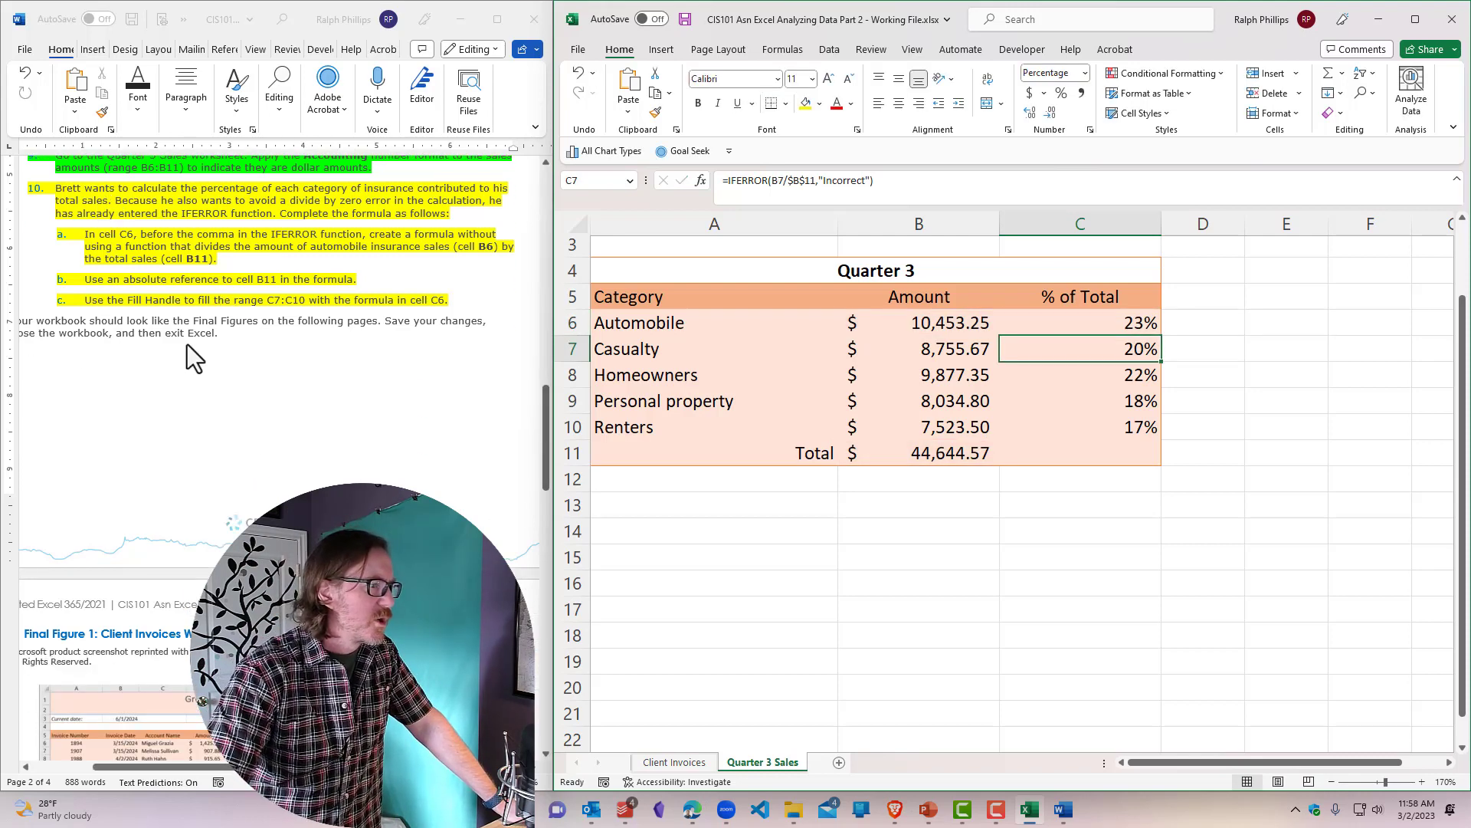
scroll(338, 446, down, 13)
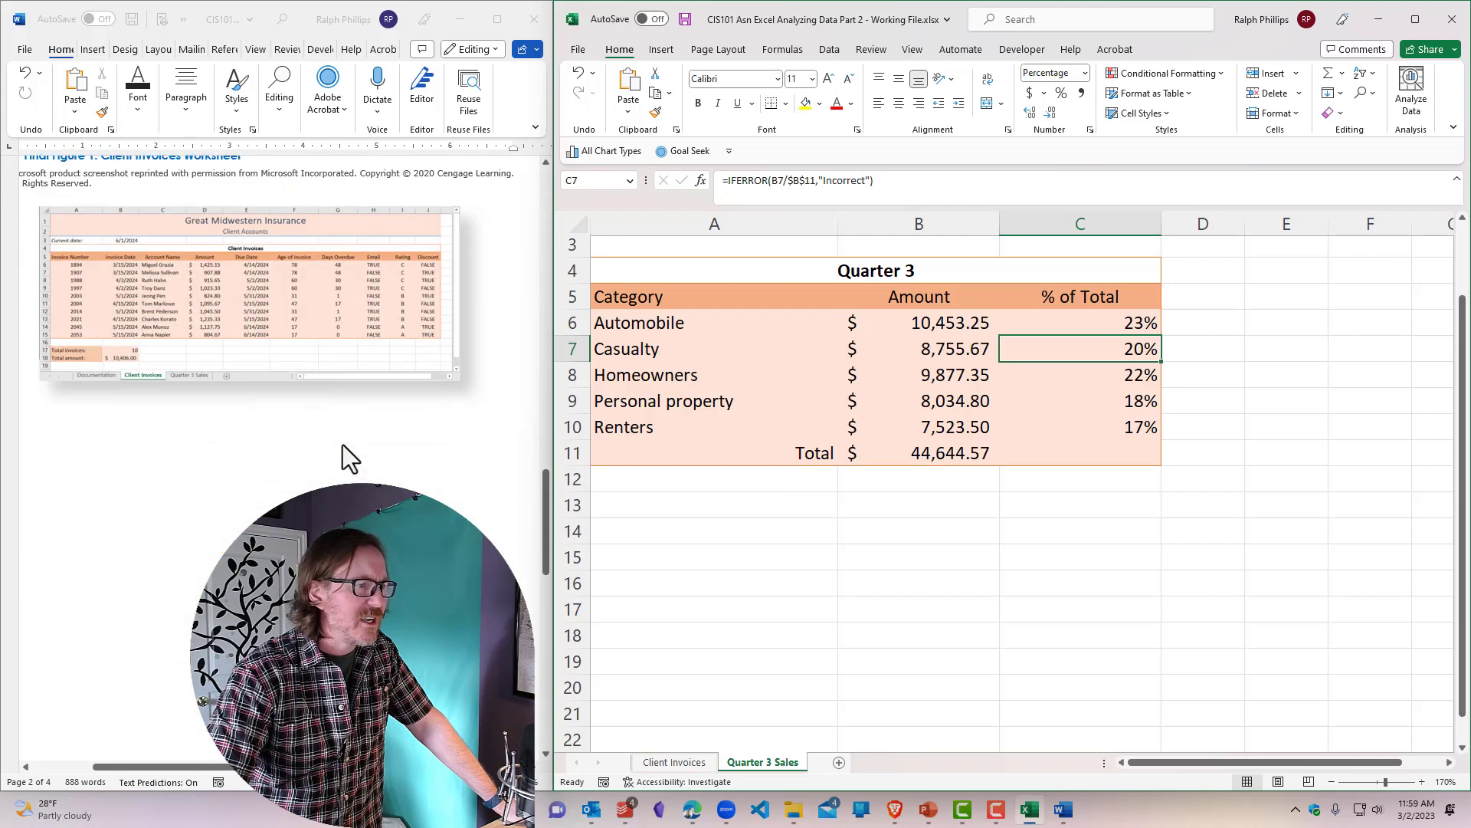
scroll(343, 444, up, 1)
click(699, 764)
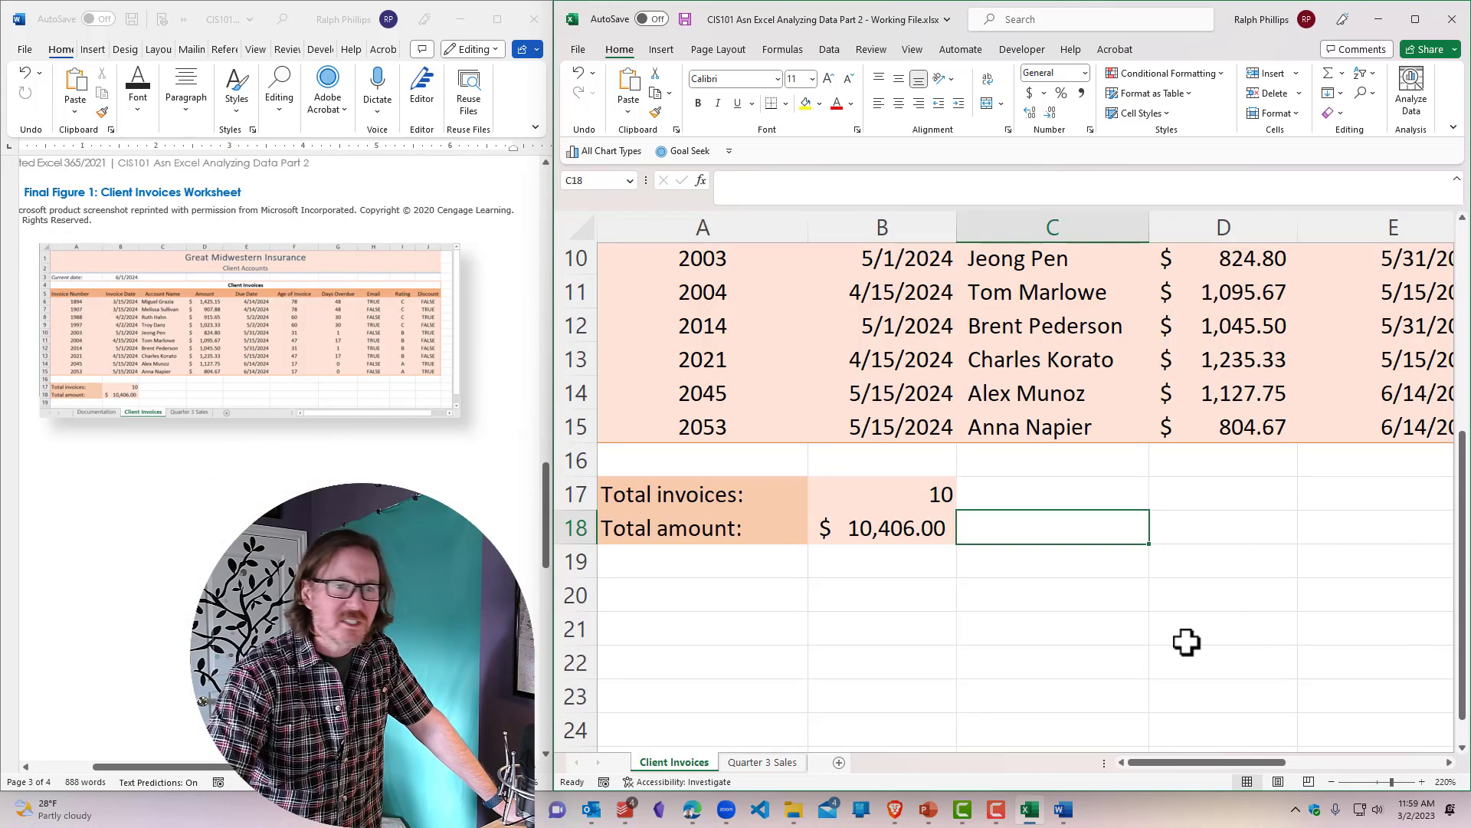
click(1331, 782)
click(1331, 782)
click(1331, 782)
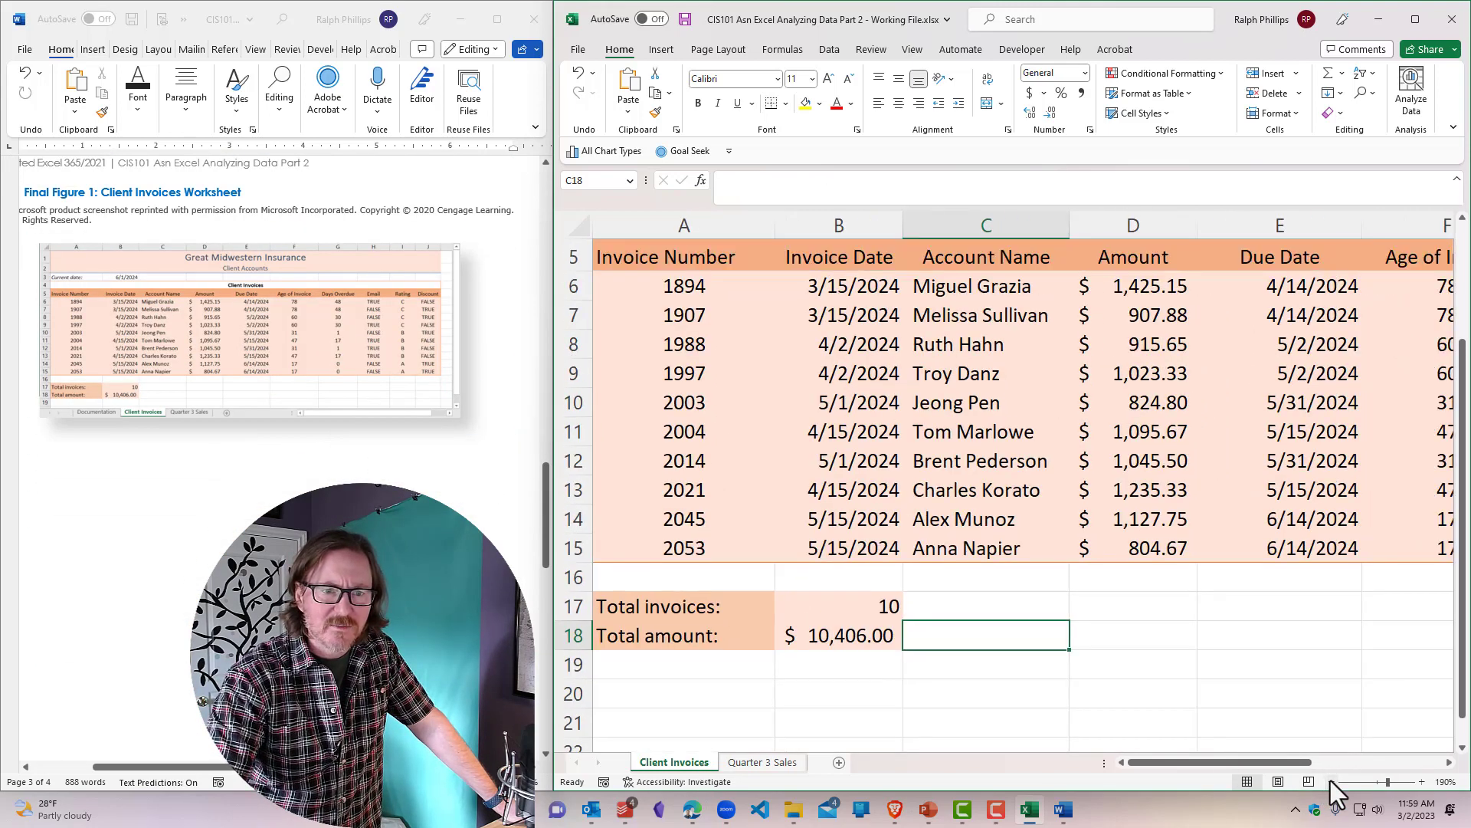
click(1331, 782)
click(1331, 782)
click(1331, 782)
click(1331, 782)
click(1331, 782)
click(1331, 782)
click(1331, 782)
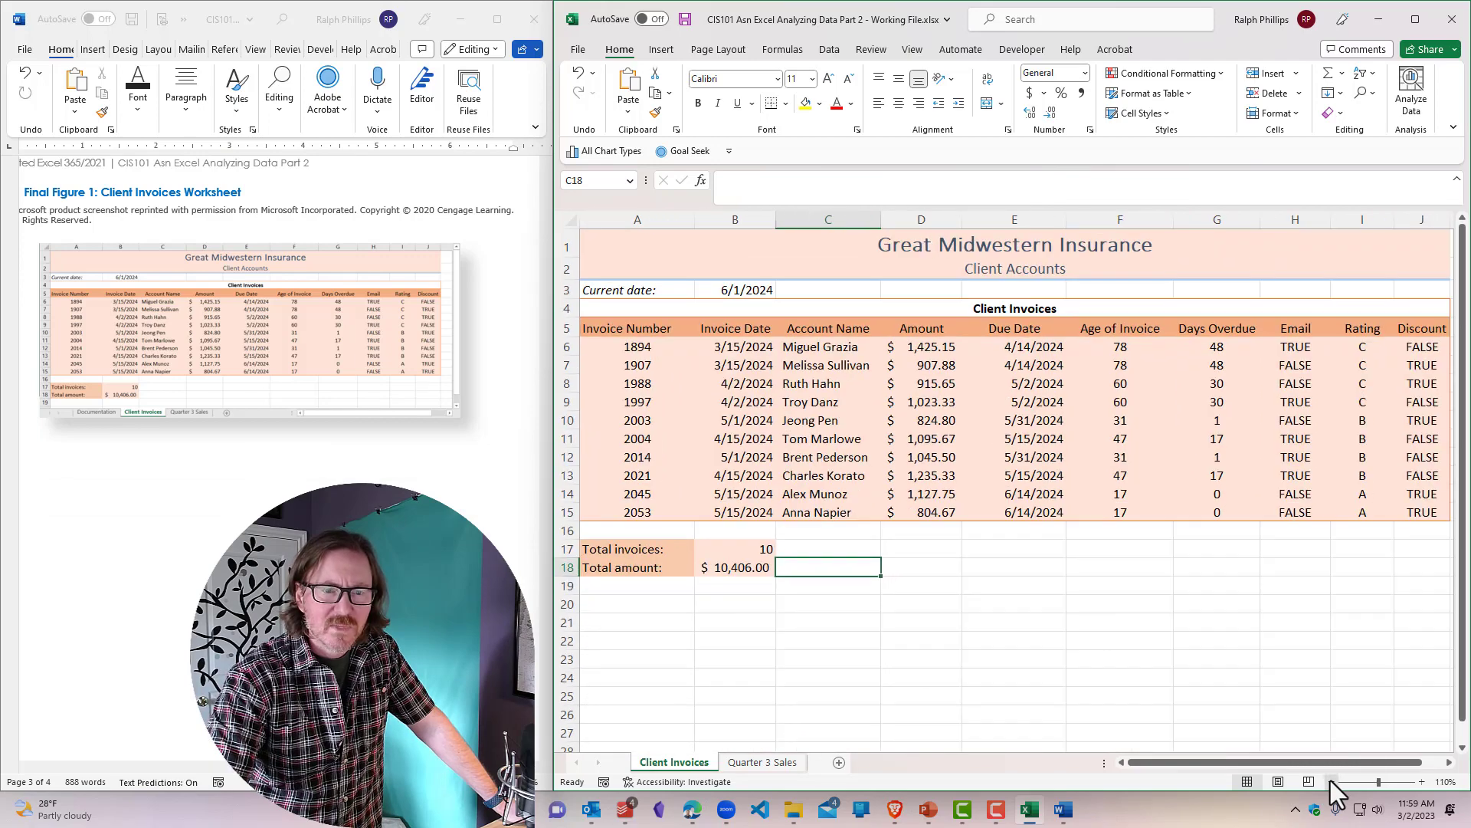
click(1331, 782)
scroll(1122, 579, down, 1)
scroll(1119, 567, up, 1)
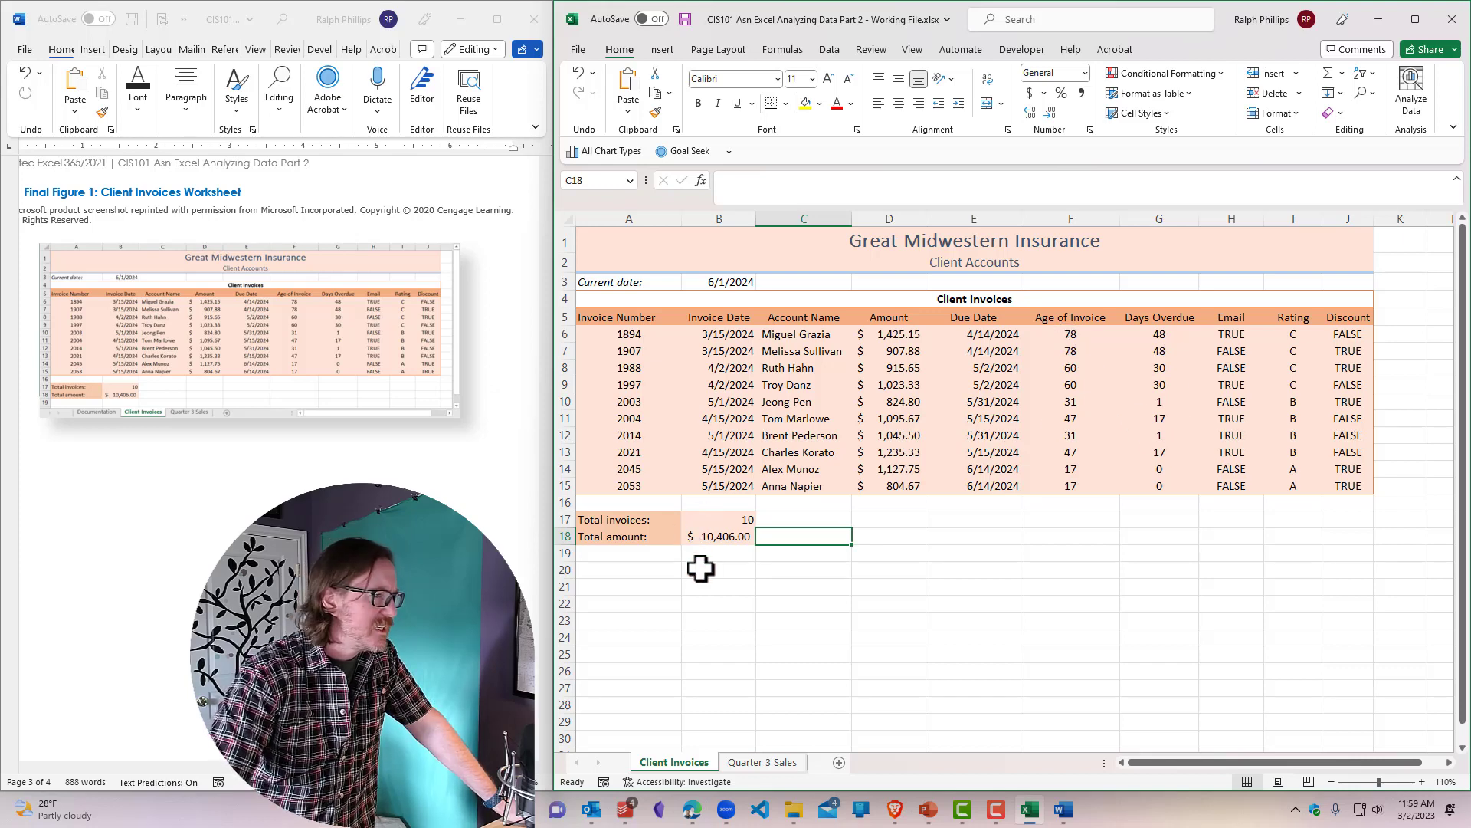
click(717, 538)
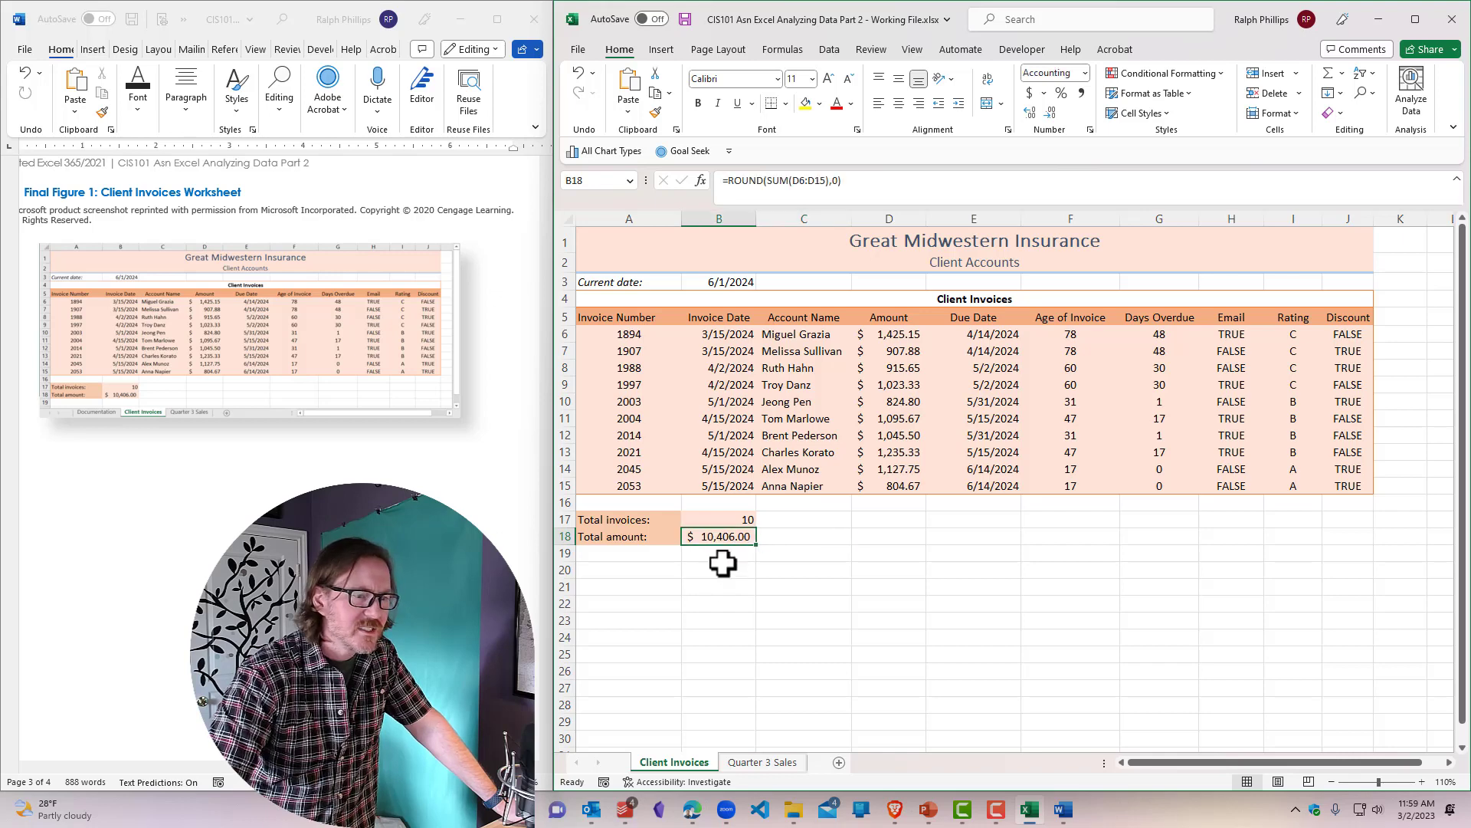
Step: Compare the Quarter 3 Sales worksheet with its final figure in the Word instructions, then save the workbook
click(767, 763)
scroll(276, 383, down, 10)
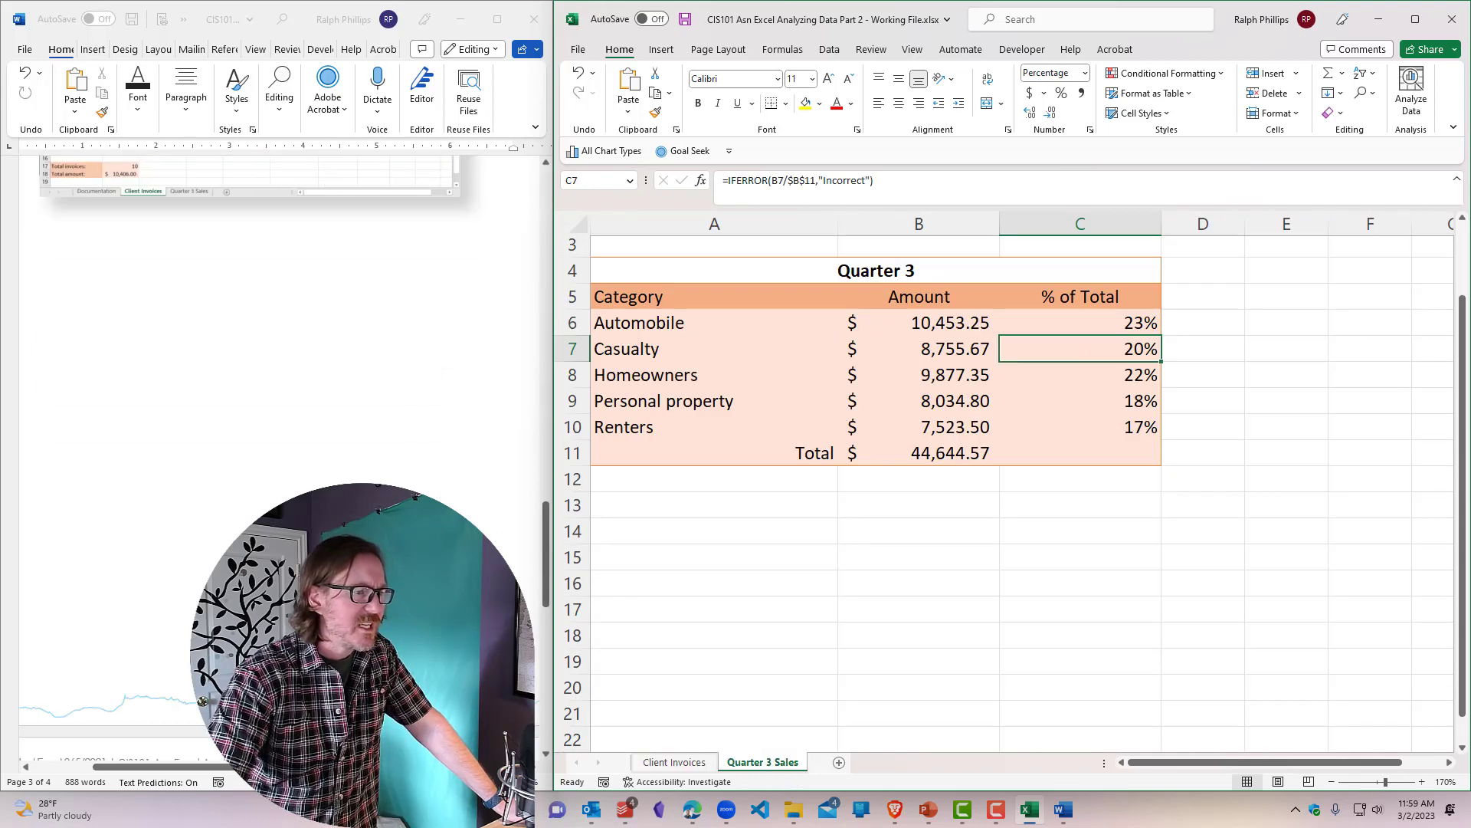
scroll(253, 383, down, 3)
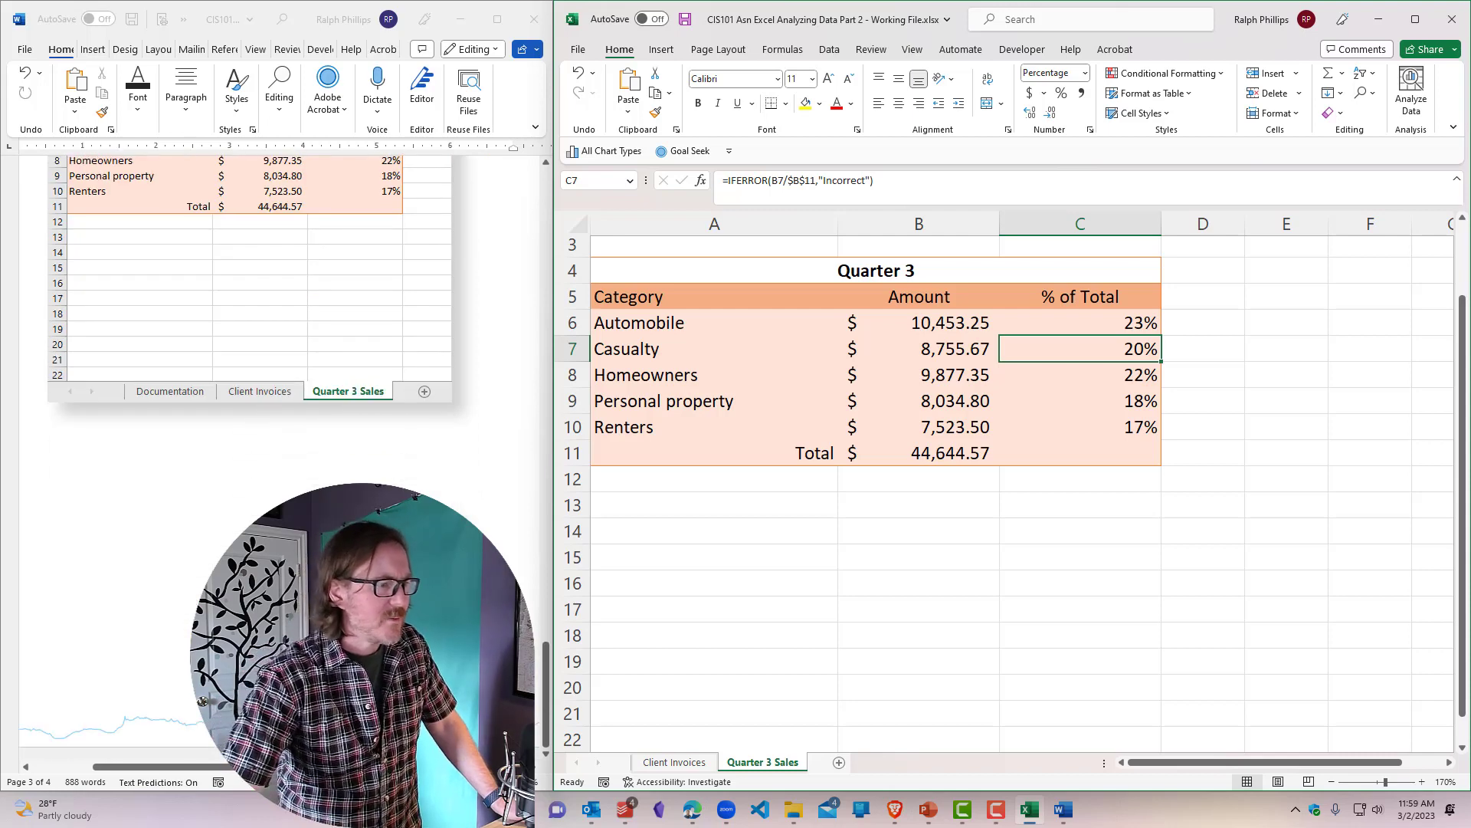
click(882, 585)
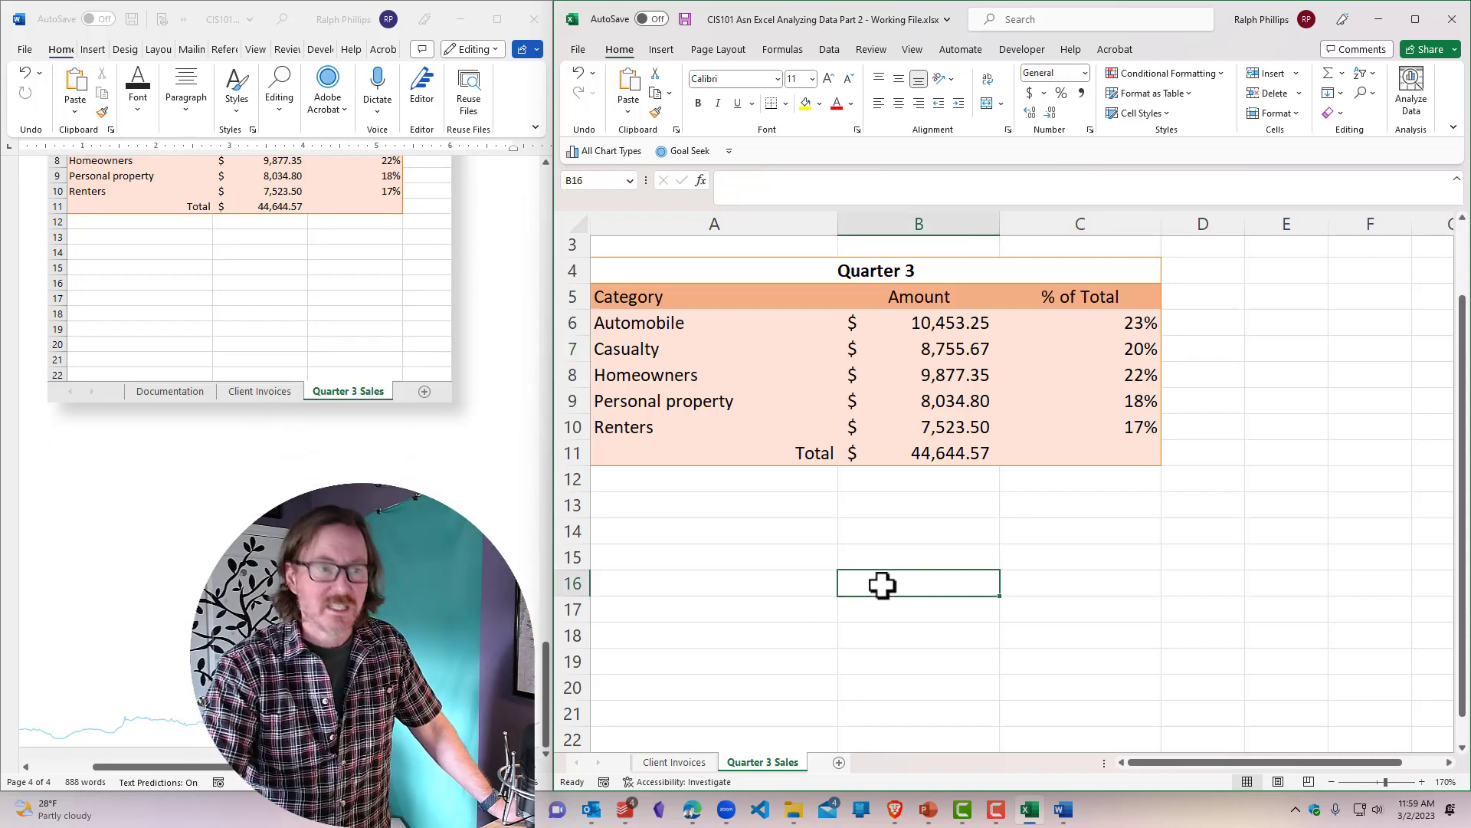
click(685, 19)
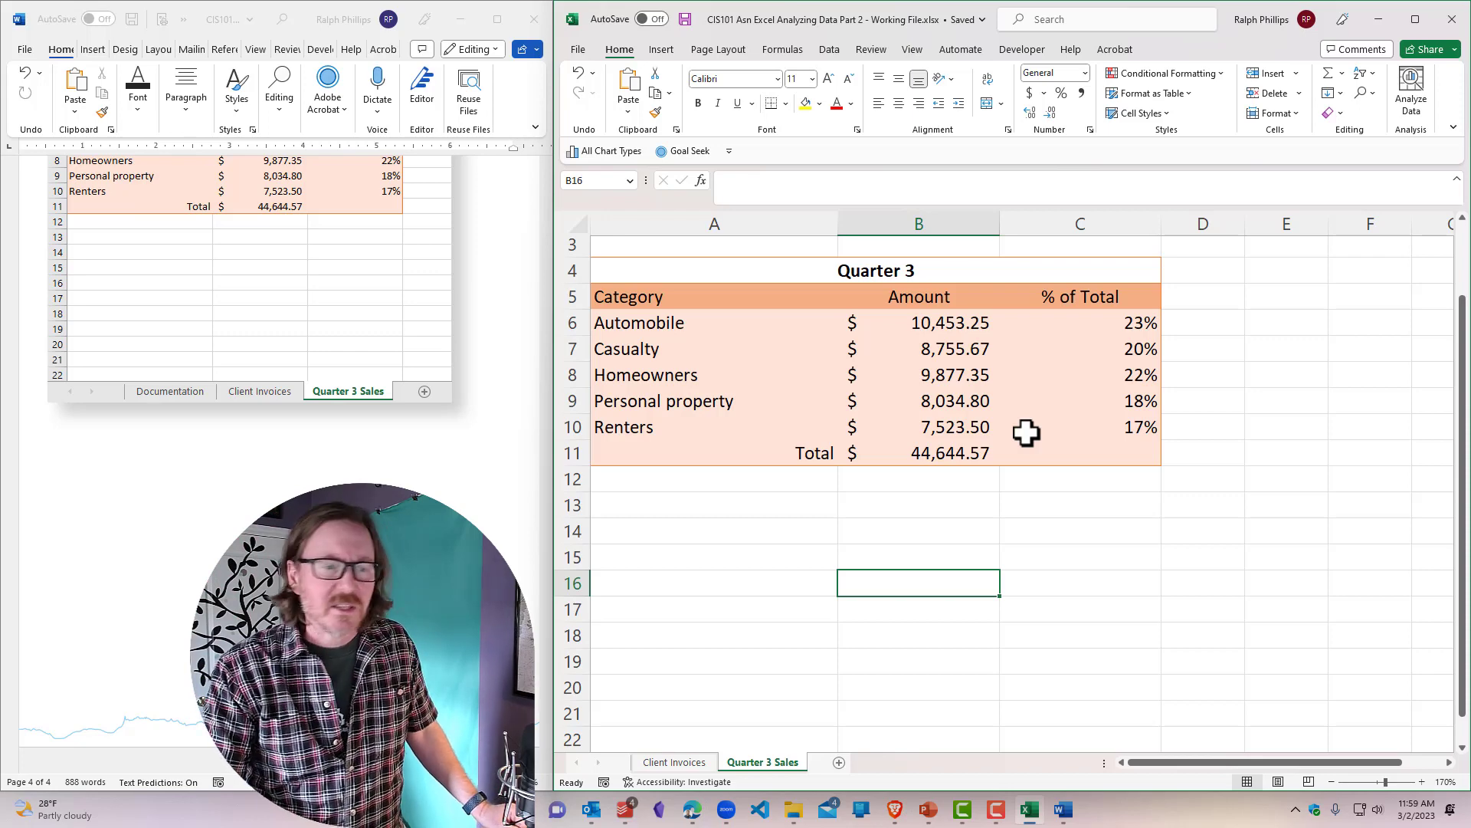
click(1252, 508)
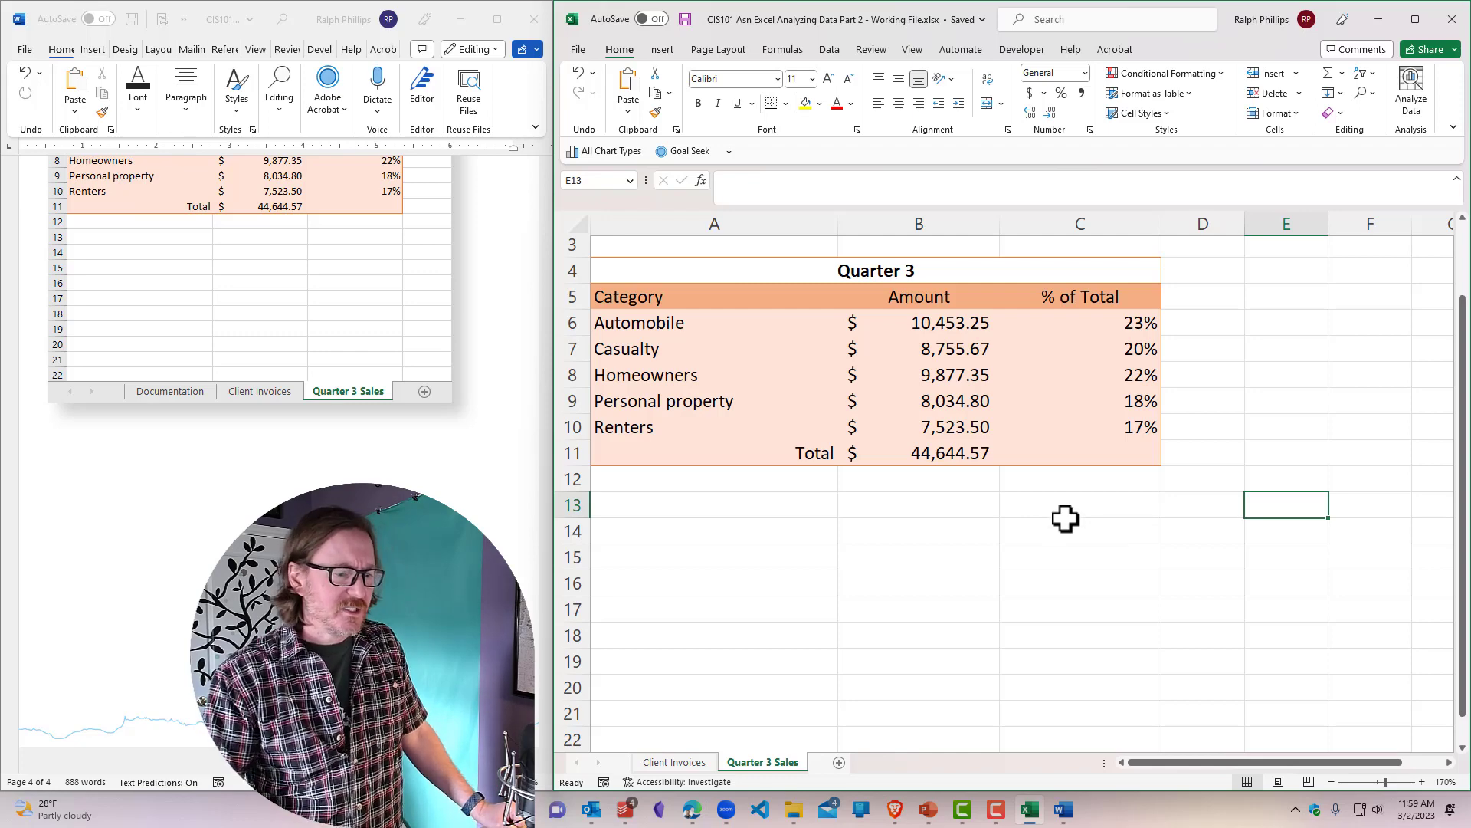
Step: Review the formulas in the Age of Invoice, Days Overdue, Email, Rating and Discount columns of the Client Invoices worksheet
click(699, 762)
click(1337, 334)
click(1265, 360)
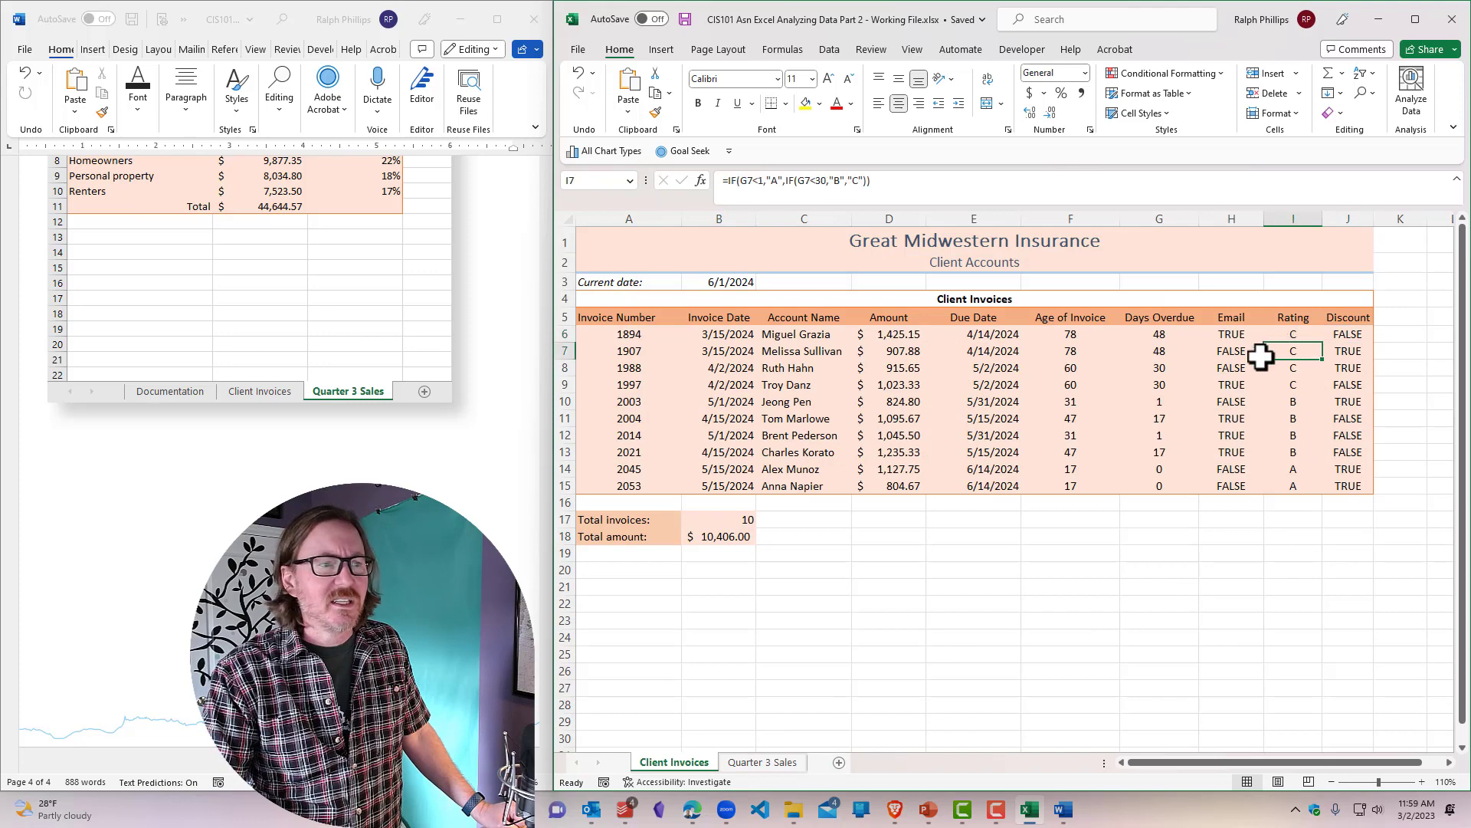
click(1206, 369)
click(1141, 373)
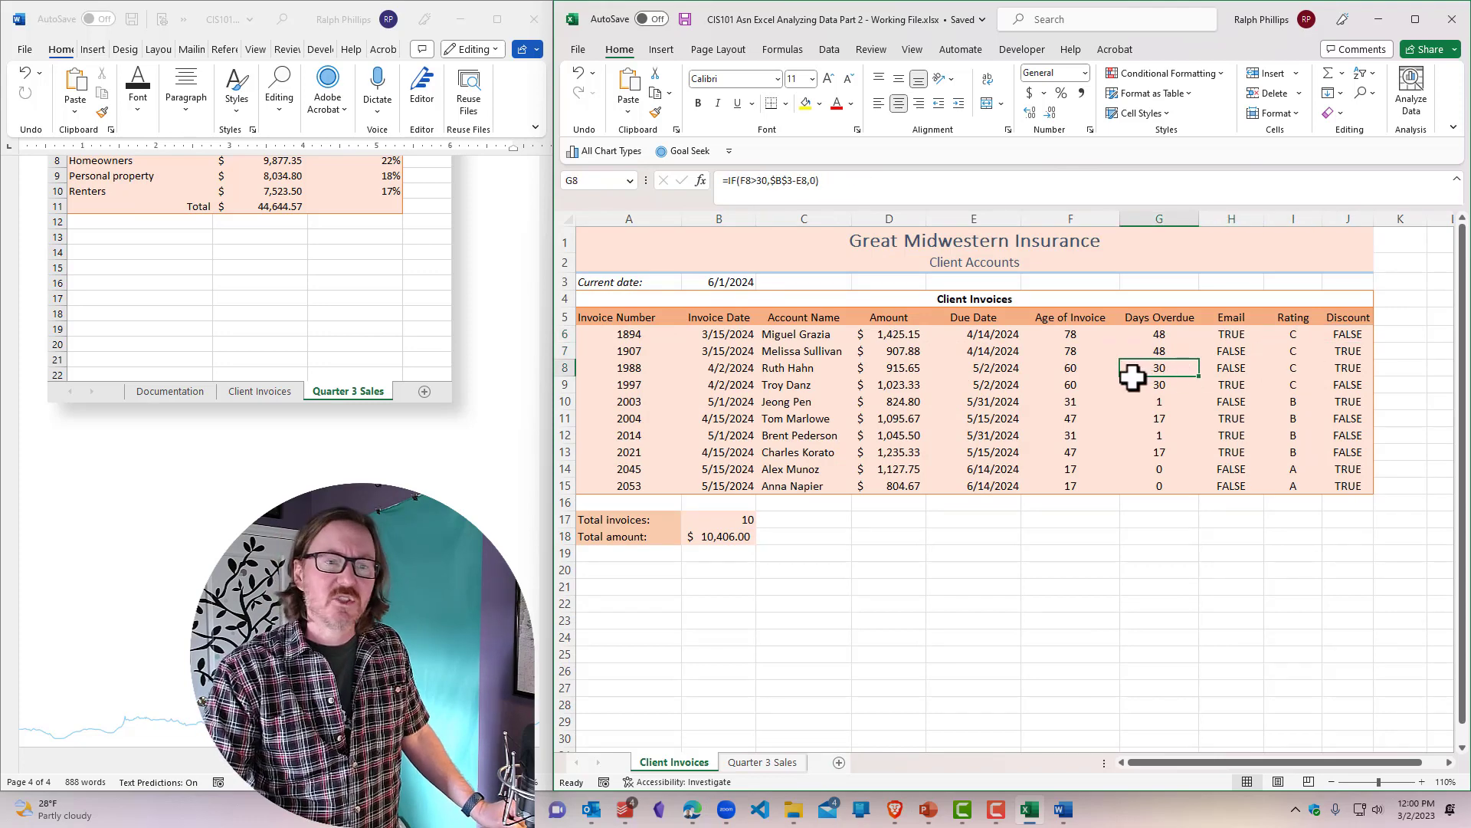
scroll(1280, 606, down, 1)
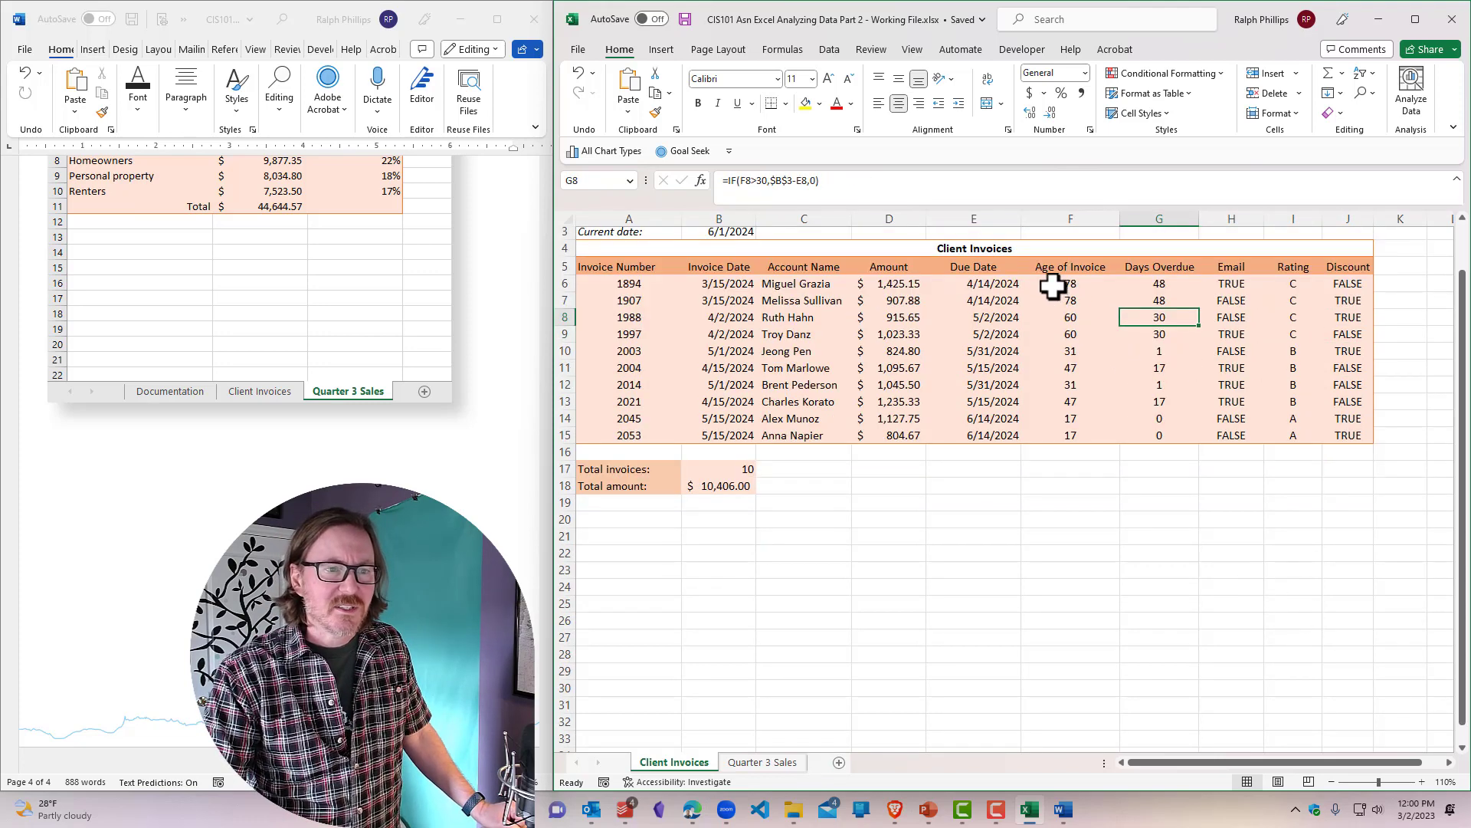
drag(1052, 286, 1367, 429)
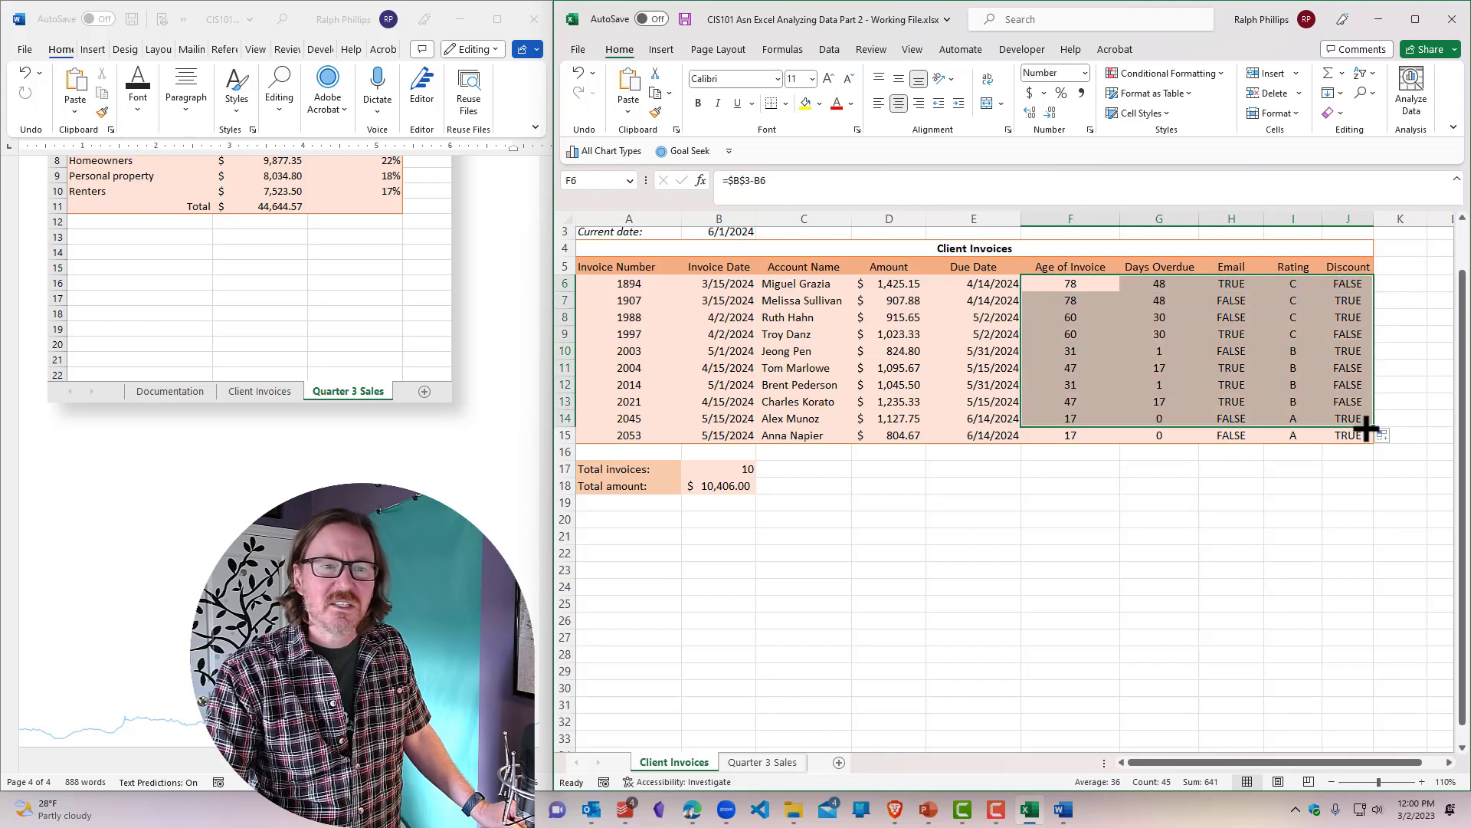
click(1206, 369)
click(1070, 351)
click(1233, 351)
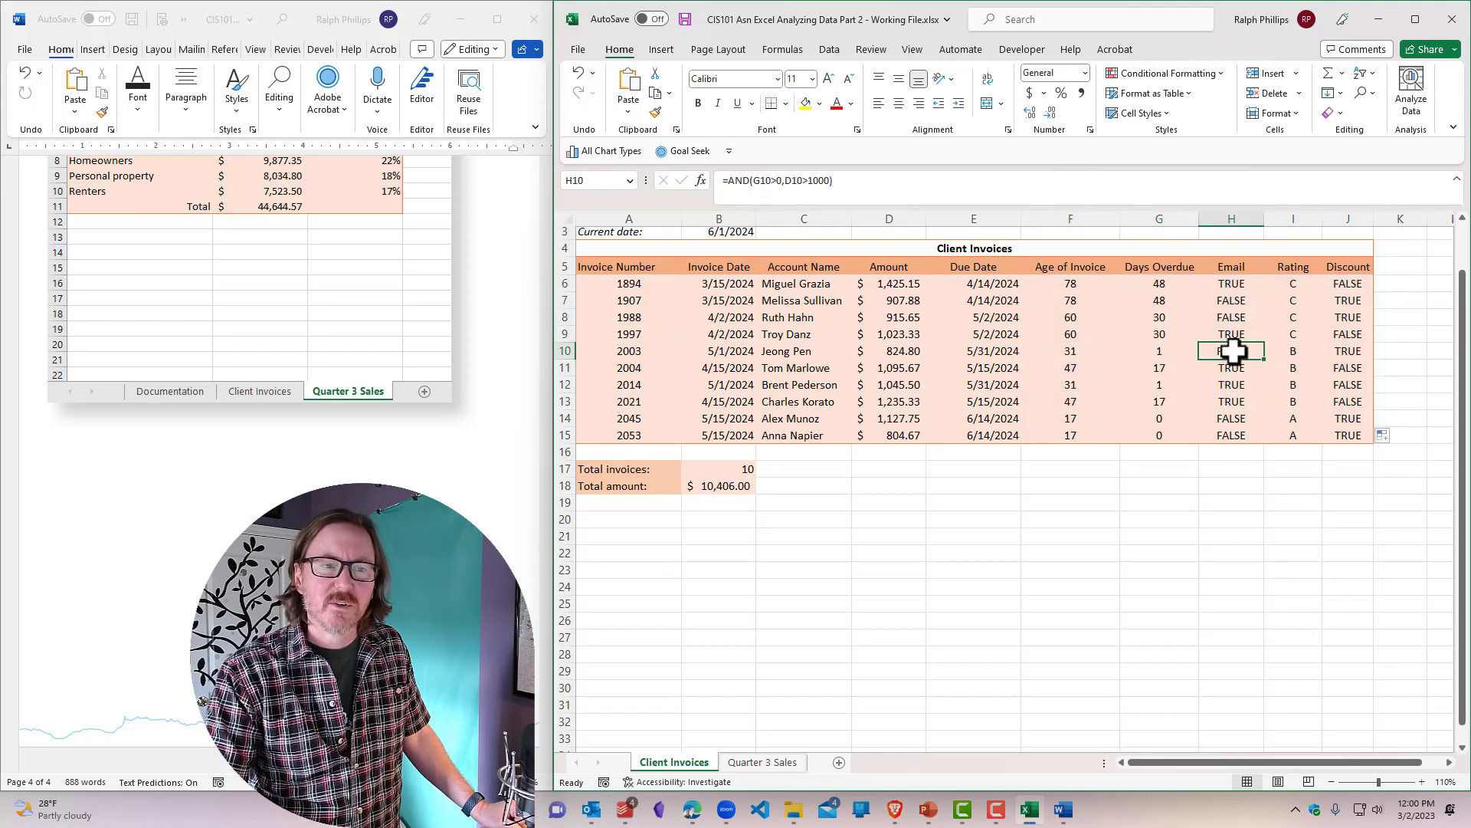
click(1295, 351)
click(1350, 351)
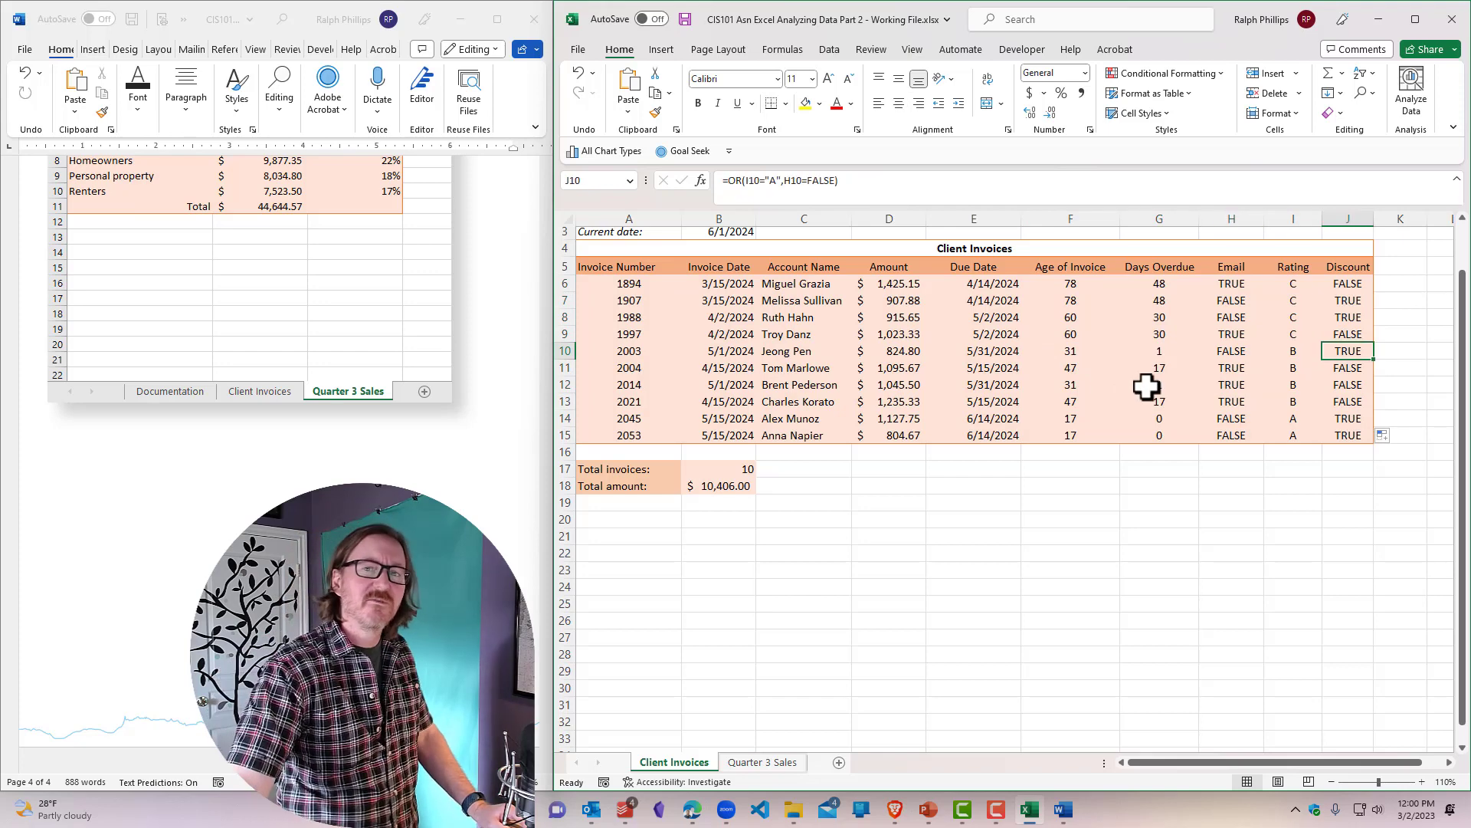